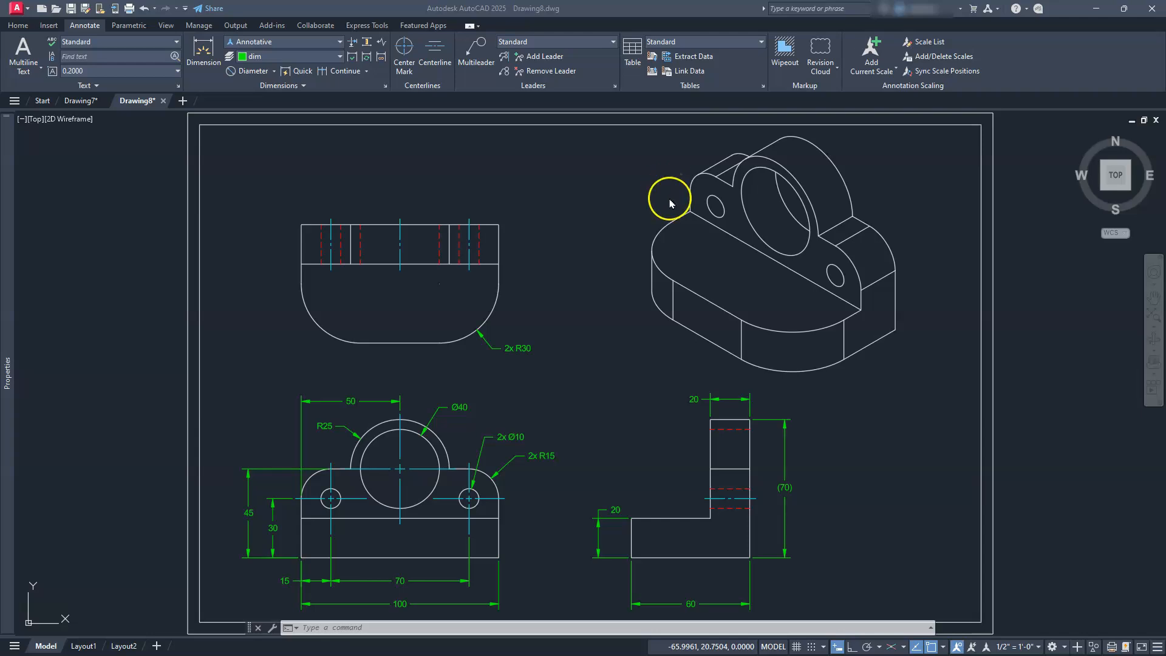
# - Copy the whole isometric view of the bracket to the clipboard and clear the selection
pyautogui.click(624, 381)
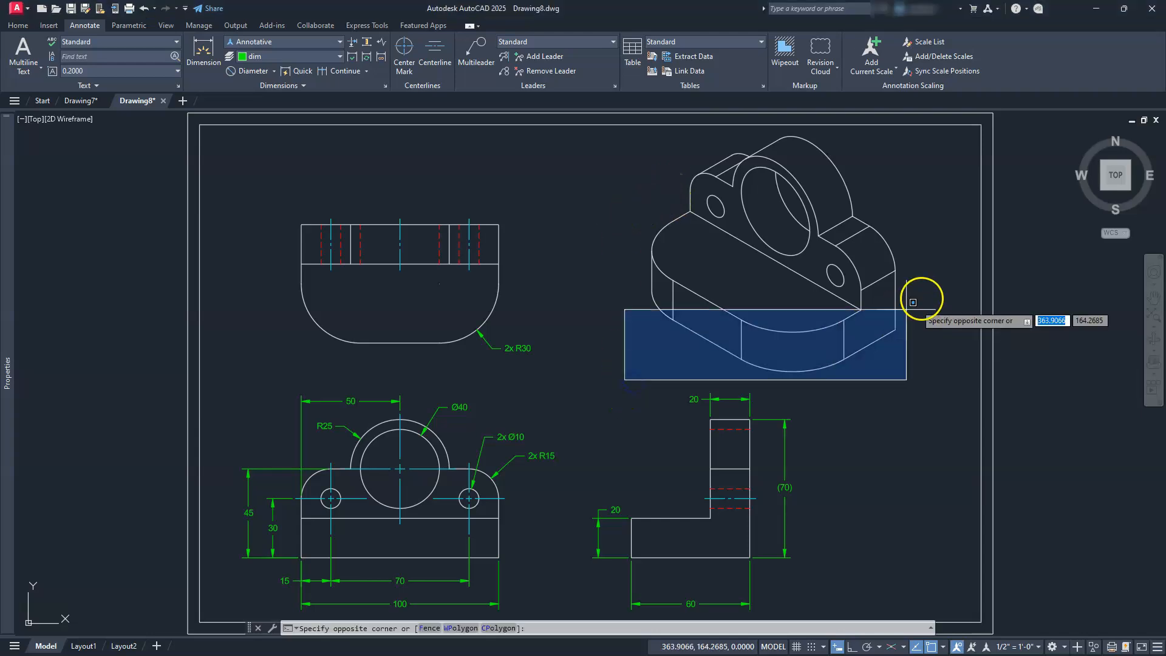
pyautogui.click(931, 128)
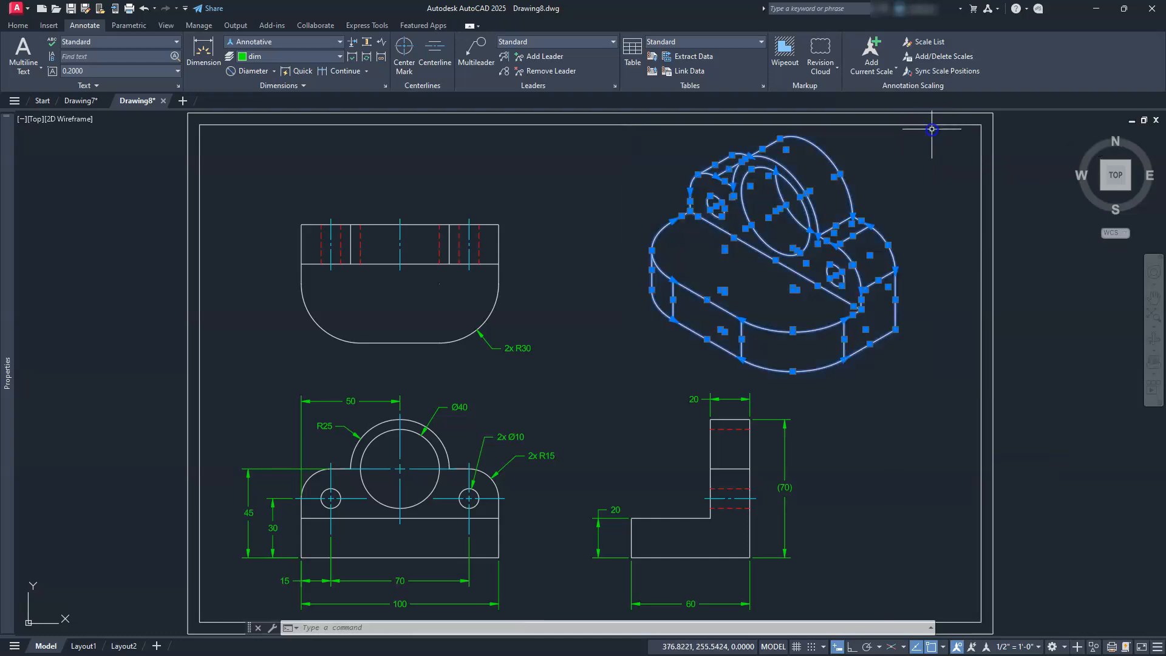
pyautogui.hotkey('ctrl', 'c')
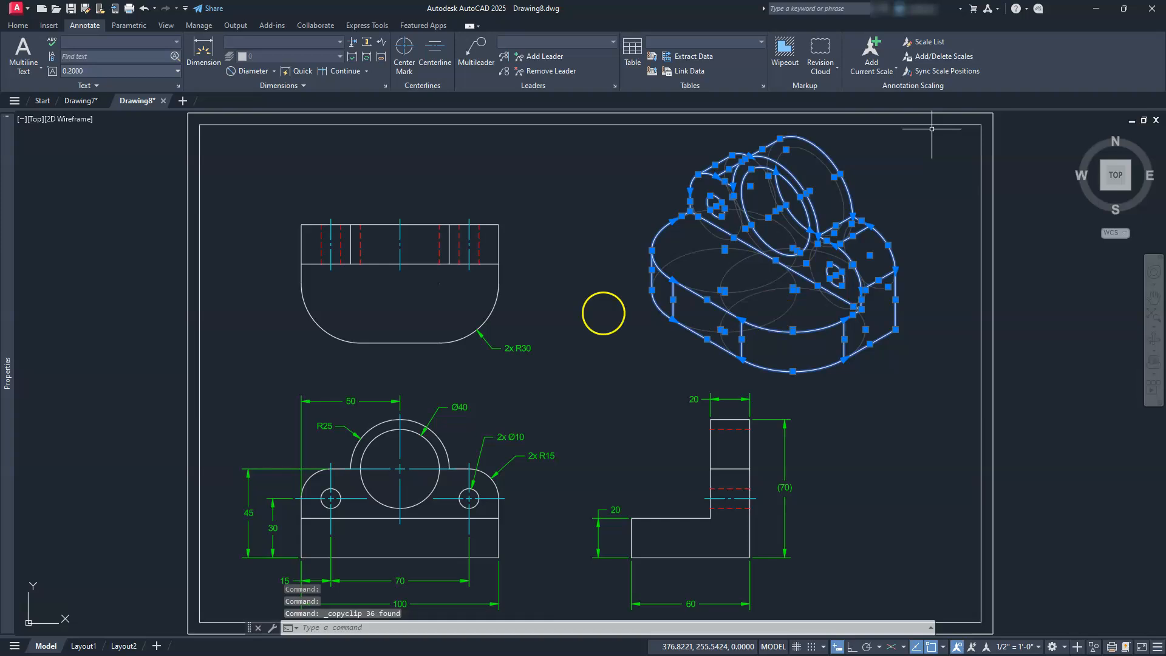
pyautogui.press('Escape')
pyautogui.press('Escape')
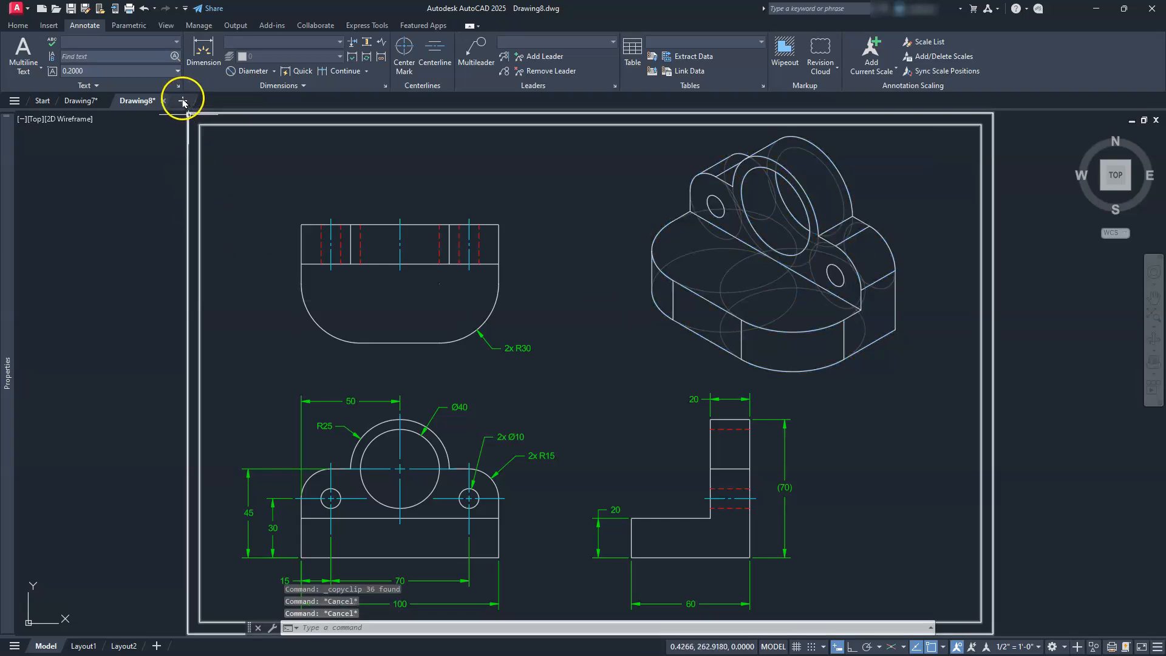
# - Create a new drawing and paste the copied isometric bracket view into it
pyautogui.click(182, 101)
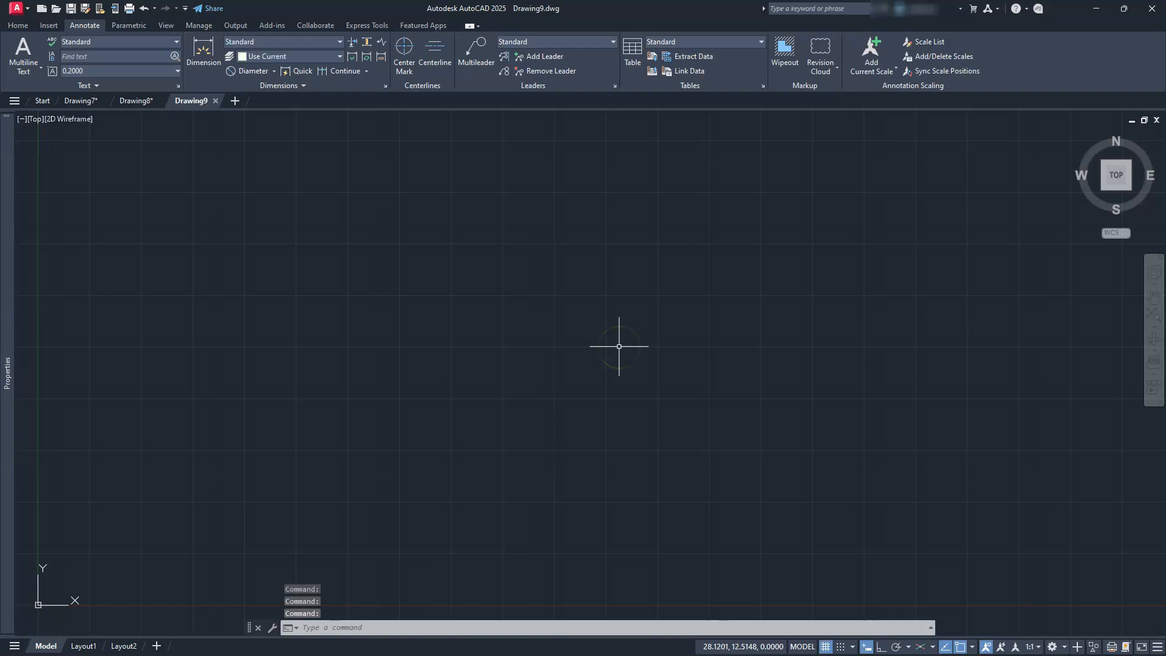
pyautogui.hotkey('ctrl', 'v')
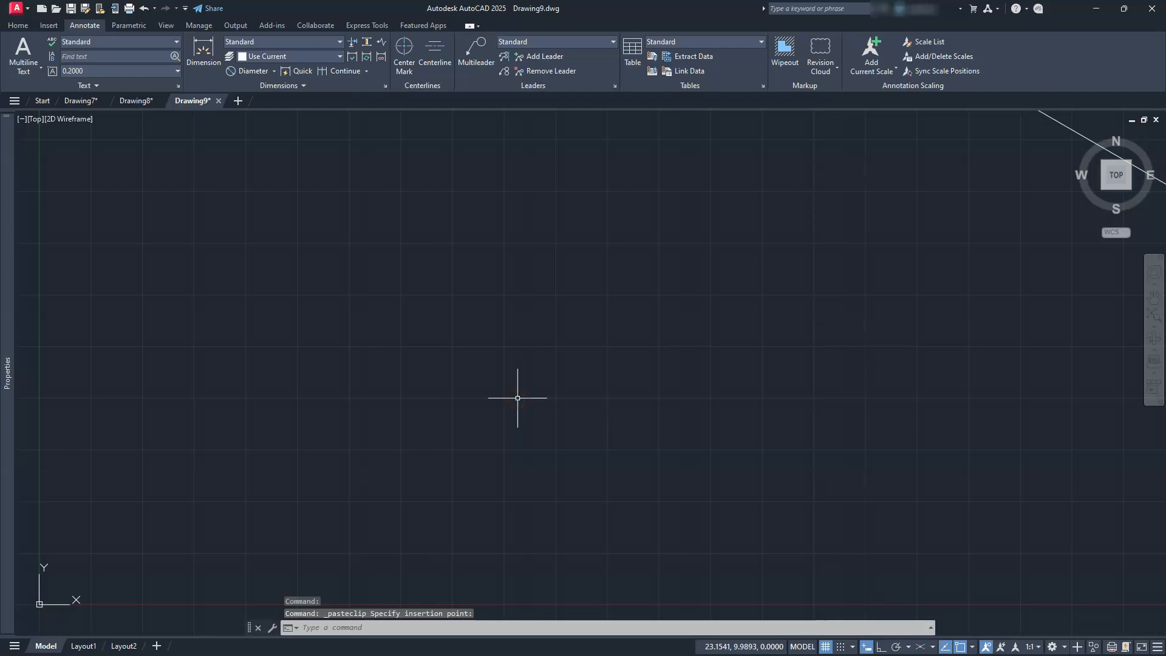
pyautogui.click(1152, 316)
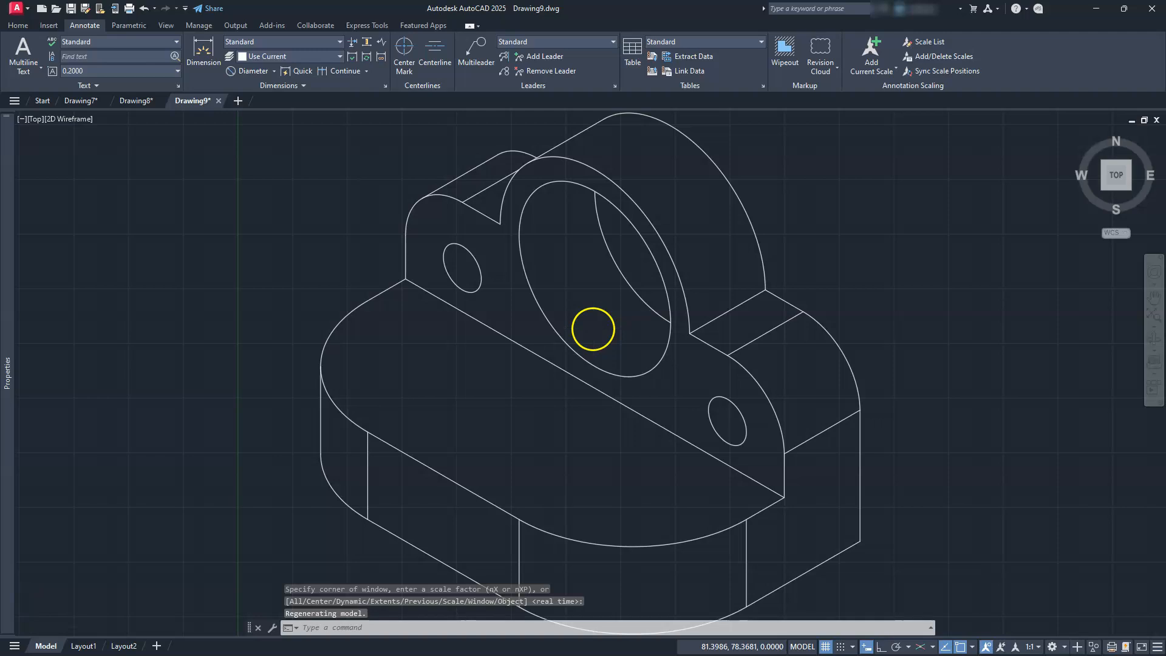
pyautogui.scroll(-2, 593, 329)
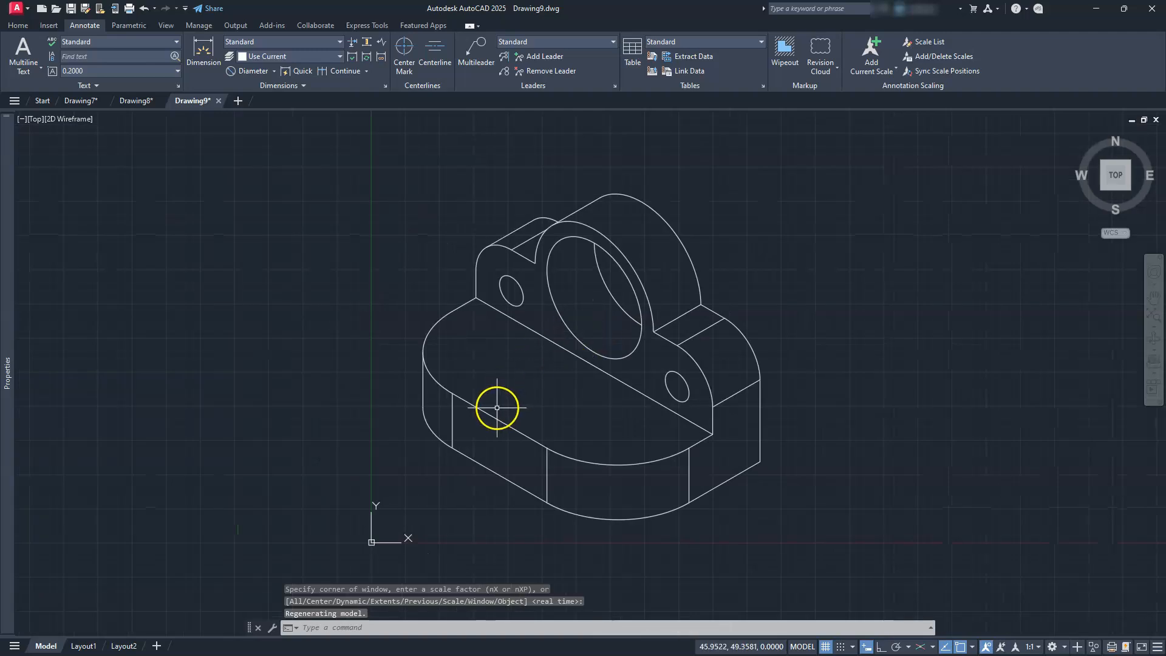
# - Erase the entire pasted bracket view from the new drawing
pyautogui.moveTo(407, 146)
pyautogui.mouseDown()
pyautogui.moveTo(489, 592)
pyautogui.moveTo(808, 605)
pyautogui.moveTo(846, 582)
pyautogui.mouseUp()
pyautogui.press('Delete')
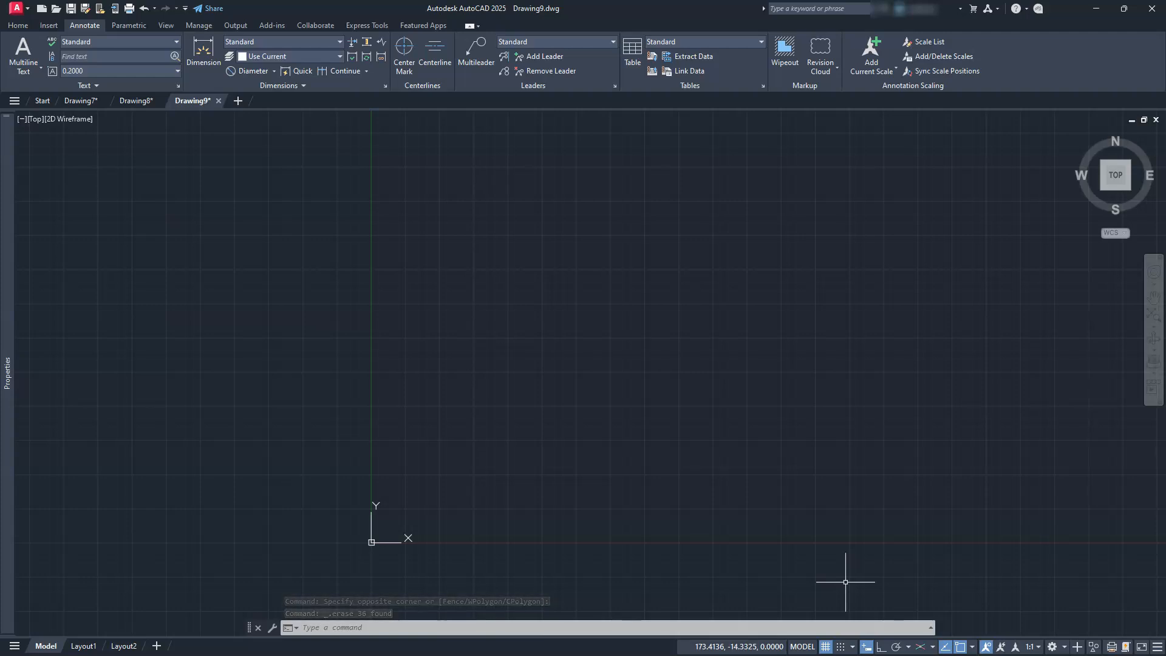
# - Turn on isometric drafting in the top isoplane, turn the grid off and ortho mode on, and check the object snap options
pyautogui.click(920, 647)
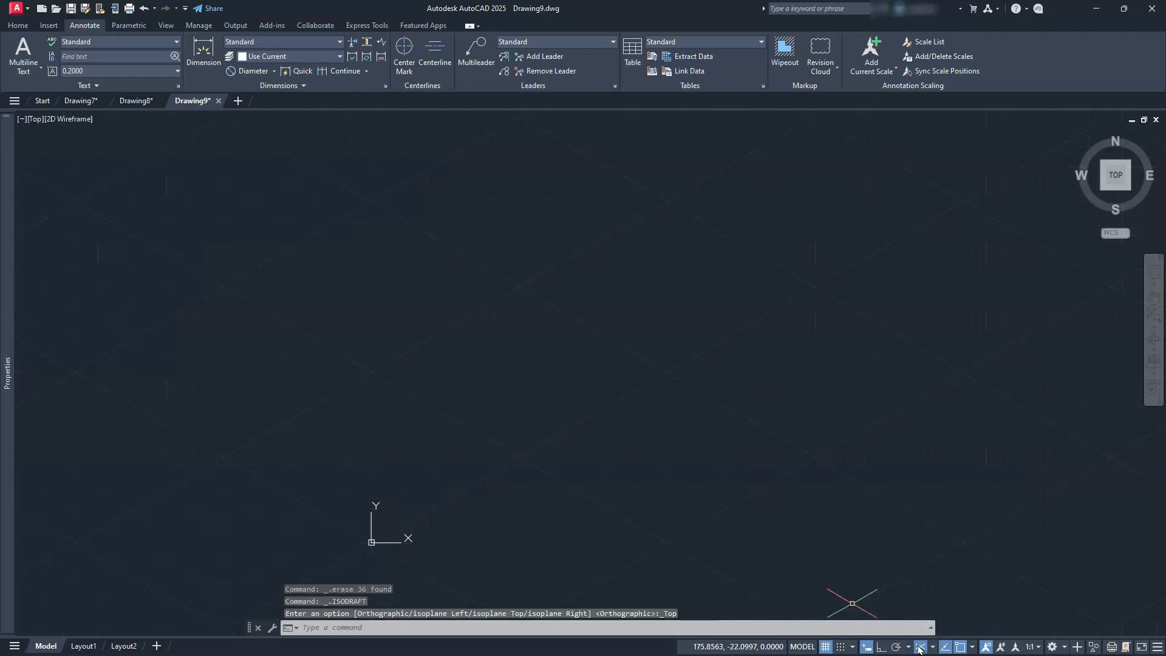
pyautogui.click(825, 647)
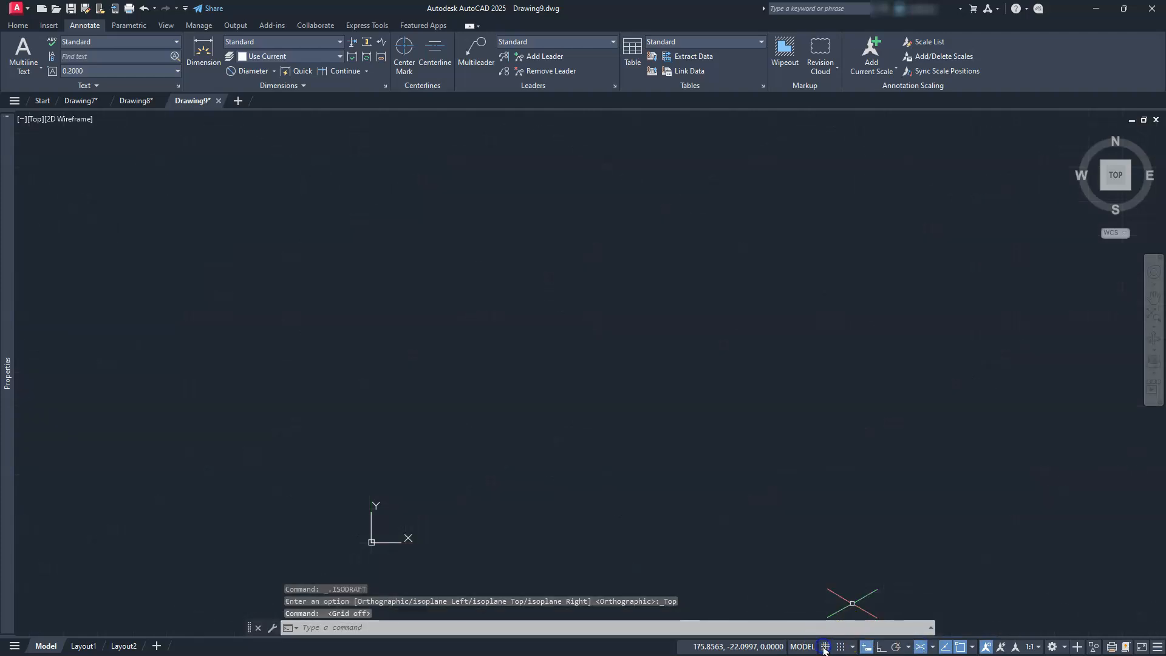
pyautogui.click(881, 648)
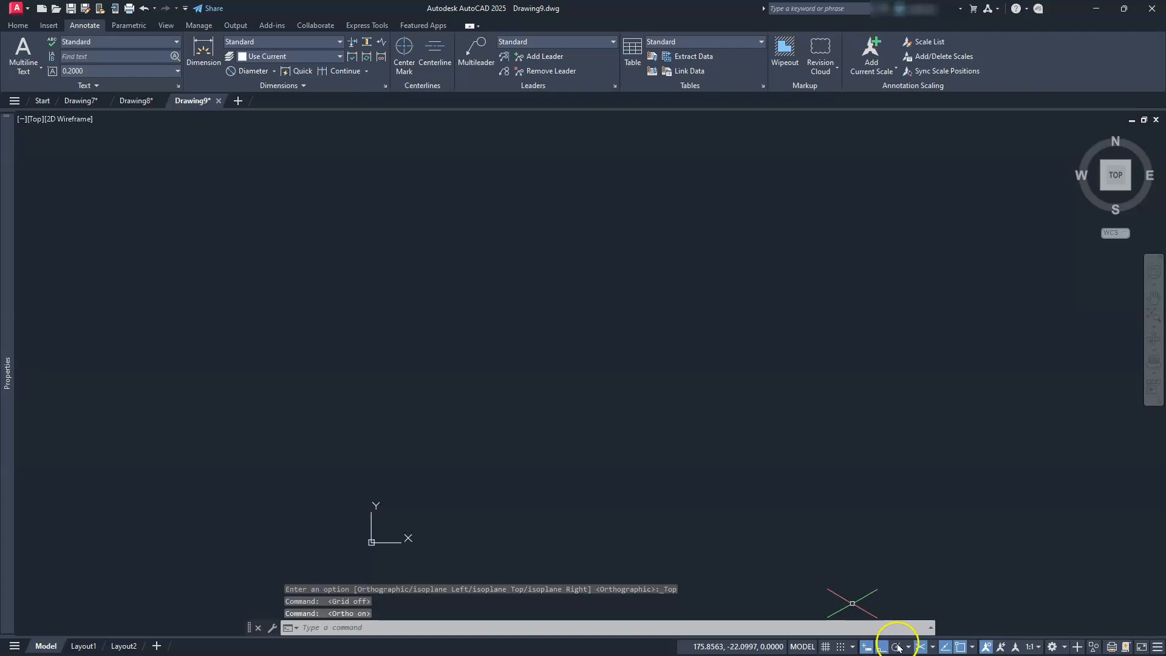
pyautogui.click(973, 649)
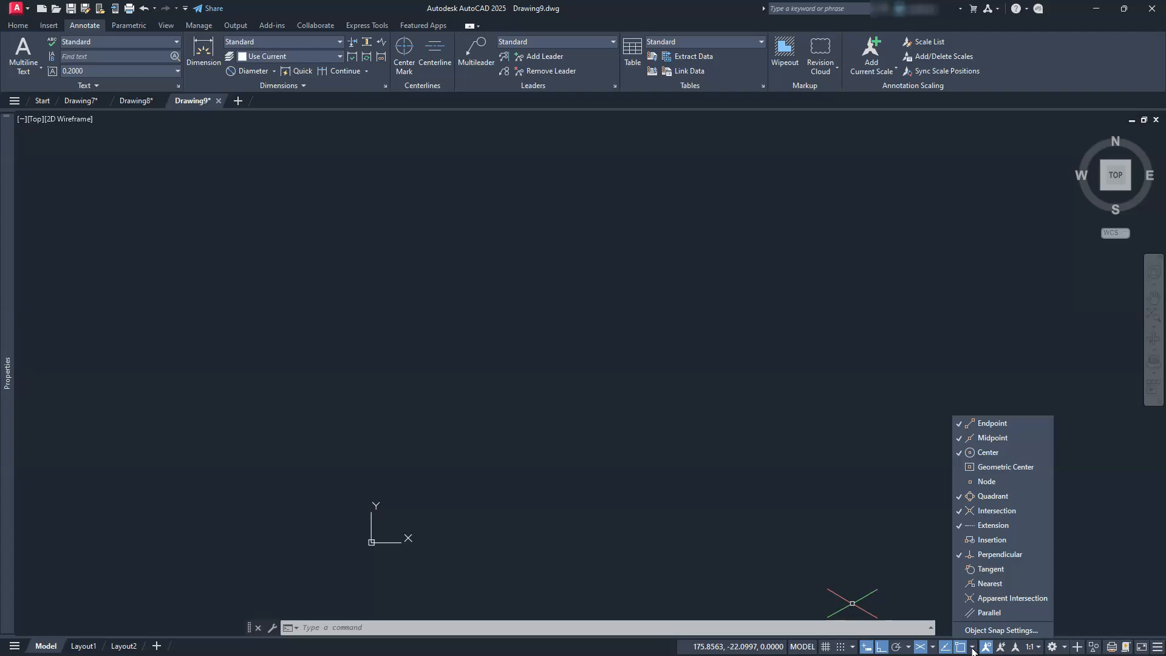
pyautogui.click(877, 500)
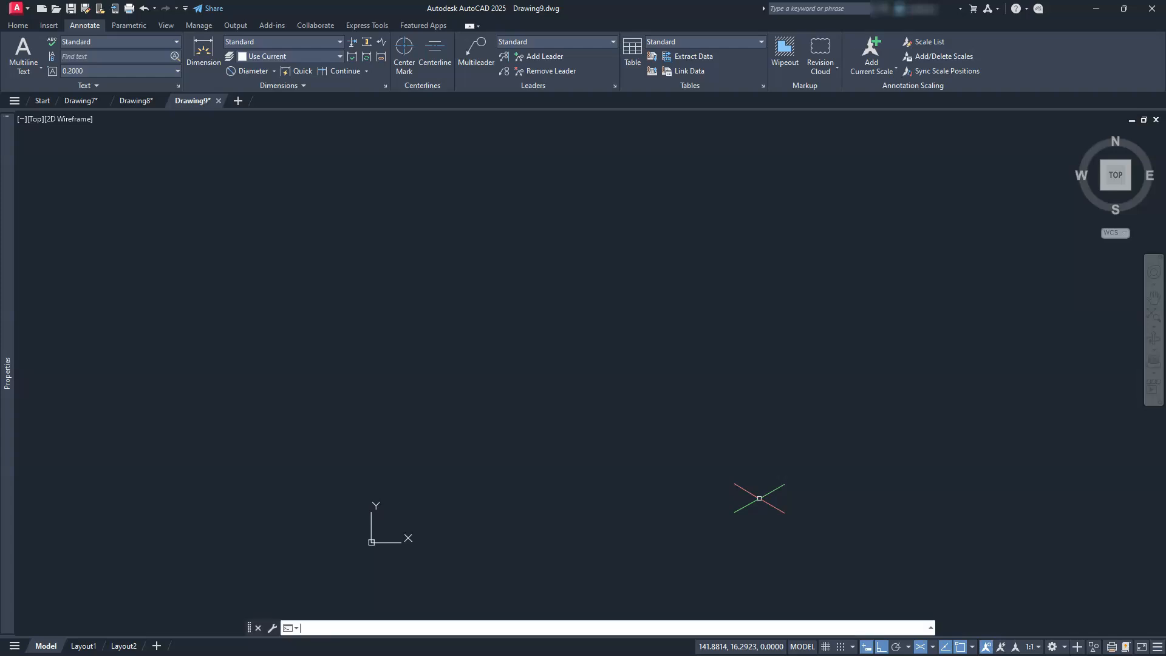
# - Cycle through the right and left isoplanes back to the top one, and view the list of isoplane options
pyautogui.press('F5')
pyautogui.press('F5')
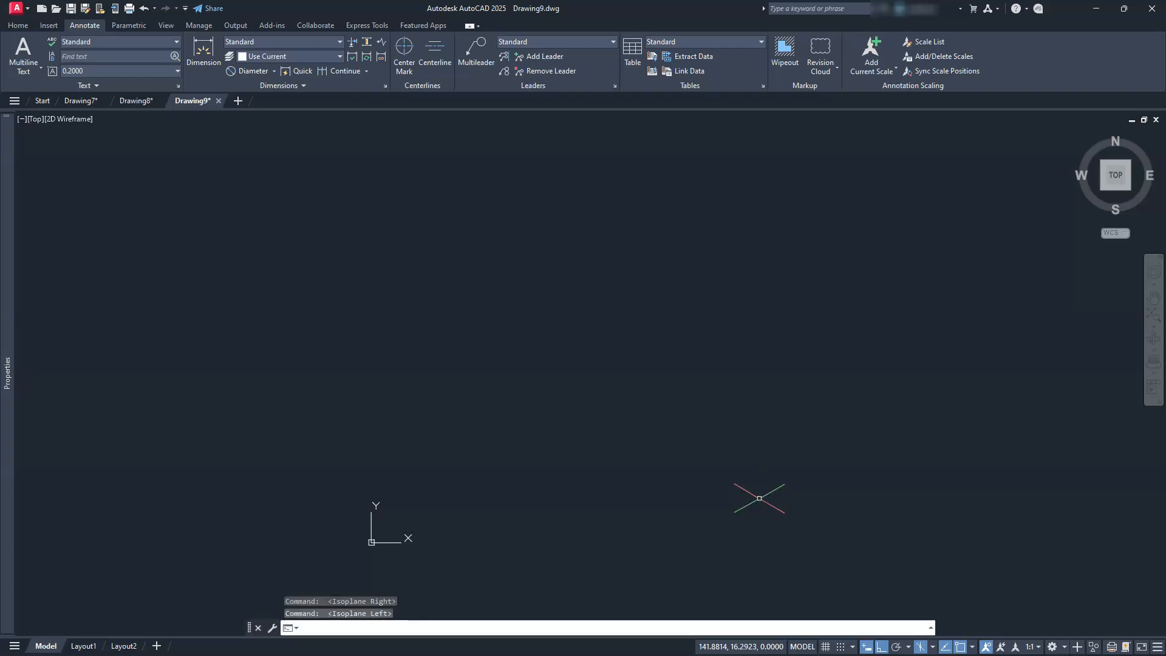
pyautogui.press('F5')
pyautogui.press('F5')
pyautogui.press('F5')
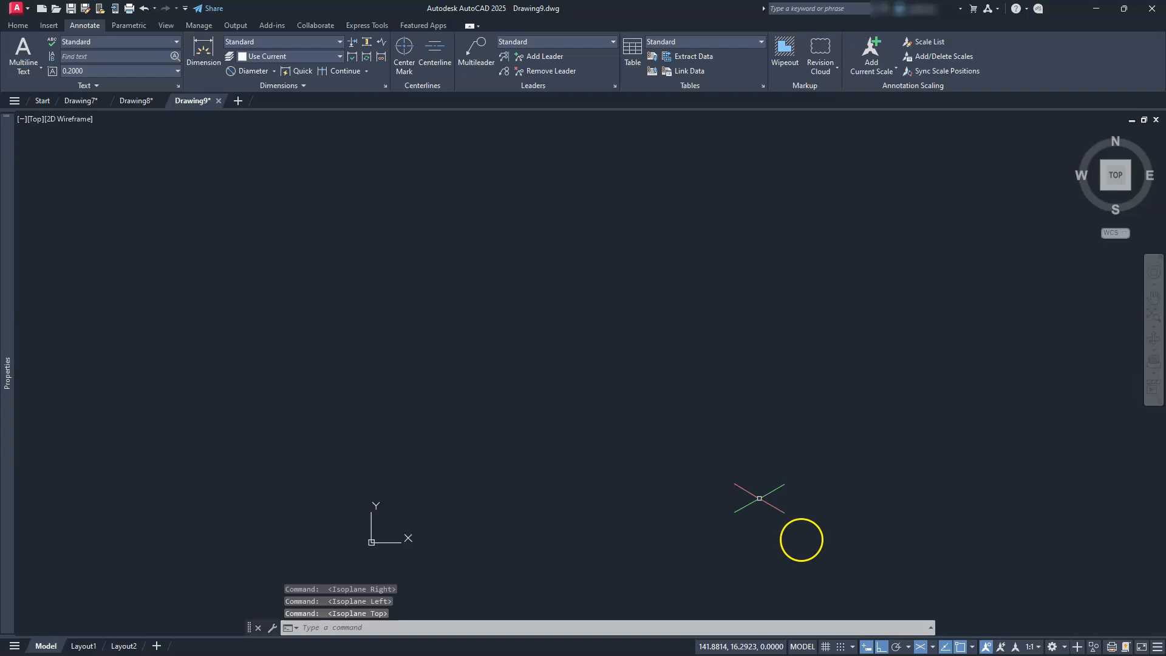
pyautogui.click(933, 646)
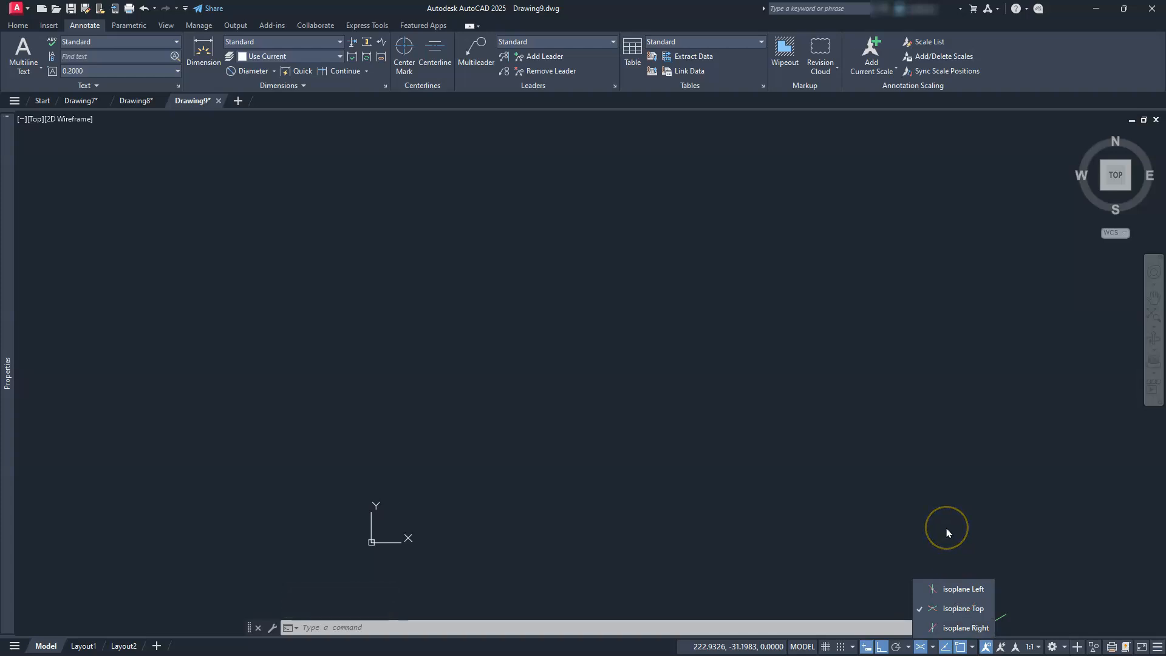
pyautogui.press('Escape')
pyautogui.press('Escape')
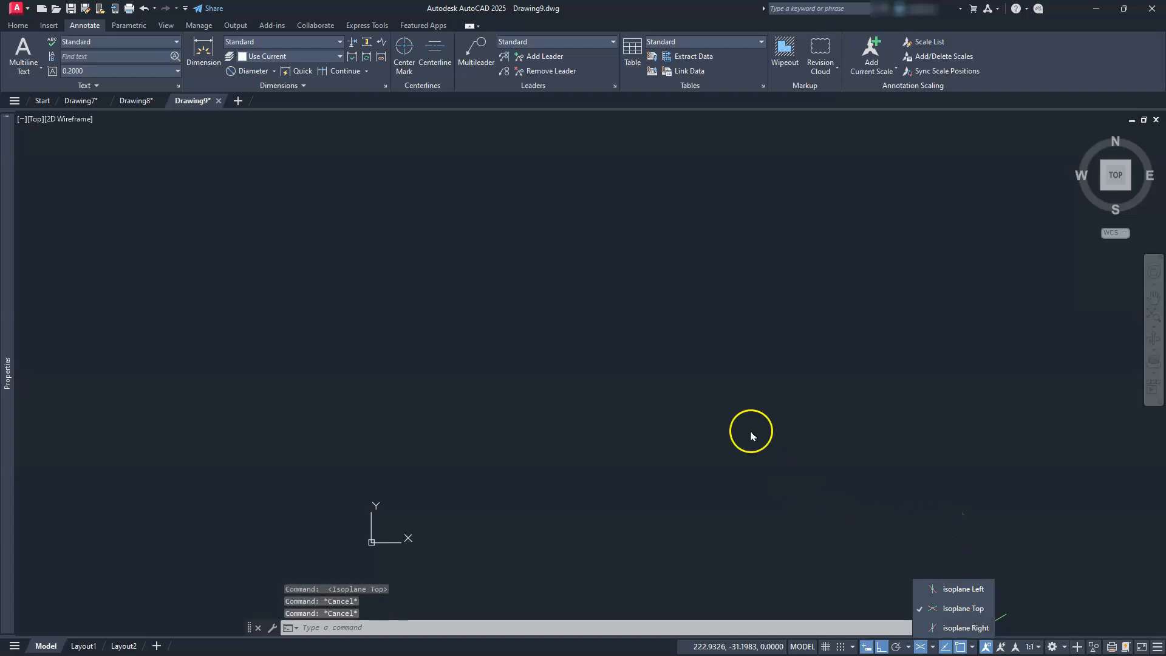
pyautogui.click(733, 406)
# - Draw the bracket's base outline in the top isoplane as a closed isometric rectangle with lines of 100 by 60
pyautogui.click(19, 25)
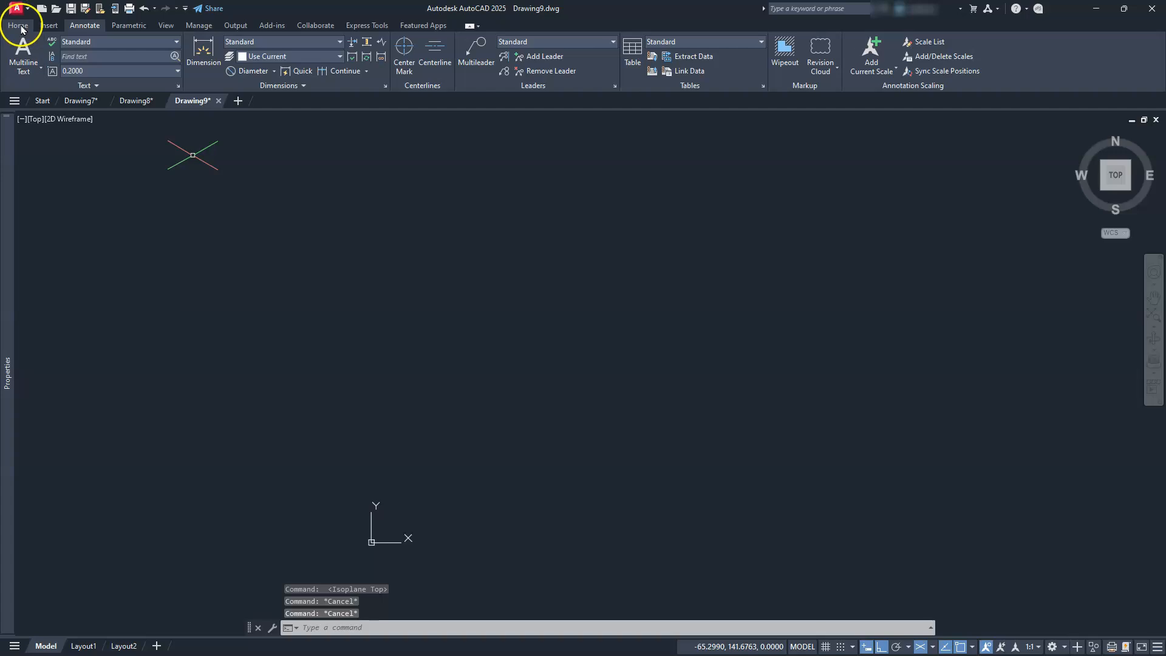
pyautogui.click(13, 50)
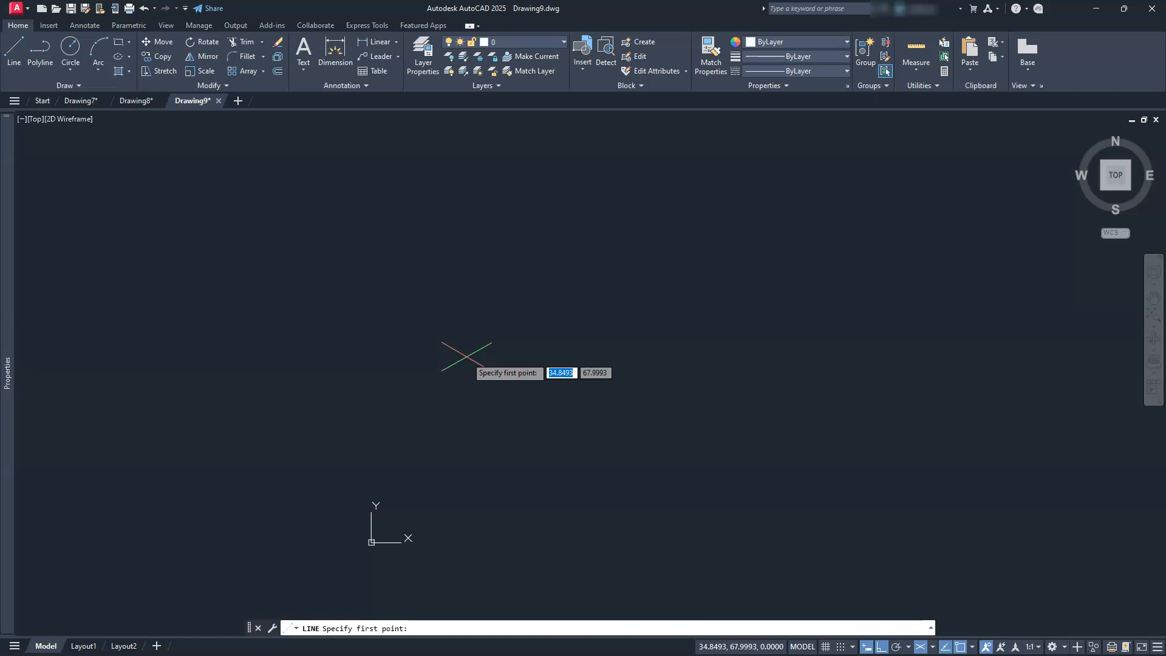
pyautogui.click(362, 339)
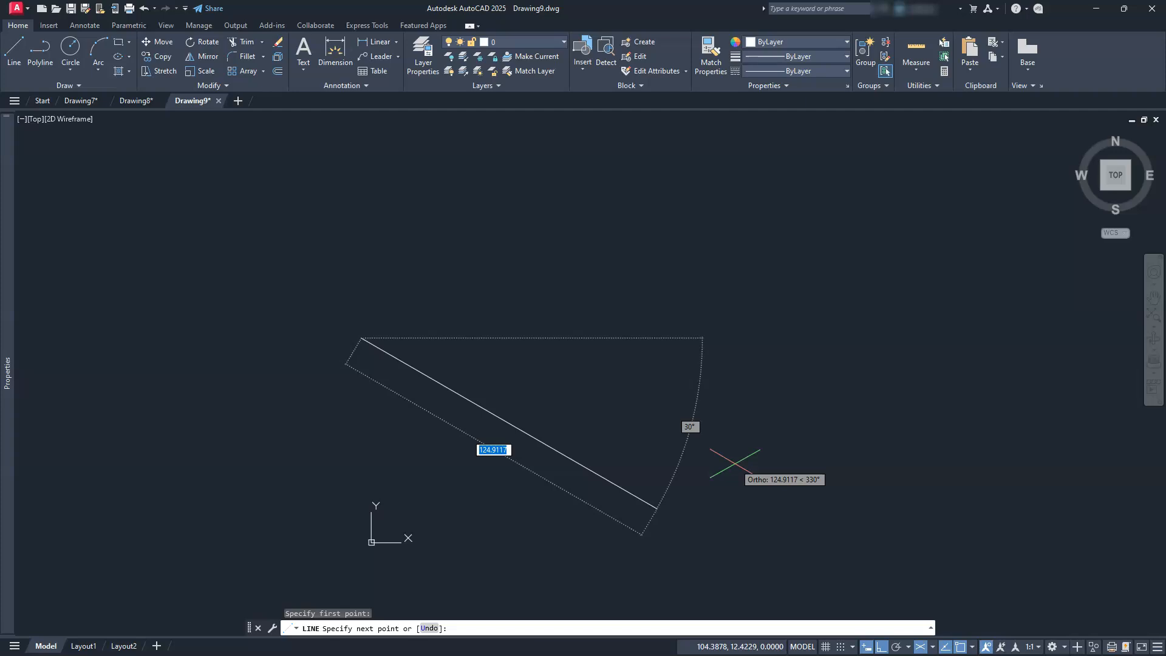
pyautogui.write('100')
pyautogui.press('Return')
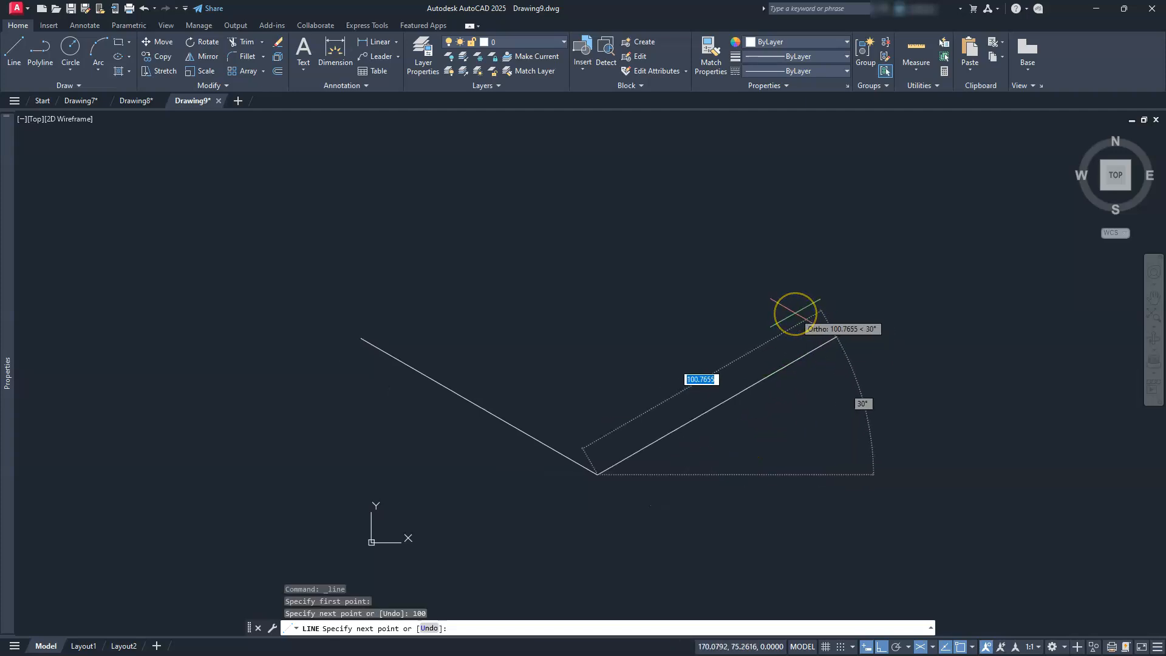
pyautogui.write('60')
pyautogui.press('Return')
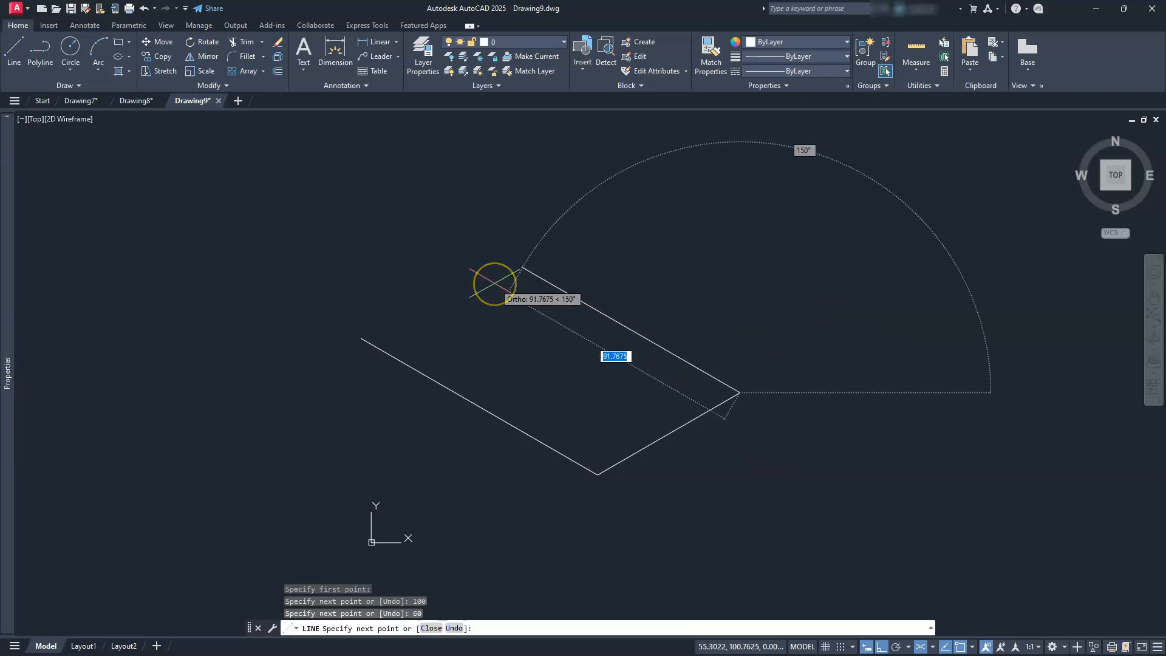
pyautogui.write('100')
pyautogui.press('Return')
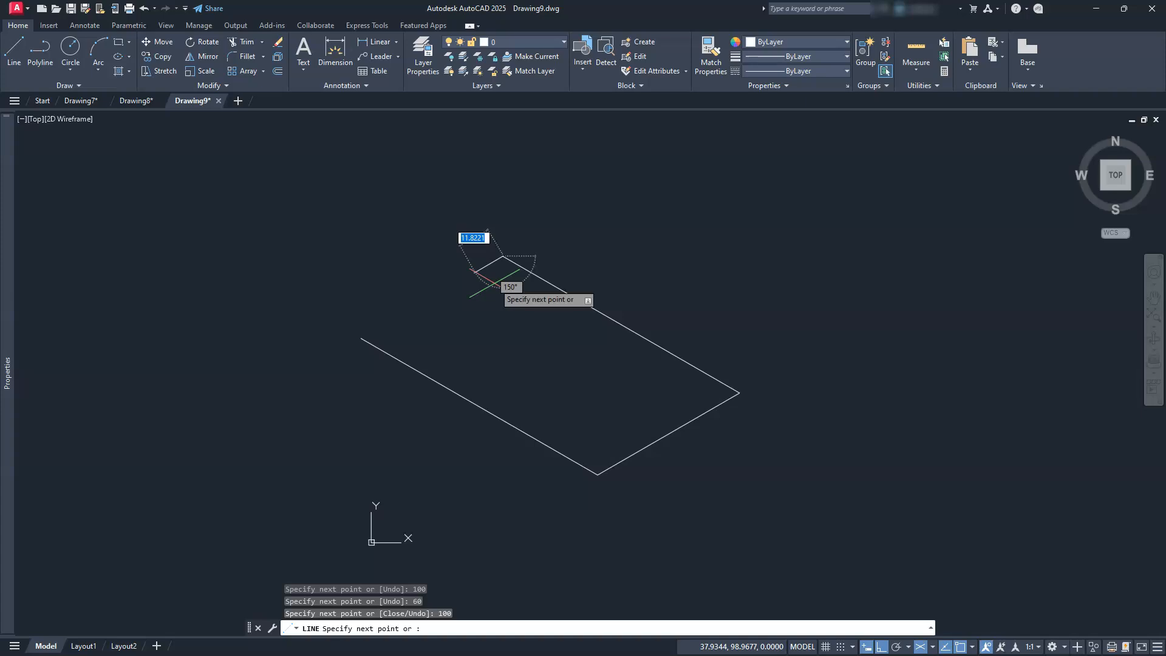
pyautogui.write('c')
pyautogui.press('Return')
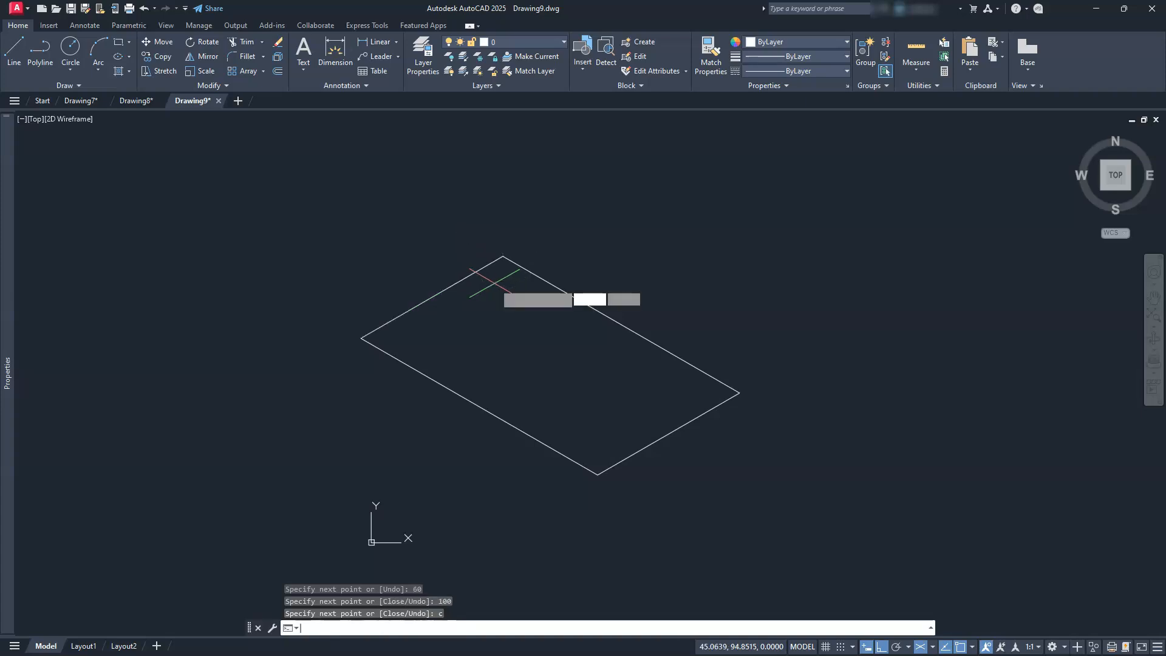
pyautogui.press('Return')
pyautogui.press('Escape')
pyautogui.press('Escape')
pyautogui.press('Escape')
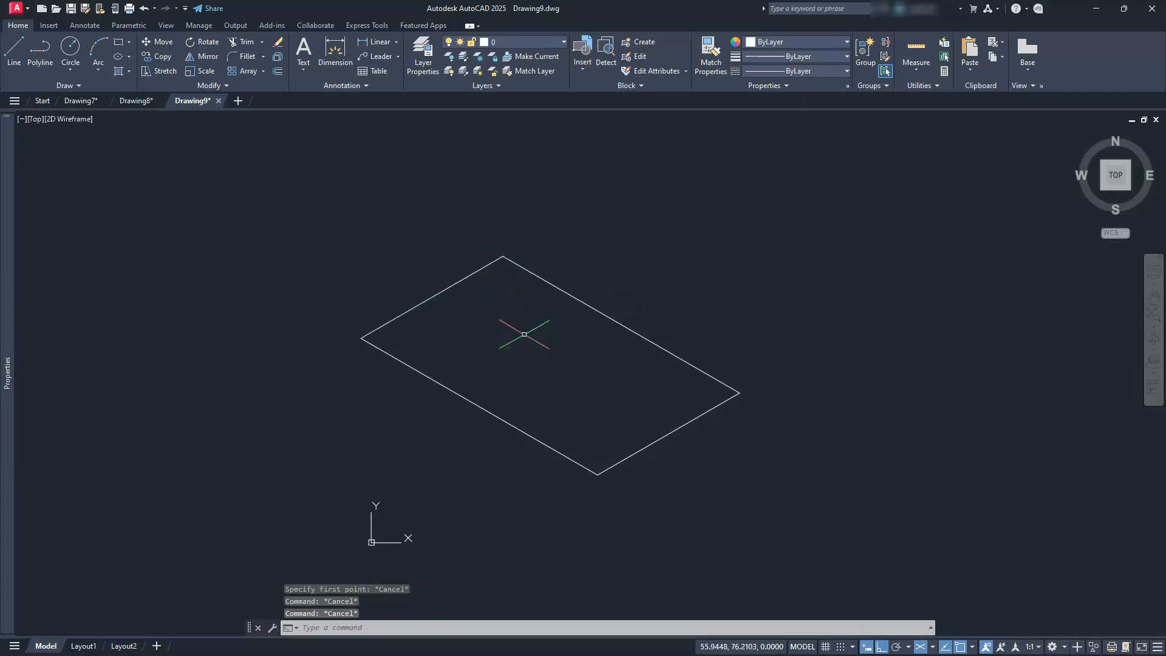
# - In the right isoplane, draw the L-shaped side profile from the base's rear right corner: 45 up, 20 forward, 25 down, 40 forward, down to the front corner
pyautogui.click(935, 648)
pyautogui.click(960, 627)
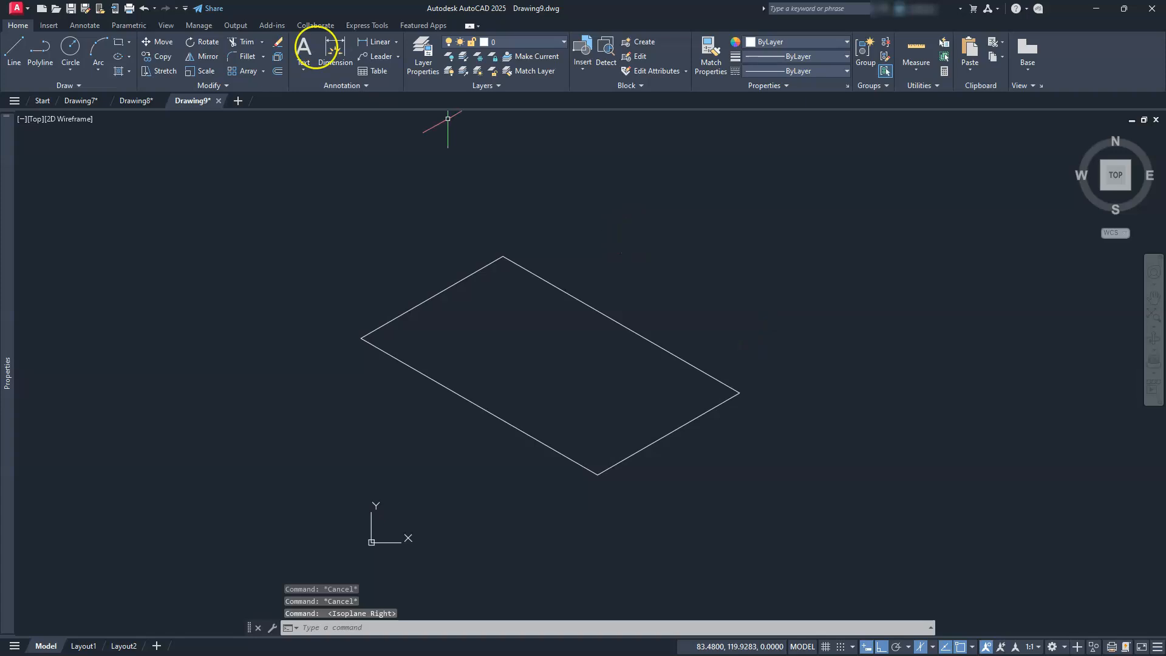
pyautogui.click(14, 49)
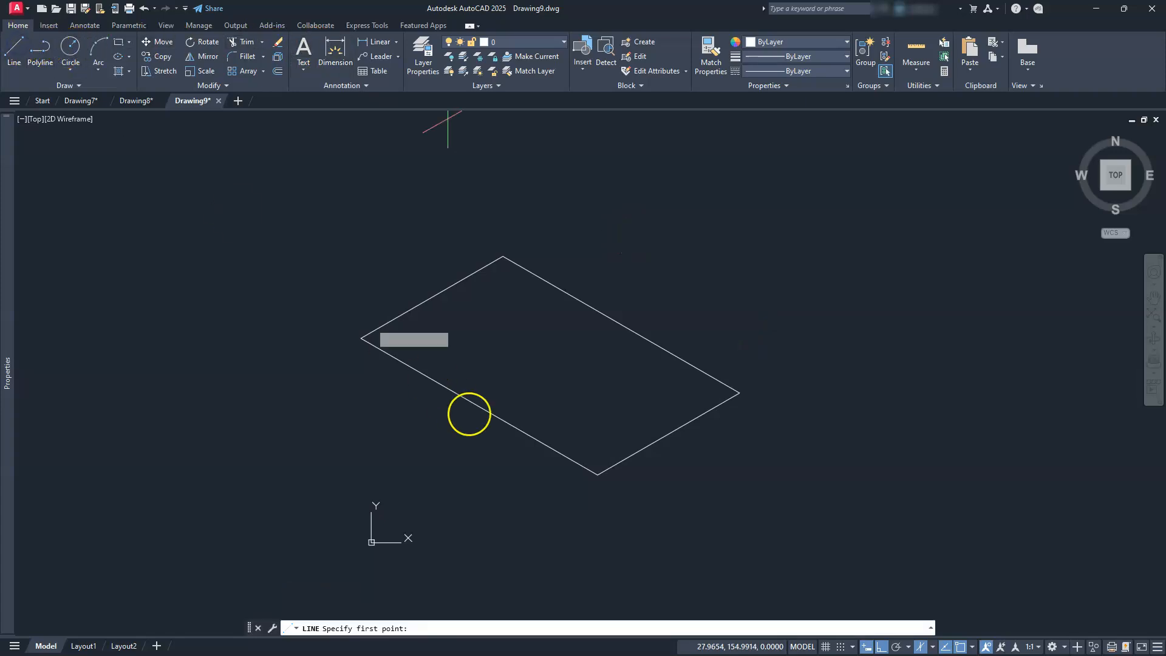
pyautogui.click(736, 386)
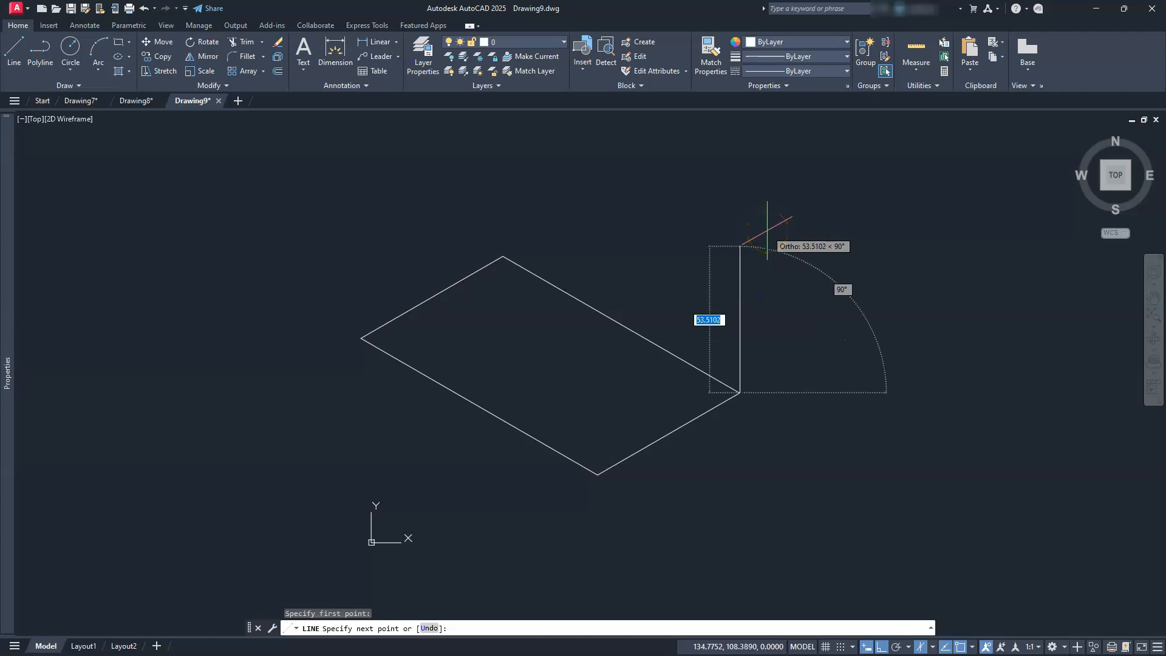
pyautogui.write('45')
pyautogui.press('Return')
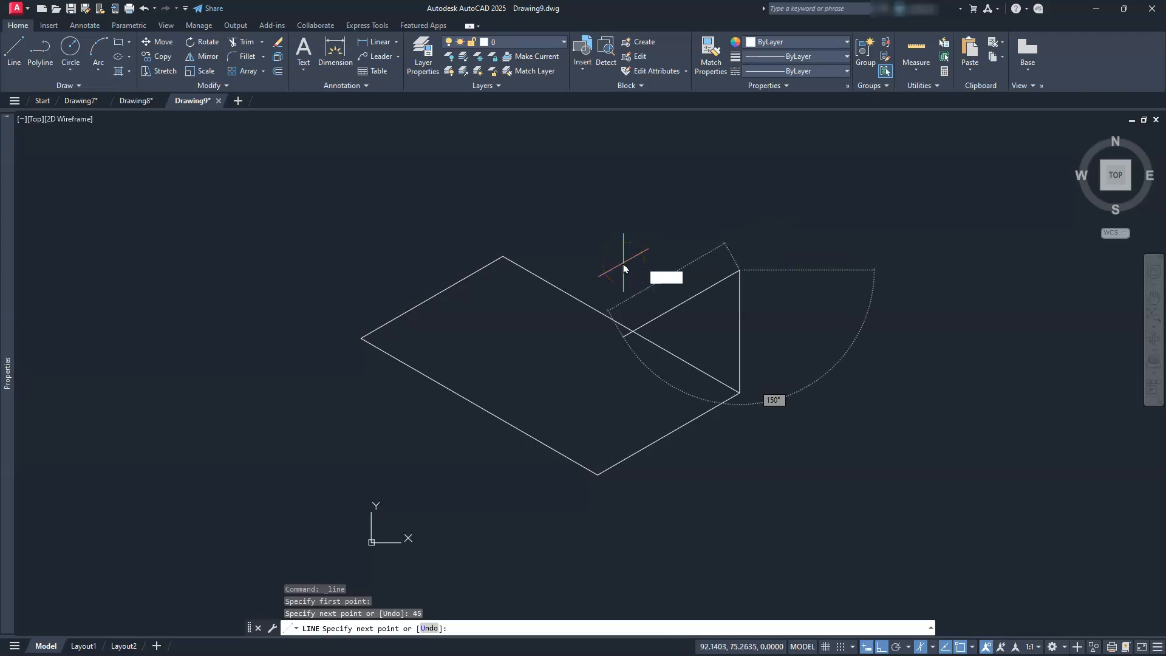
pyautogui.press('Return')
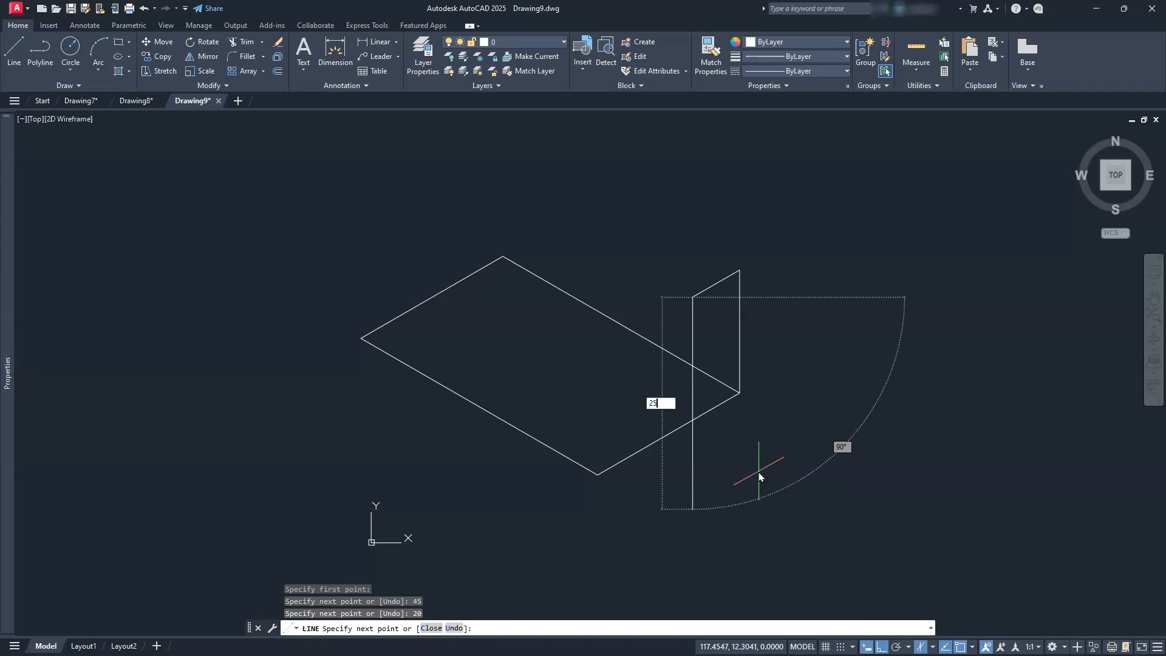
pyautogui.press('Return')
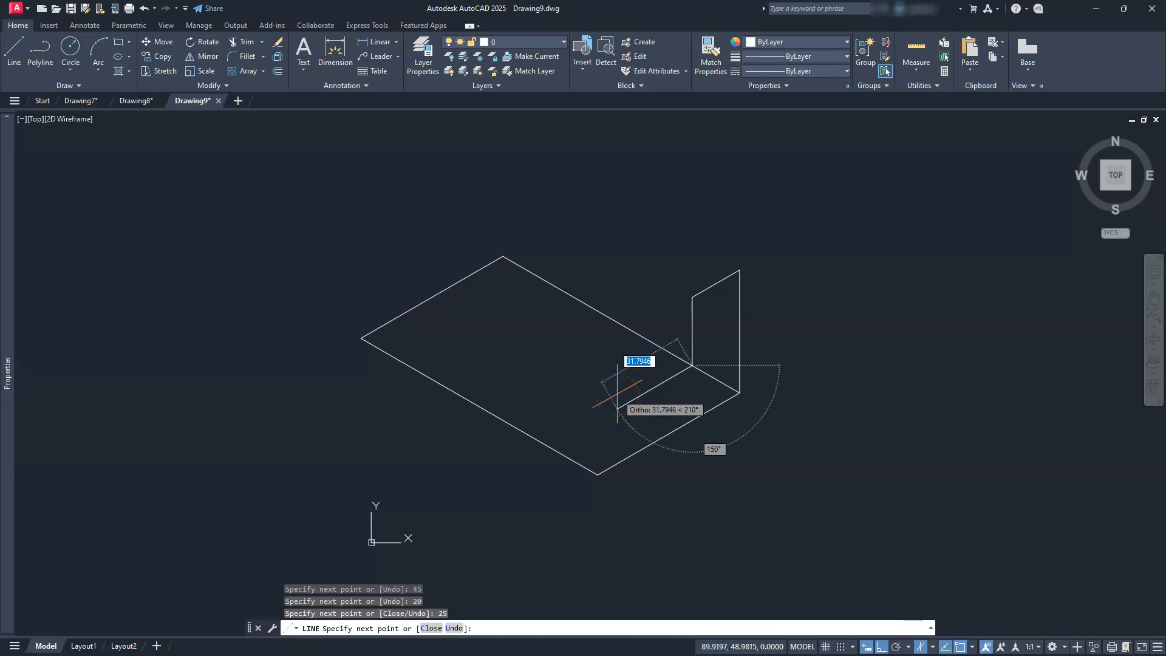
pyautogui.write('40')
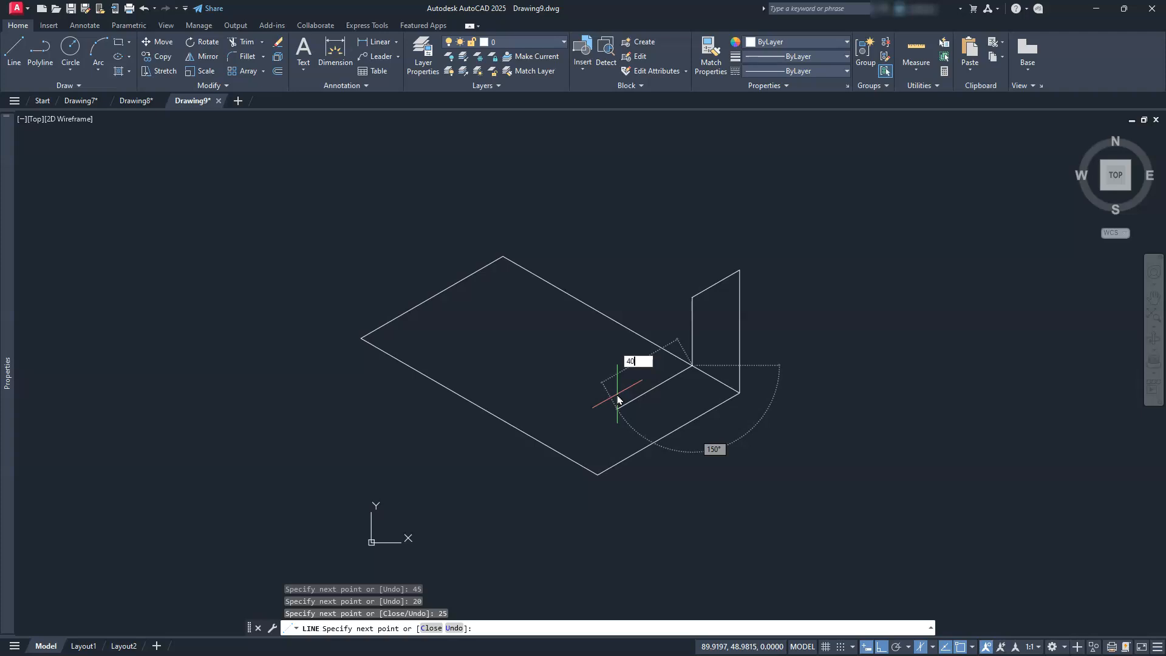
pyautogui.press('Return')
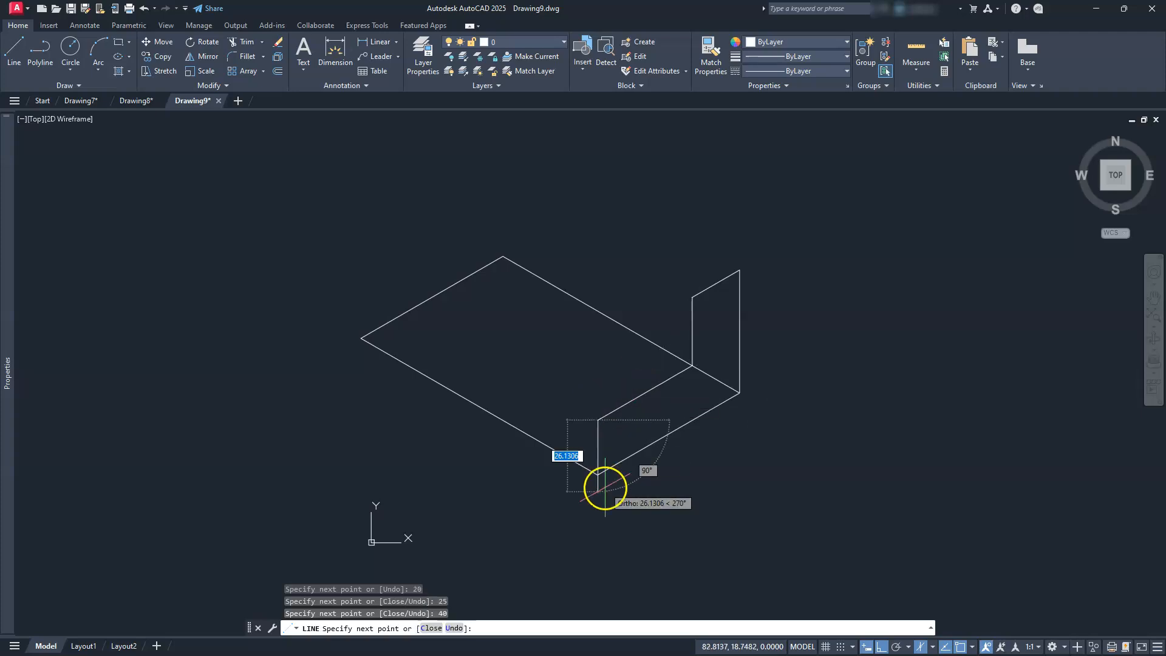
pyautogui.press('Escape')
pyautogui.press('Escape')
pyautogui.press('Escape')
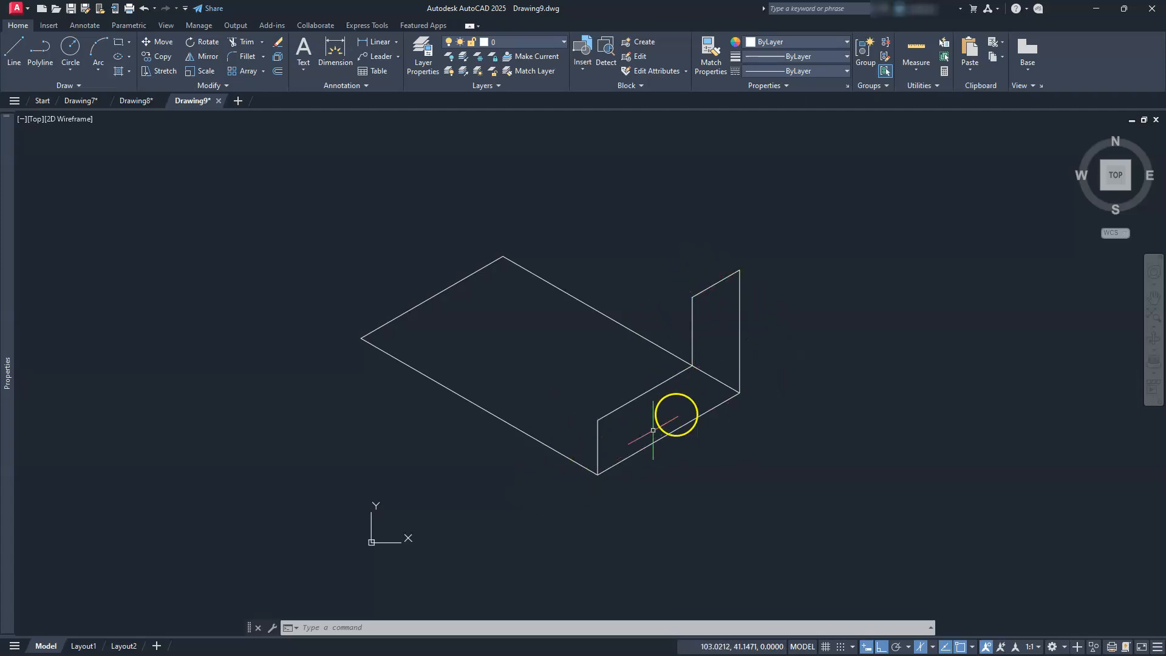
pyautogui.click(760, 243)
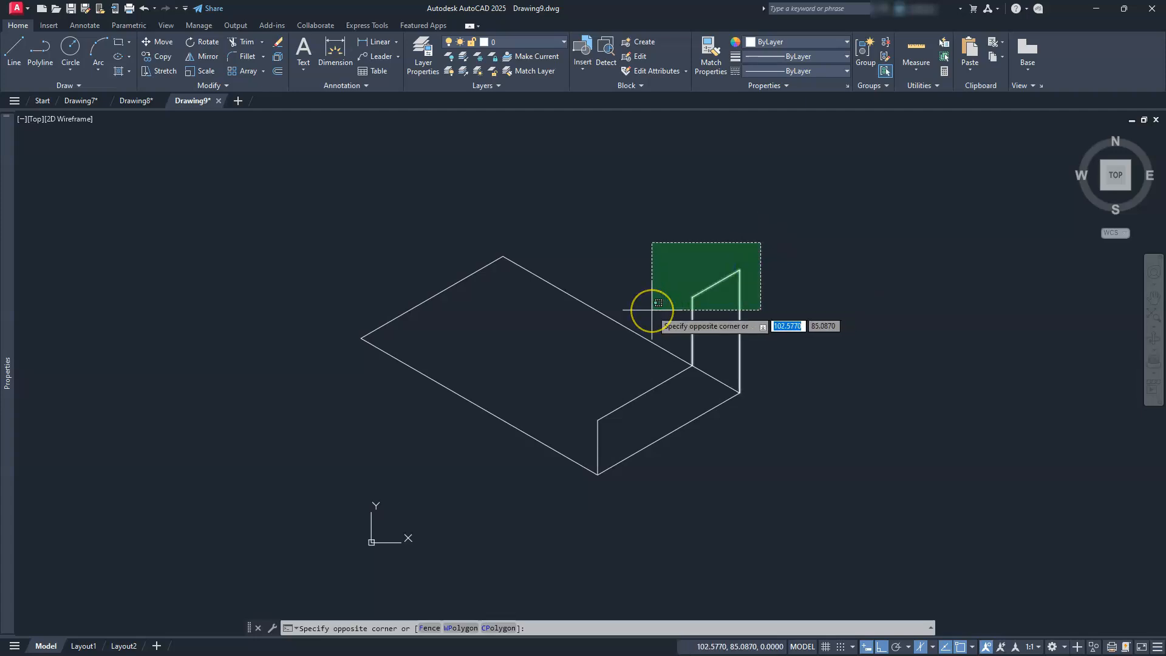
pyautogui.press('Escape')
pyautogui.press('Escape')
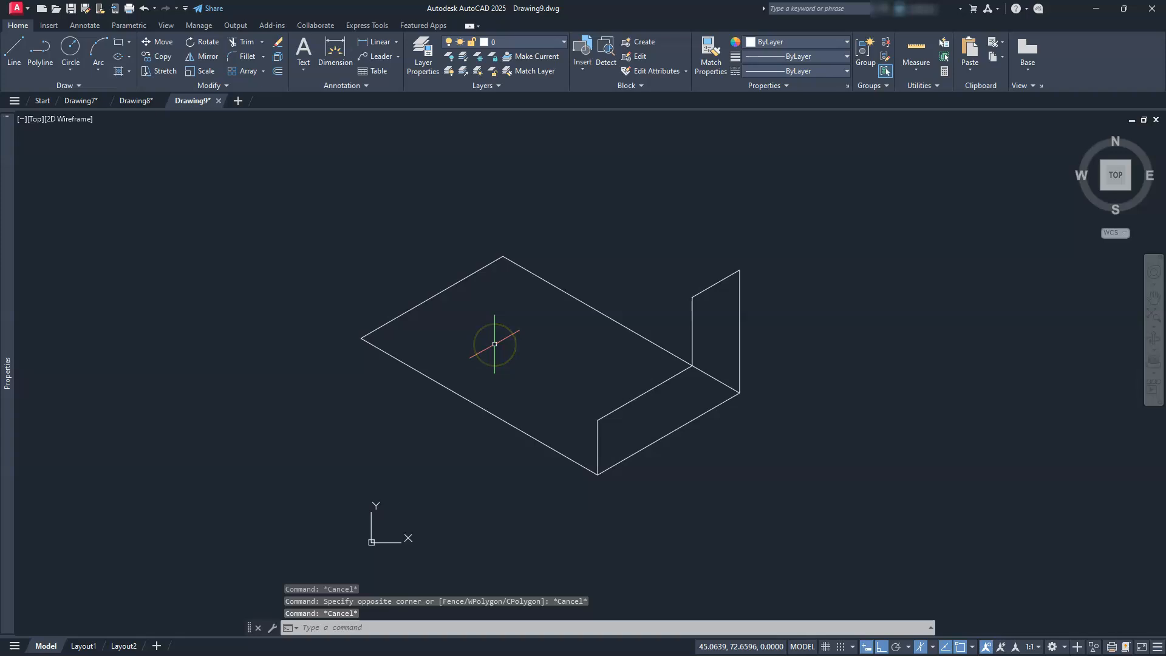
pyautogui.write('l')
pyautogui.press('Return')
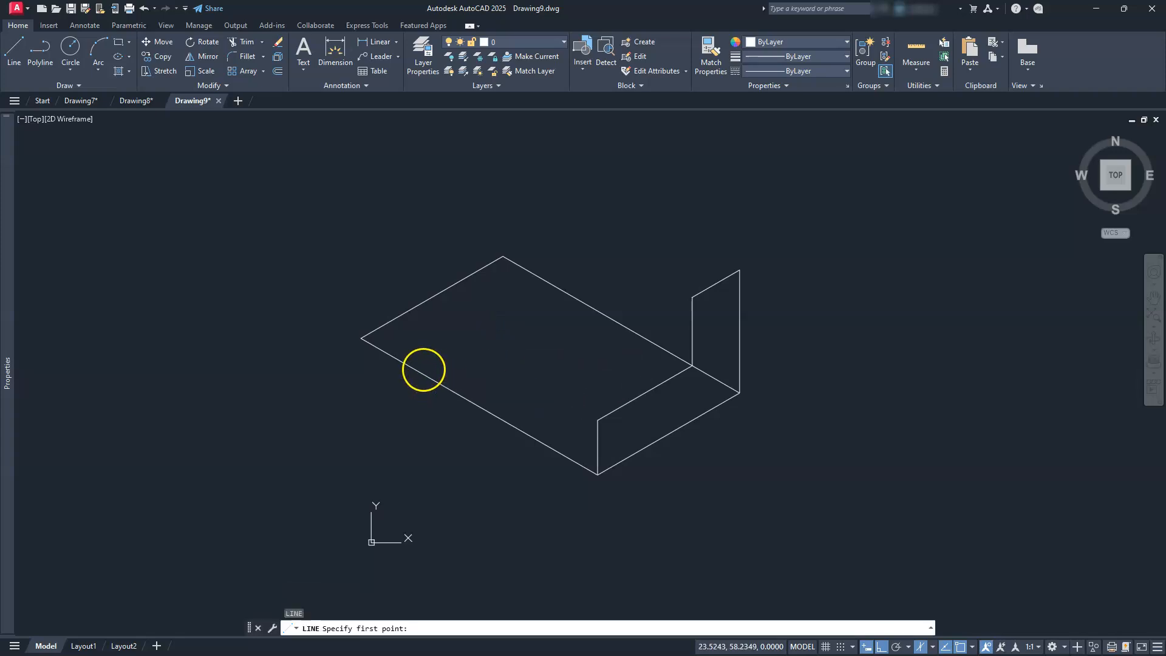
pyautogui.press('Escape')
pyautogui.press('Escape')
# - Copy the base's front lower edge vertically up to the profile's front upper corner
pyautogui.click(417, 365)
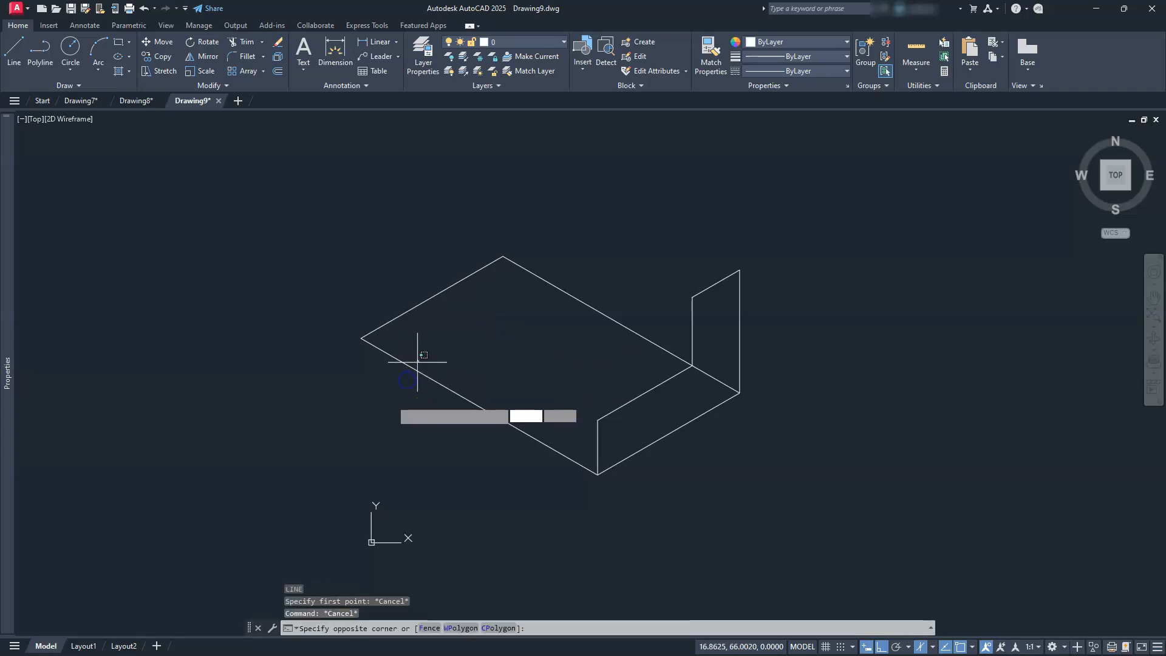
pyautogui.click(565, 479)
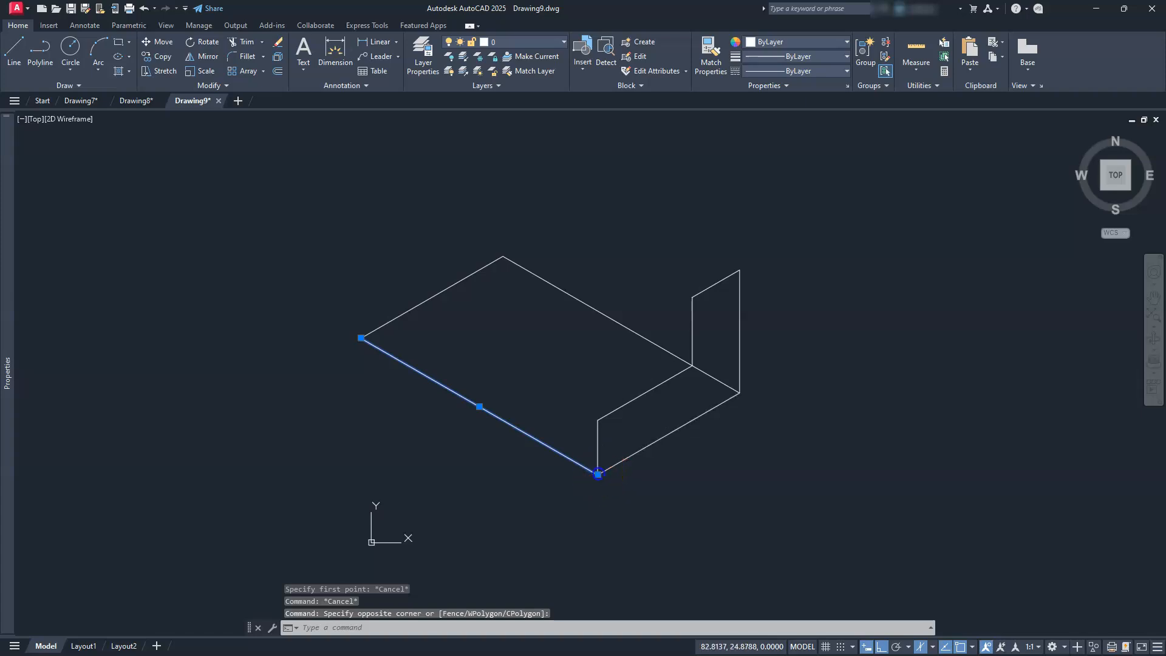
pyautogui.click(598, 473)
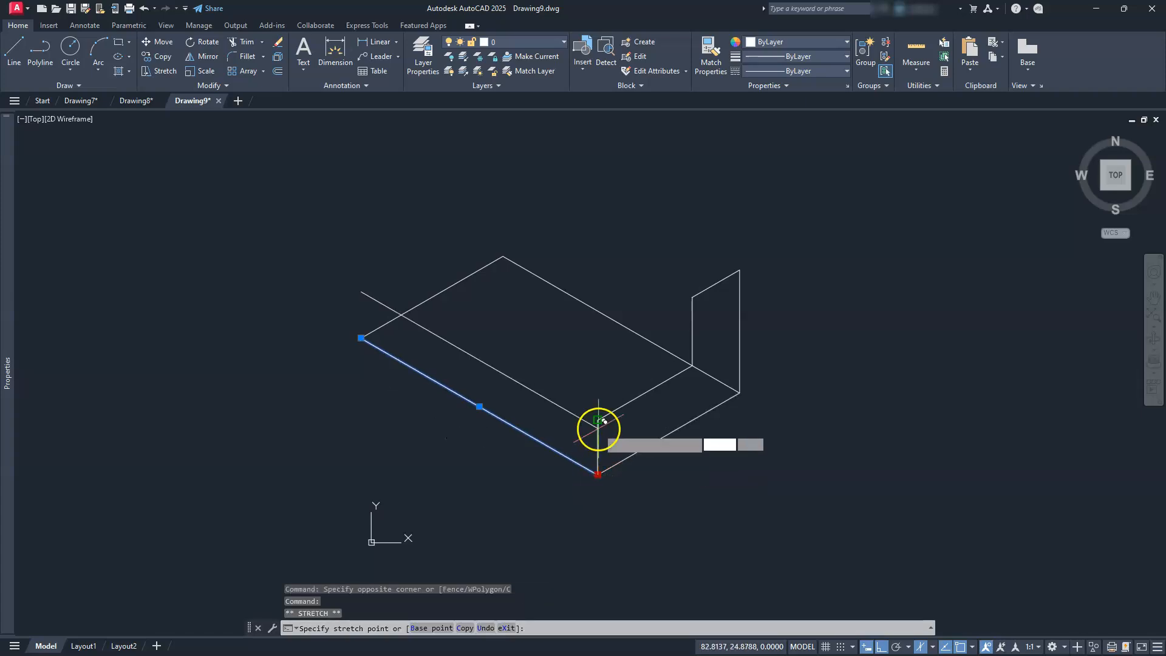
pyautogui.press('space')
pyautogui.press('Escape')
pyautogui.press('Escape')
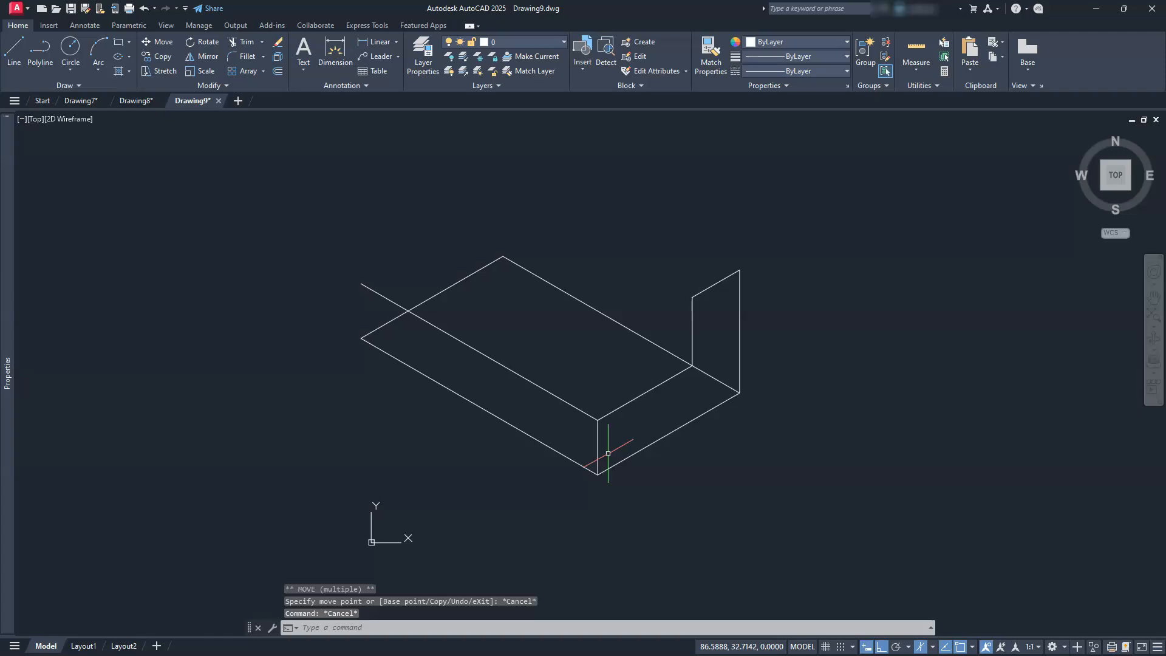
# - Erase the raised copy of the base's front edge
pyautogui.press('Escape')
pyautogui.press('Escape')
pyautogui.click(583, 411)
pyautogui.press('Delete')
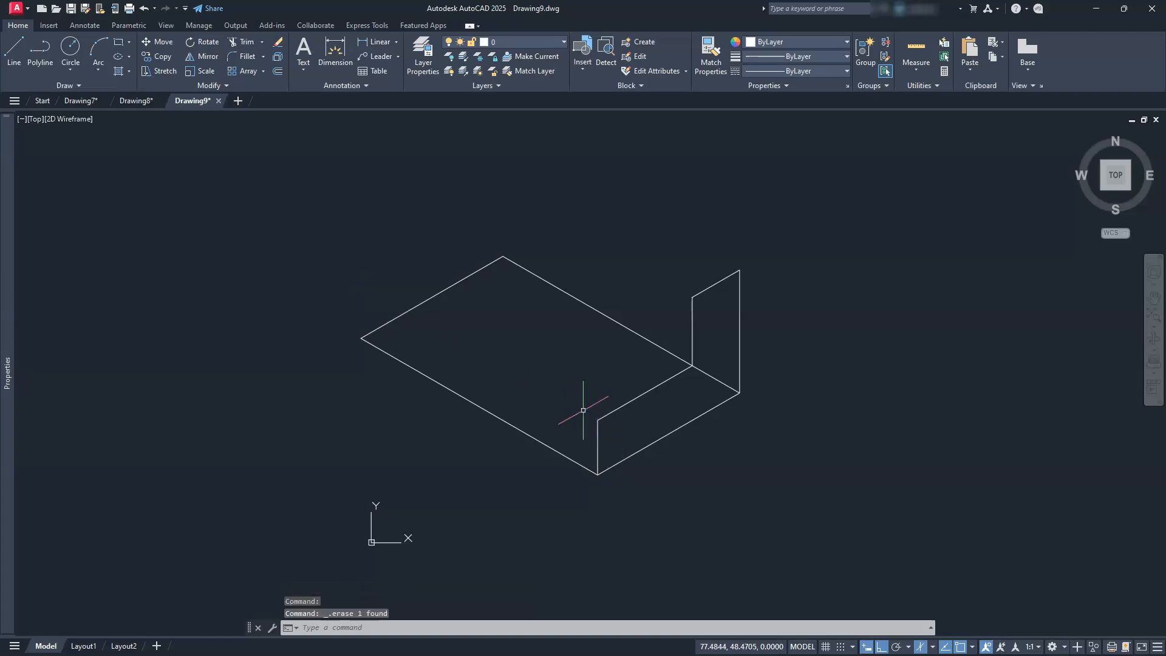
pyautogui.press('Escape')
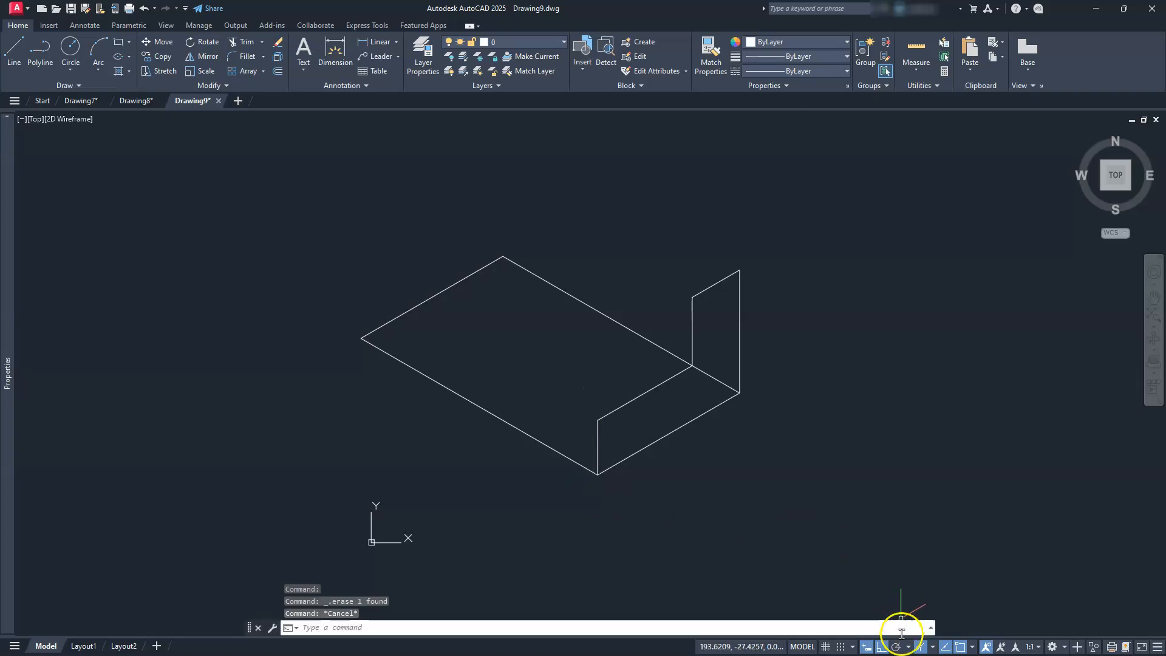
# - In the left isoplane, draw a 100 line from the profile's front upper corner parallel to the front edge, then down to the base's left corner
pyautogui.click(931, 649)
pyautogui.click(941, 584)
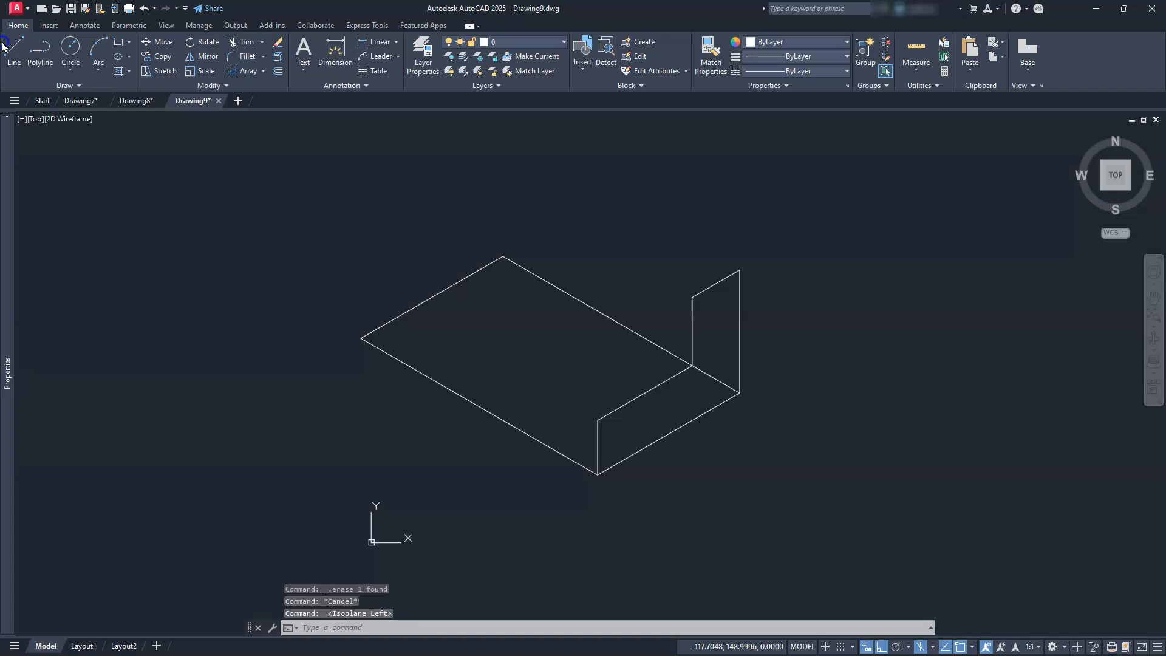
pyautogui.click(605, 415)
pyautogui.click(13, 49)
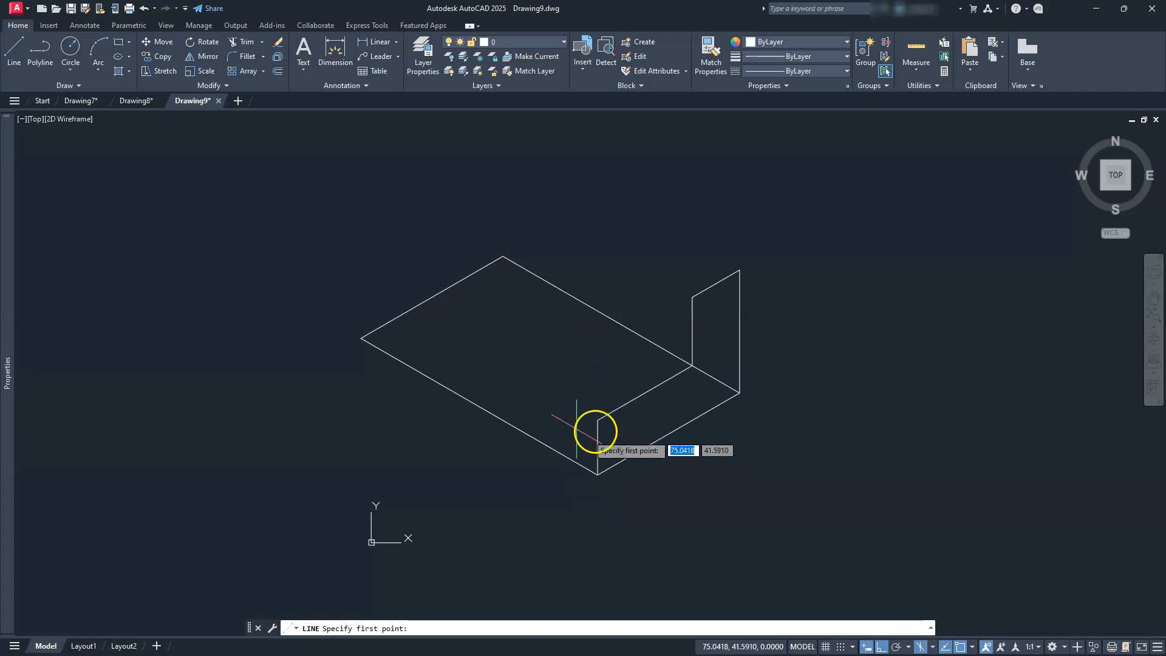
pyautogui.click(598, 420)
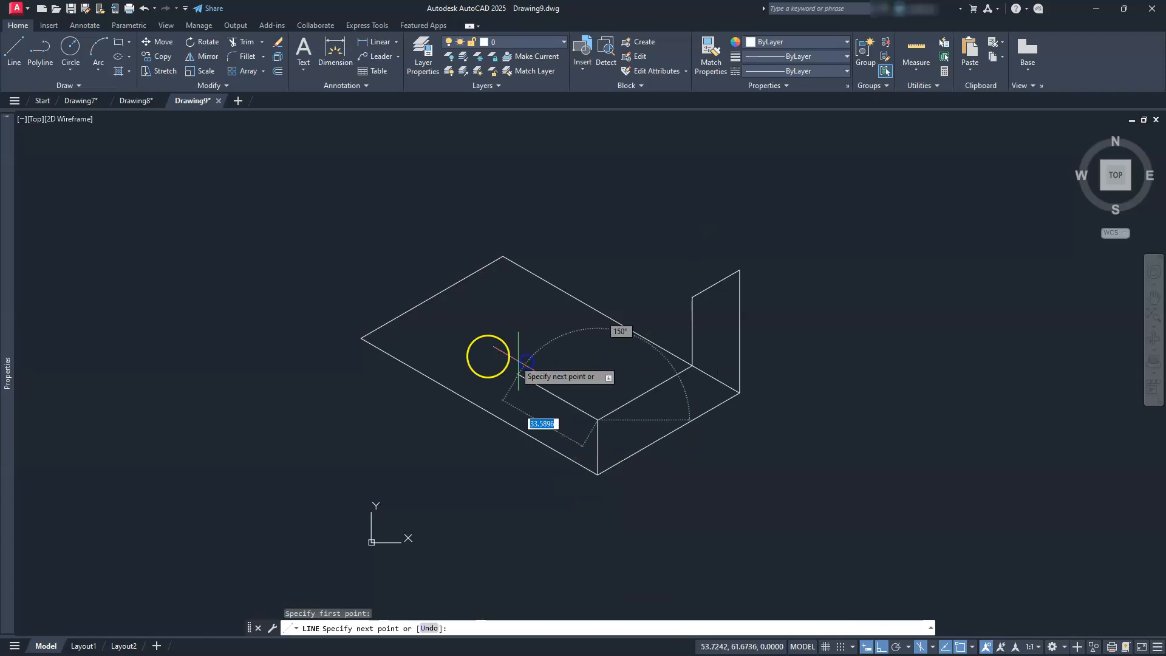
pyautogui.write('100')
pyautogui.press('Return')
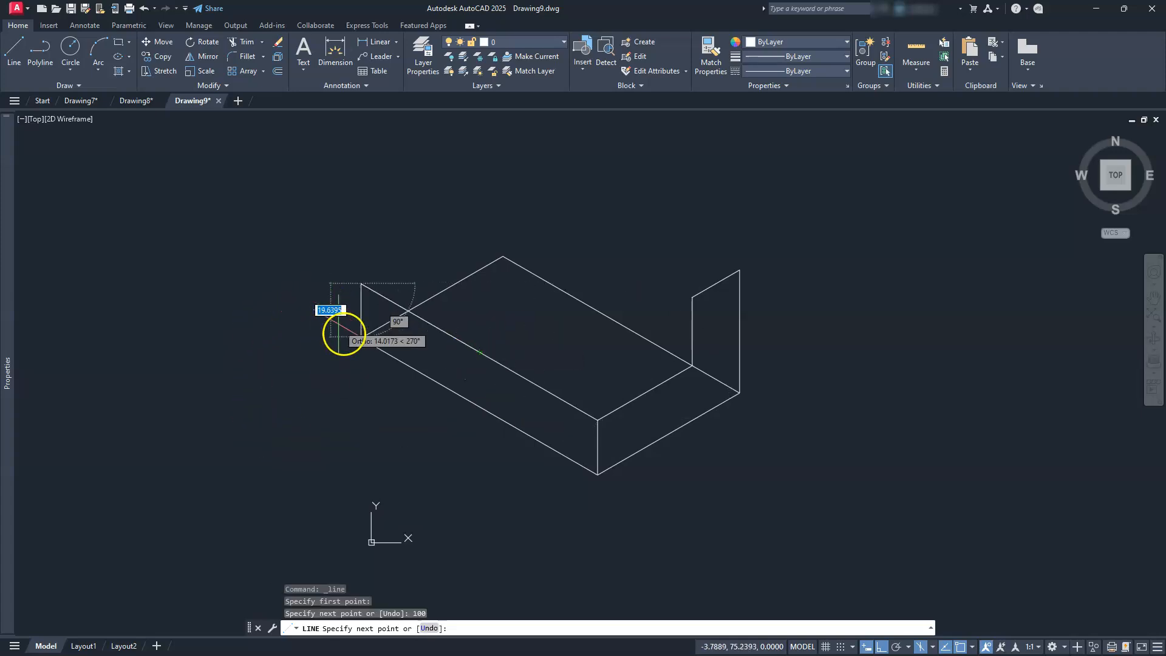
pyautogui.click(365, 333)
pyautogui.press('Escape')
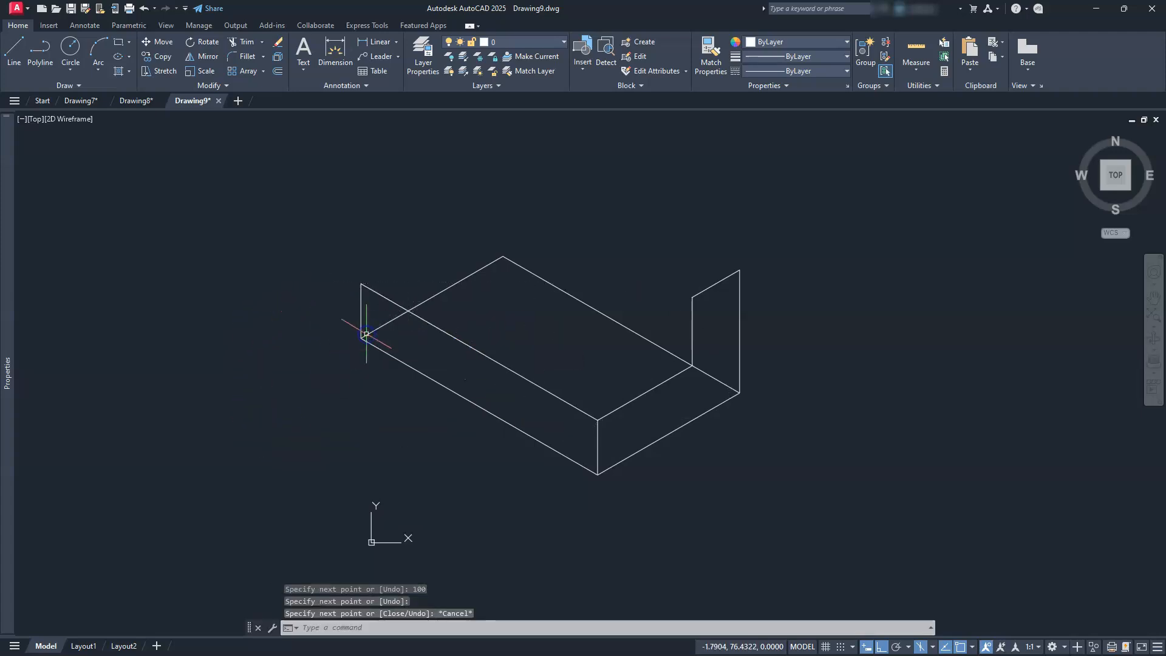
pyautogui.press('Escape')
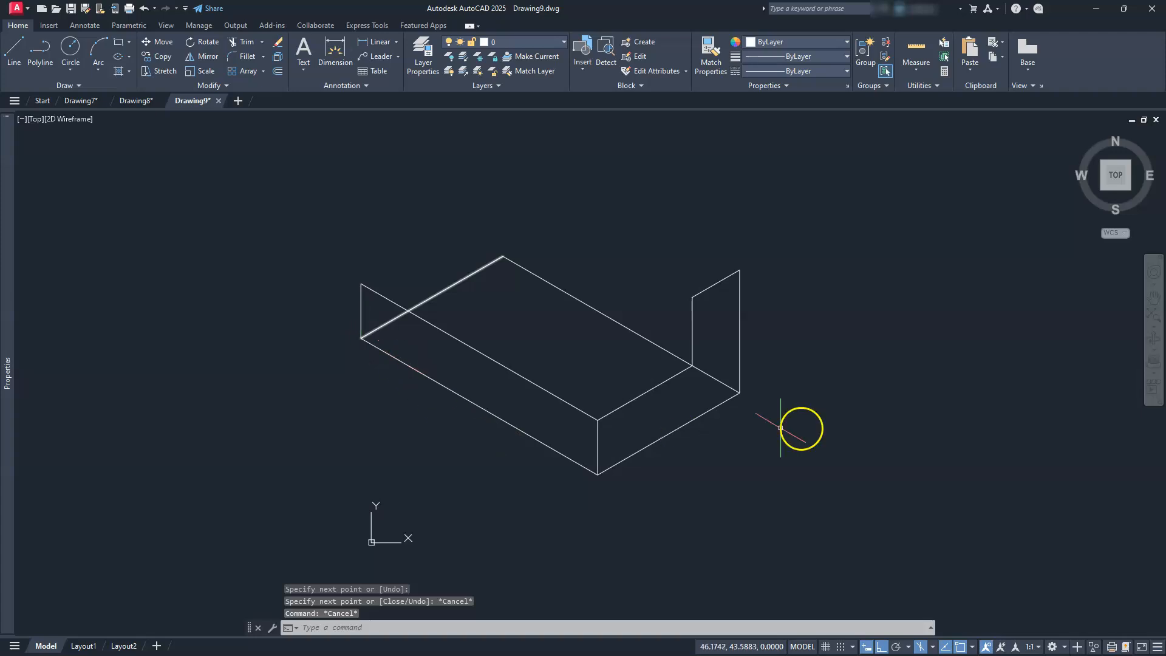
# - Copy the L-profile's step and upright lines from its front upper corner to the matching corner at the bracket's left end
pyautogui.click(751, 250)
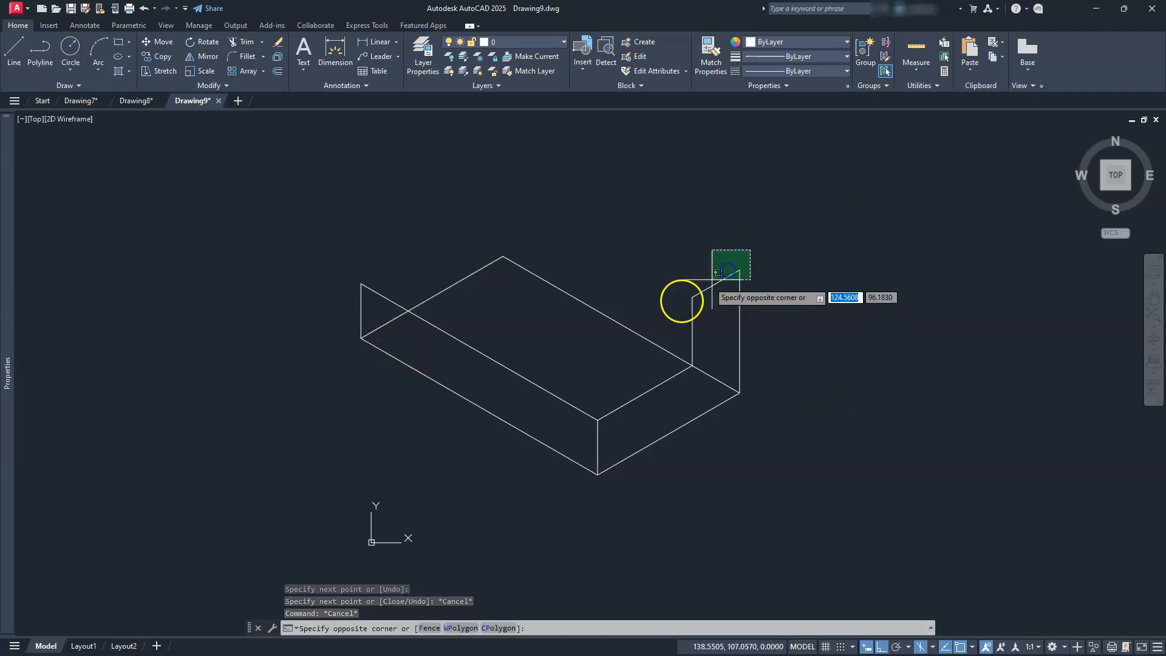
pyautogui.click(672, 308)
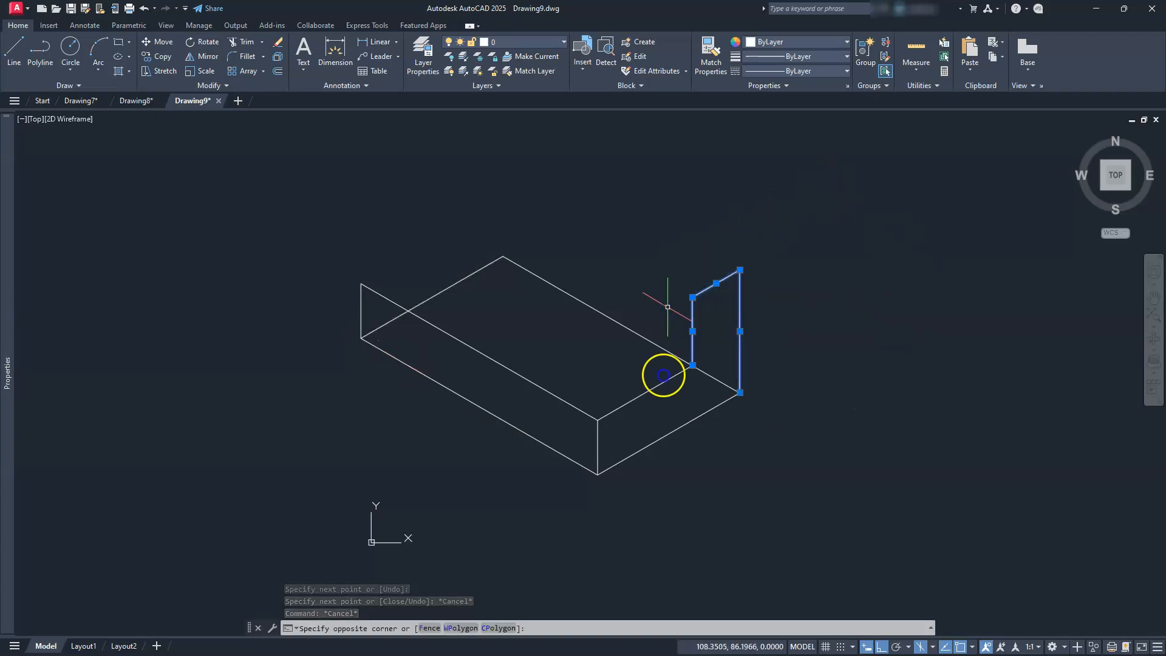
pyautogui.click(650, 419)
pyautogui.click(635, 386)
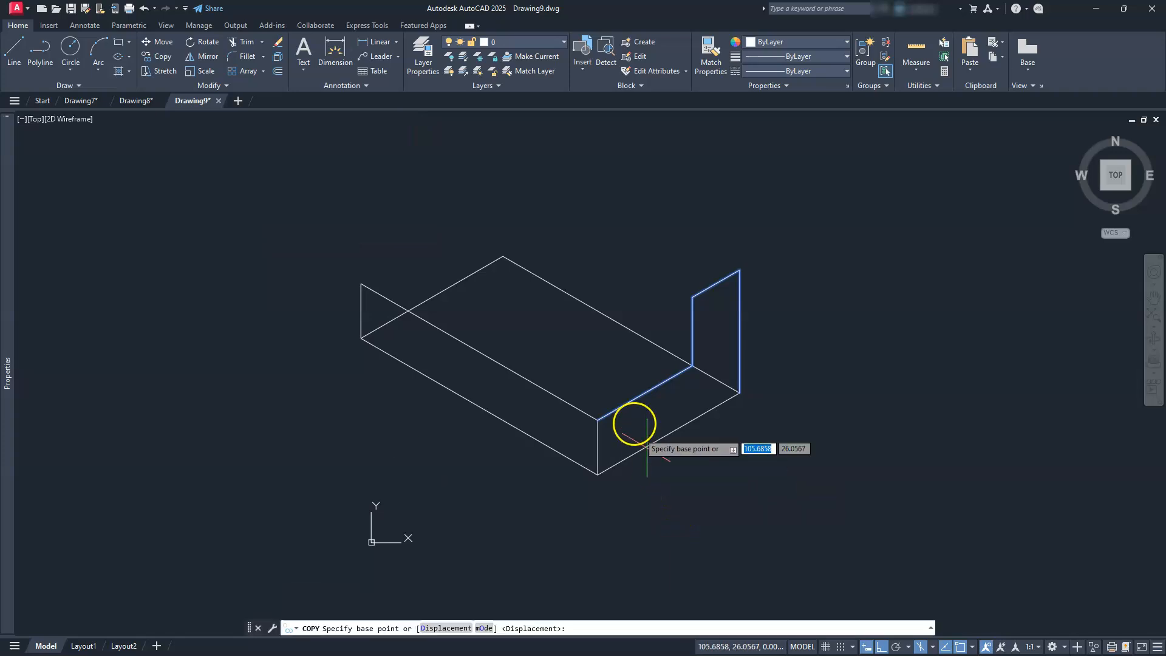
pyautogui.click(606, 419)
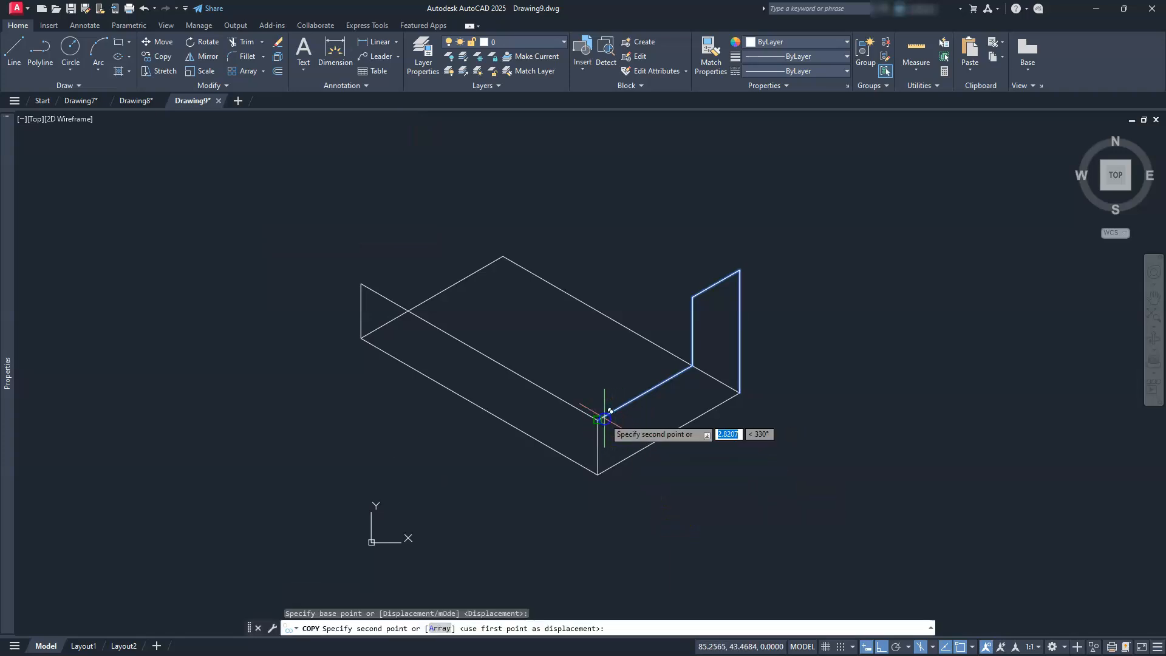
pyautogui.click(362, 285)
pyautogui.press('Escape')
pyautogui.press('Escape')
pyautogui.press('Escape')
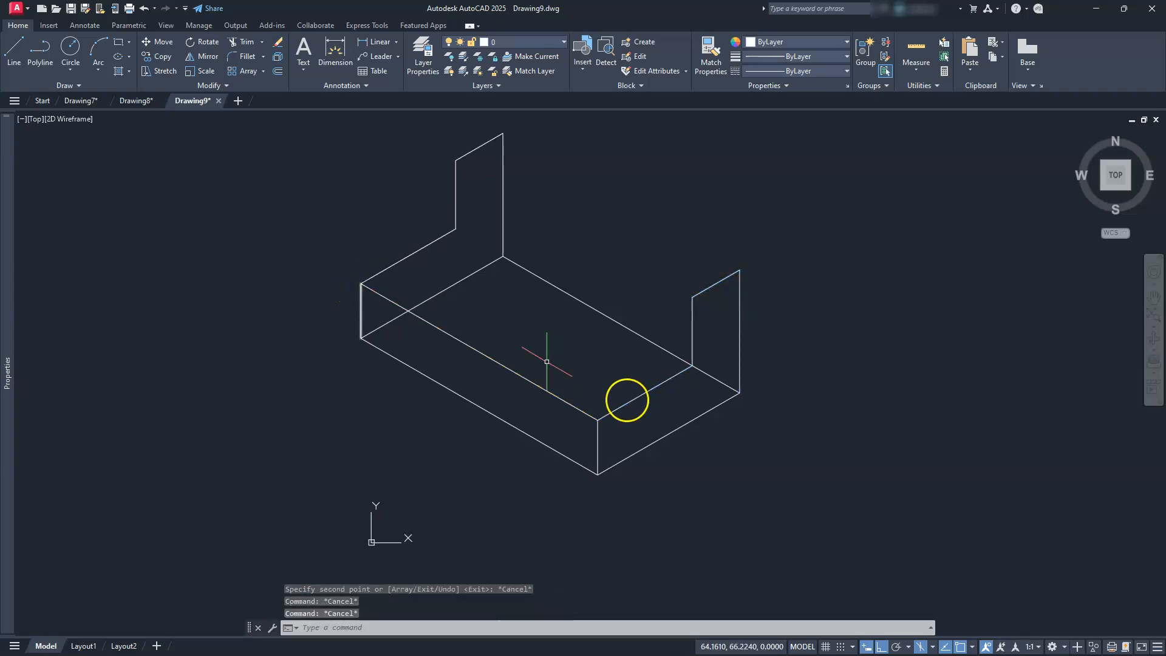
# - Copy the base's rear lower edge to the upright's rear top corner, its front top corner and the inner step corner
pyautogui.click(727, 387)
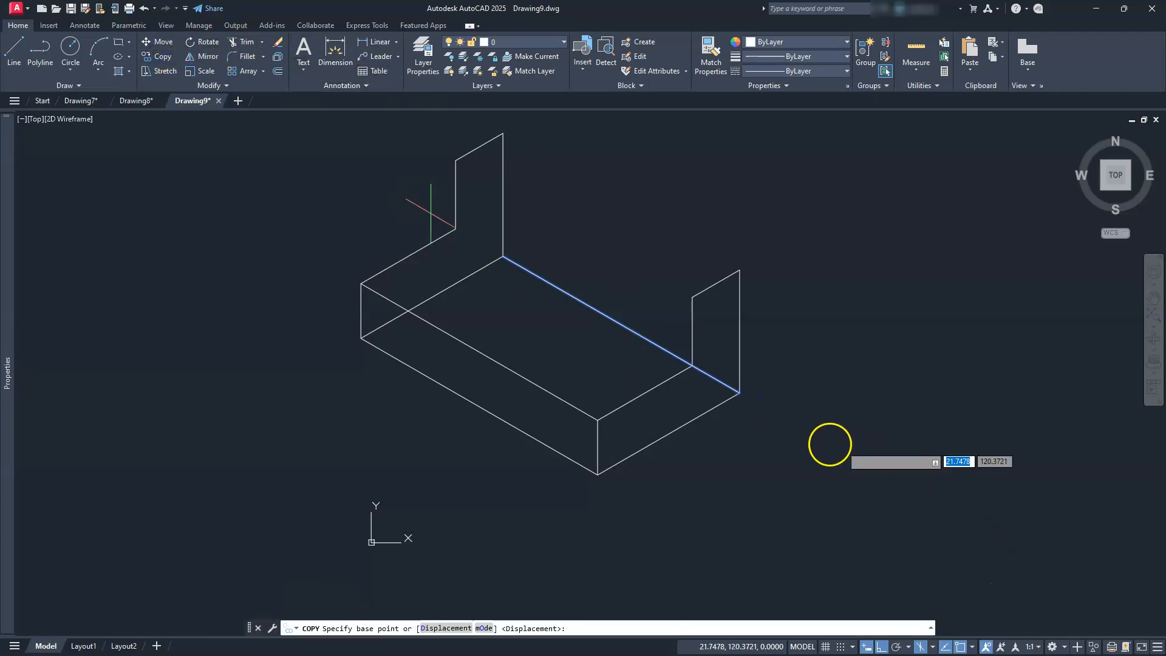
pyautogui.click(739, 392)
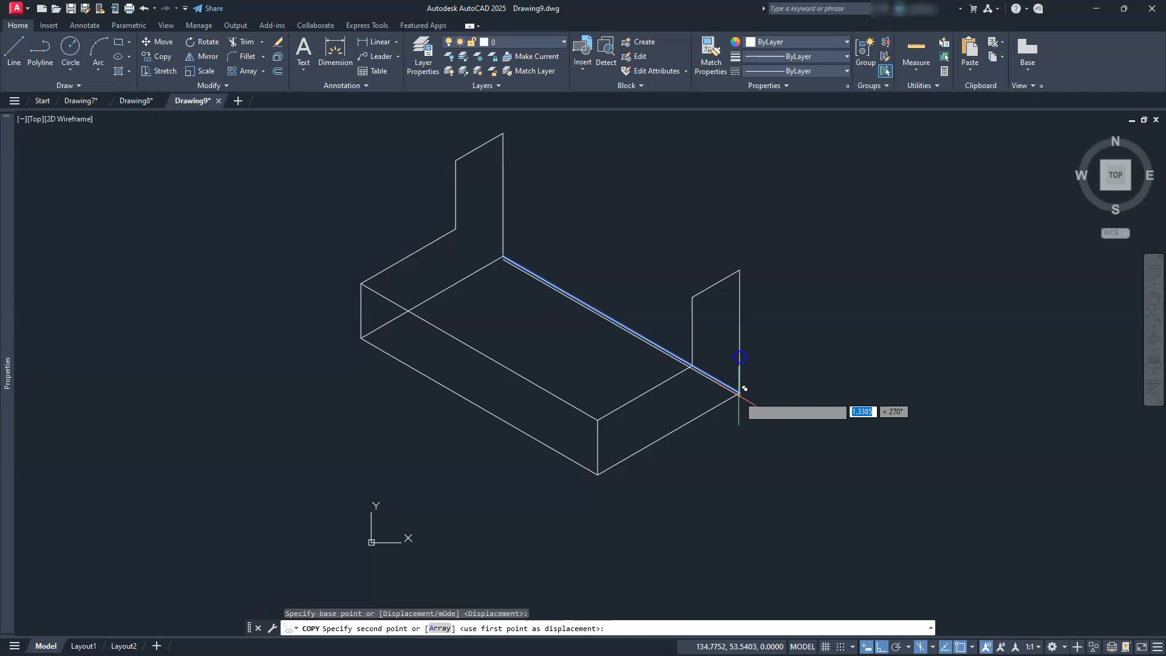
pyautogui.click(740, 270)
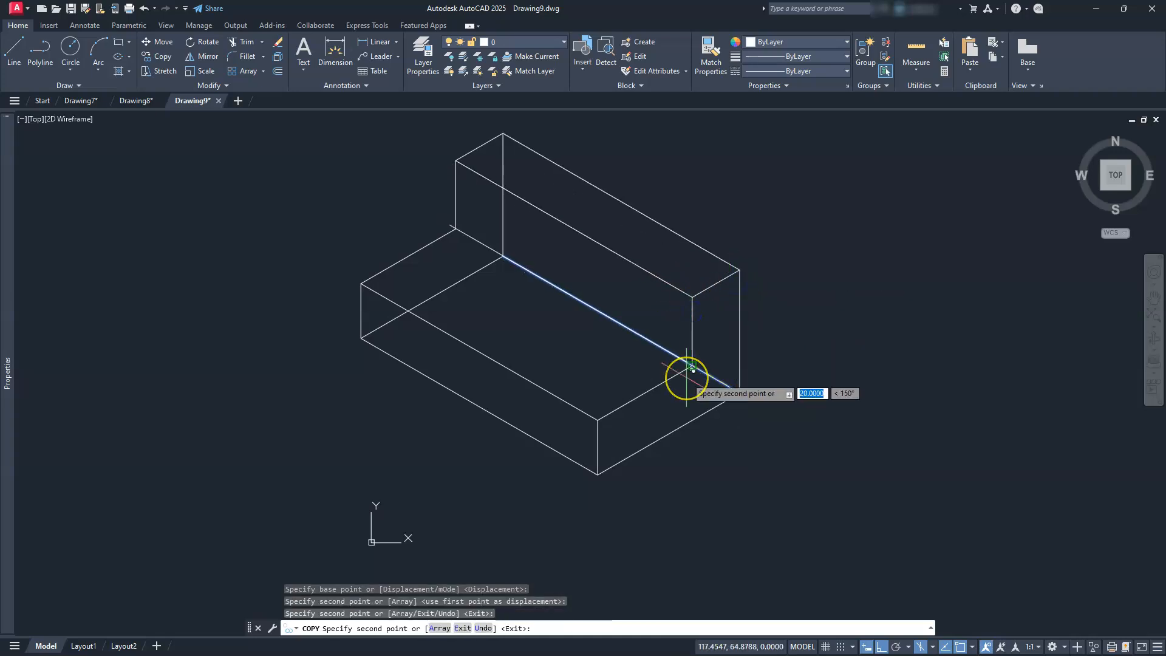
pyautogui.press('Escape')
pyautogui.press('Escape')
pyautogui.press('Escape')
pyautogui.press('Escape')
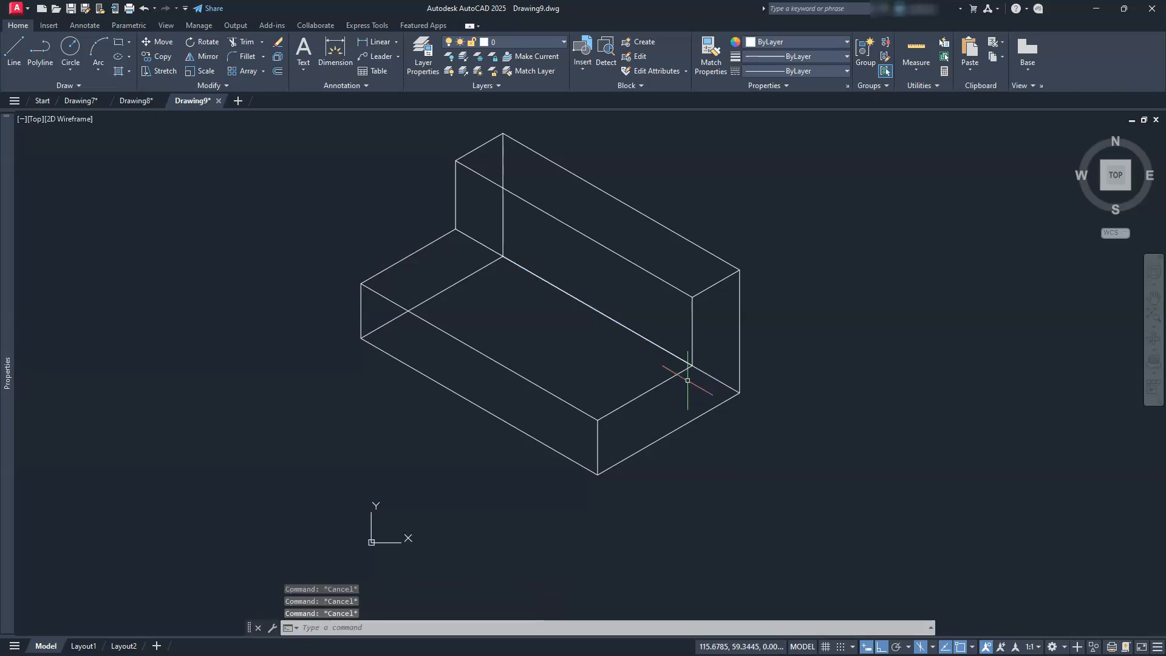
# - Erase the hidden edges: the base's rear and left lower edges and the left end's rear vertical line
pyautogui.click(724, 384)
pyautogui.press('Delete')
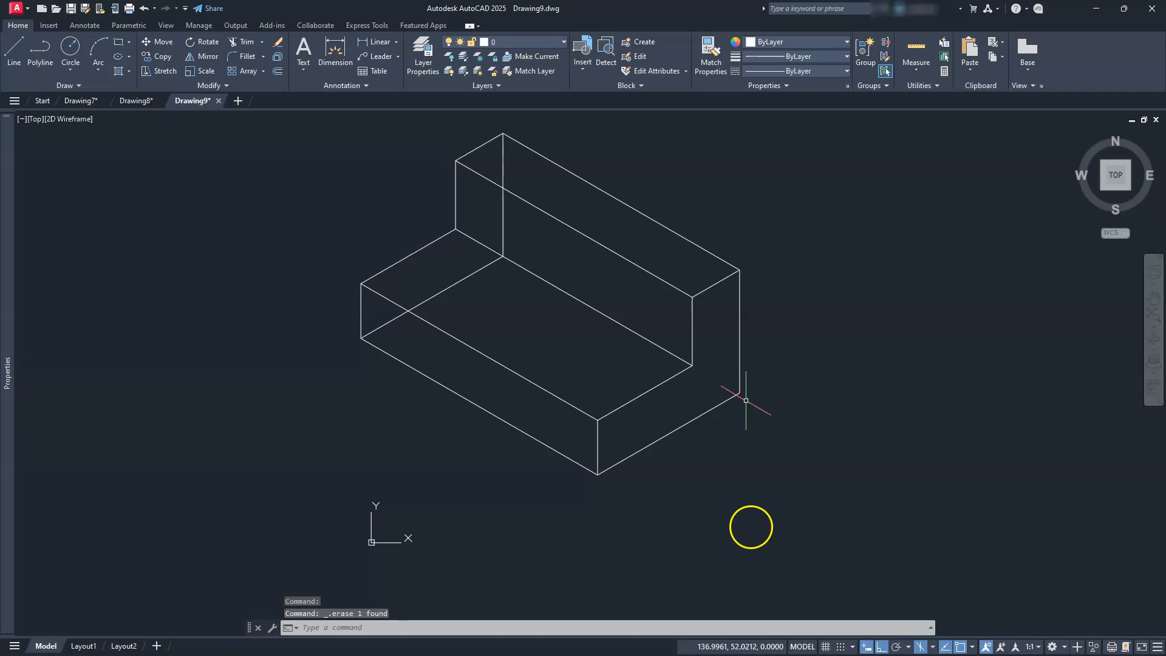
pyautogui.moveTo(459, 262)
pyautogui.mouseDown()
pyautogui.moveTo(483, 281)
pyautogui.moveTo(482, 225)
pyautogui.moveTo(503, 234)
pyautogui.mouseUp()
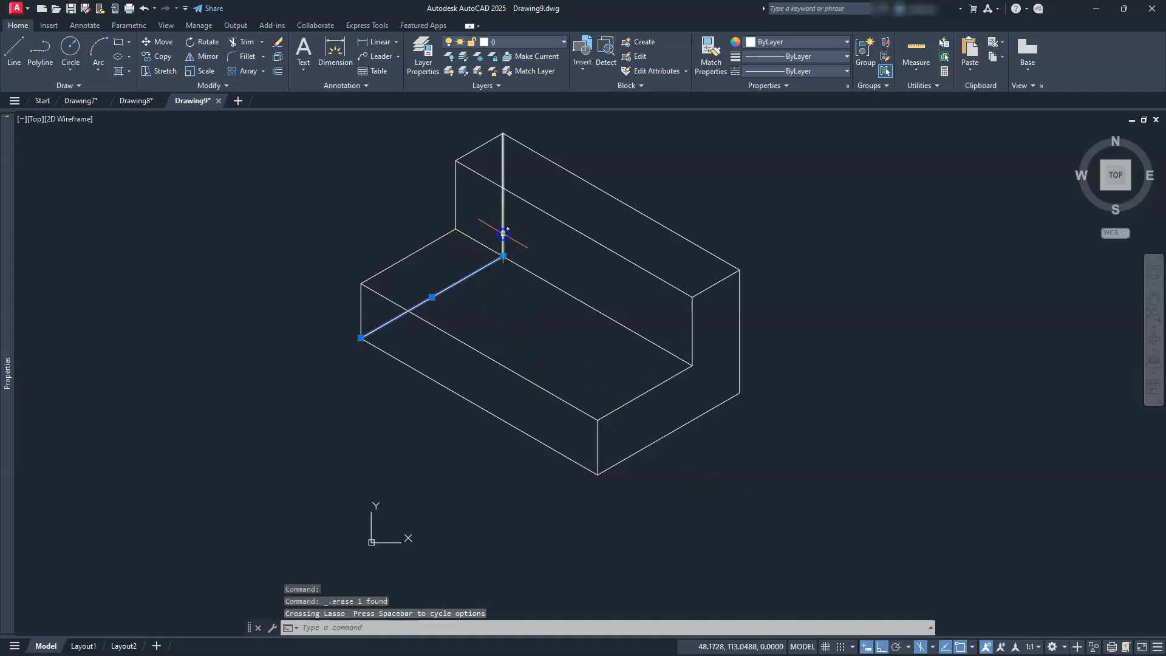
pyautogui.press('Delete')
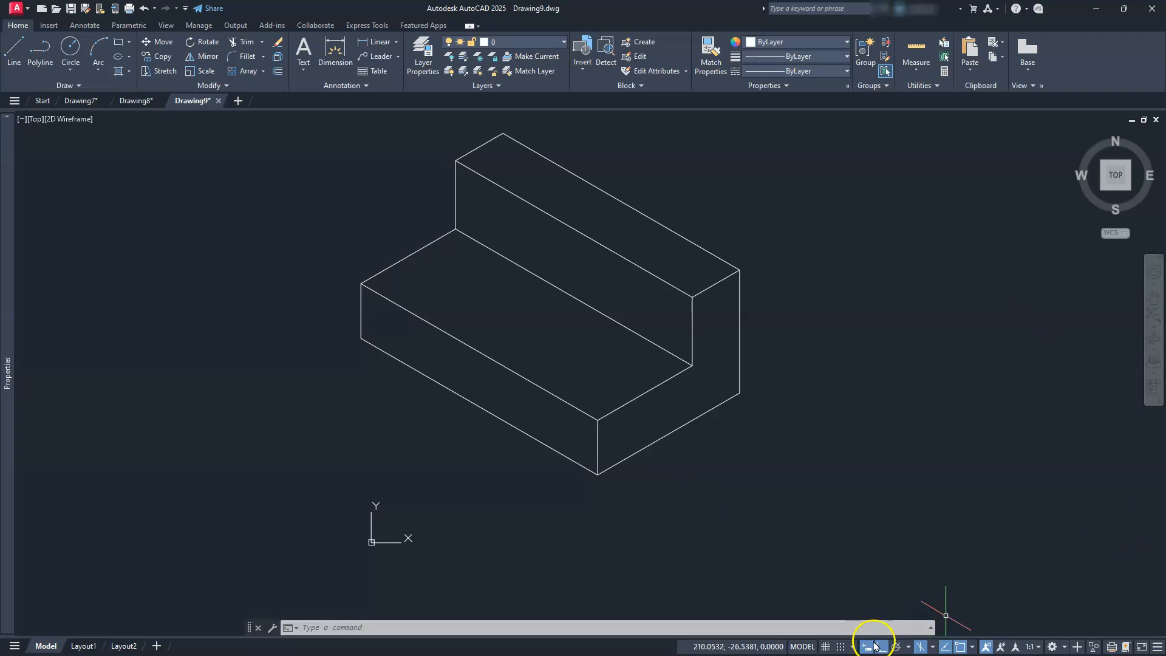
# - Switch isometric drafting to the top isoplane
pyautogui.click(930, 648)
pyautogui.click(943, 626)
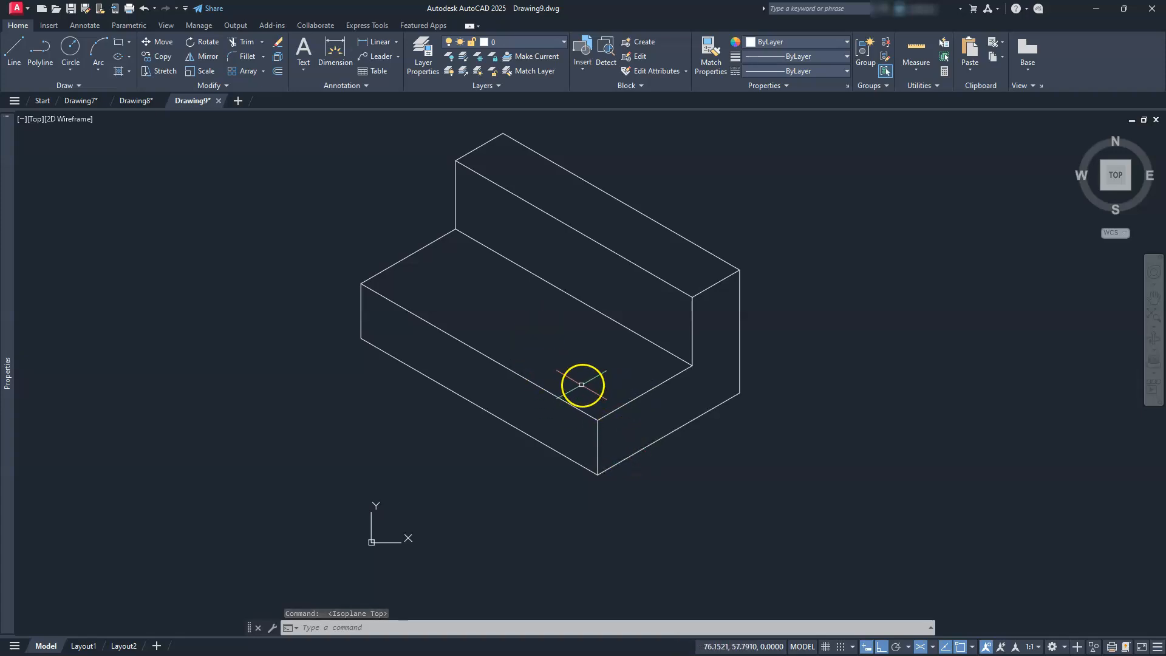
pyautogui.write('L')
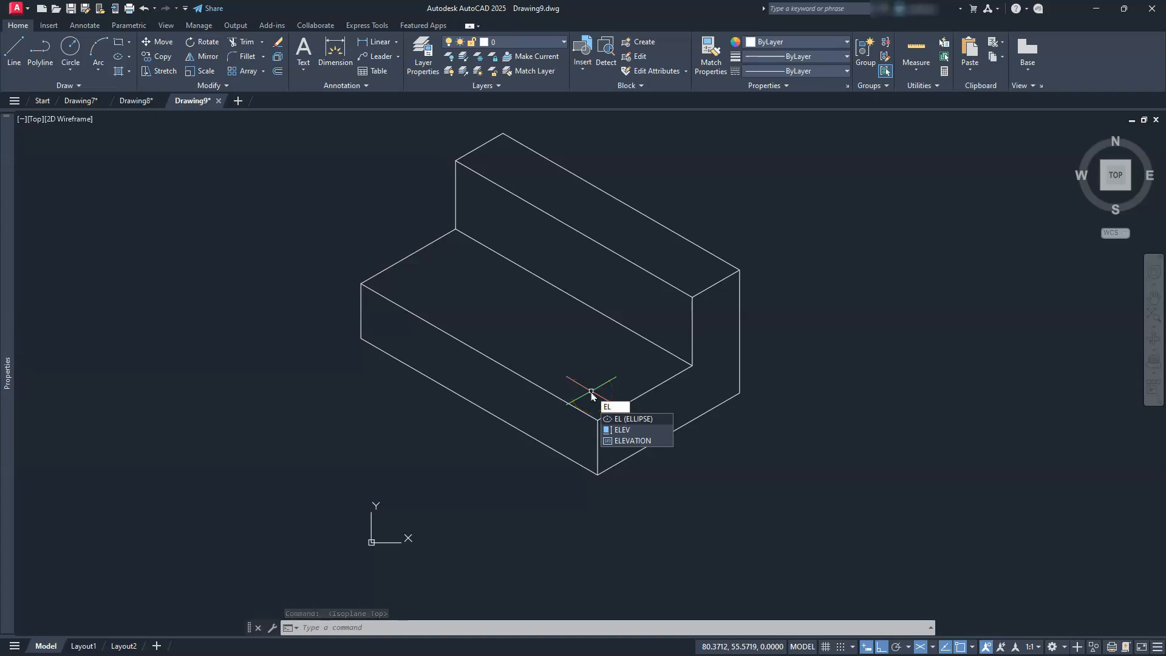
pyautogui.press('Return')
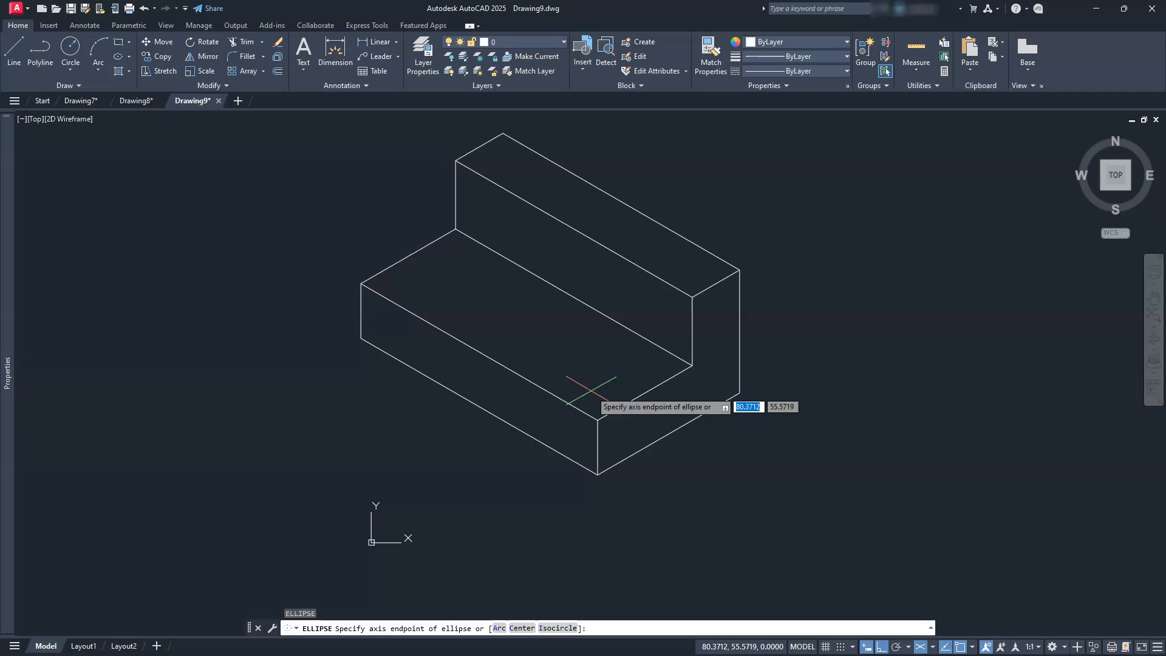
pyautogui.click(598, 419)
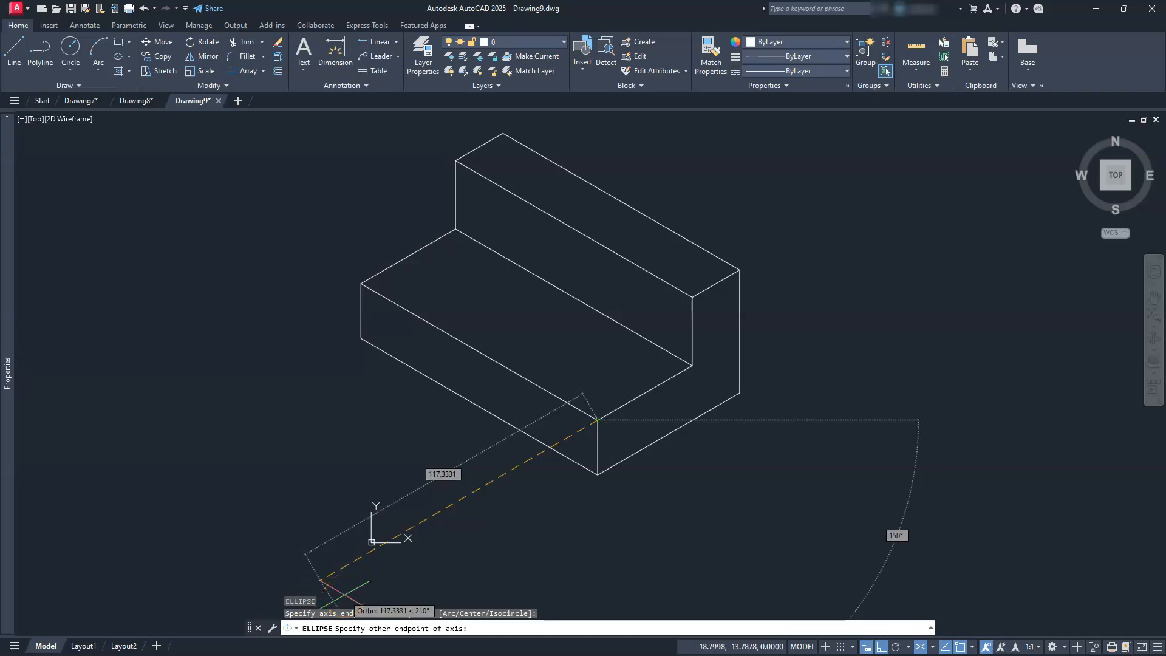
pyautogui.press('Escape')
pyautogui.press('Escape')
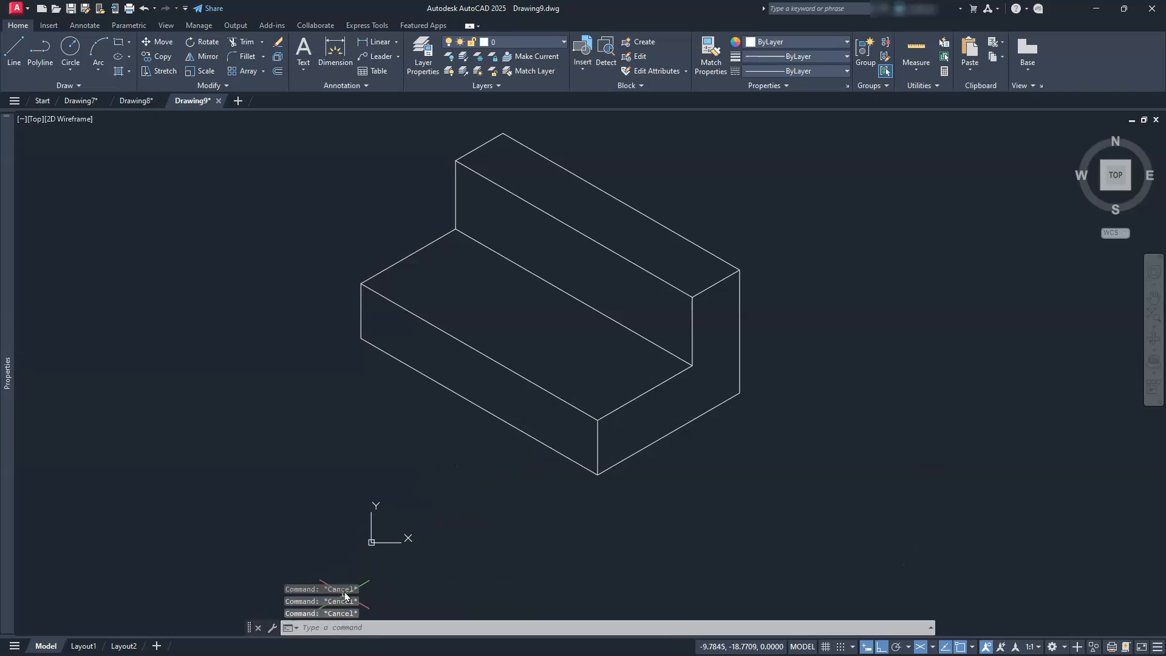
pyautogui.press('space')
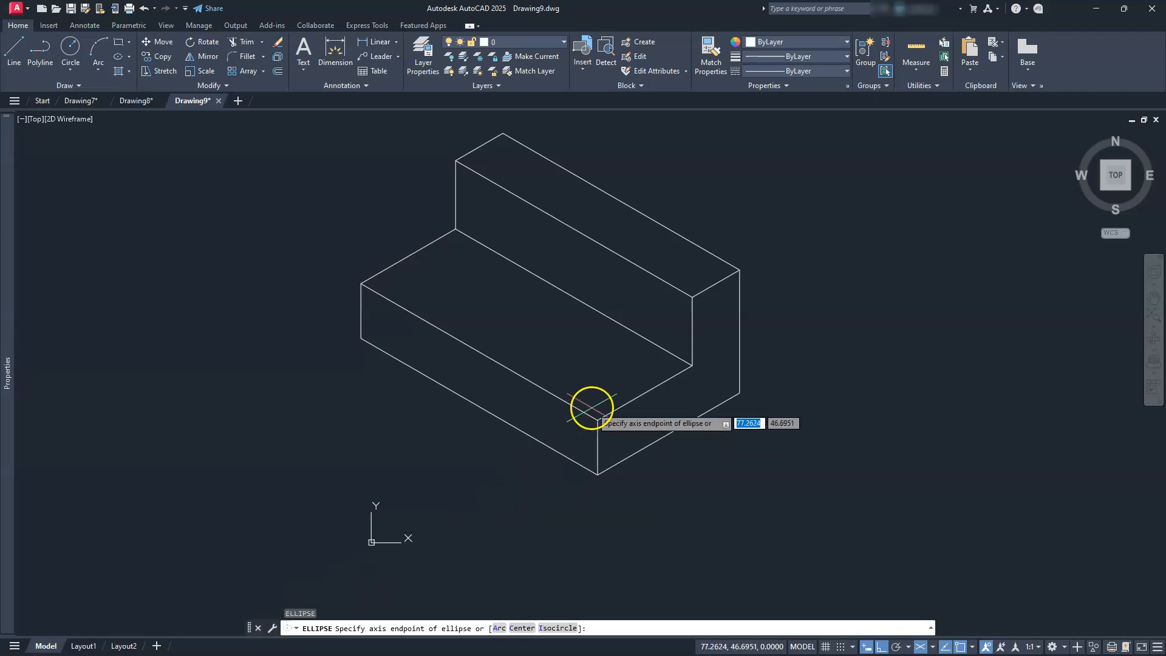
pyautogui.click(597, 417)
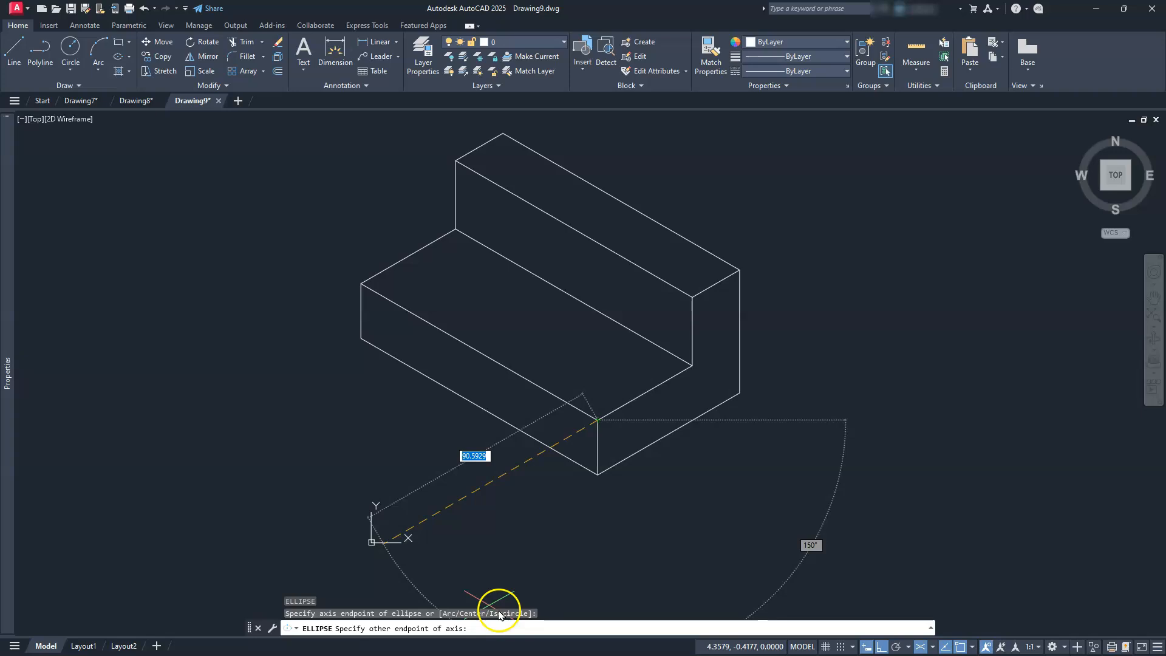
pyautogui.press('Escape')
pyautogui.press('Escape')
pyautogui.press('Escape')
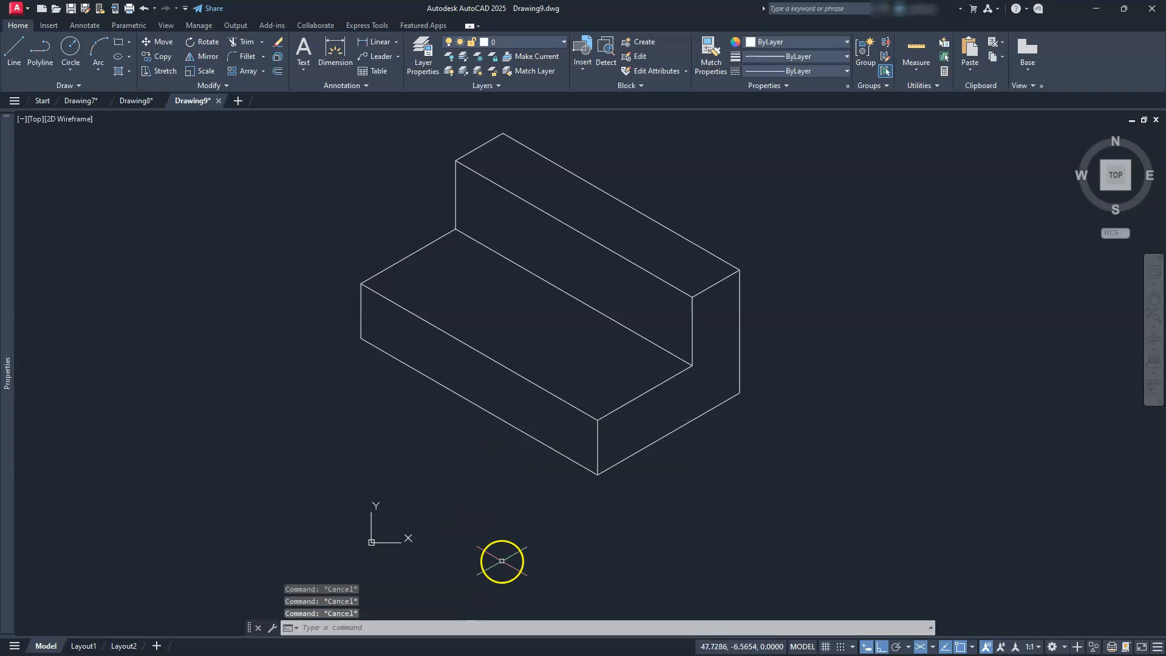
# - Draw an isocircle with radius 30 centred on the base's front top corner using the Ellipse command's Isocircle option
pyautogui.write('el')
pyautogui.press('Return')
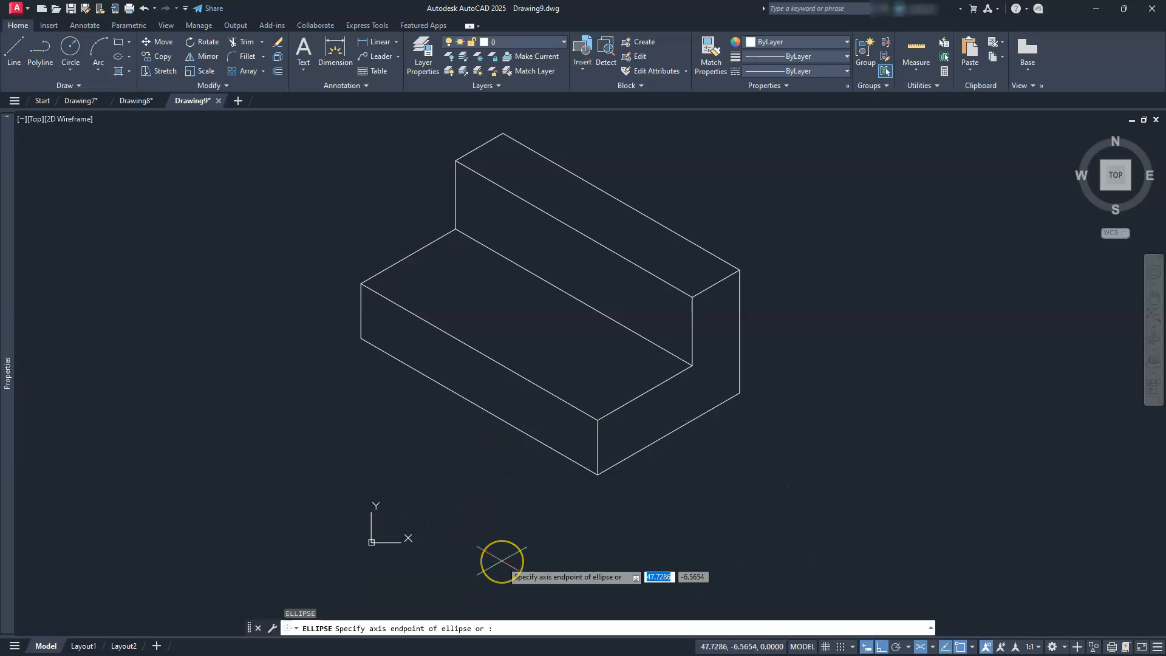
pyautogui.press('Return')
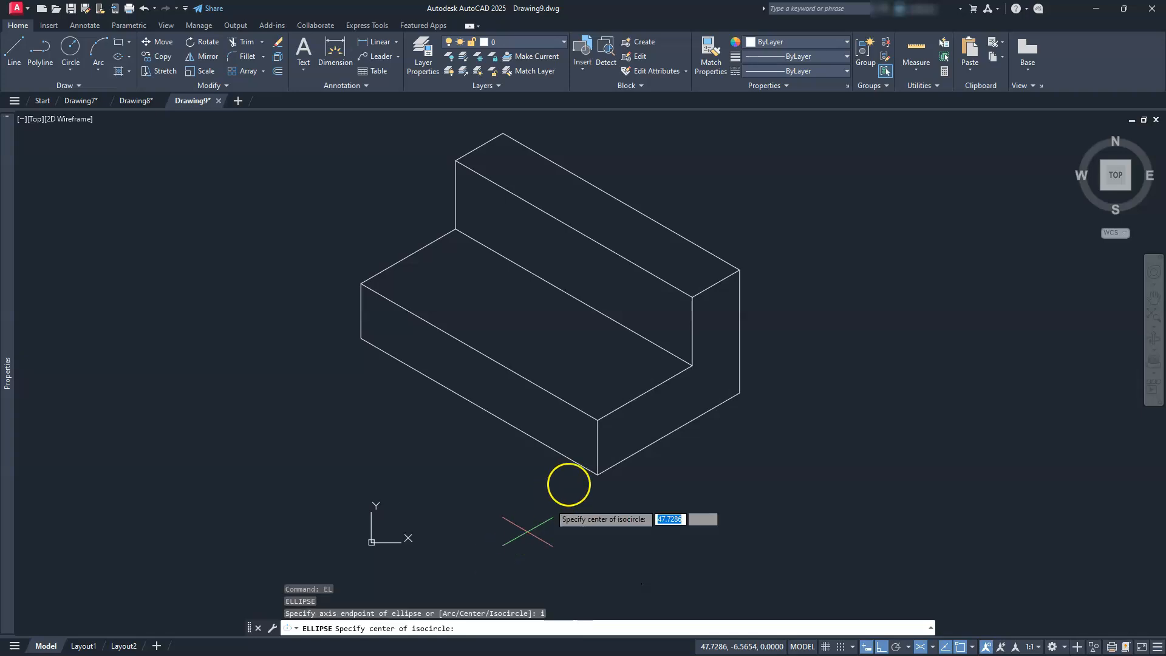
pyautogui.click(599, 420)
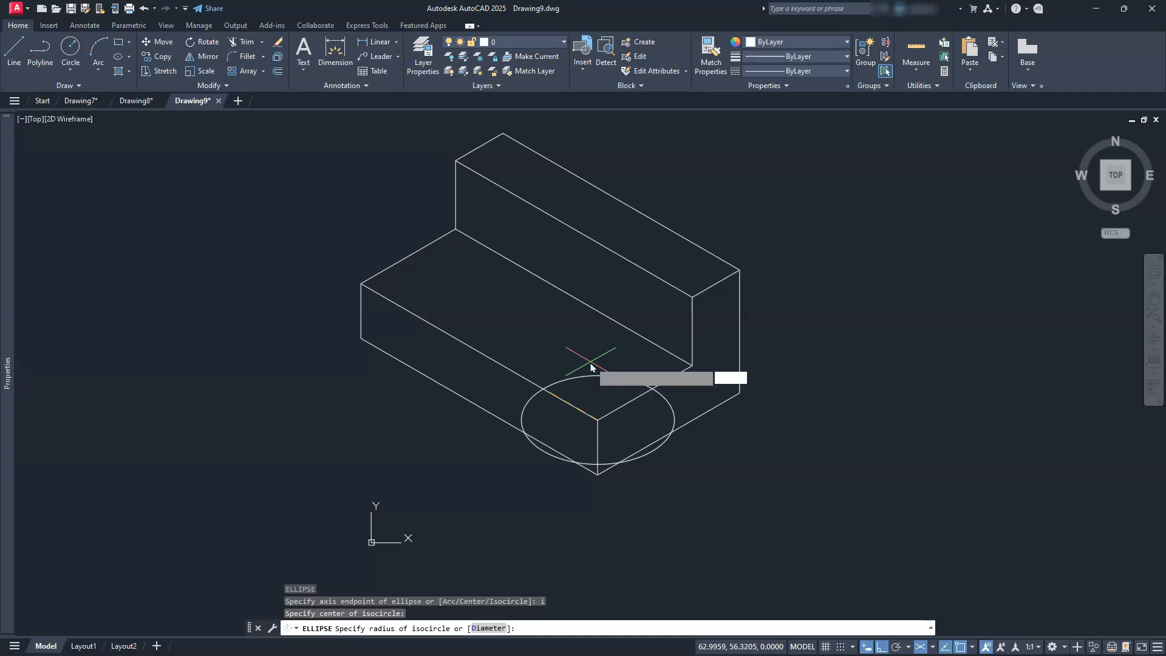
pyautogui.write('30')
pyautogui.press('Return')
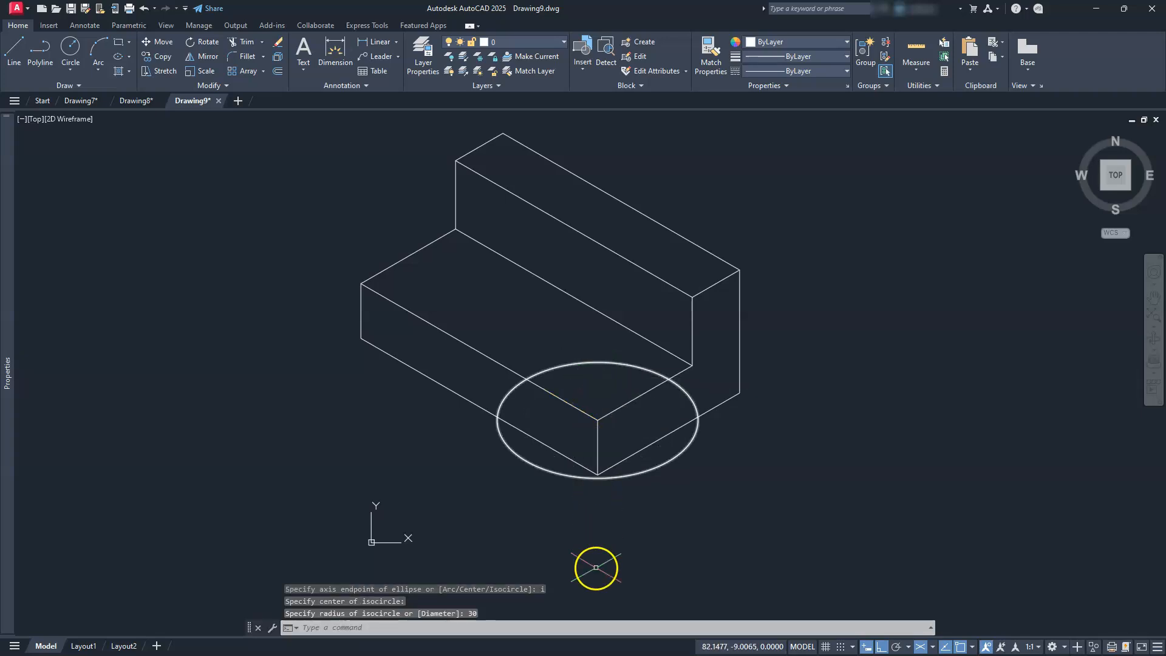
# - Copy the isocircle from the base's front top corner to the top corner at the left end of the base's front edge
pyautogui.click(574, 478)
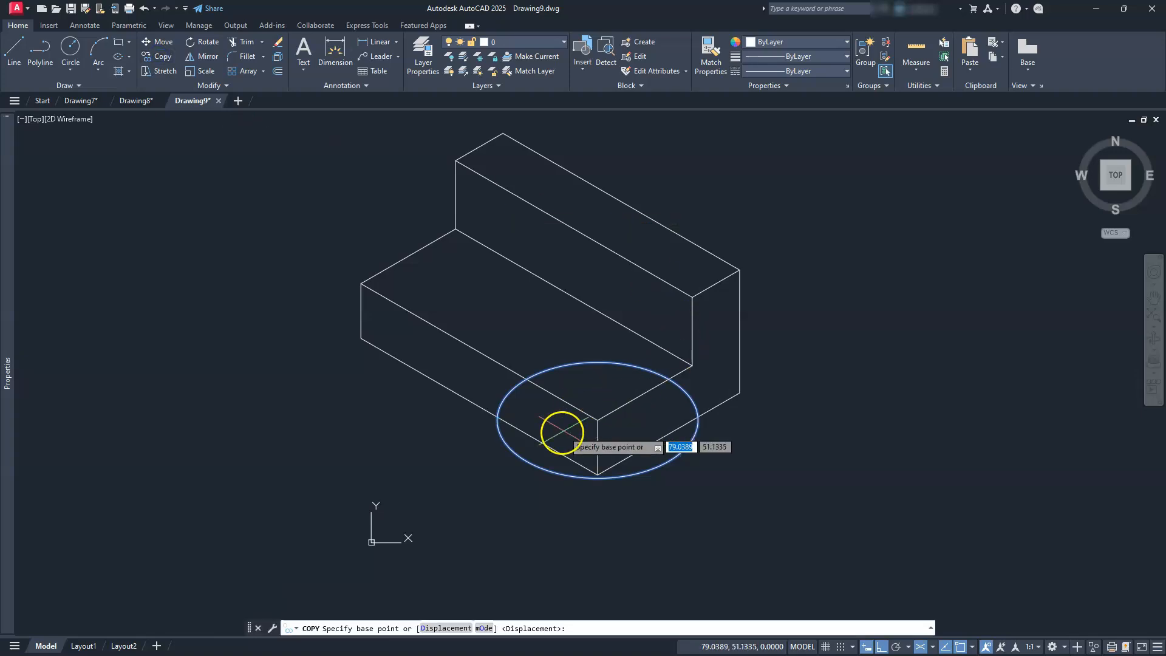
pyautogui.click(598, 419)
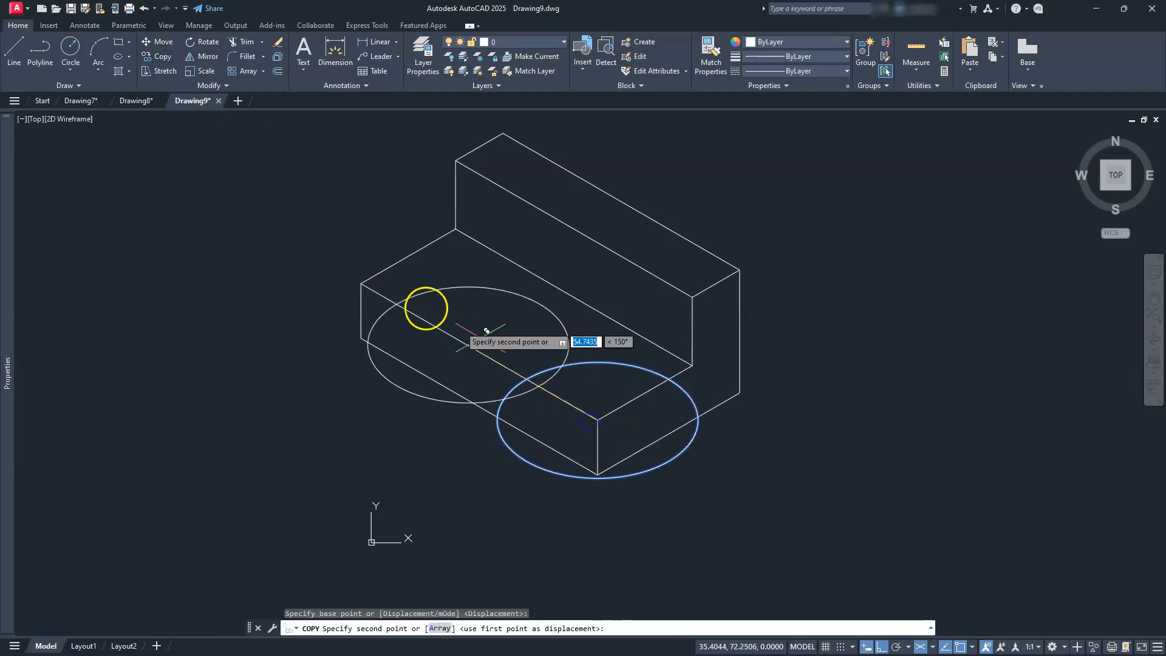
pyautogui.click(366, 278)
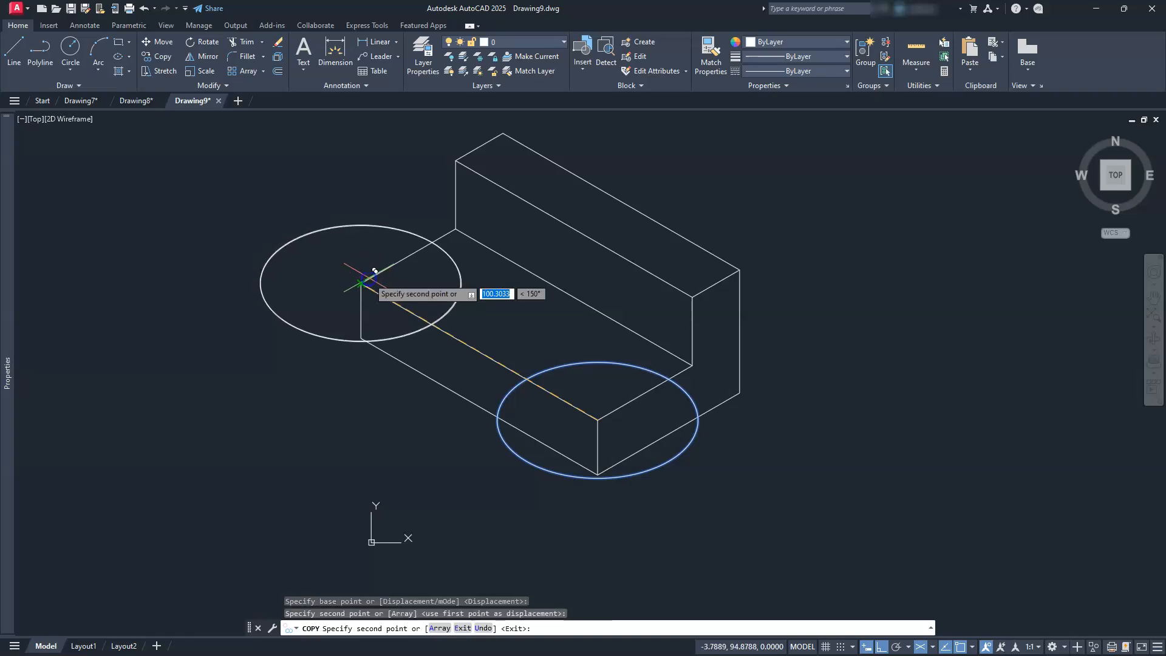
pyautogui.press('Escape')
pyautogui.press('Escape')
pyautogui.press('Escape')
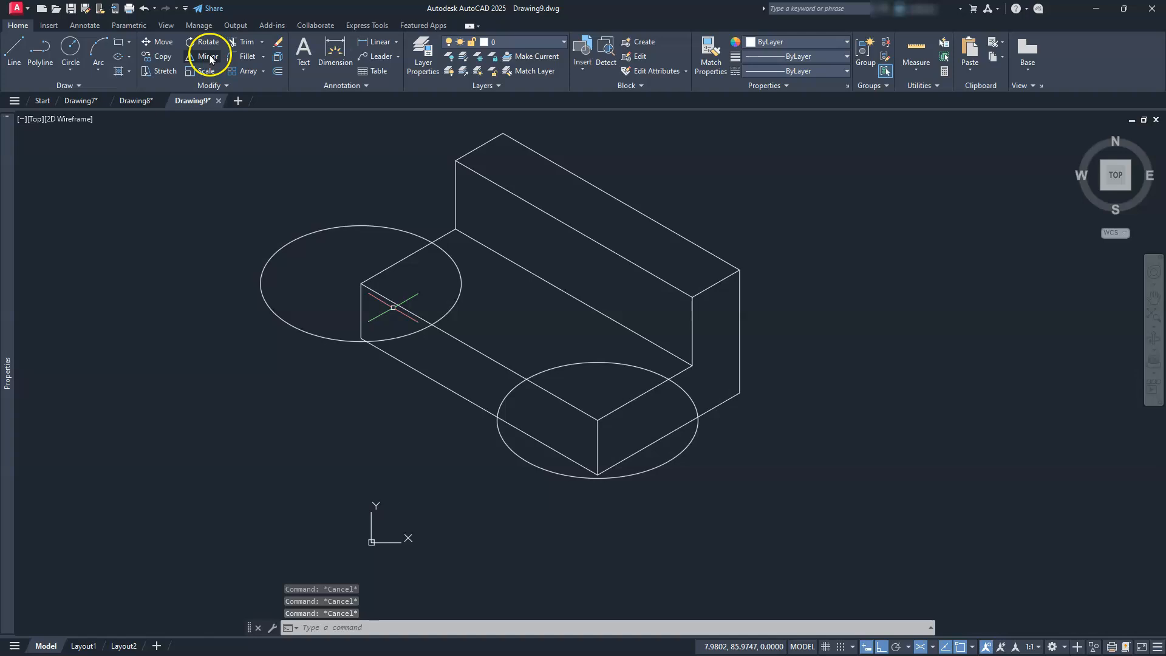
# - Move the left isocircle 30 units along the base's front top edge, toward the front corner
pyautogui.click(170, 40)
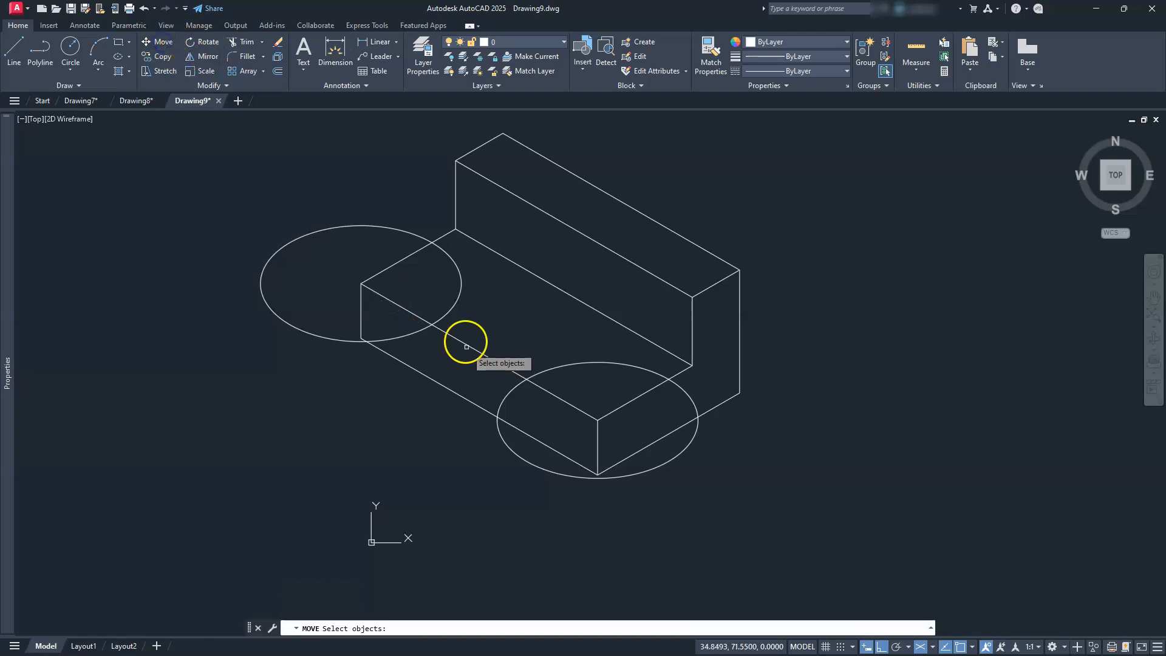
pyautogui.click(457, 295)
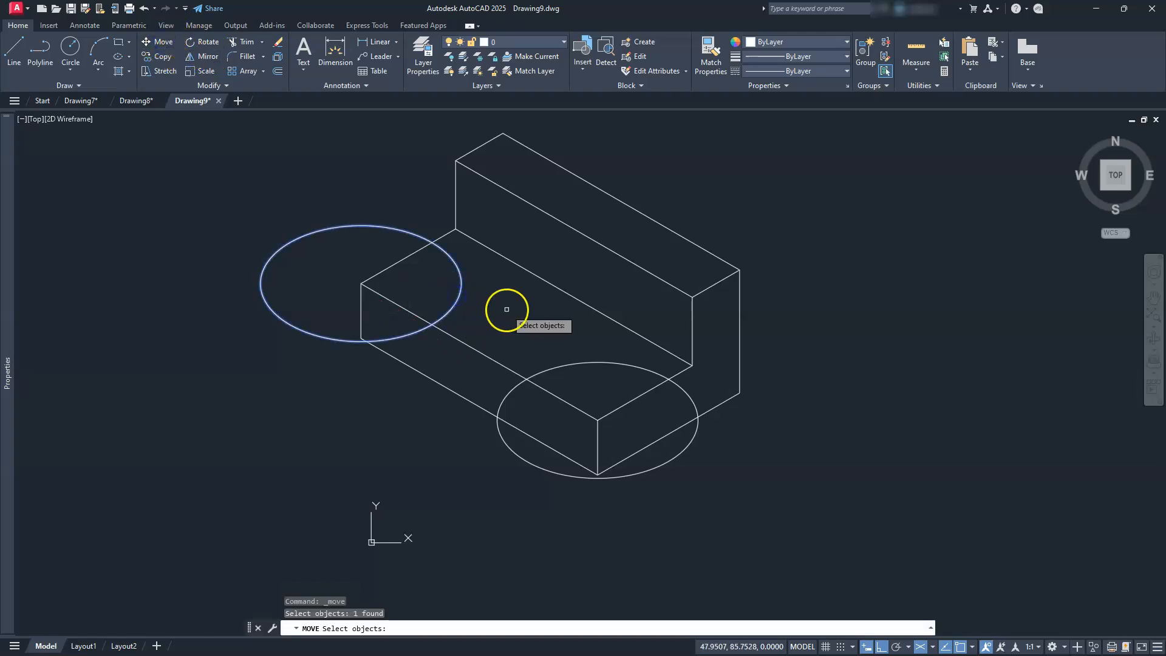
pyautogui.press('Return')
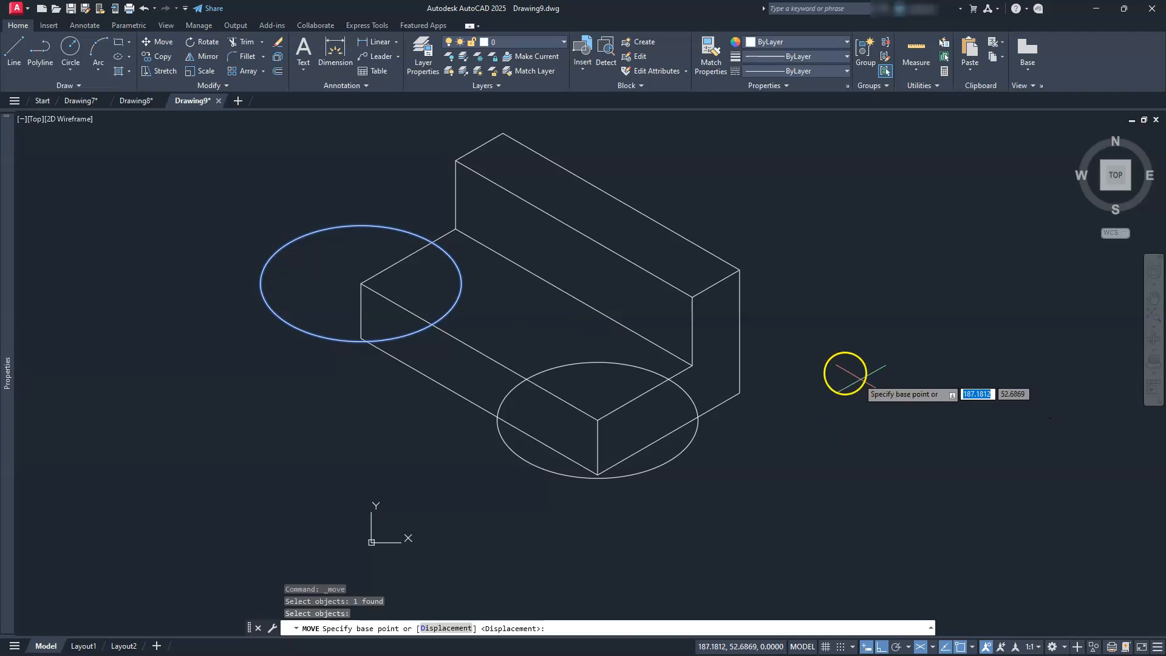
pyautogui.click(839, 369)
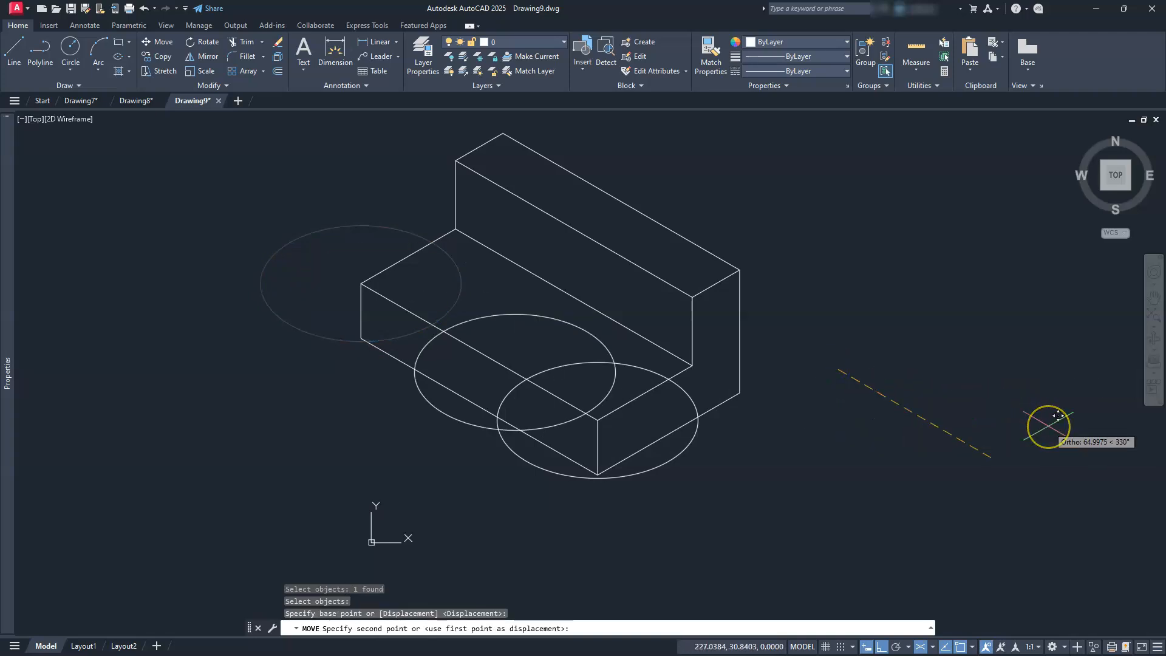
pyautogui.write('30')
pyautogui.press('Return')
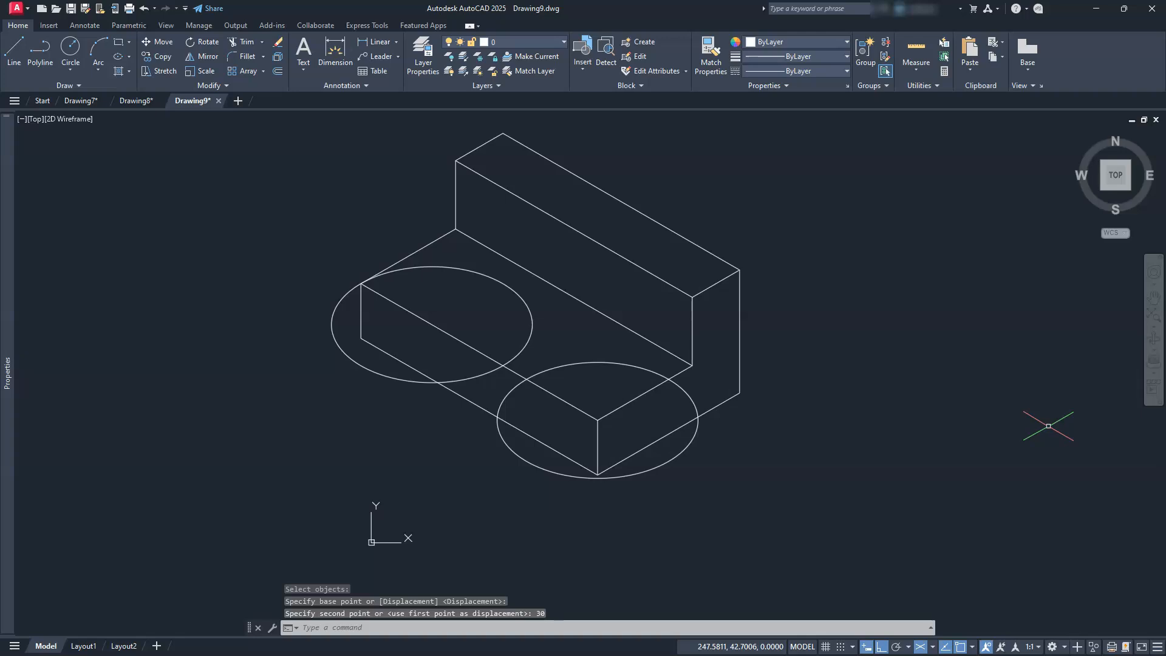
# - Move the front-corner isocircle 30 units along the base's front top edge, toward the left end
pyautogui.click(527, 464)
pyautogui.click(506, 431)
pyautogui.press('Escape')
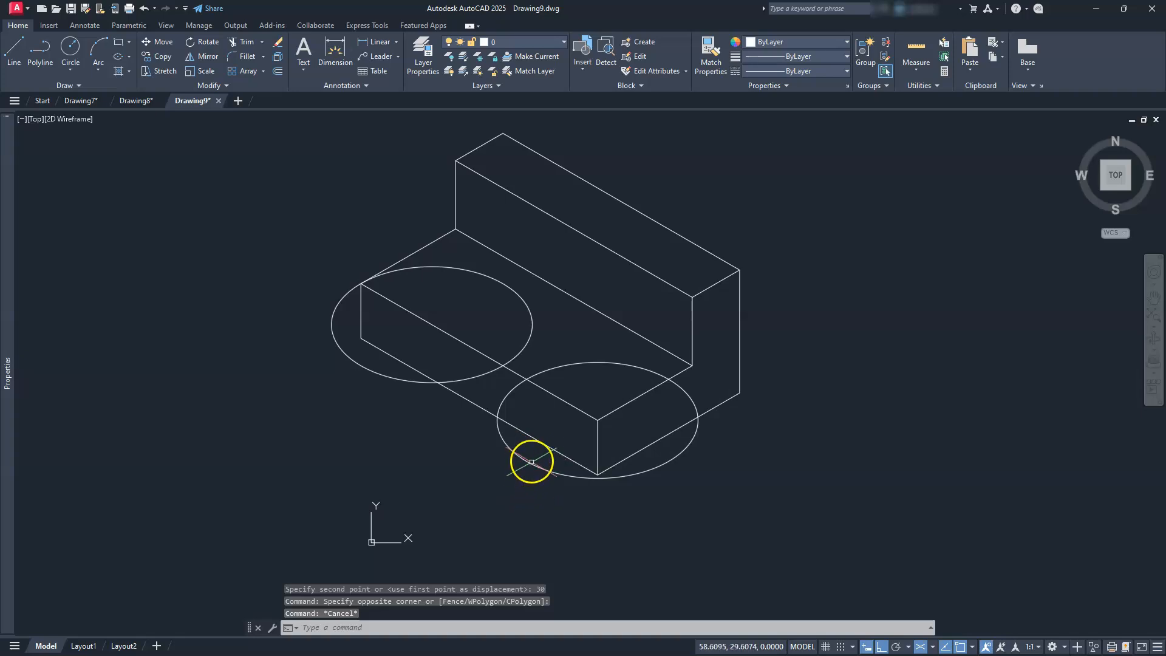
pyautogui.click(531, 462)
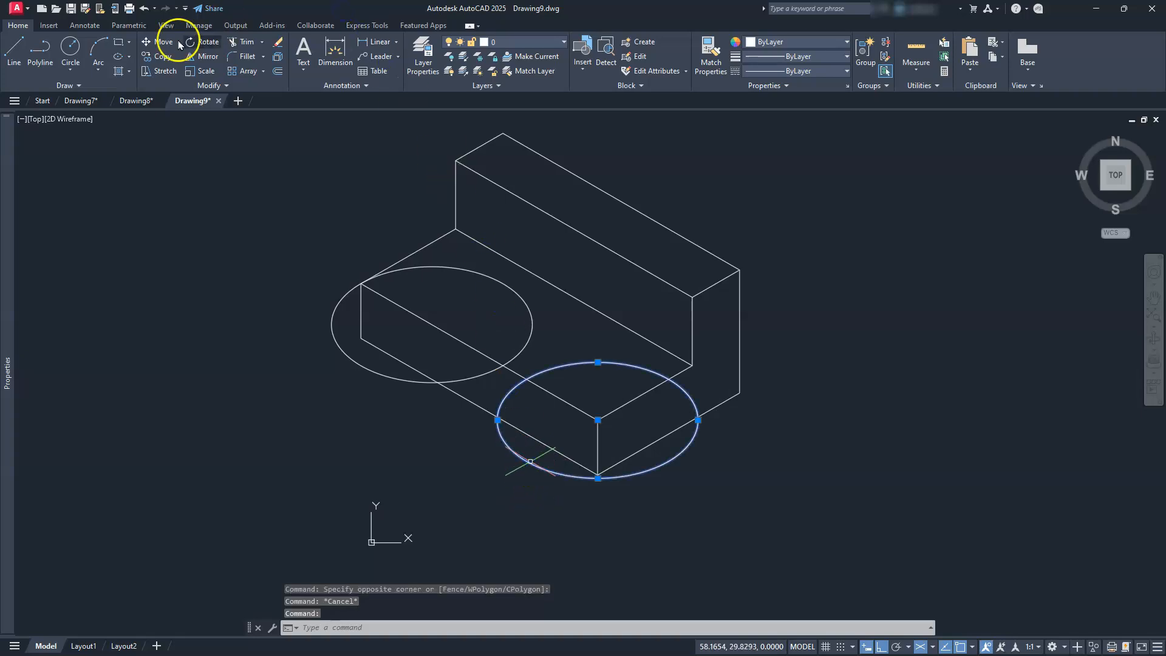
pyautogui.click(157, 43)
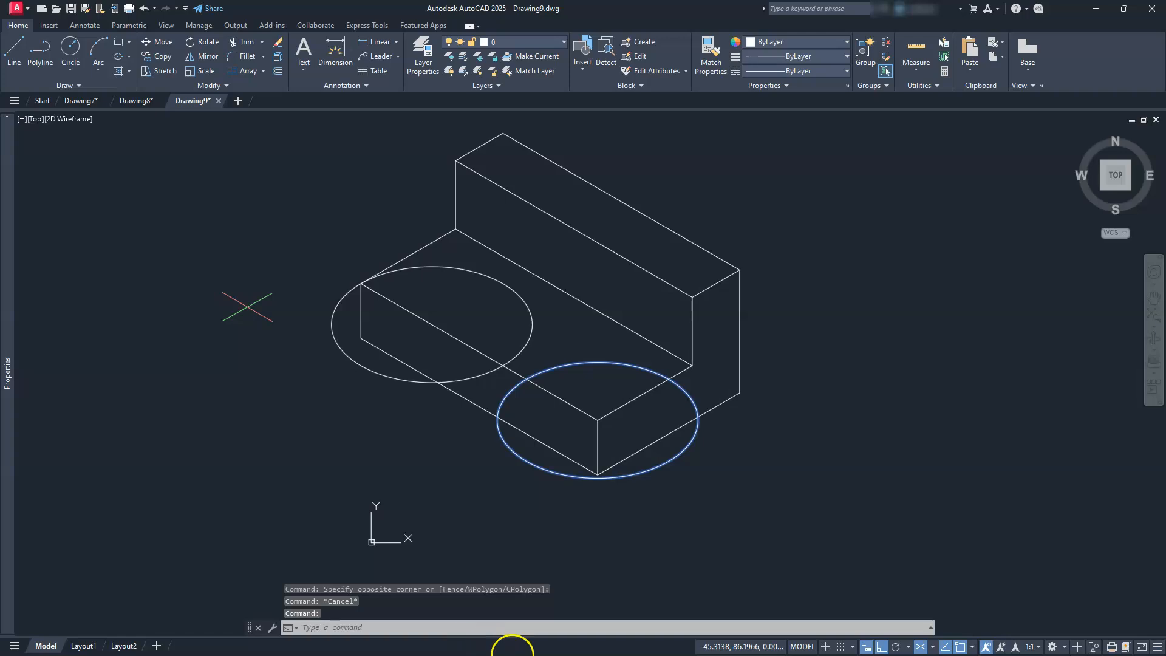
pyautogui.click(465, 477)
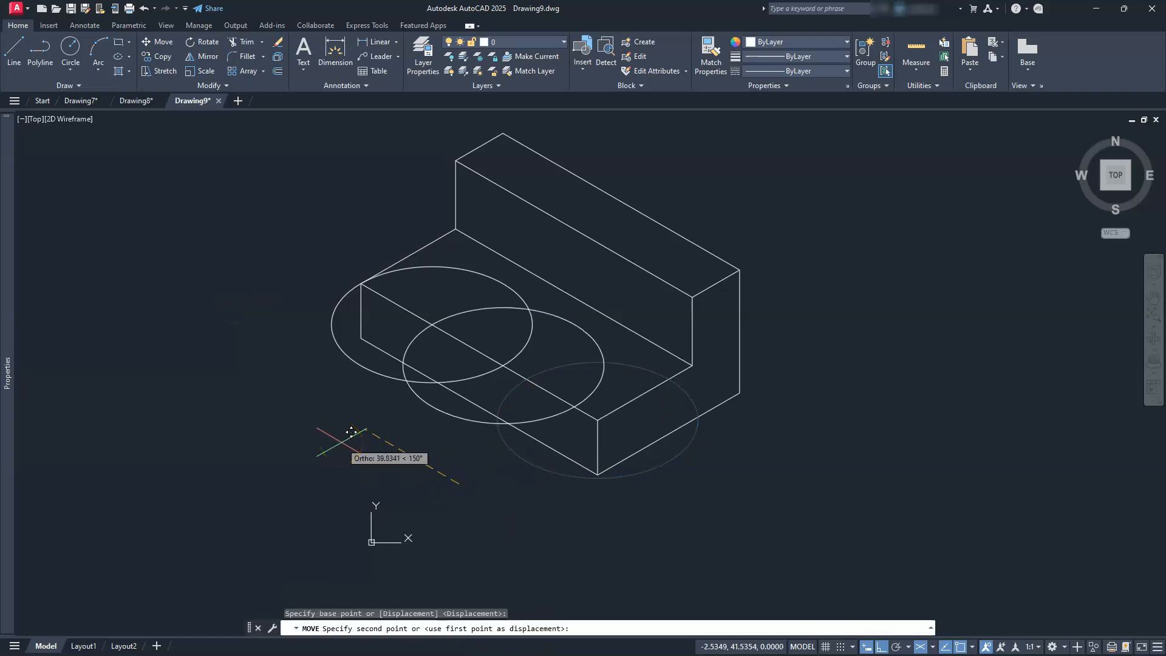
pyautogui.write('30')
pyautogui.press('Return')
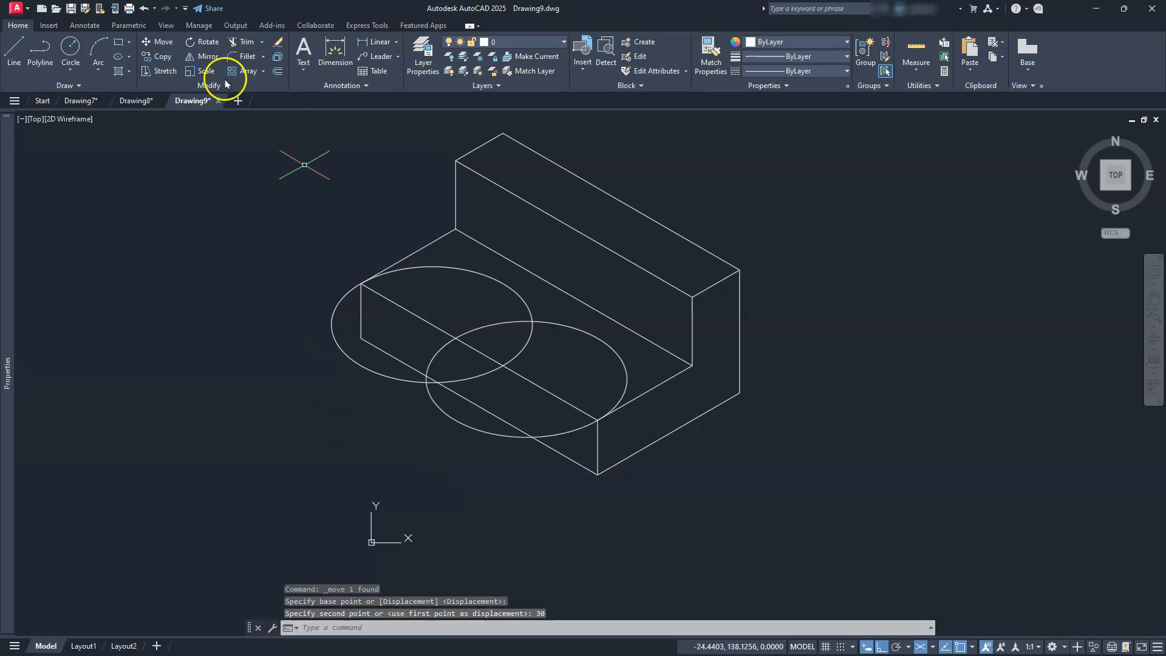
# - Move both isocircles together 30 units across the base's top face toward the upright, tangent to the front top edge
pyautogui.click(163, 42)
pyautogui.click(529, 320)
pyautogui.click(539, 327)
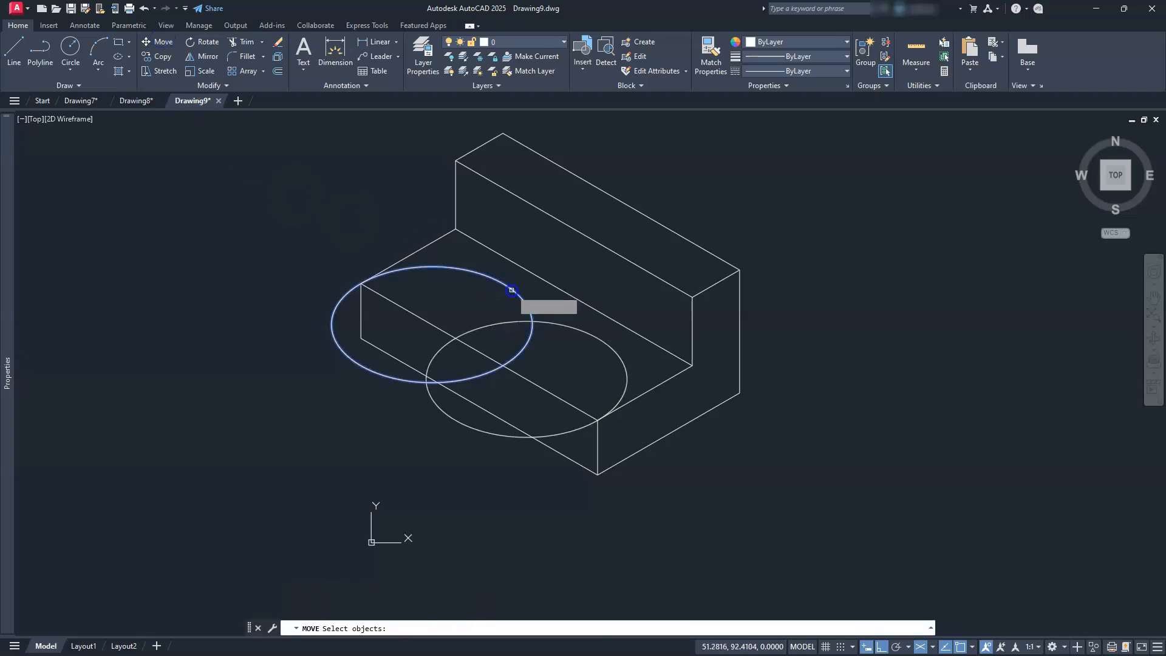
pyautogui.click(547, 324)
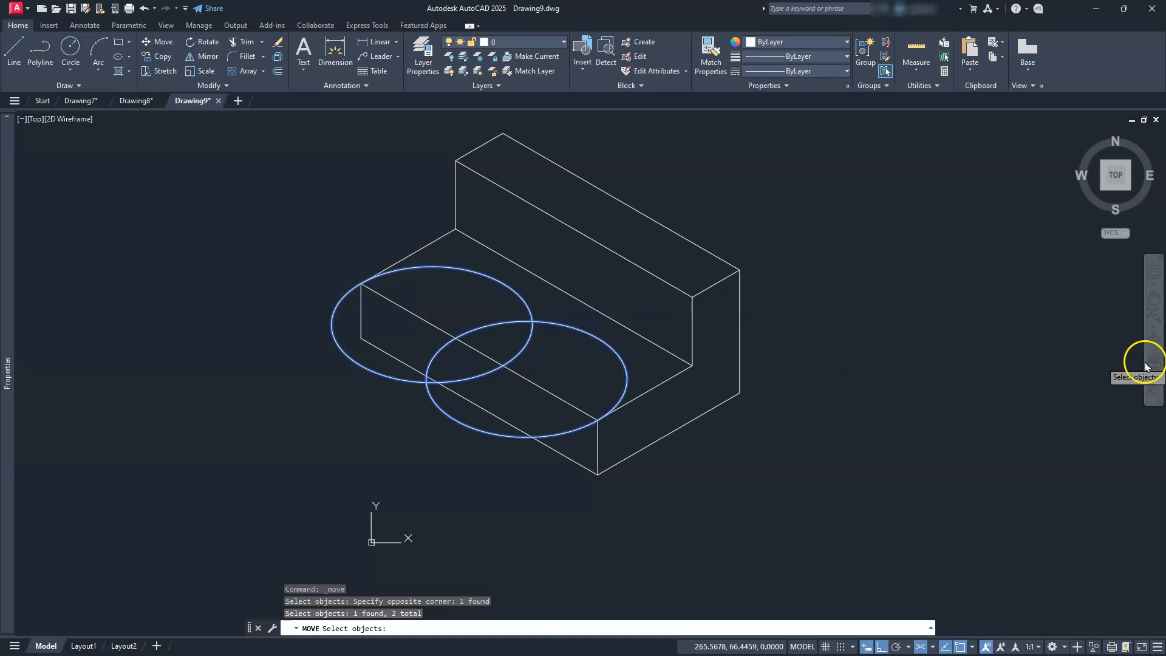
pyautogui.press('Return')
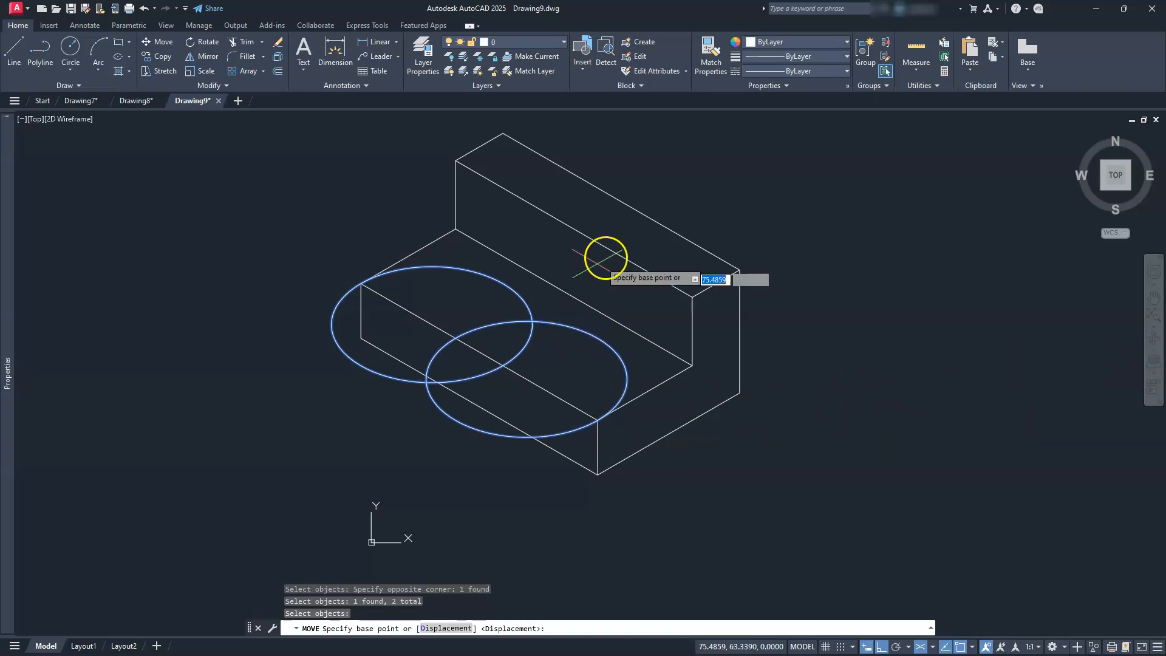
pyautogui.click(630, 236)
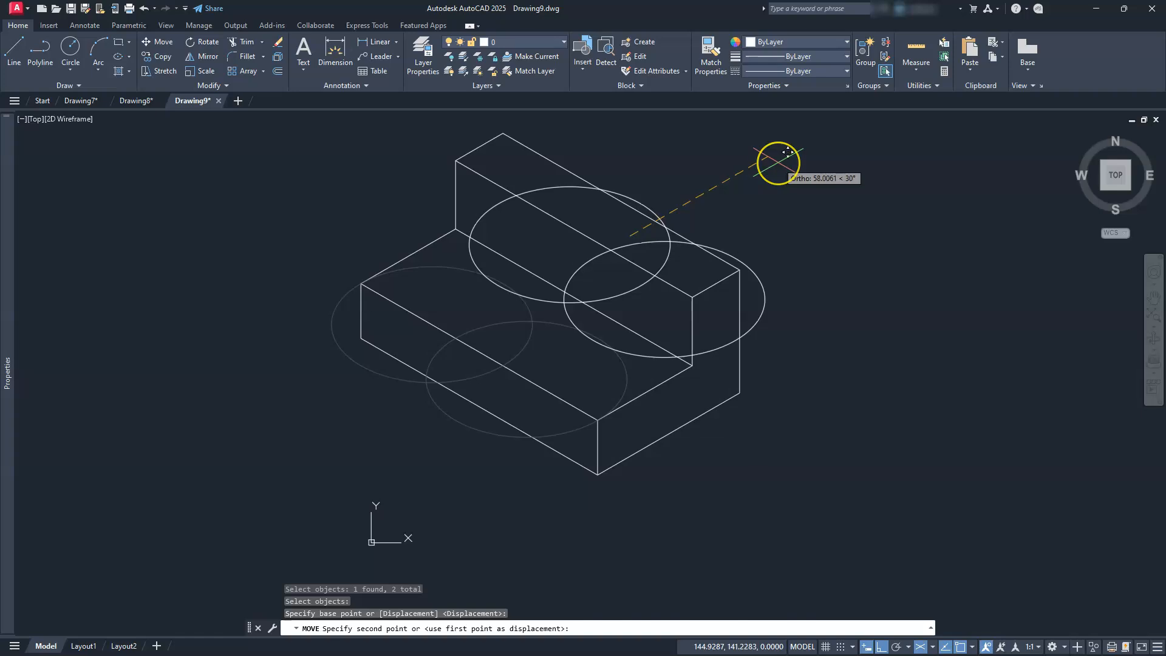
pyautogui.write('30')
pyautogui.press('Return')
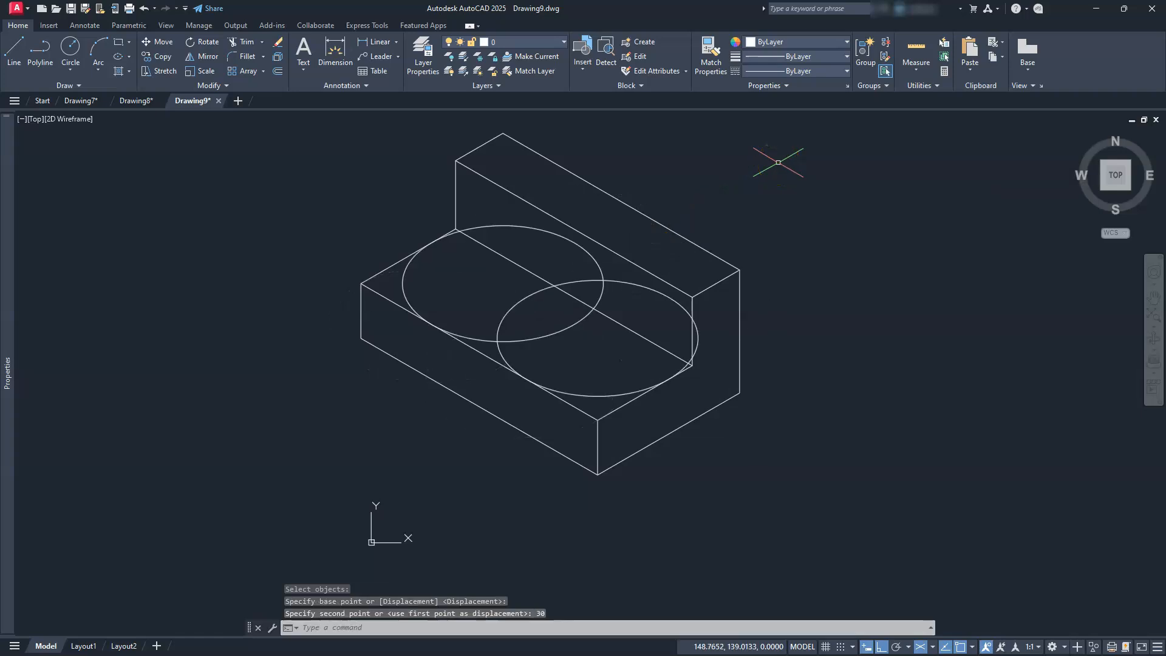
pyautogui.press('Escape')
pyautogui.press('Escape')
pyautogui.press('Escape')
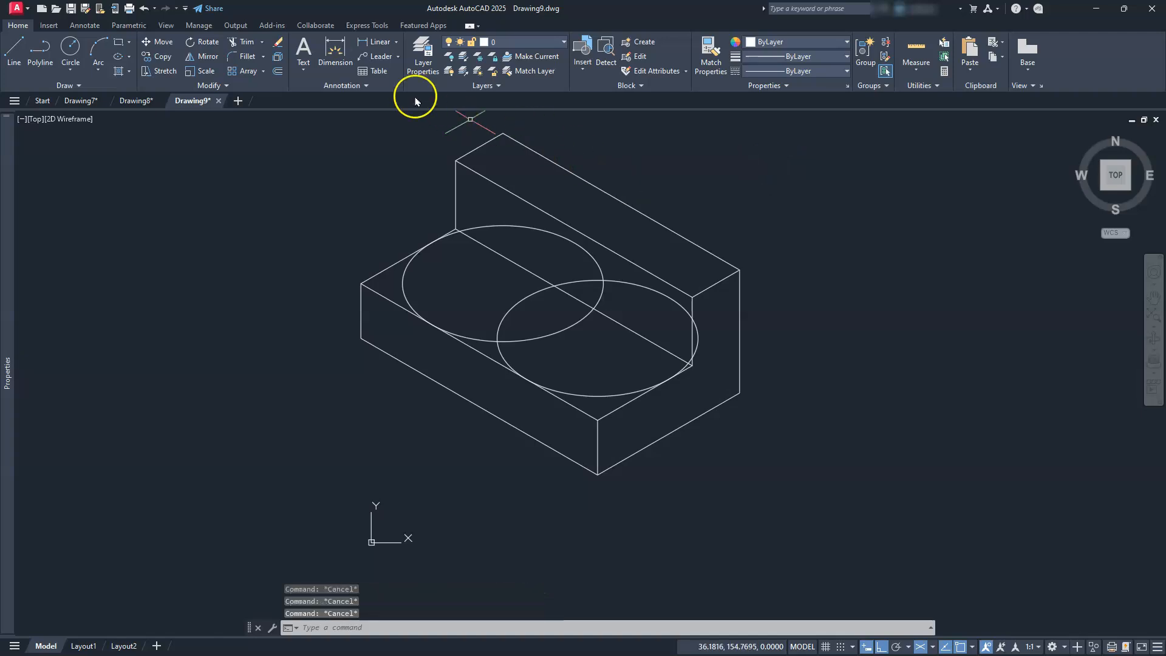
# - Trim both isocircles to corner arcs, using the base's front, left and right top edges as cutting edges
pyautogui.click(241, 44)
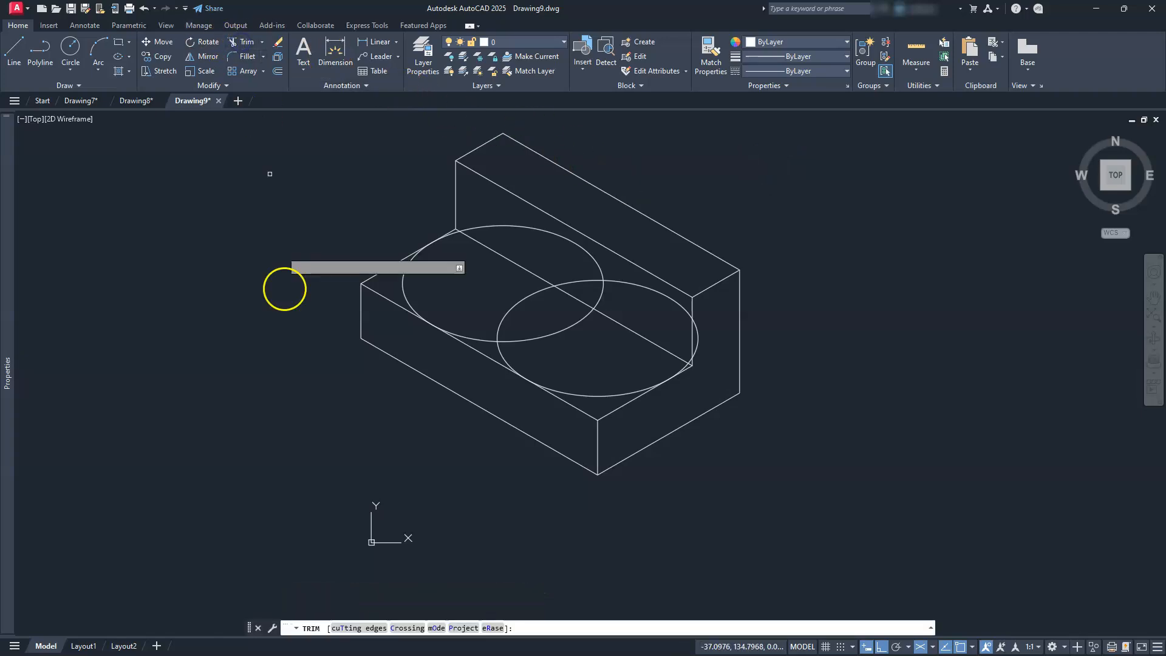
pyautogui.click(351, 629)
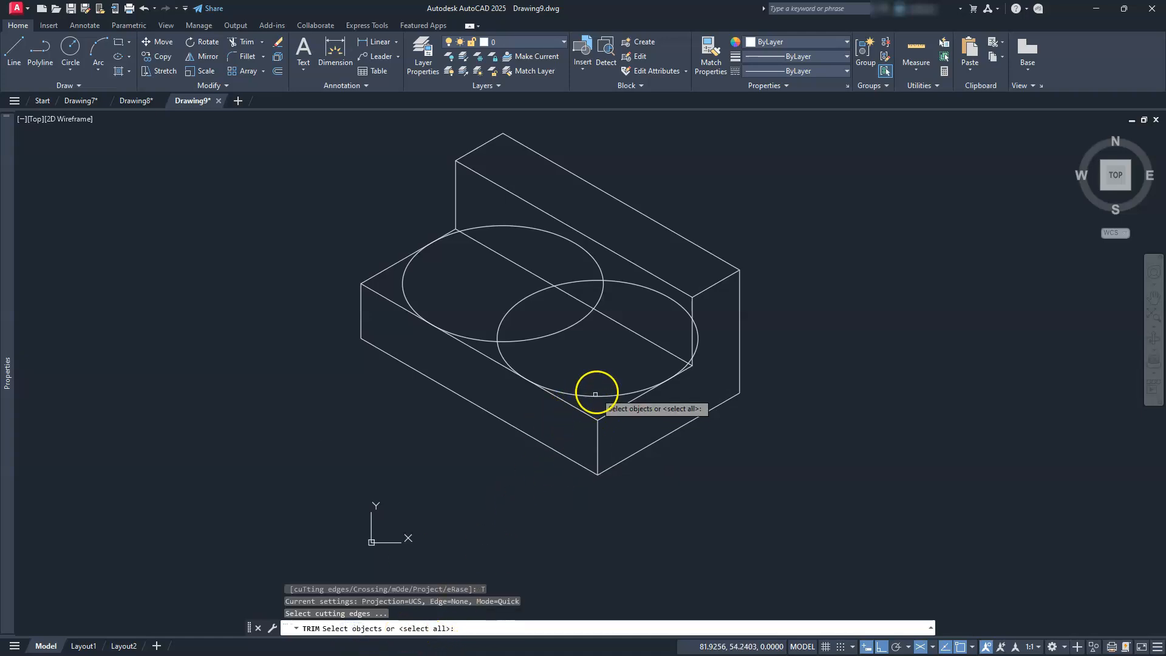
pyautogui.click(586, 414)
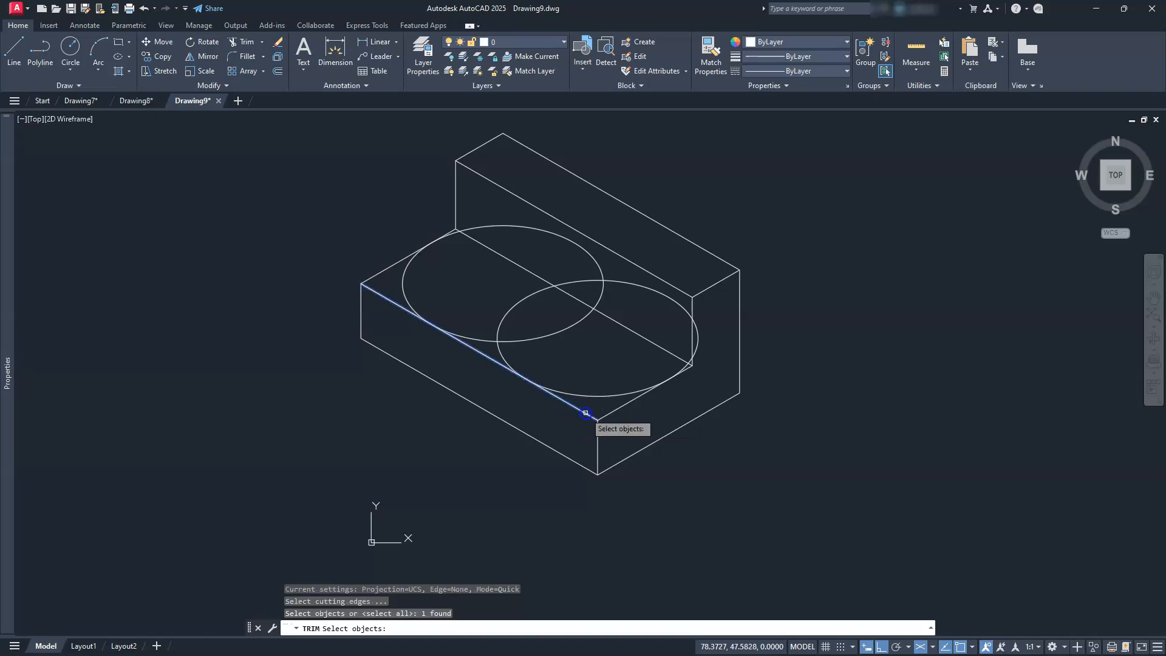
pyautogui.click(607, 413)
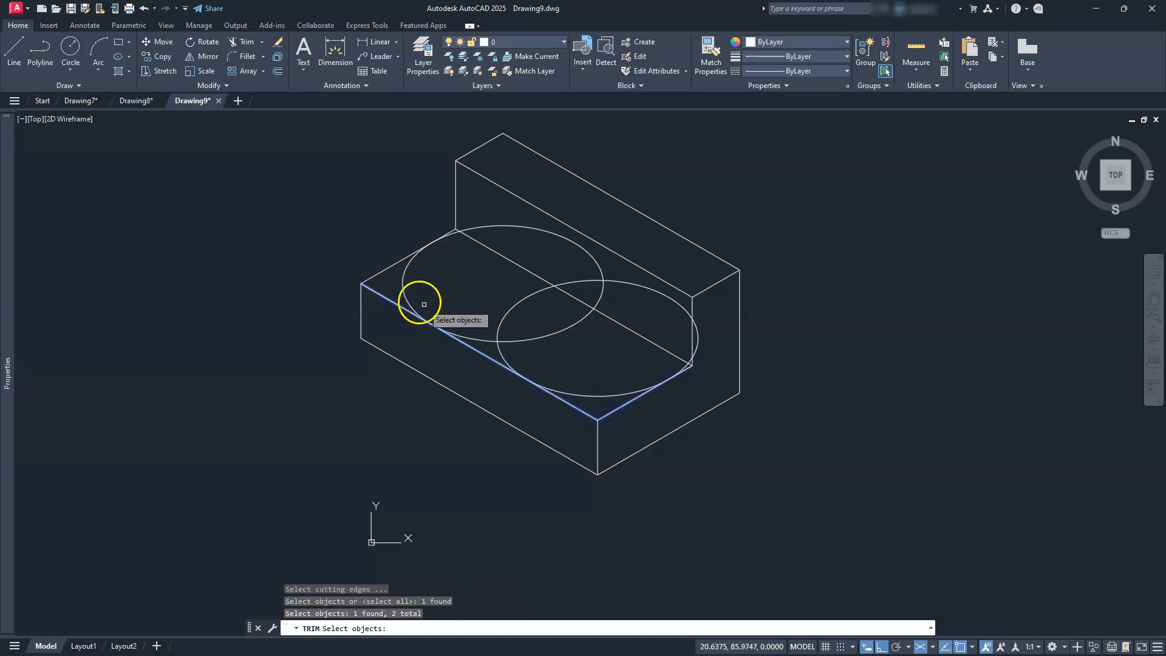
pyautogui.click(383, 272)
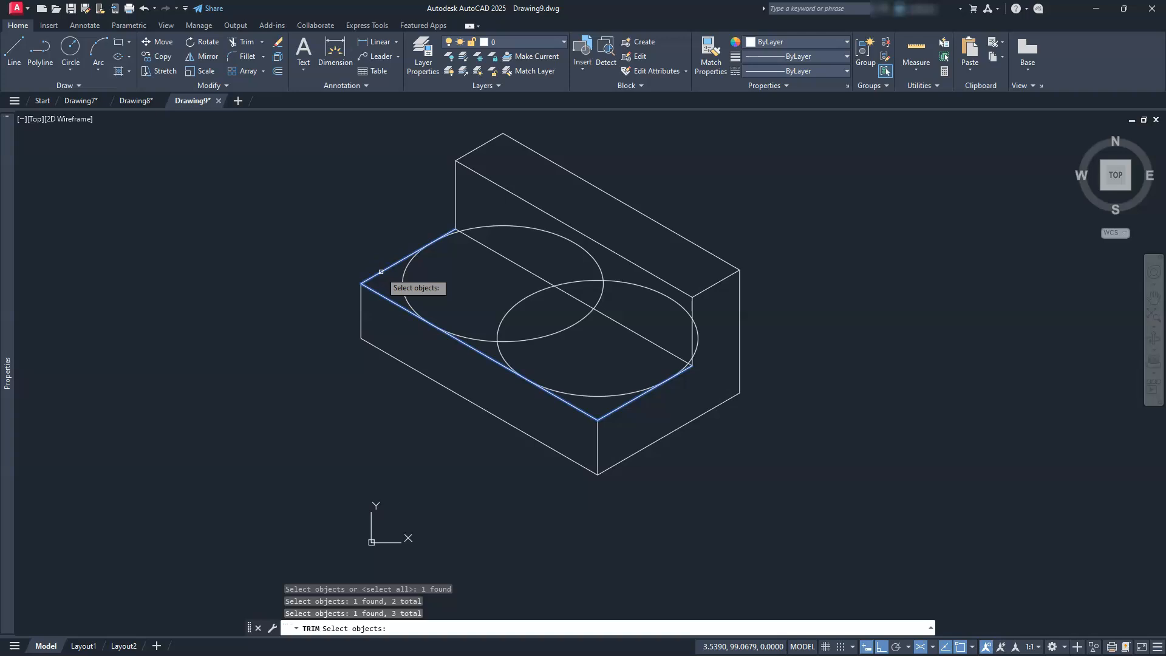
pyautogui.press('Return')
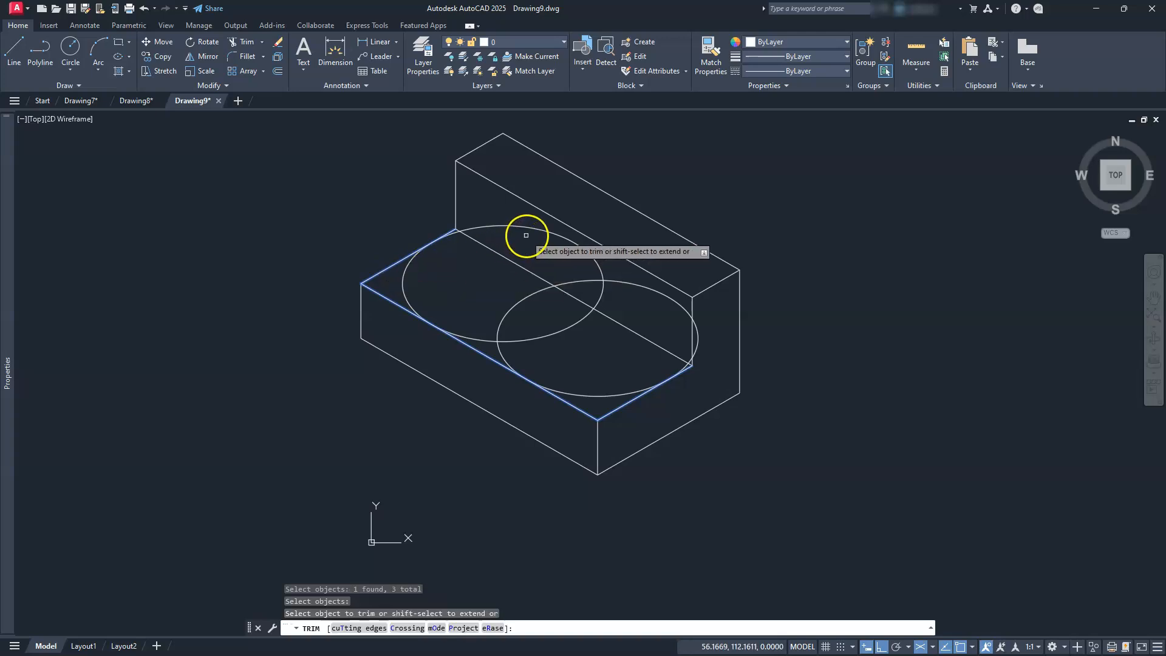
pyautogui.click(535, 228)
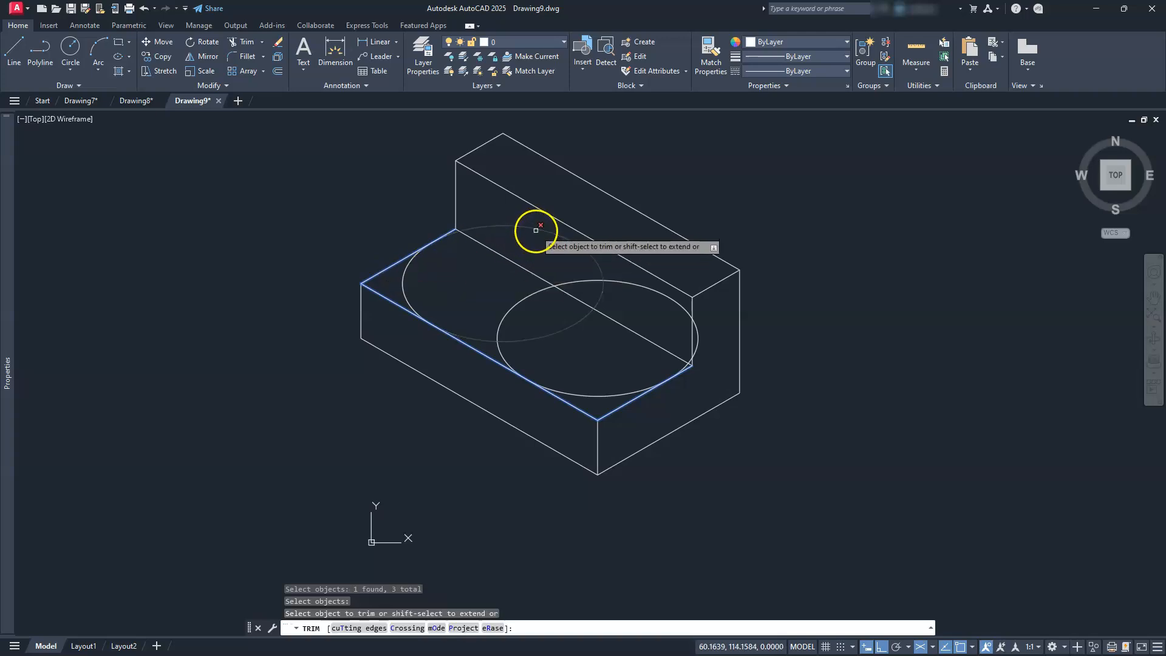
pyautogui.click(523, 300)
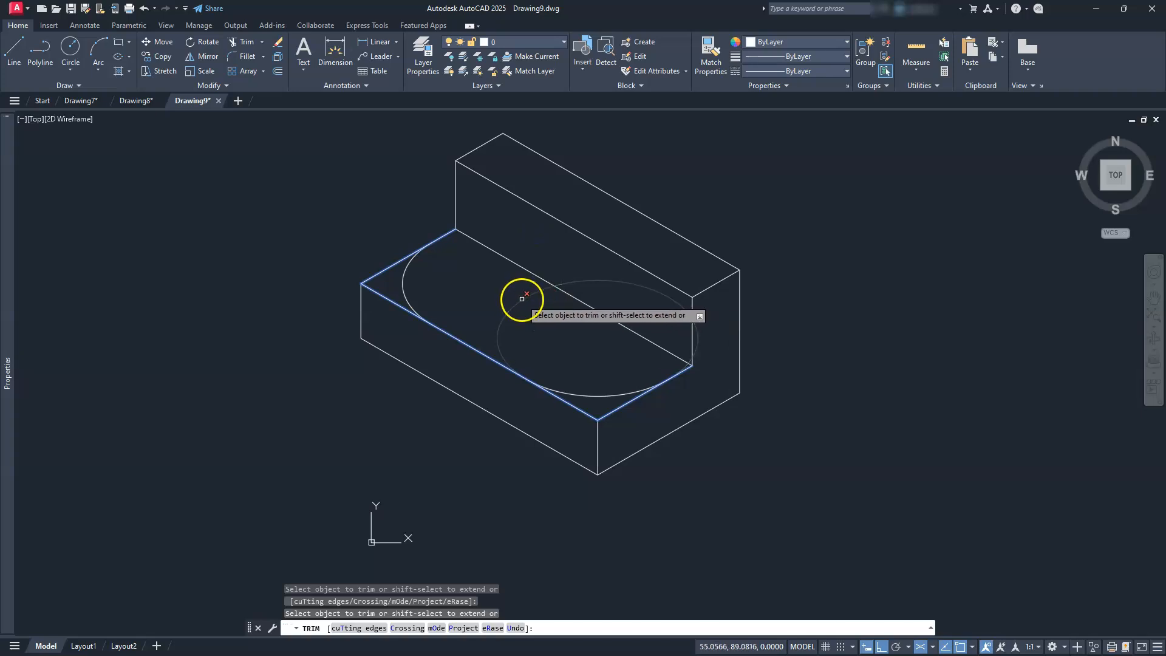
pyautogui.press('Escape')
pyautogui.press('Escape')
pyautogui.press('Escape')
pyautogui.press('Escape')
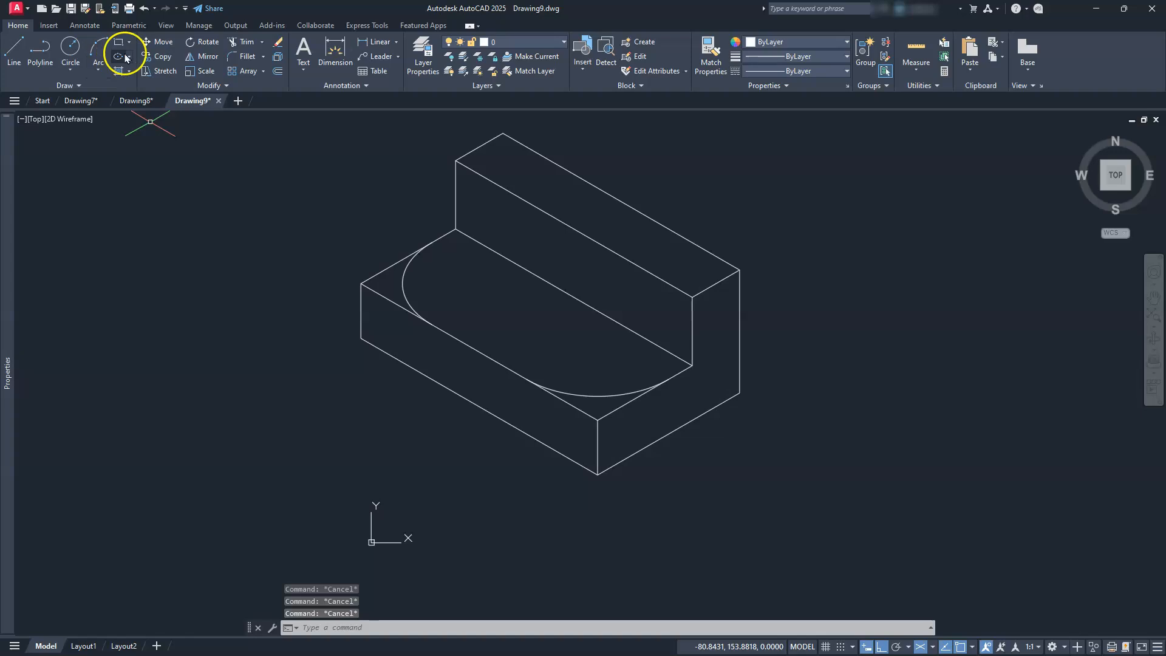
# - Copy both corner arcs from the base's front top corner straight down to its front bottom corner
pyautogui.click(159, 56)
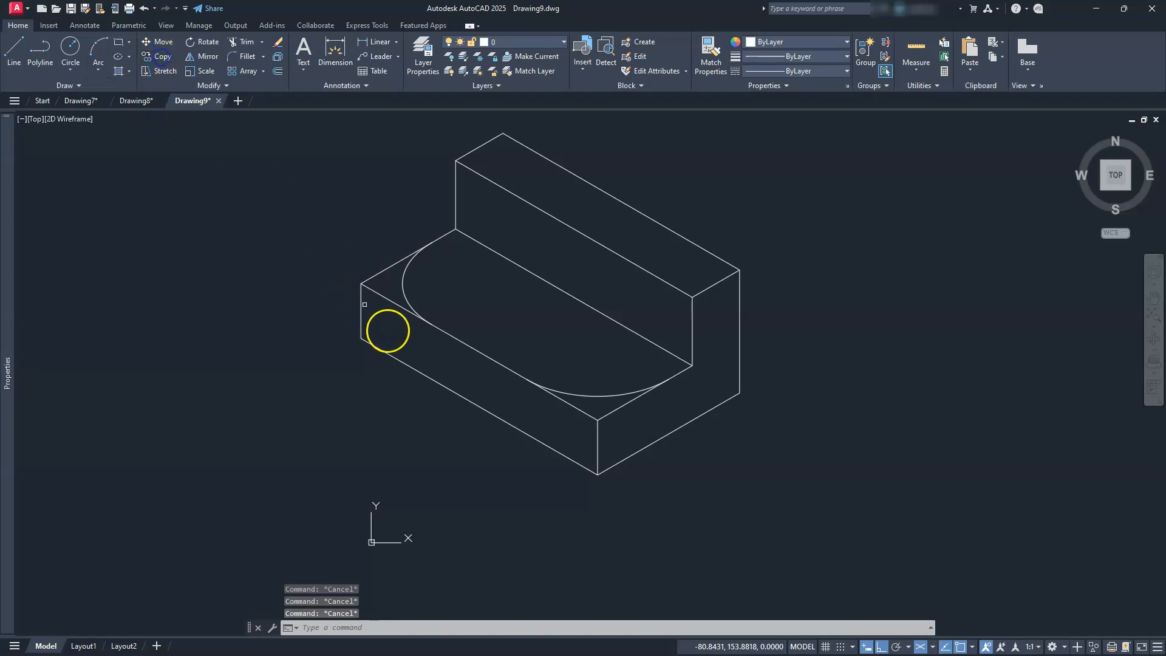
pyautogui.click(405, 294)
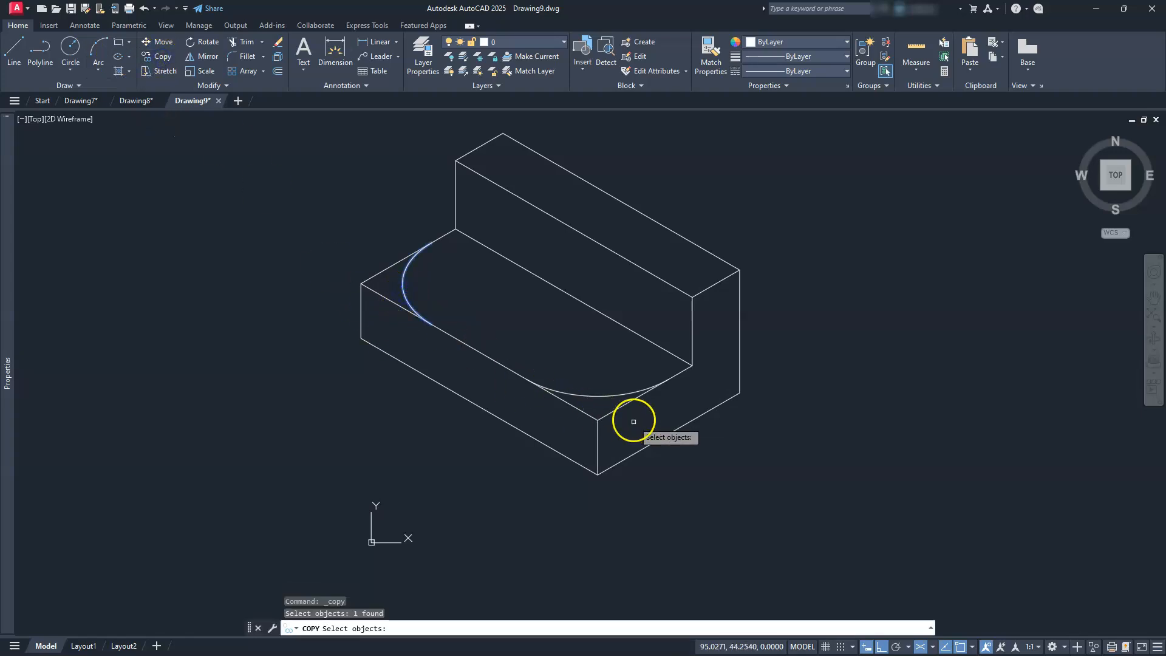
pyautogui.click(622, 394)
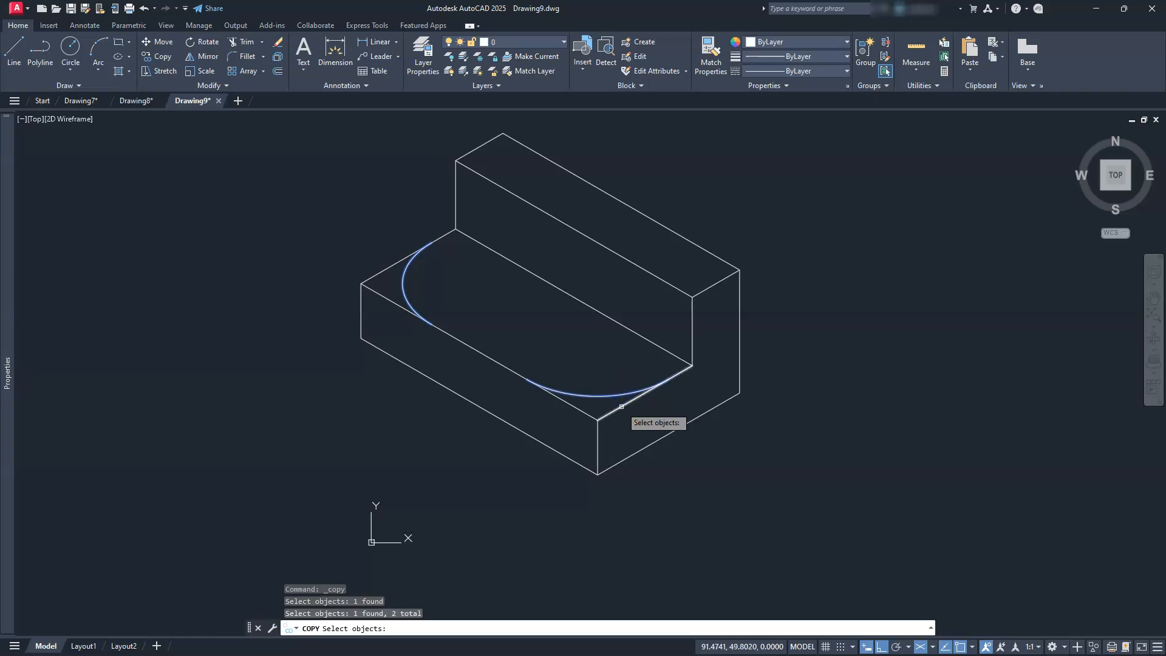
pyautogui.rightClick(608, 430)
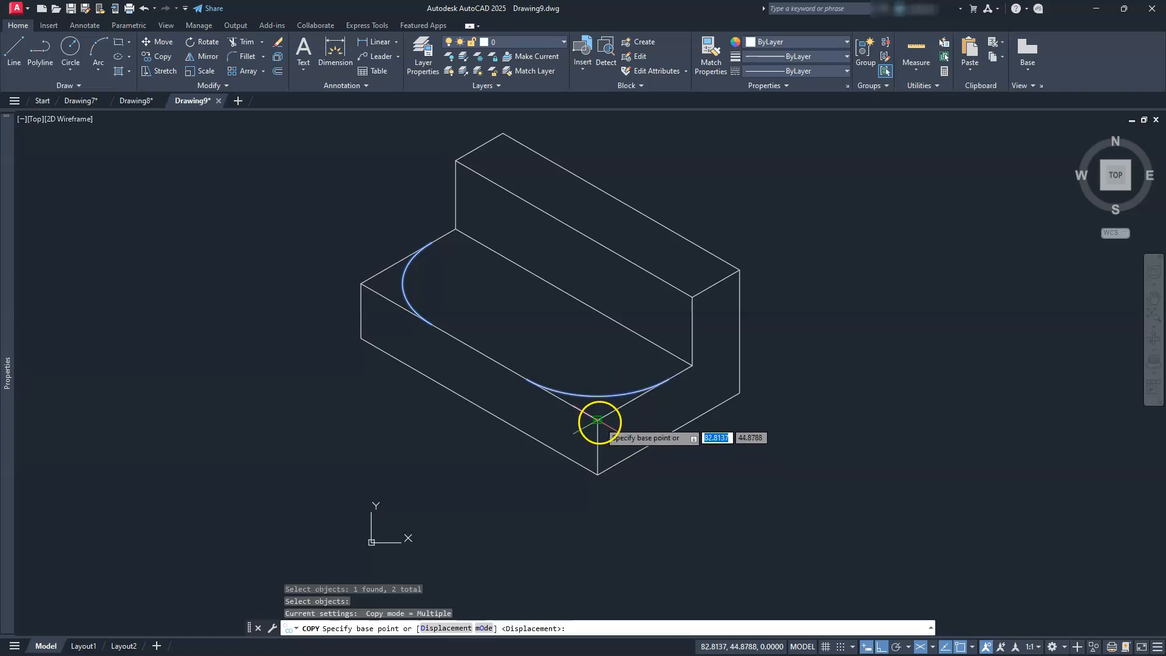
pyautogui.click(599, 420)
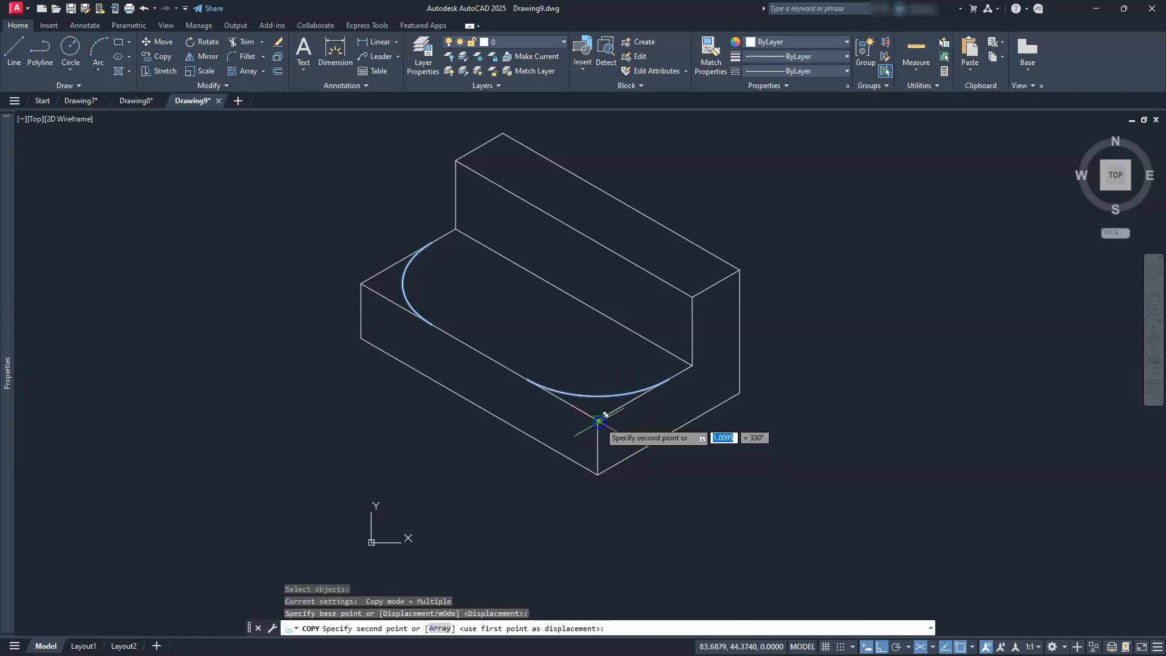
pyautogui.click(599, 472)
pyautogui.press('Escape')
pyautogui.press('Escape')
pyautogui.press('Escape')
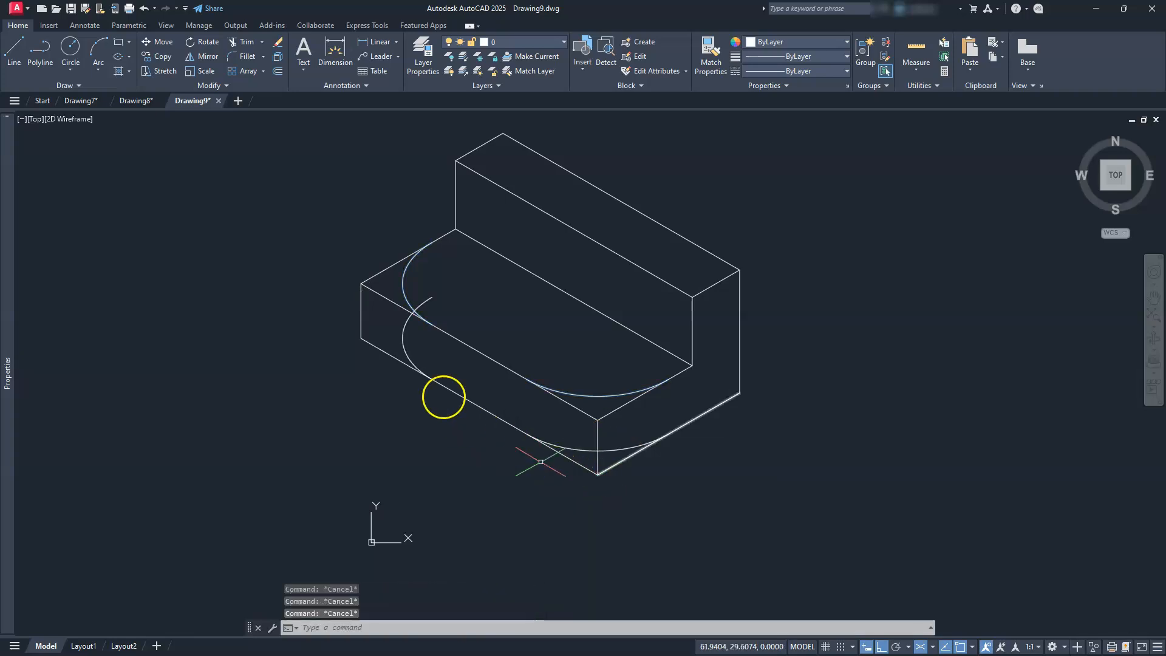
# - Move the base's left vertical edge from the left top corner to the midpoint of the left upper arc
pyautogui.scroll(5, 426, 304)
pyautogui.moveTo(394, 381); pyautogui.dragTo(623, 390, button='middle')
pyautogui.click(531, 410)
pyautogui.click(463, 415)
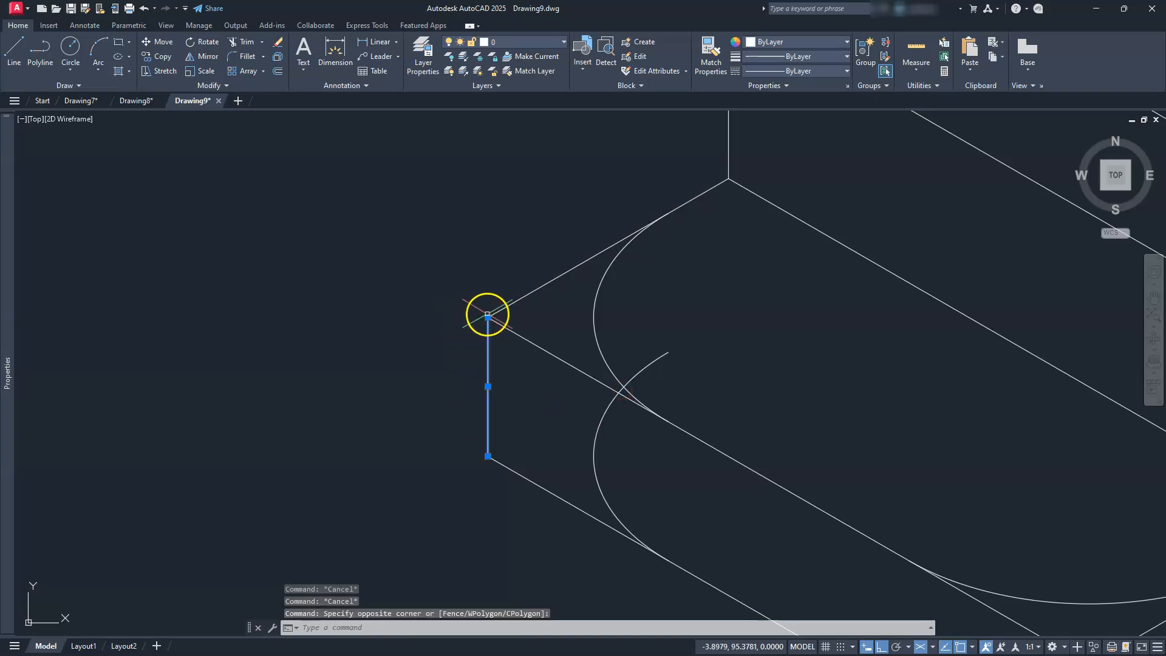
pyautogui.click(159, 42)
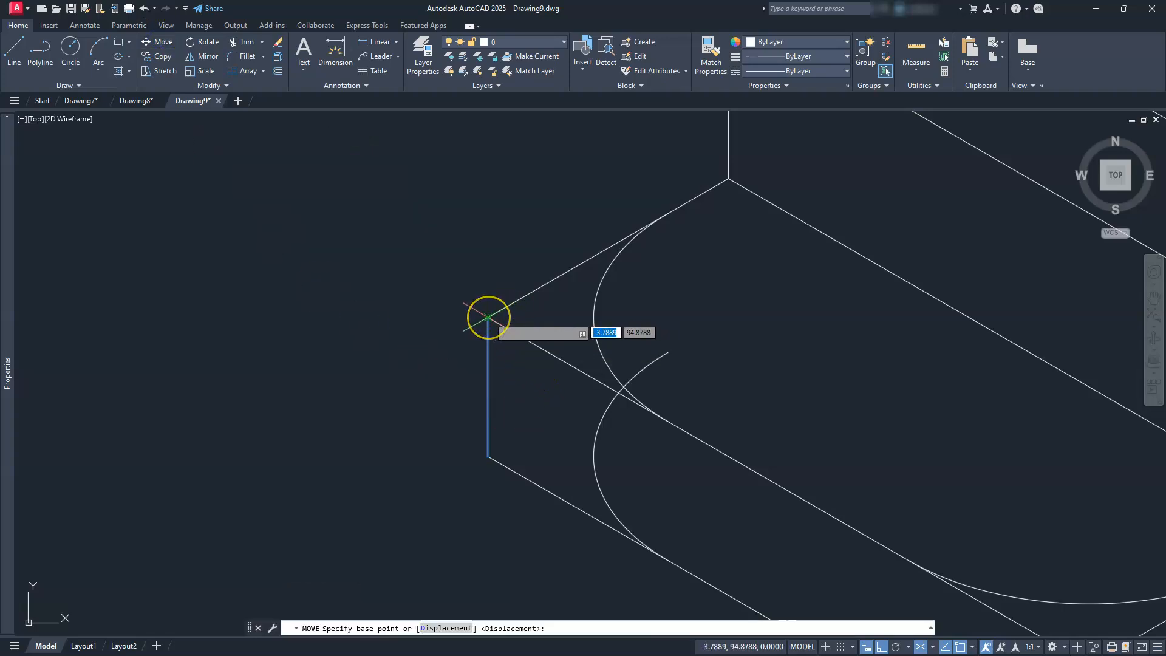
pyautogui.click(487, 317)
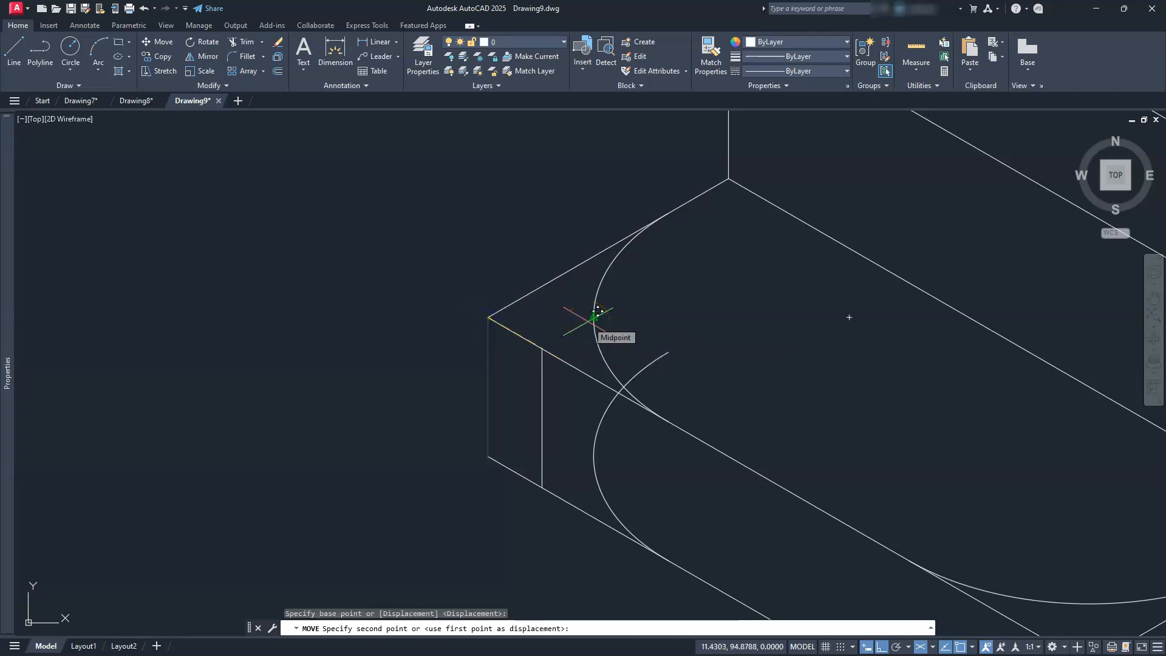
pyautogui.click(588, 322)
pyautogui.press('Escape')
pyautogui.press('Escape')
pyautogui.press('Escape')
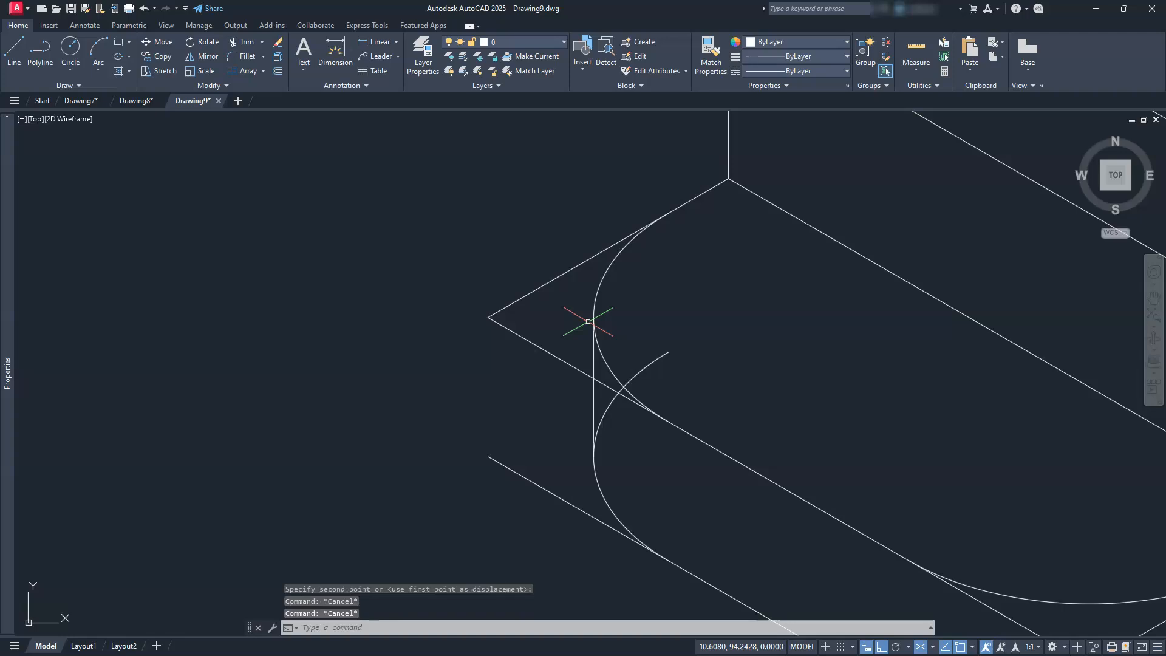
# - Copy the front corner's vertical edge from its top endpoint to both ends of the front upper arc
pyautogui.scroll(-4, 588, 322)
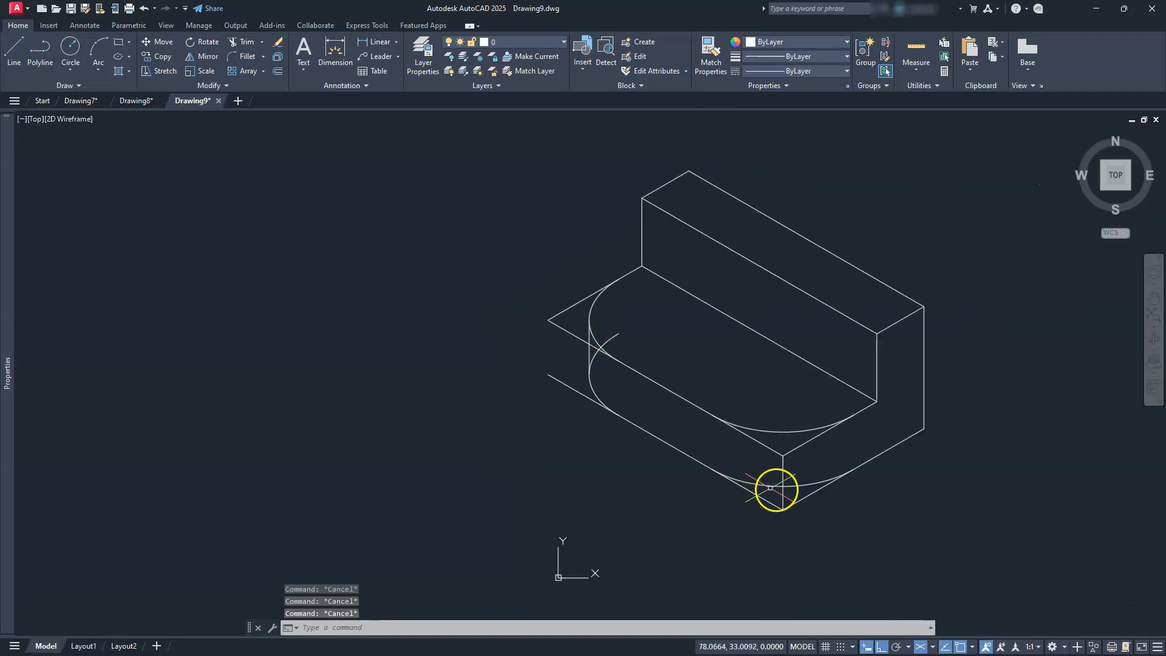
pyautogui.scroll(6, 792, 484)
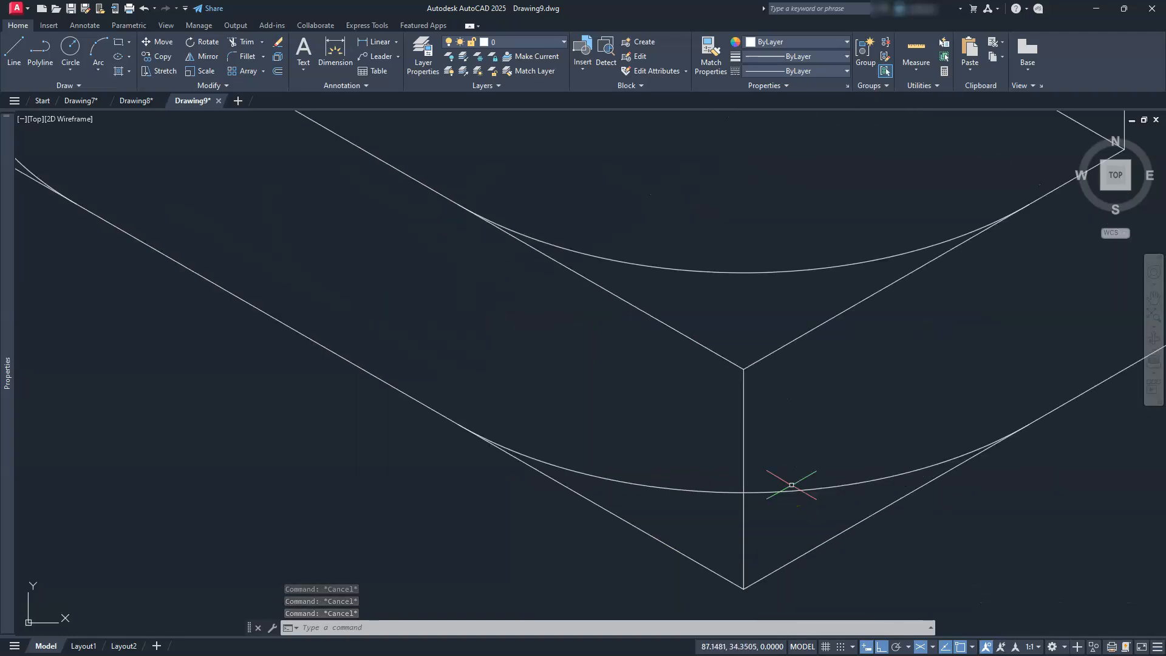
pyautogui.click(744, 427)
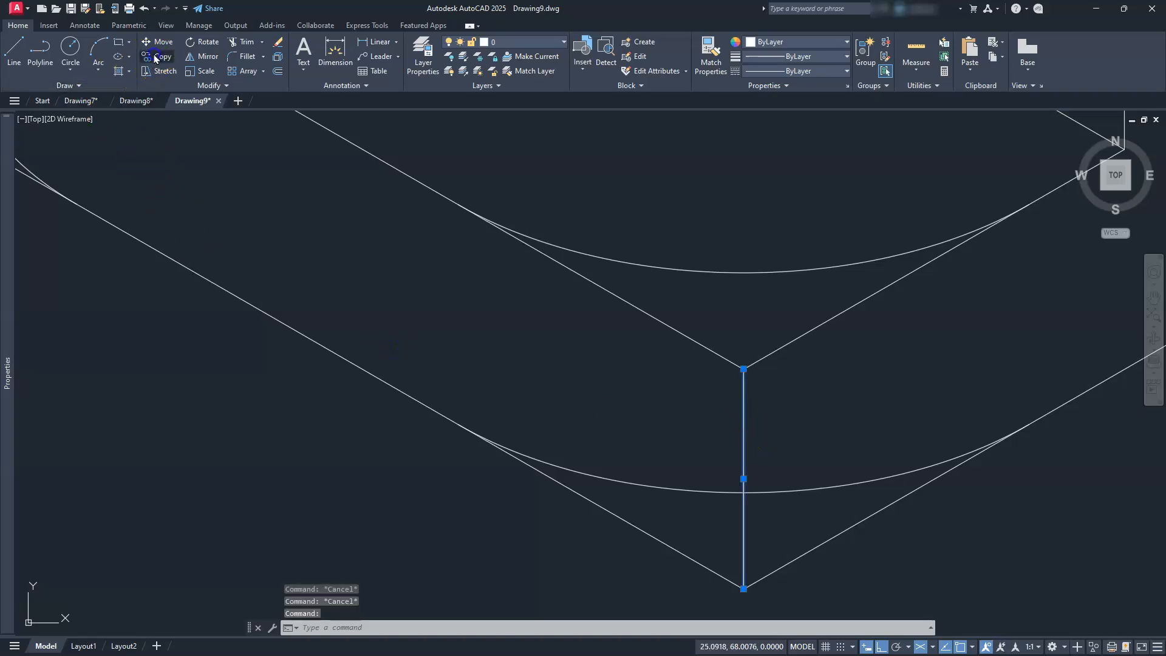
pyautogui.write('co')
pyautogui.press('Return')
pyautogui.scroll(-4, 548, 521)
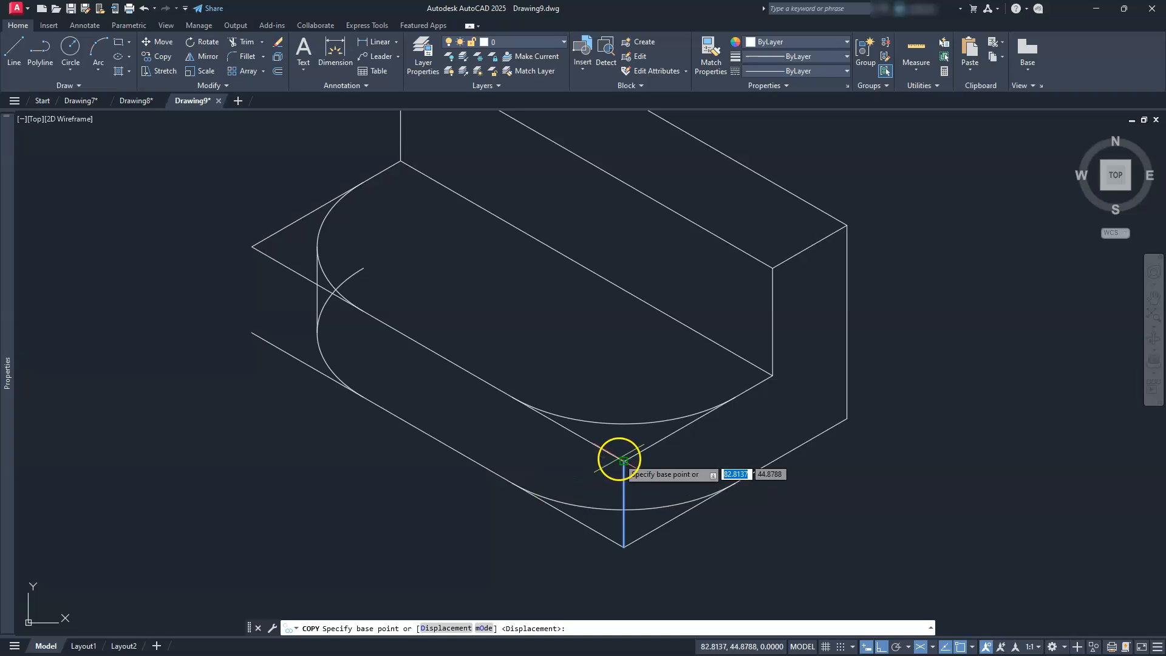
pyautogui.click(623, 461)
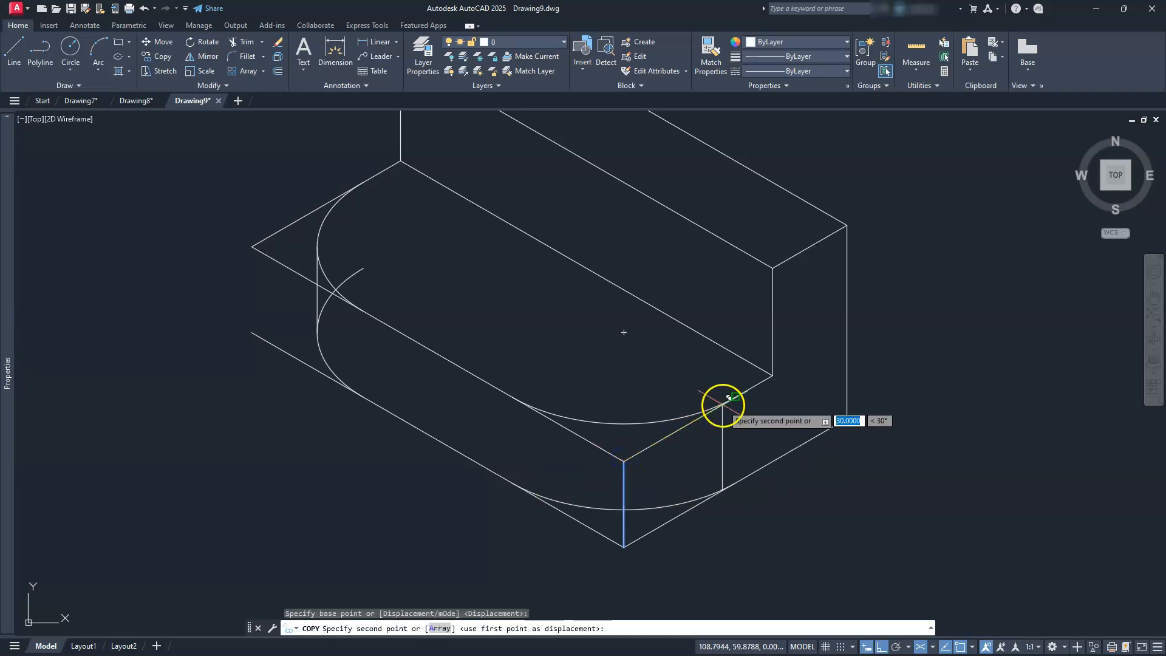
pyautogui.click(732, 397)
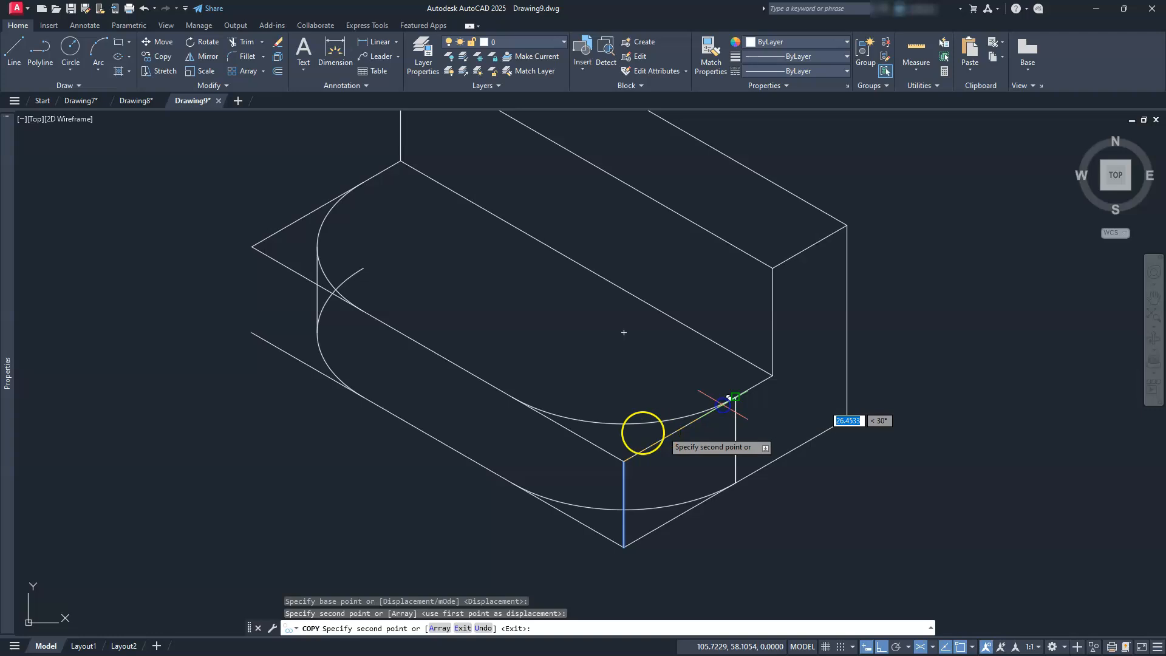
pyautogui.click(514, 399)
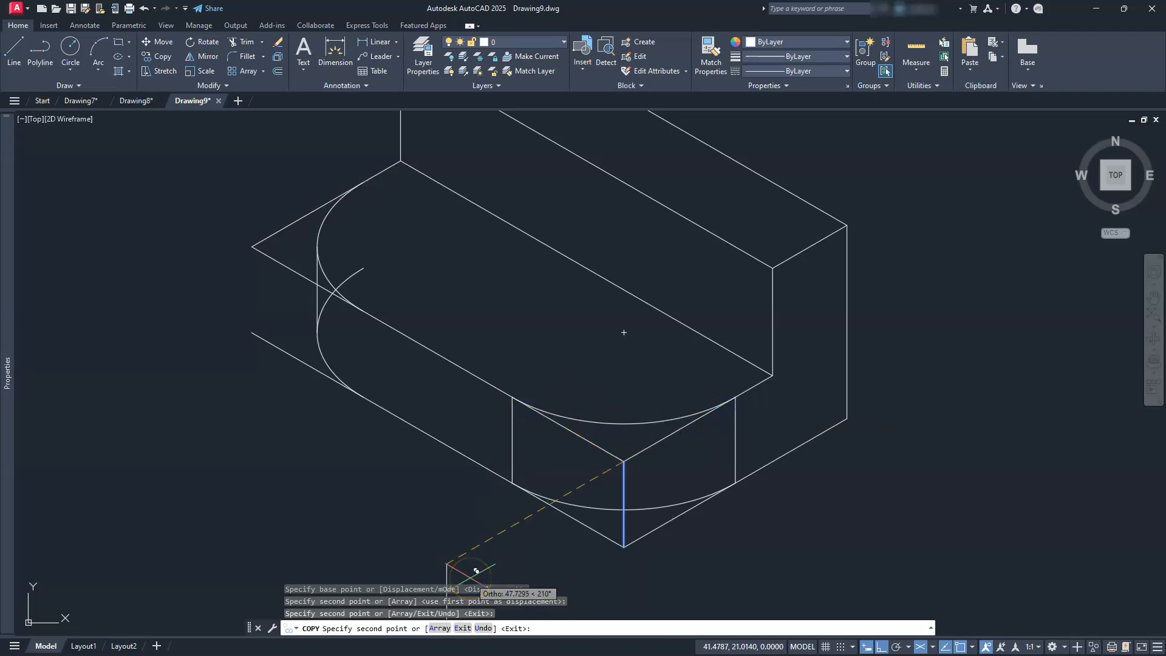
pyautogui.press('Escape')
pyautogui.press('Escape')
pyautogui.press('Escape')
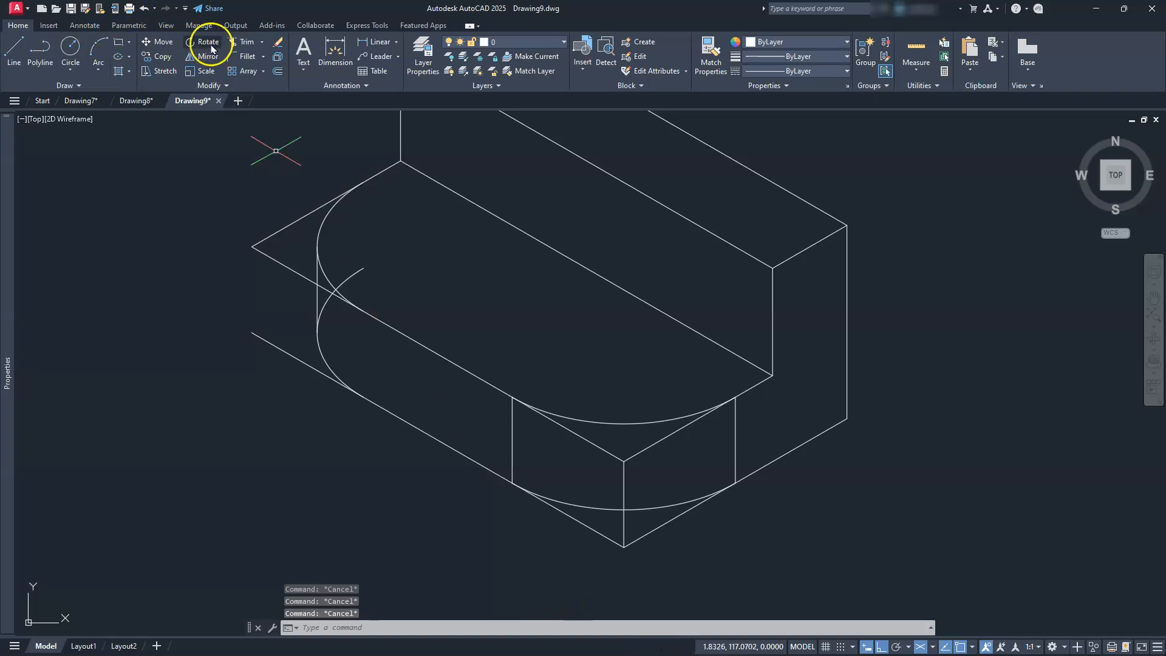
# - Trim the hidden part of the left lower arc and the leftover straight edges outside the left rounded corner
pyautogui.write('tr')
pyautogui.press('Return')
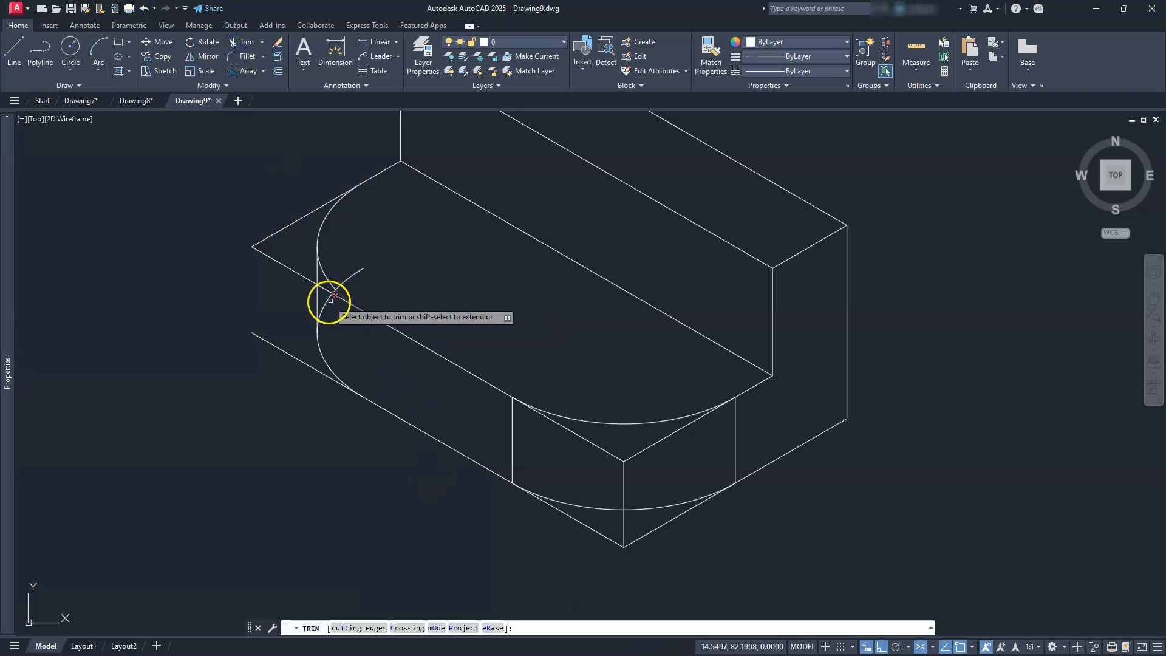
pyautogui.scroll(4, 323, 297)
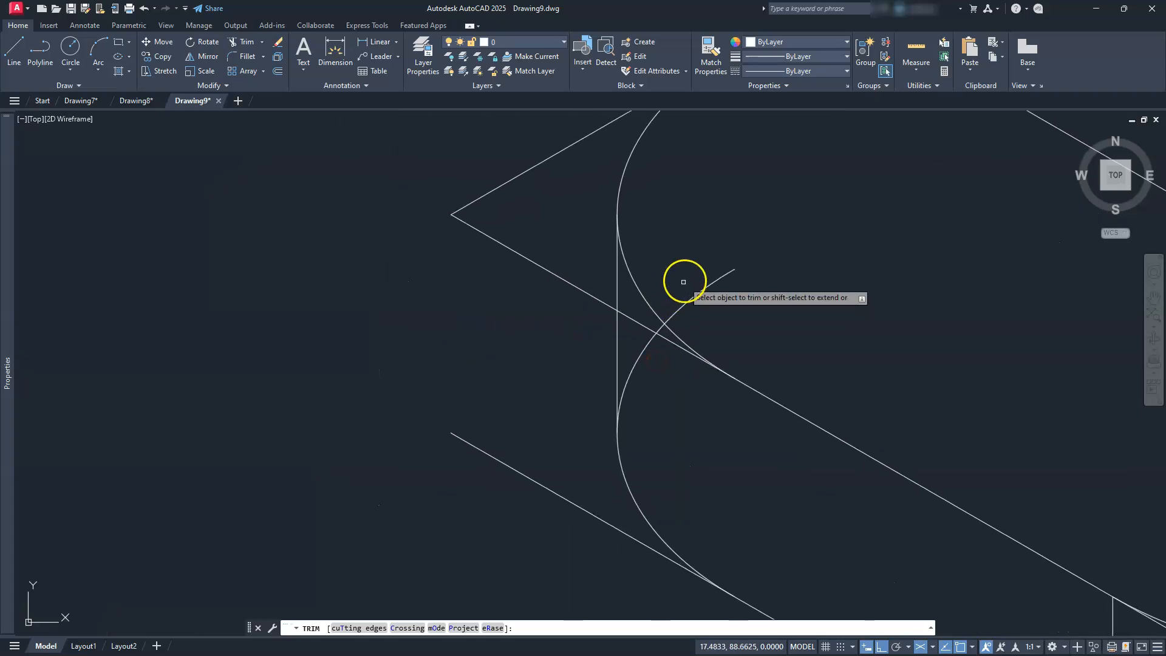
pyautogui.click(700, 294)
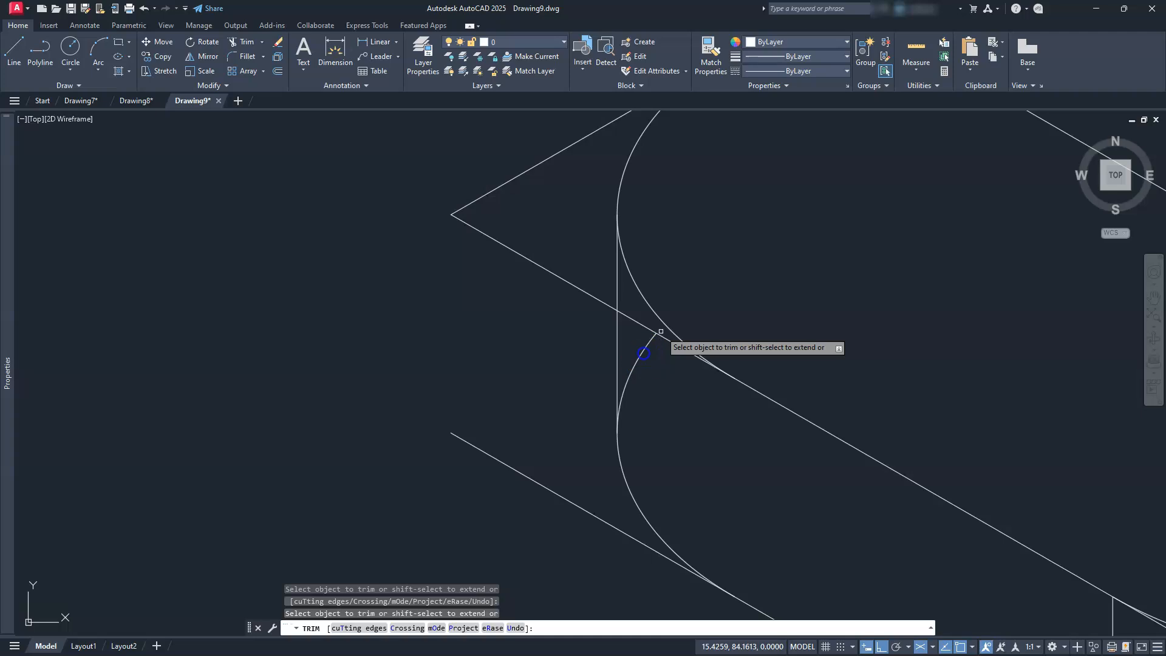
pyautogui.scroll(-2, 637, 362)
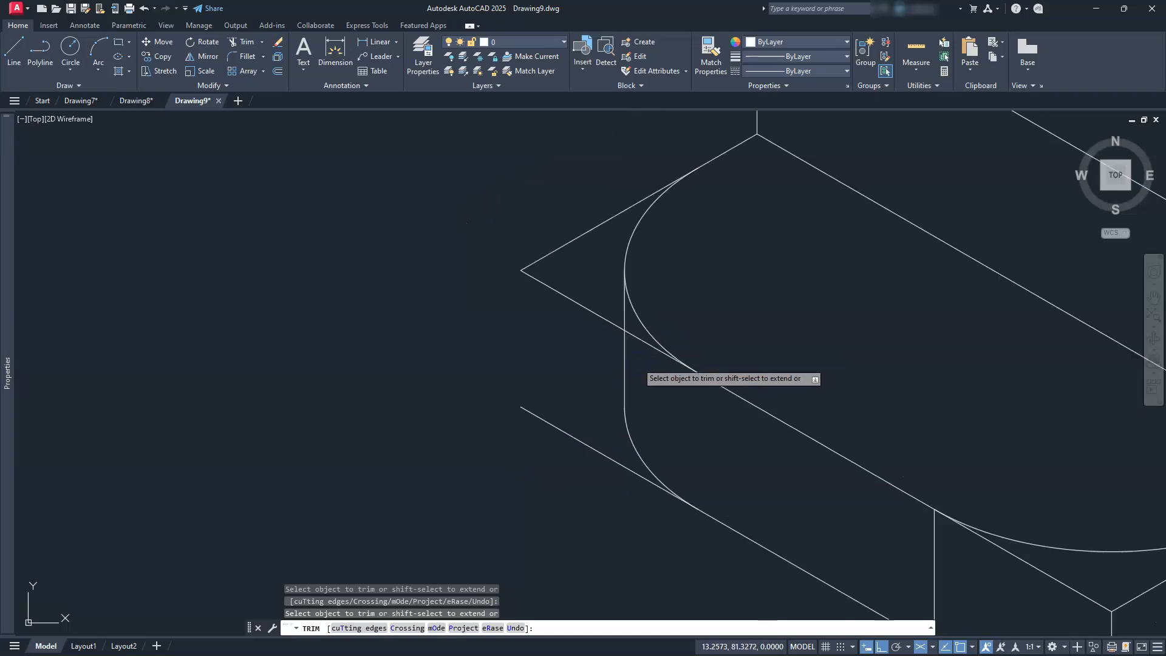
pyautogui.click(601, 317)
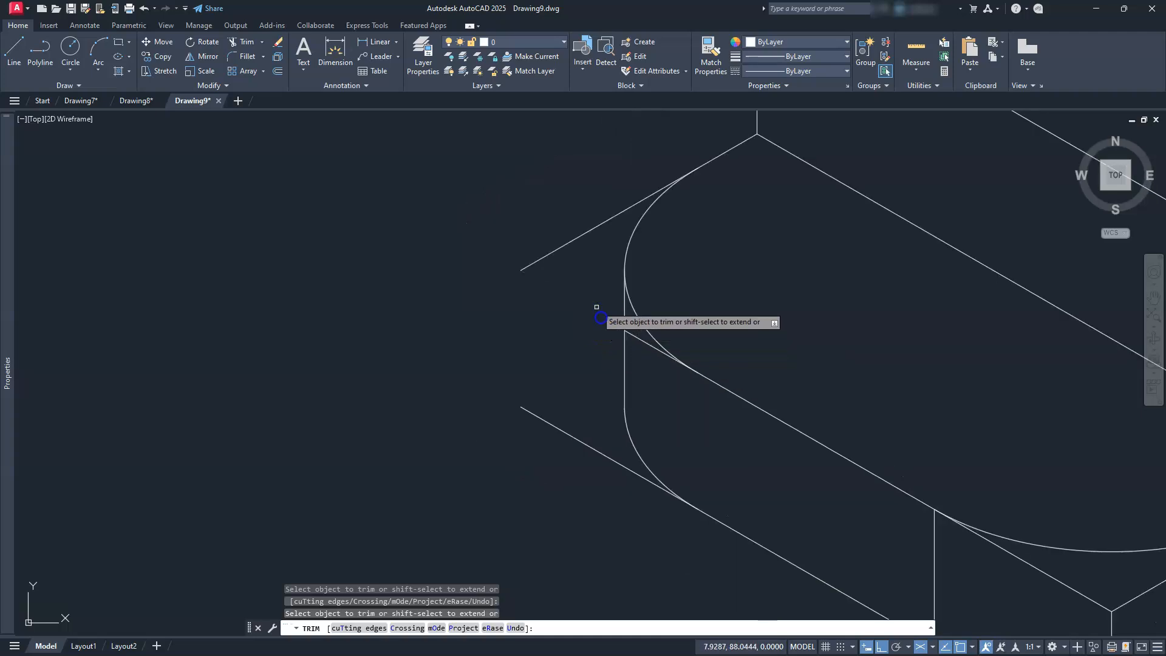
pyautogui.click(567, 241)
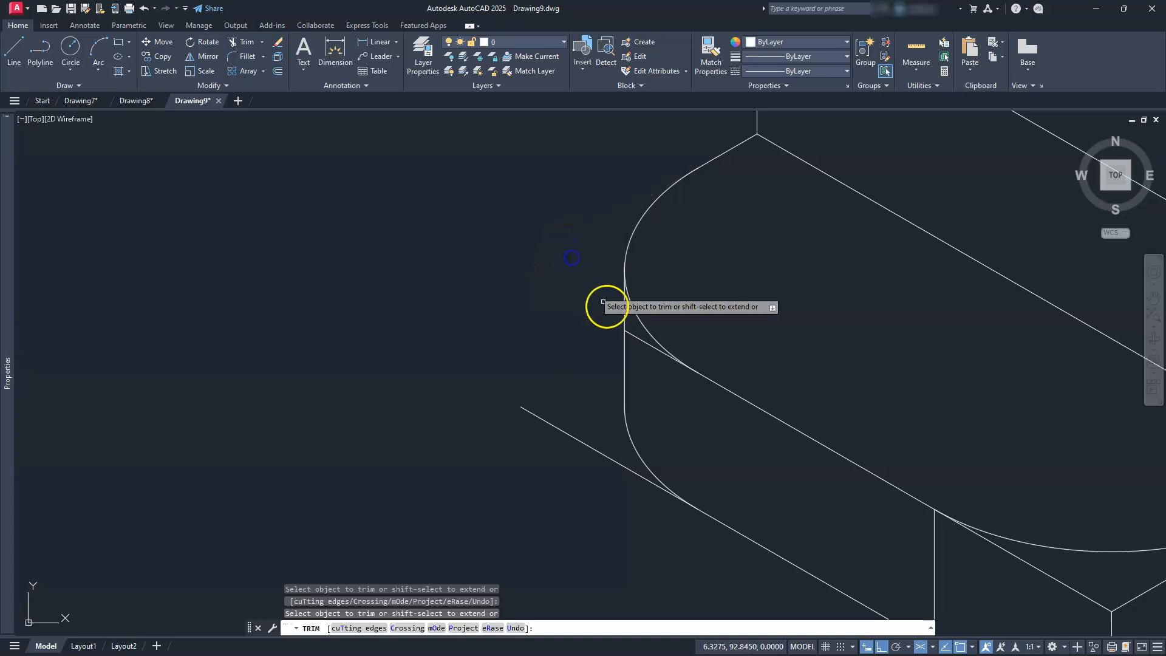
pyautogui.click(632, 333)
pyautogui.click(595, 461)
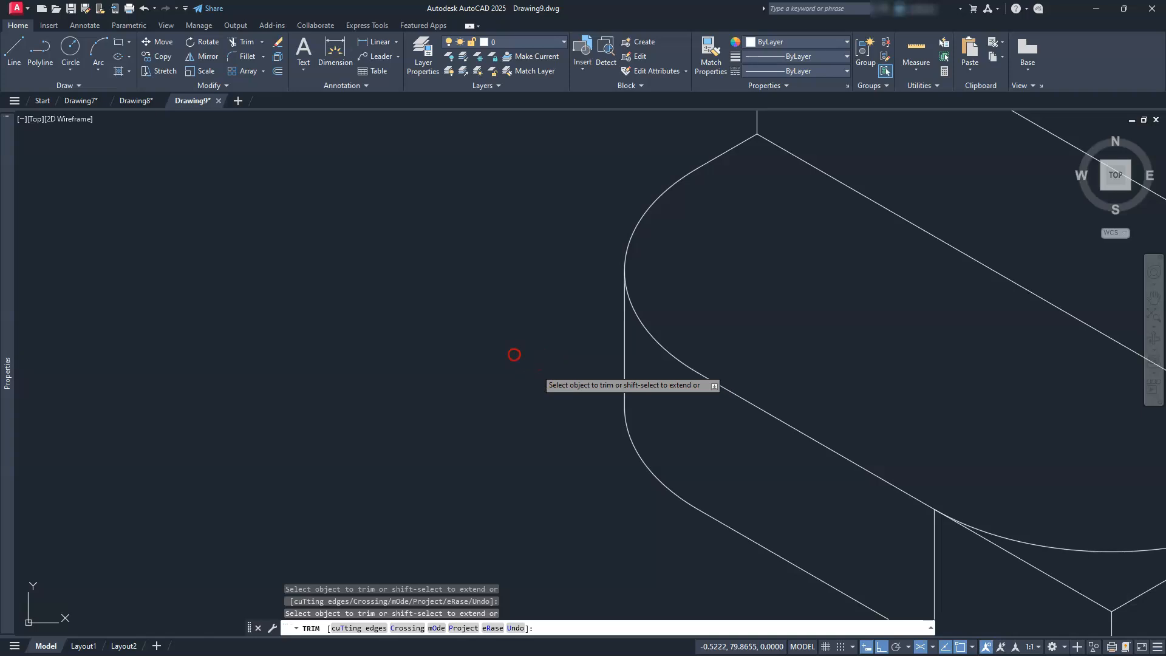
# - Trim away the straight top and bottom edges outside the front rounded corner and remove the old vertical corner edge
pyautogui.moveTo(724, 490)
pyautogui.mouseDown(button='middle')
pyautogui.moveTo(305, 306)
pyautogui.moveTo(224, 253)
pyautogui.mouseUp(button='middle')
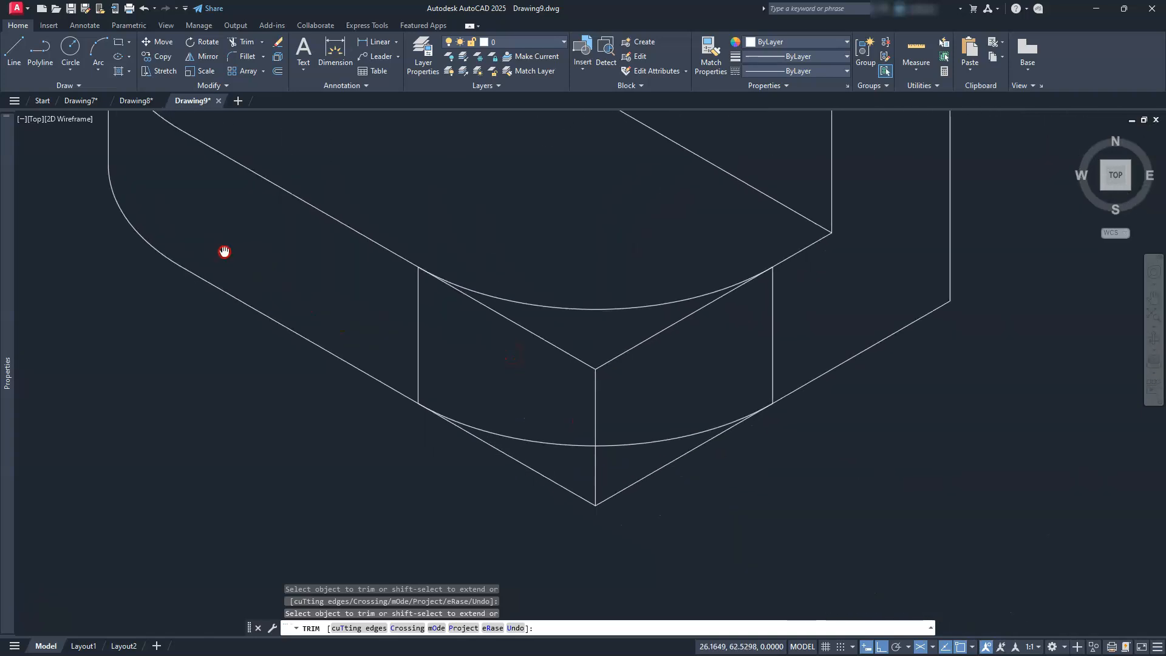
pyautogui.click(554, 331)
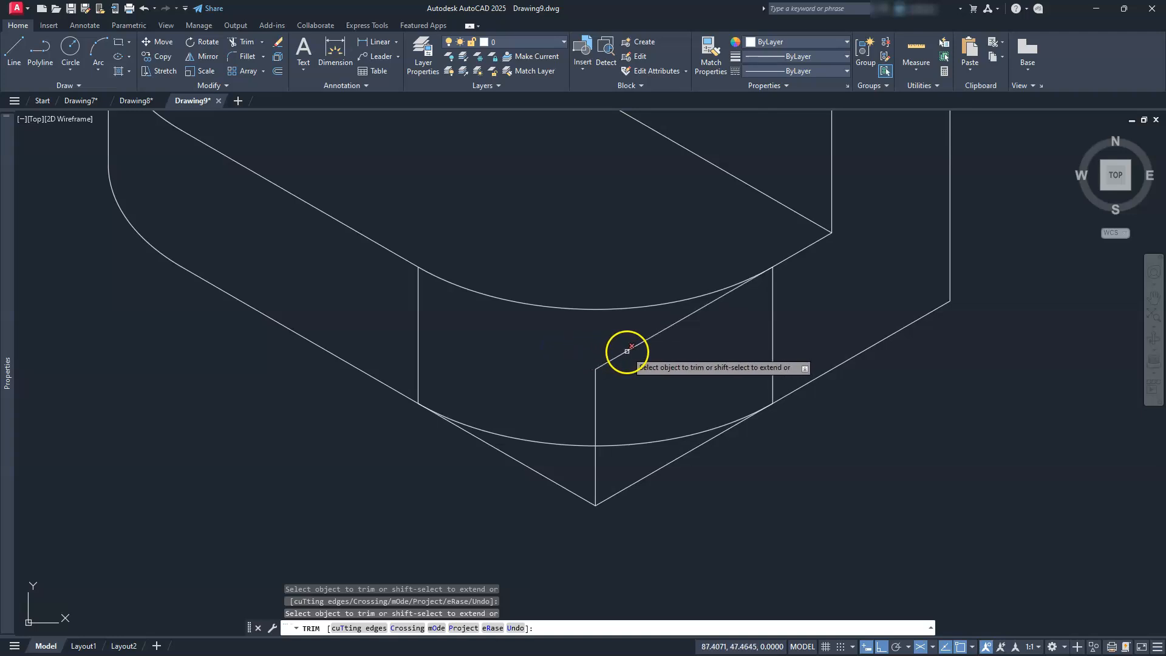
pyautogui.click(636, 481)
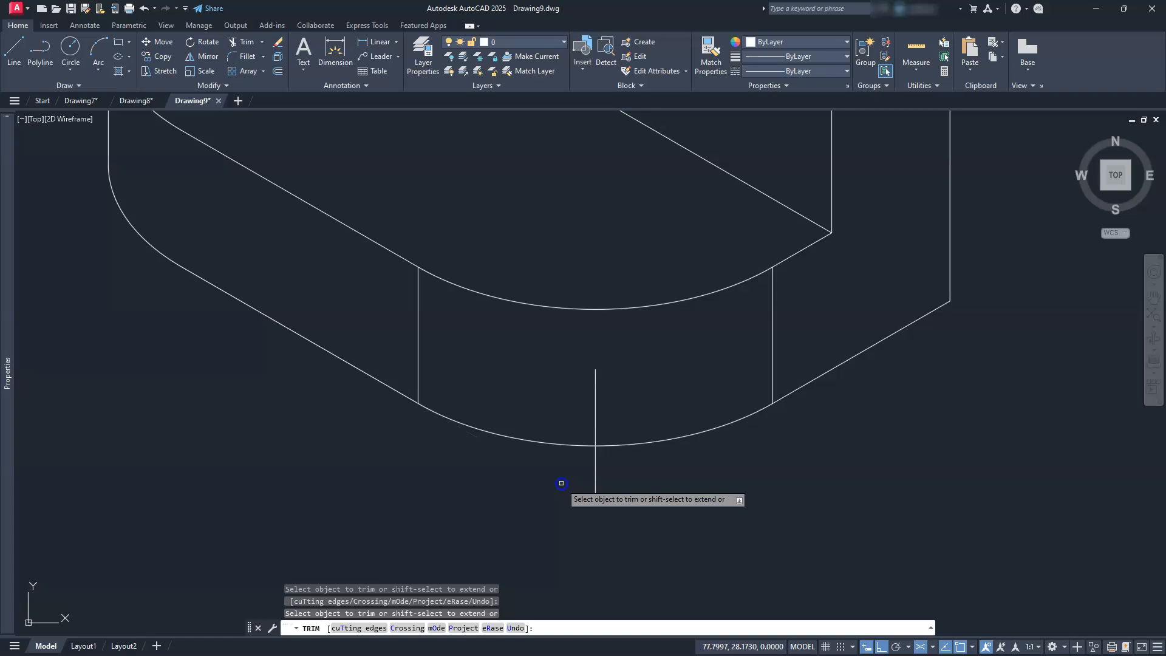
pyautogui.click(597, 475)
pyautogui.click(599, 426)
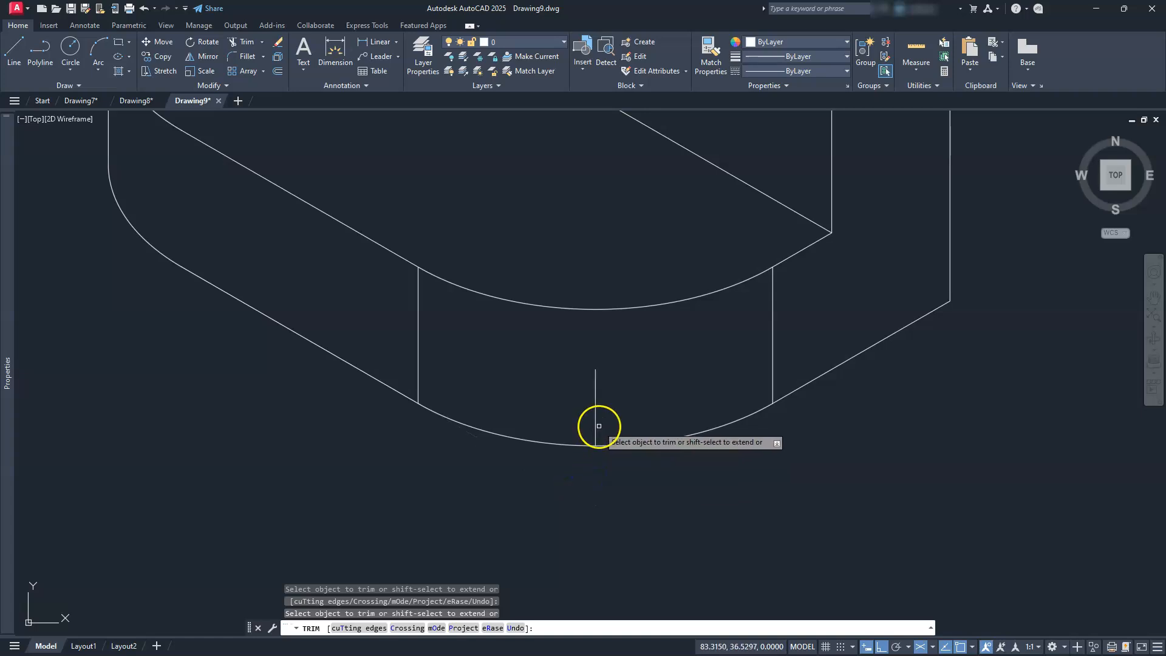
pyautogui.moveTo(593, 419); pyautogui.dragTo(604, 396)
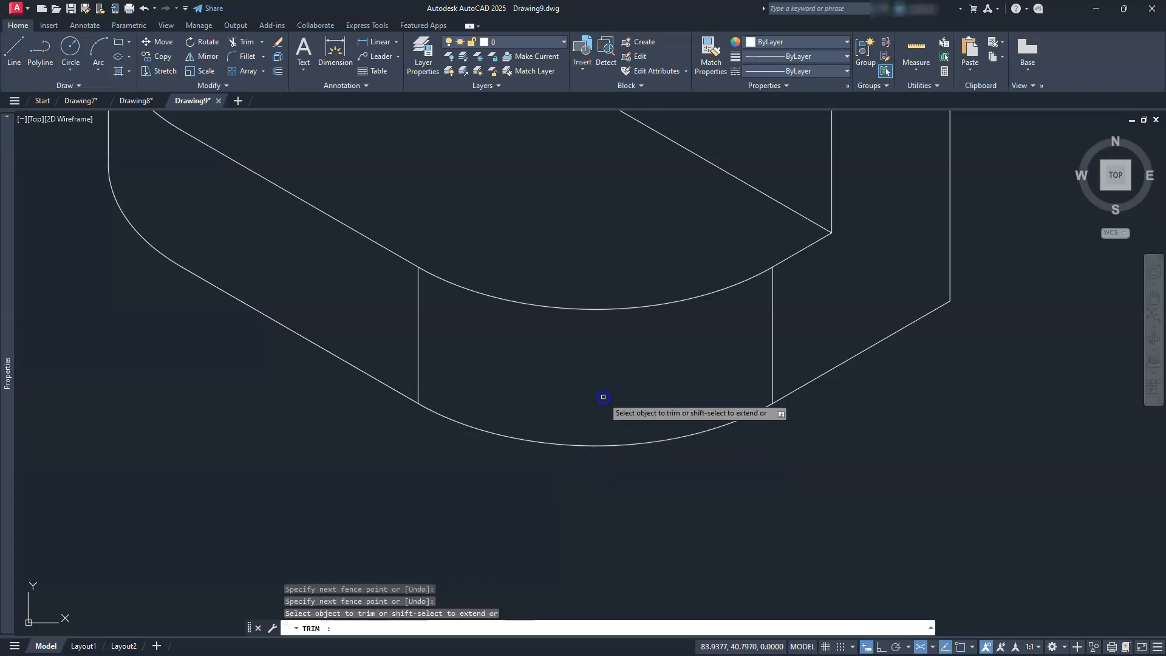
pyautogui.scroll(-4, 603, 397)
pyautogui.click(591, 480)
pyautogui.press('Escape')
pyautogui.press('Escape')
pyautogui.press('Escape')
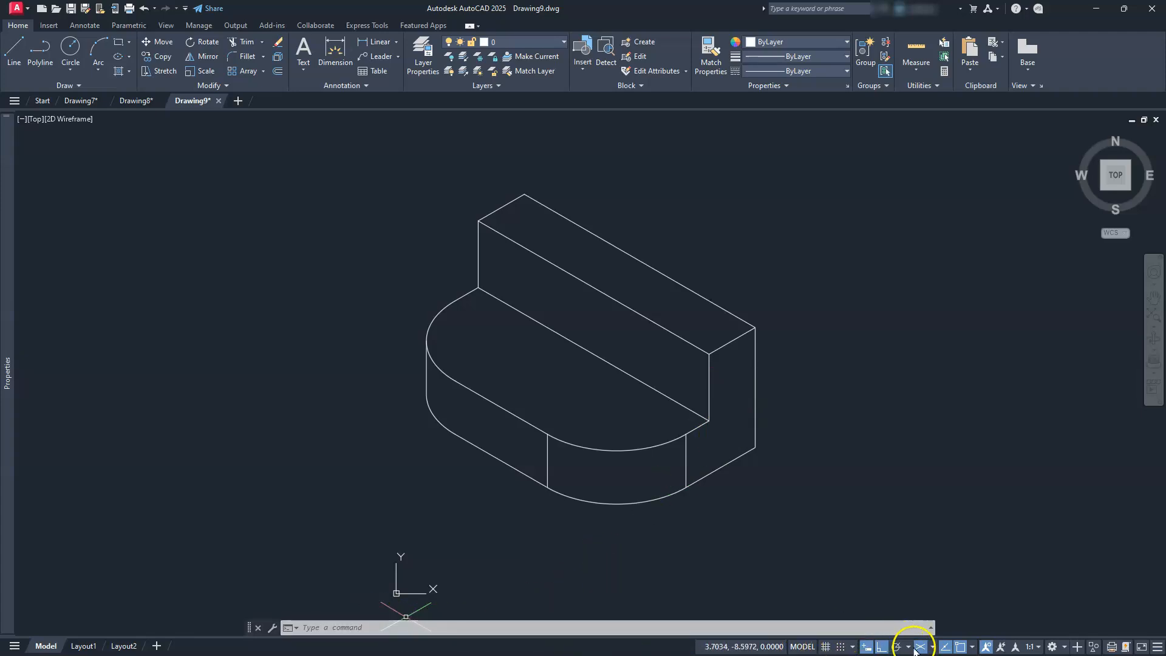
# - Switch to the left isoplane and draw an isocircle of radius 15 centred on the upright front face's right top corner
pyautogui.click(933, 648)
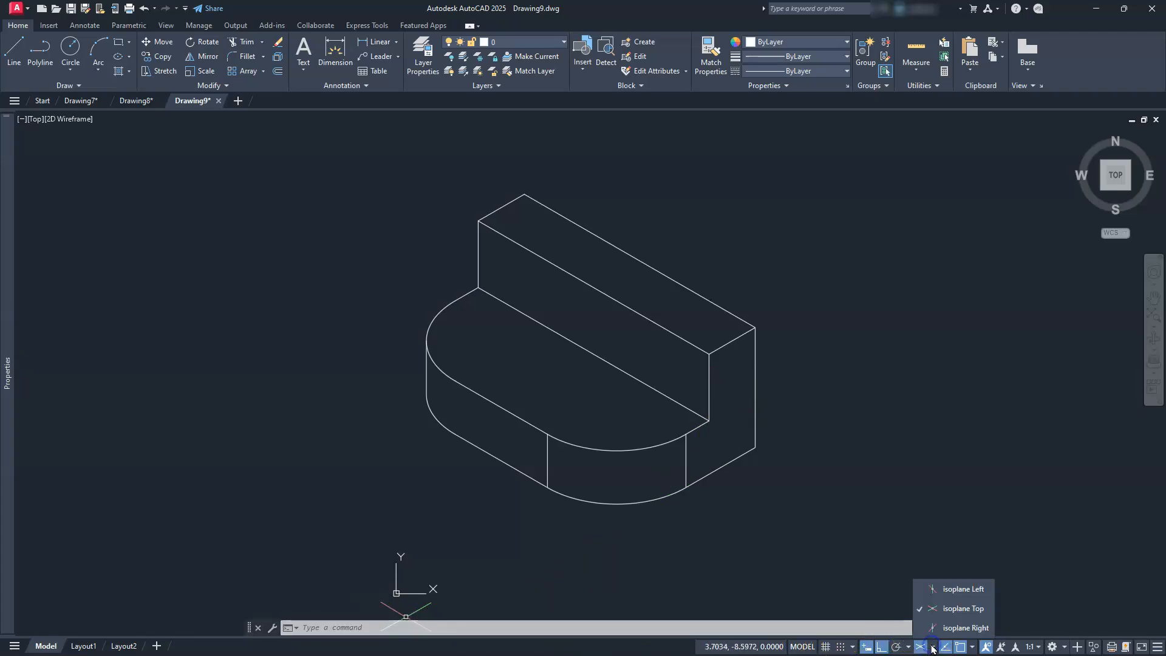
pyautogui.click(958, 595)
pyautogui.moveTo(785, 448); pyautogui.dragTo(805, 526, button='middle')
pyautogui.scroll(3, 643, 490)
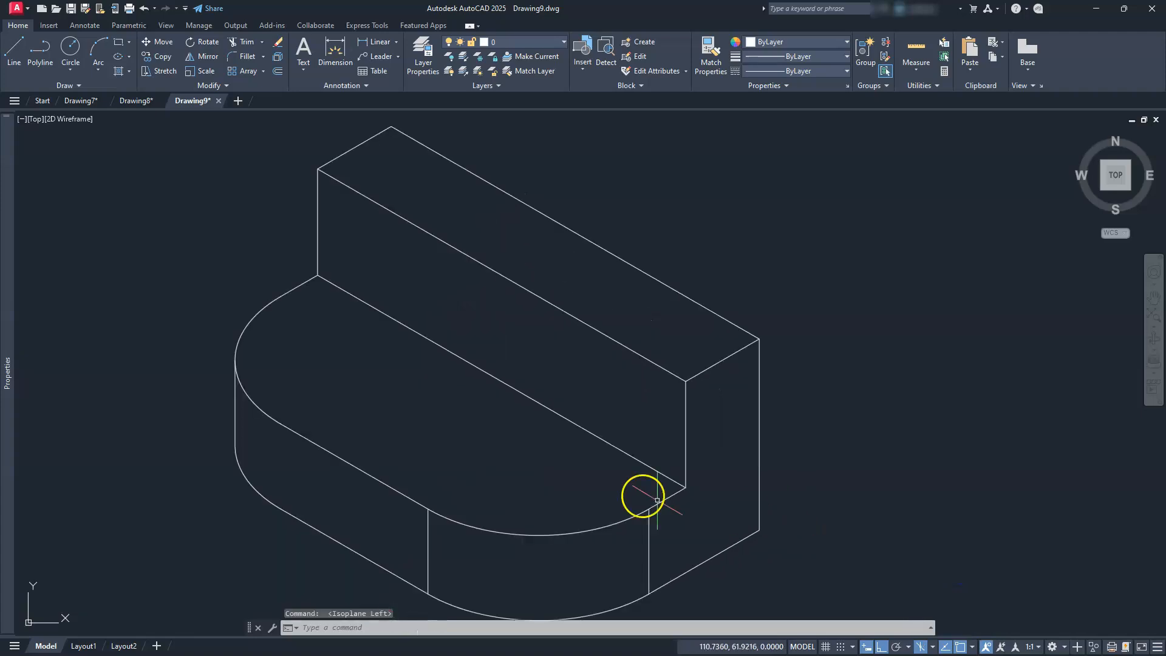
pyautogui.moveTo(718, 462); pyautogui.dragTo(771, 455, button='middle')
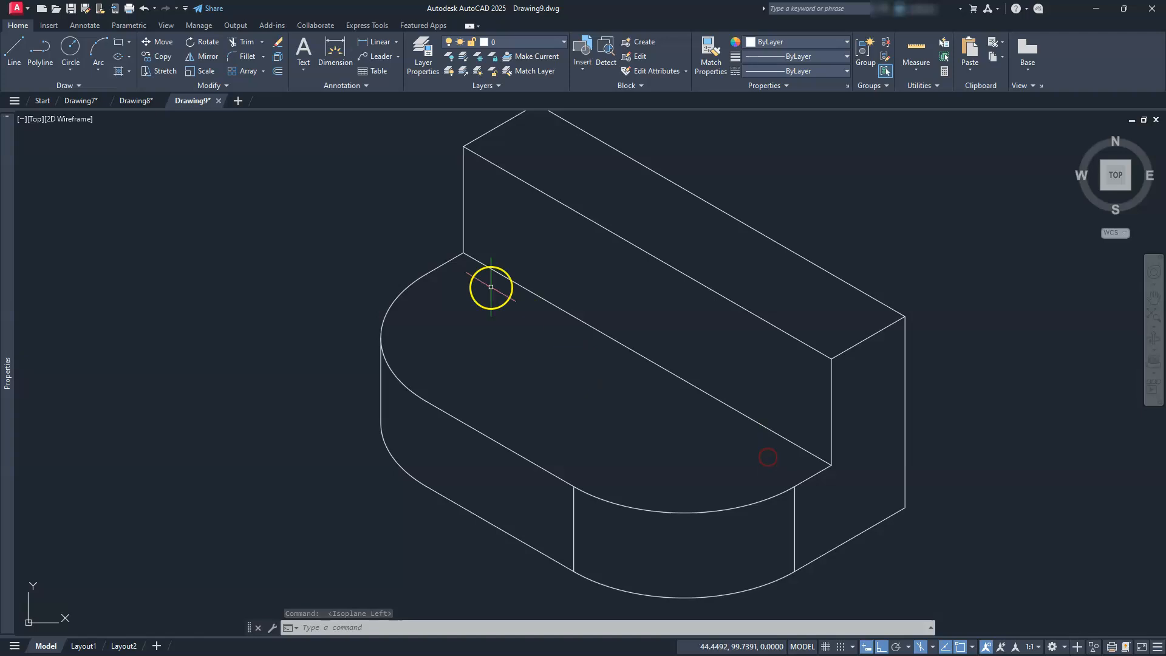
pyautogui.write('EL')
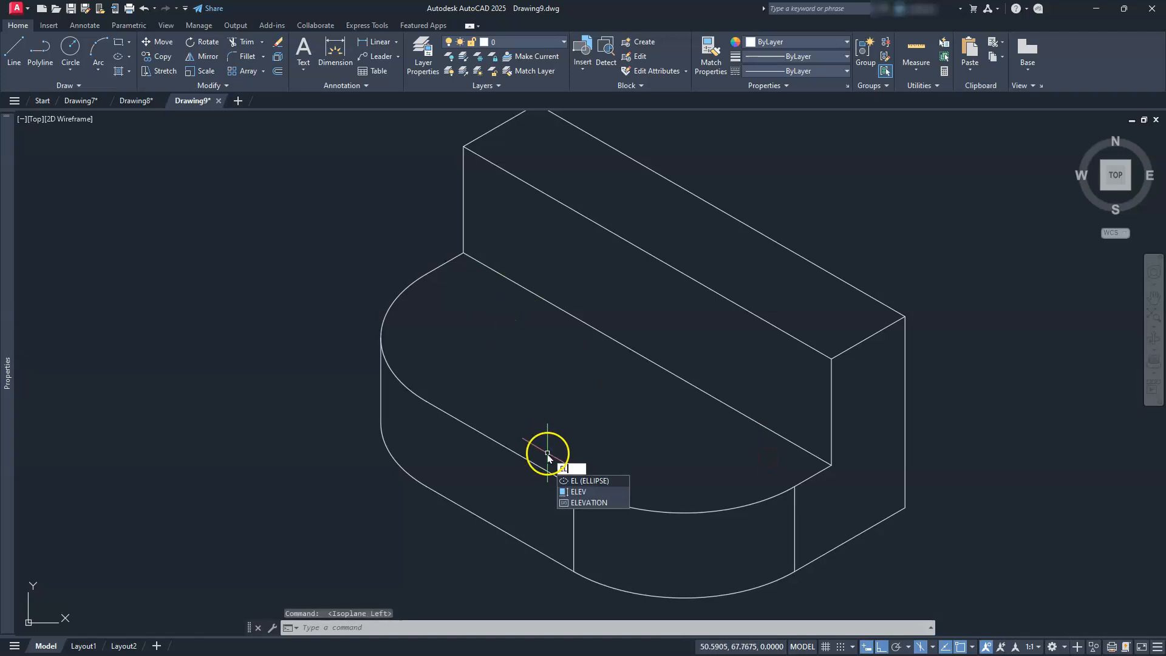
pyautogui.press('Return')
pyautogui.write('i')
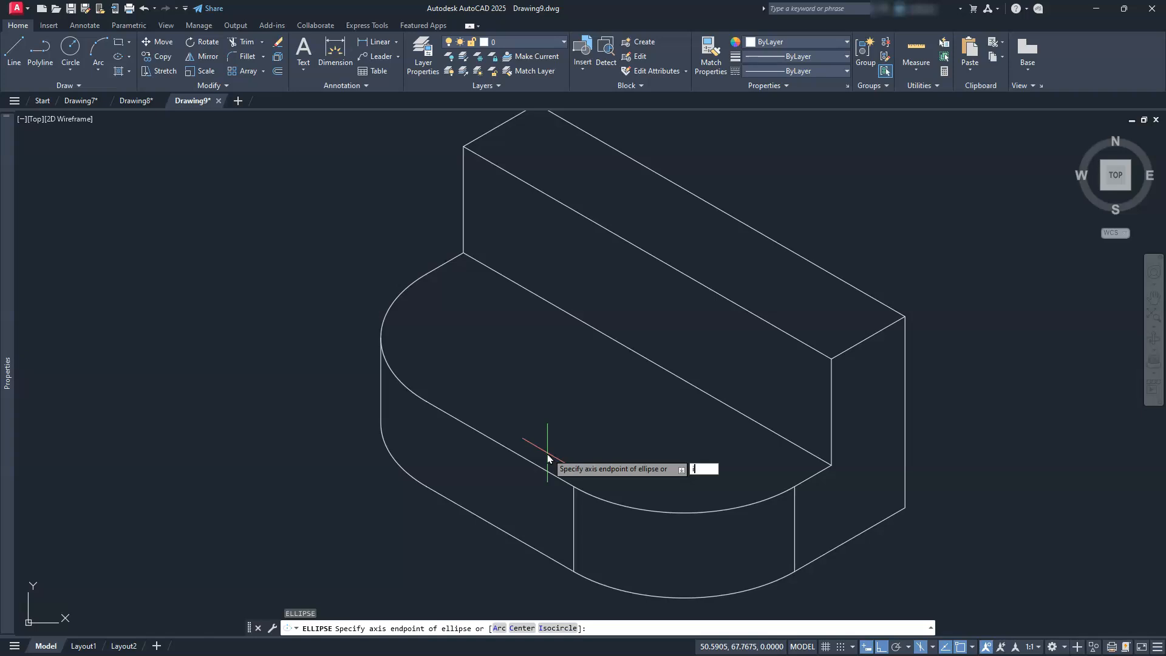
pyautogui.press('Return')
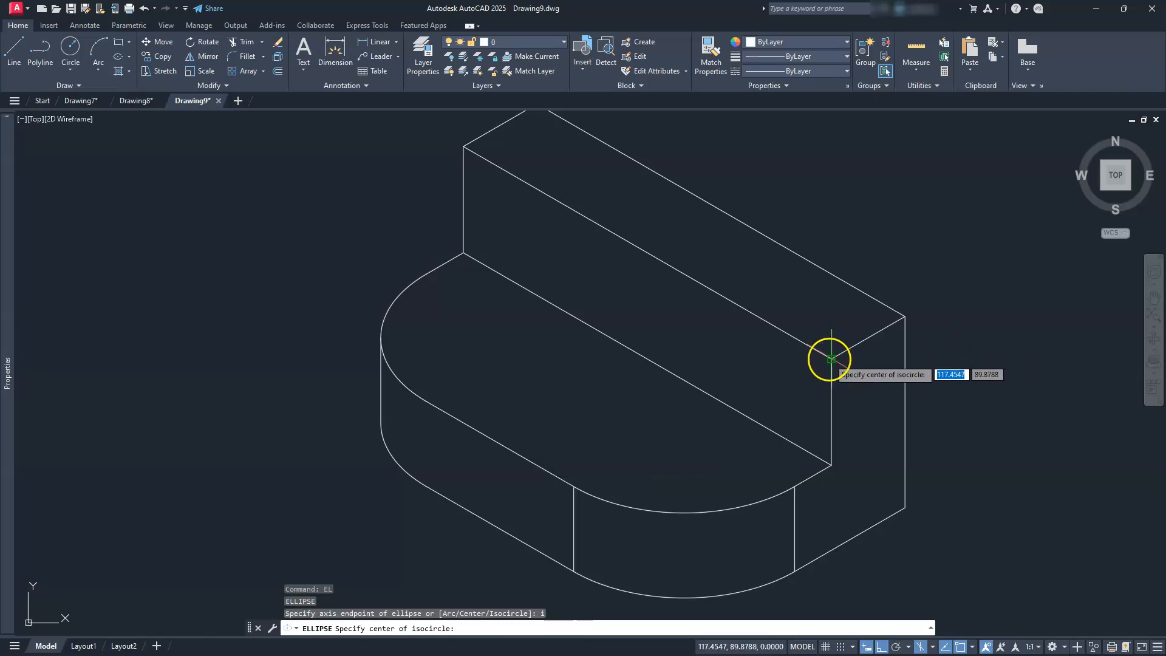
pyautogui.click(831, 359)
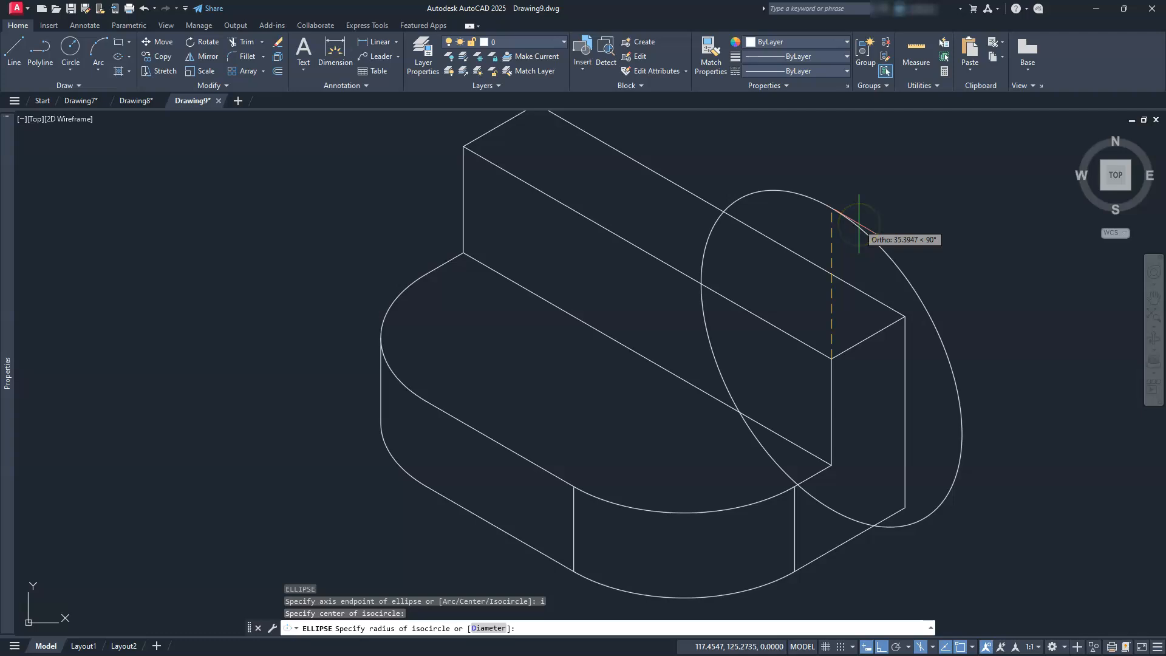
pyautogui.write('2')
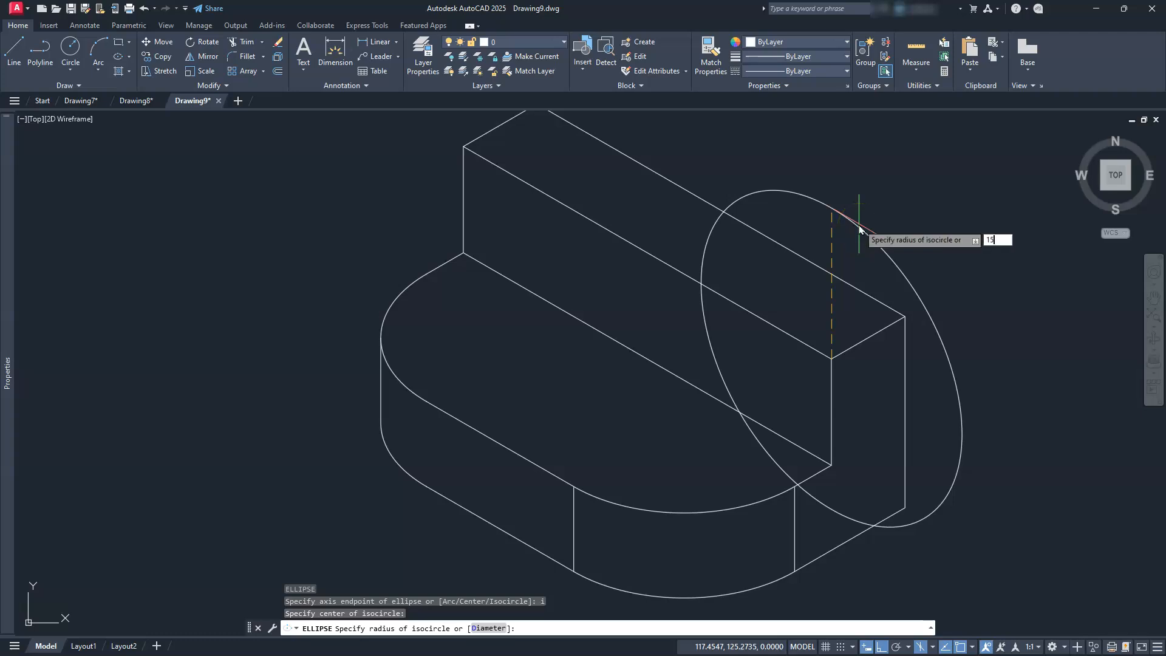
pyautogui.write('5')
pyautogui.press('Return')
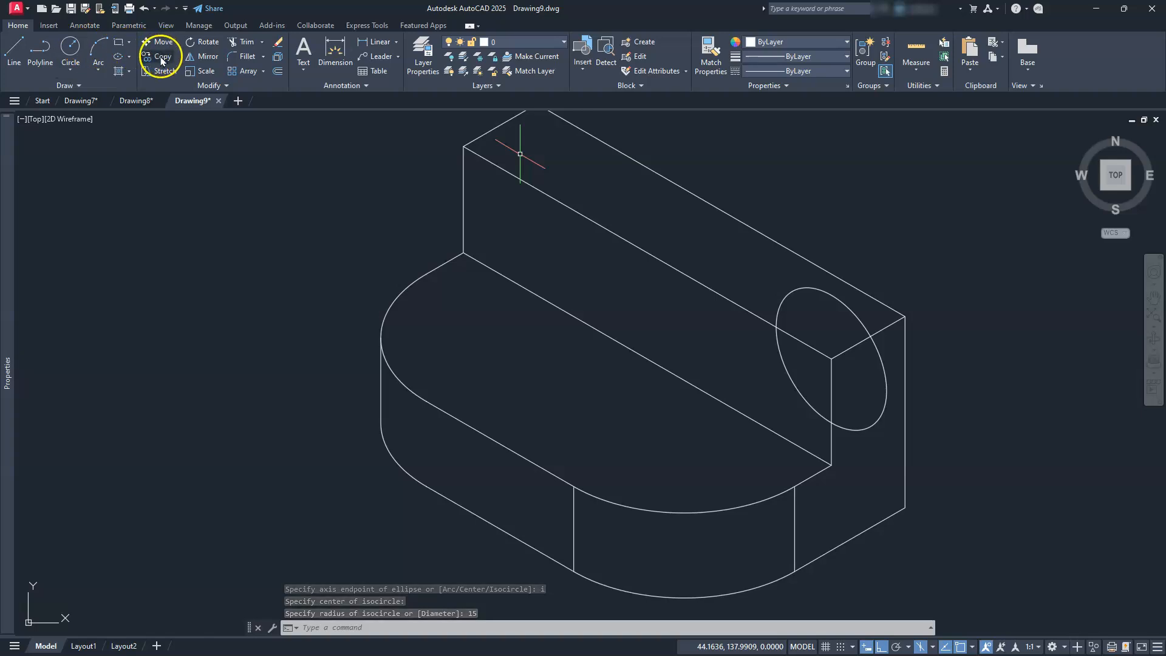
# - Copy the isocircle from the upright front face's right top corner to its left top corner
pyautogui.click(862, 327)
pyautogui.press('Return')
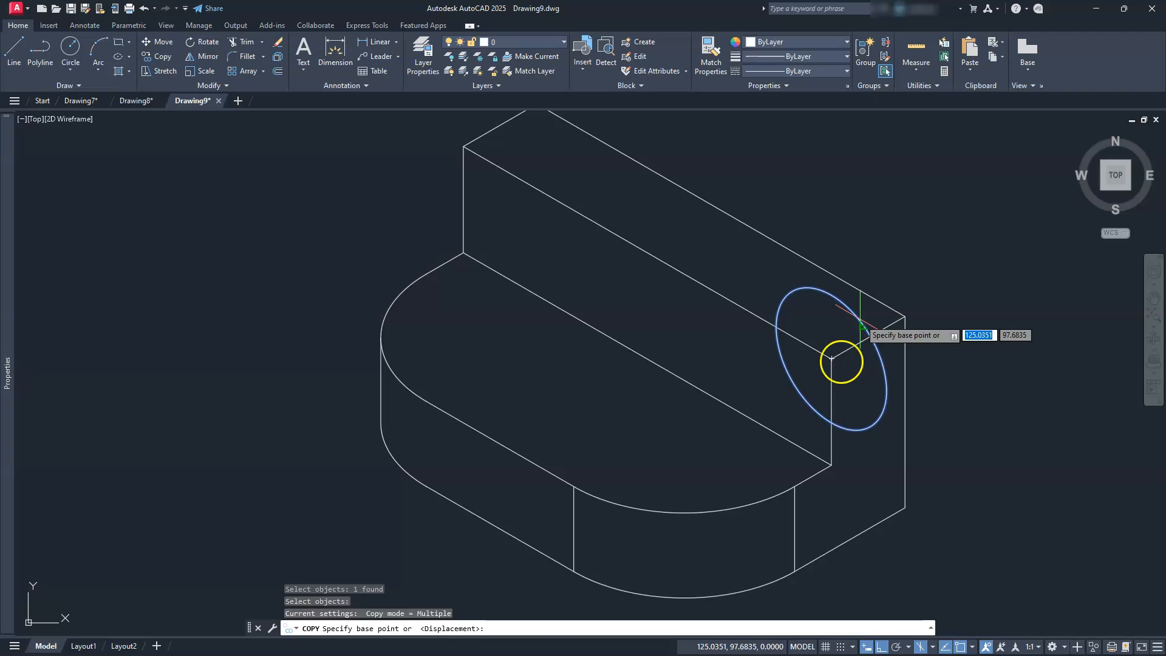
pyautogui.click(831, 360)
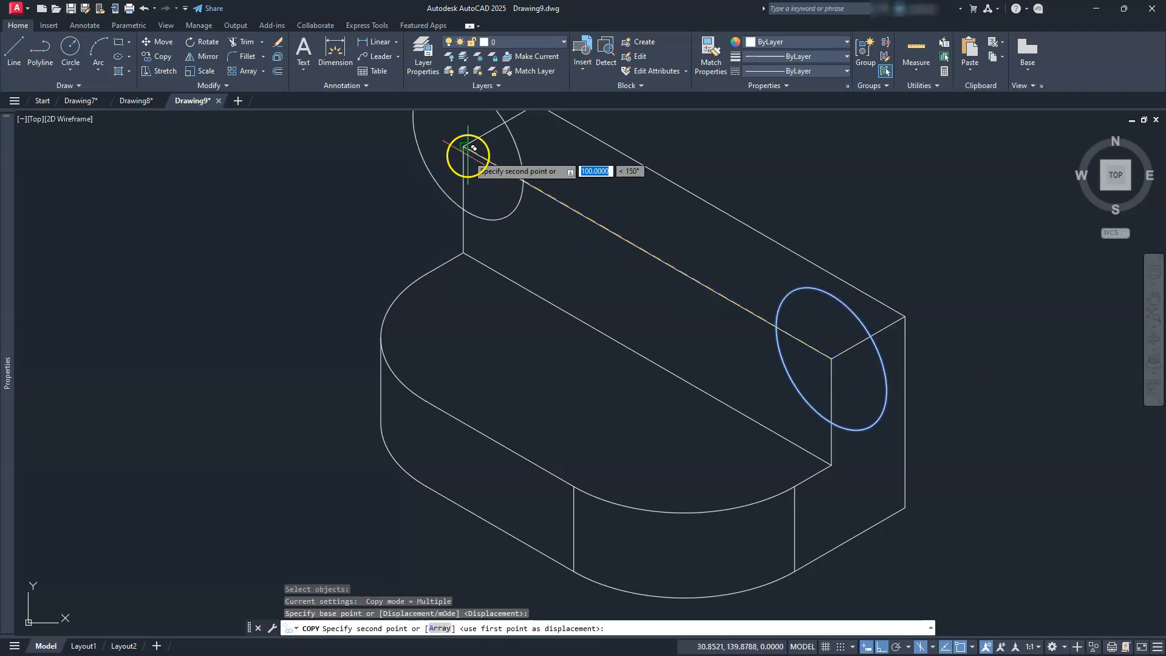
pyautogui.click(465, 148)
pyautogui.press('Escape')
pyautogui.scroll(-2, 547, 284)
pyautogui.moveTo(565, 318)
pyautogui.mouseDown(button='middle')
pyautogui.moveTo(534, 385)
pyautogui.moveTo(550, 407)
pyautogui.mouseUp(button='middle')
pyautogui.press('Escape')
pyautogui.press('Escape')
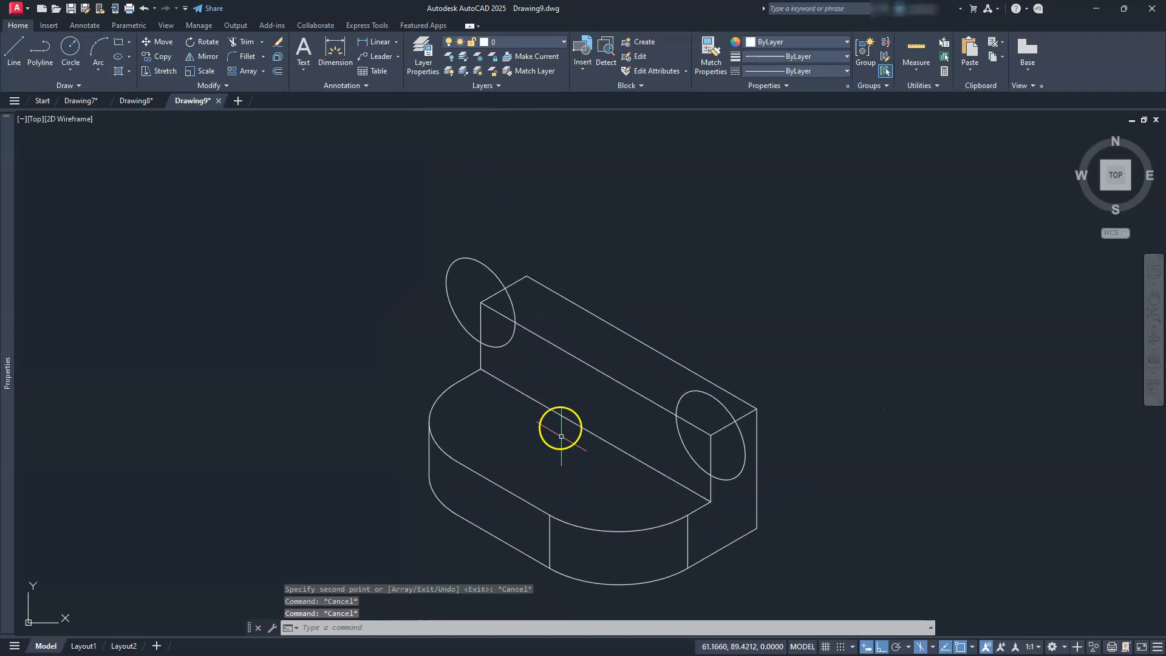
# - Move the left isocircle 15 units inward, parallel to the upright's long top edge
pyautogui.click(161, 42)
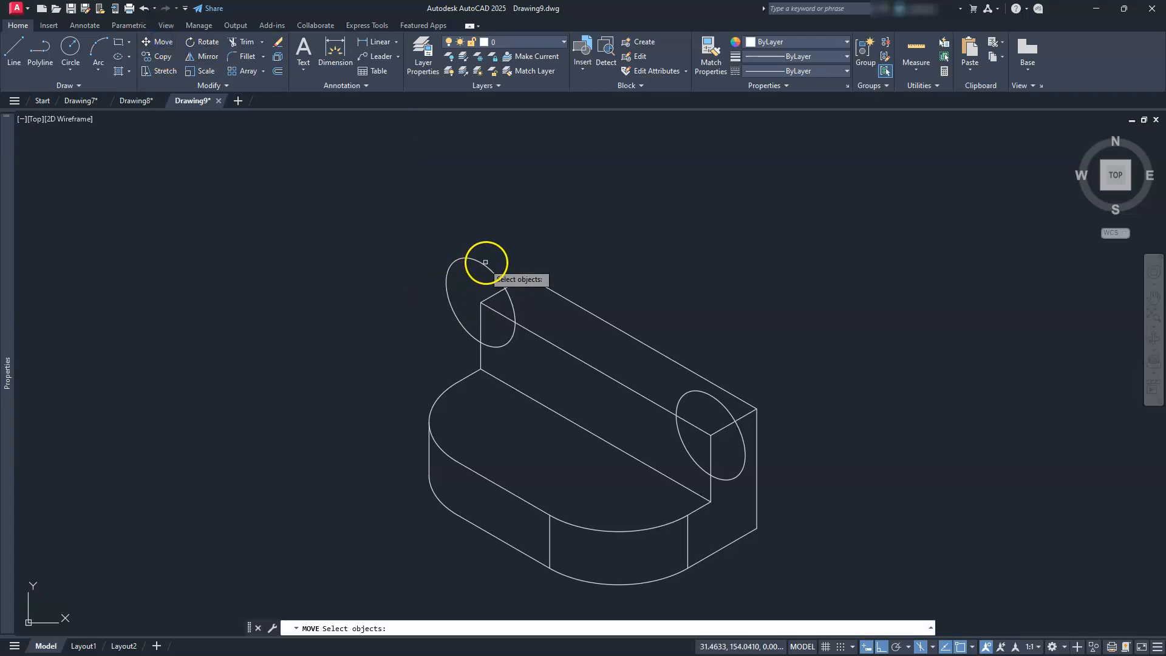
pyautogui.click(484, 262)
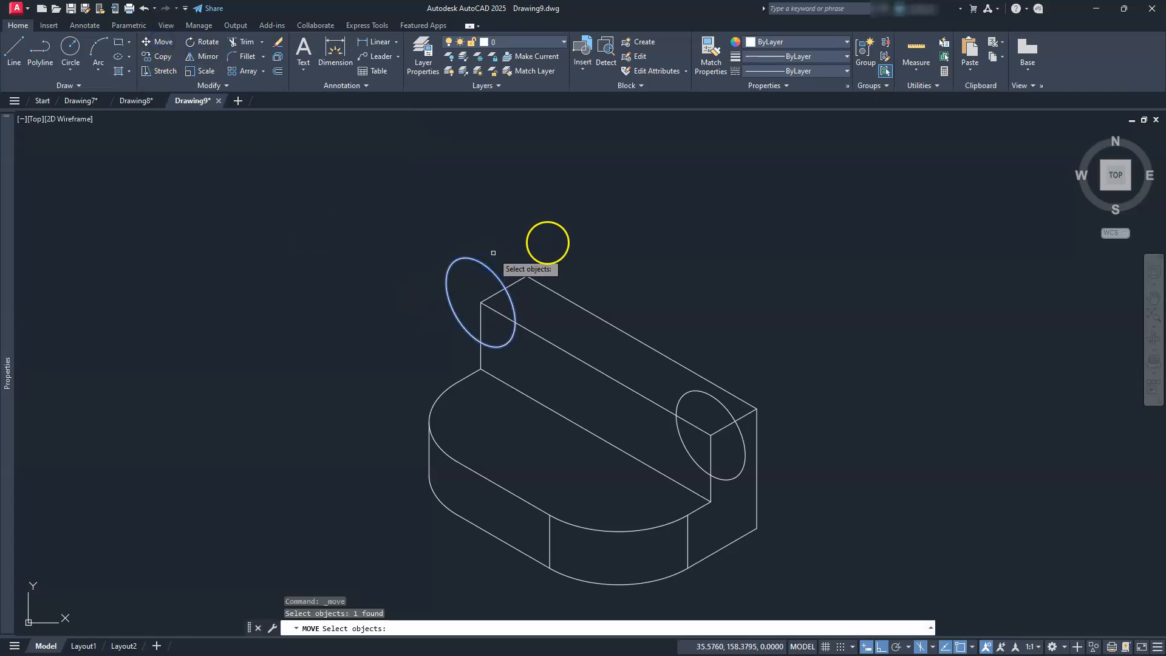
pyautogui.press('Return')
pyautogui.click(549, 241)
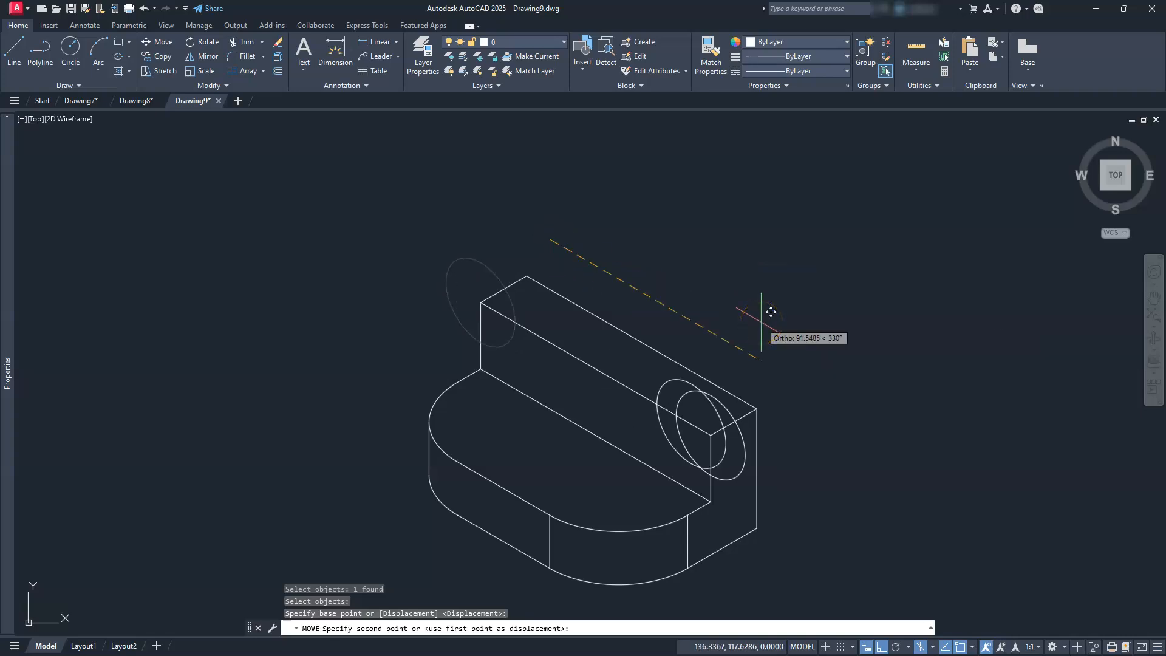
pyautogui.write('15')
pyautogui.press('Return')
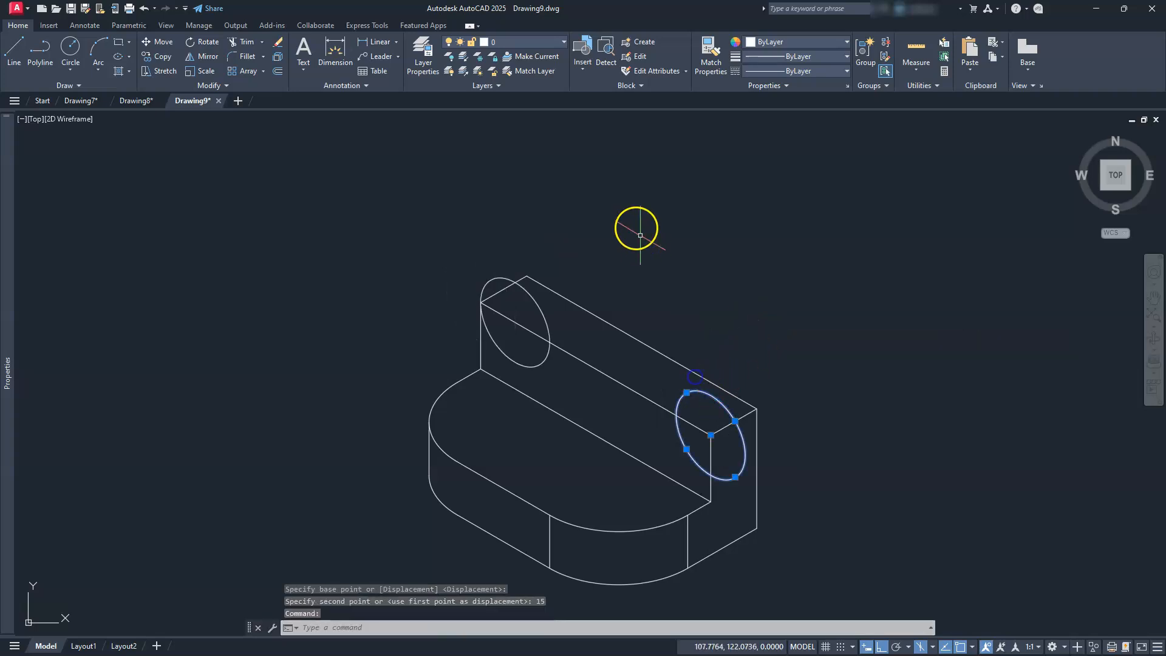
# - Move the right isocircle 15 units inward, parallel to the upright's long top edge
pyautogui.click(159, 44)
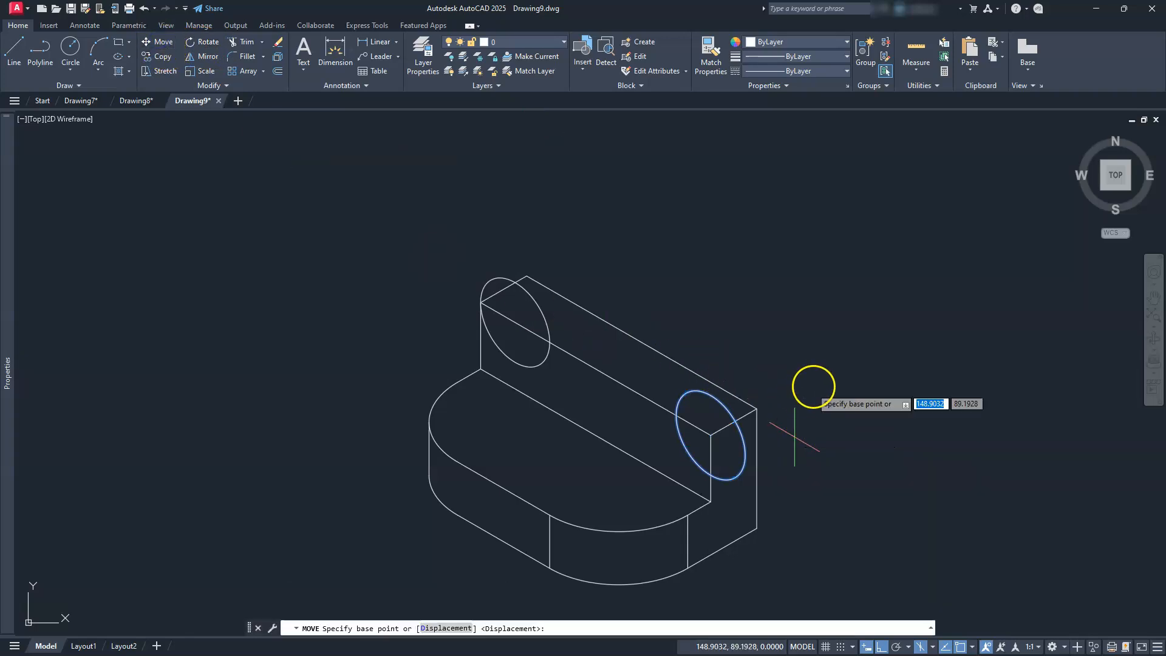
pyautogui.click(688, 303)
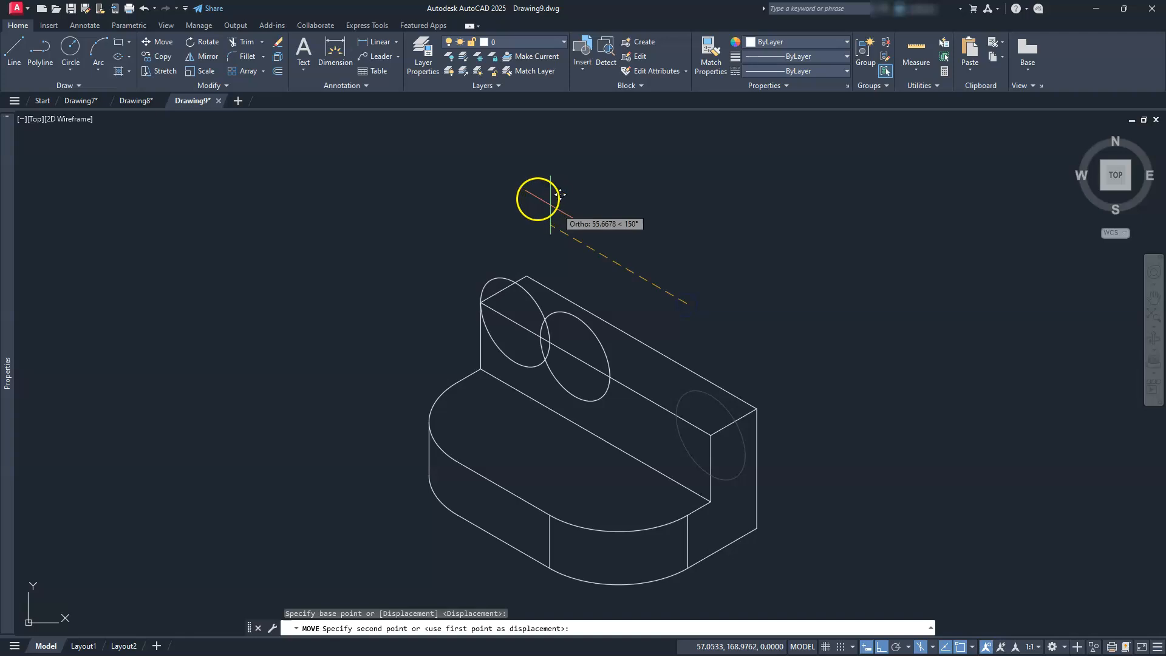
pyautogui.write('15')
pyautogui.press('Return')
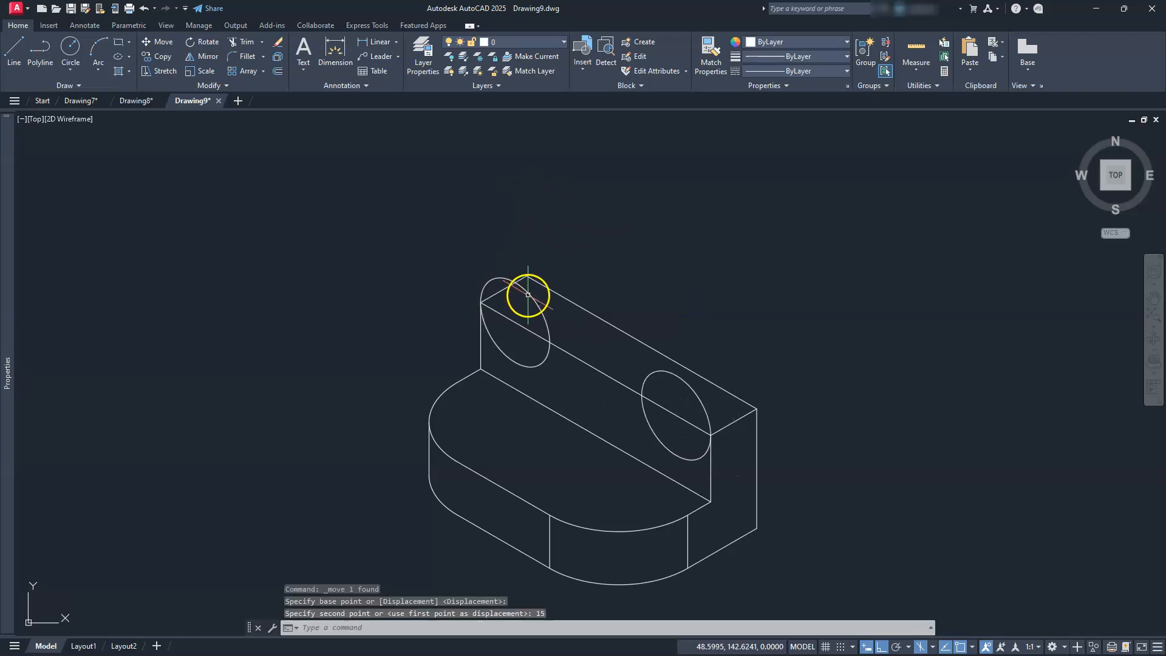
# - Move both isocircles 15 units straight down so they sit tangent inside the upright front face's top corners
pyautogui.click(662, 373)
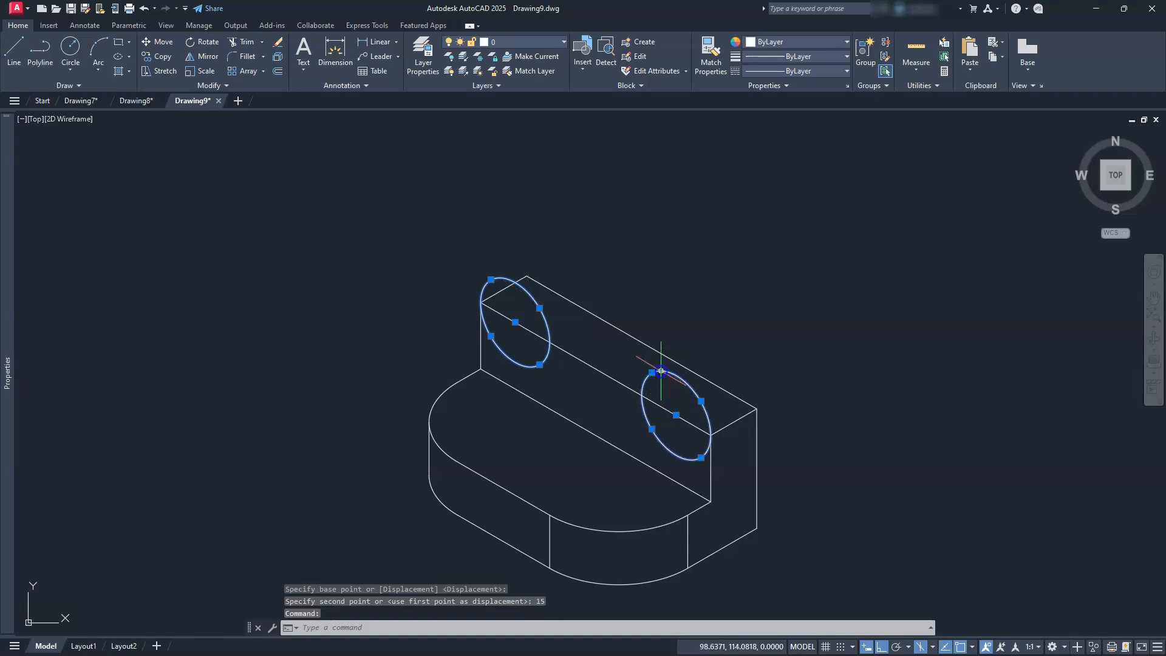
pyautogui.click(163, 47)
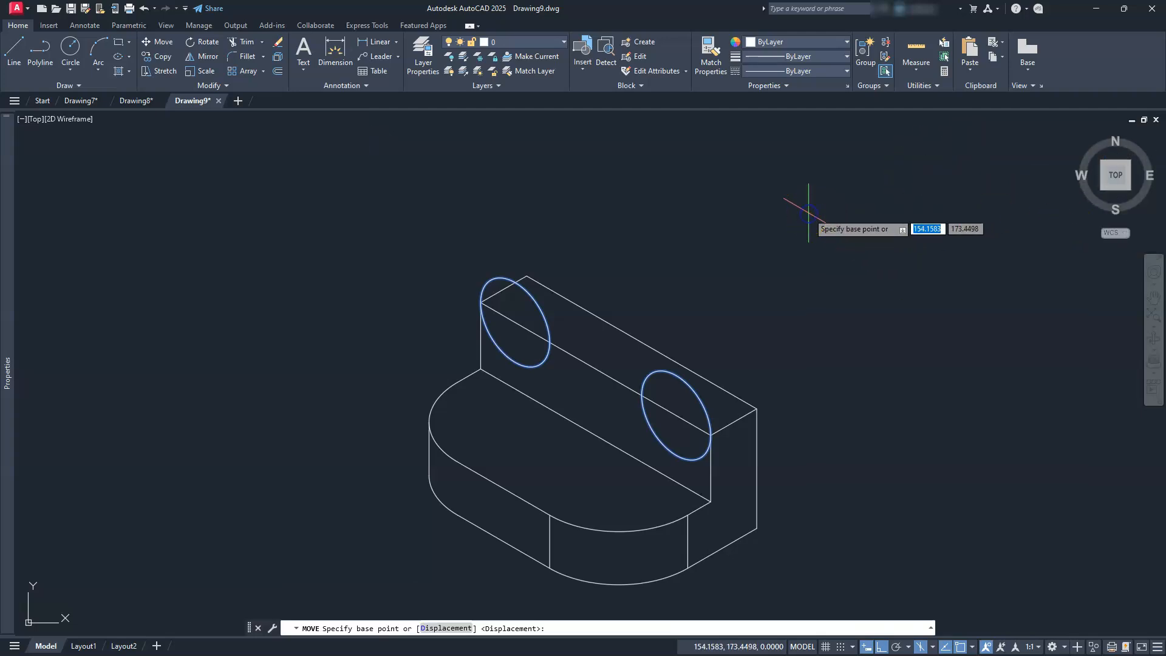
pyautogui.click(808, 213)
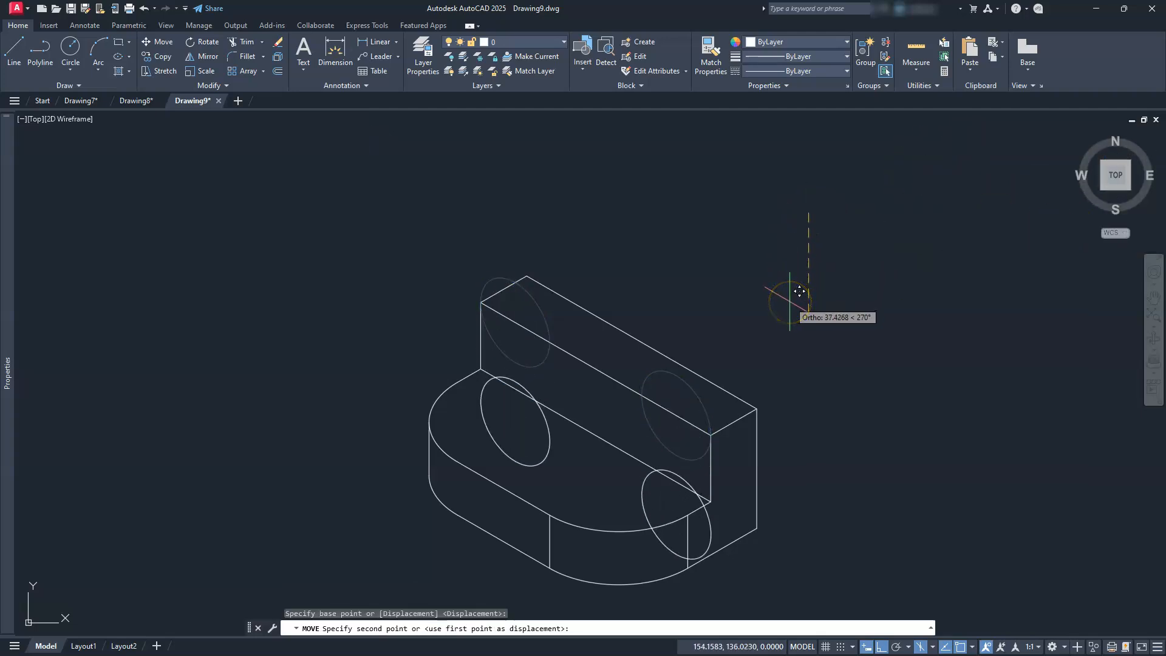
pyautogui.write('15')
pyautogui.press('Return')
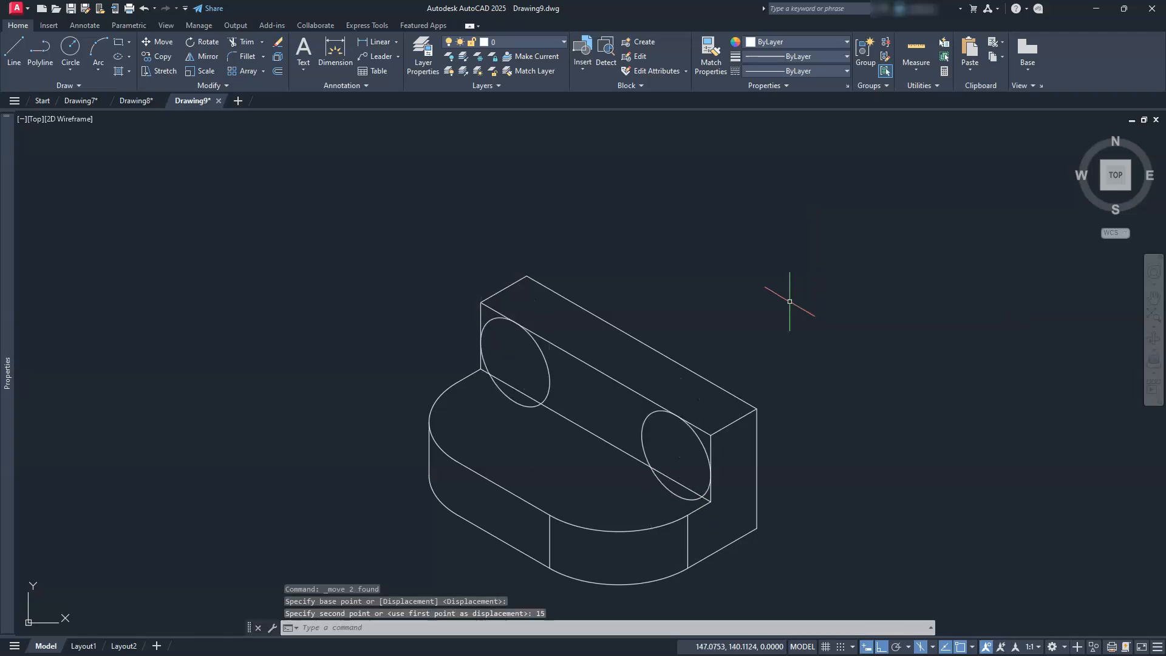
# - Trim both isocircles to corner arcs, using the upright front face's left, top and right edges as cutting edges
pyautogui.scroll(3, 378, 431)
pyautogui.moveTo(724, 385); pyautogui.dragTo(632, 380, button='middle')
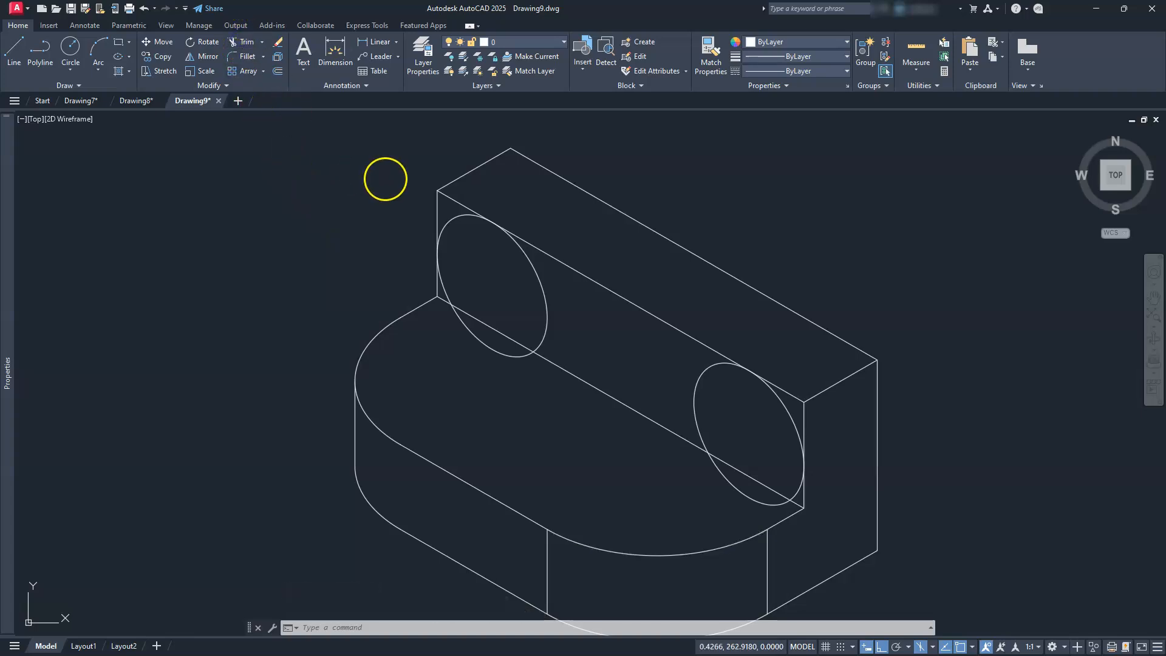
pyautogui.write('tr')
pyautogui.press('Return')
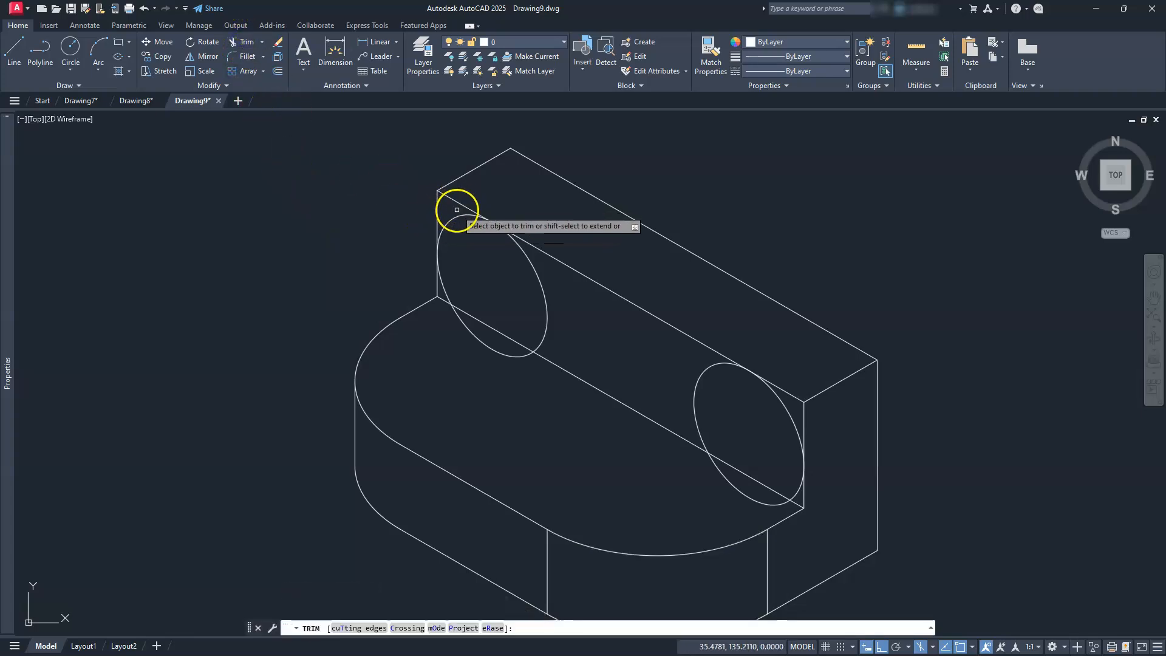
pyautogui.click(359, 629)
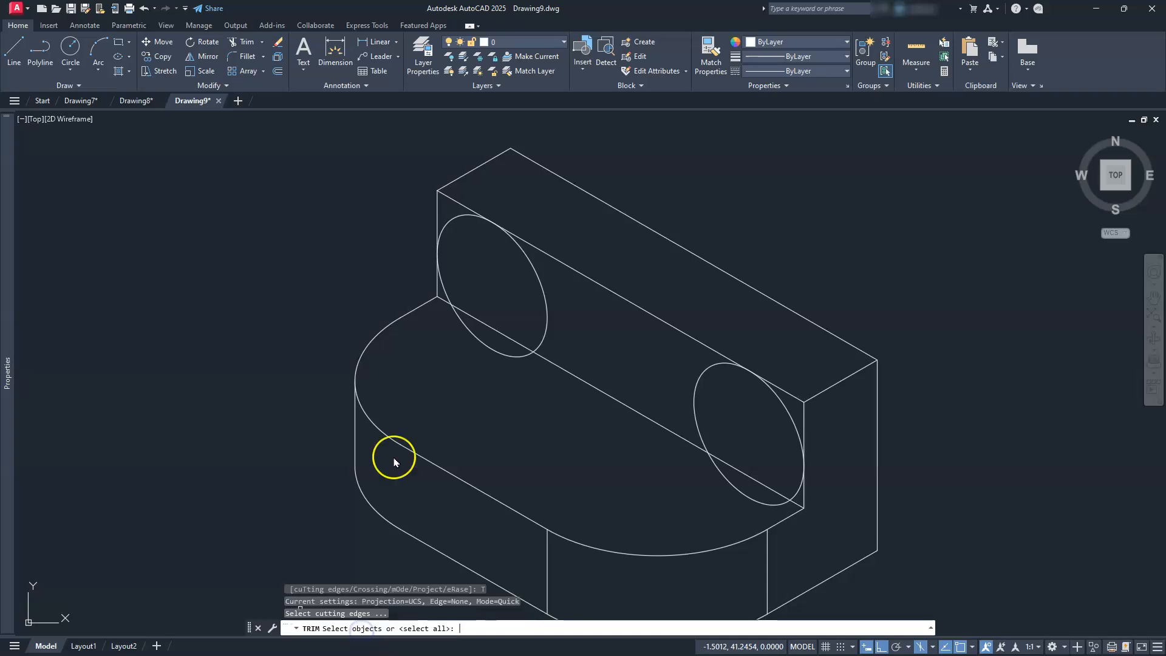
pyautogui.click(436, 205)
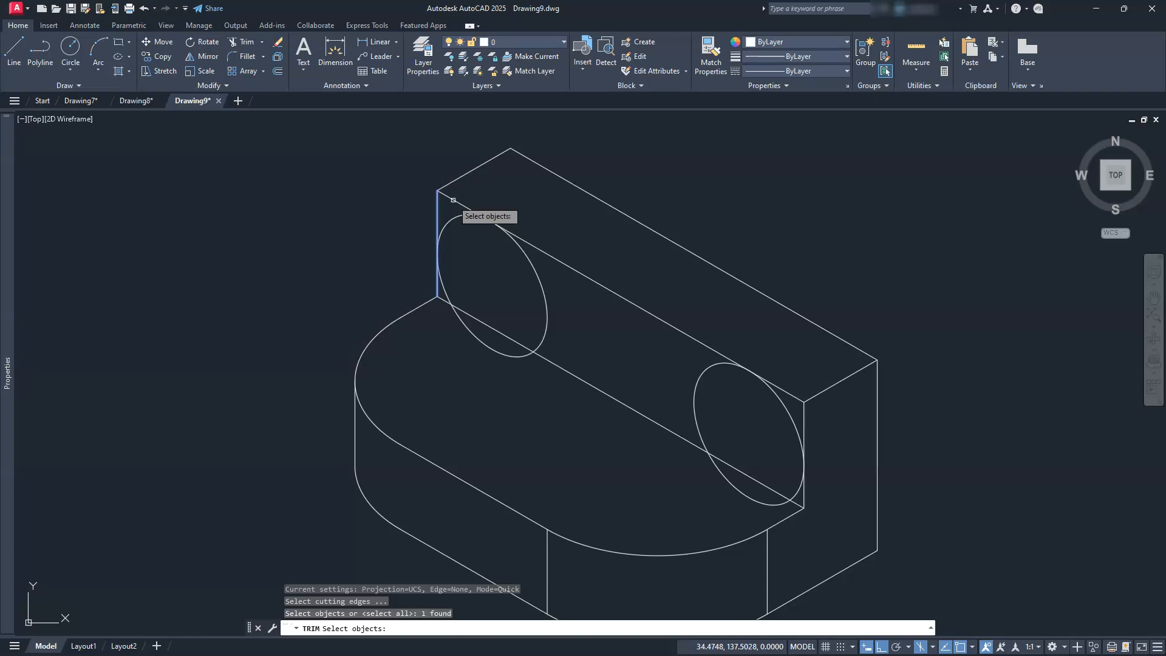
pyautogui.click(454, 200)
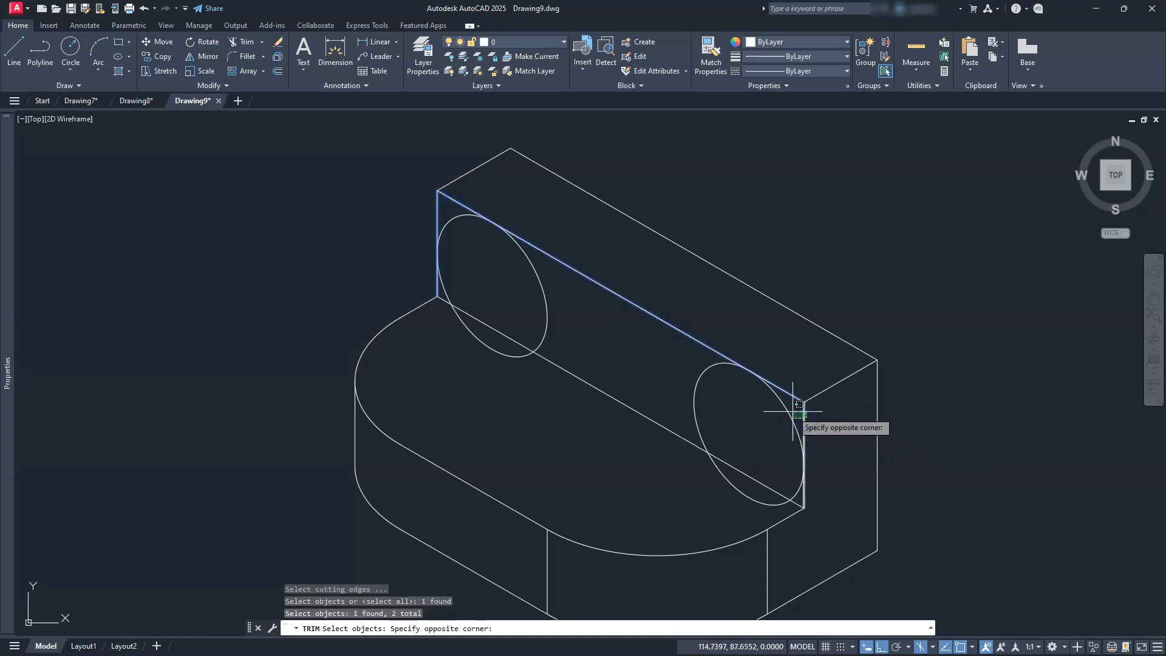
pyautogui.click(803, 419)
pyautogui.press('Return')
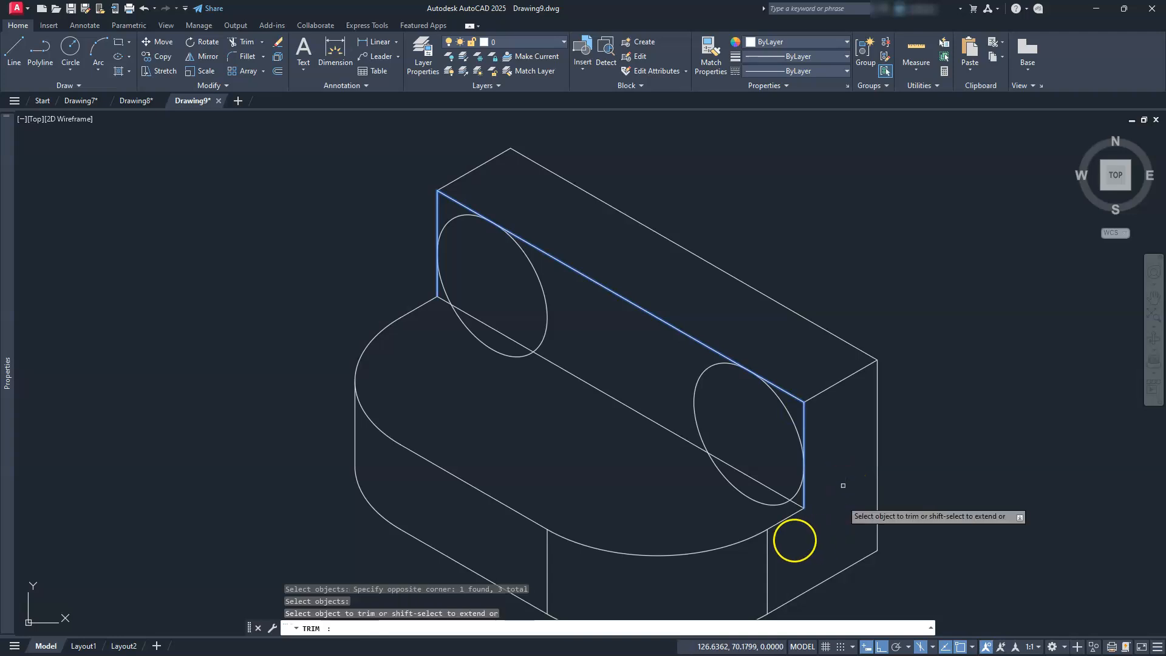
pyautogui.click(755, 503)
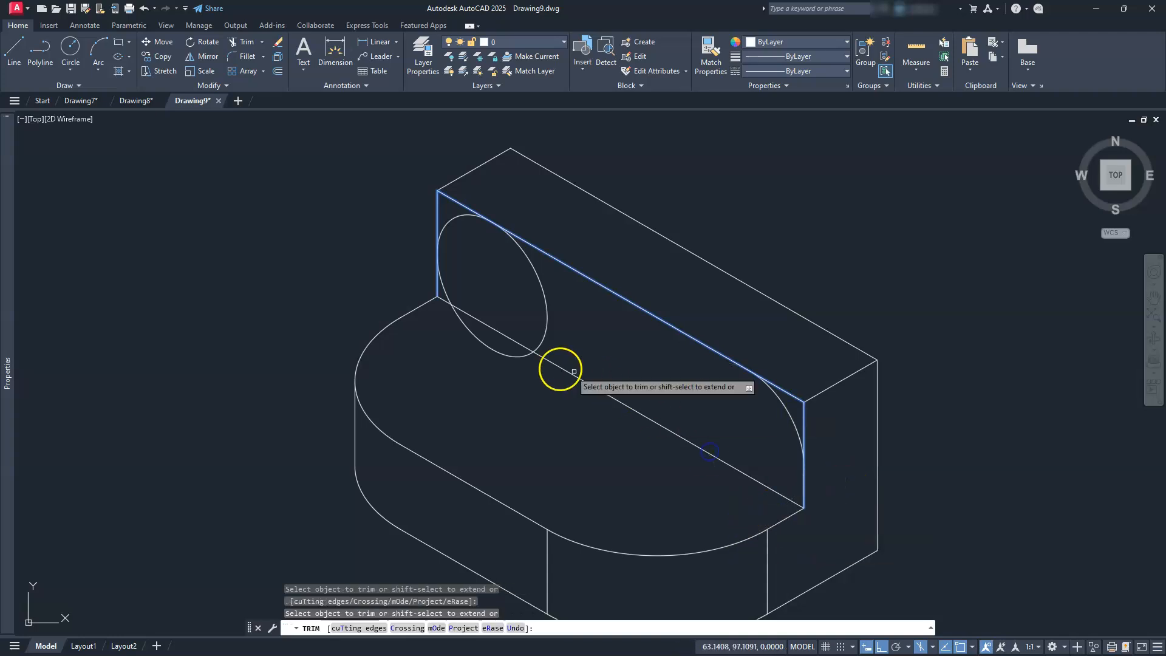
pyautogui.click(511, 354)
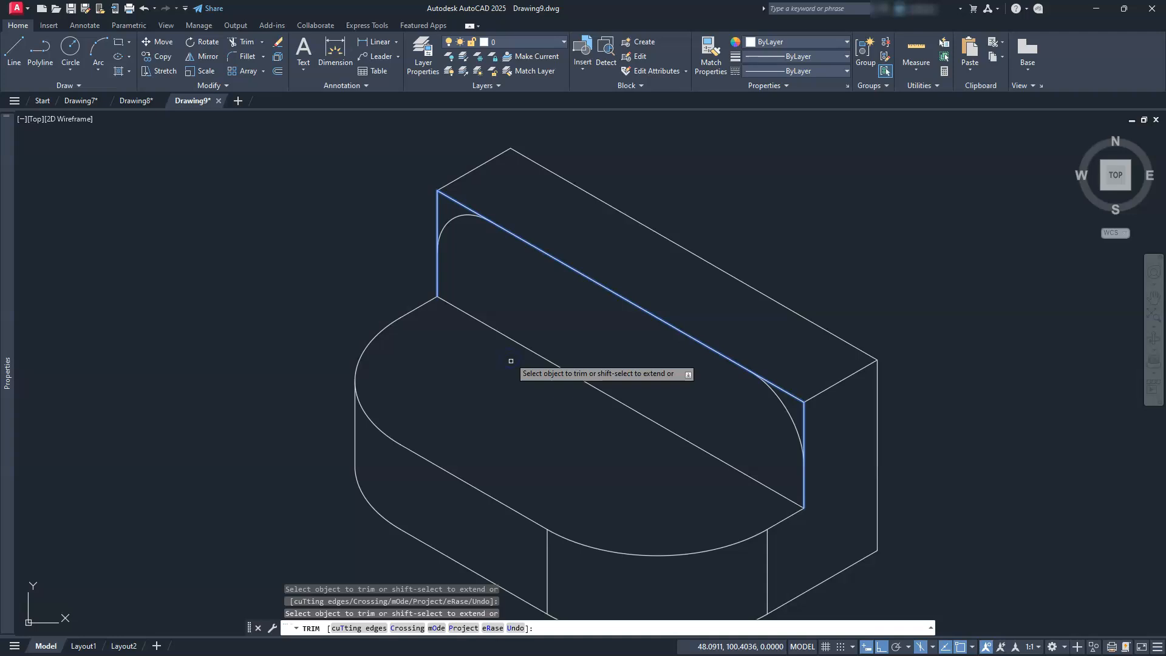
pyautogui.press('Escape')
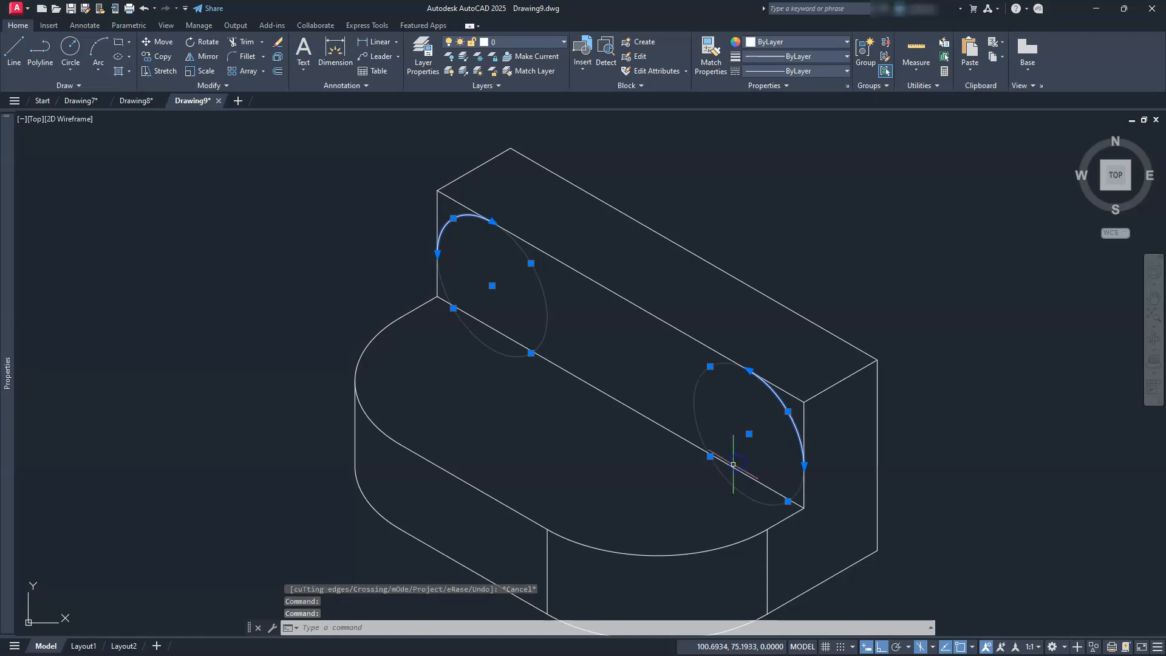
# - Copy both corner arcs from the upright's front right top corner to its back right top corner
pyautogui.click(157, 56)
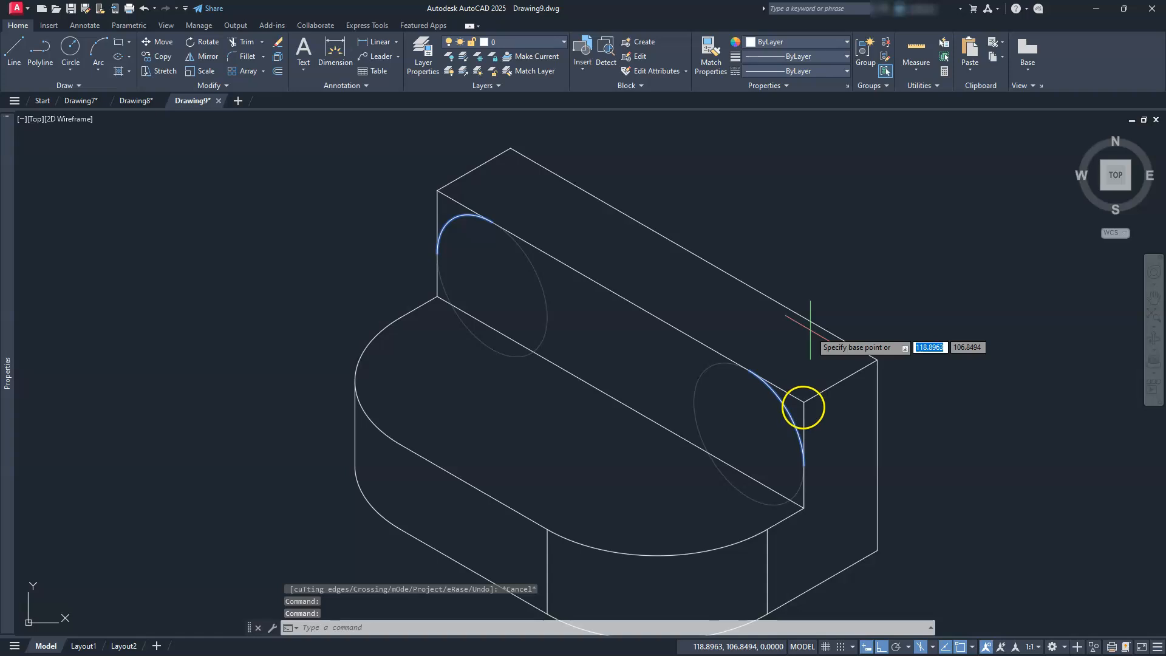
pyautogui.click(804, 403)
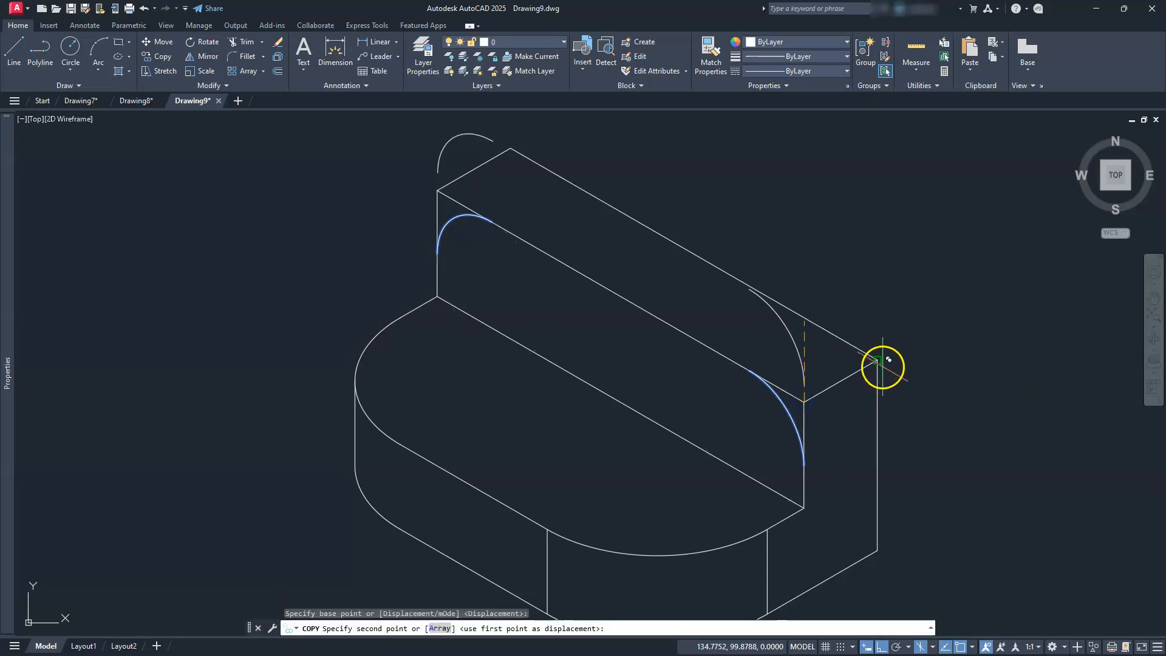
pyautogui.click(883, 367)
pyautogui.press('Escape')
pyautogui.press('Escape')
pyautogui.press('Escape')
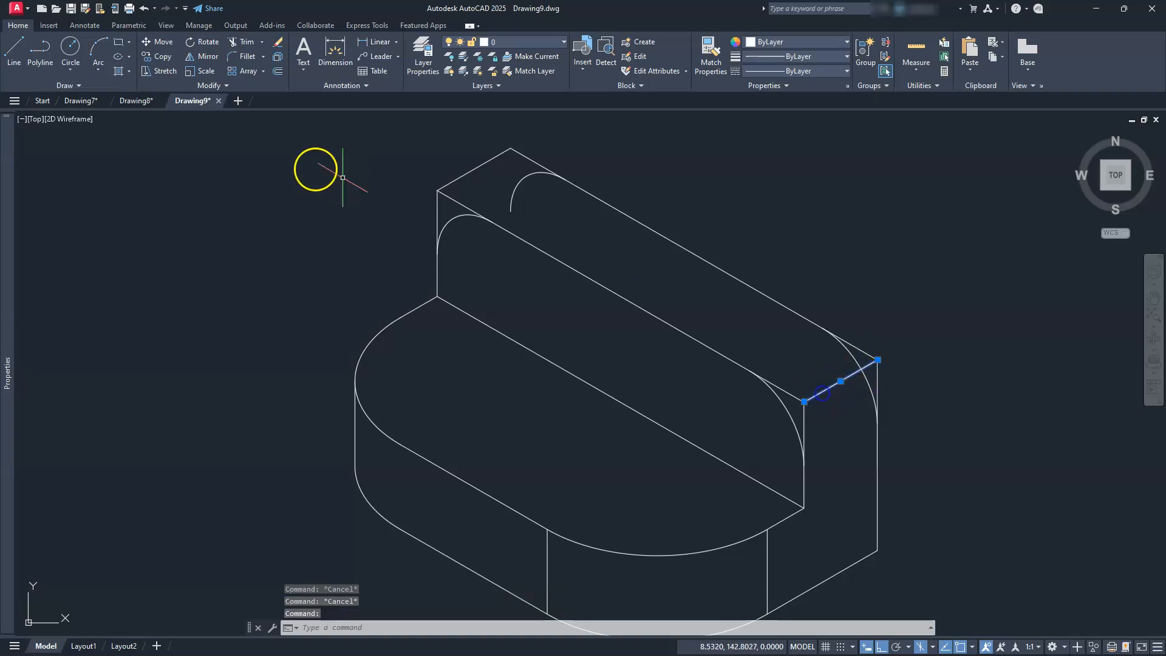
# - Copy the short slanted edge from the upright's top right corner to both ends of the front right corner arc
pyautogui.click(163, 57)
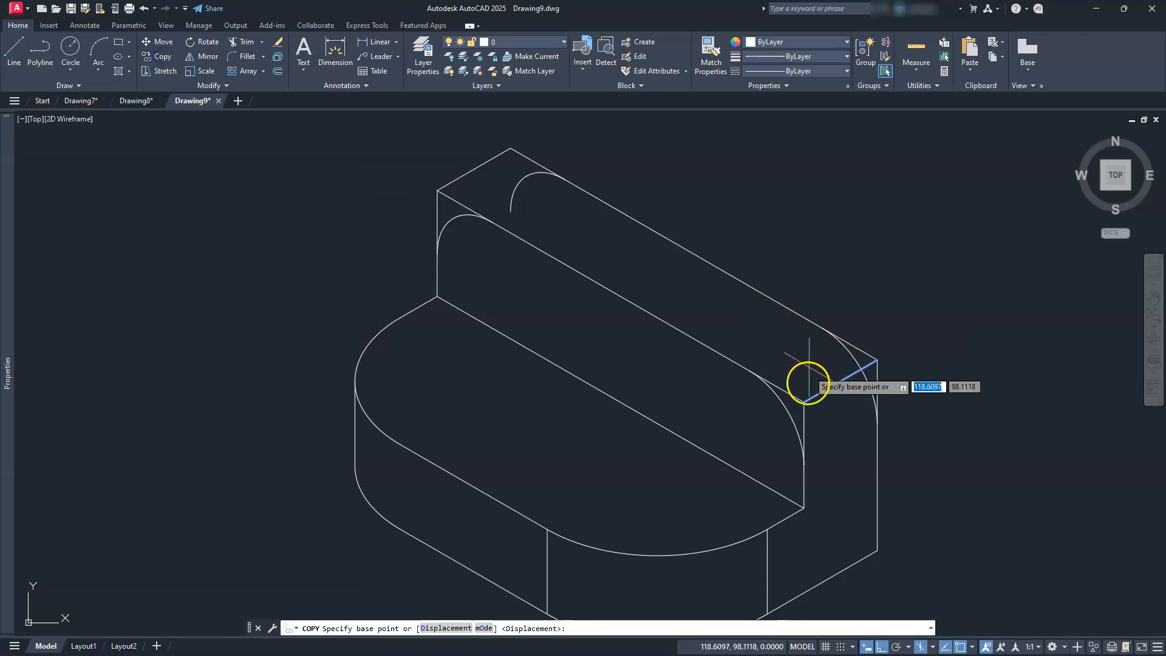
pyautogui.click(803, 401)
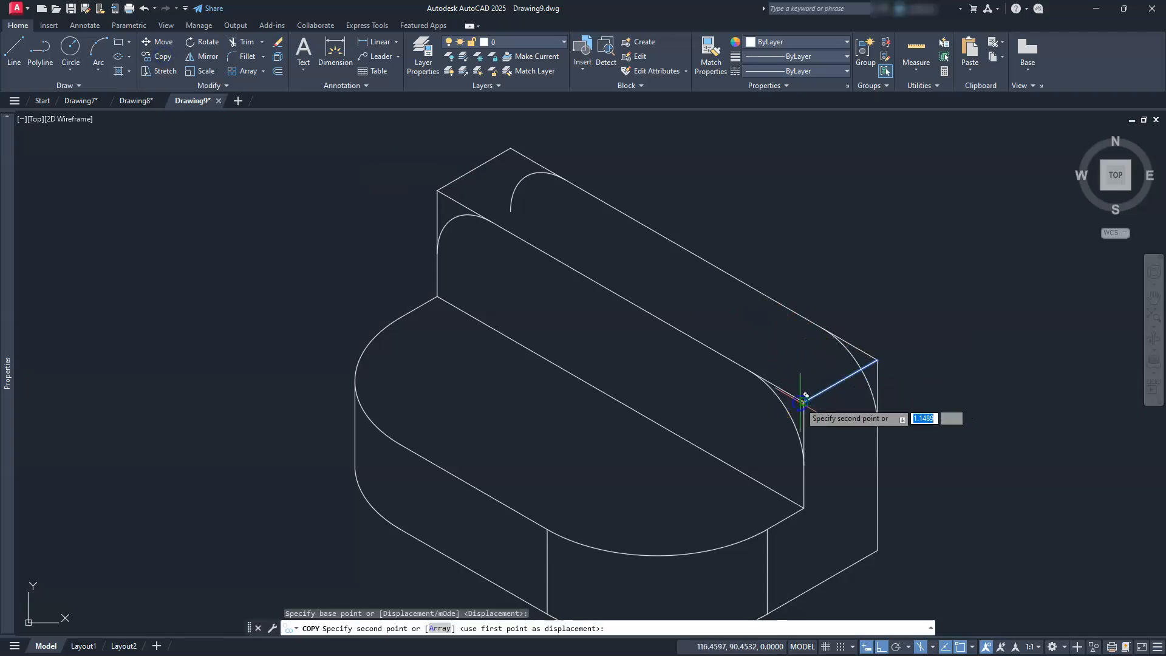
pyautogui.click(810, 459)
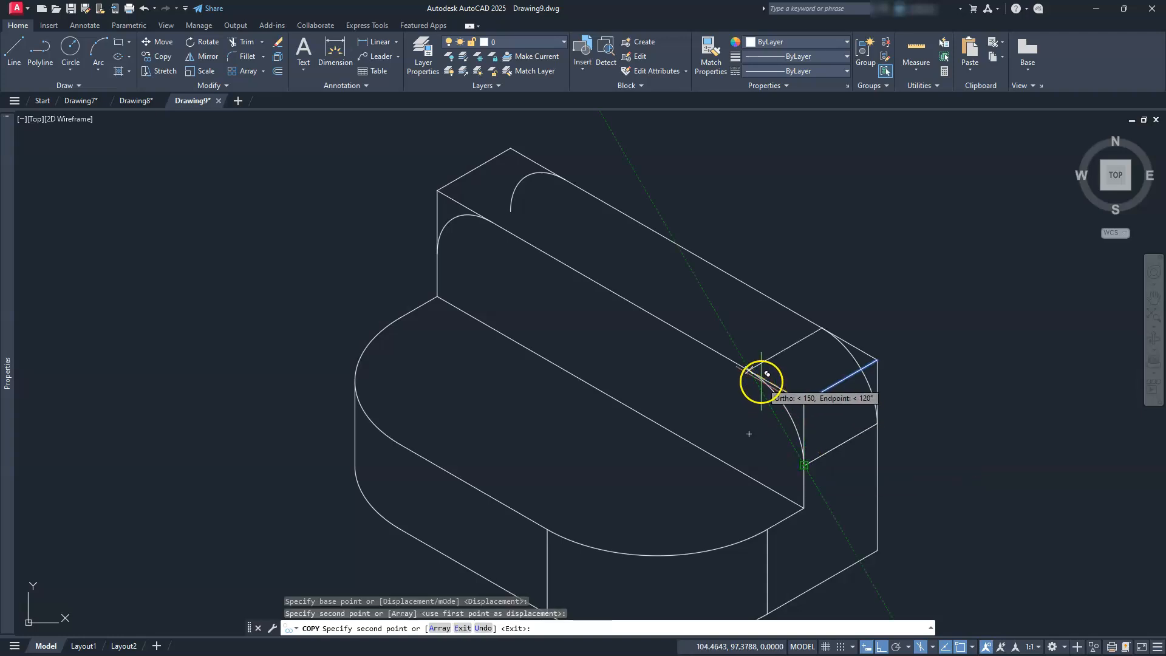
pyautogui.click(753, 364)
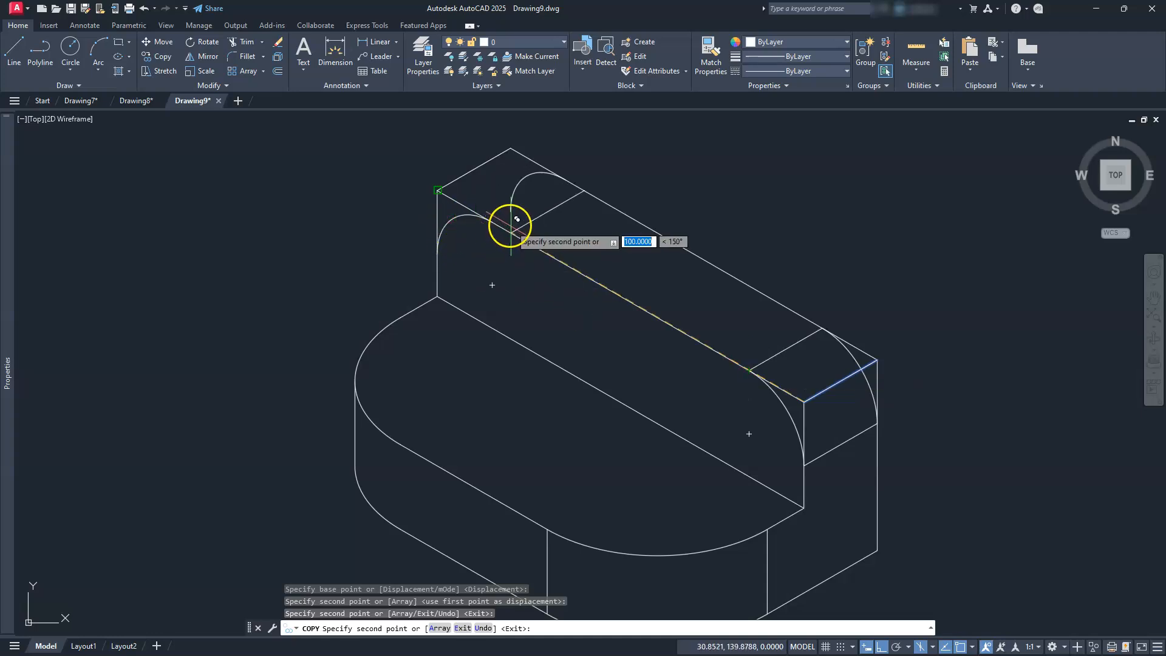
# - Copy the same slanted edge to the front left corner arc's upper end and to its outer tangent point
pyautogui.scroll(5, 511, 225)
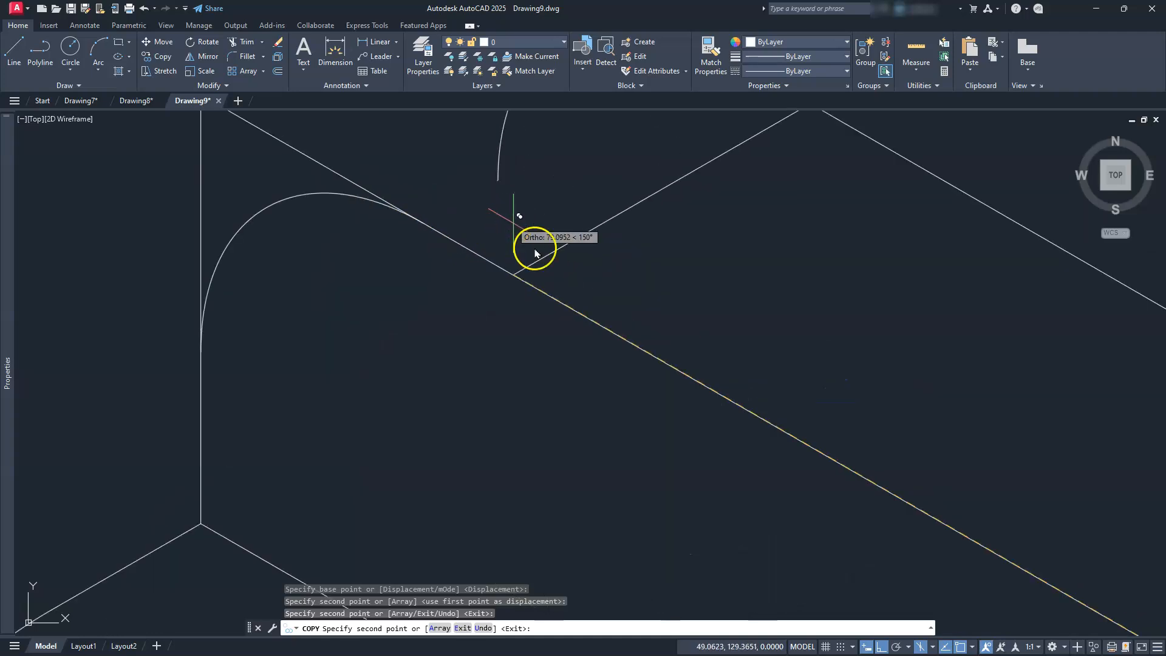
pyautogui.moveTo(776, 373)
pyautogui.mouseDown(button='middle')
pyautogui.moveTo(783, 419)
pyautogui.moveTo(936, 496)
pyautogui.mouseUp(button='middle')
pyautogui.scroll(-4, 936, 495)
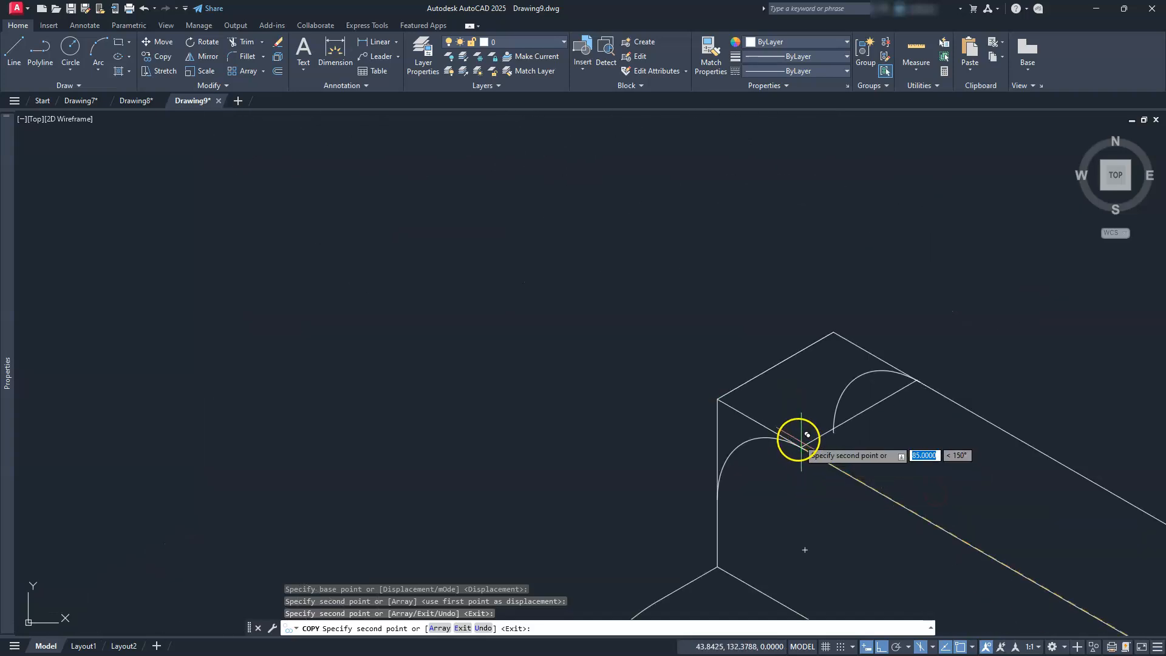
pyautogui.click(803, 435)
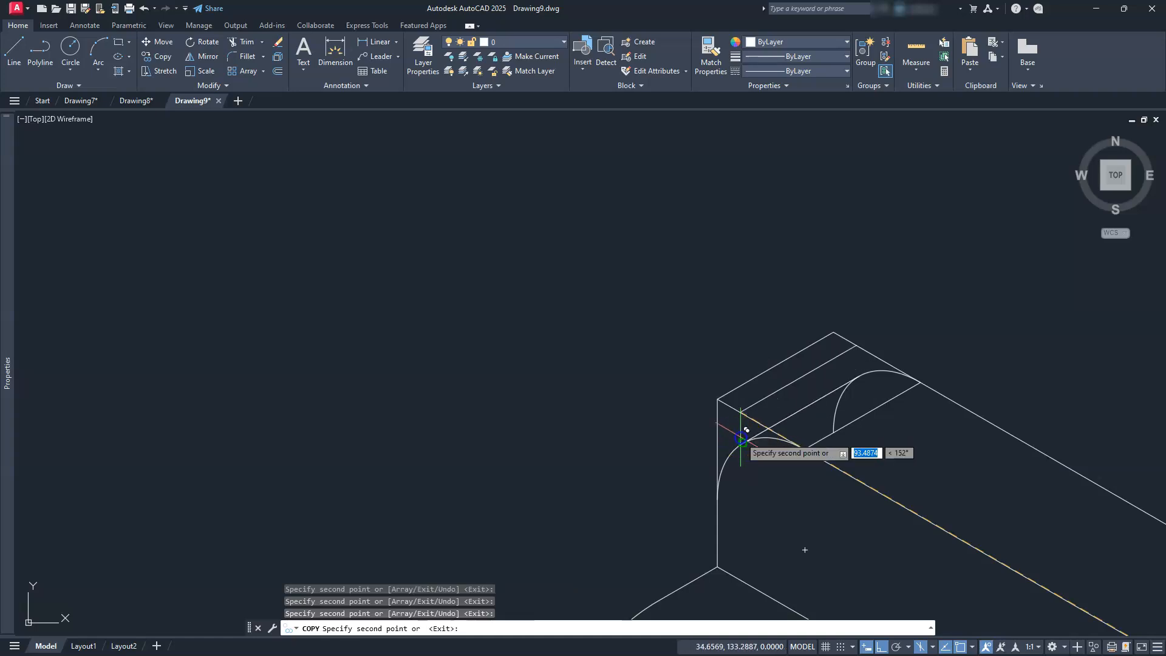
pyautogui.press('Escape')
pyautogui.press('Escape')
pyautogui.press('Escape')
pyautogui.press('Escape')
# - Trim the upright's left corner, removing the front vertical stub, the old slanted edge, the back edge overhang and the back arc's hidden part
pyautogui.scroll(-2, 812, 449)
pyautogui.moveTo(867, 483); pyautogui.dragTo(696, 330, button='middle')
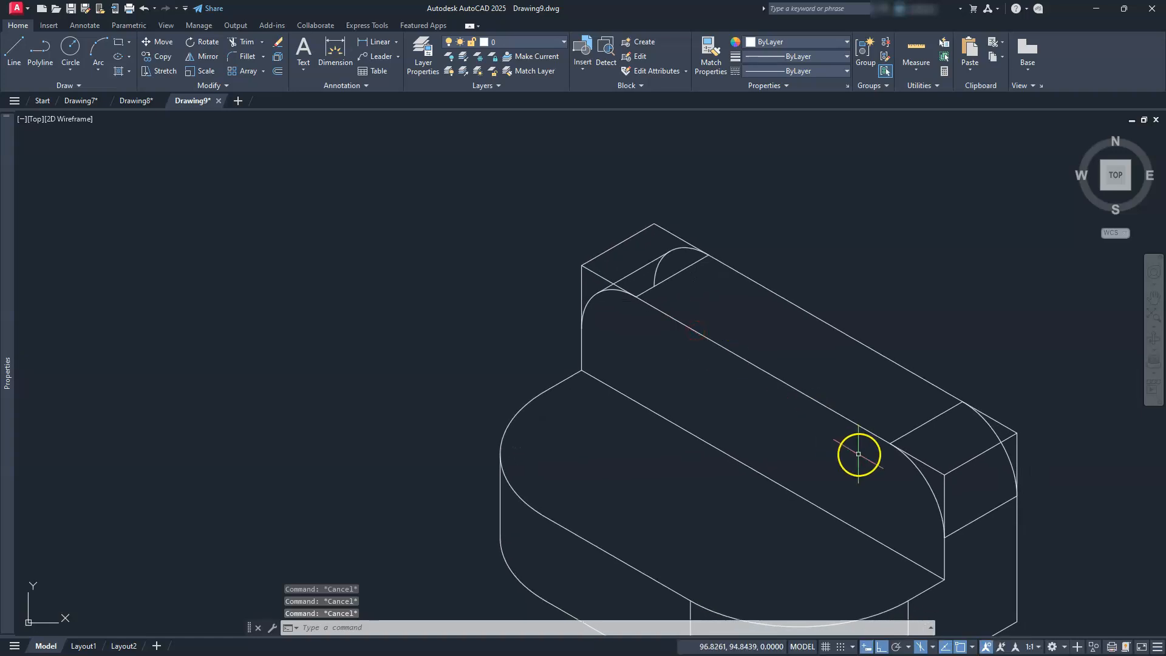
pyautogui.moveTo(901, 455); pyautogui.dragTo(758, 395, button='middle')
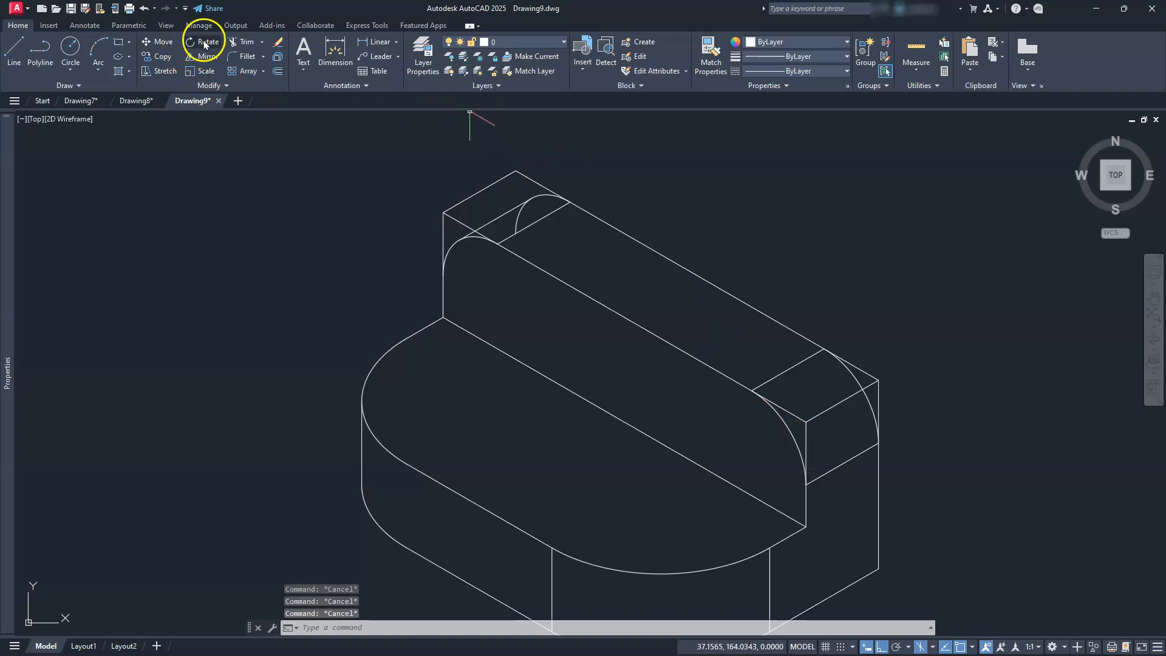
pyautogui.click(245, 42)
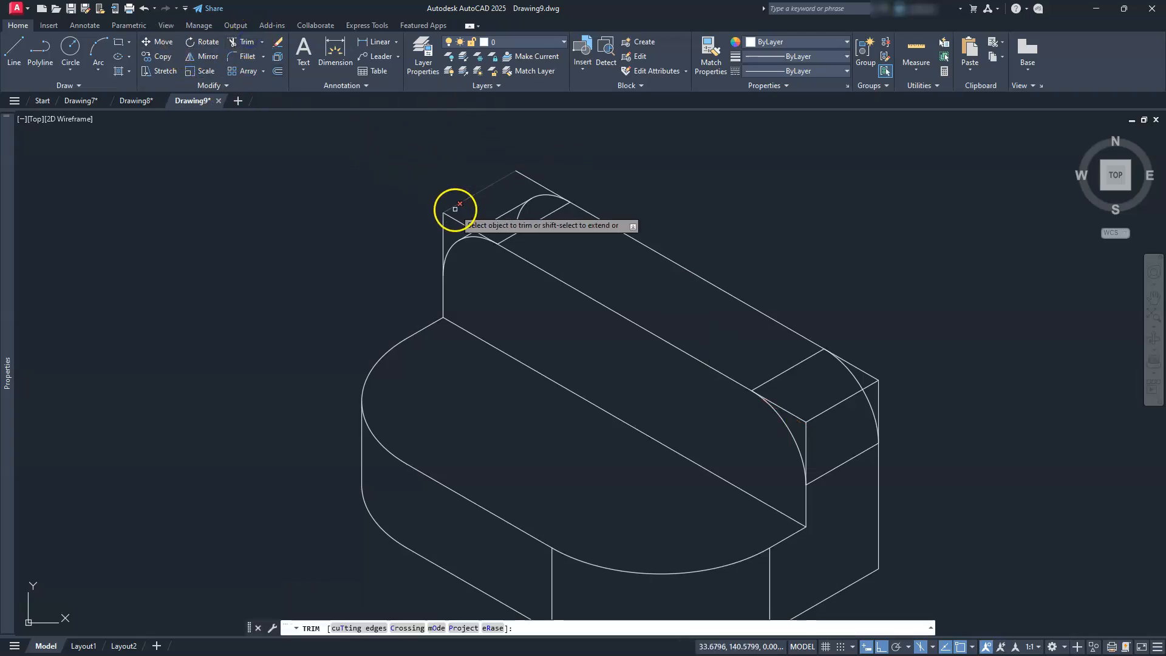
pyautogui.scroll(4, 450, 204)
pyautogui.moveTo(444, 269); pyautogui.dragTo(570, 362, button='middle')
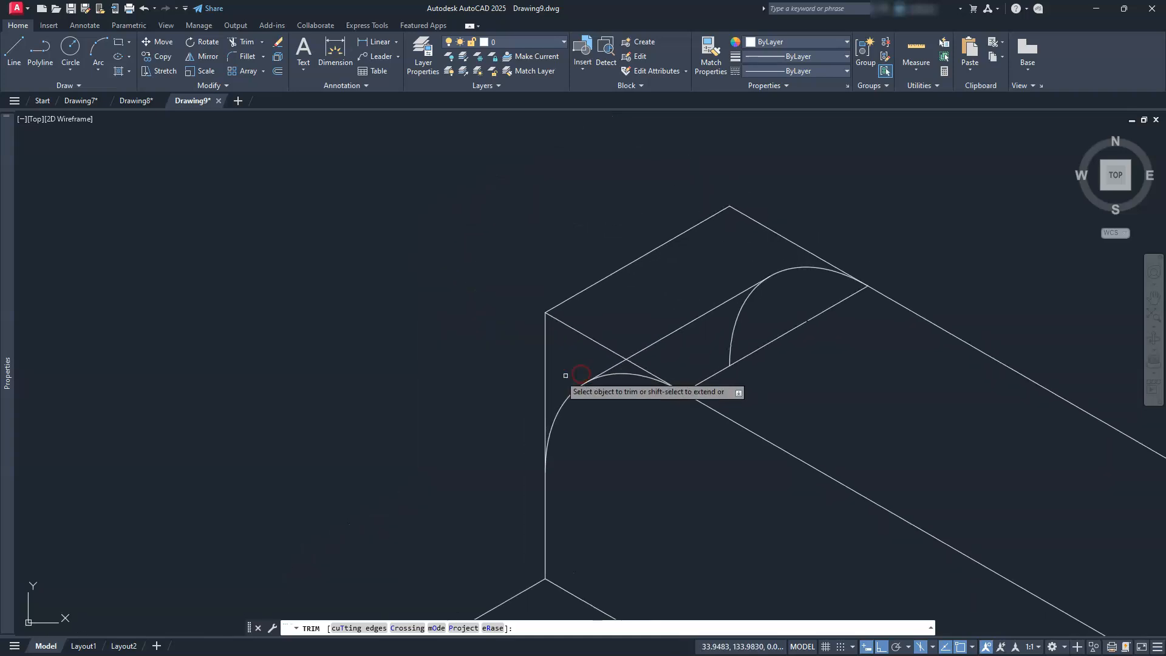
pyautogui.click(544, 355)
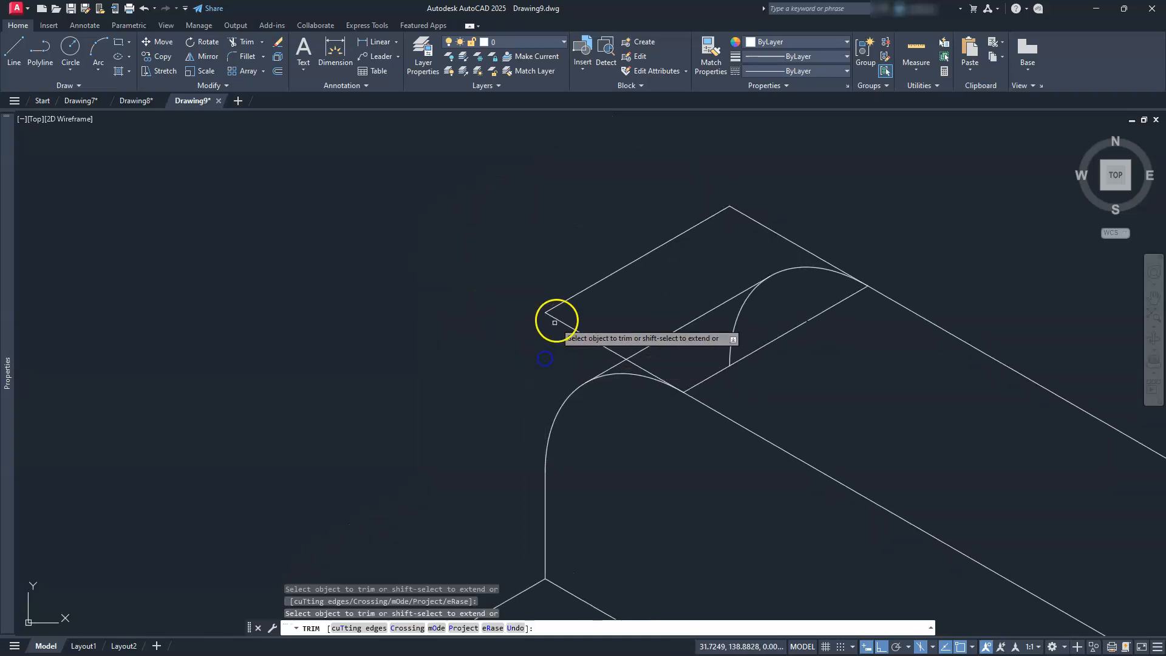
pyautogui.click(561, 304)
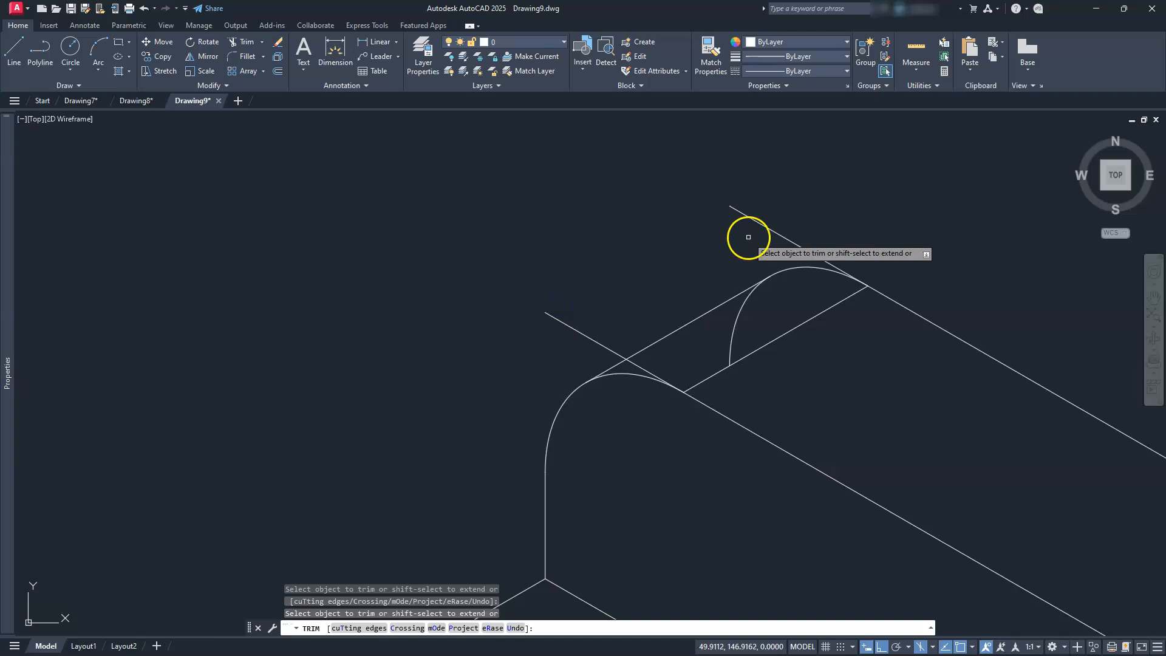
pyautogui.click(782, 236)
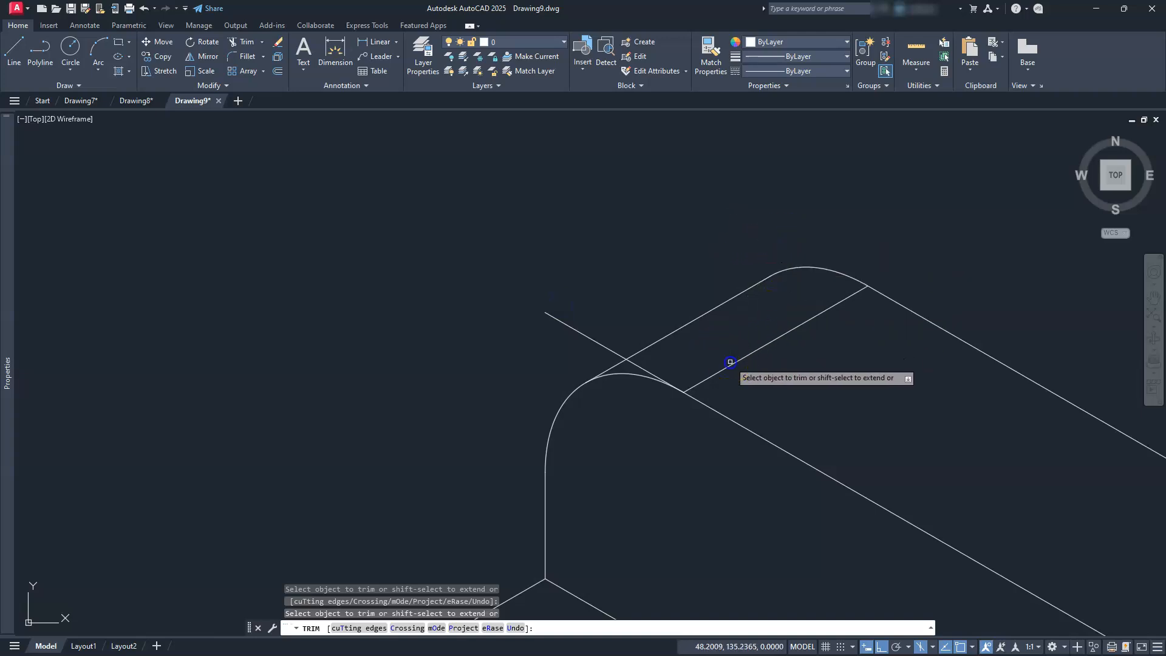
# - Trim the upright's right corner, removing the vertical stubs, the back top edge overhang and the old slanted edge beyond the corner arcs
pyautogui.scroll(-1, 708, 334)
pyautogui.scroll(-1, 672, 325)
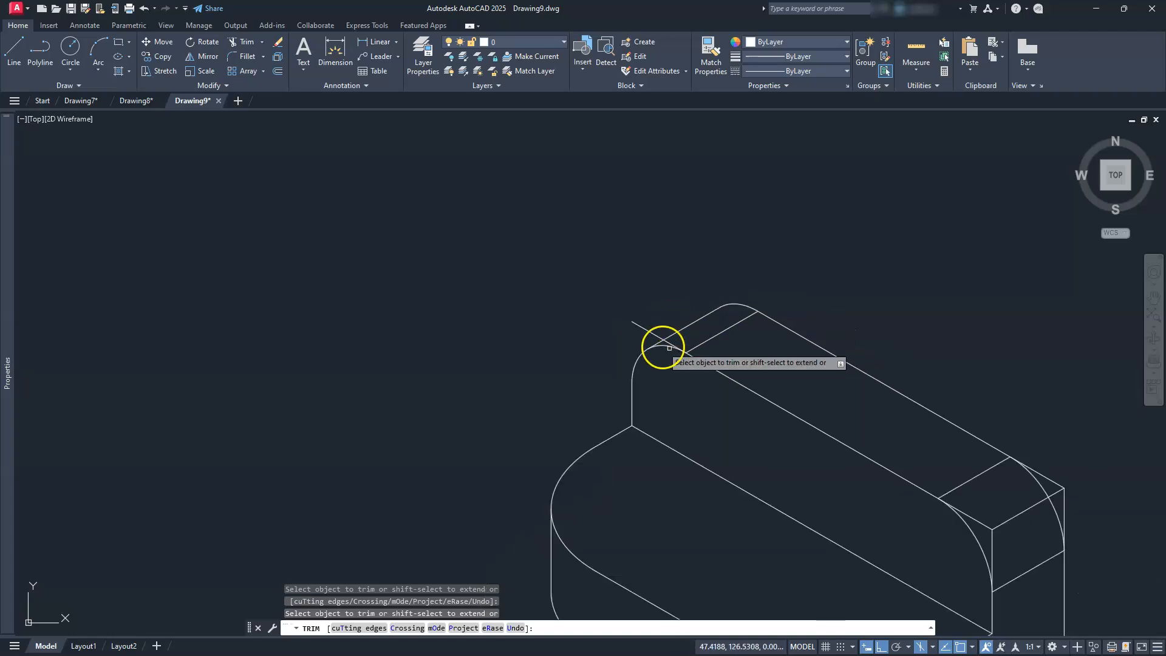
pyautogui.moveTo(903, 529)
pyautogui.mouseDown(button='middle')
pyautogui.moveTo(682, 373)
pyautogui.moveTo(624, 364)
pyautogui.mouseUp(button='middle')
pyautogui.scroll(1, 624, 365)
pyautogui.scroll(1, 768, 403)
pyautogui.moveTo(768, 403); pyautogui.dragTo(628, 390, button='middle')
pyautogui.click(615, 378)
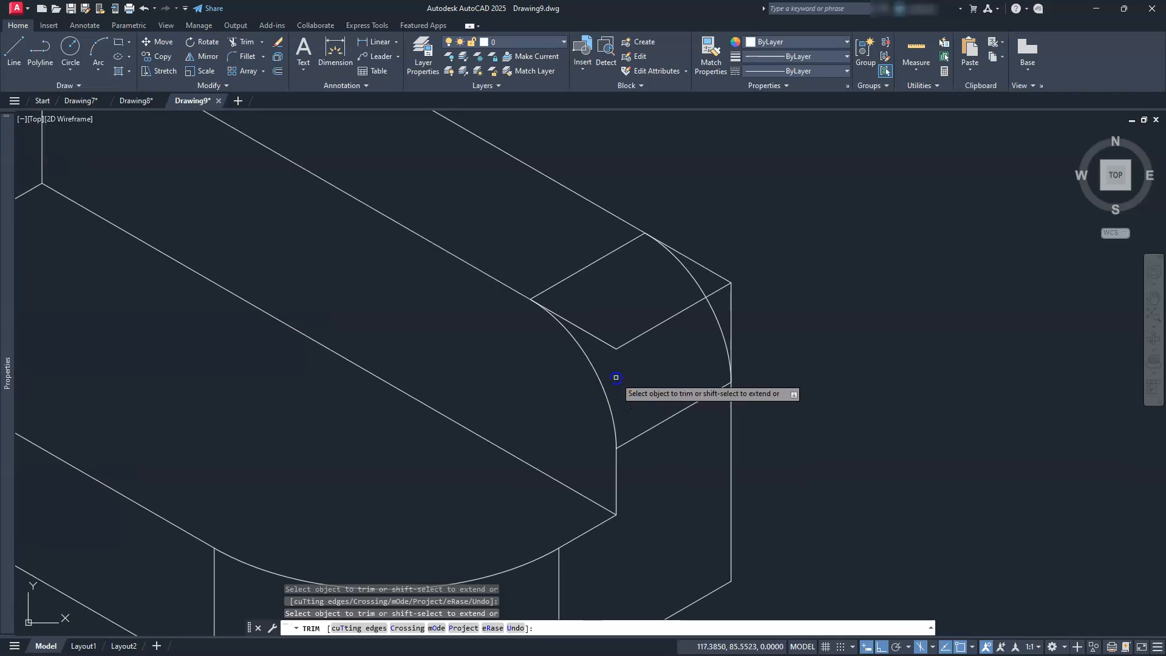
pyautogui.click(638, 320)
pyautogui.click(711, 271)
pyautogui.click(730, 304)
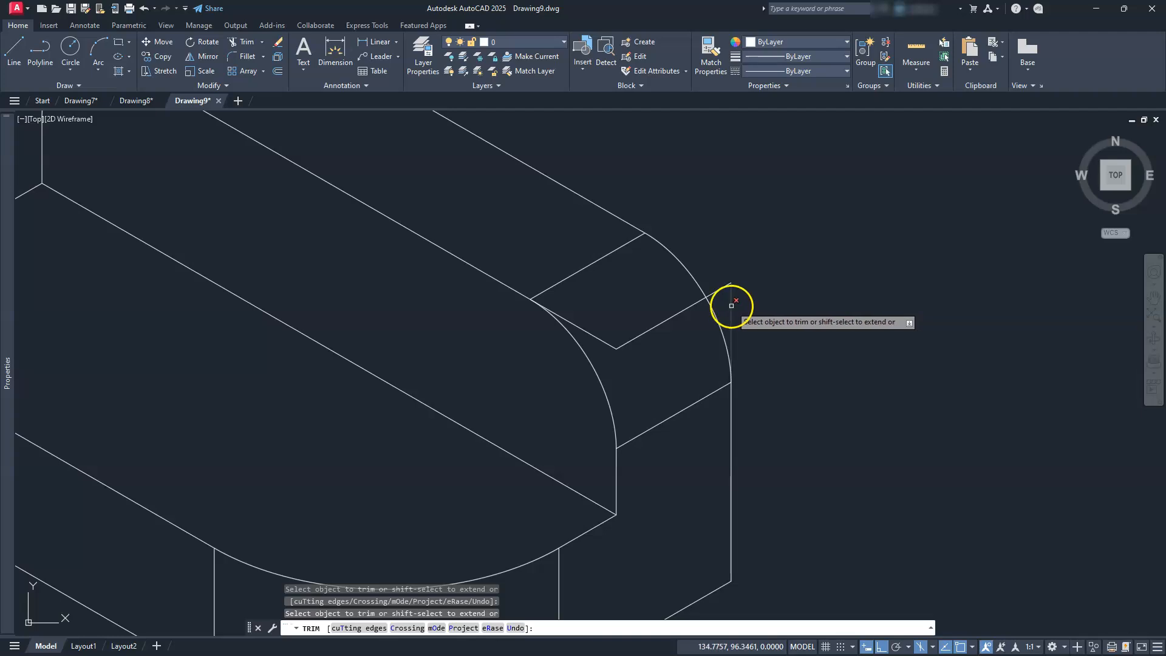
pyautogui.click(727, 286)
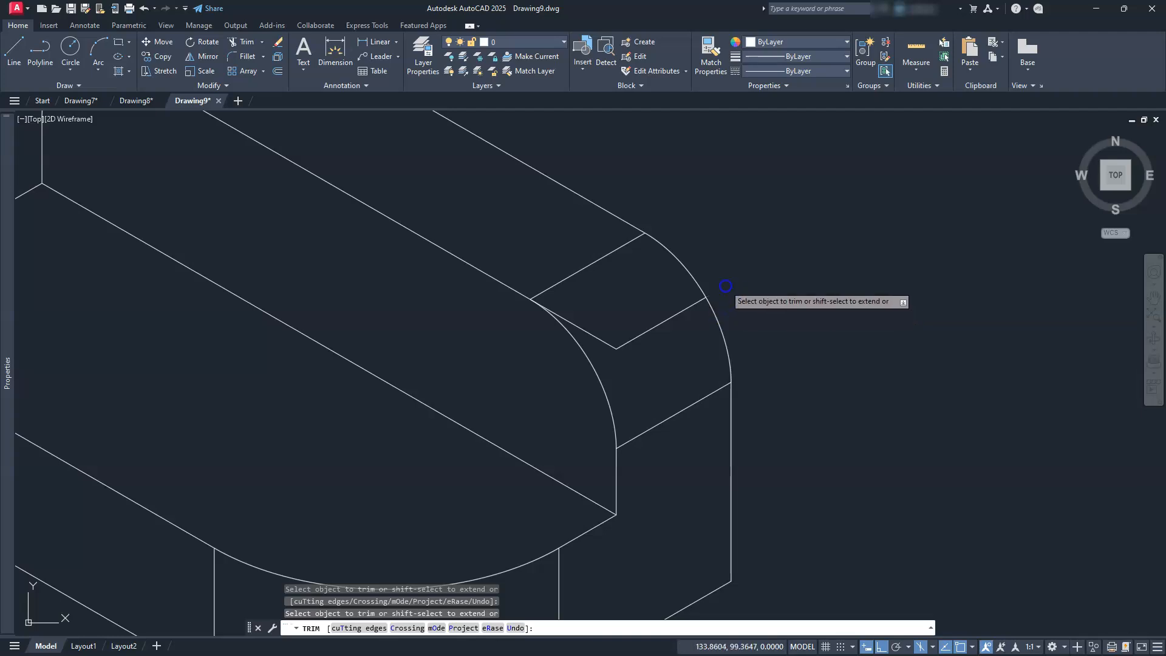
pyautogui.click(681, 311)
pyautogui.scroll(-4, 662, 389)
pyautogui.moveTo(640, 376); pyautogui.dragTo(727, 381, button='middle')
pyautogui.scroll(3, 672, 412)
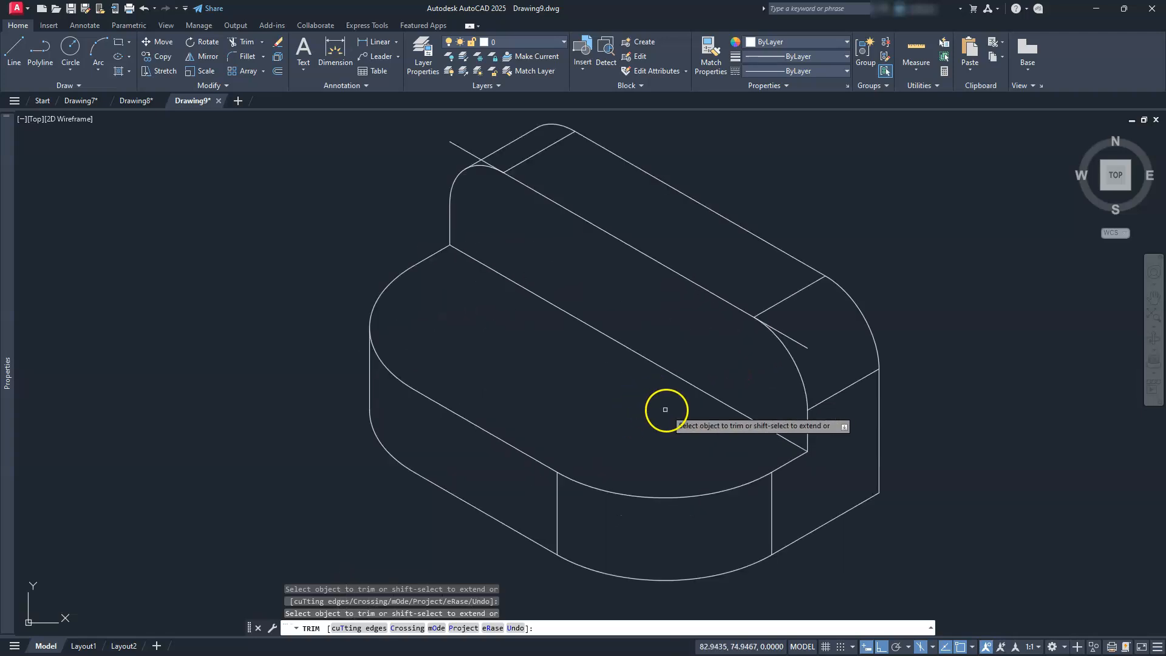
pyautogui.scroll(1, 634, 437)
pyautogui.press('Escape')
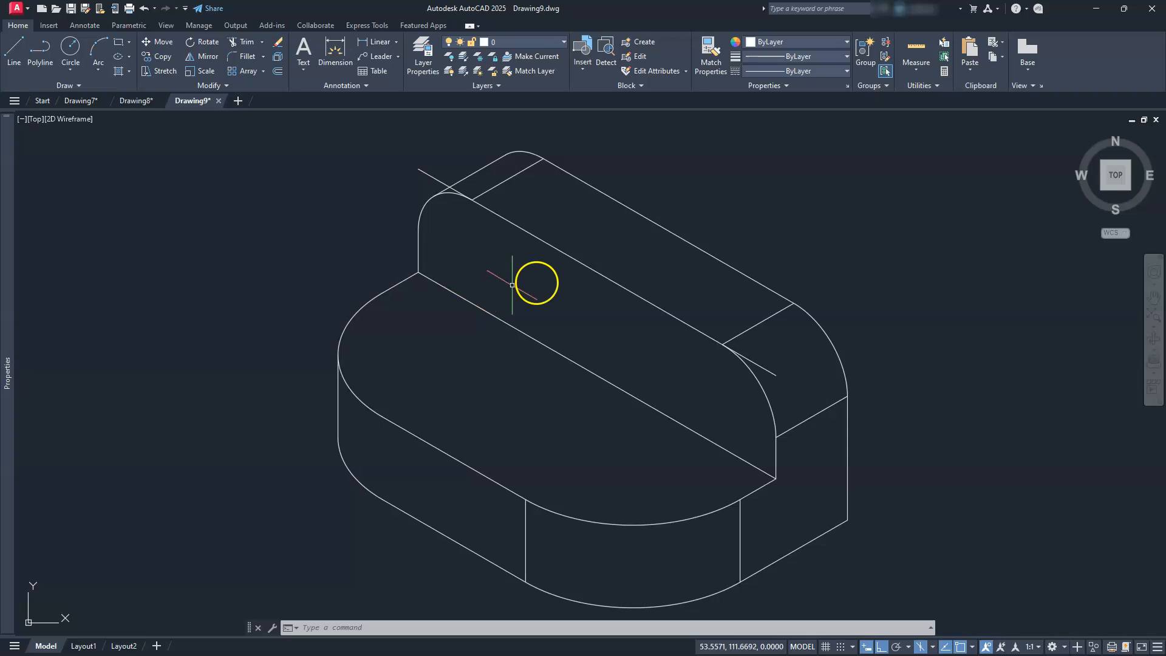
# - Draw an isocircle of radius 25 centred on the midpoint of the upright's long front top edge
pyautogui.click(595, 272)
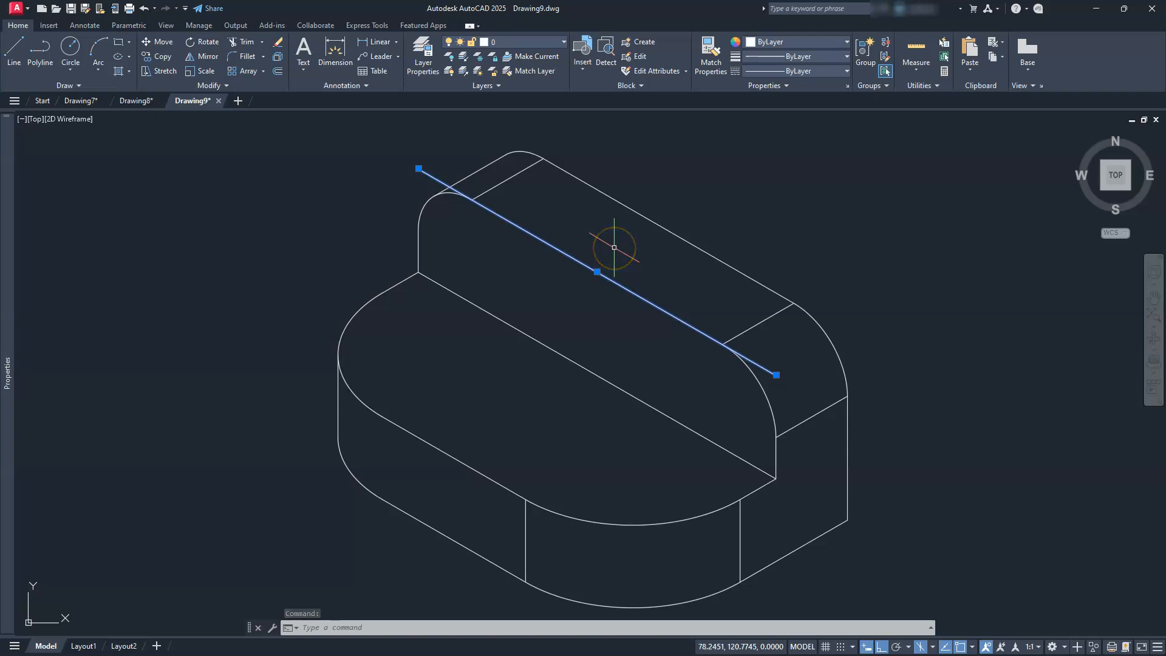
pyautogui.press('Escape')
pyautogui.press('Escape')
pyautogui.write('e')
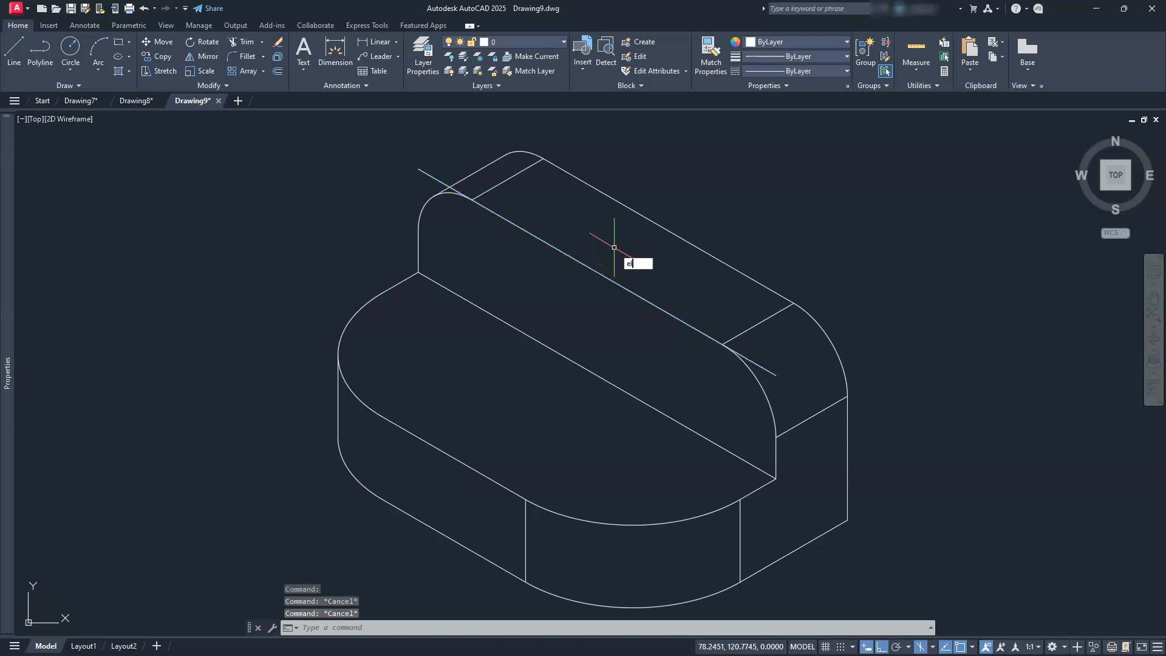
pyautogui.write('l')
pyautogui.press('Return')
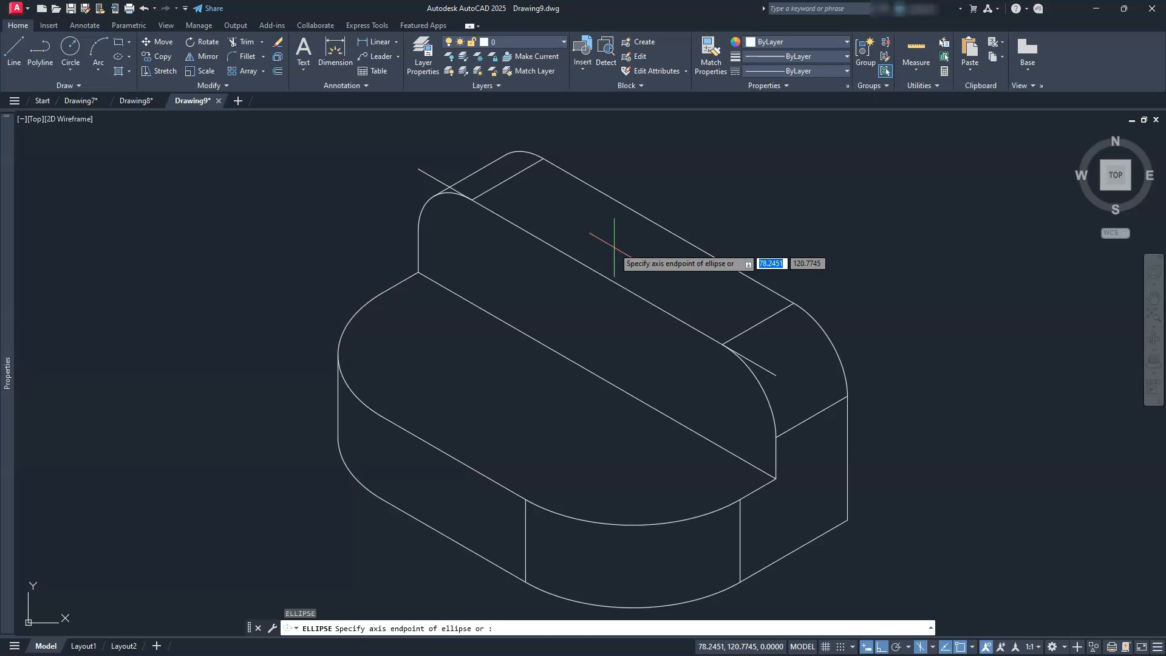
pyautogui.write('i')
pyautogui.press('Return')
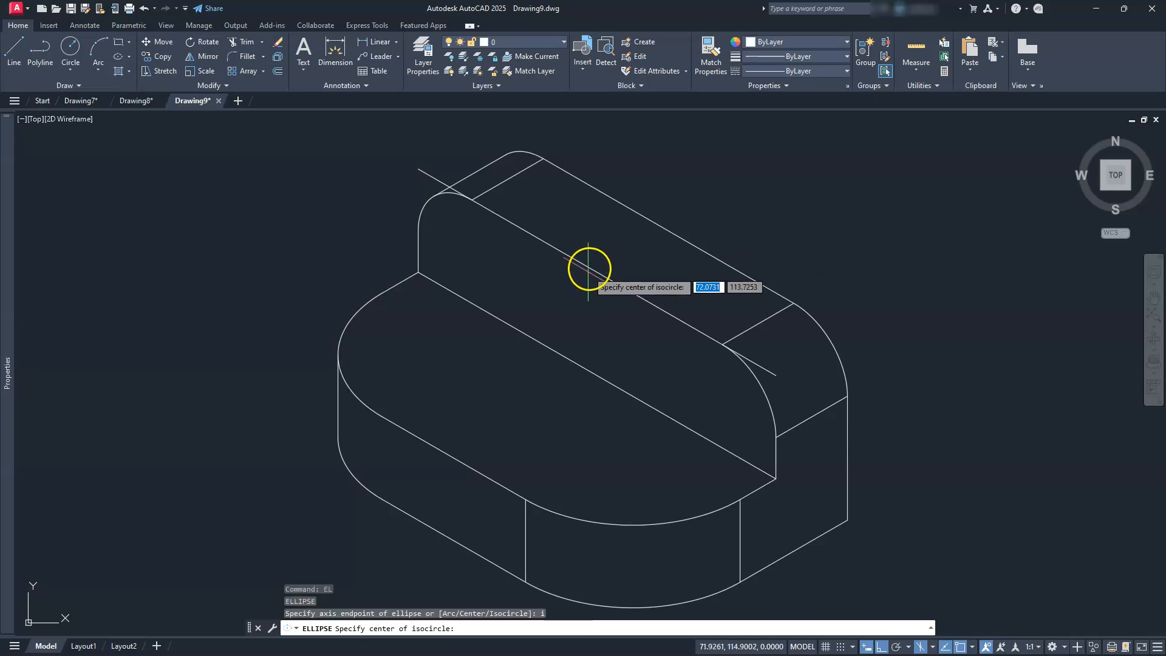
pyautogui.click(597, 271)
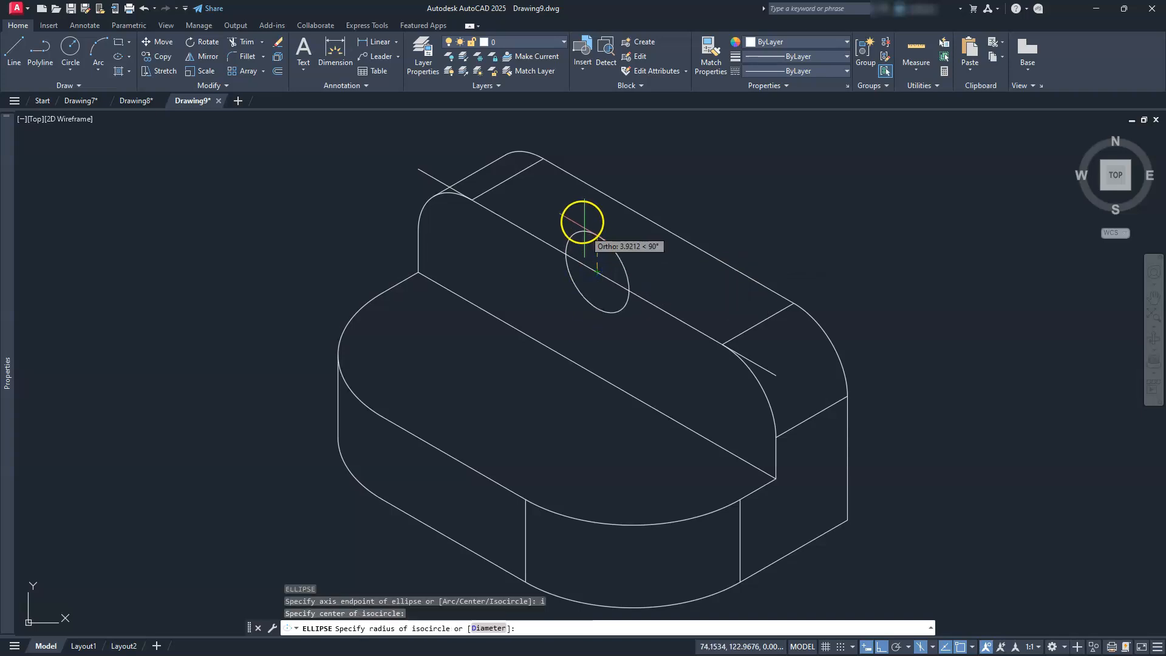
pyautogui.write('25')
pyautogui.press('Return')
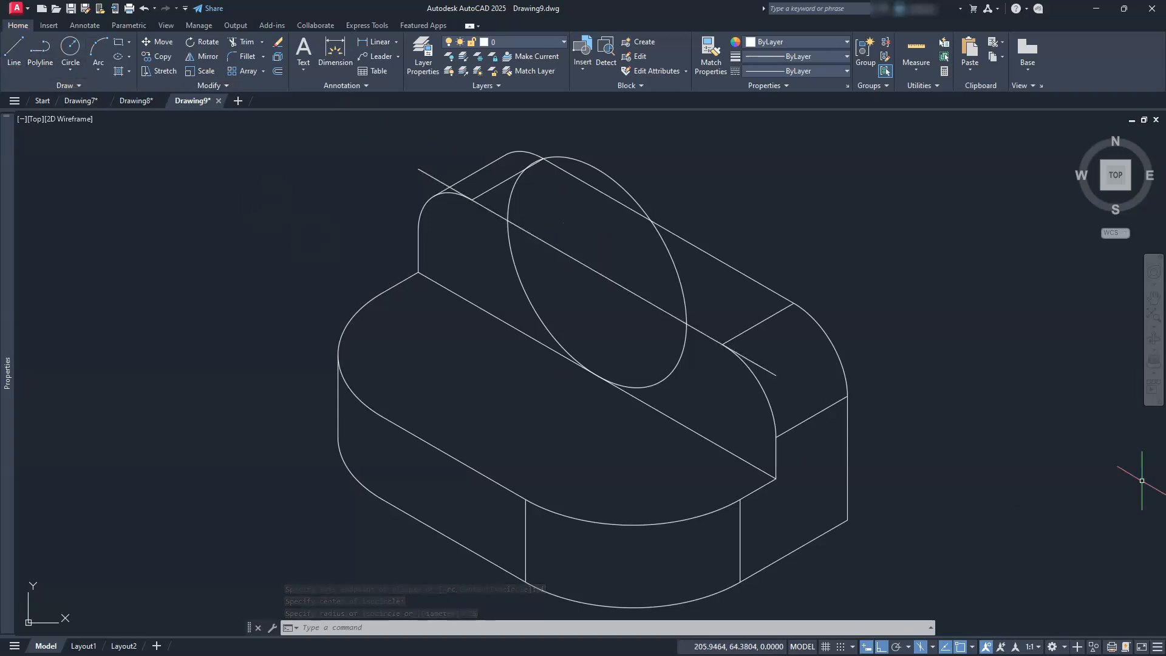
# - Draw a concentric isocircle of diameter 40 at the midpoint of the upright's front top edge
pyautogui.write('el')
pyautogui.press('Return')
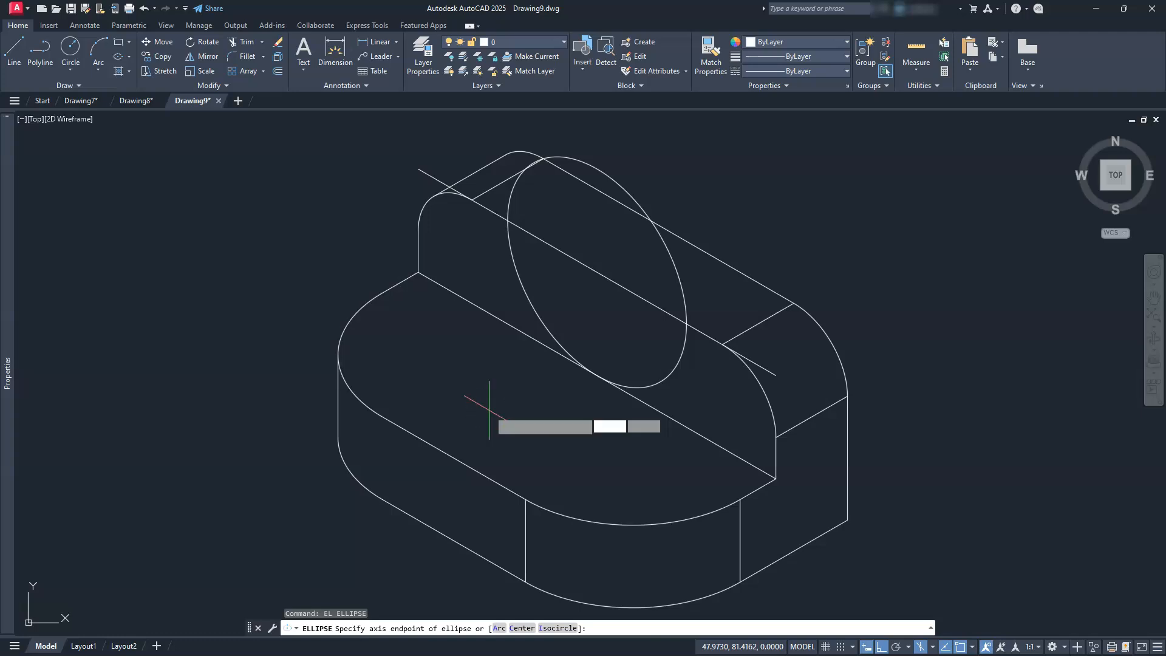
pyautogui.press('Return')
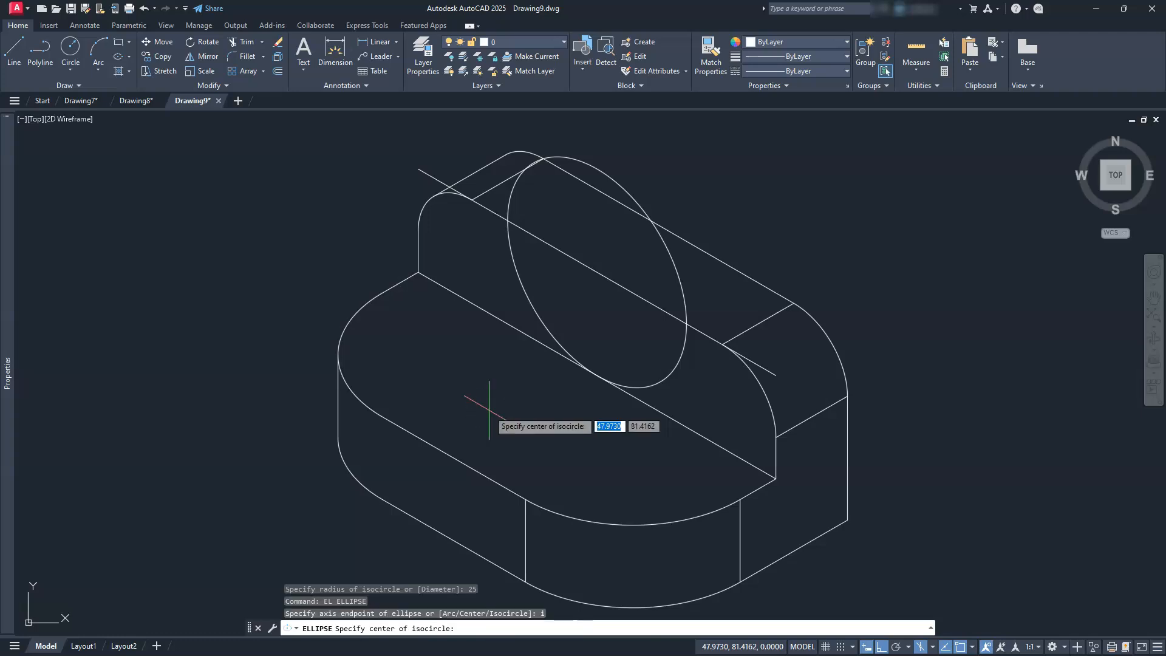
pyautogui.click(598, 272)
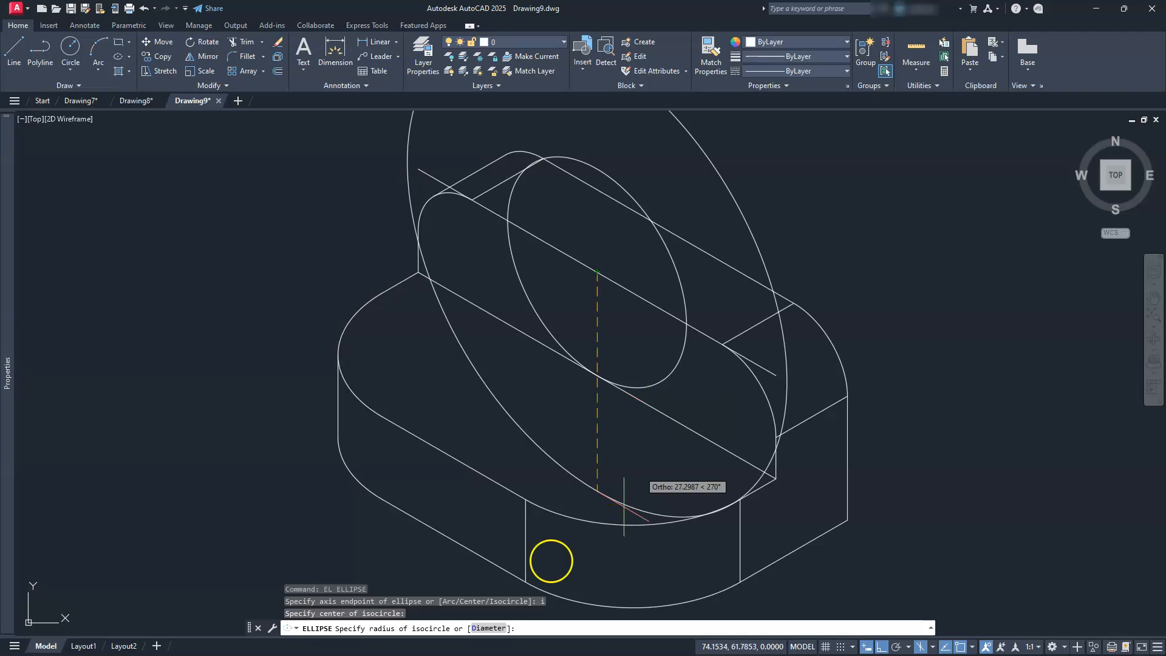
pyautogui.click(490, 627)
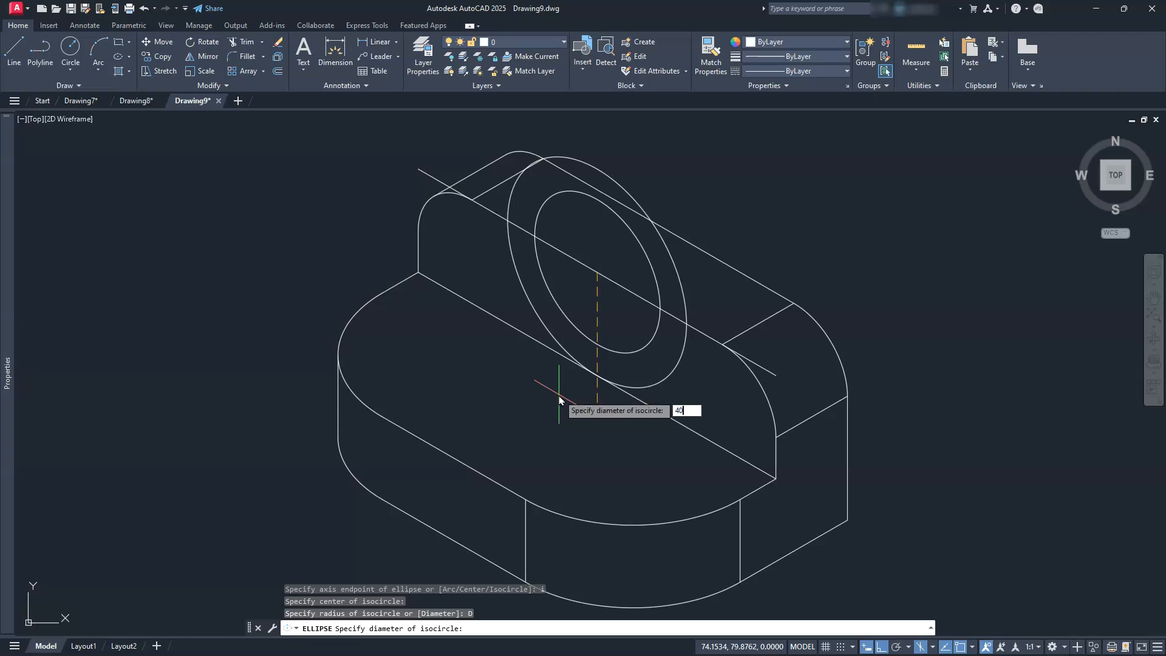
pyautogui.press('Return')
pyautogui.moveTo(546, 146)
pyautogui.mouseDown(button='middle')
pyautogui.moveTo(512, 219)
pyautogui.moveTo(453, 235)
pyautogui.mouseUp(button='middle')
pyautogui.press('Escape')
pyautogui.press('Escape')
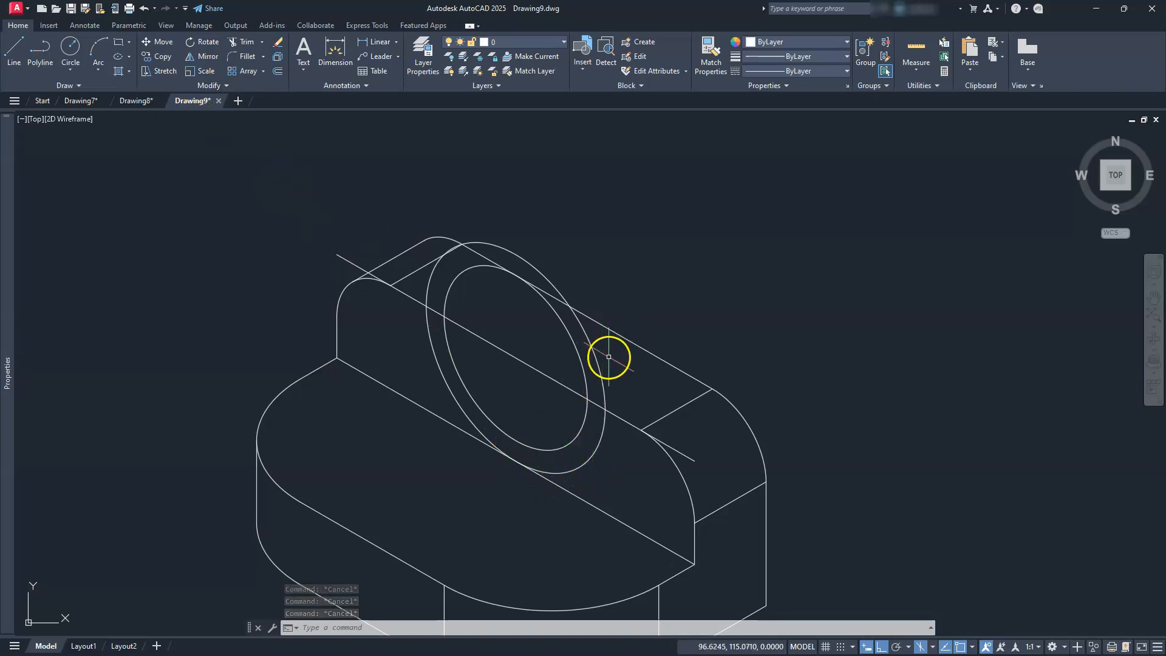
# - Copy both isocircles to the upright's back face, from the front right arc's lower end to the back arc's lower end
pyautogui.click(608, 357)
pyautogui.click(560, 359)
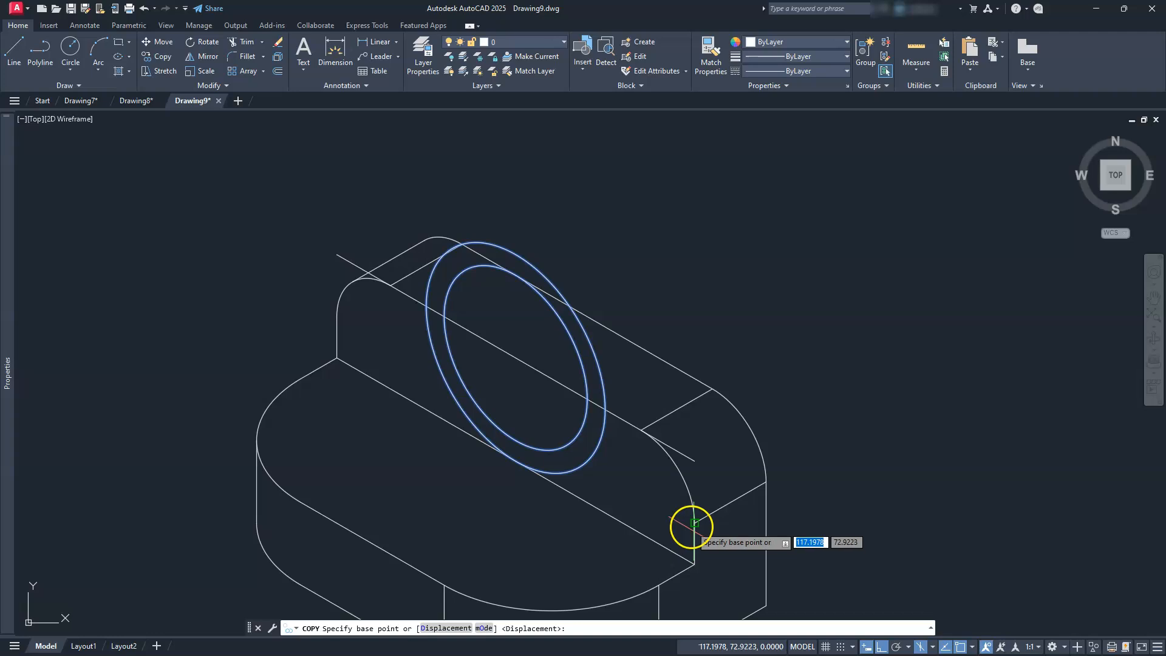
pyautogui.click(694, 523)
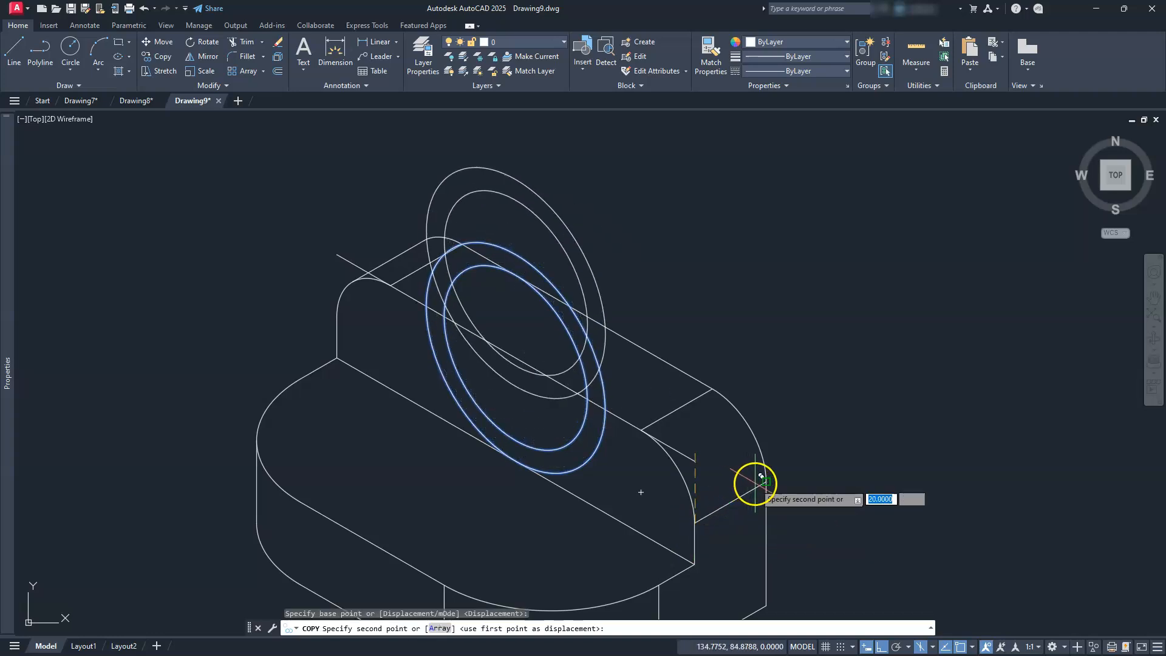
pyautogui.click(761, 477)
pyautogui.press('Escape')
pyautogui.press('Escape')
pyautogui.press('Escape')
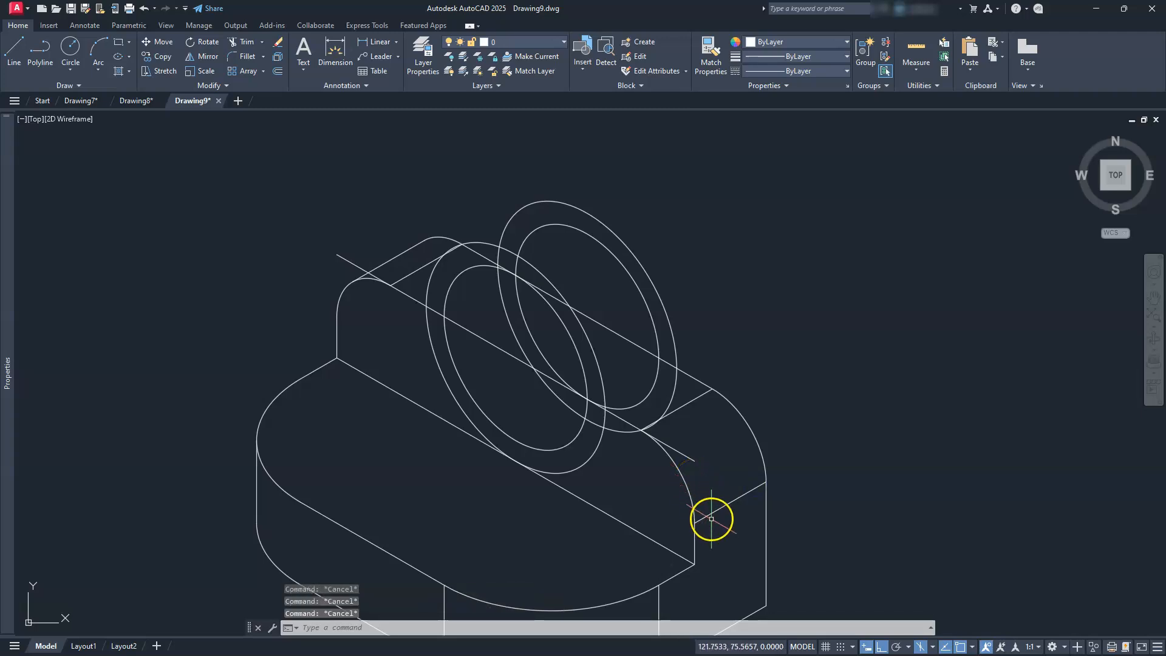
# - Copy the upright's short slanted edge from the front right arc's lower end to the outer front isocircle's upper left side as a tangent
pyautogui.click(159, 58)
pyautogui.press('Escape')
pyautogui.press('space')
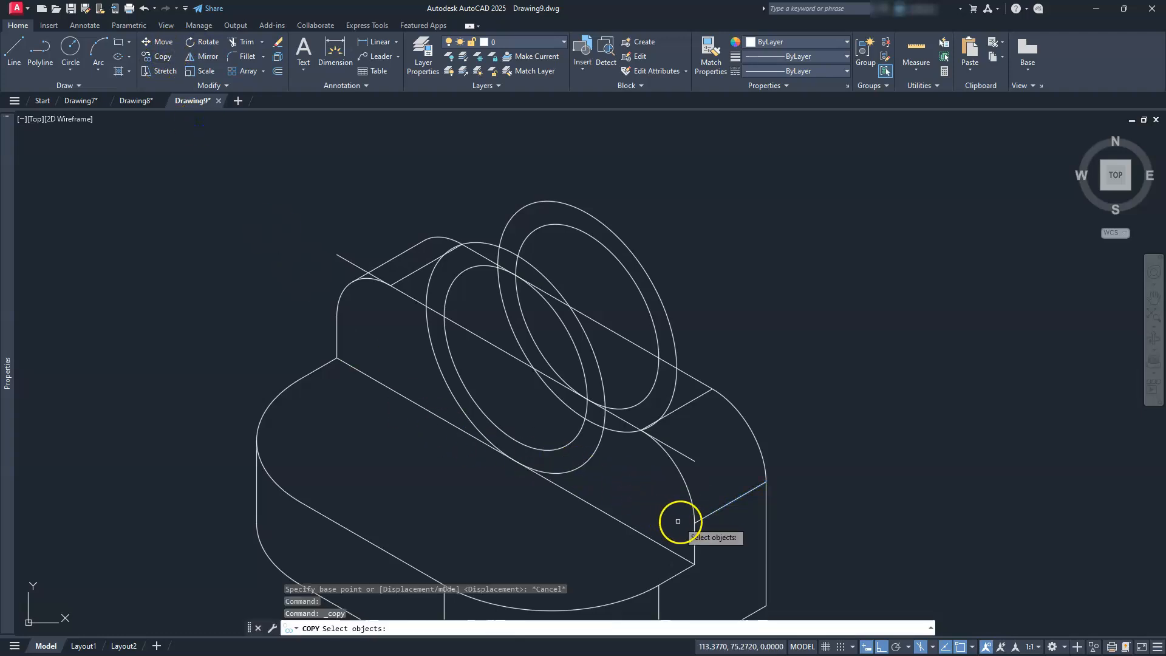
pyautogui.click(706, 520)
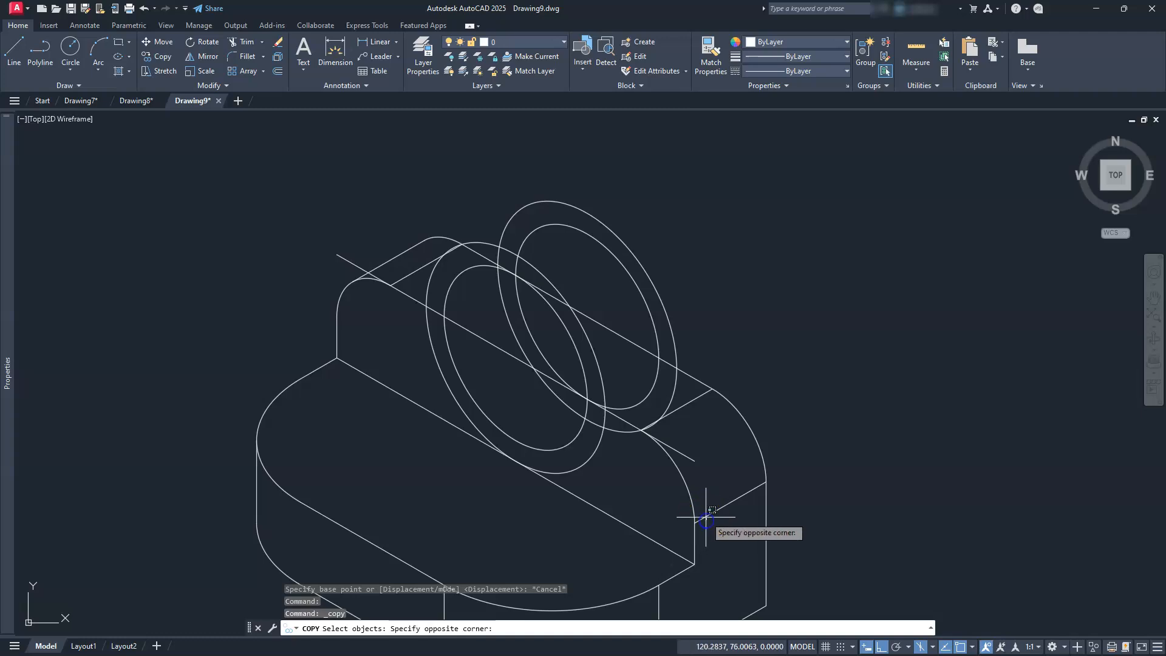
pyautogui.click(702, 507)
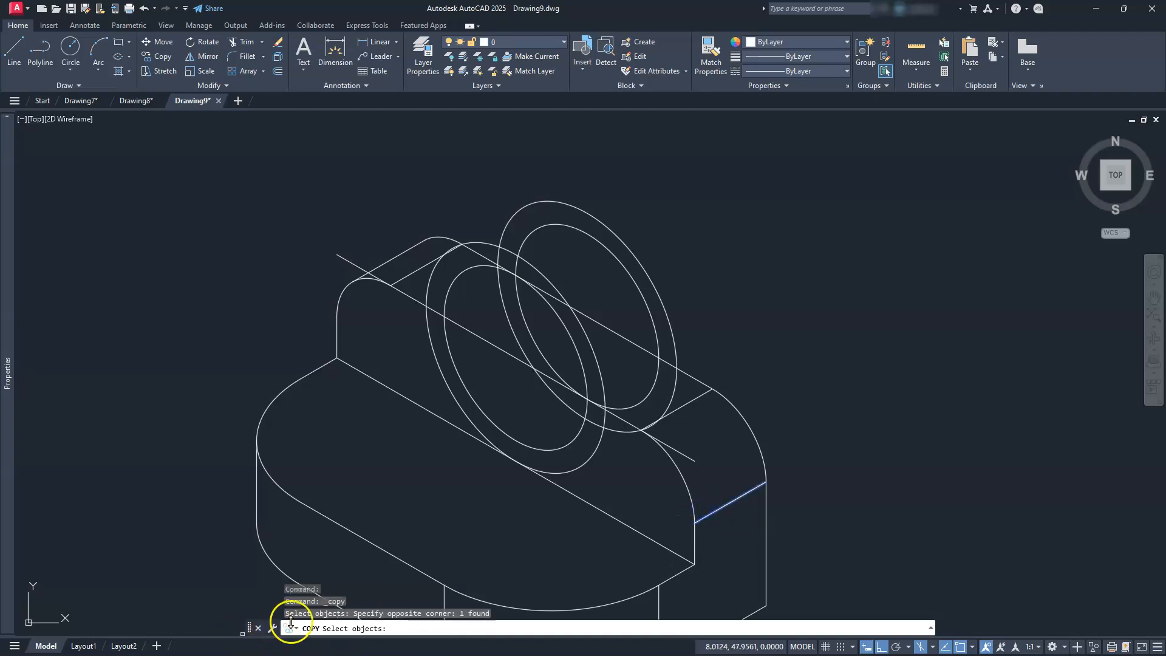
pyautogui.press('Return')
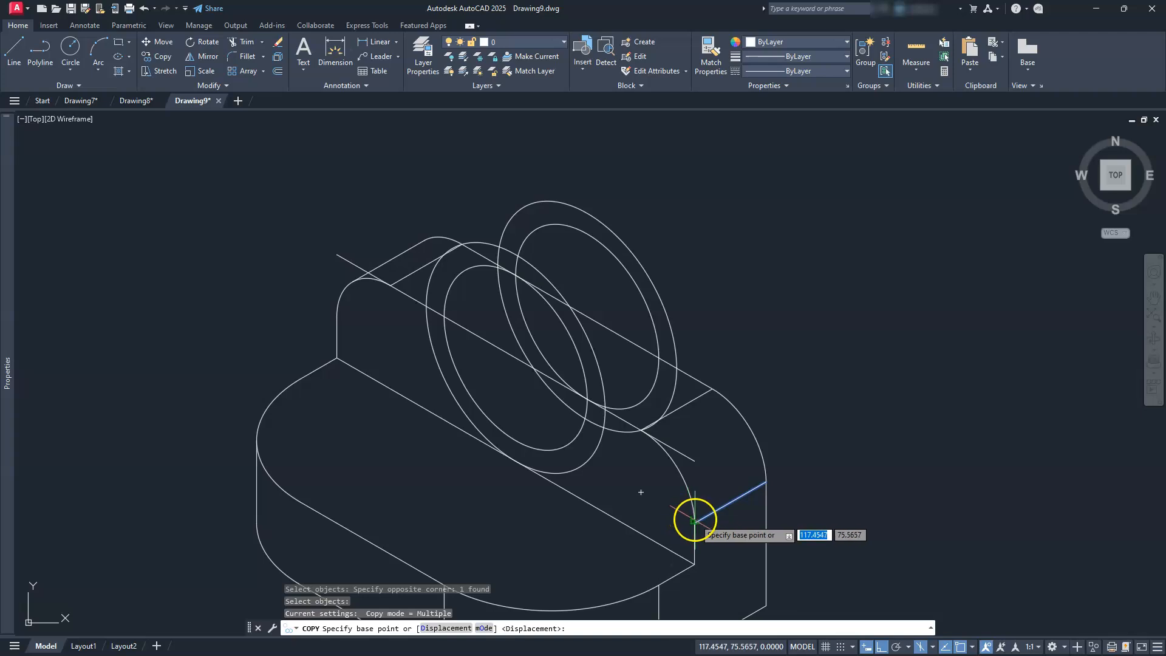
pyautogui.click(695, 521)
pyautogui.scroll(2, 511, 331)
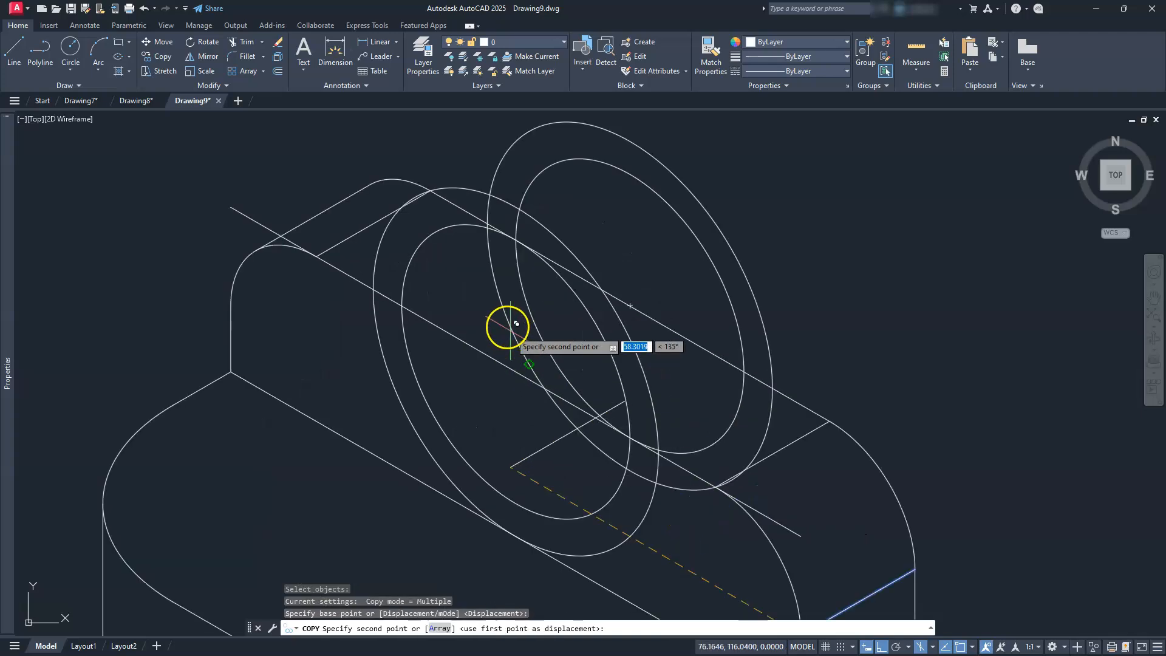
pyautogui.moveTo(516, 324); pyautogui.dragTo(536, 387, button='middle')
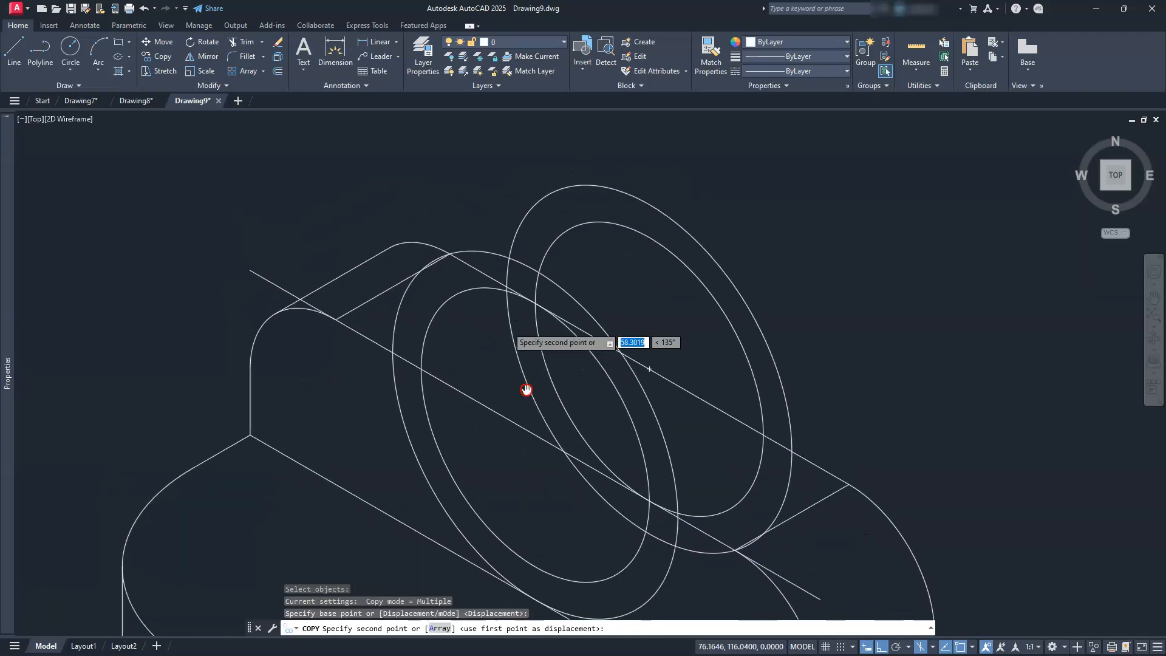
pyautogui.click(484, 246)
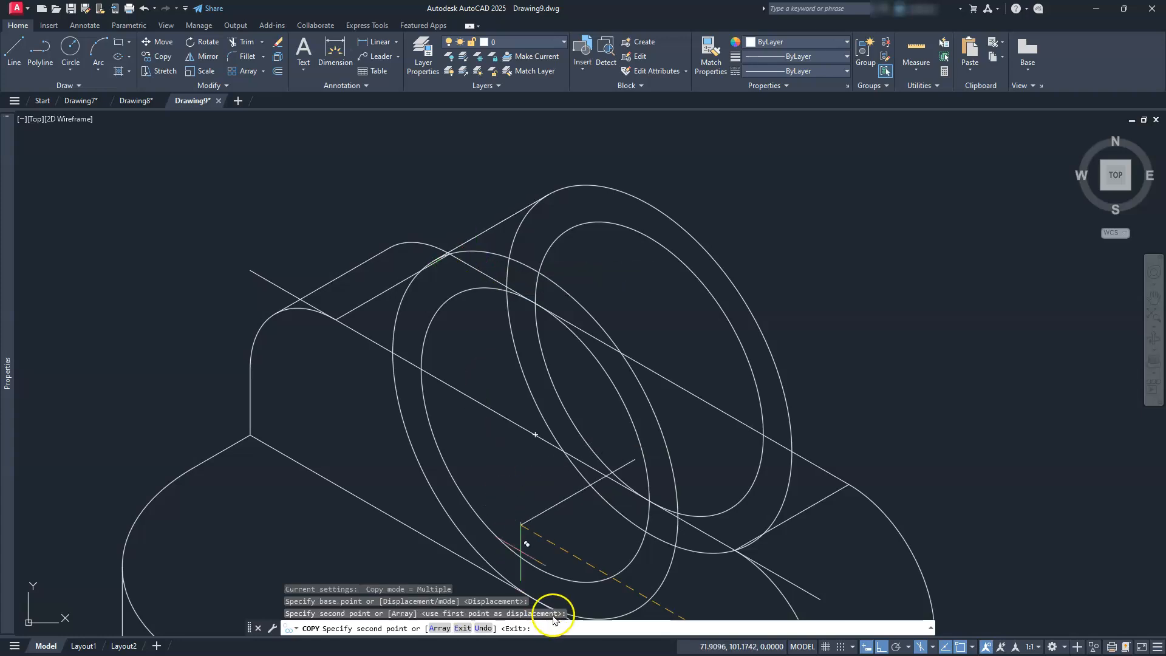
# - Place a second copy of the slanted edge where the outer front isocircle meets the upright's front top edge at the right
pyautogui.moveTo(539, 534); pyautogui.dragTo(512, 504, button='middle')
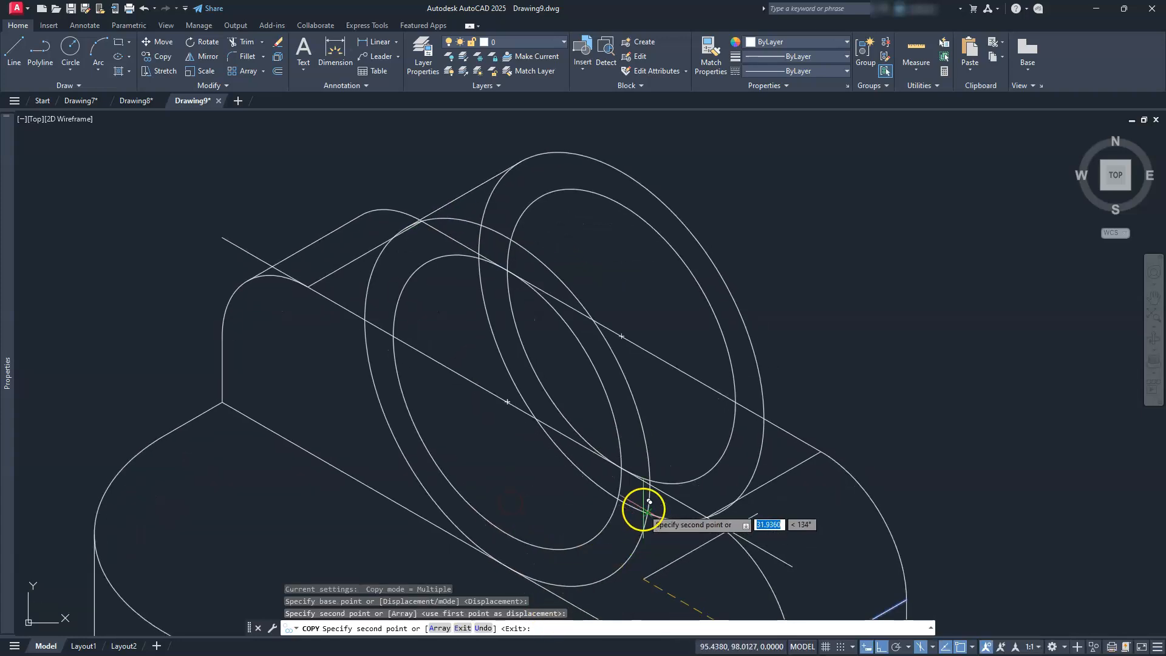
pyautogui.moveTo(642, 508); pyautogui.dragTo(605, 451, button='middle')
pyautogui.scroll(5, 589, 425)
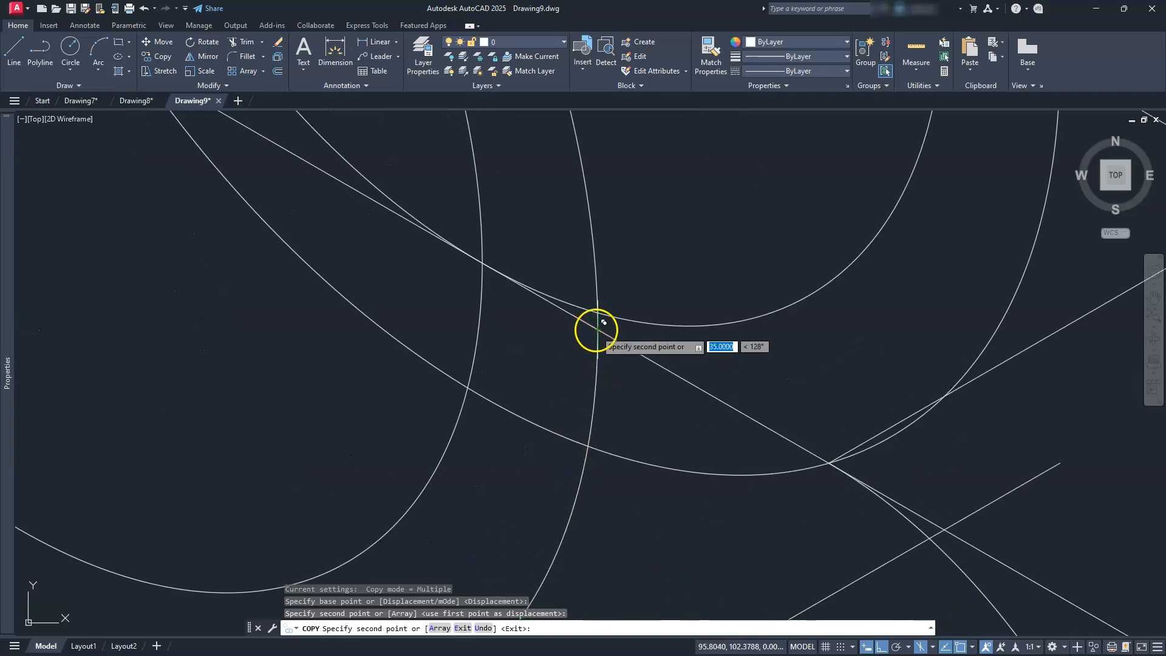
pyautogui.click(597, 329)
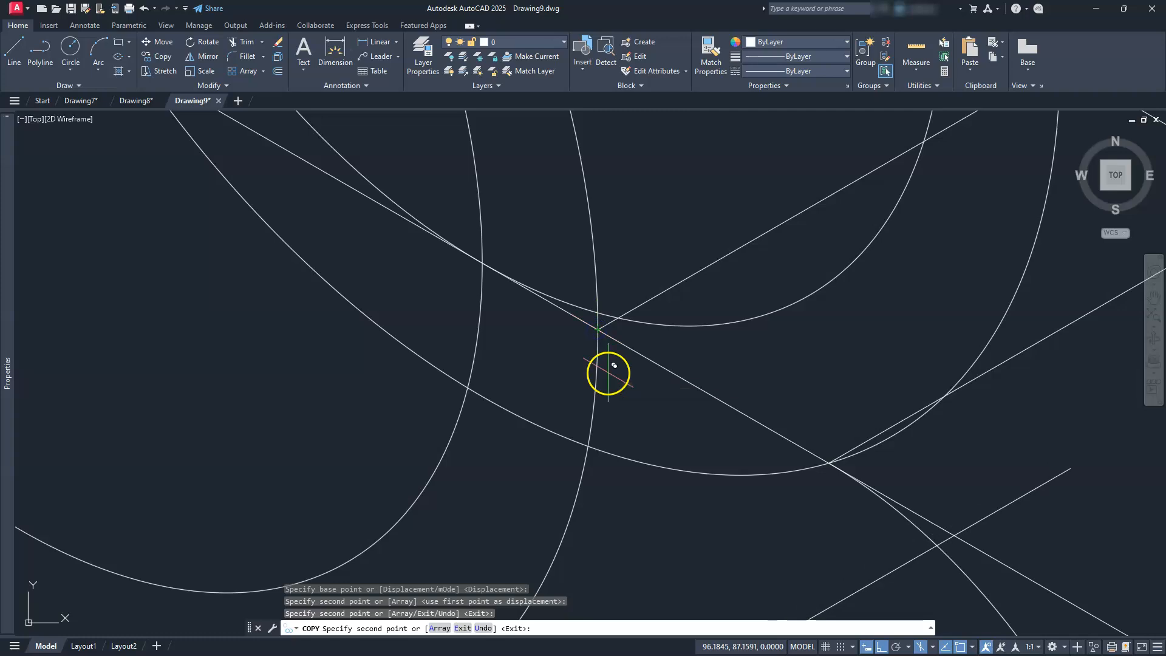
pyautogui.scroll(-3, 607, 369)
pyautogui.scroll(-3, 347, 377)
pyautogui.moveTo(351, 346)
pyautogui.mouseDown(button='middle')
pyautogui.moveTo(420, 414)
pyautogui.moveTo(437, 380)
pyautogui.moveTo(508, 360)
pyautogui.mouseUp(button='middle')
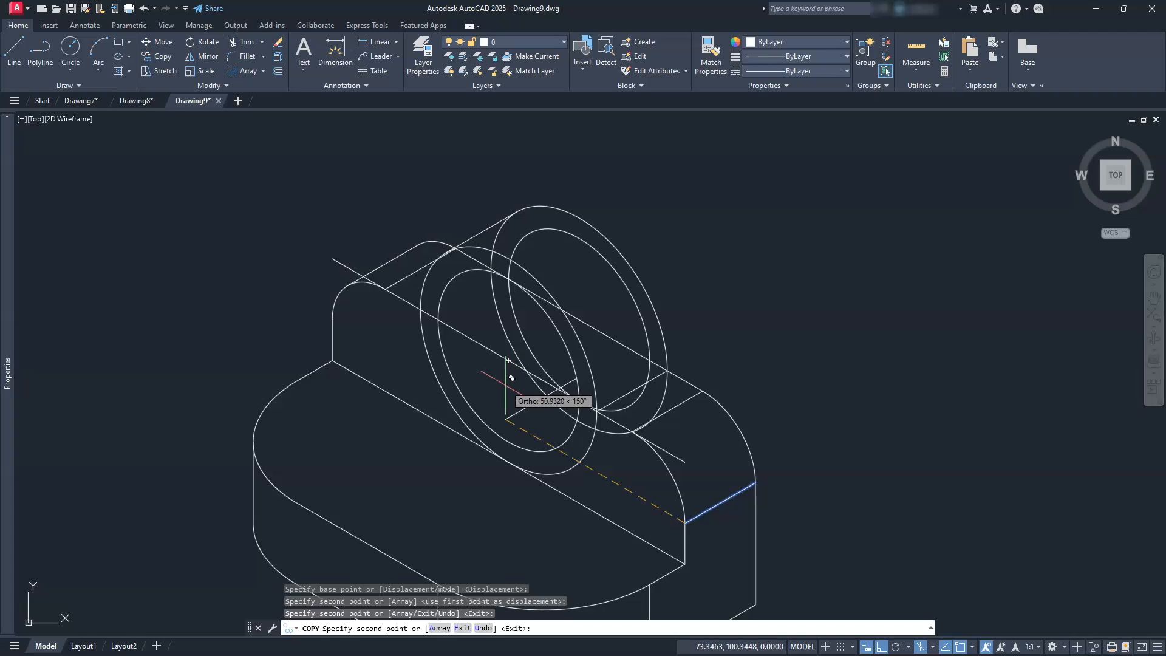
pyautogui.press('Escape')
pyautogui.press('Escape')
pyautogui.press('Escape')
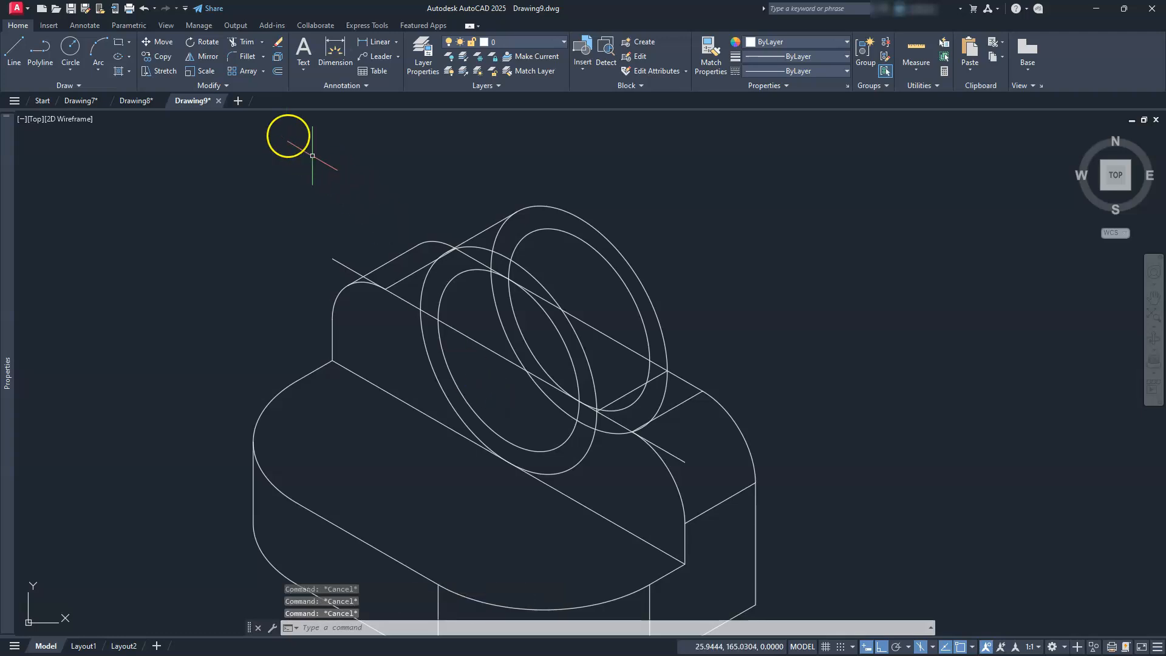
# - Trim the upright's front top edge where it overhangs beyond the right and left corner arcs
pyautogui.click(241, 43)
pyautogui.click(585, 385)
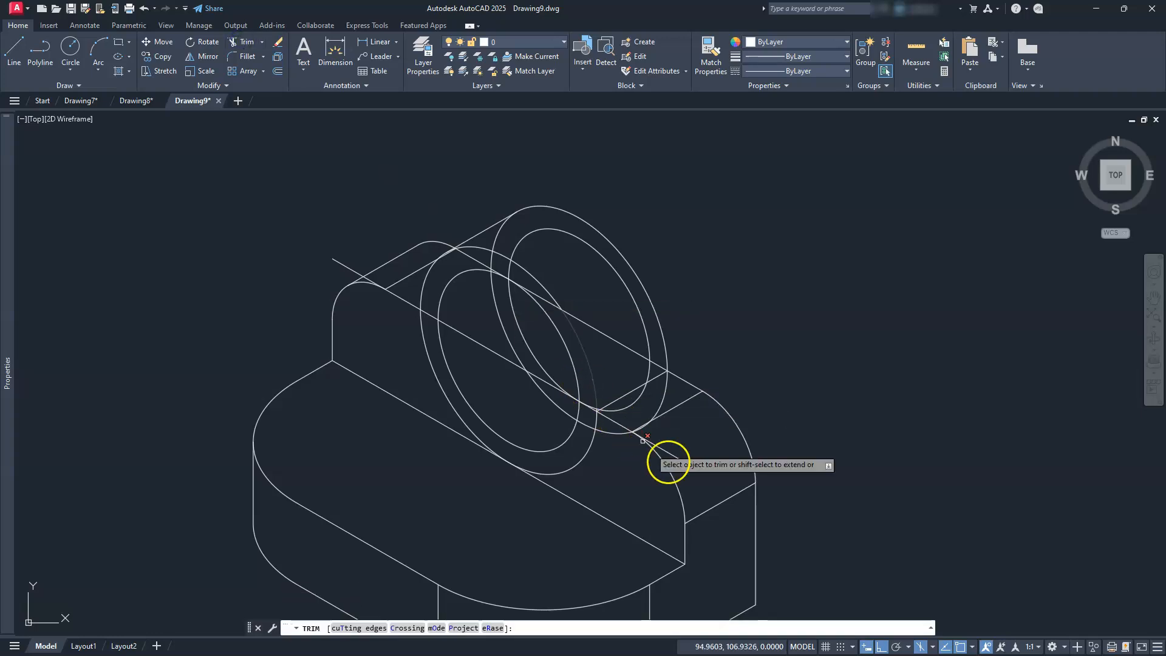
pyautogui.scroll(4, 694, 474)
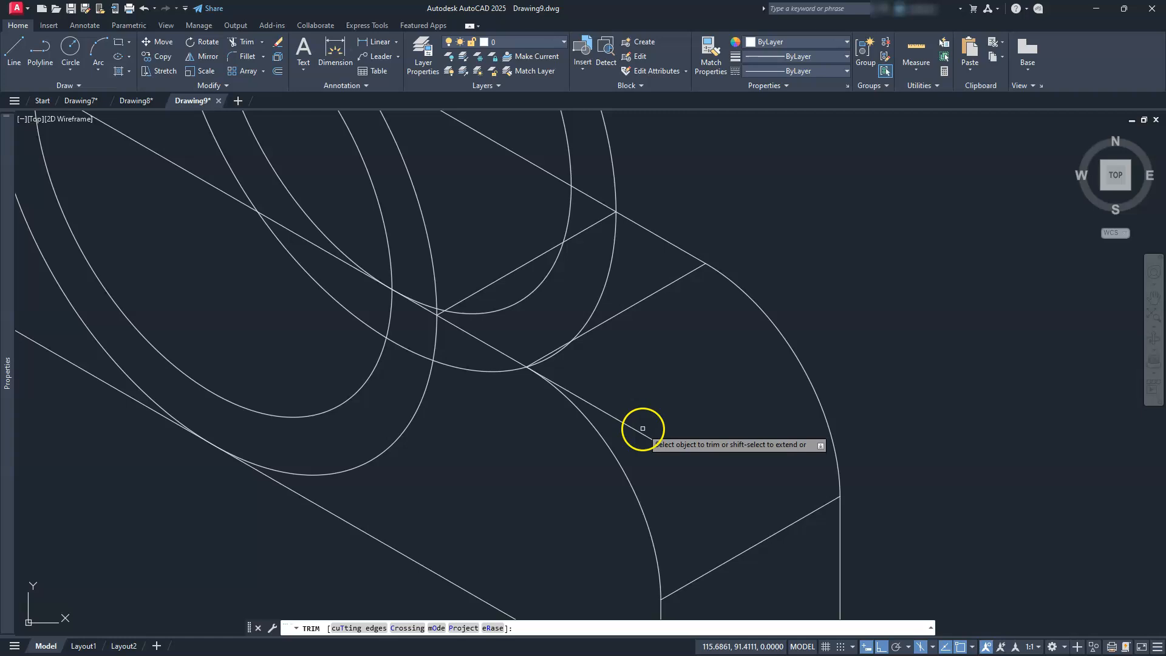
pyautogui.click(638, 429)
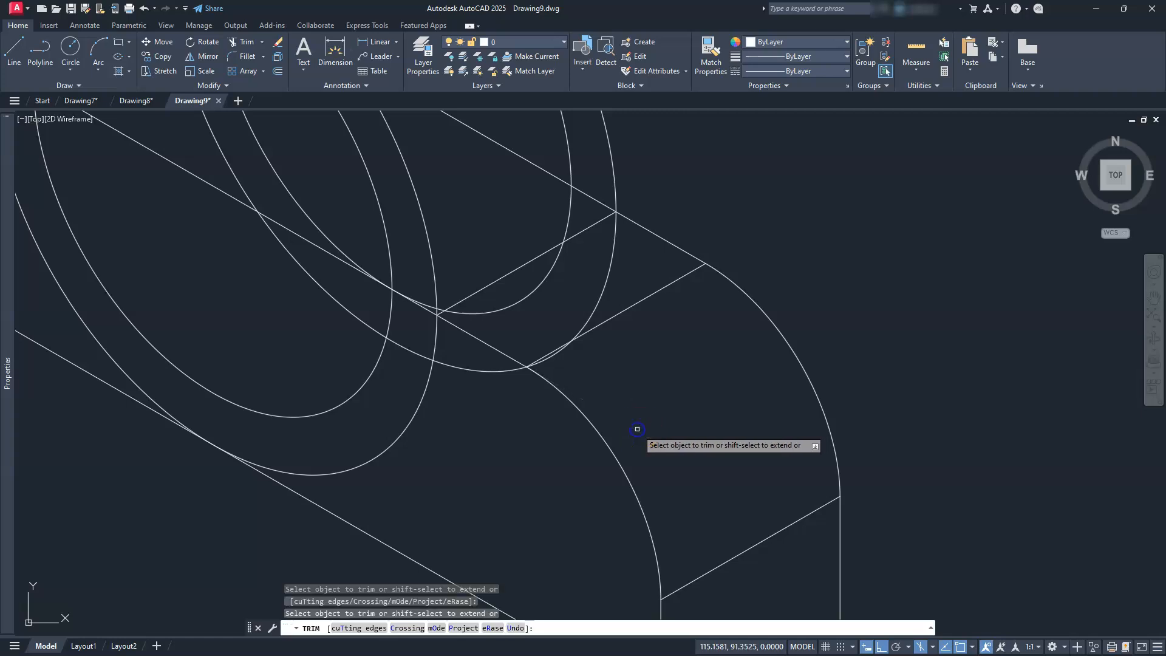
pyautogui.scroll(-5, 635, 432)
pyautogui.moveTo(480, 360); pyautogui.dragTo(719, 452, button='middle')
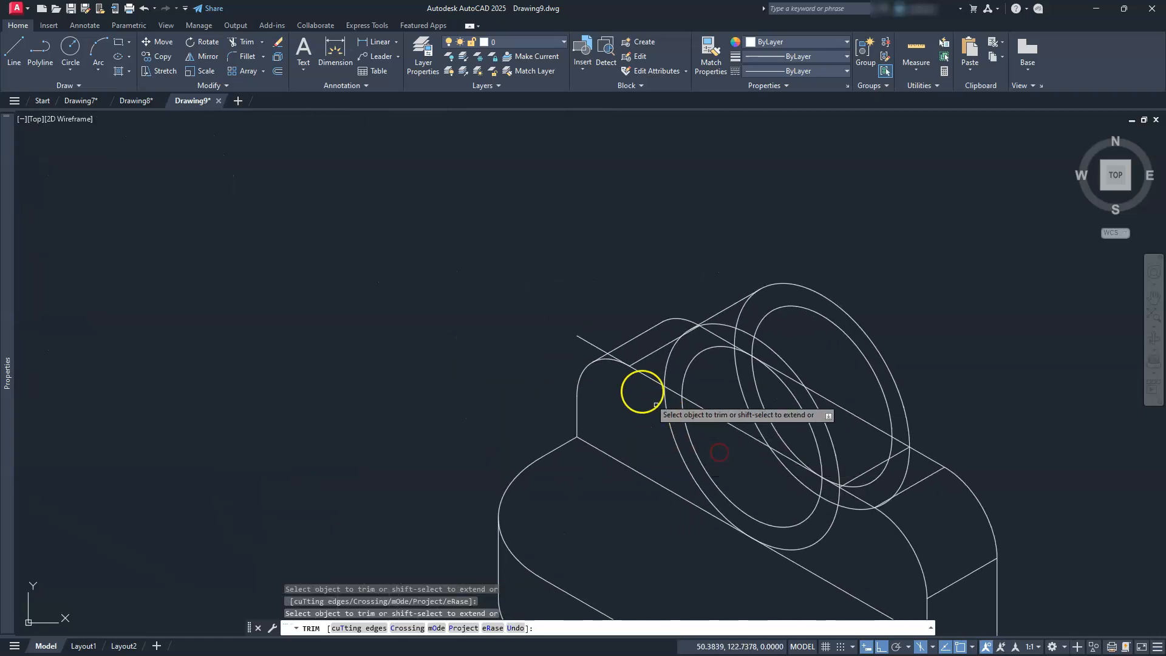
pyautogui.scroll(3, 598, 341)
pyautogui.moveTo(617, 357); pyautogui.dragTo(508, 331, button='middle')
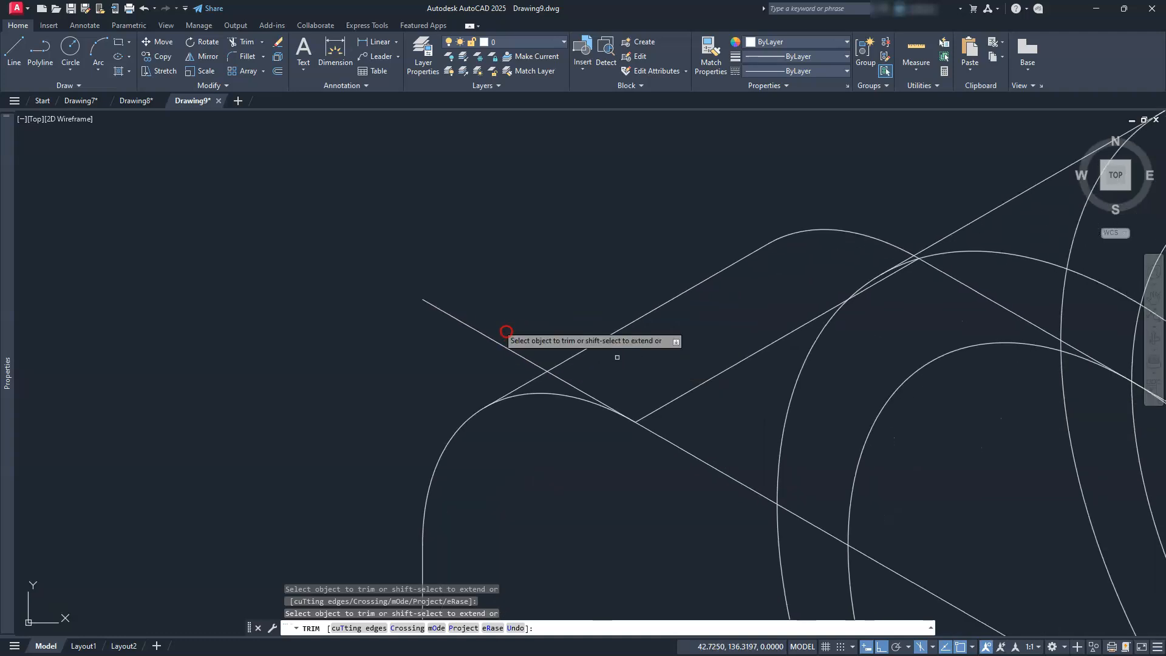
pyautogui.click(478, 333)
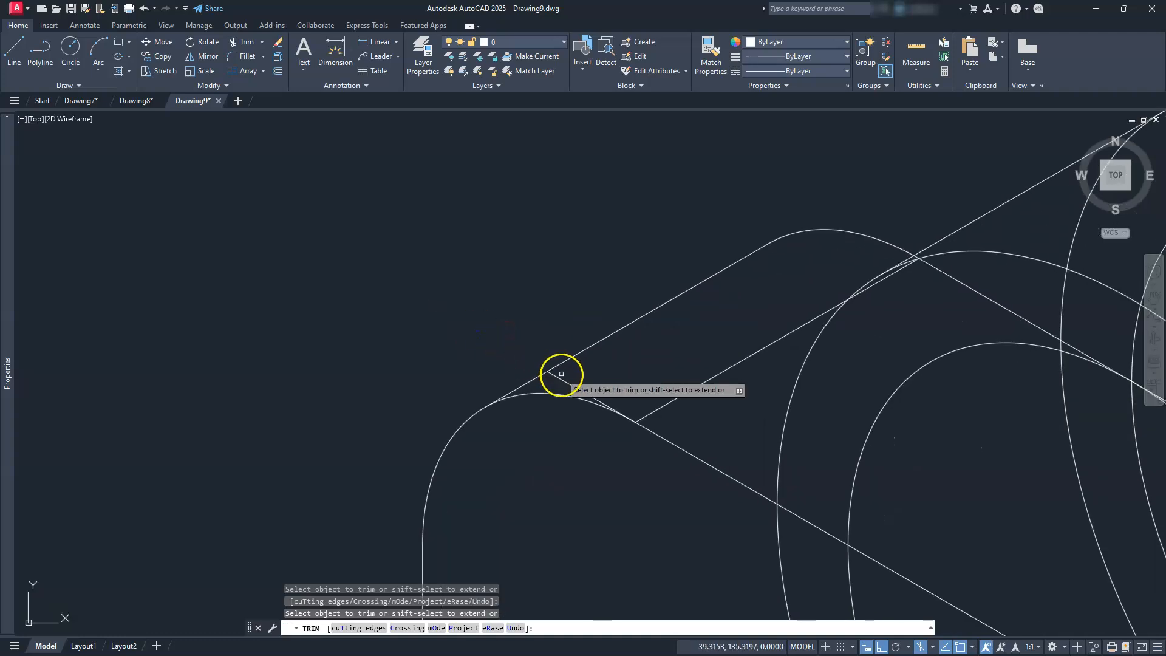
# - Trim the lower half of the outer front isocircle and the lower right portion of the outer back isocircle
pyautogui.scroll(-2, 562, 378)
pyautogui.moveTo(635, 450); pyautogui.dragTo(407, 308, button='middle')
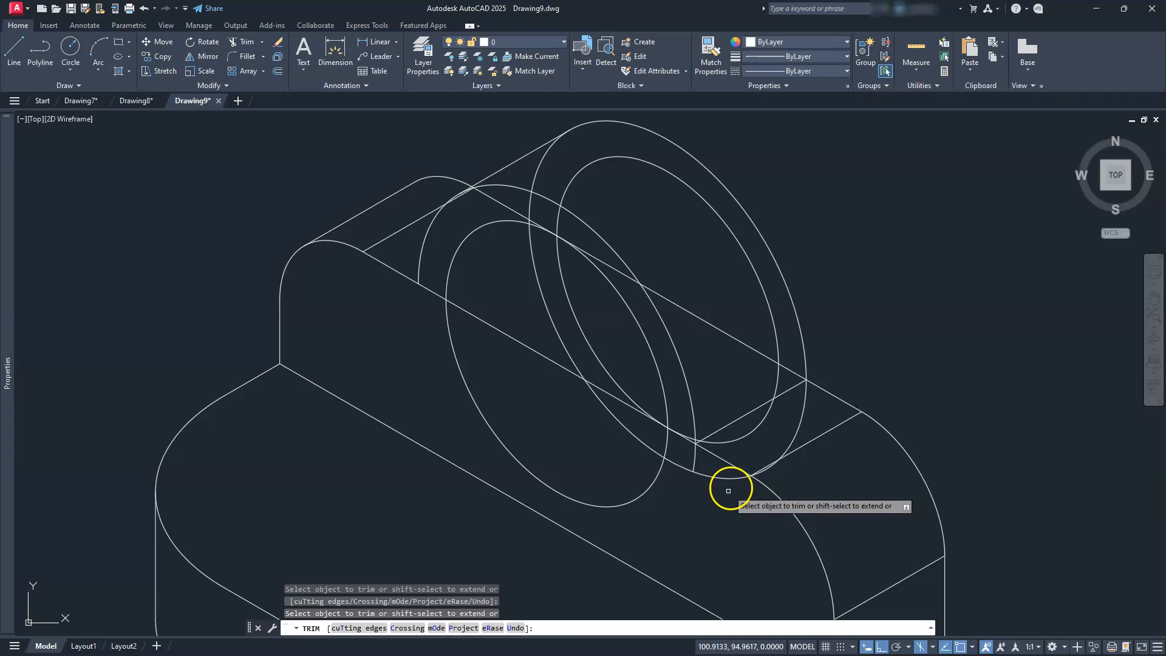
pyautogui.scroll(6, 731, 479)
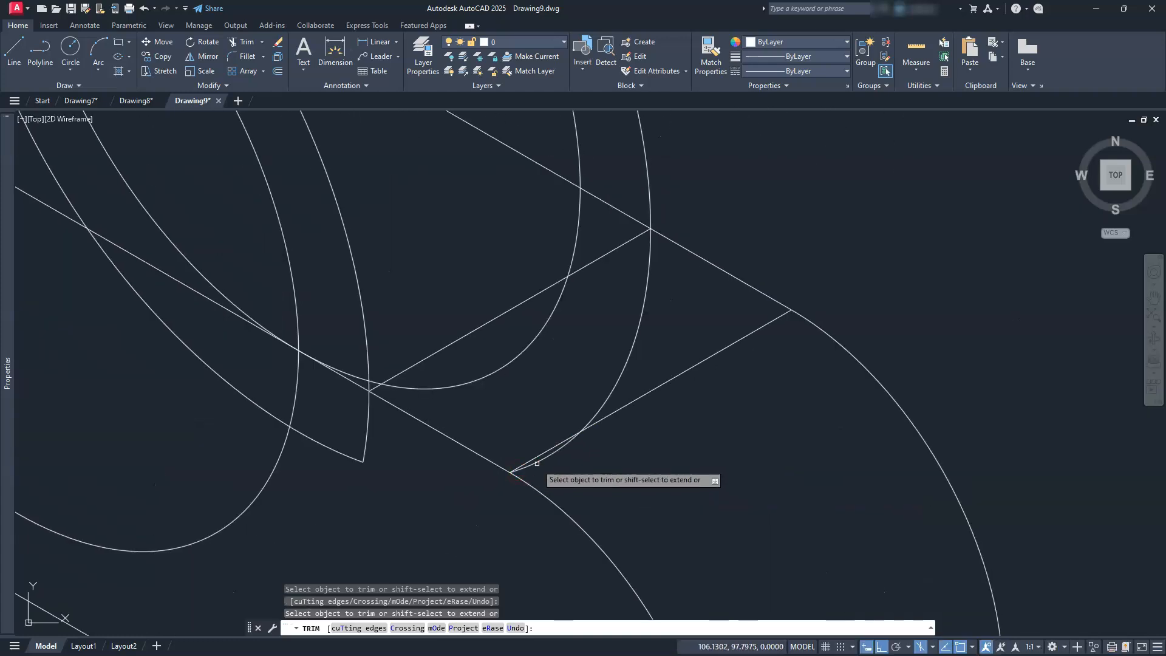
pyautogui.click(537, 464)
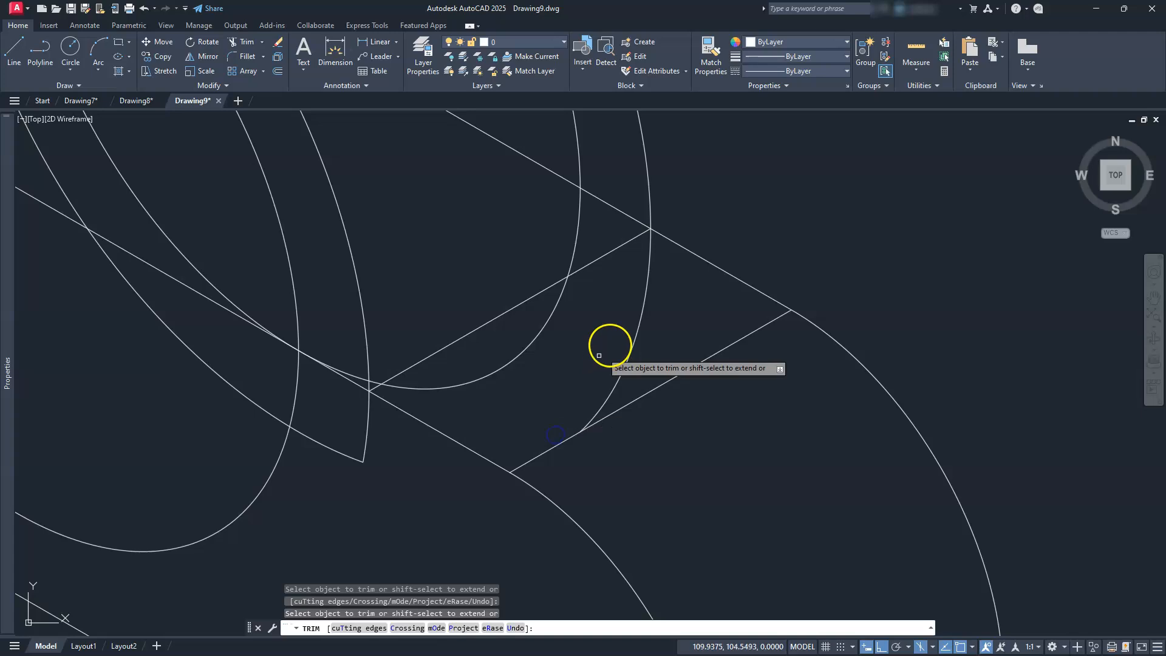
pyautogui.click(632, 346)
# - Trim the rest of the outer back isocircle's lower left side, from below the front top edge up to the slanted tangent line
pyautogui.scroll(-5, 672, 312)
pyautogui.moveTo(584, 313); pyautogui.dragTo(614, 361, button='middle')
pyautogui.moveTo(542, 292); pyautogui.dragTo(556, 401, button='middle')
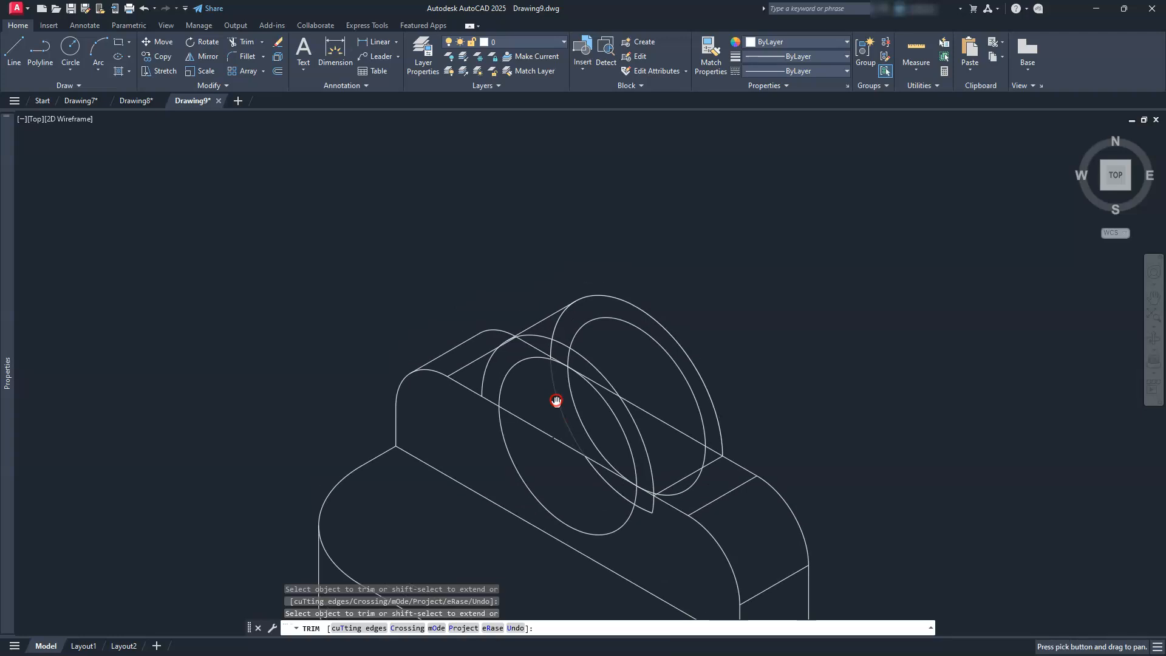
pyautogui.scroll(4, 566, 435)
pyautogui.moveTo(587, 467); pyautogui.dragTo(551, 398, button='middle')
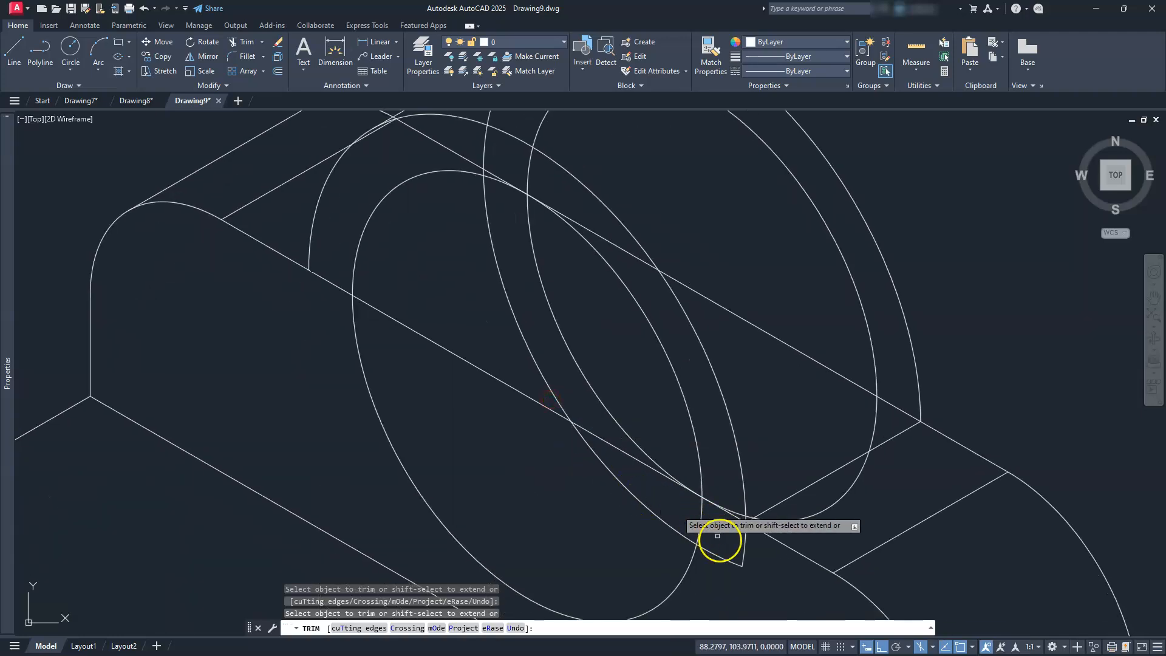
pyautogui.moveTo(729, 565); pyautogui.dragTo(716, 546)
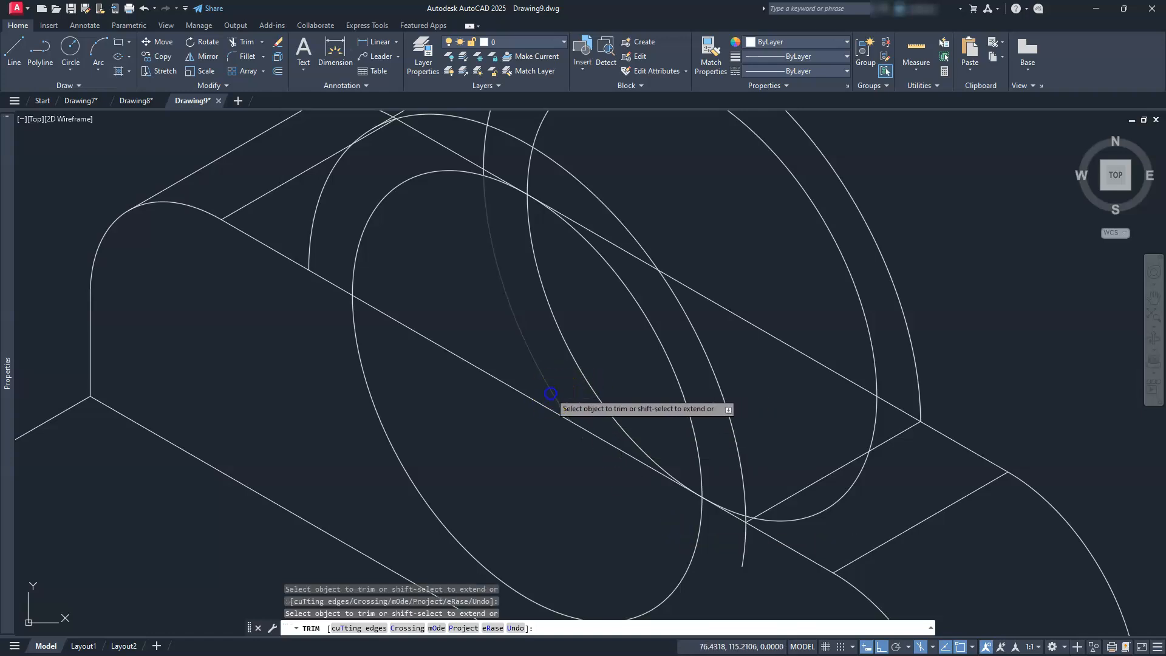
pyautogui.moveTo(460, 287); pyautogui.dragTo(444, 511, button='middle')
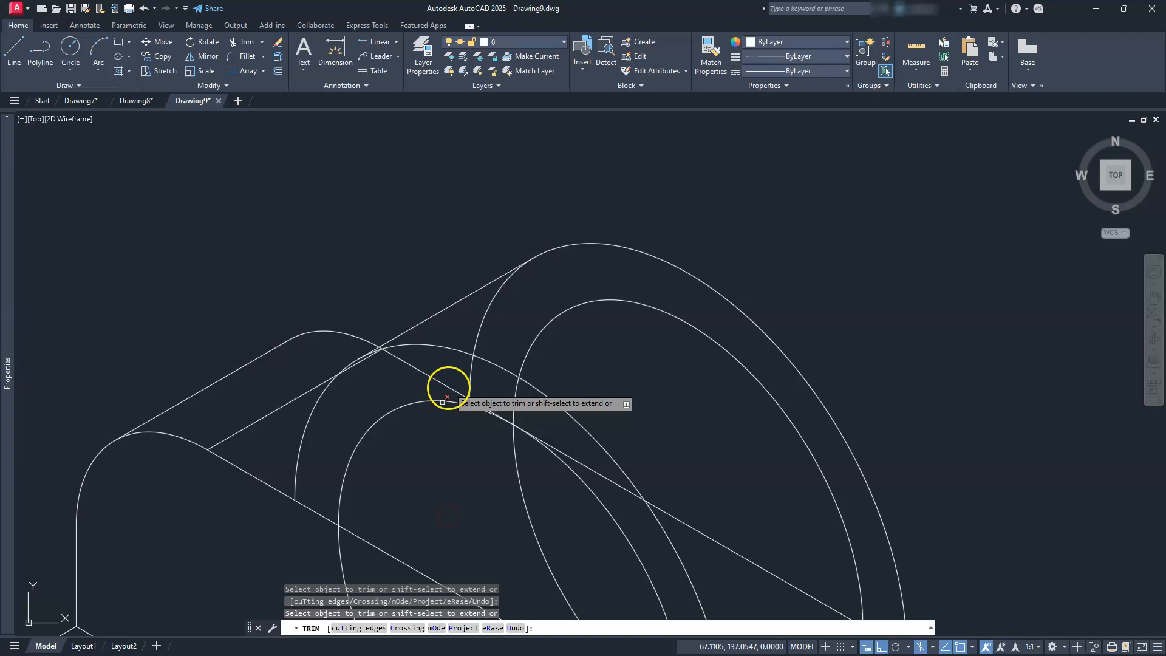
pyautogui.scroll(2, 452, 387)
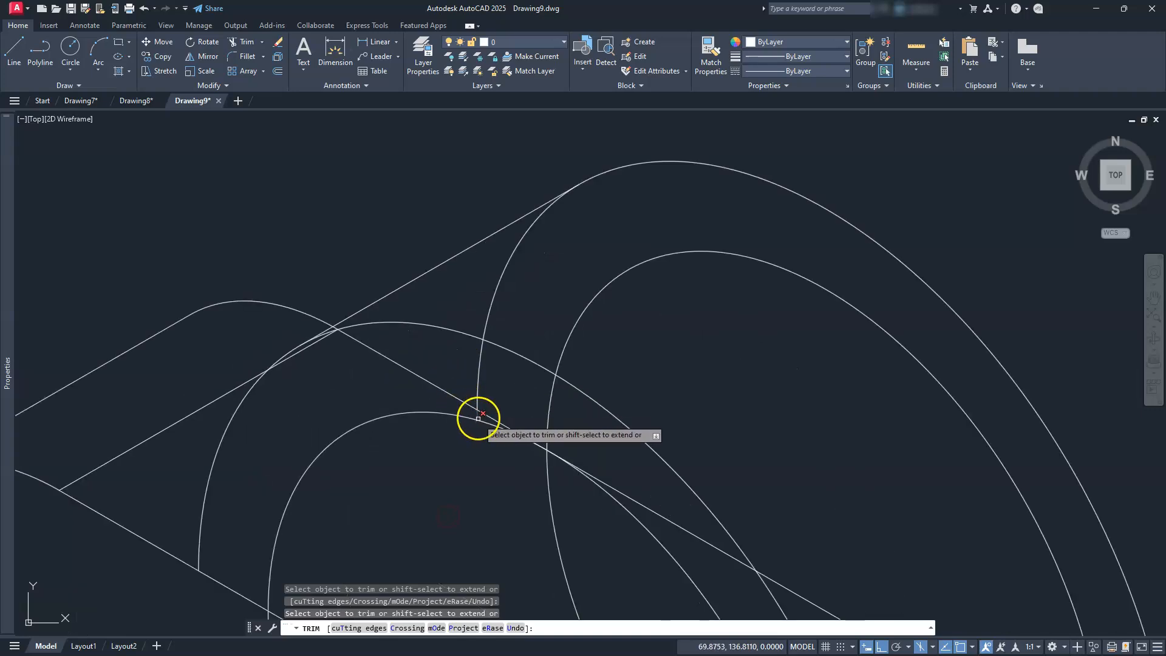
pyautogui.click(476, 390)
pyautogui.click(479, 311)
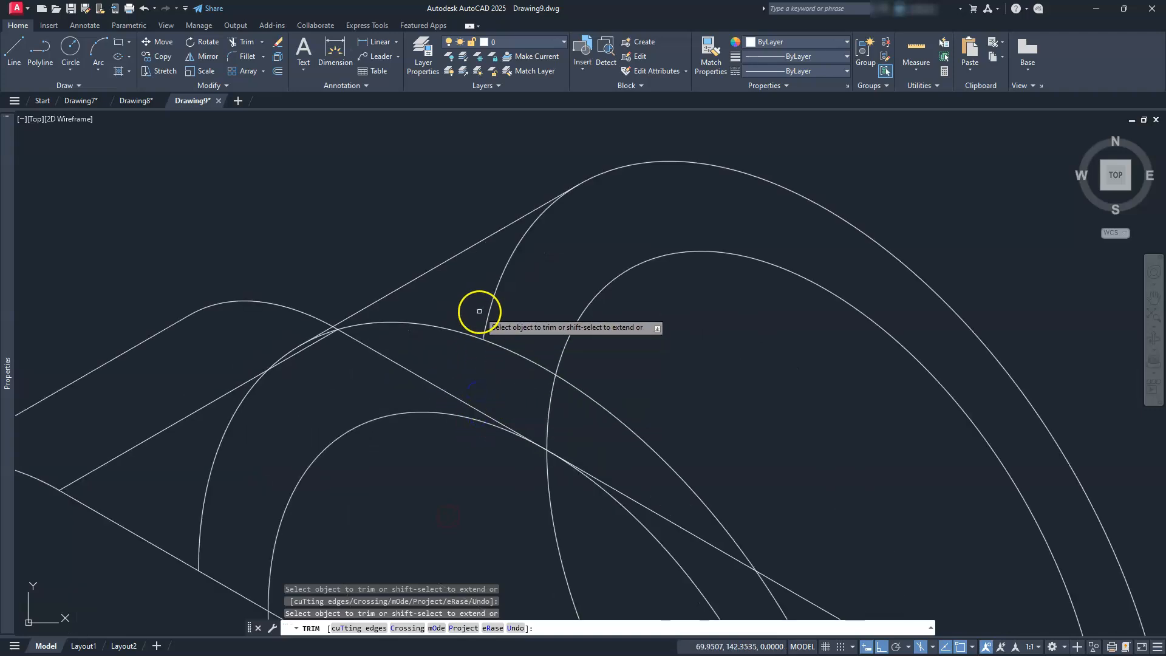
pyautogui.click(489, 311)
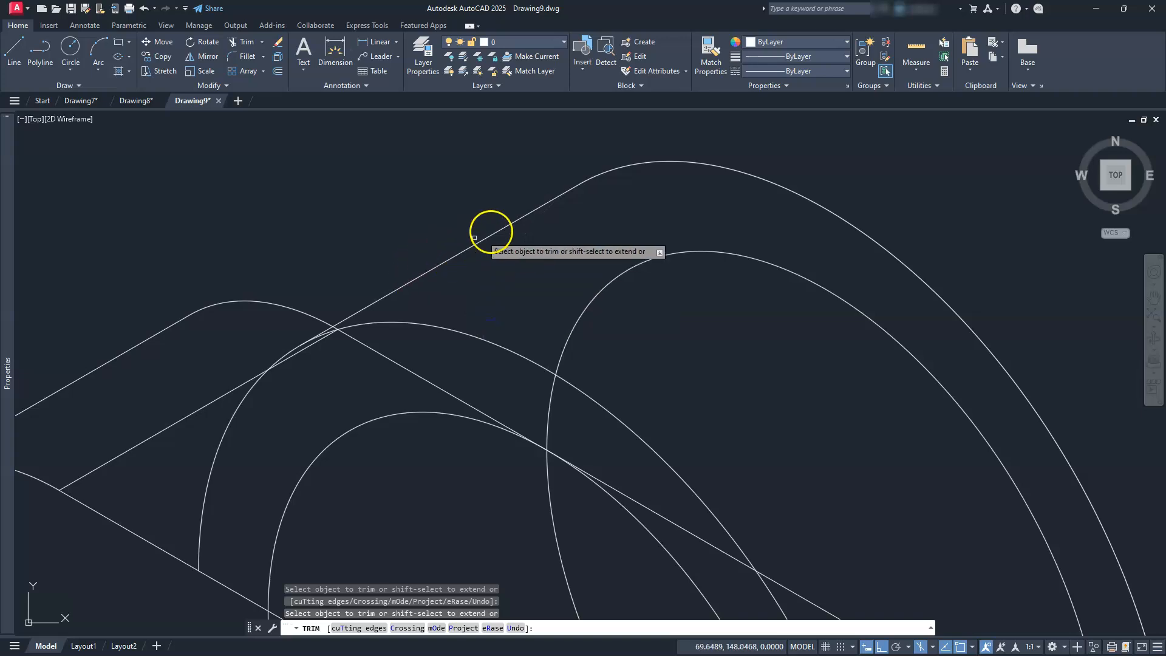
# - Trim the outer front isocircle's leftover stub below the right end of the boss on the front top edge
pyautogui.scroll(-2, 540, 240)
pyautogui.scroll(-2, 541, 240)
pyautogui.scroll(5, 539, 409)
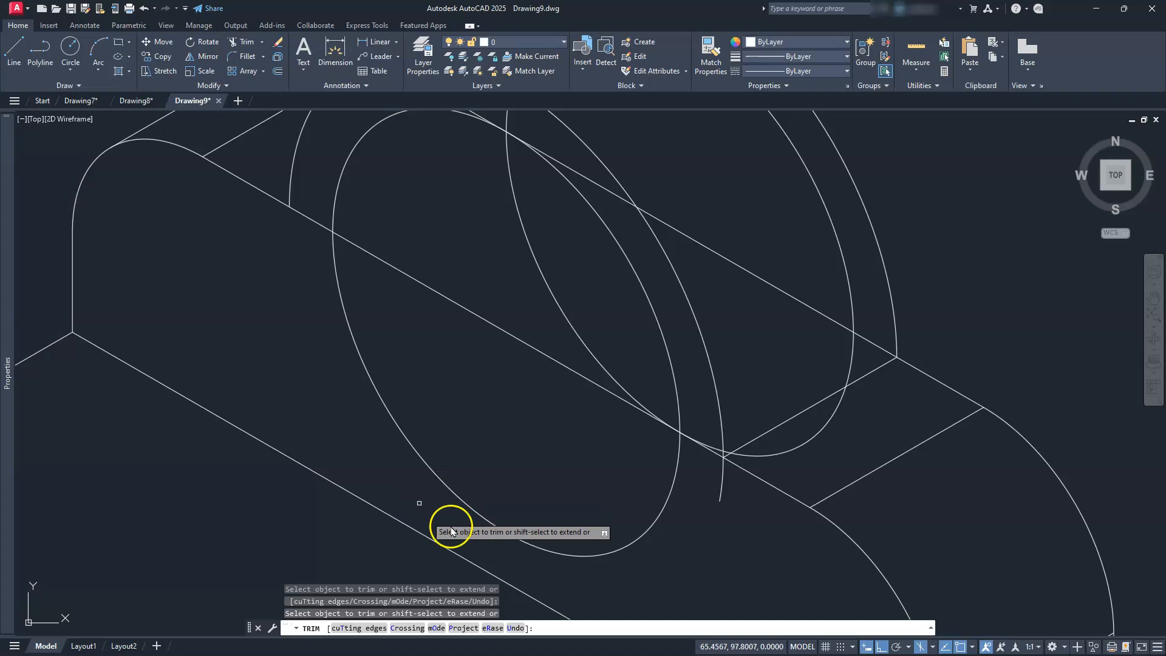
pyautogui.scroll(2, 711, 488)
pyautogui.scroll(2, 711, 488)
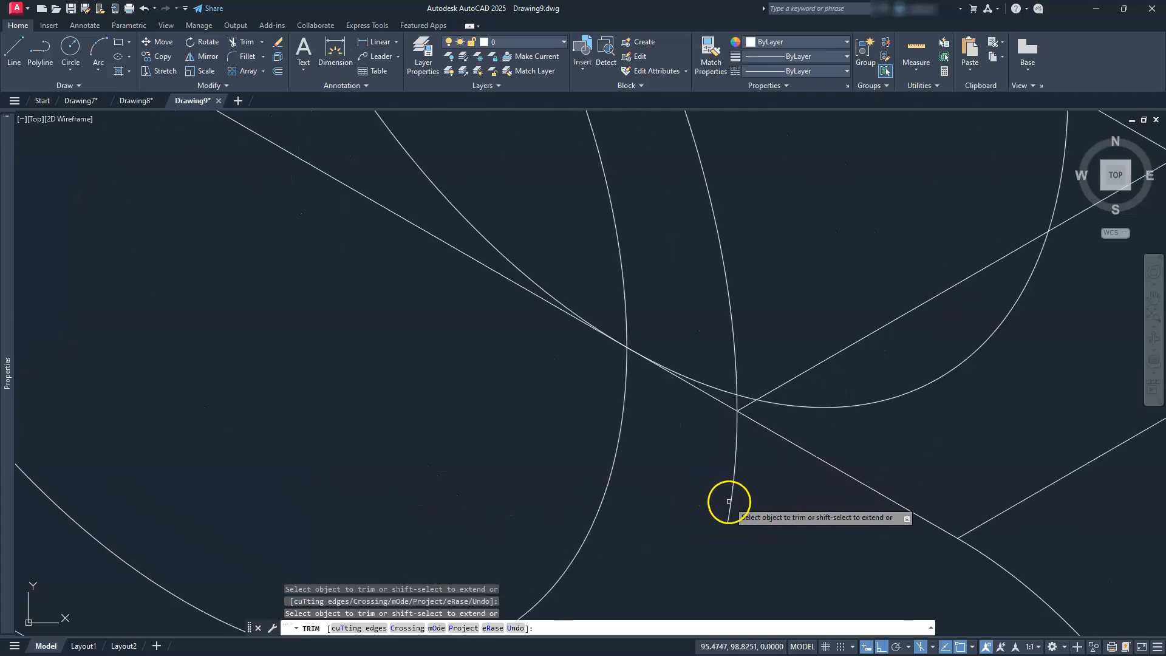
pyautogui.moveTo(732, 503); pyautogui.dragTo(716, 503)
pyautogui.scroll(-2, 720, 440)
pyautogui.scroll(-2, 708, 438)
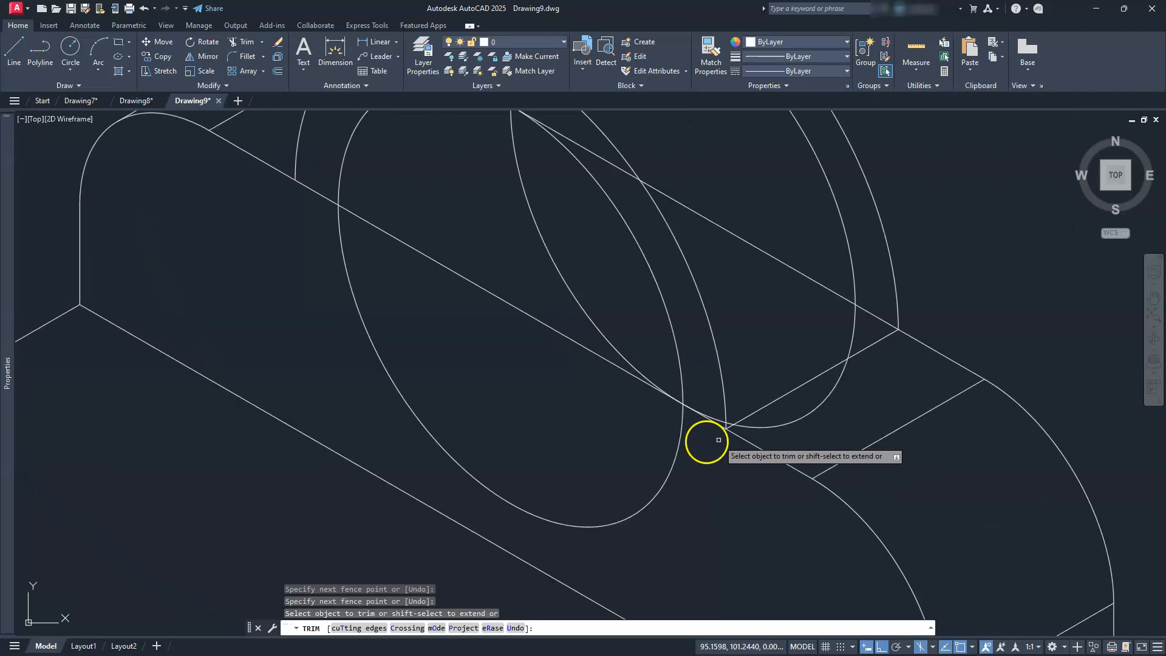
# - Trim the inner back isocircle's upper right arc beyond the outer front isocircle and its lower right arc behind the boss
pyautogui.scroll(-2, 471, 359)
pyautogui.moveTo(472, 359)
pyautogui.mouseDown(button='middle')
pyautogui.moveTo(484, 384)
pyautogui.moveTo(439, 384)
pyautogui.mouseUp(button='middle')
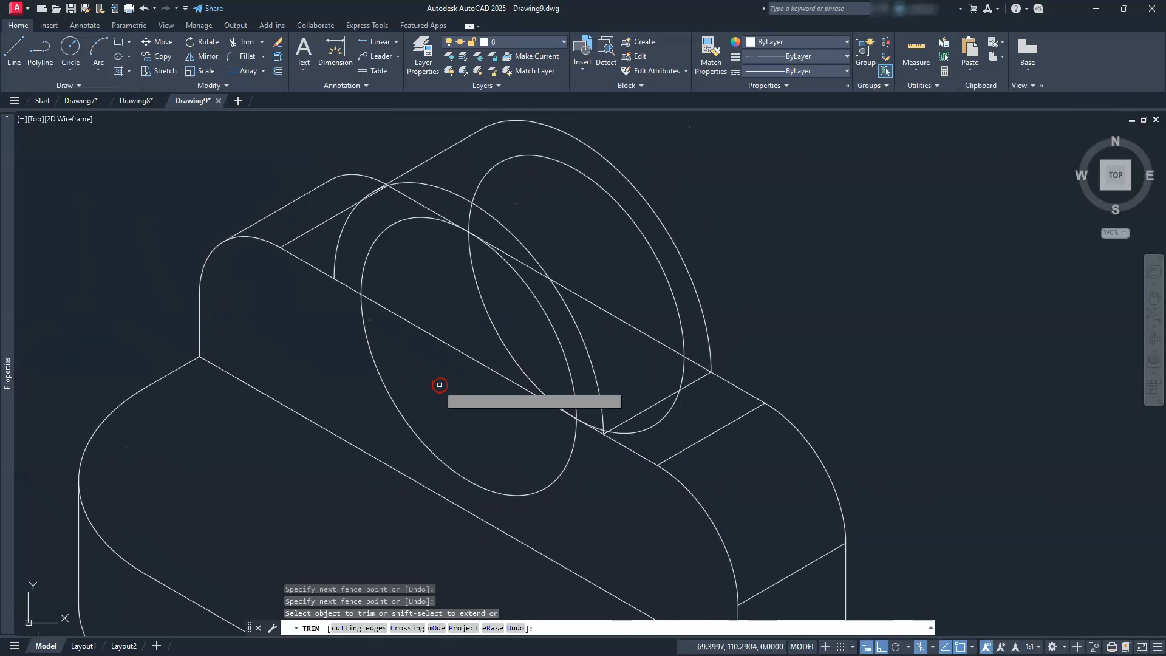
pyautogui.click(567, 162)
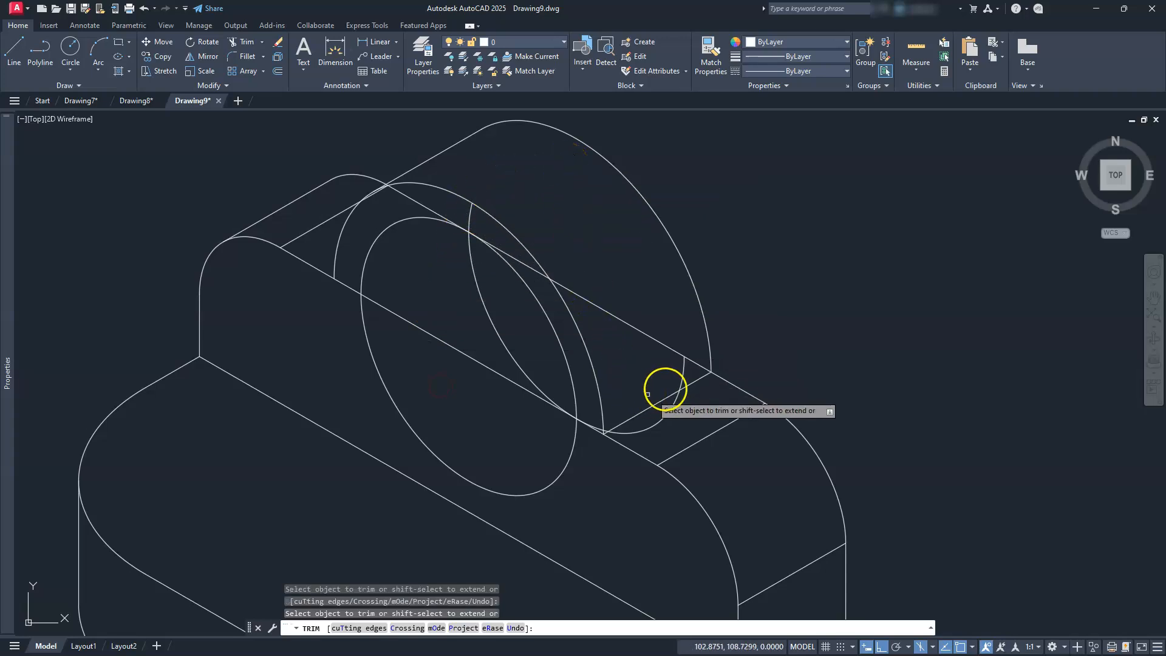
pyautogui.click(682, 372)
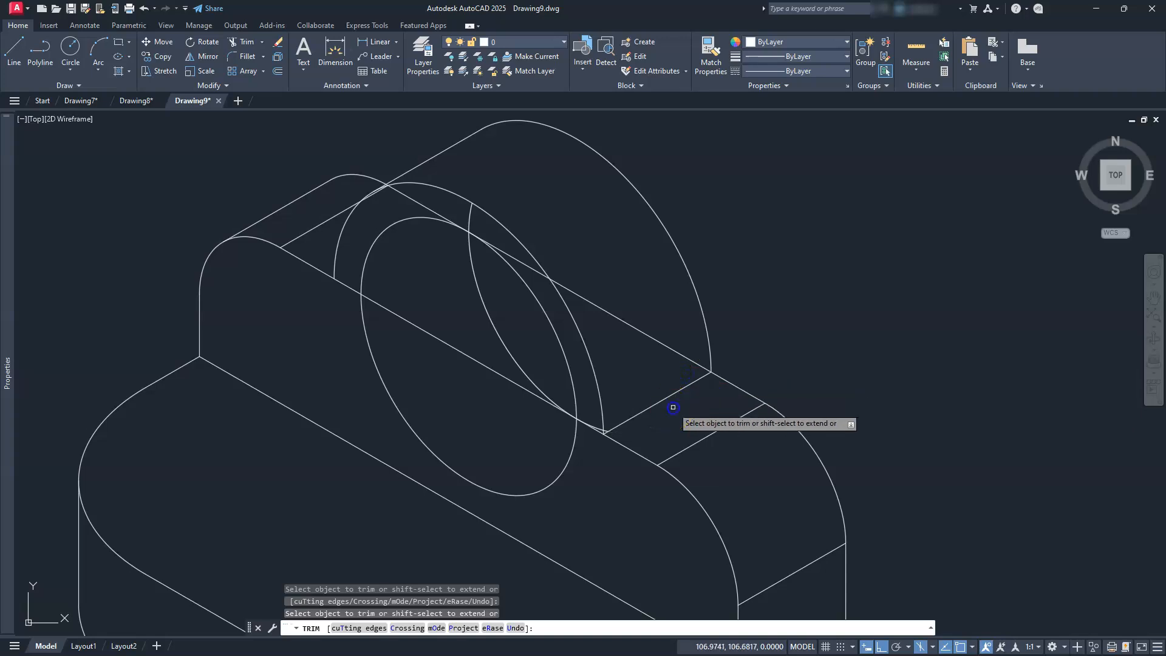
# - Trim the inner back isocircle's leftover stubs outside the front hole, at its lower right end and its upper end
pyautogui.scroll(5, 550, 425)
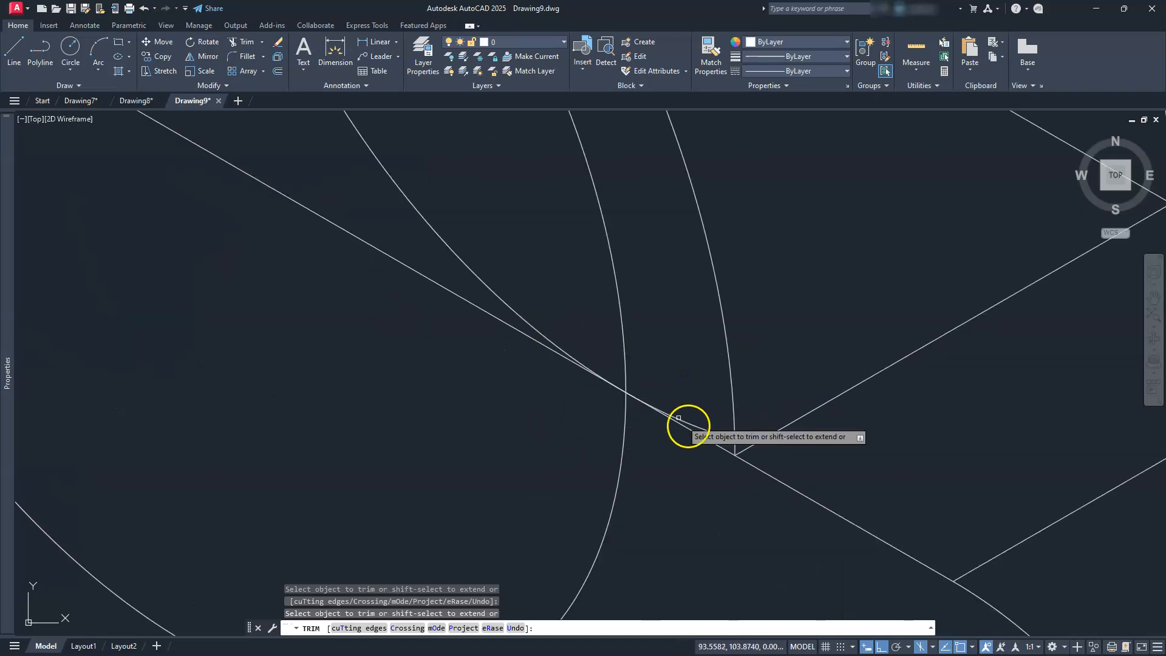
pyautogui.click(715, 433)
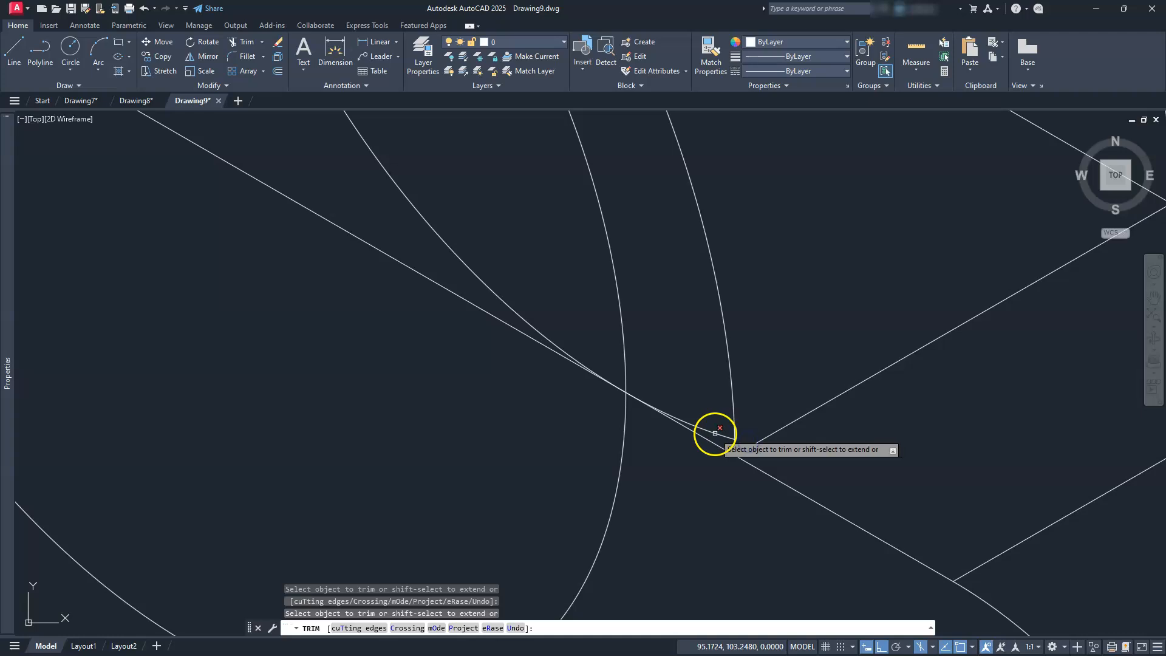
pyautogui.scroll(-5, 715, 433)
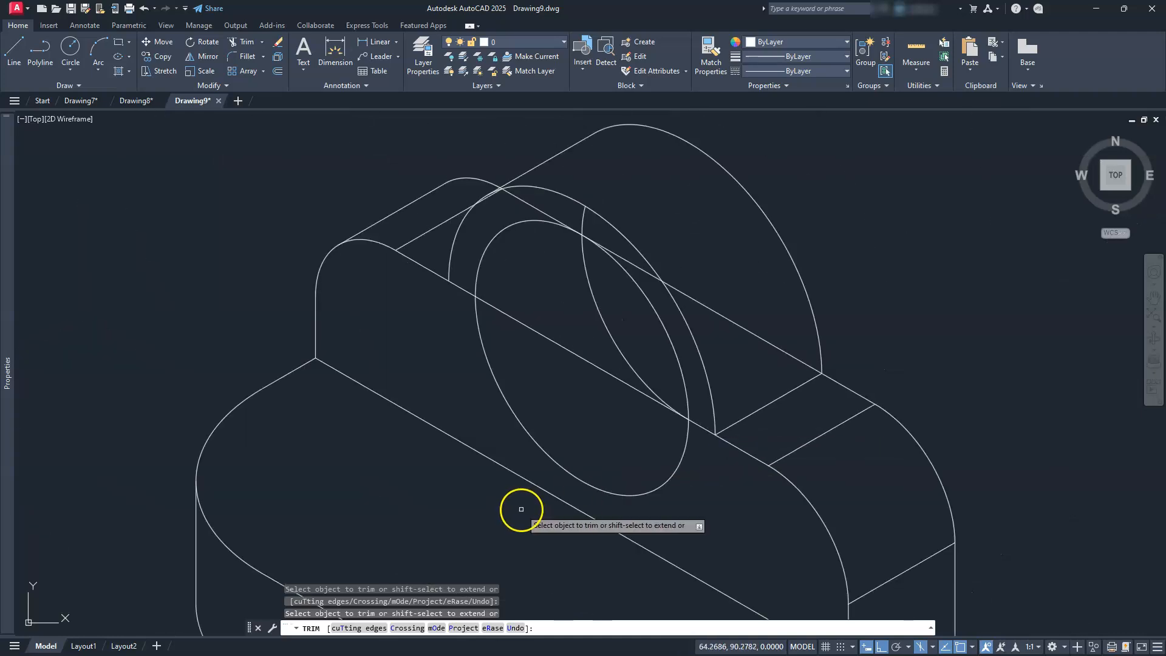
pyautogui.scroll(5, 541, 241)
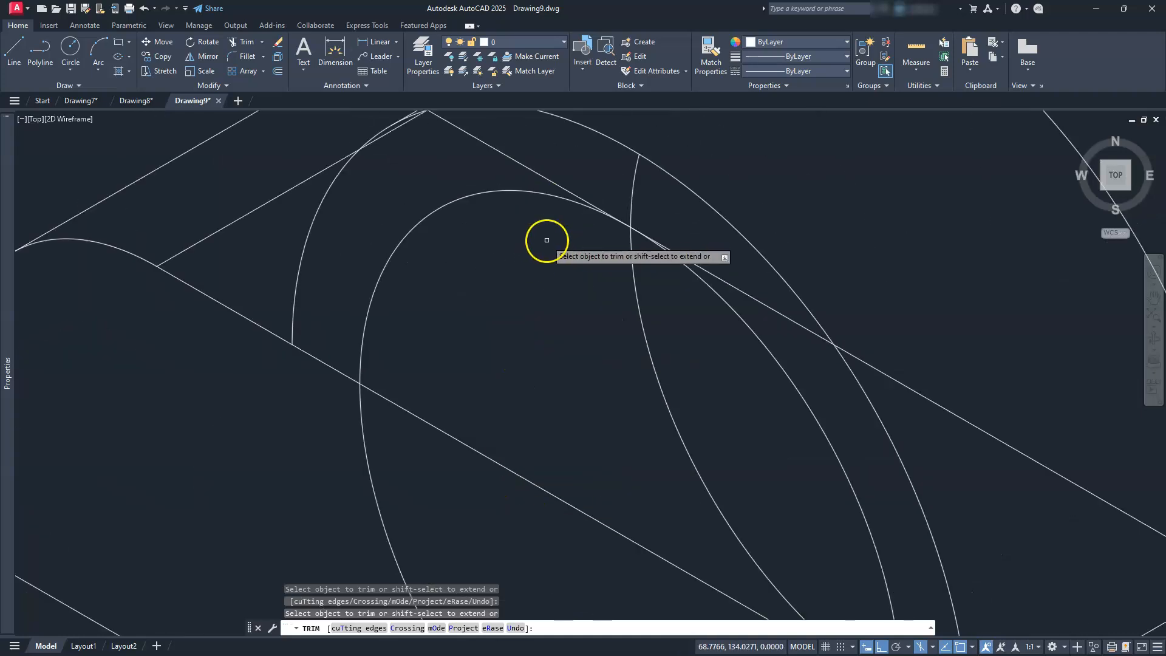
pyautogui.click(633, 190)
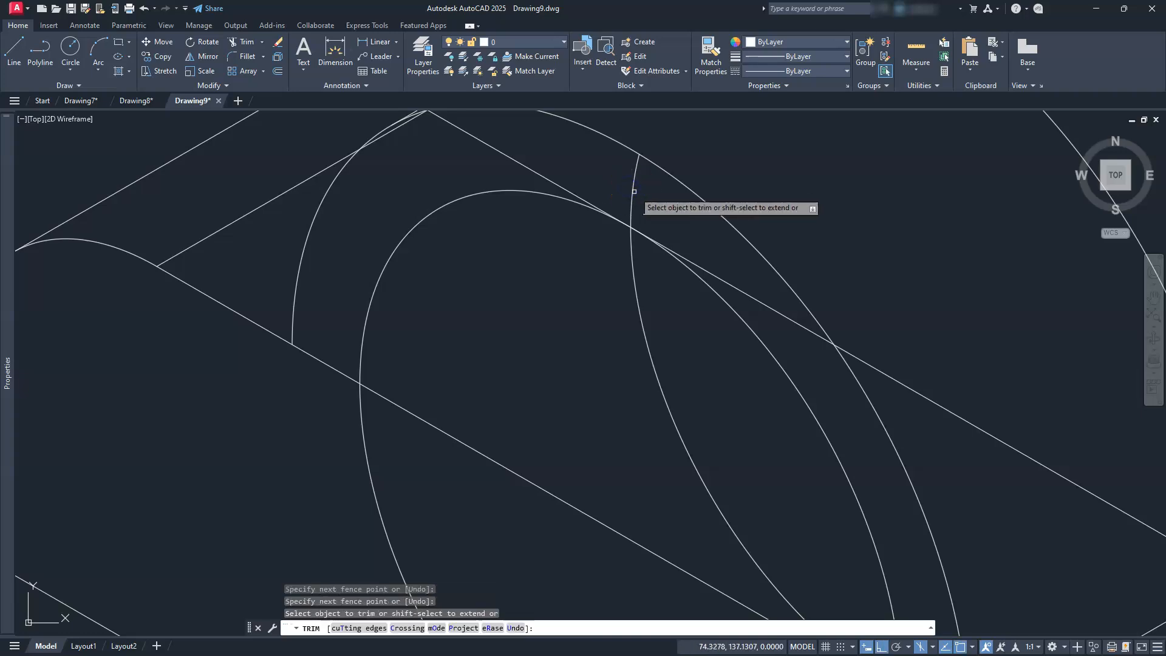
pyautogui.press('Return')
pyautogui.scroll(-4, 624, 180)
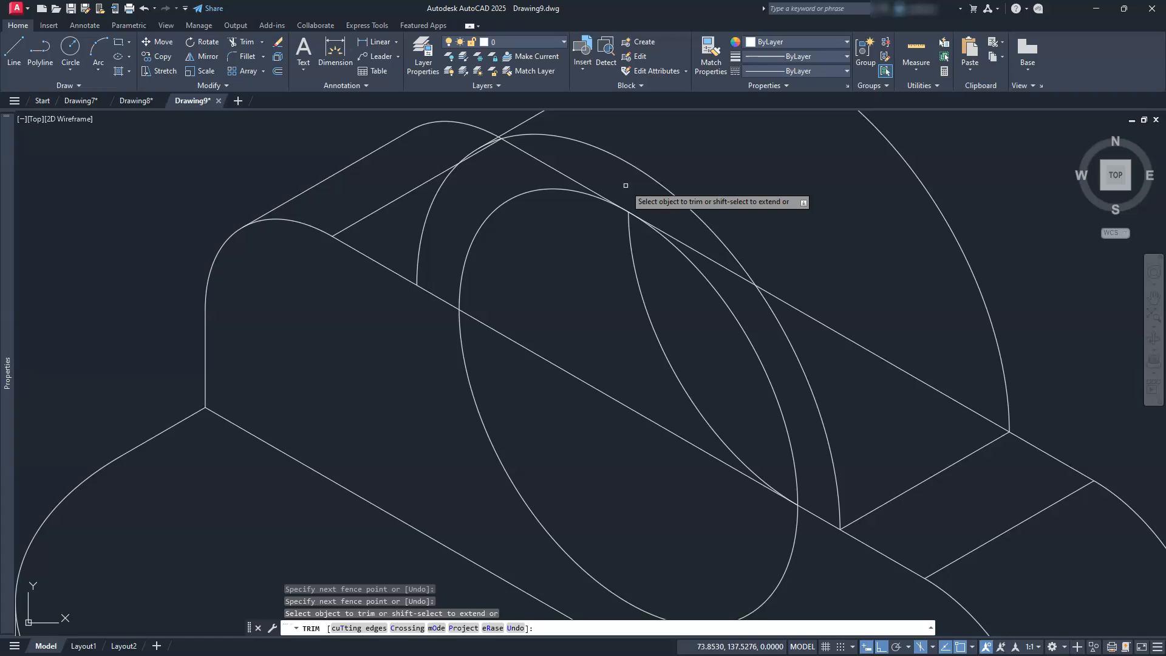
pyautogui.moveTo(590, 237); pyautogui.dragTo(579, 238, button='middle')
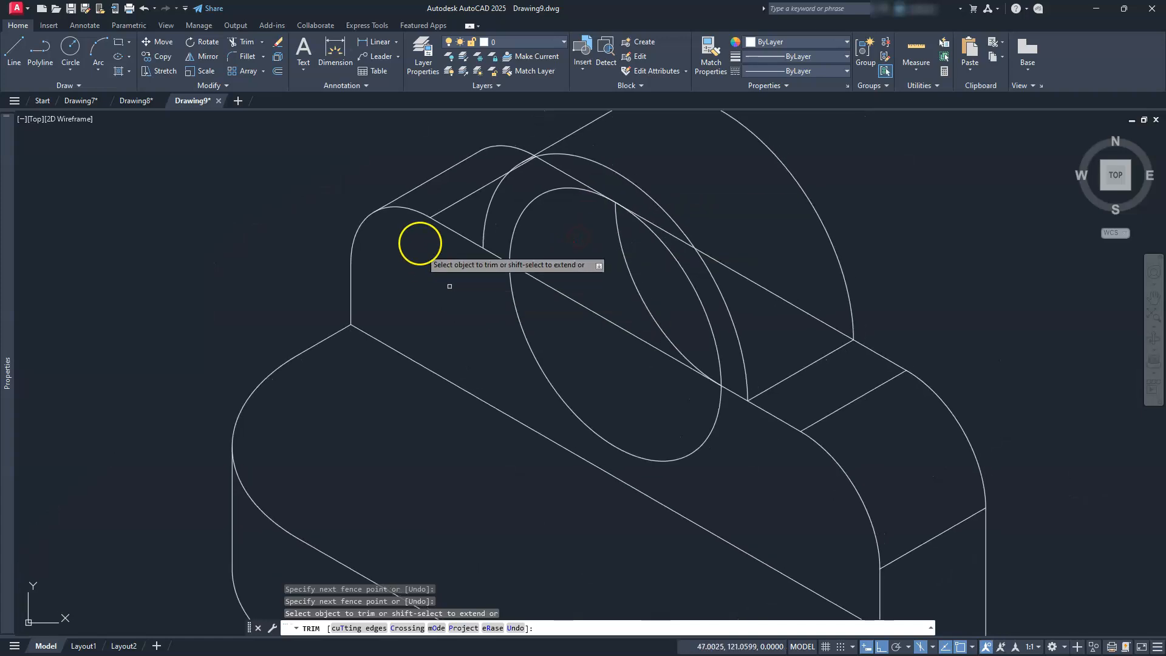
# - Trim the upright's front top edge across the boss face and hole, between both ends of the outer front isocircle
pyautogui.click(489, 252)
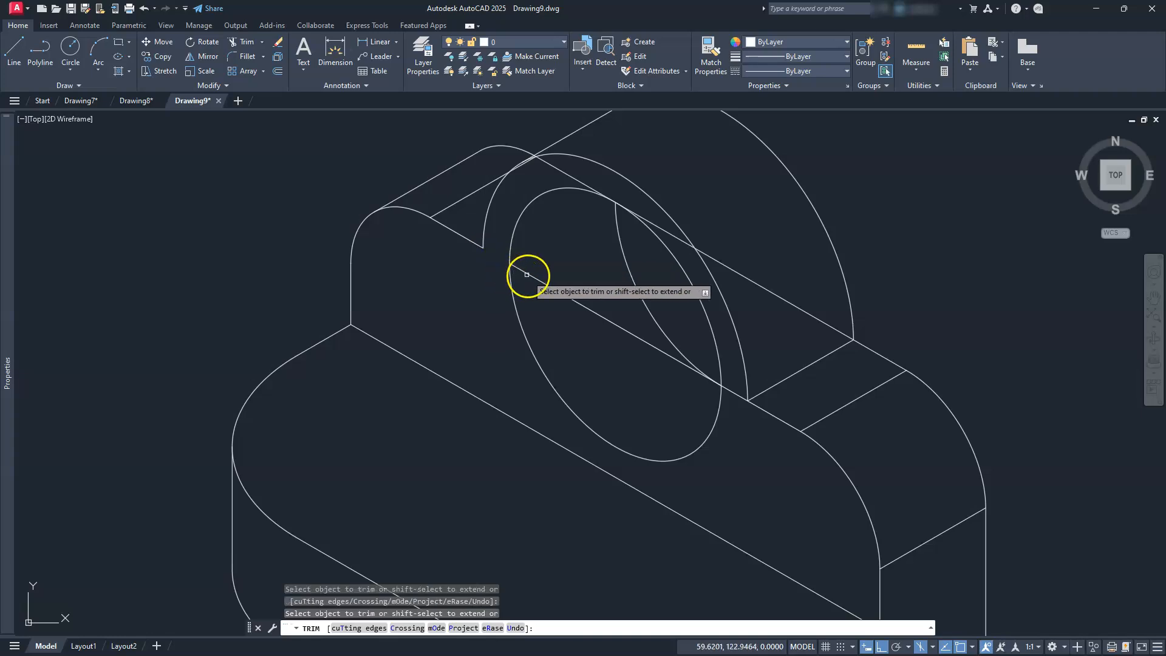
pyautogui.scroll(5, 729, 399)
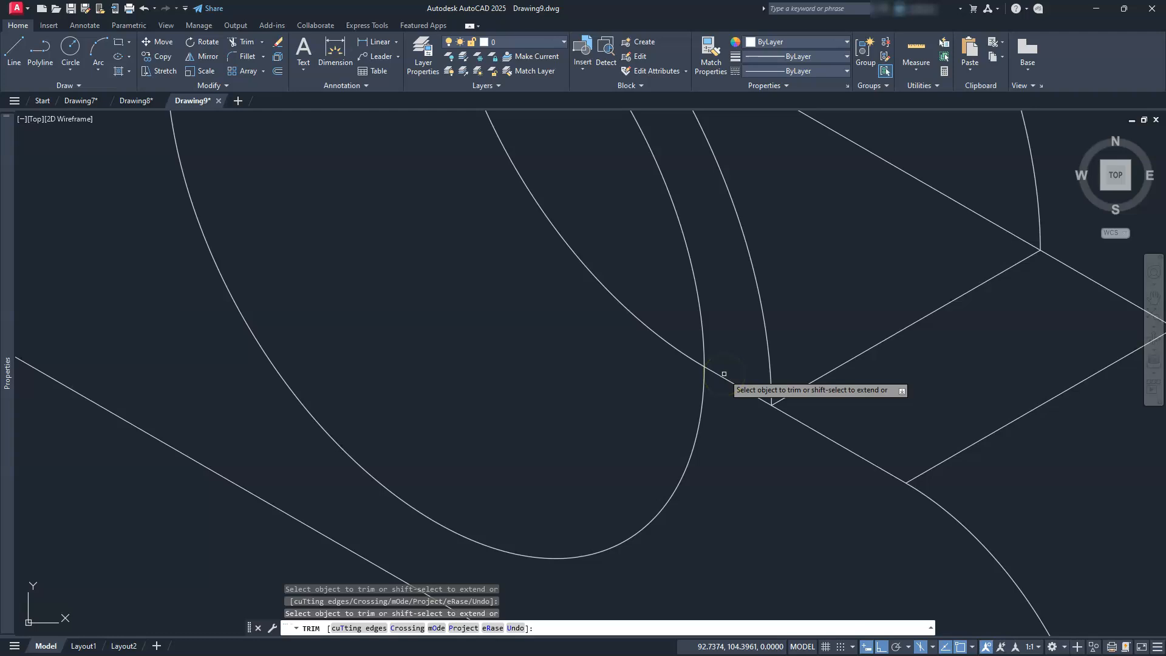
pyautogui.scroll(-5, 724, 379)
pyautogui.moveTo(638, 362)
pyautogui.mouseDown(button='middle')
pyautogui.moveTo(610, 406)
pyautogui.moveTo(585, 405)
pyautogui.mouseUp(button='middle')
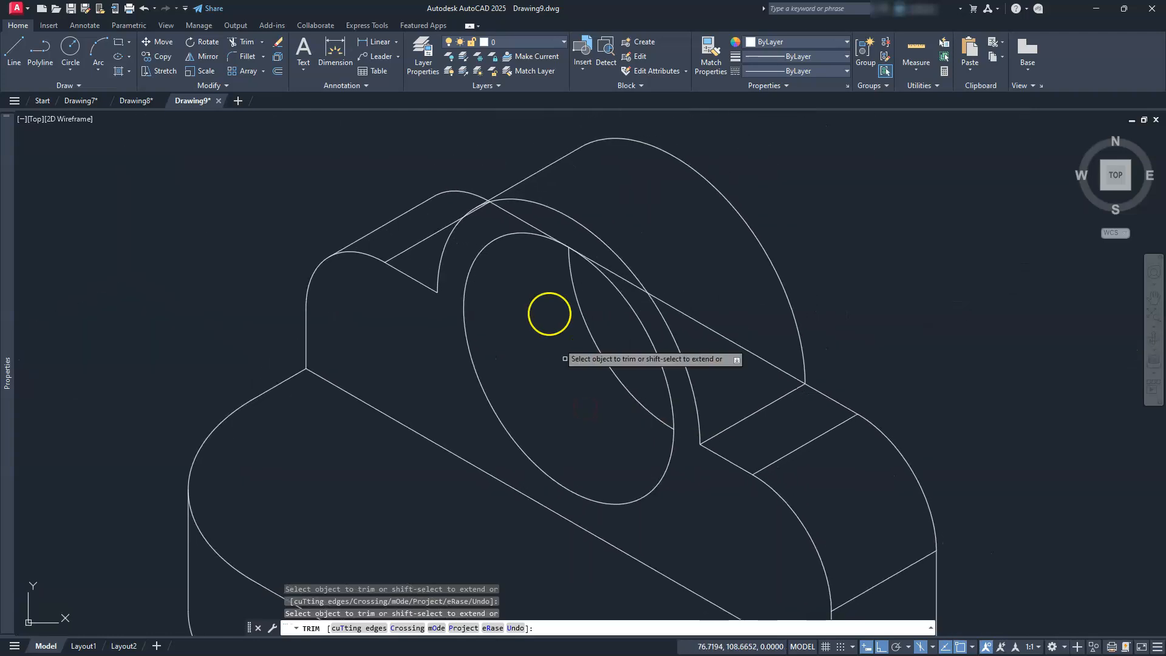
# - Trim the slanted edge beside the boss and the start of the back top edge where they run behind the boss face
pyautogui.scroll(4, 496, 205)
pyautogui.scroll(3, 496, 205)
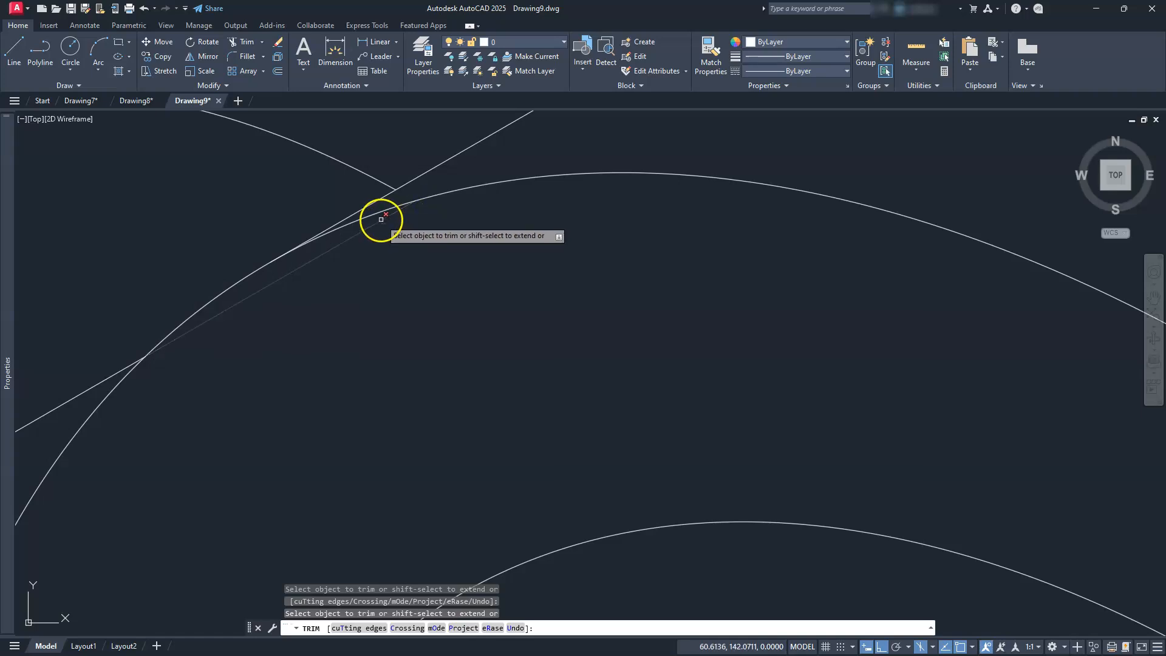
pyautogui.moveTo(393, 248)
pyautogui.mouseDown(button='middle')
pyautogui.moveTo(664, 312)
pyautogui.moveTo(825, 310)
pyautogui.mouseUp(button='middle')
pyautogui.scroll(-4, 818, 309)
pyautogui.scroll(-5, 850, 365)
# - Trim the rest of the upright's back top edge across the hole rim and the boss, up to the outer back isocircle
pyautogui.moveTo(909, 416)
pyautogui.mouseDown(button='middle')
pyautogui.moveTo(620, 255)
pyautogui.moveTo(505, 216)
pyautogui.mouseUp(button='middle')
pyautogui.scroll(3, 505, 216)
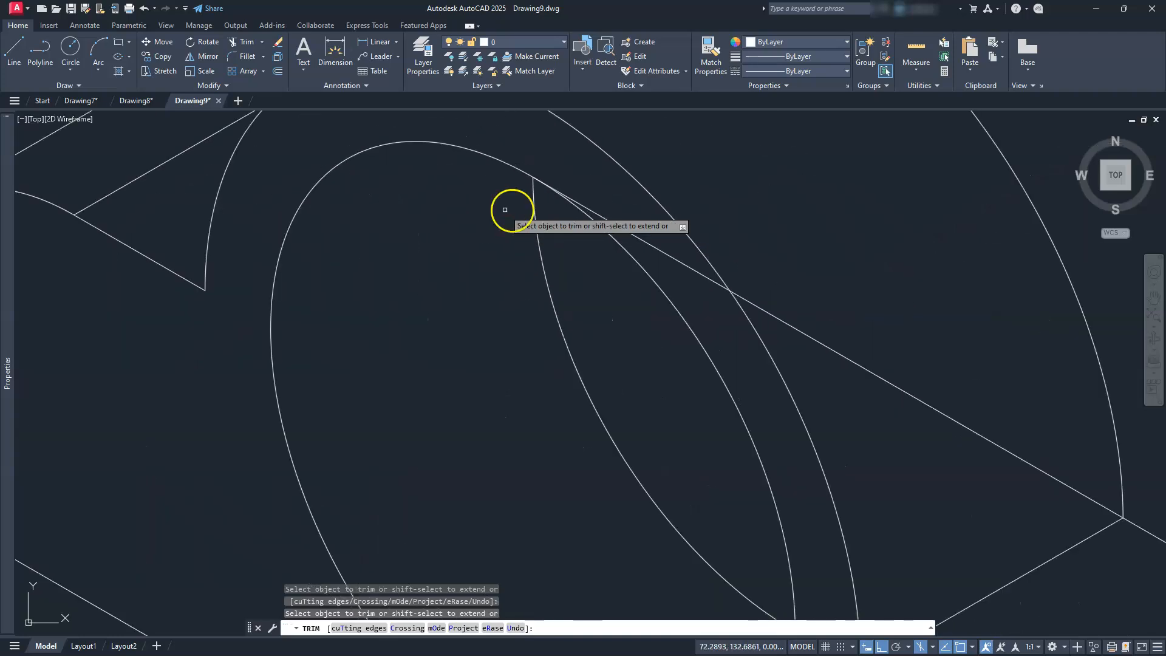
pyautogui.click(599, 212)
pyautogui.moveTo(781, 304)
pyautogui.mouseDown(button='middle')
pyautogui.moveTo(544, 231)
pyautogui.moveTo(406, 169)
pyautogui.moveTo(395, 181)
pyautogui.mouseUp(button='middle')
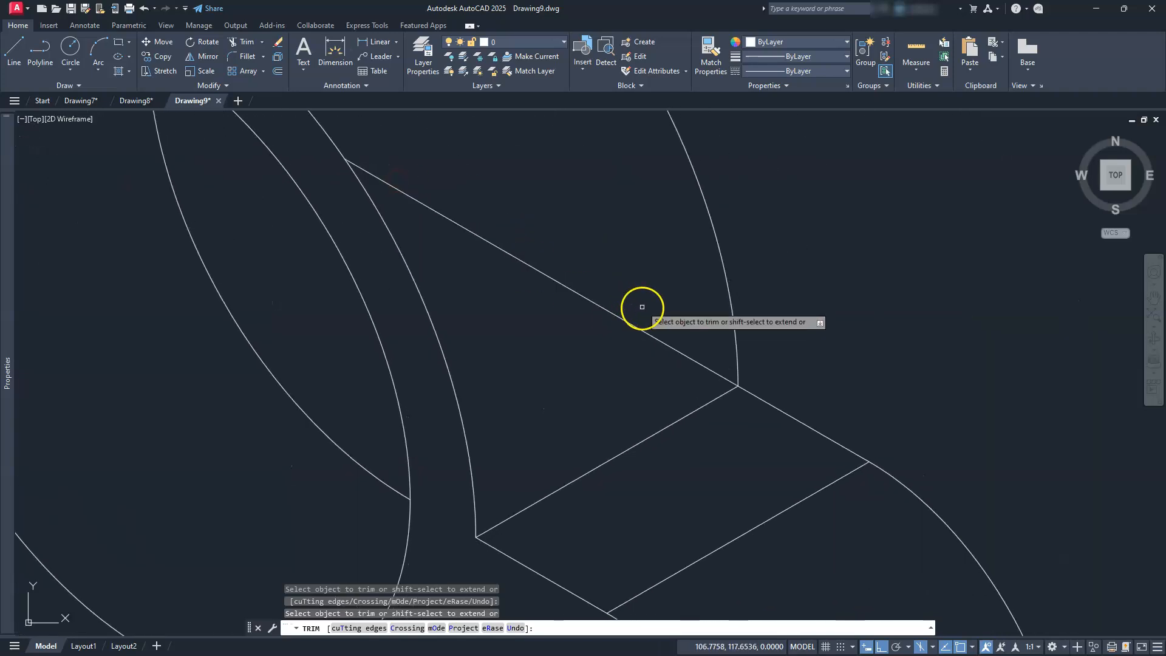
pyautogui.scroll(-5, 626, 322)
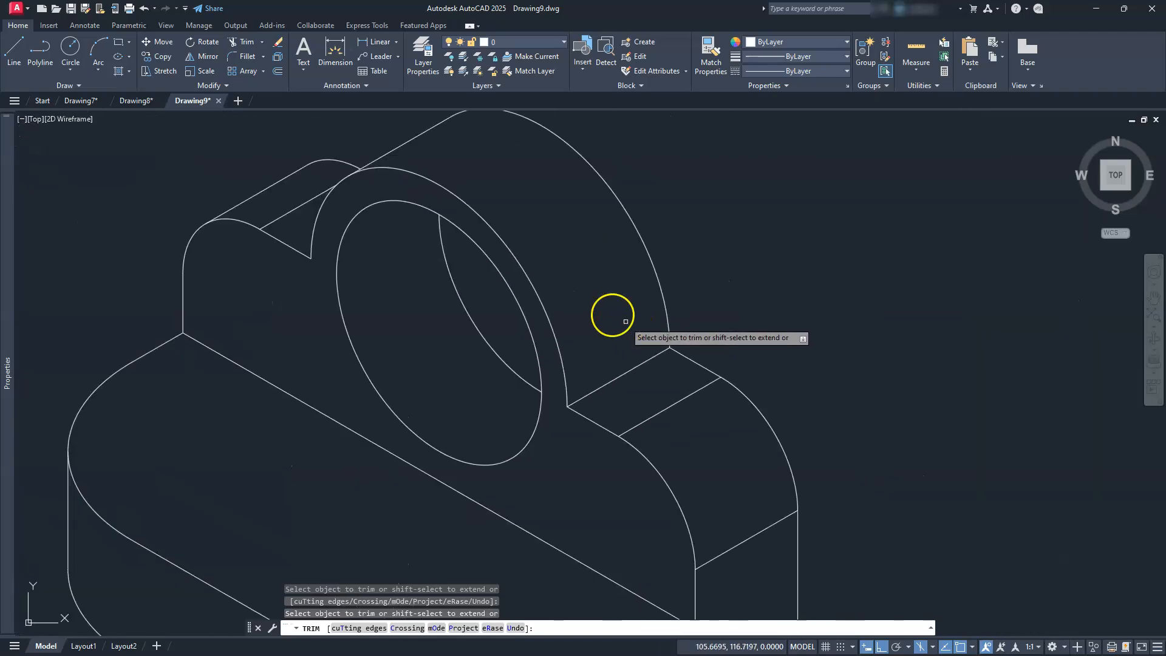
pyautogui.scroll(-2, 657, 351)
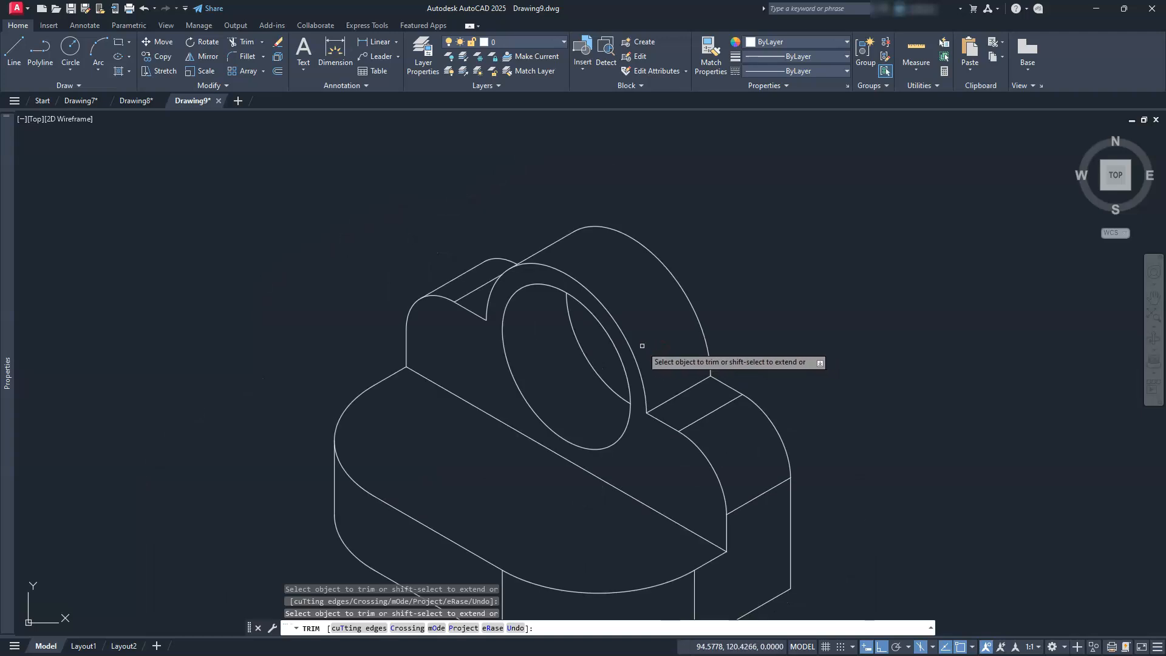
pyautogui.press('Escape')
pyautogui.press('Escape')
pyautogui.press('Escape')
pyautogui.press('Escape')
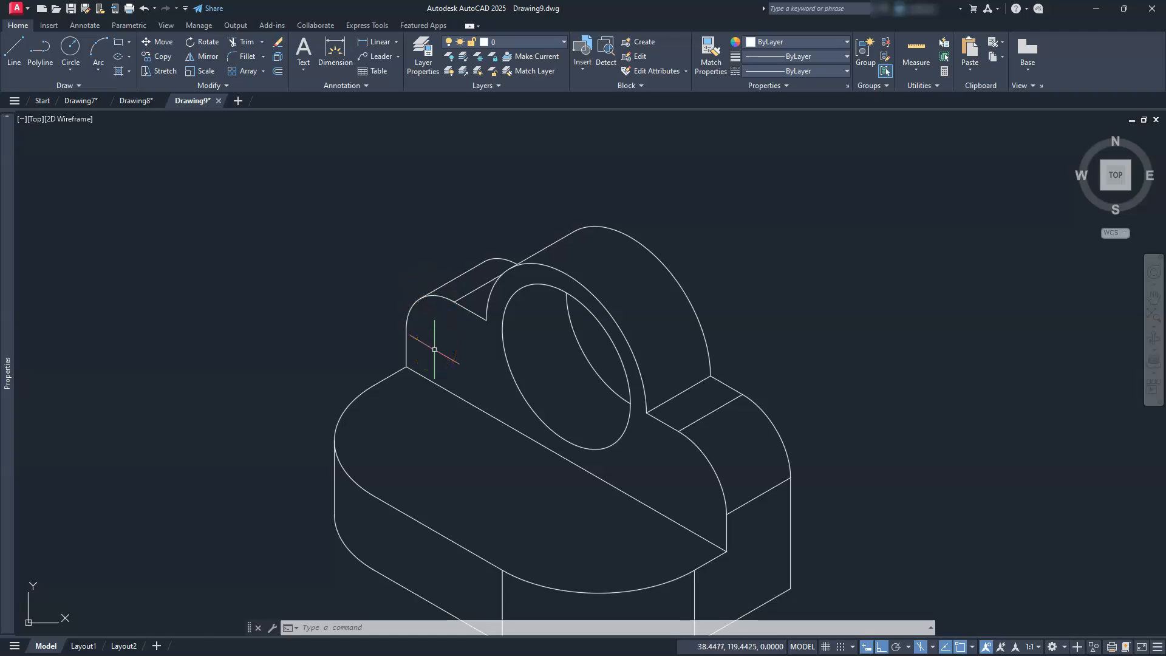
# - Draw an isocircle of diameter 10 centred on the upright's right front corner arc
pyautogui.moveTo(461, 418); pyautogui.dragTo(478, 381, button='middle')
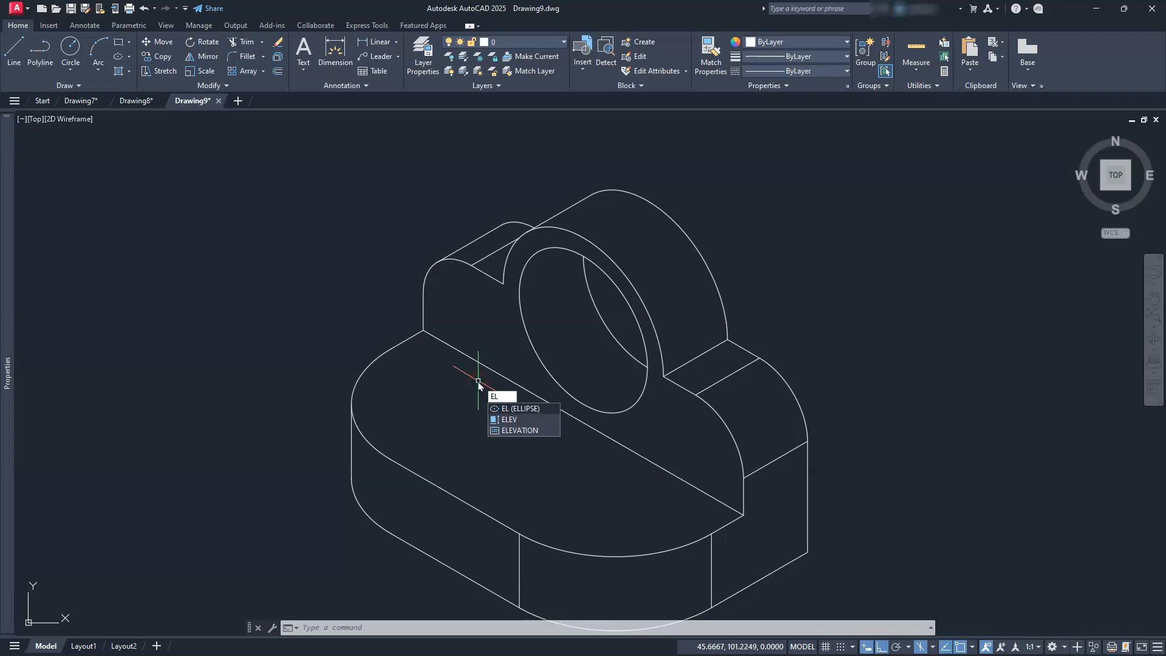
pyautogui.press('Return')
pyautogui.write('i')
pyautogui.press('Return')
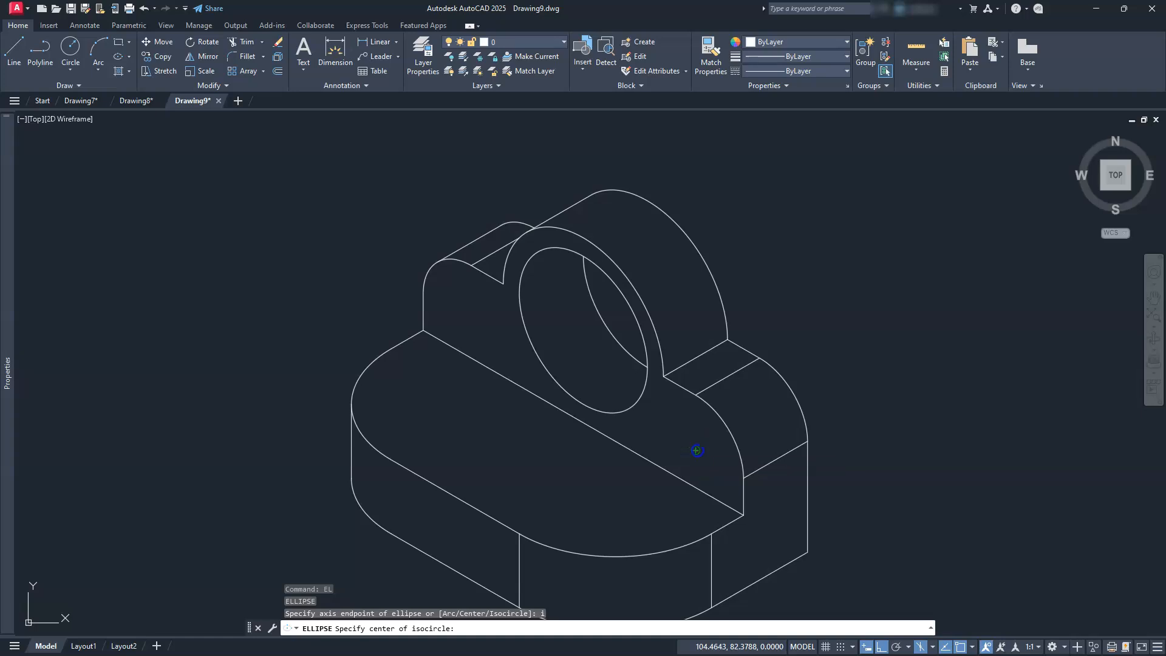
pyautogui.click(697, 451)
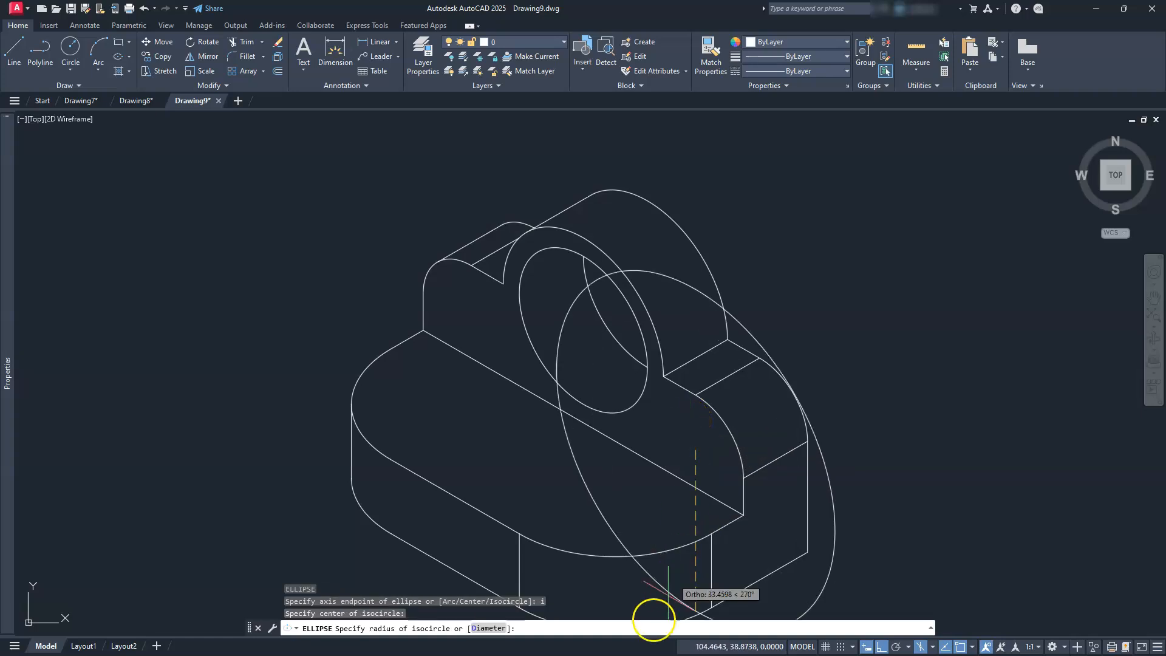
pyautogui.click(494, 627)
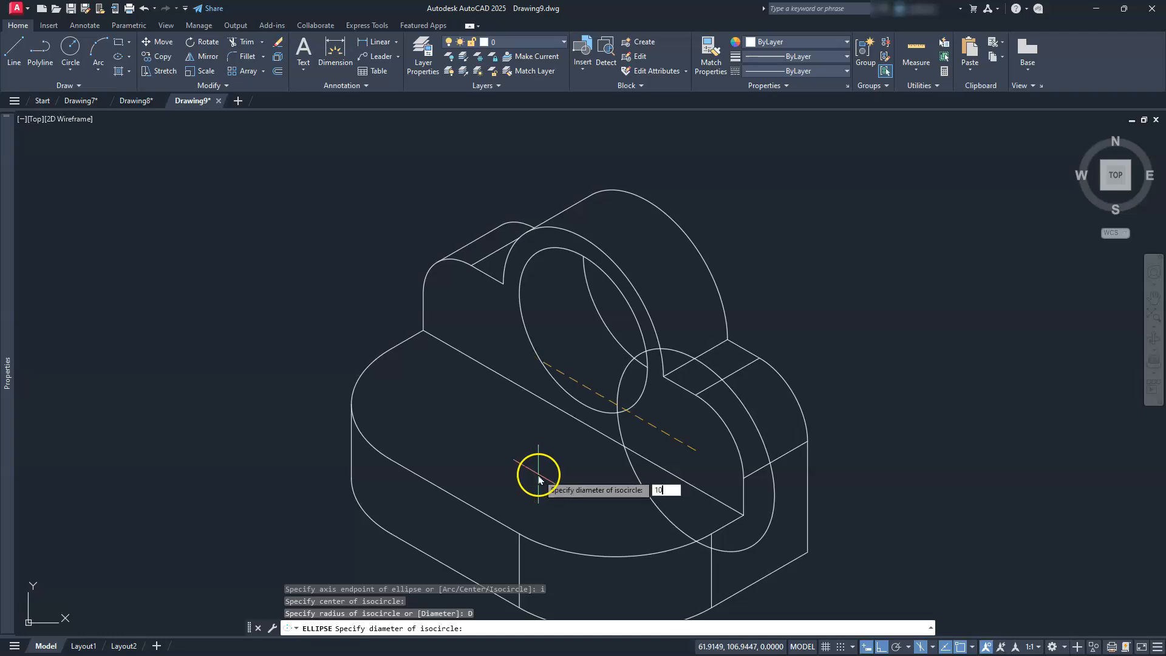
pyautogui.press('Return')
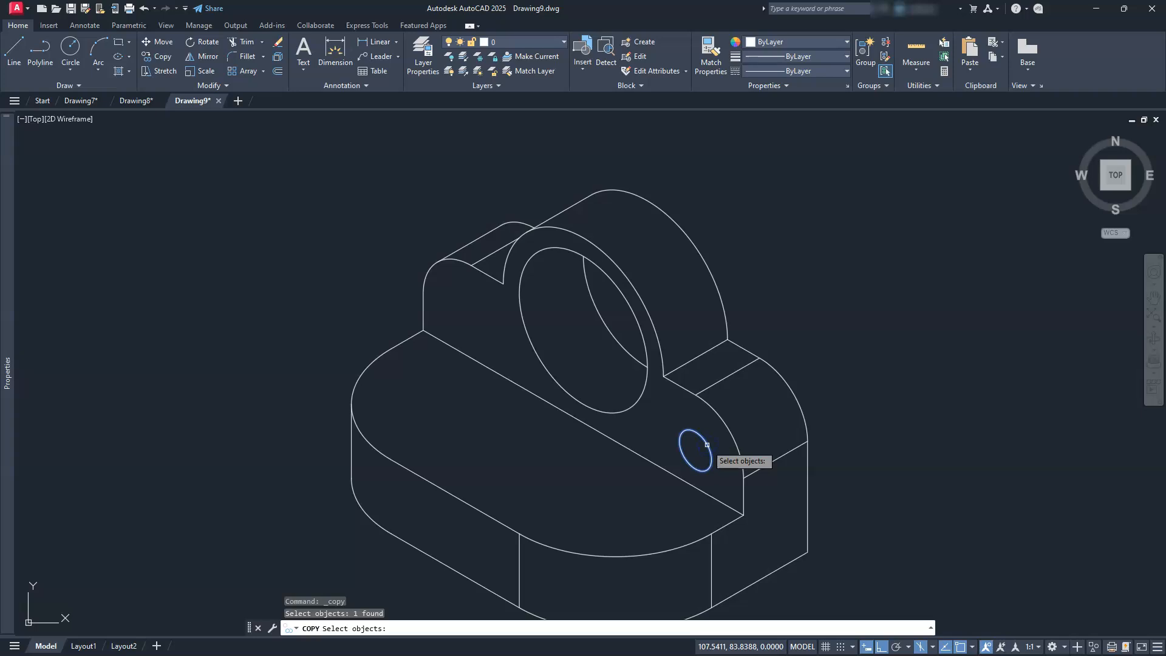
# - Copy the small isocircle from its centre to the centre of the upright's left front corner arc
pyautogui.press('Return')
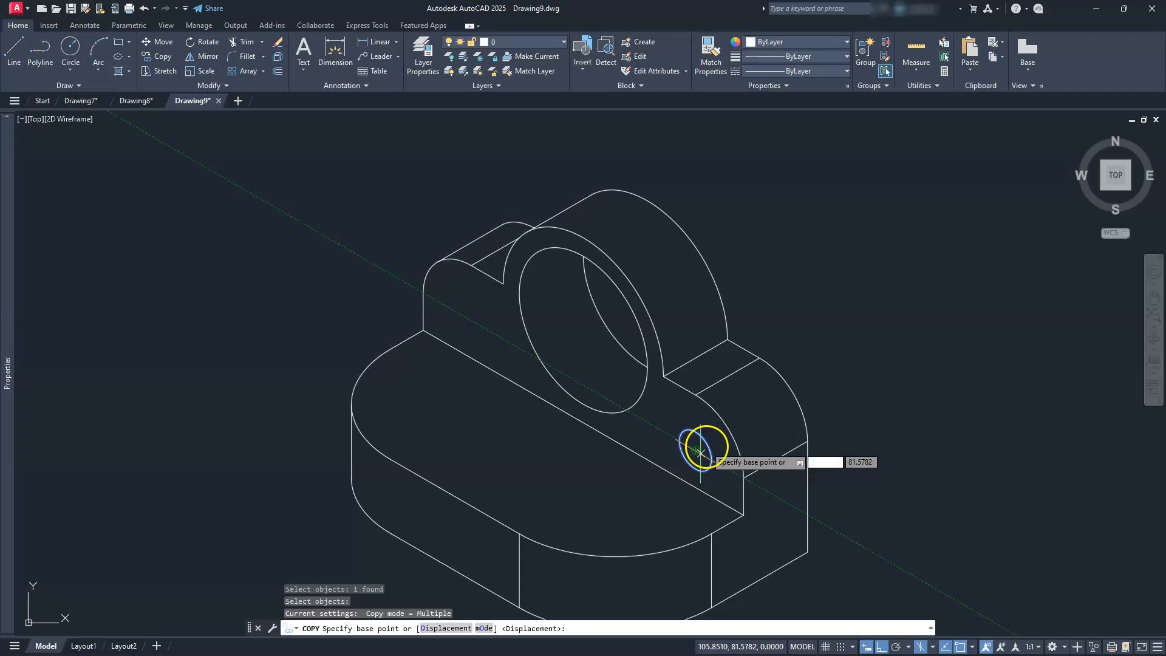
pyautogui.click(695, 450)
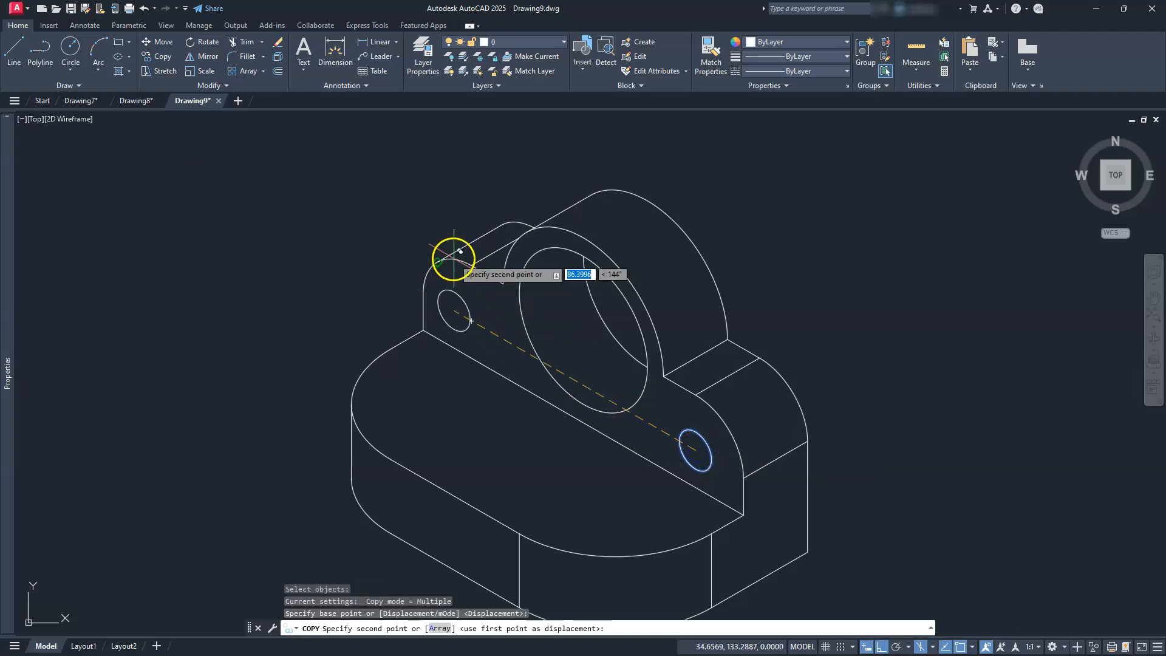
pyautogui.click(471, 320)
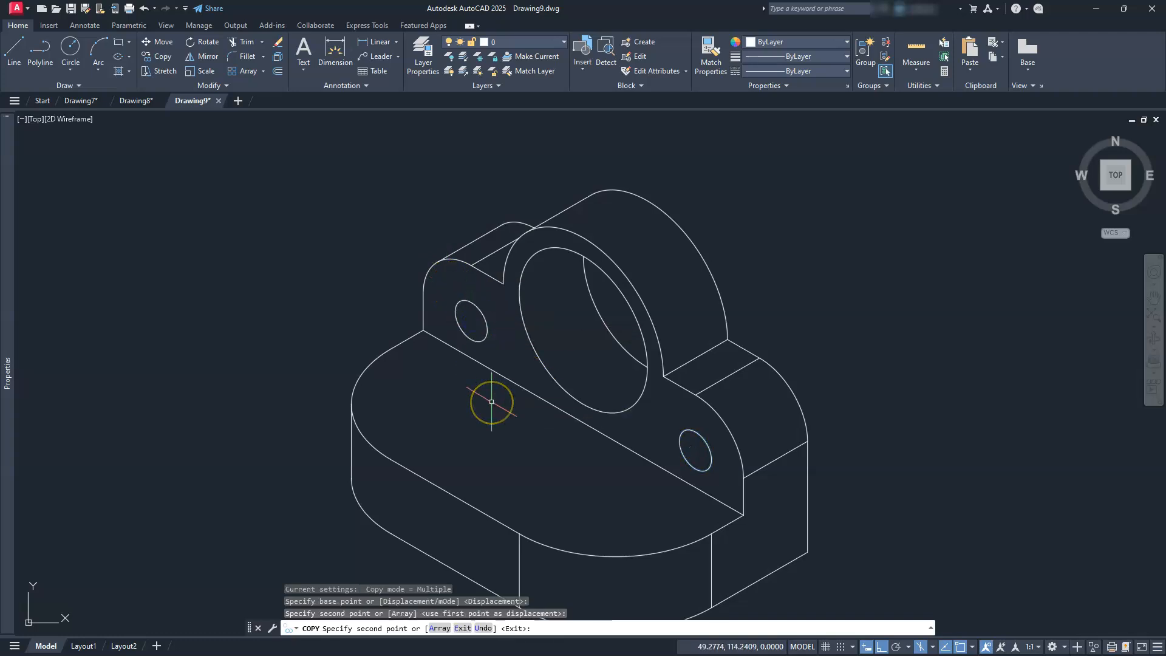
pyautogui.press('Escape')
pyautogui.press('Escape')
pyautogui.press('Escape')
pyautogui.scroll(-5, 489, 395)
pyautogui.moveTo(511, 447)
pyautogui.mouseDown(button='middle')
pyautogui.moveTo(594, 441)
pyautogui.moveTo(568, 448)
pyautogui.mouseUp(button='middle')
pyautogui.scroll(5, 593, 442)
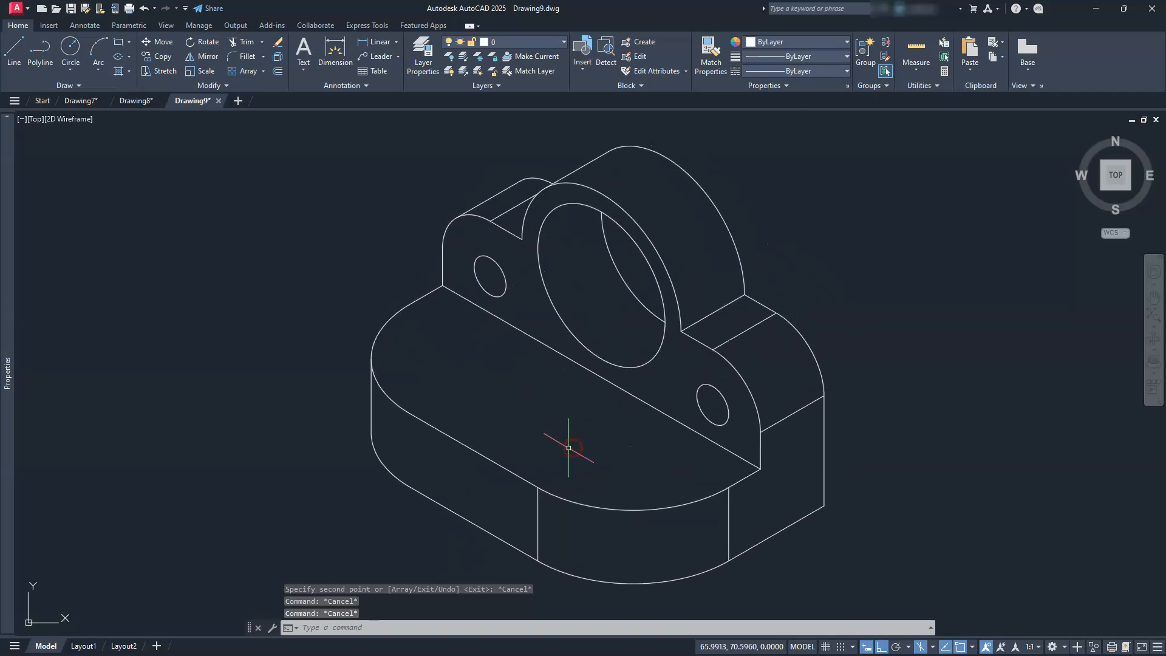
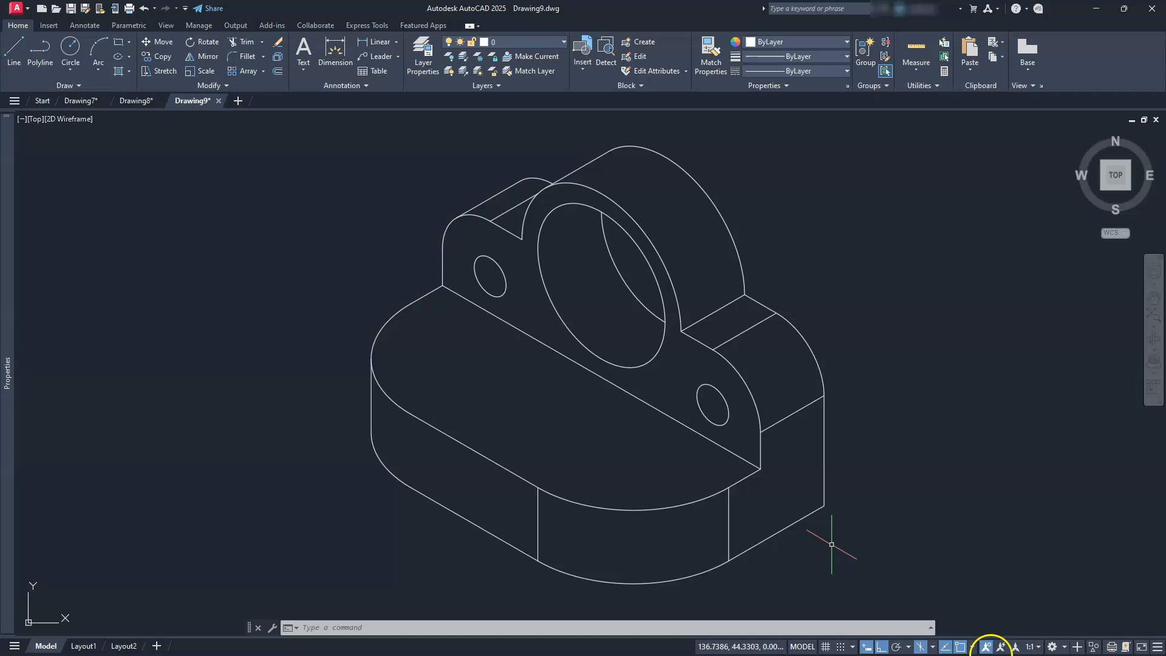
# - Switch off isometric drafting and draw a rectangle from 0,0 with its opposite corner at a relative offset of 17,11
pyautogui.click(921, 647)
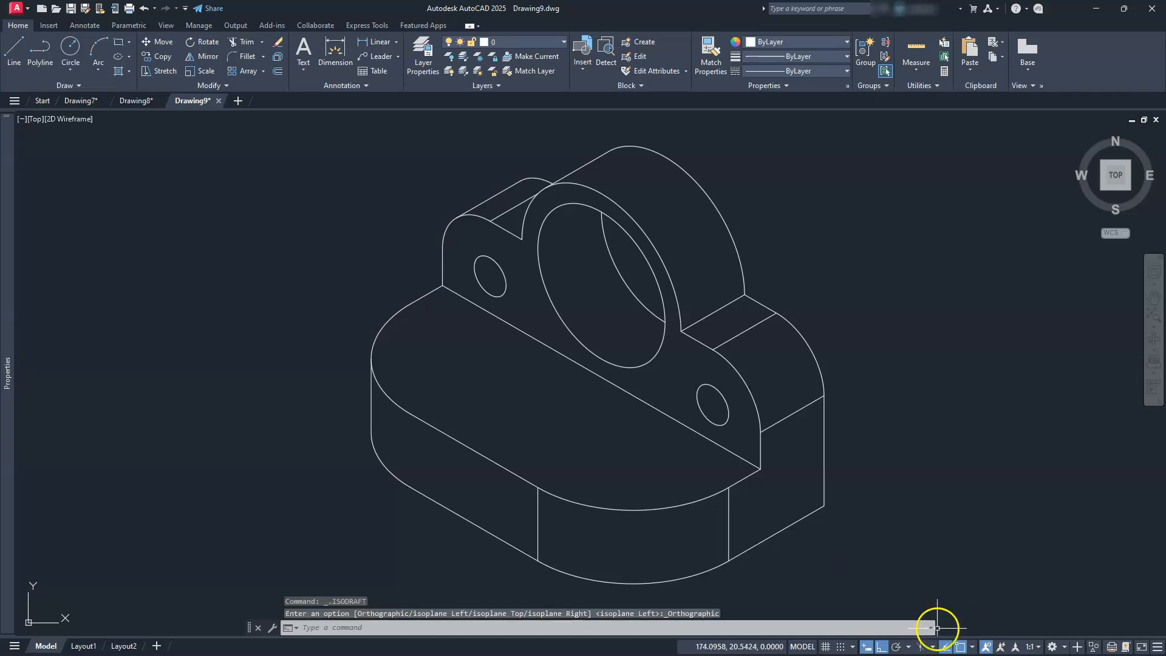
pyautogui.write('rec')
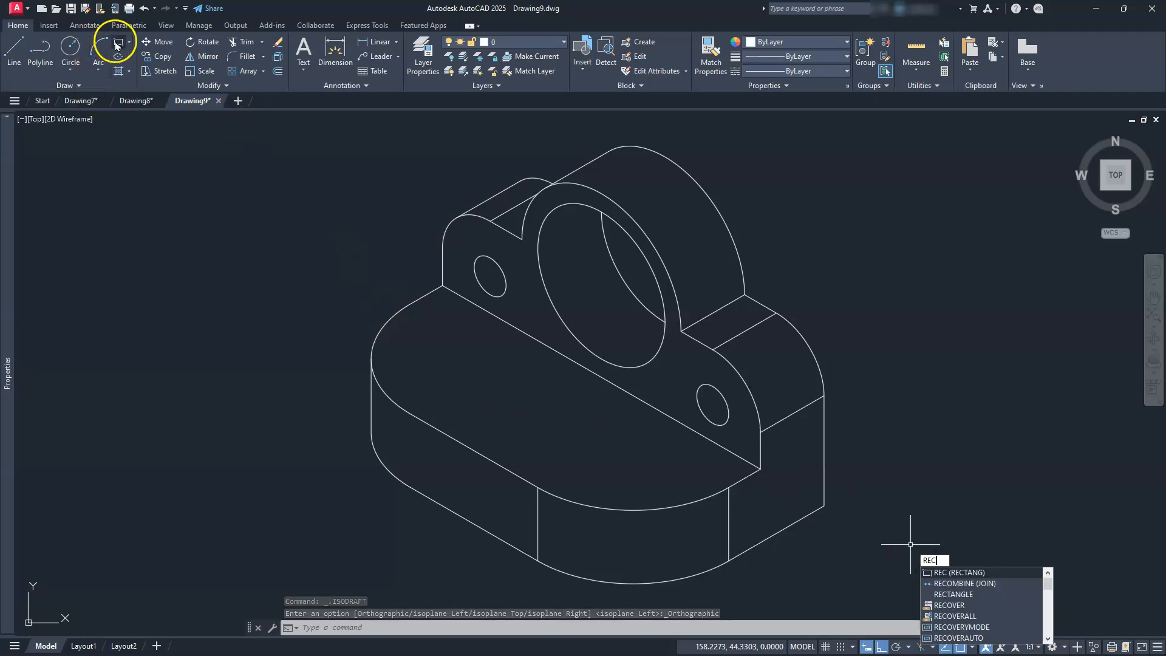
pyautogui.press('Return')
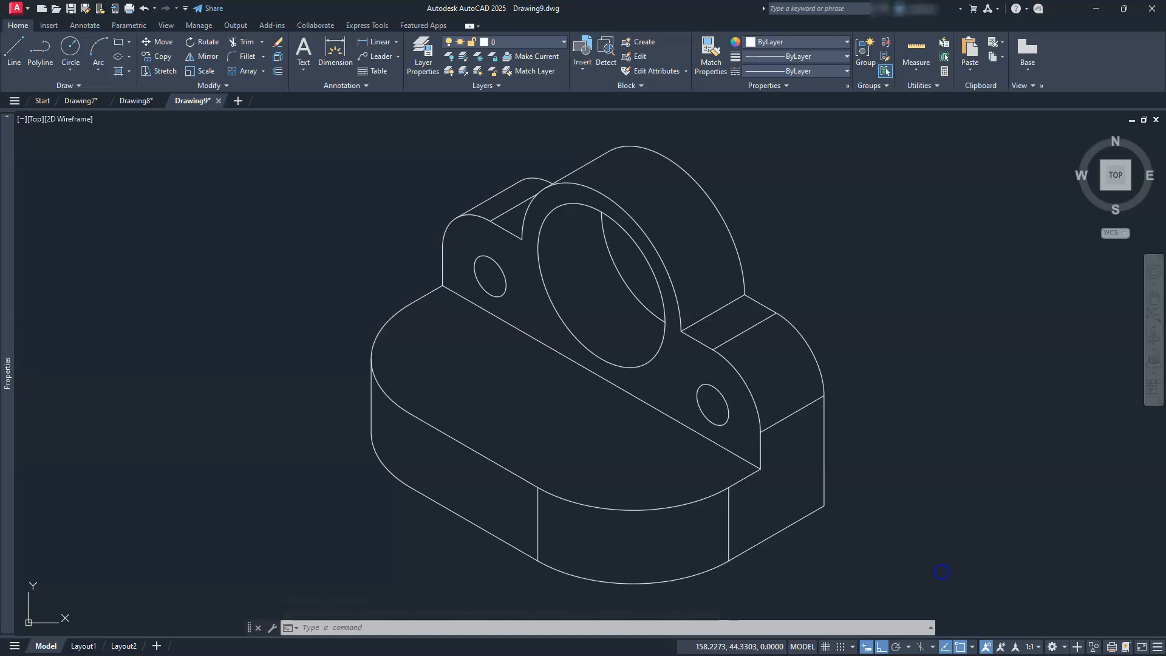
pyautogui.write('0')
pyautogui.press('Tab')
pyautogui.write('0')
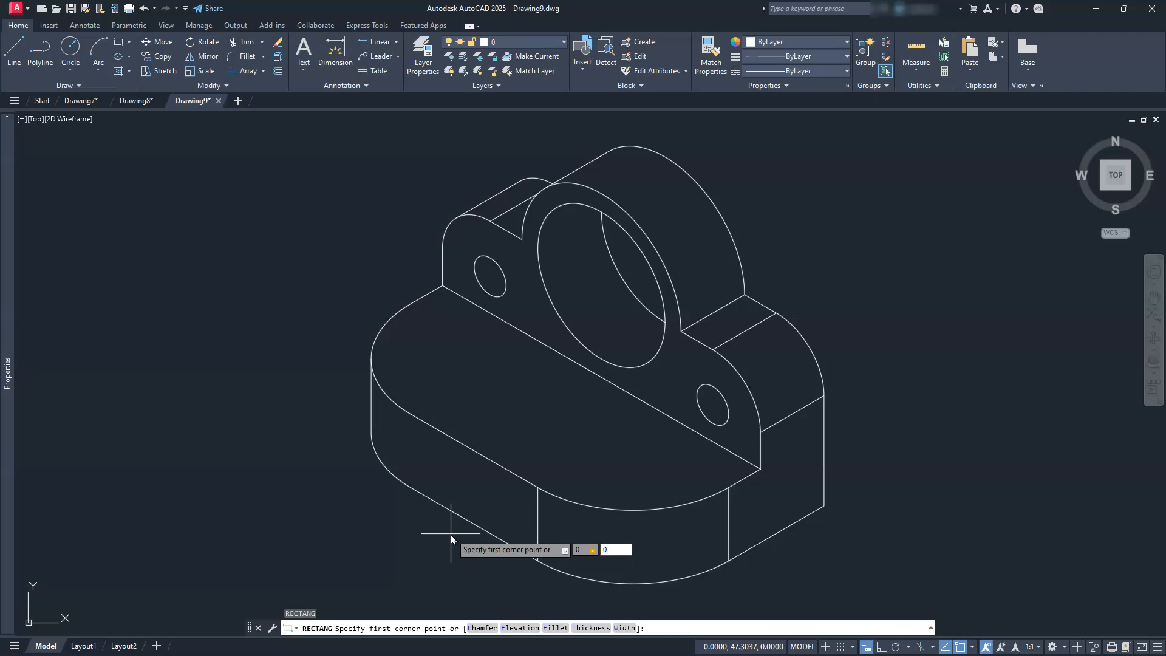
pyautogui.press('Return')
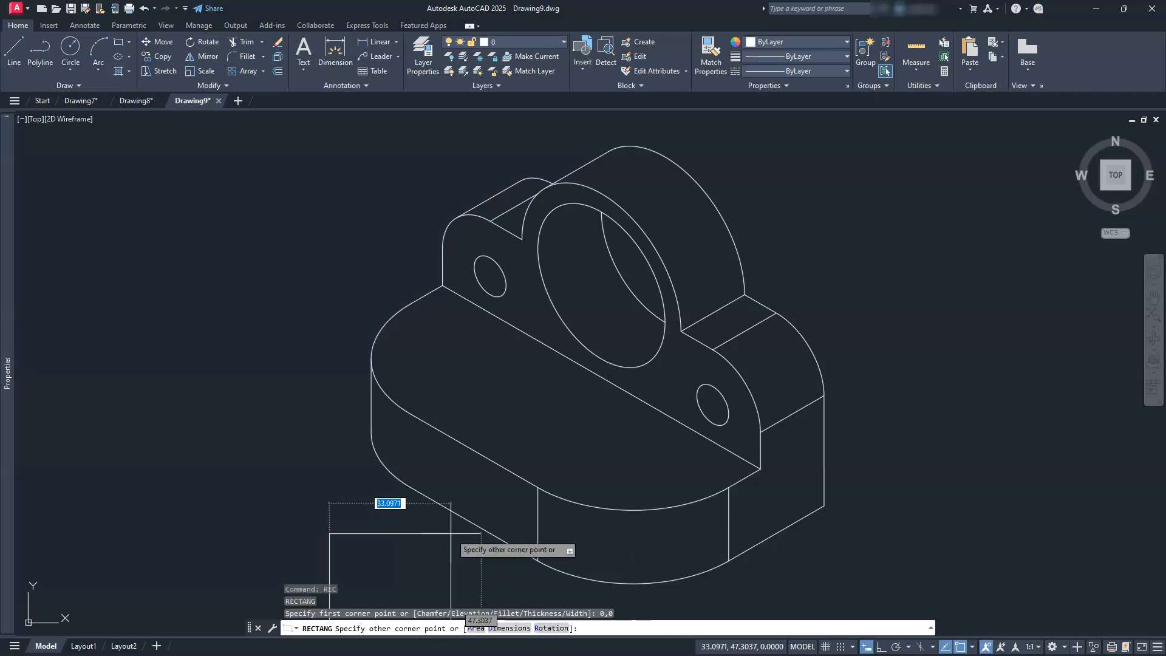
pyautogui.write('17,11')
pyautogui.press('Return')
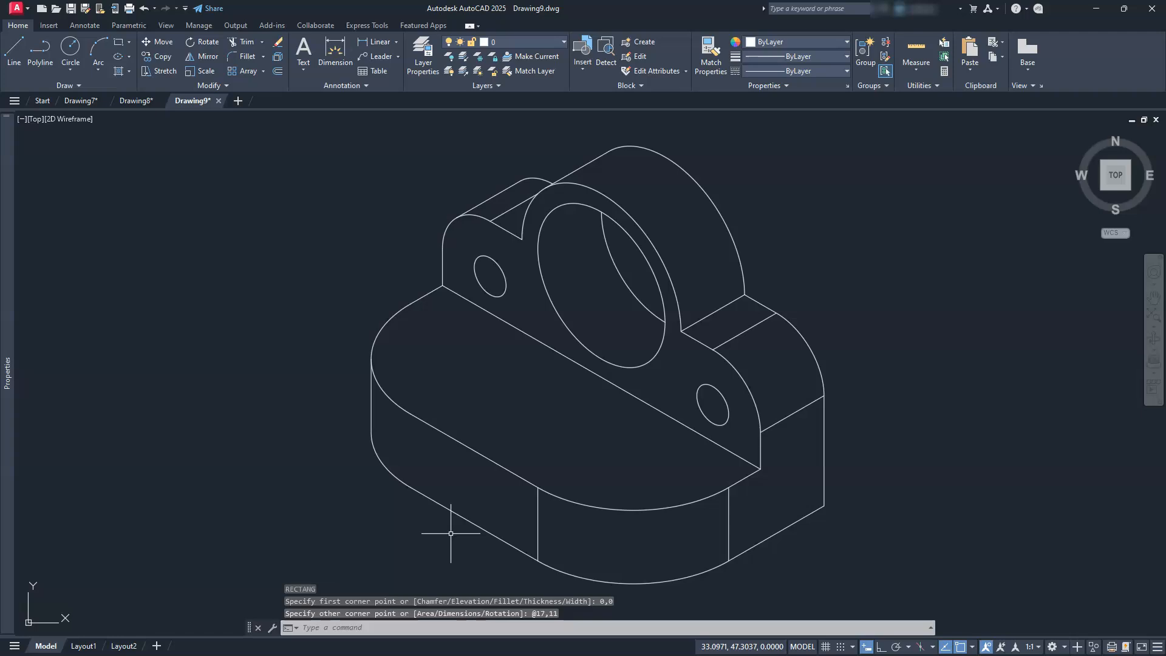
# - Bring the whole 17 by 11 rectangle at the origin into close view
pyautogui.press('Return')
pyautogui.press('Escape')
pyautogui.moveTo(439, 453); pyautogui.dragTo(440, 453, button='middle')
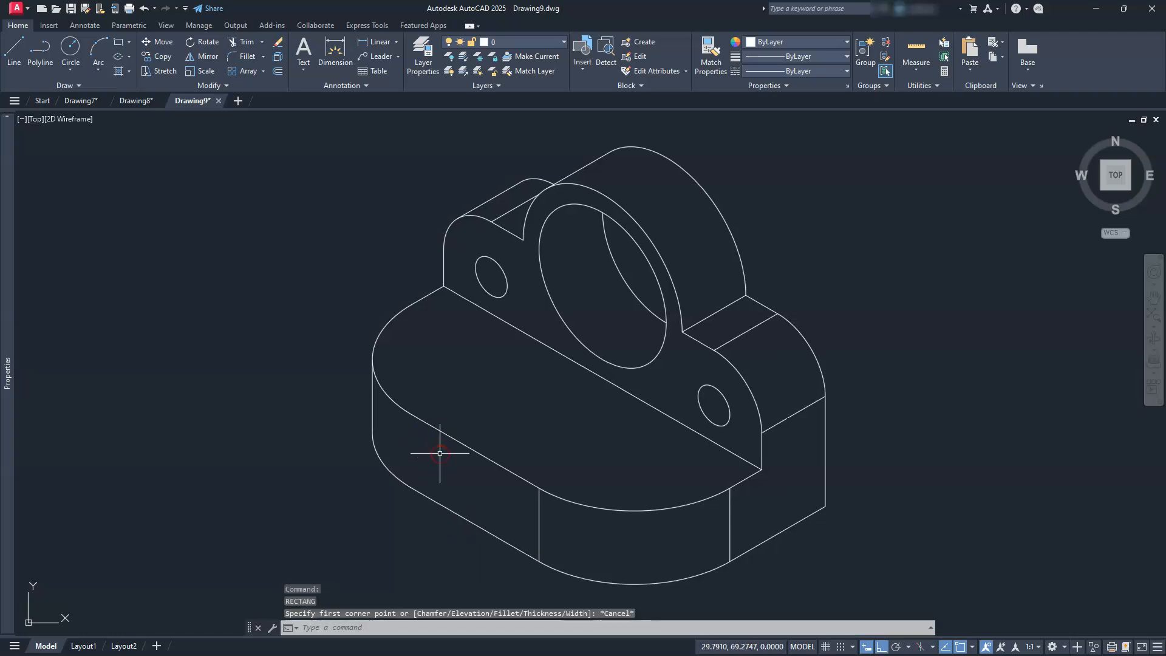
pyautogui.click(1152, 314)
pyautogui.scroll(-2, 541, 470)
pyautogui.moveTo(538, 497); pyautogui.dragTo(554, 401, button='middle')
pyautogui.scroll(8, 455, 464)
pyautogui.moveTo(502, 489); pyautogui.dragTo(619, 486, button='middle')
pyautogui.scroll(2, 617, 477)
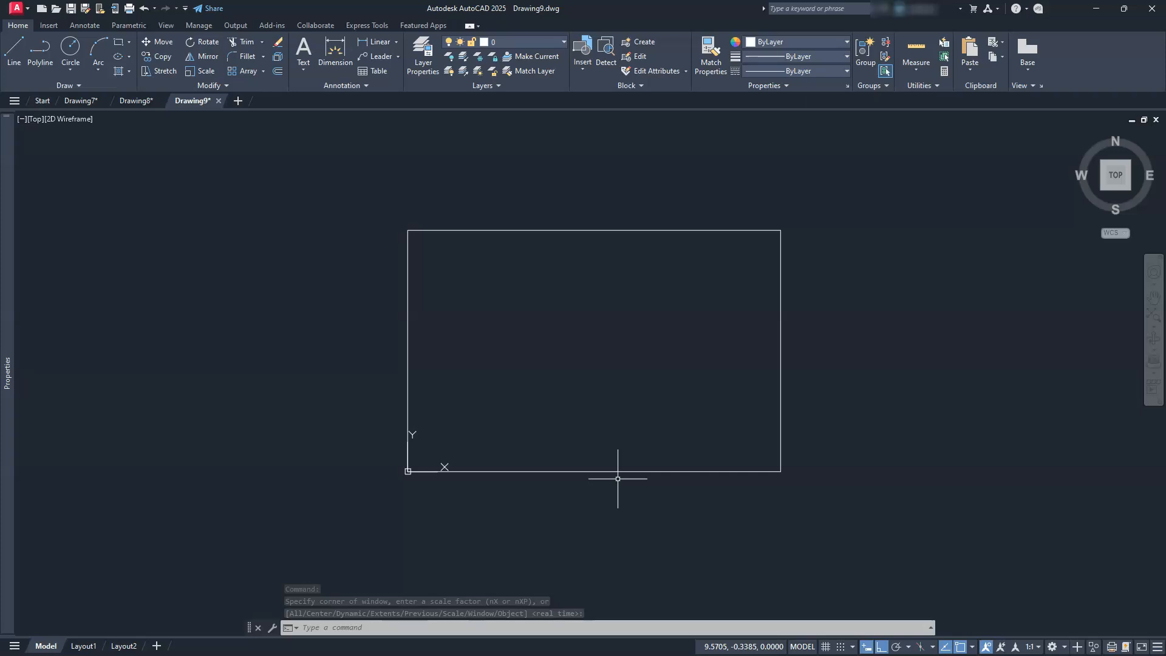
pyautogui.press('Escape')
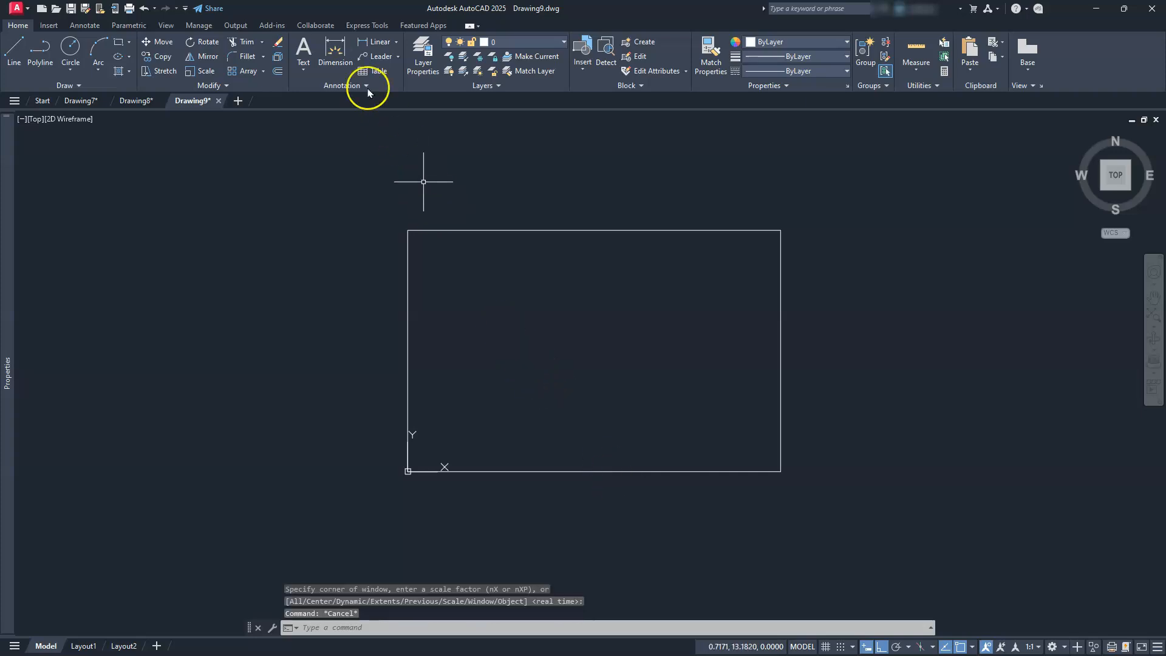
# - Offset the 17 by 11 rectangle inward by .25 to form an inner border
pyautogui.click(279, 73)
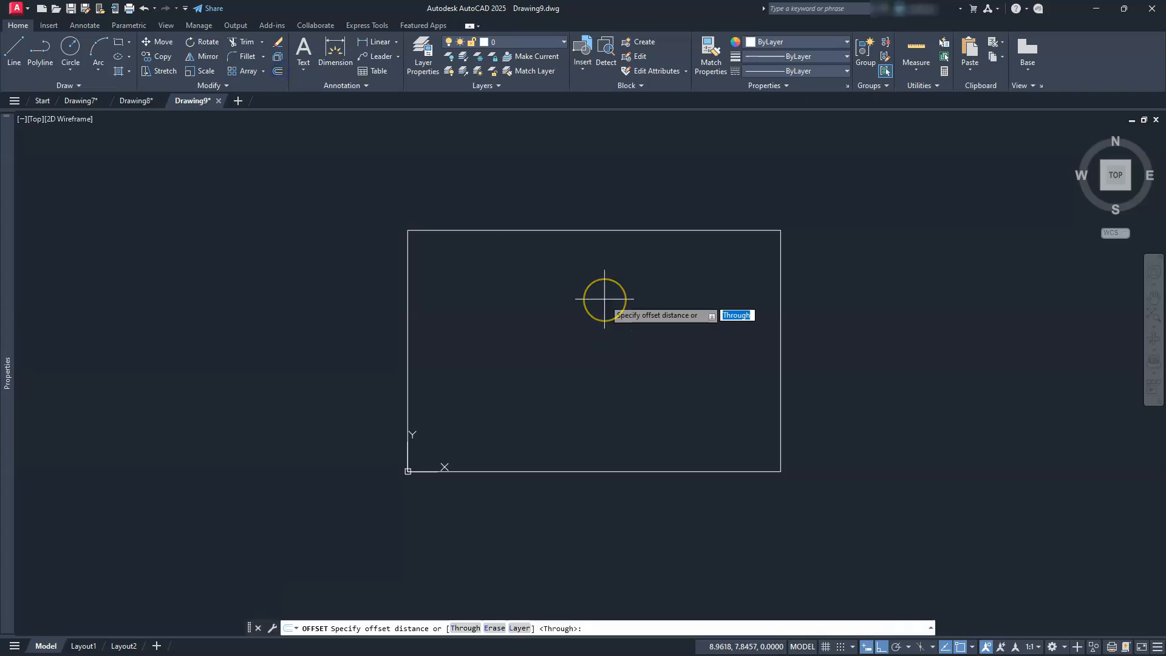
pyautogui.write('.25')
pyautogui.press('Return')
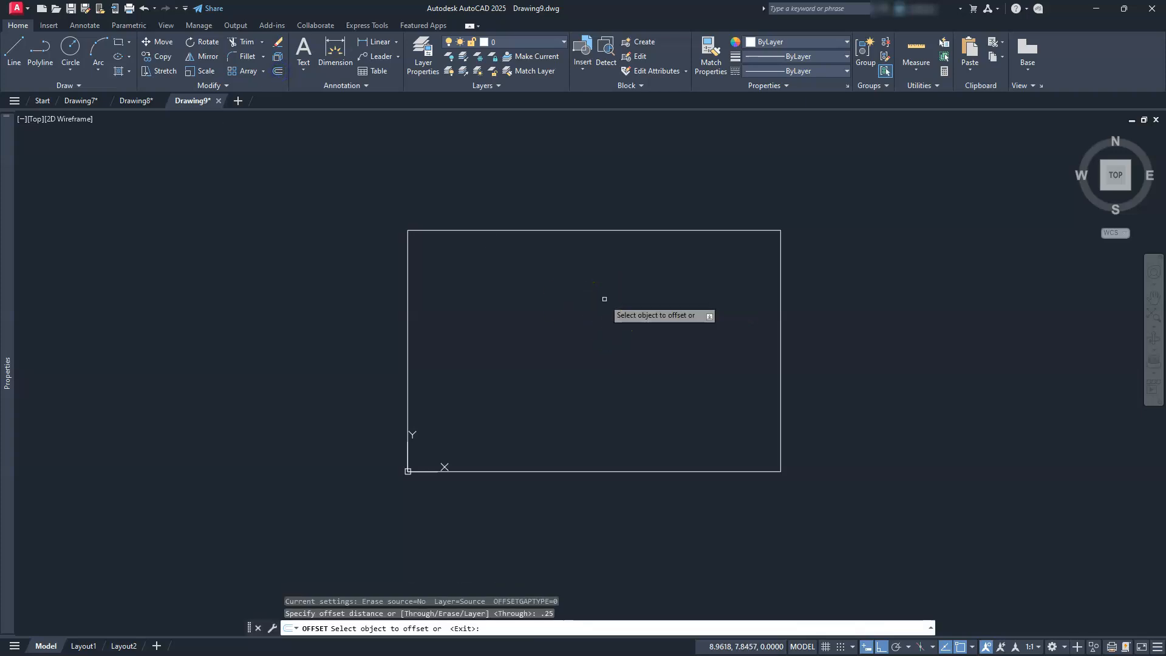
pyautogui.click(584, 232)
pyautogui.click(579, 300)
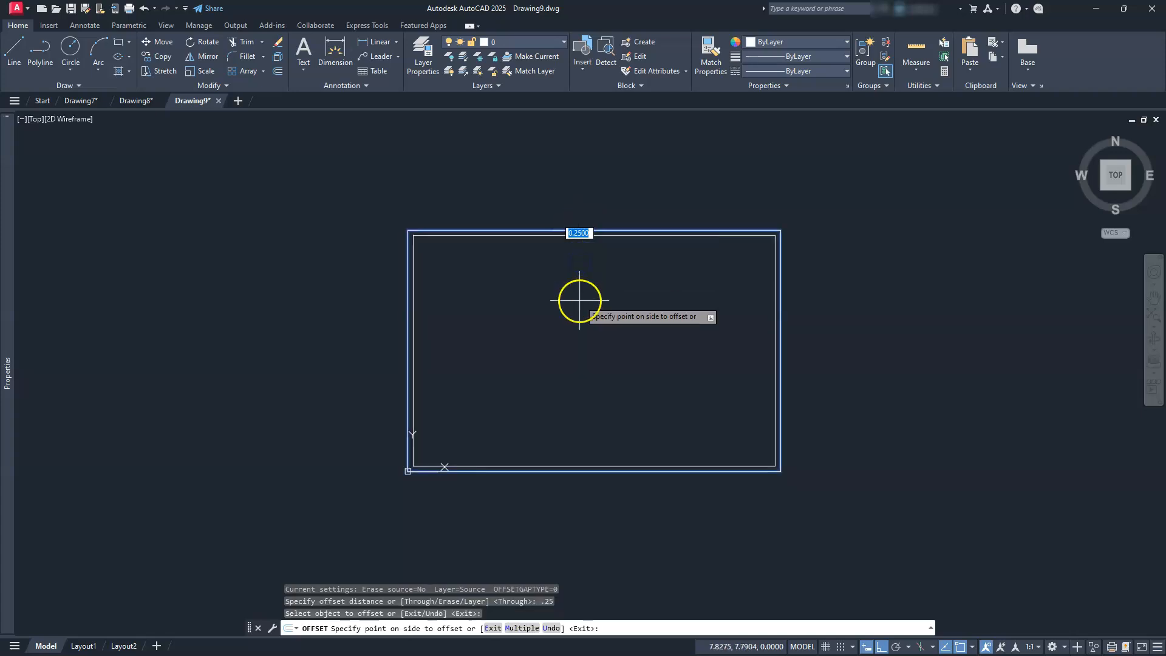
pyautogui.press('Escape')
pyautogui.press('Escape')
pyautogui.press('Escape')
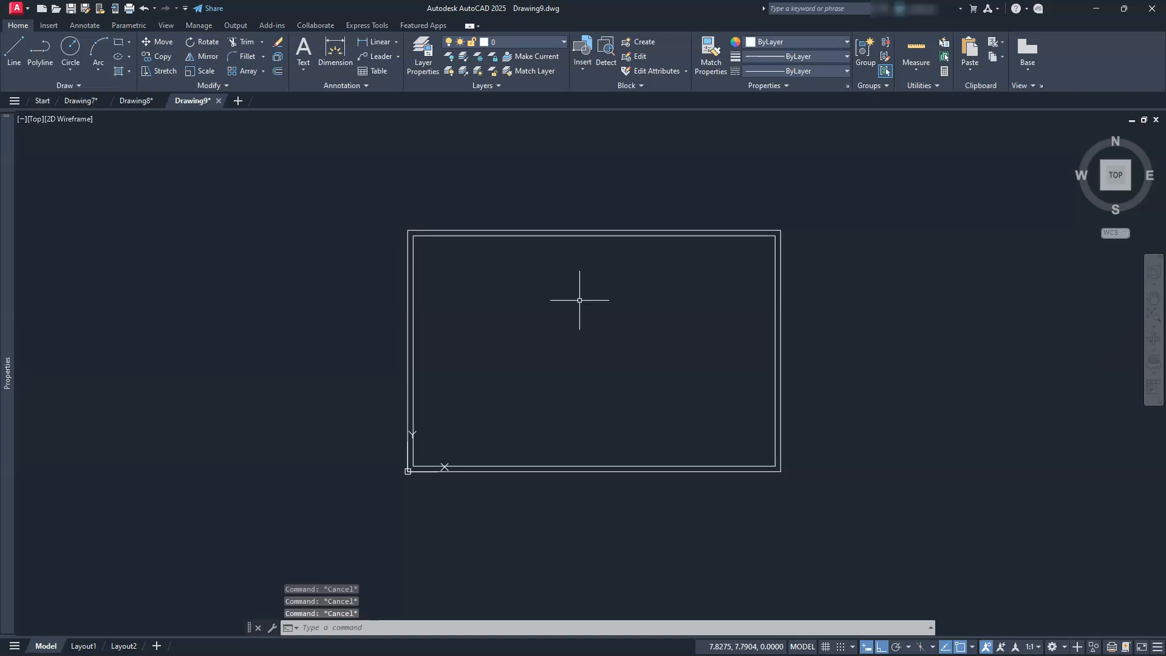
# - Create two new layers in the layer manager, named dim and cen
pyautogui.click(419, 57)
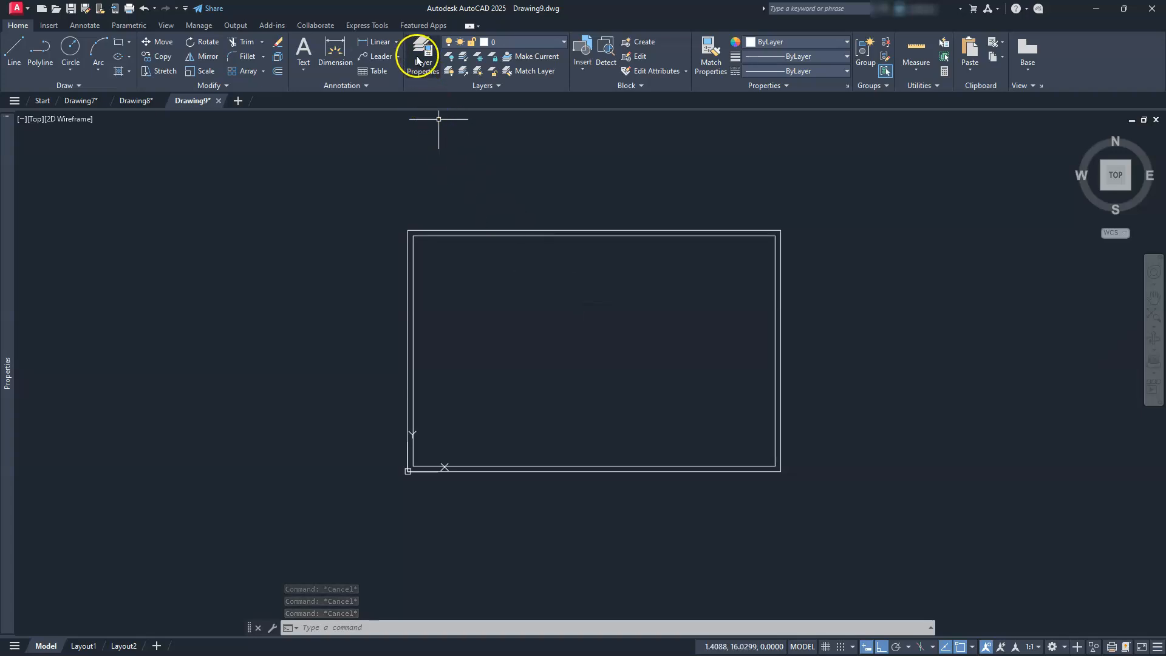
pyautogui.click(474, 238)
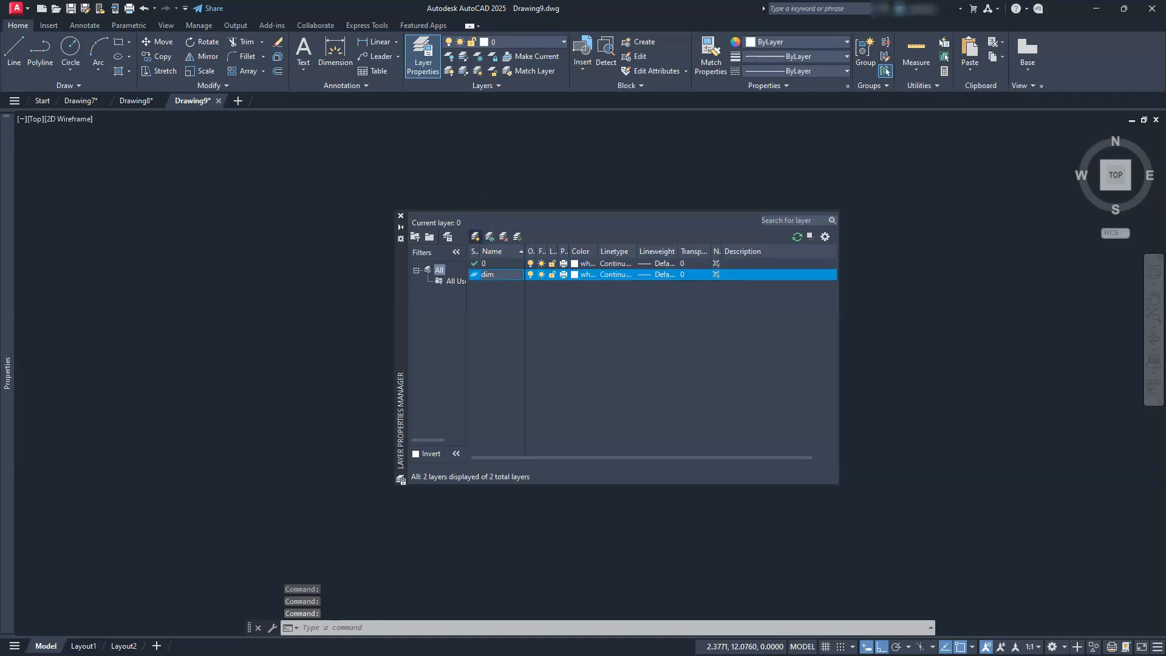
pyautogui.click(474, 238)
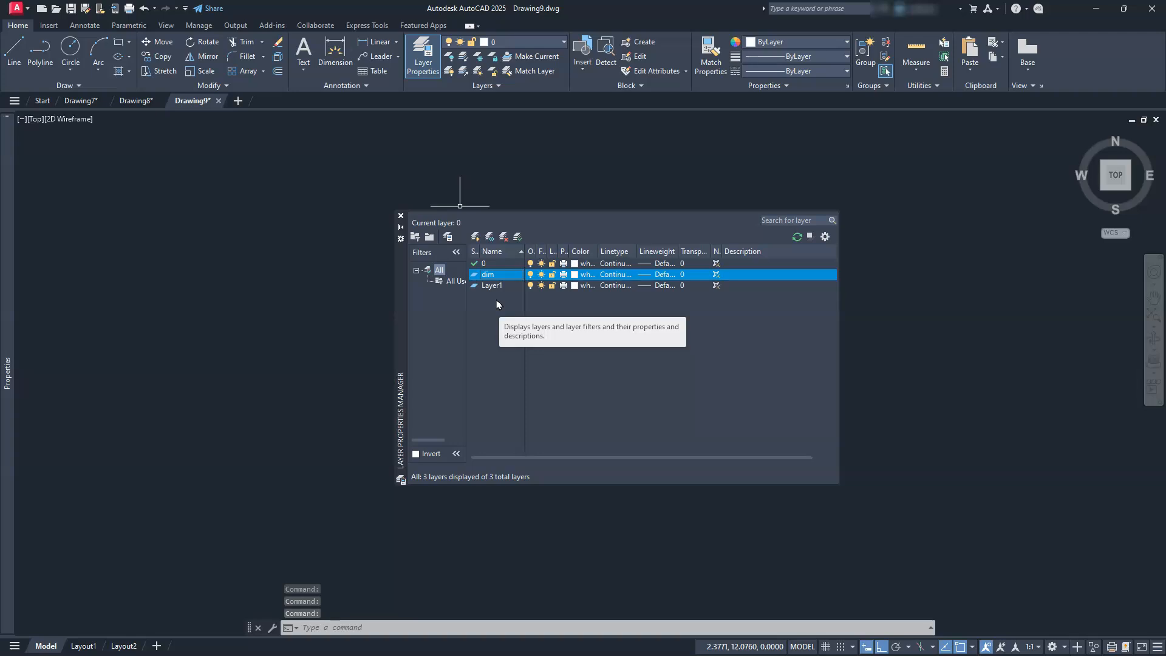
pyautogui.click(494, 285)
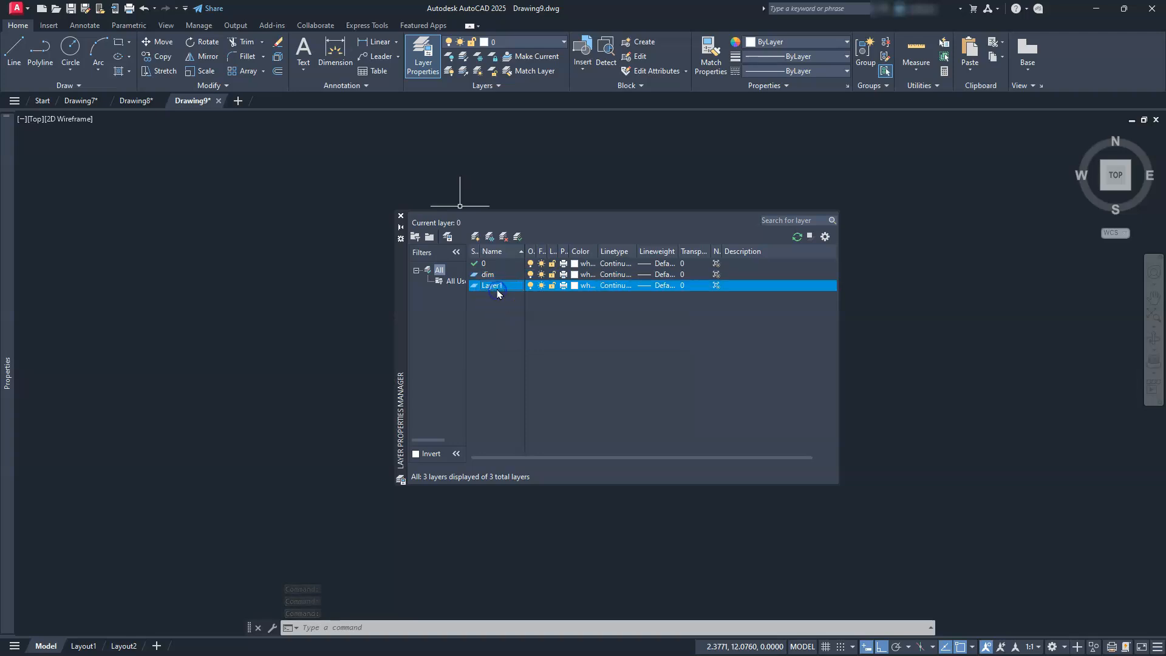
pyautogui.click(495, 286)
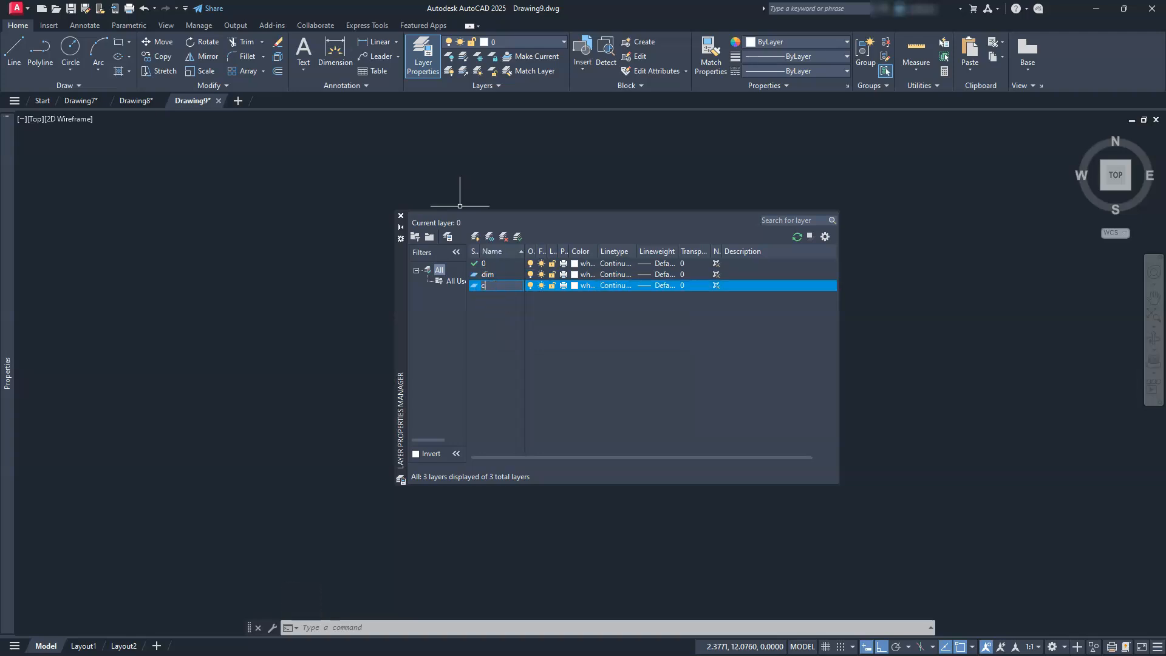
pyautogui.press('Return')
pyautogui.click(508, 312)
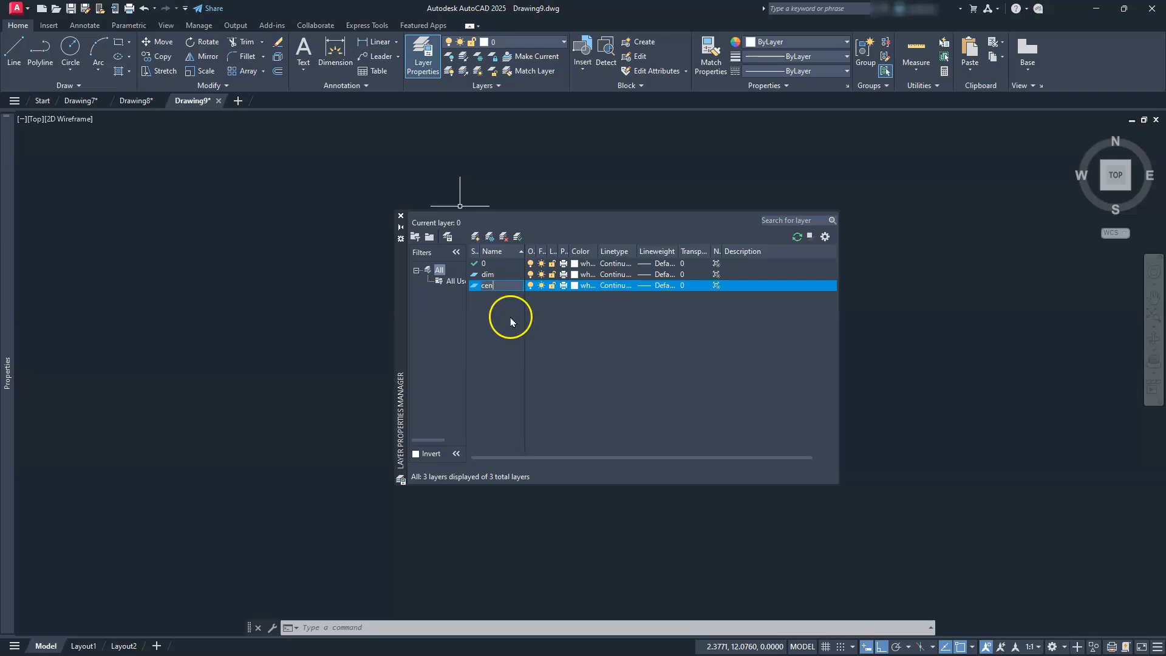
# - Add three more layers named hid, brd and paper
pyautogui.click(480, 241)
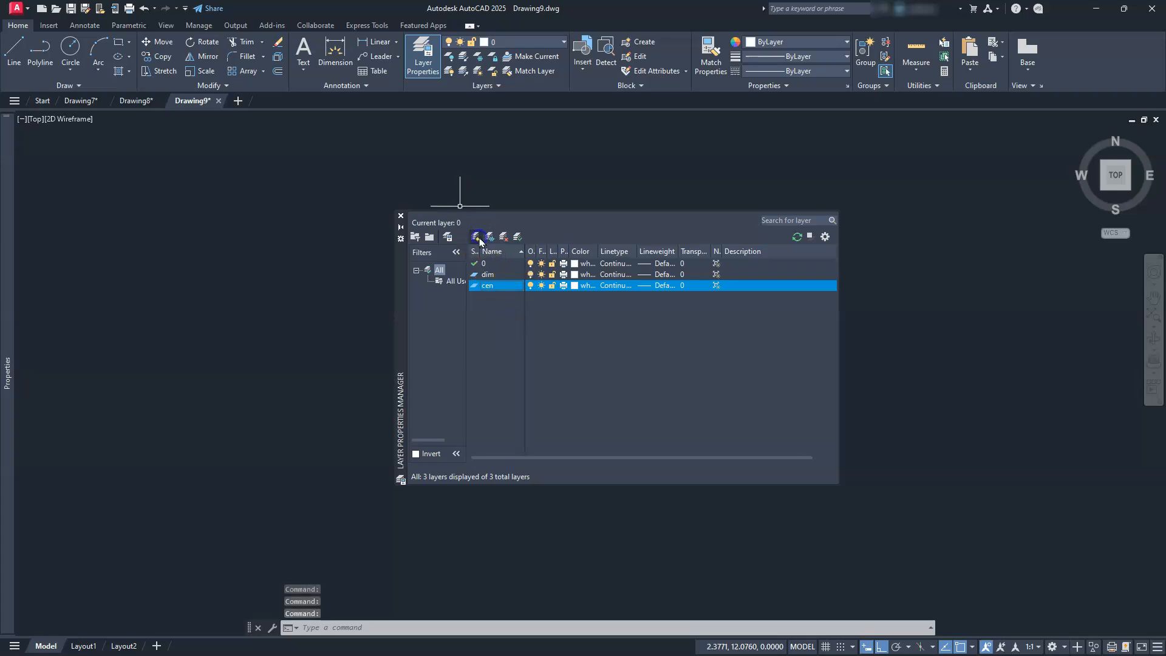
pyautogui.write('hid')
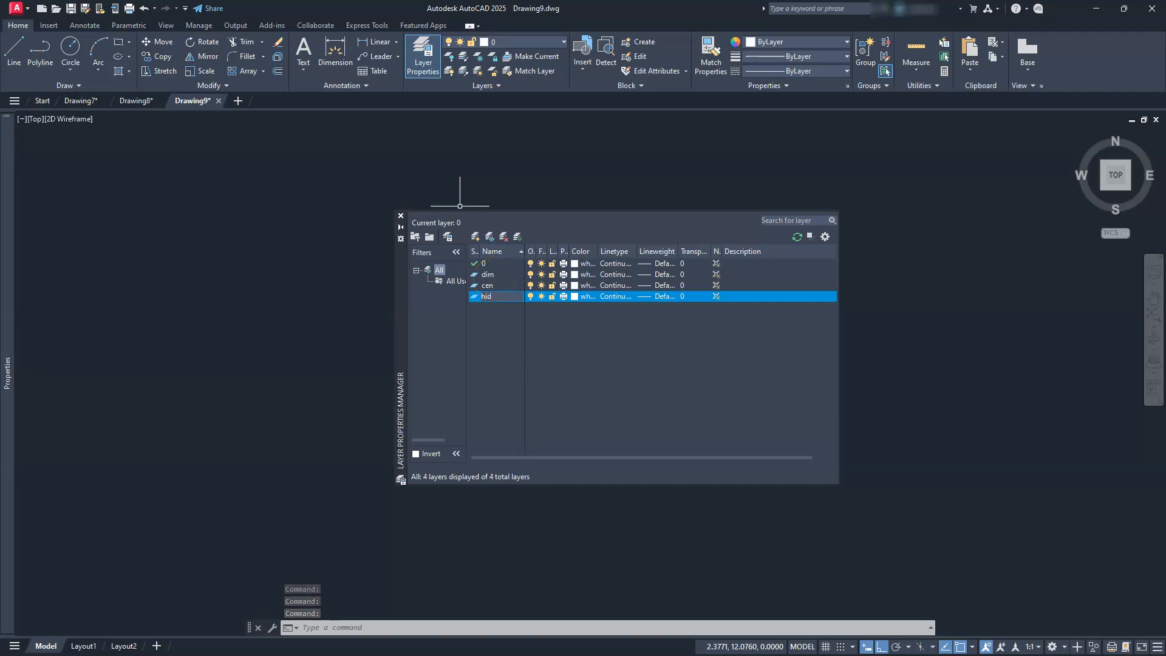
pyautogui.click(513, 326)
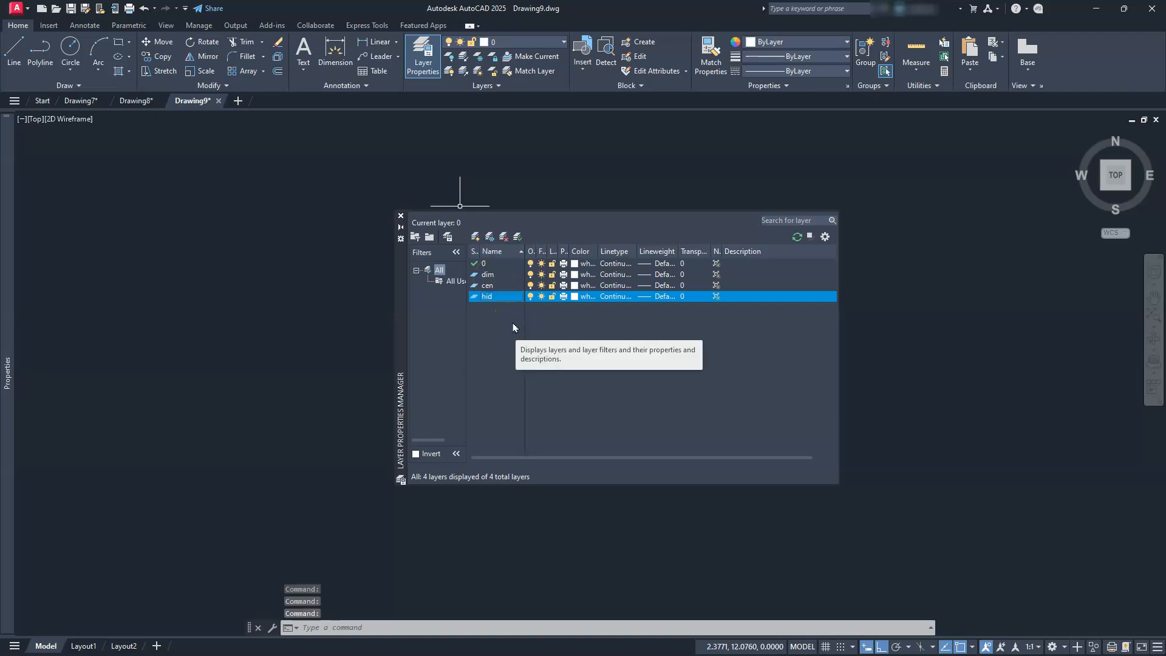
pyautogui.click(476, 238)
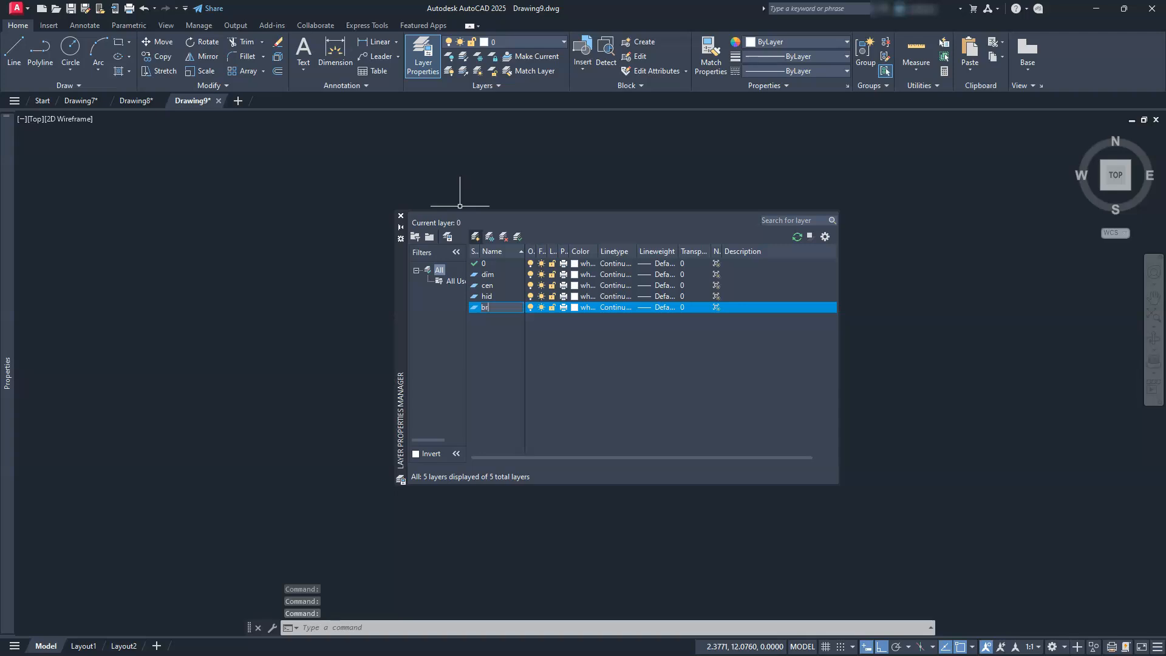
pyautogui.click(489, 345)
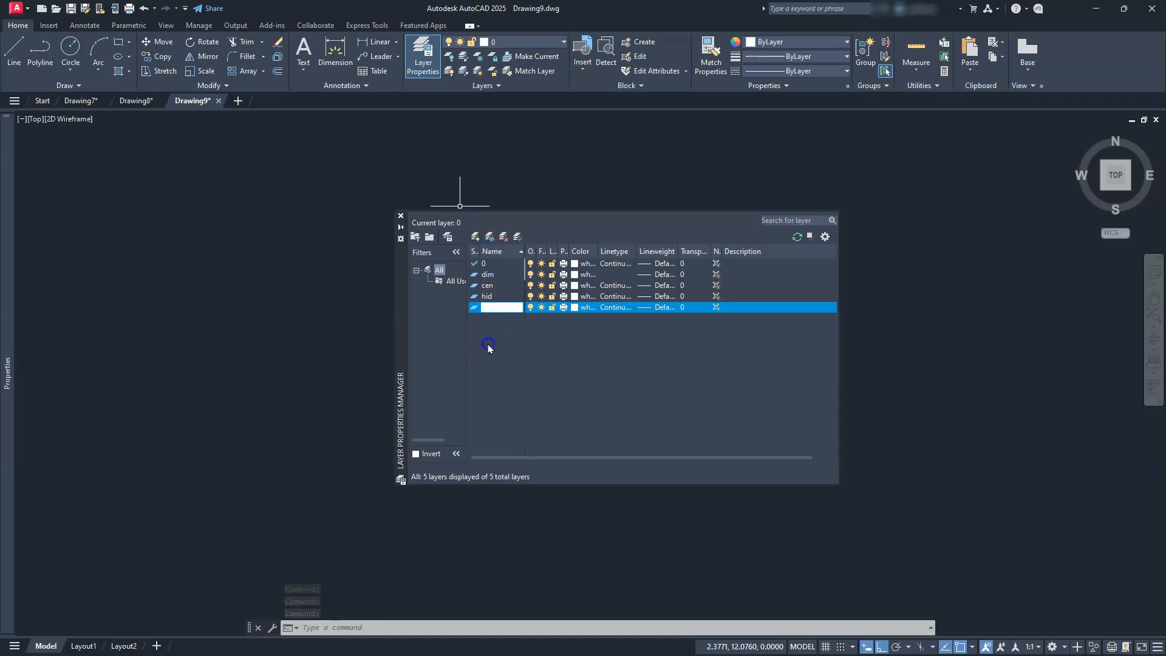
pyautogui.click(476, 238)
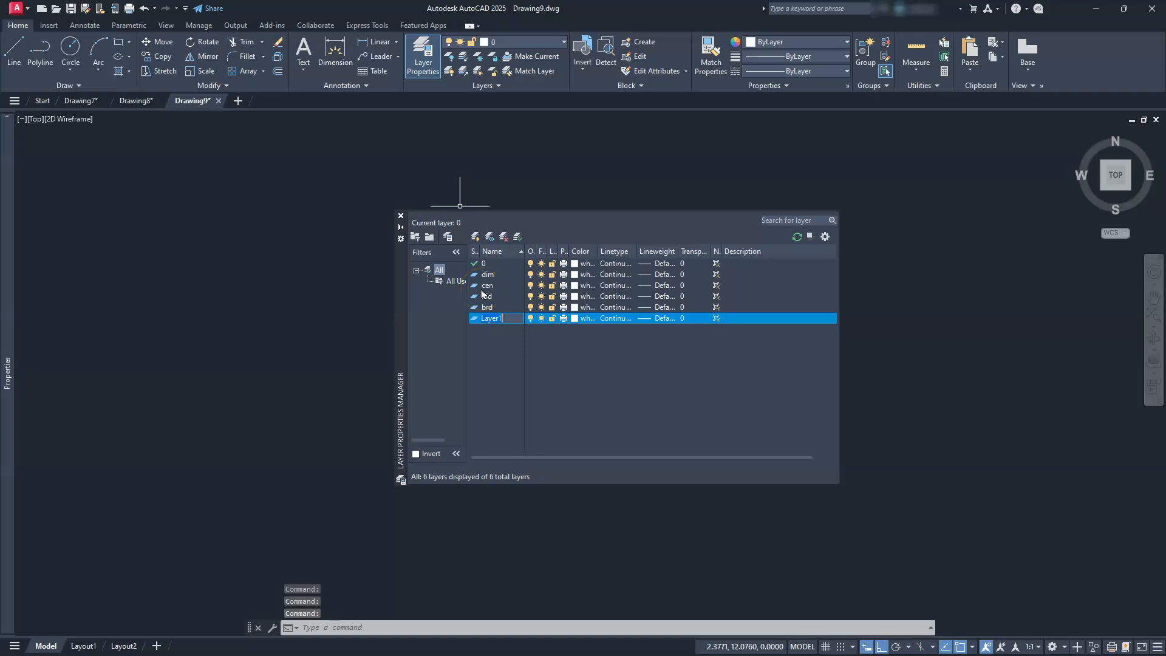
pyautogui.write('pap')
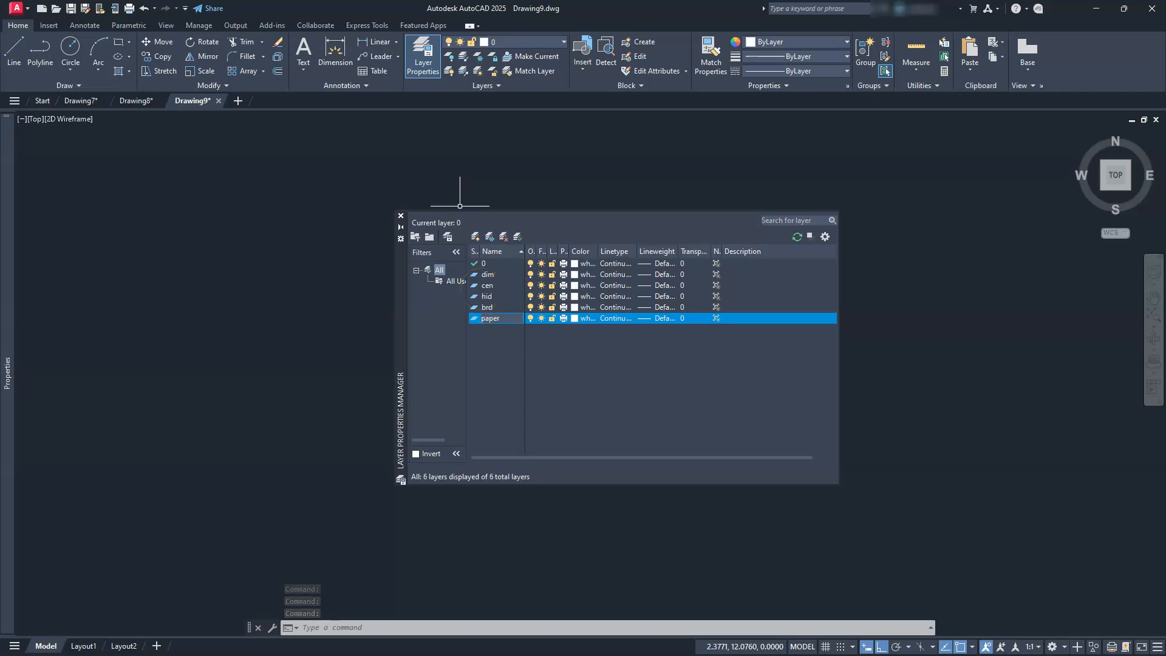
pyautogui.click(510, 355)
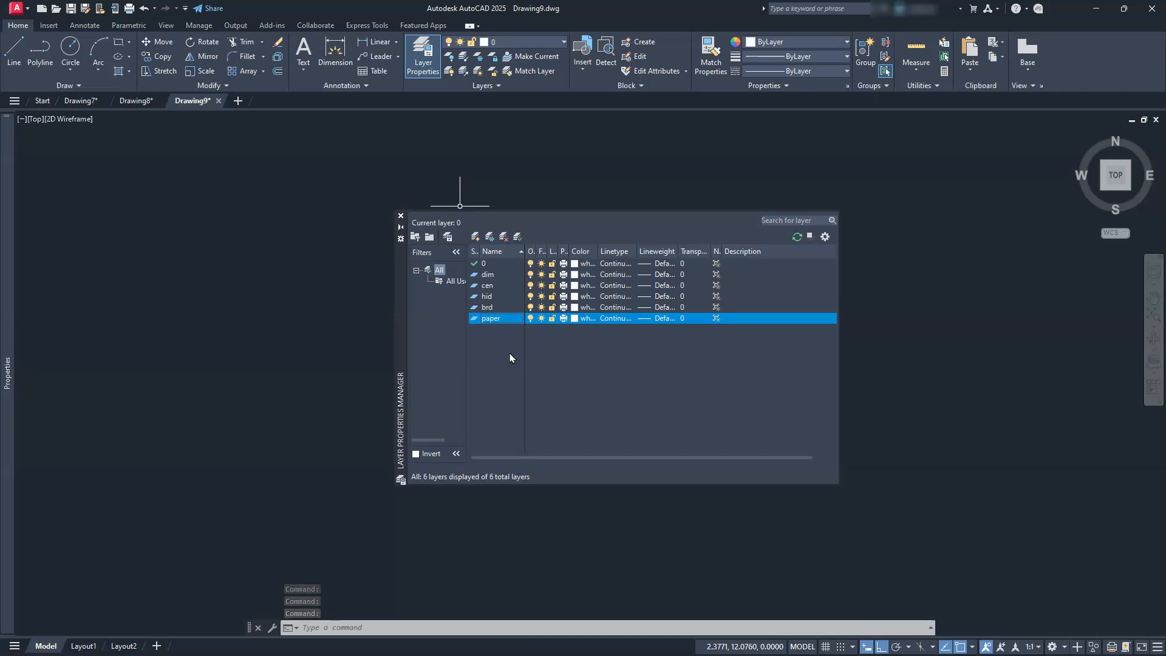
# - Try to set the dim layer's color to 1 (red) and the cen layer's color to 4 (cyan)
pyautogui.click(576, 280)
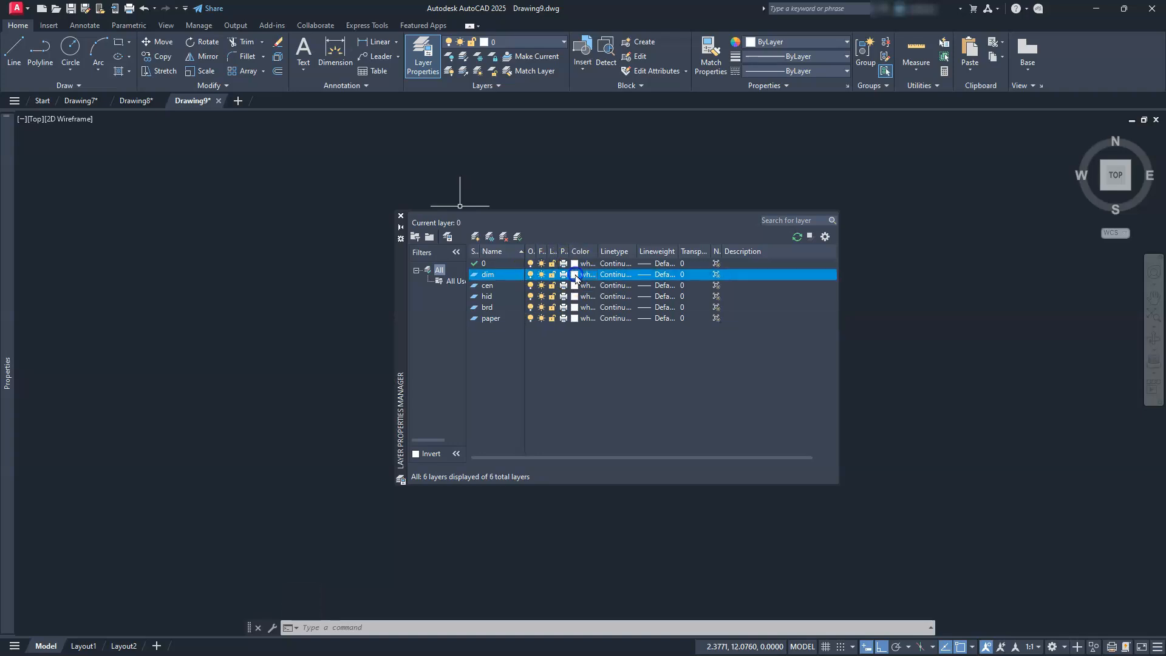
pyautogui.click(575, 279)
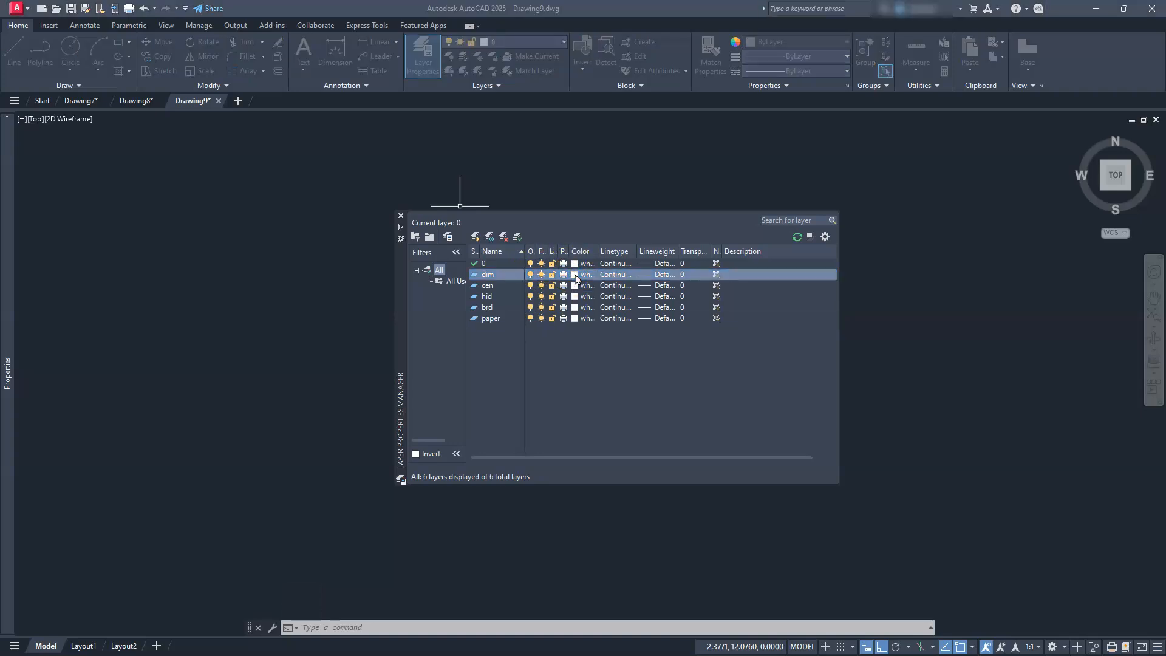
pyautogui.write('1')
pyautogui.press('Return')
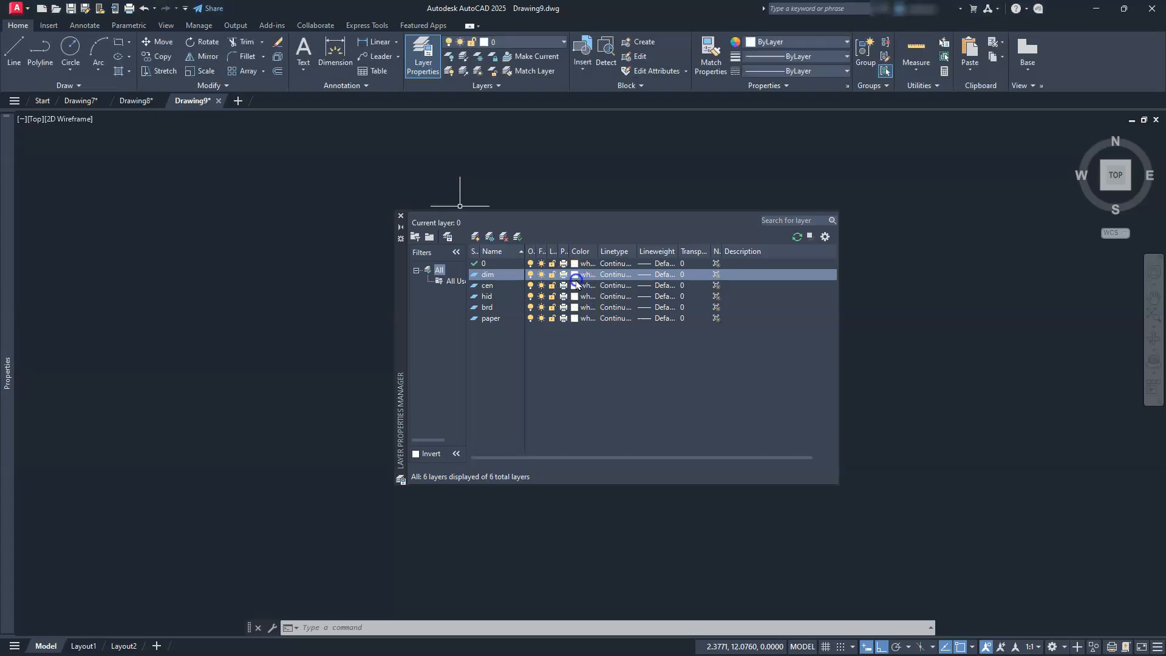
pyautogui.click(576, 286)
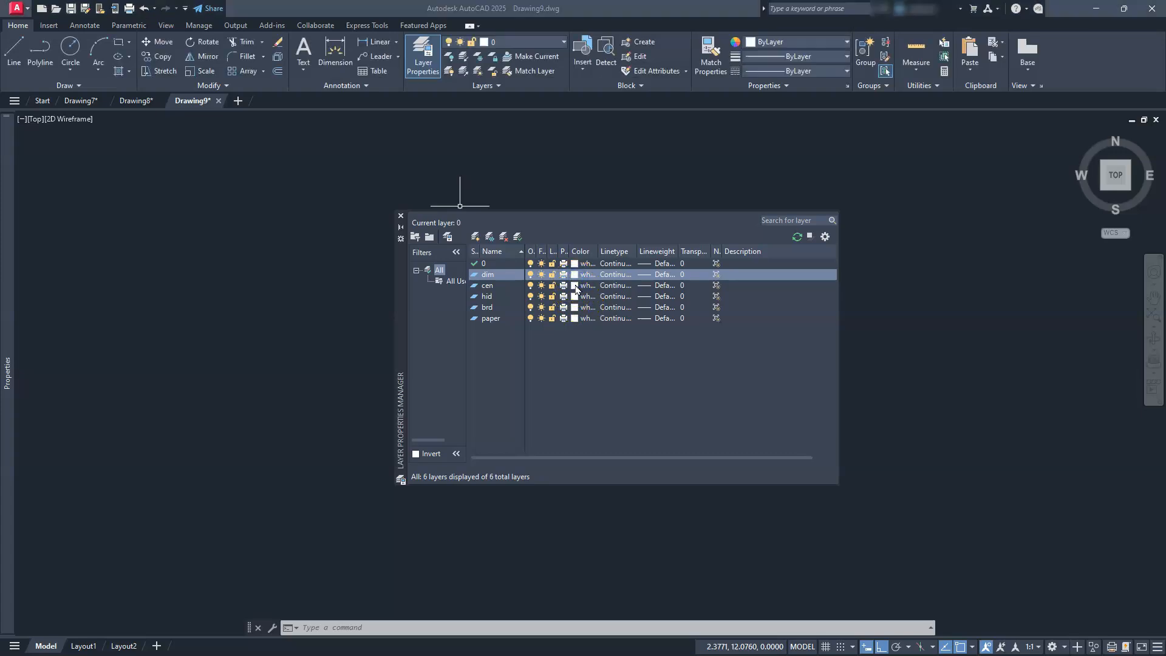
pyautogui.click(576, 288)
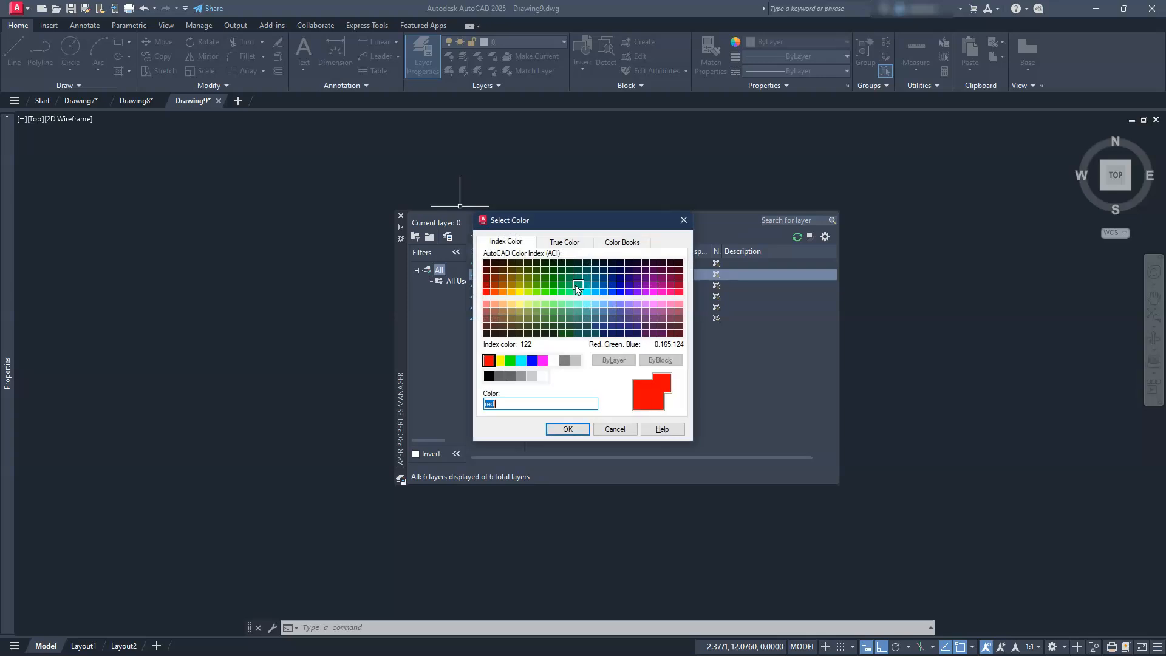
pyautogui.write('4')
pyautogui.press('Return')
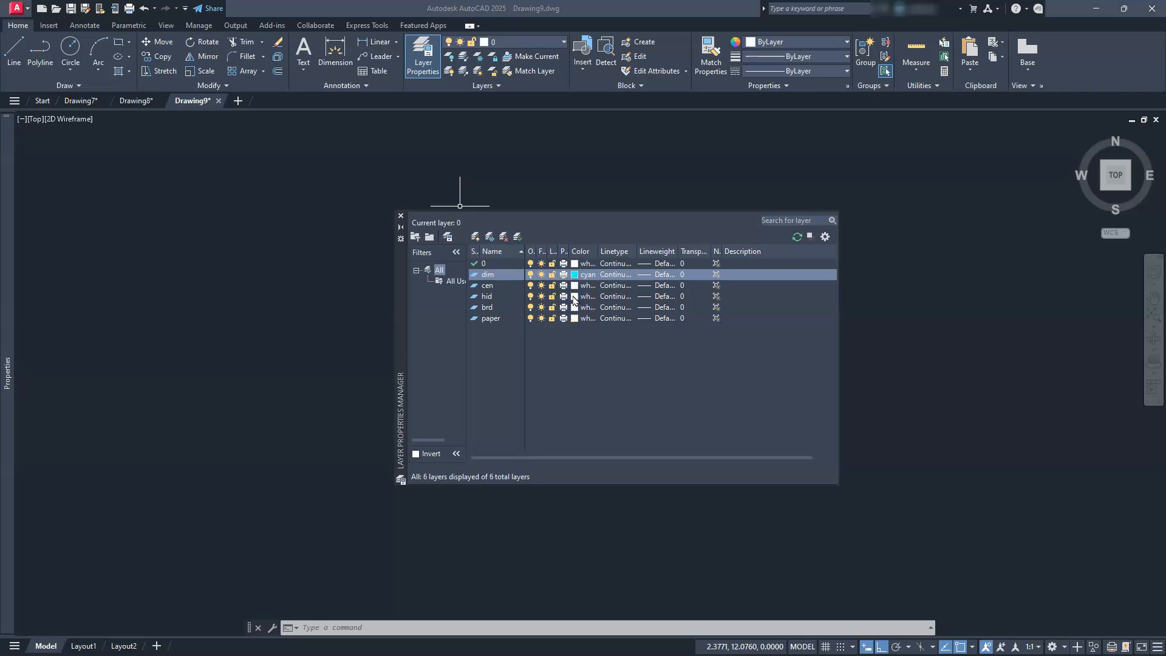
# - Set the hid layer's color to 6 (magenta) and the brd layer's color to 5 (blue)
pyautogui.click(575, 297)
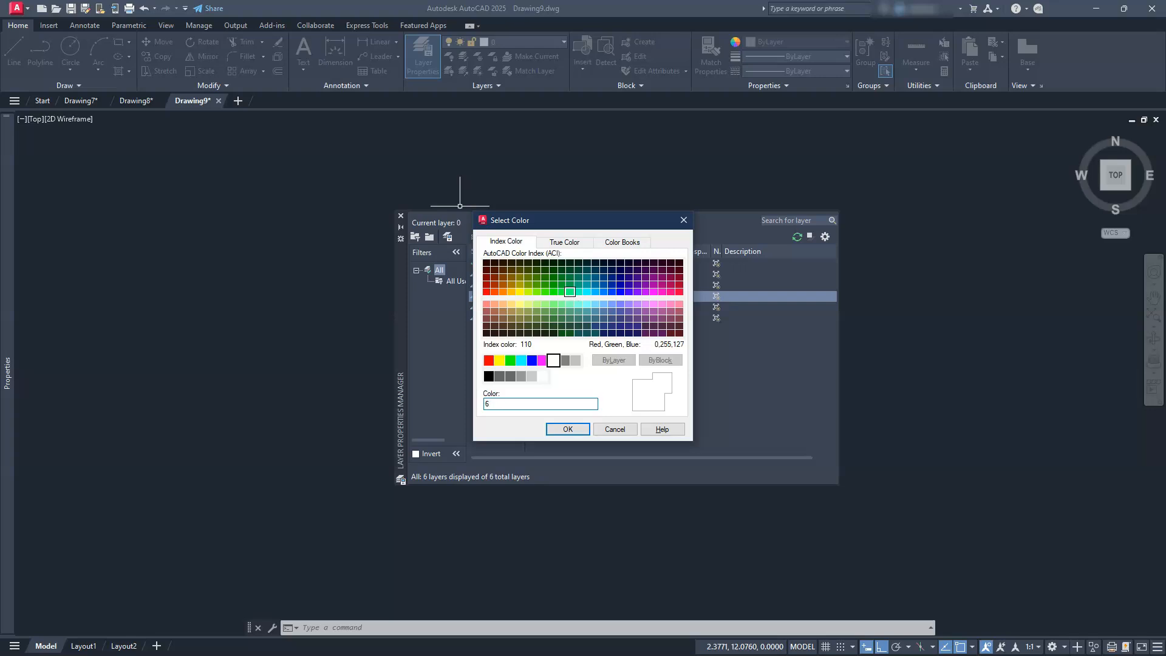
pyautogui.press('Escape')
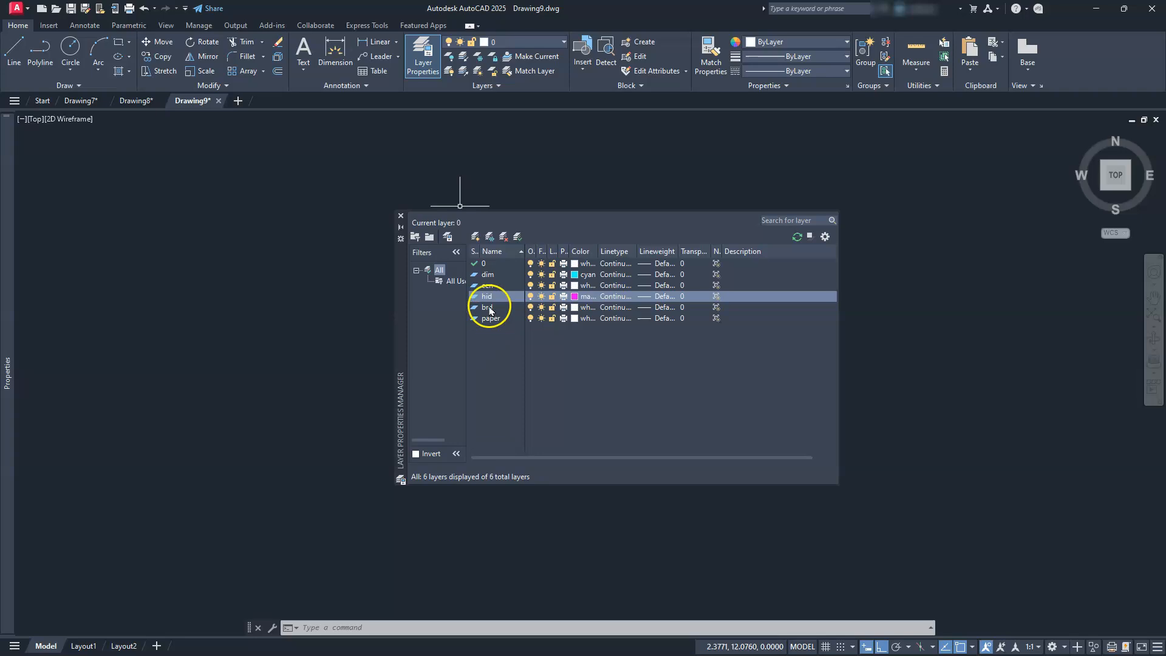
pyautogui.click(575, 306)
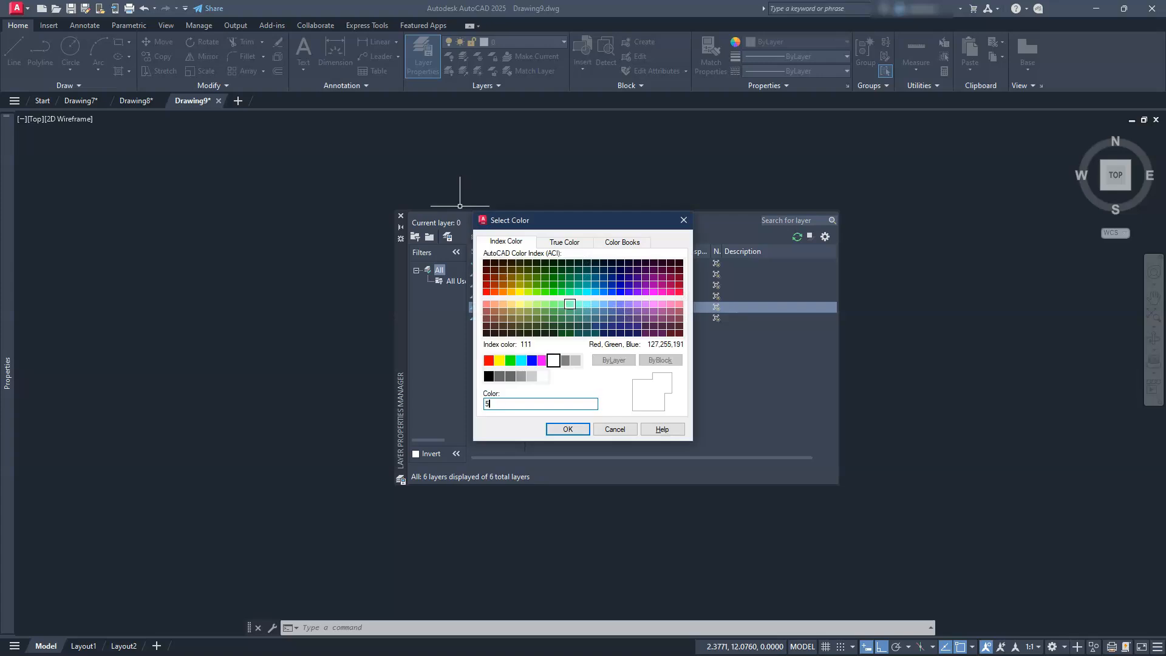
pyautogui.press('Return')
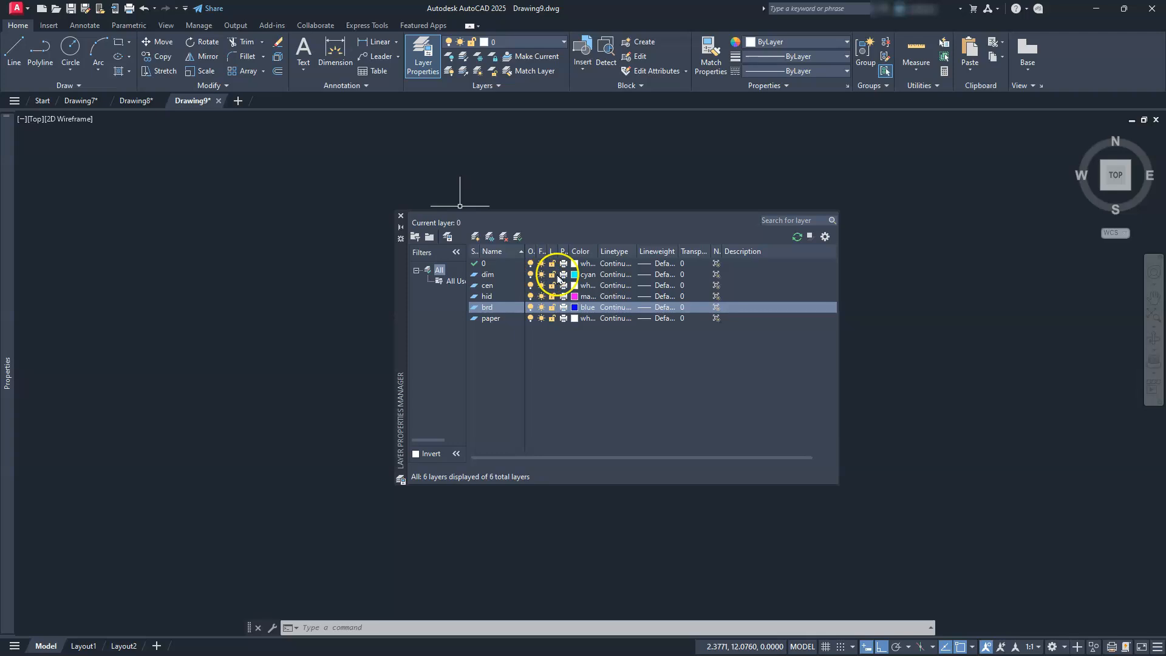
# - Set the dim layer's color to 1 (red)
pyautogui.click(575, 275)
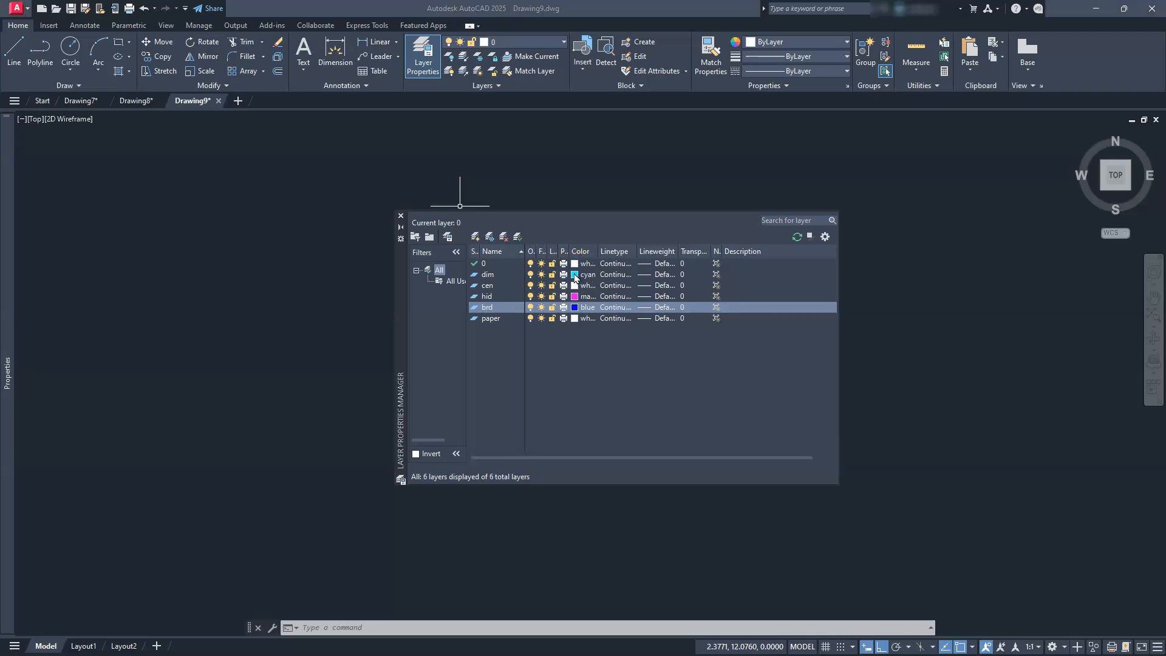
pyautogui.click(575, 276)
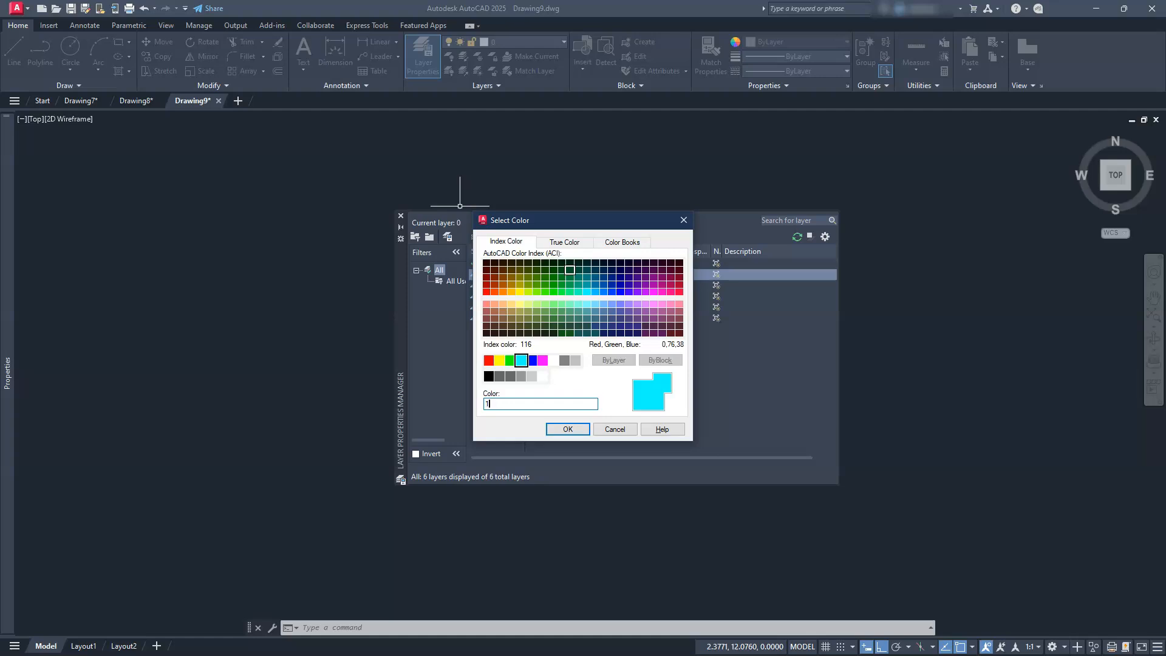
pyautogui.press('Return')
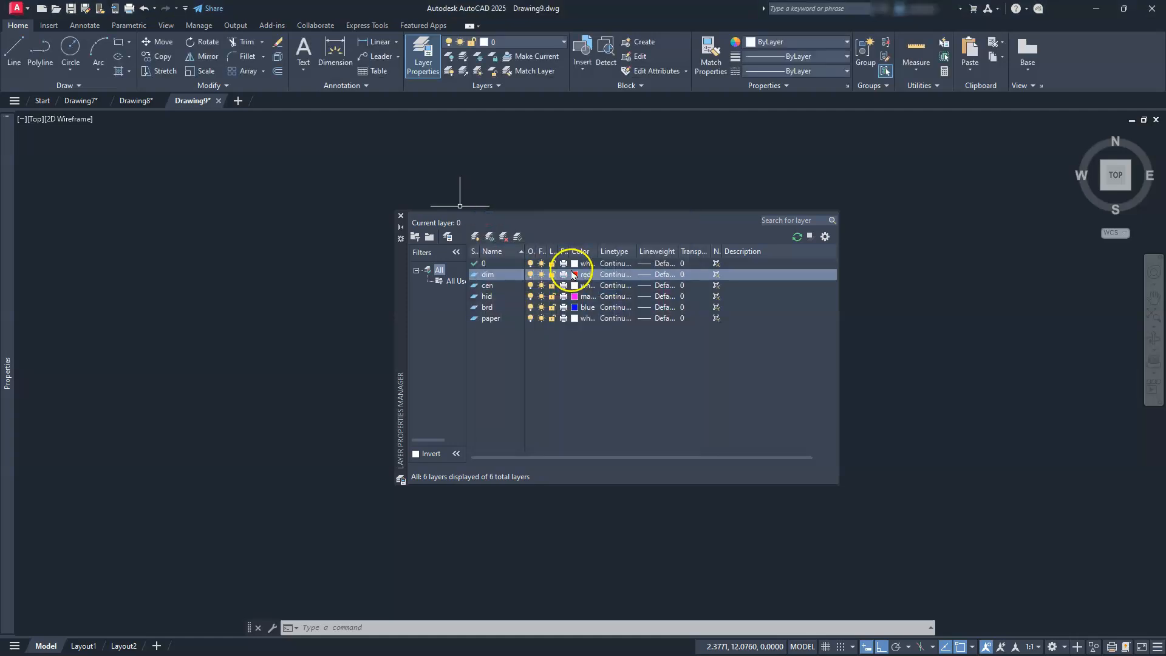
# - Set the cen layer's color to cyan, and make the paper layer yellow and non-plotting
pyautogui.click(576, 286)
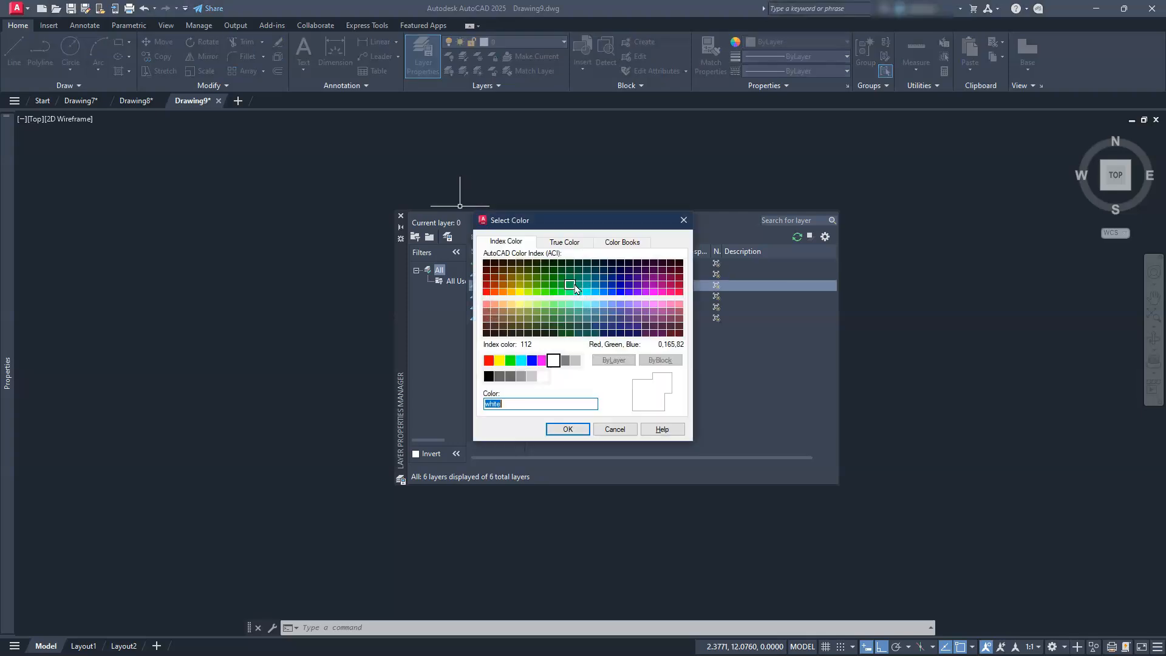
pyautogui.press('Return')
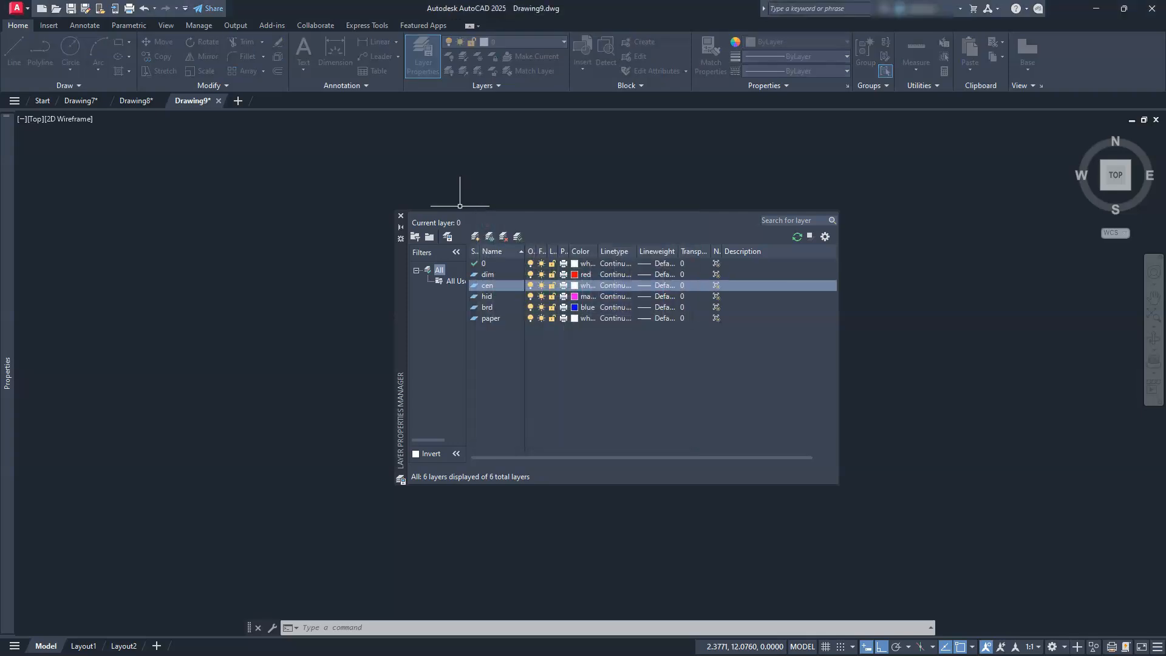
pyautogui.click(576, 320)
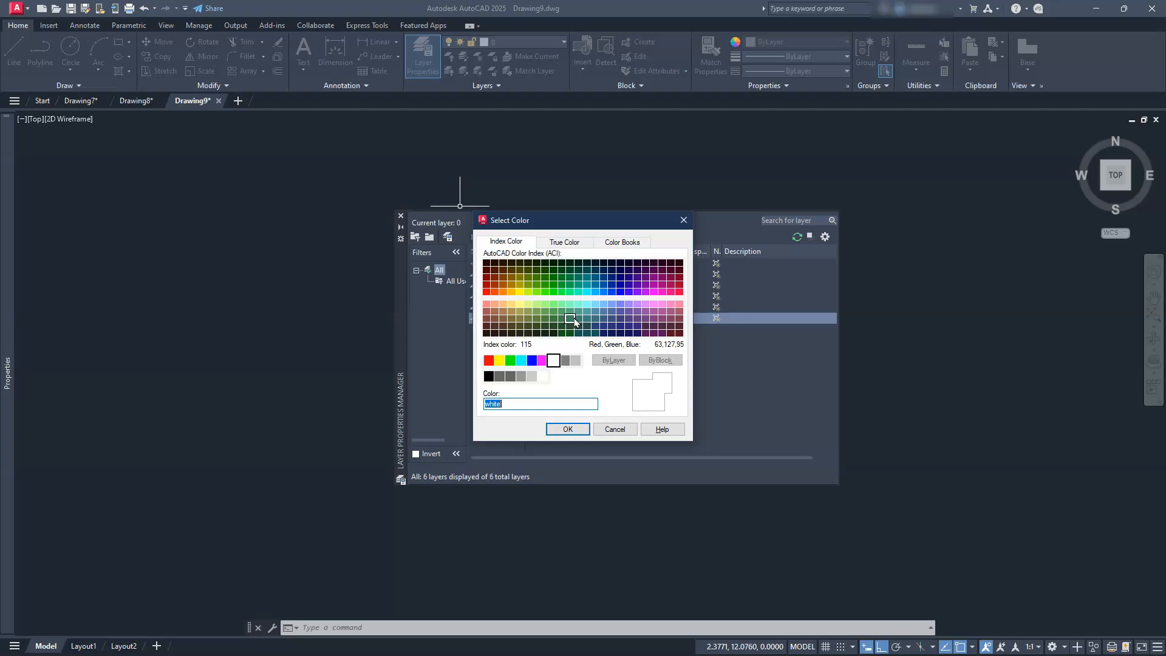
pyautogui.press('Return')
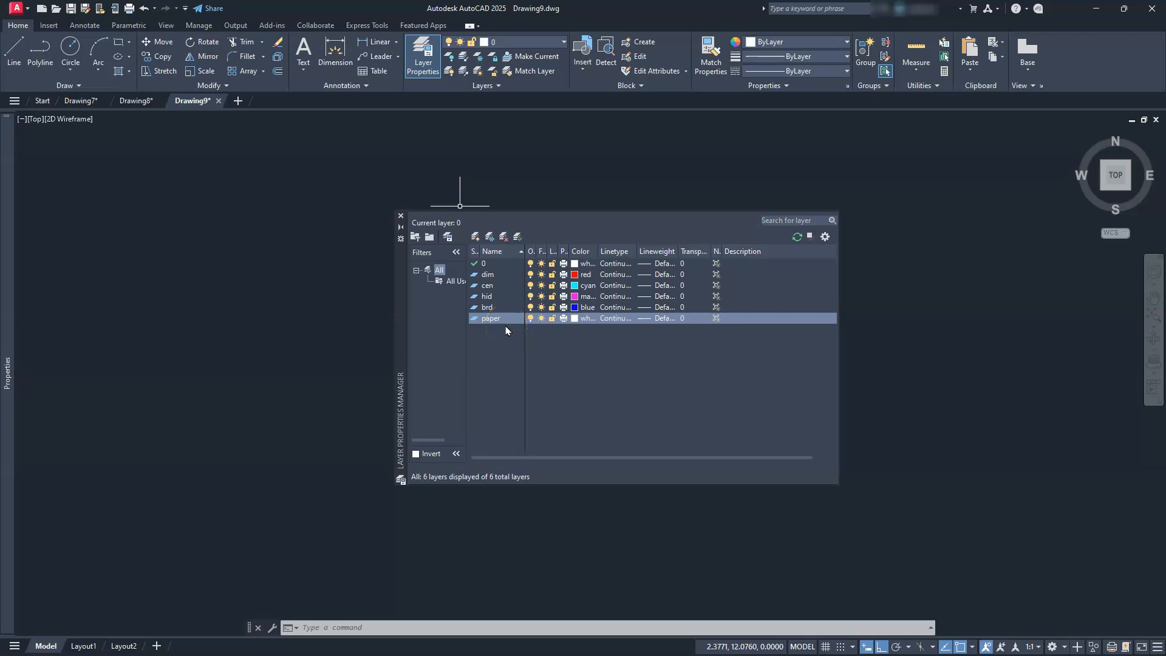
pyautogui.click(564, 320)
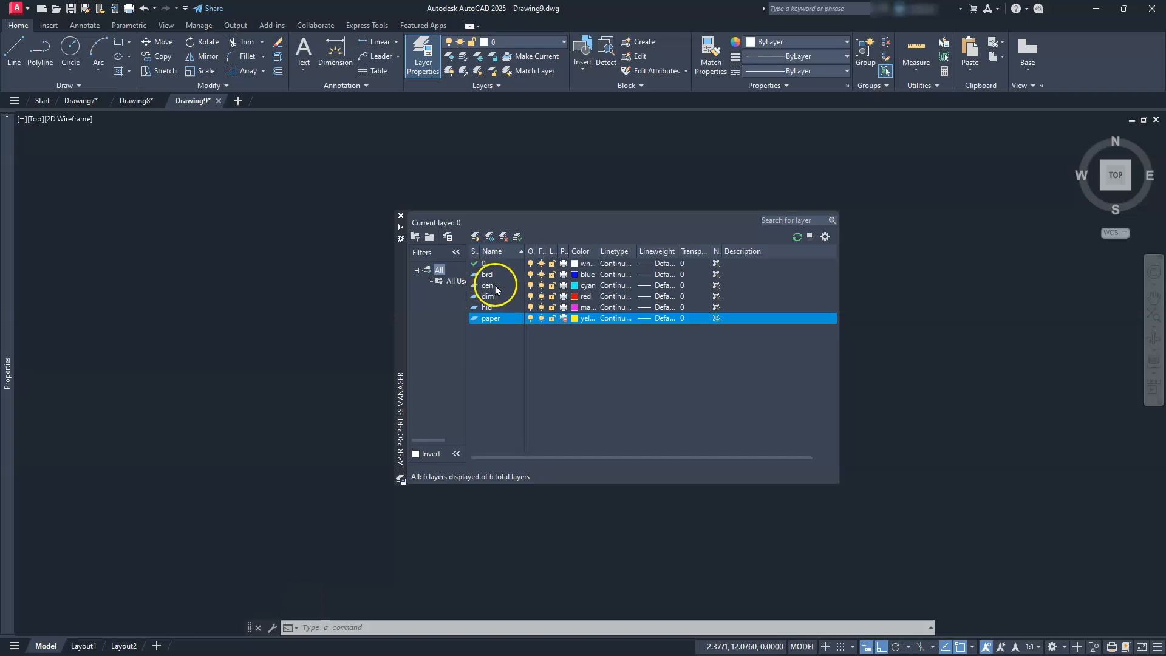
# - Load the CENTER2 linetype from acad.lin and assign it to the cen layer
pyautogui.click(619, 286)
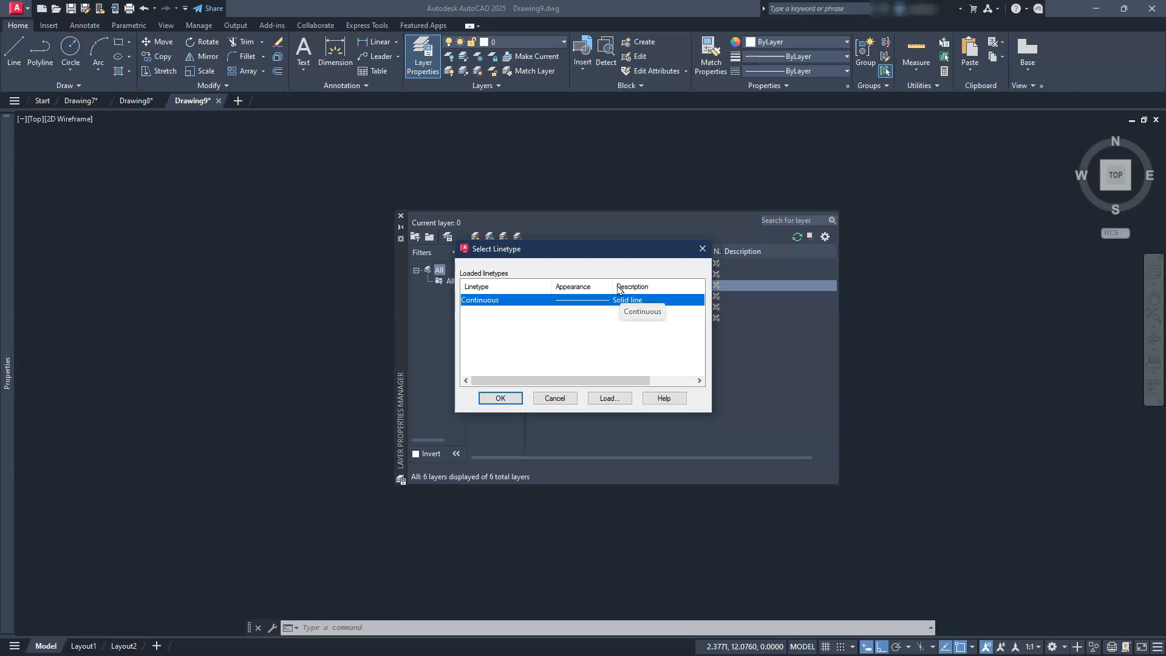
pyautogui.click(610, 398)
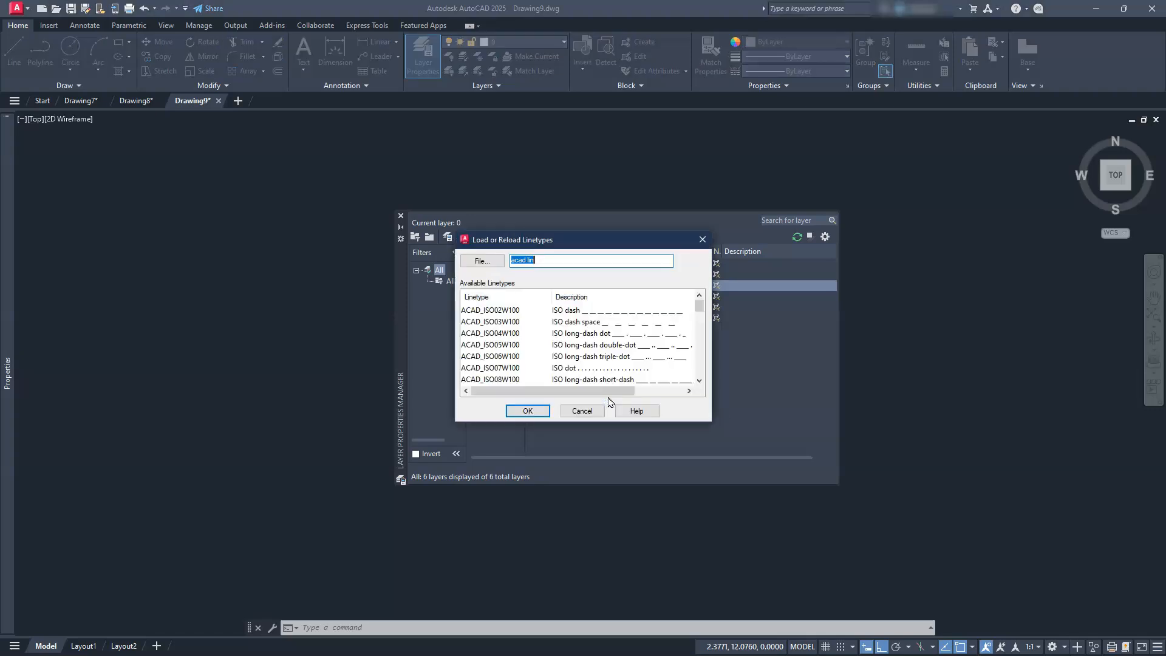
pyautogui.scroll(-5, 618, 329)
pyautogui.scroll(-2, 608, 314)
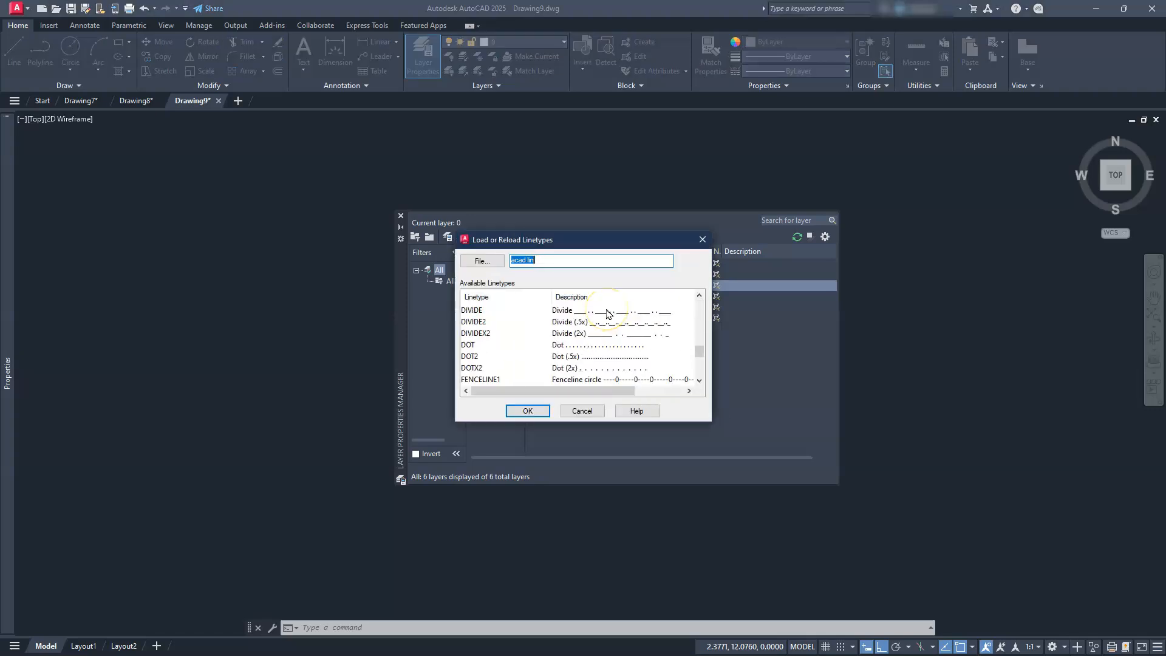
pyautogui.scroll(5, 608, 315)
pyautogui.scroll(1, 606, 316)
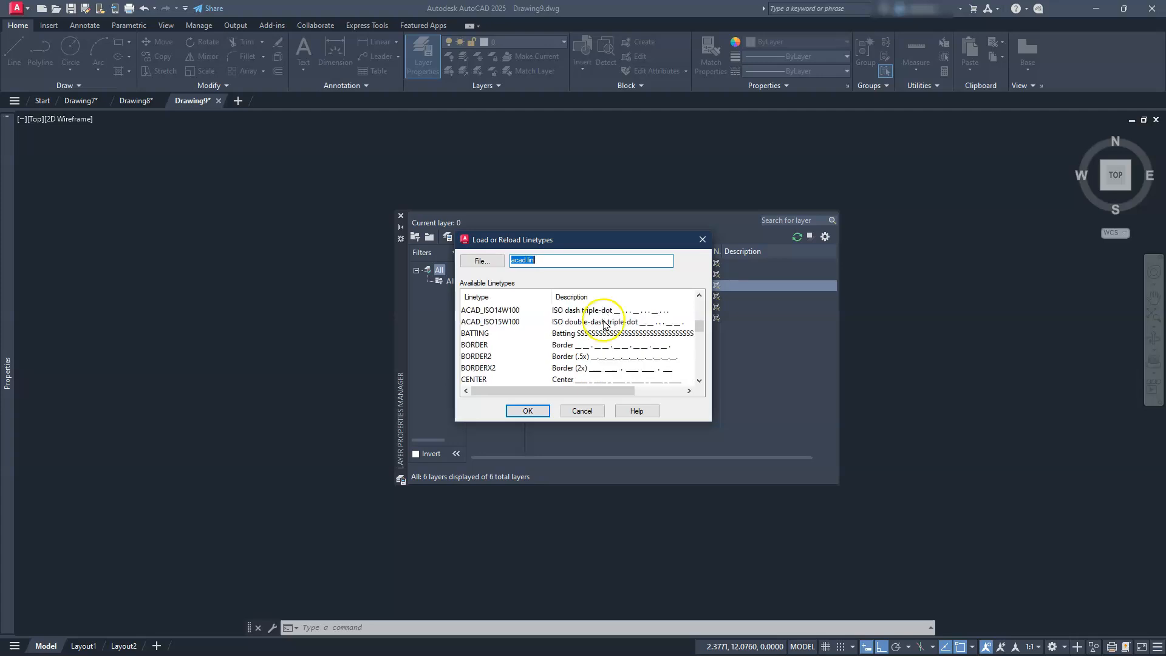
pyautogui.scroll(-1, 499, 340)
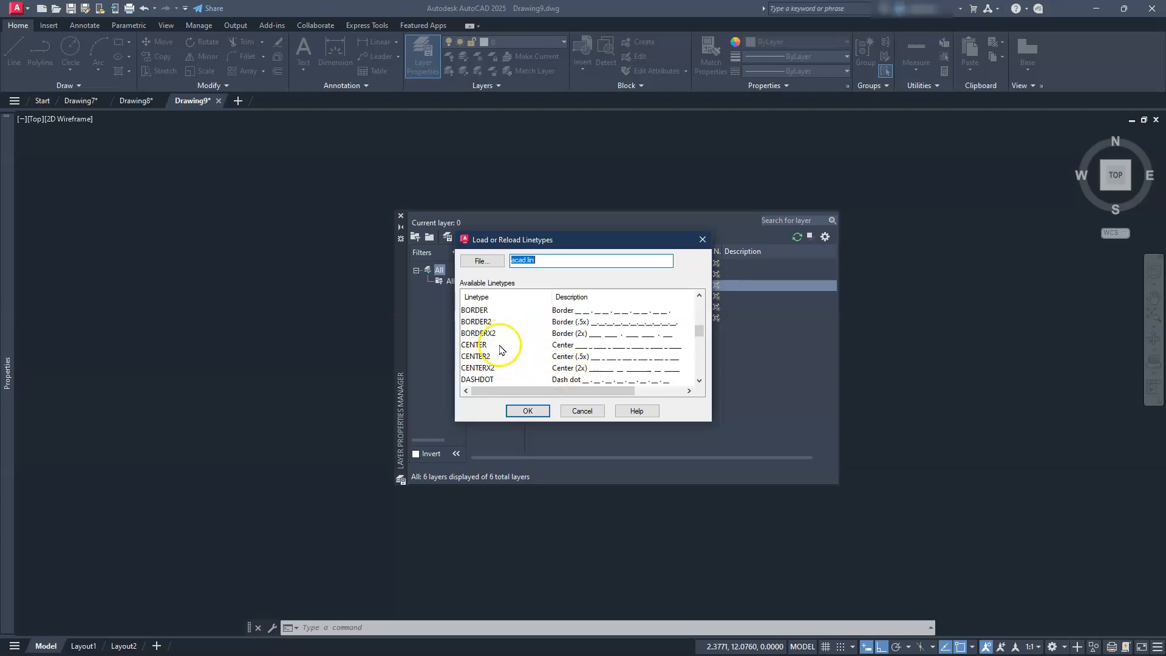
pyautogui.click(478, 356)
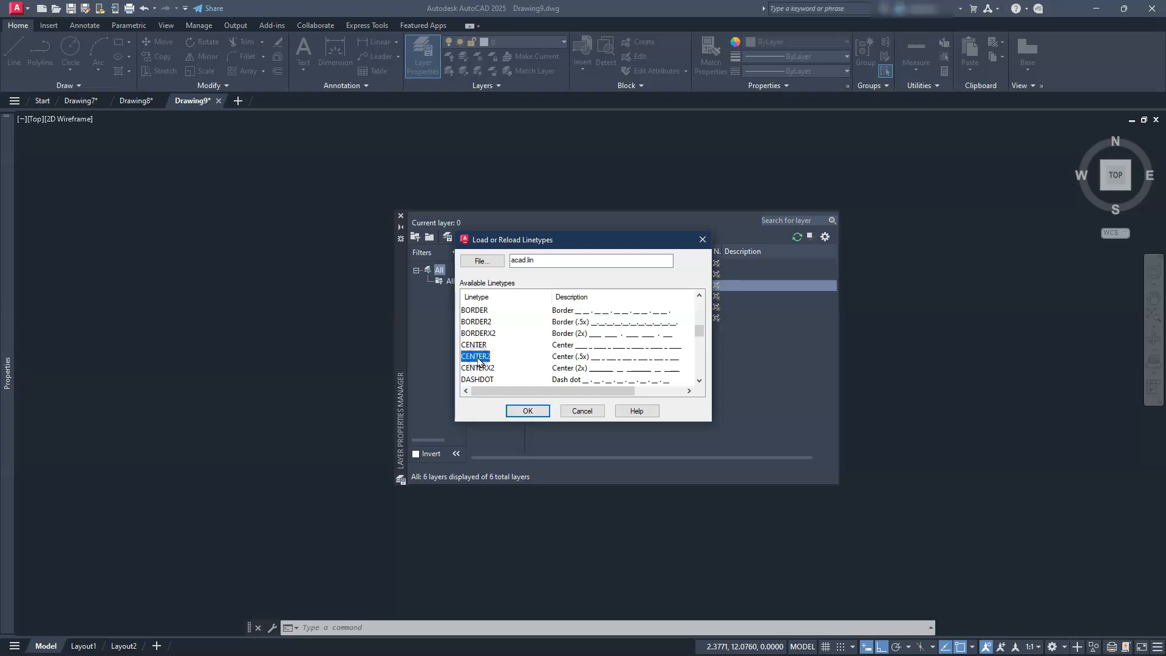
pyautogui.click(525, 416)
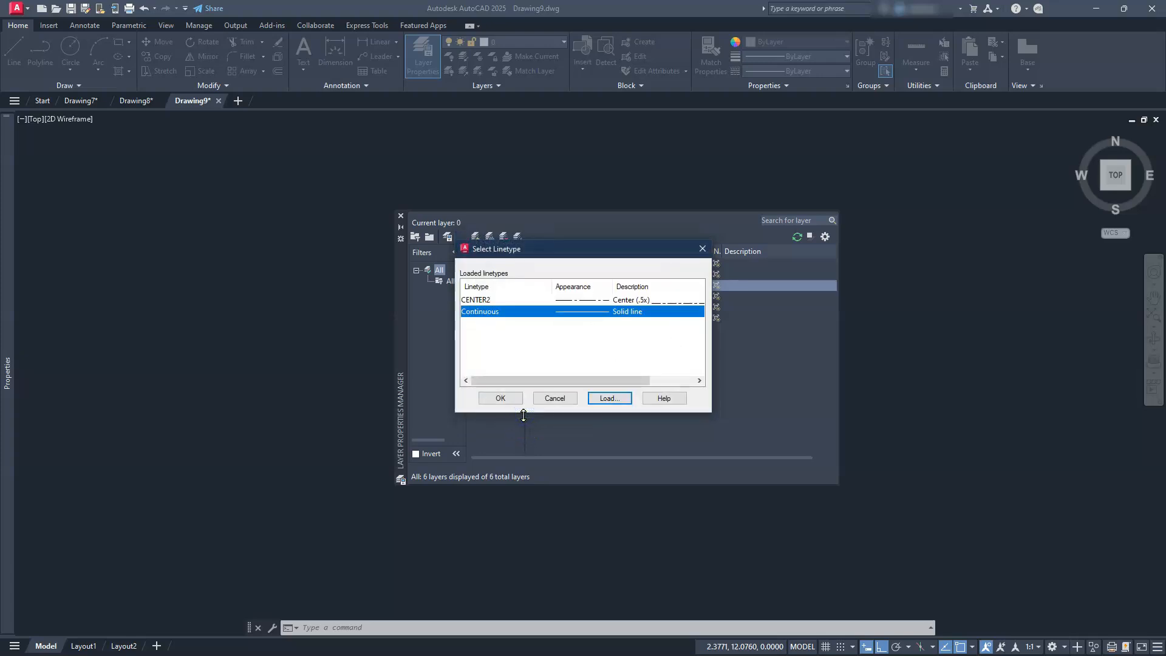
pyautogui.click(569, 301)
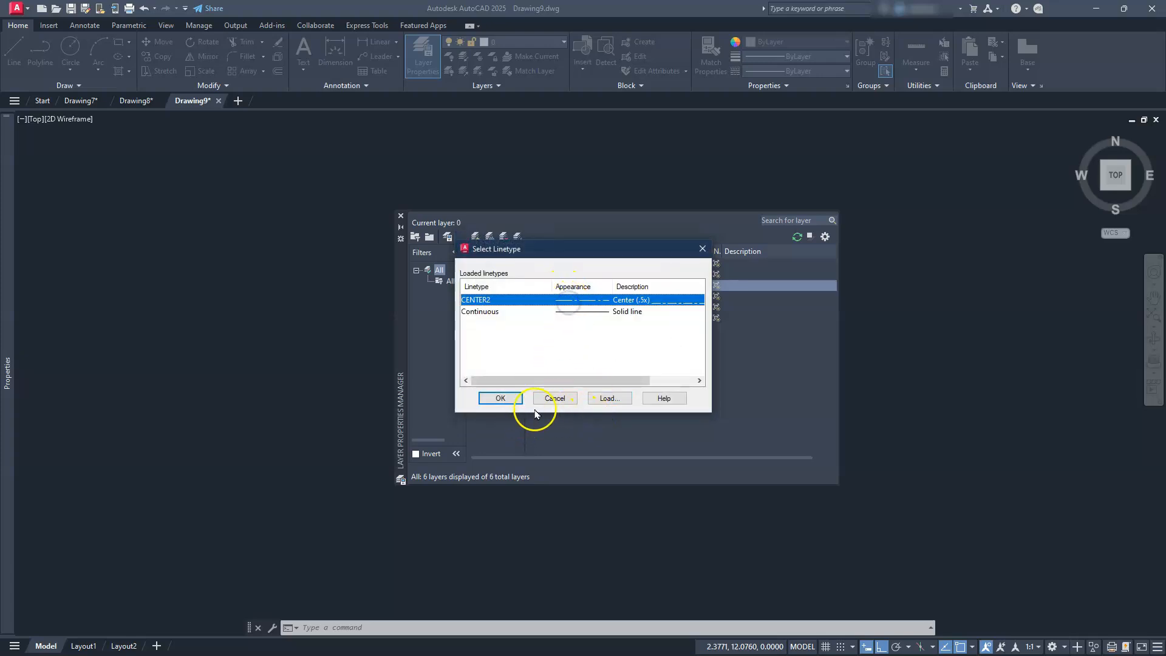
pyautogui.click(500, 398)
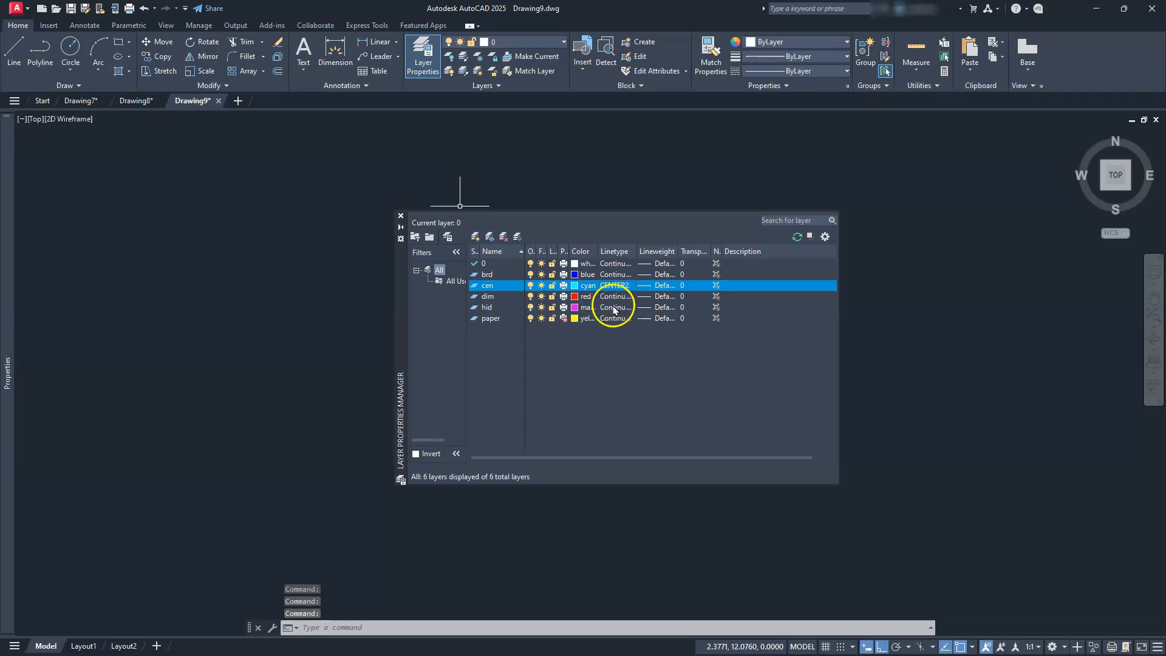
# - Load the HIDDEN2 linetype and assign it to the hid layer
pyautogui.click(615, 308)
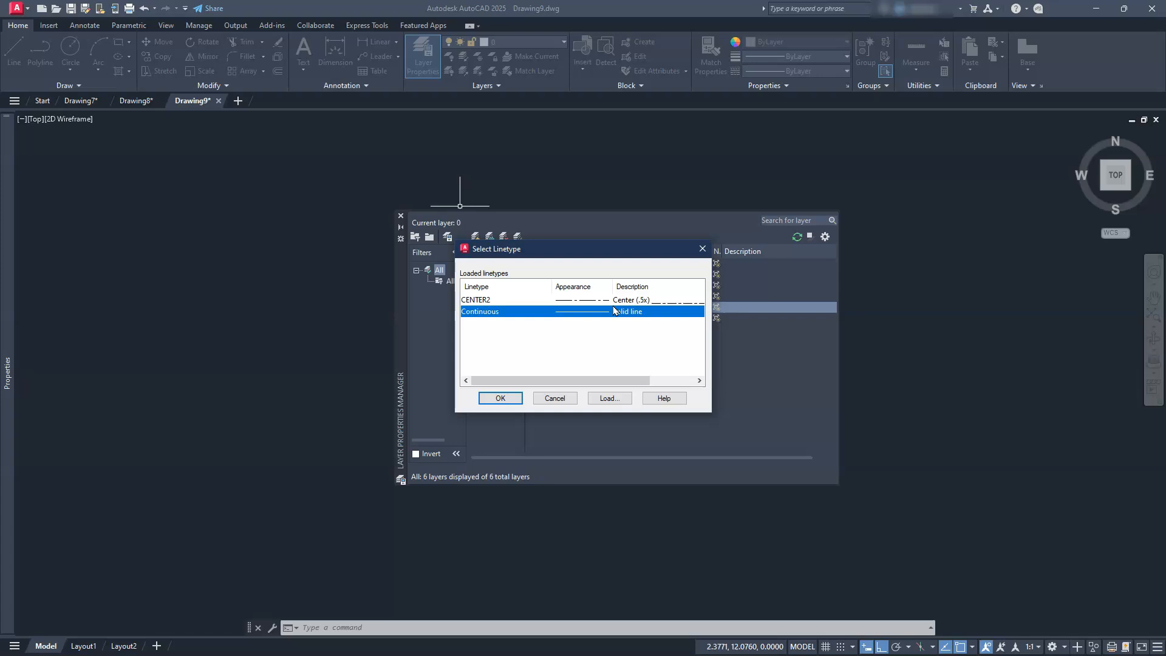
pyautogui.click(601, 400)
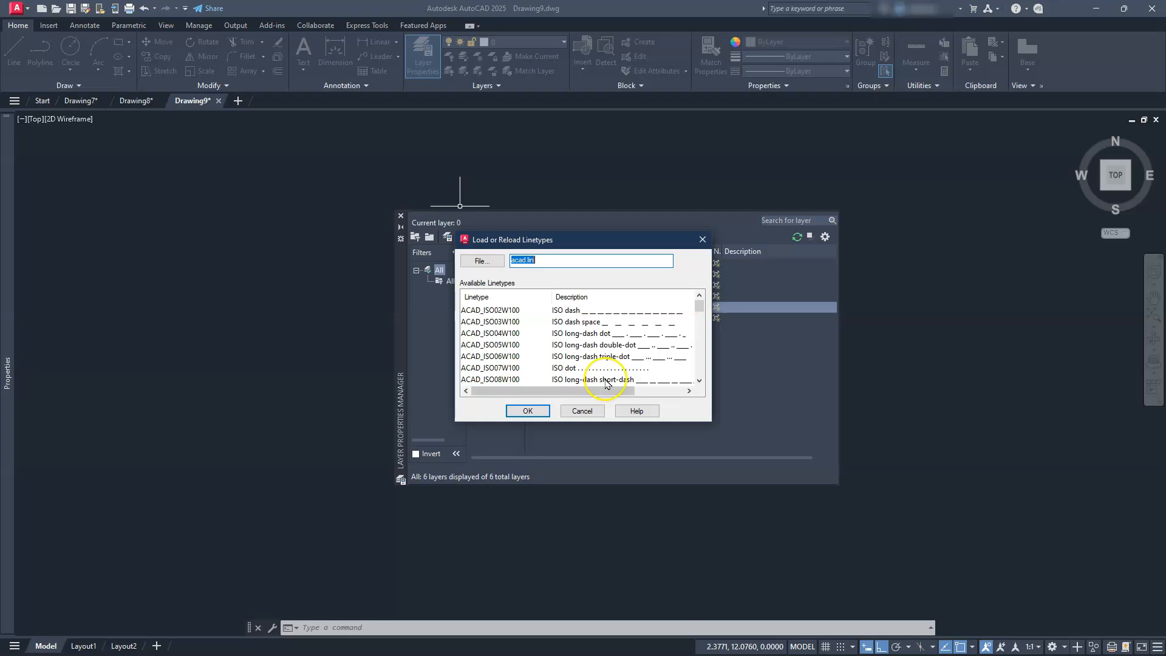
pyautogui.scroll(-7, 607, 322)
pyautogui.scroll(-2, 608, 322)
pyautogui.scroll(-3, 608, 322)
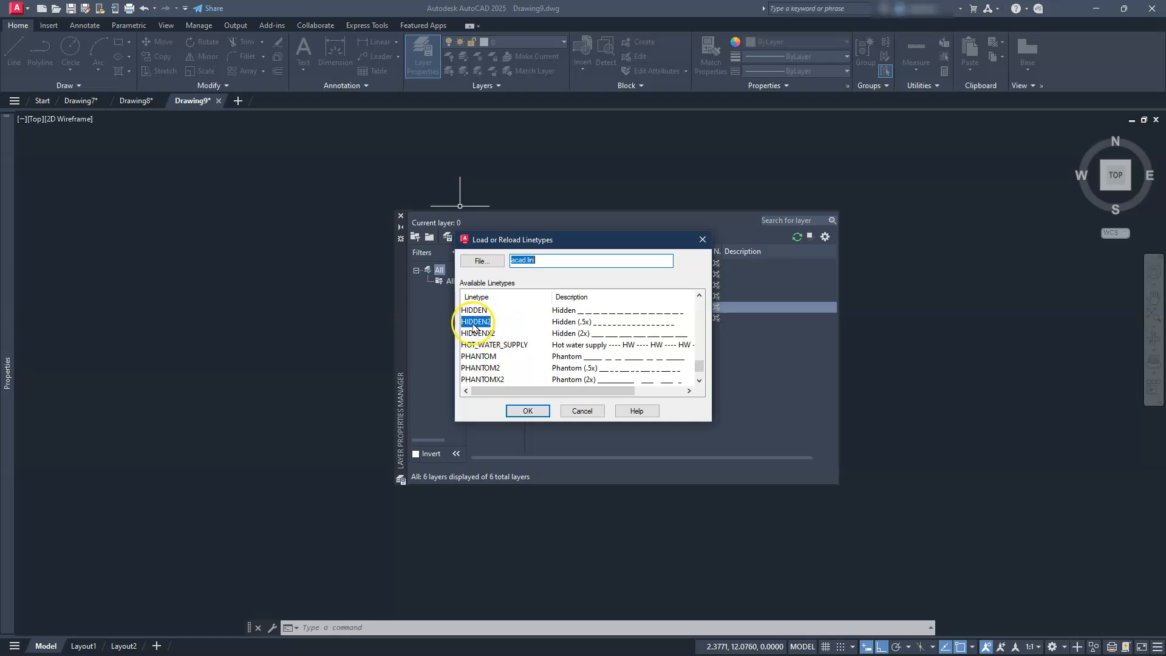
pyautogui.click(514, 413)
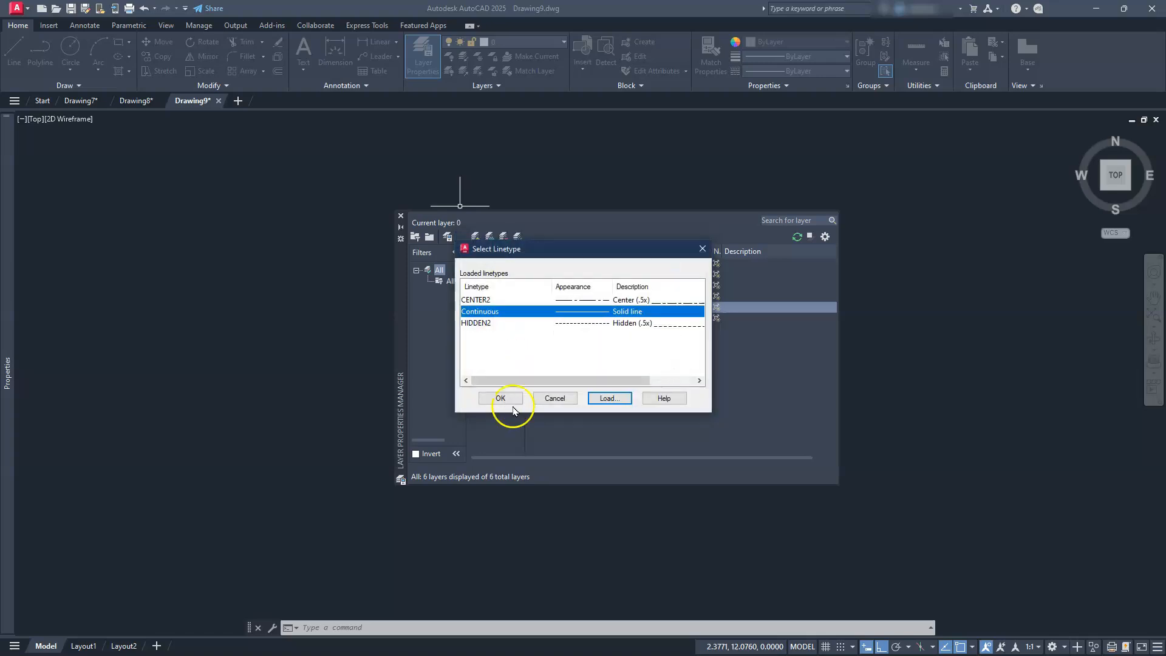
pyautogui.click(604, 322)
pyautogui.click(502, 398)
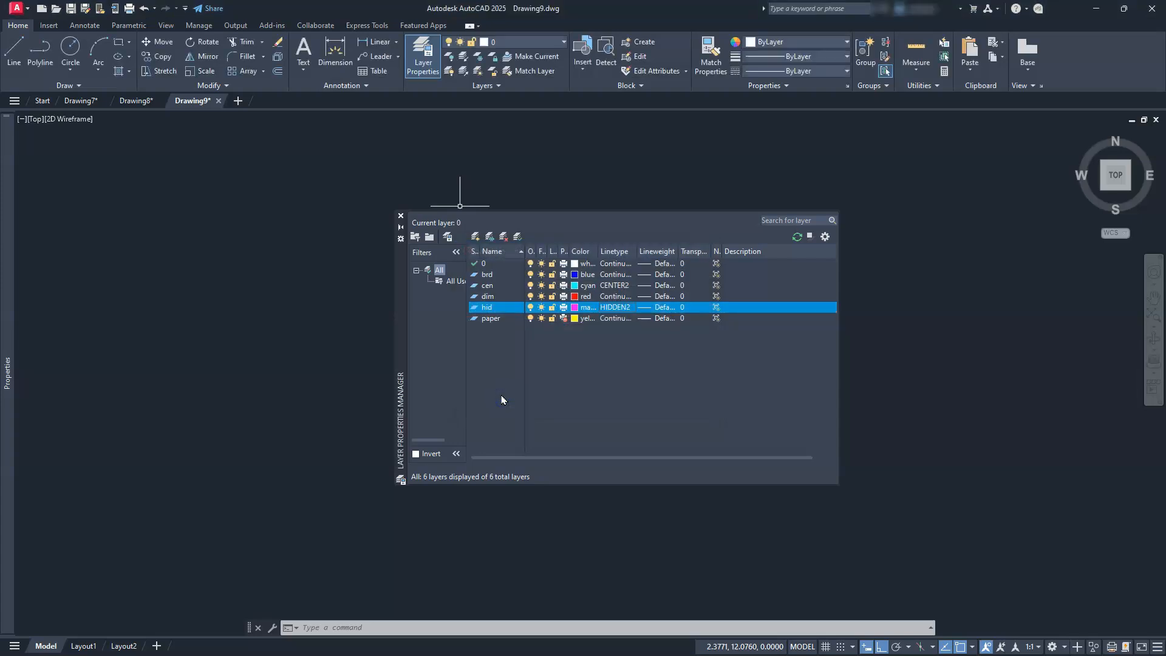
# - Assign the HIDDEN2 linetype to the paper layer and close the layer manager
pyautogui.click(610, 318)
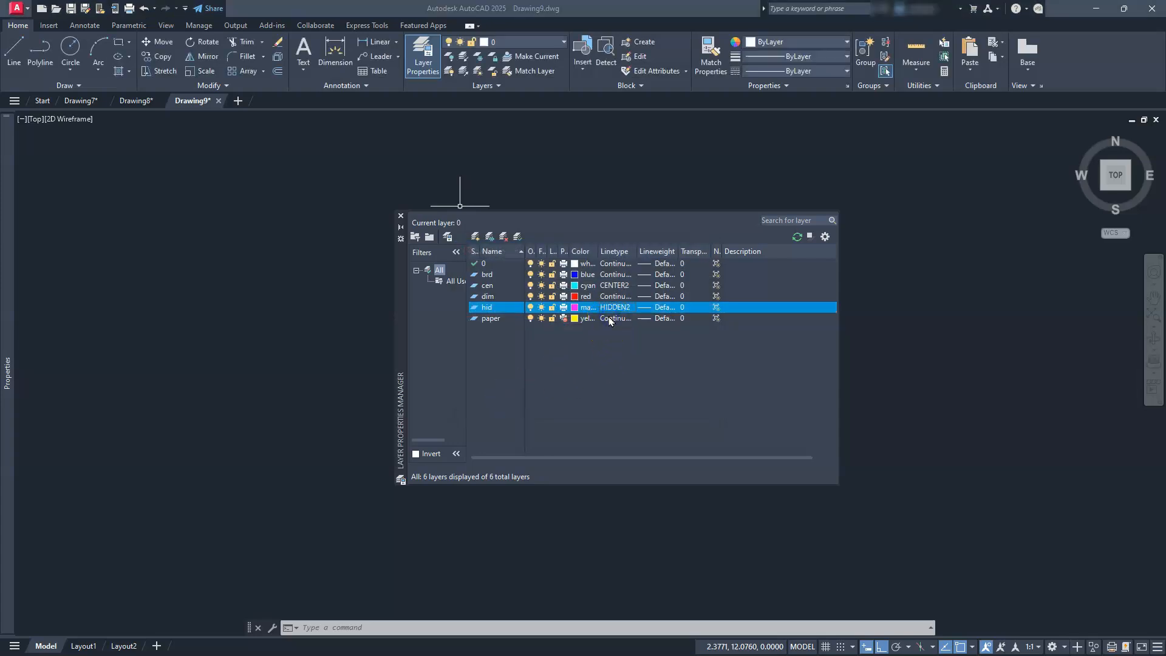
pyautogui.click(609, 323)
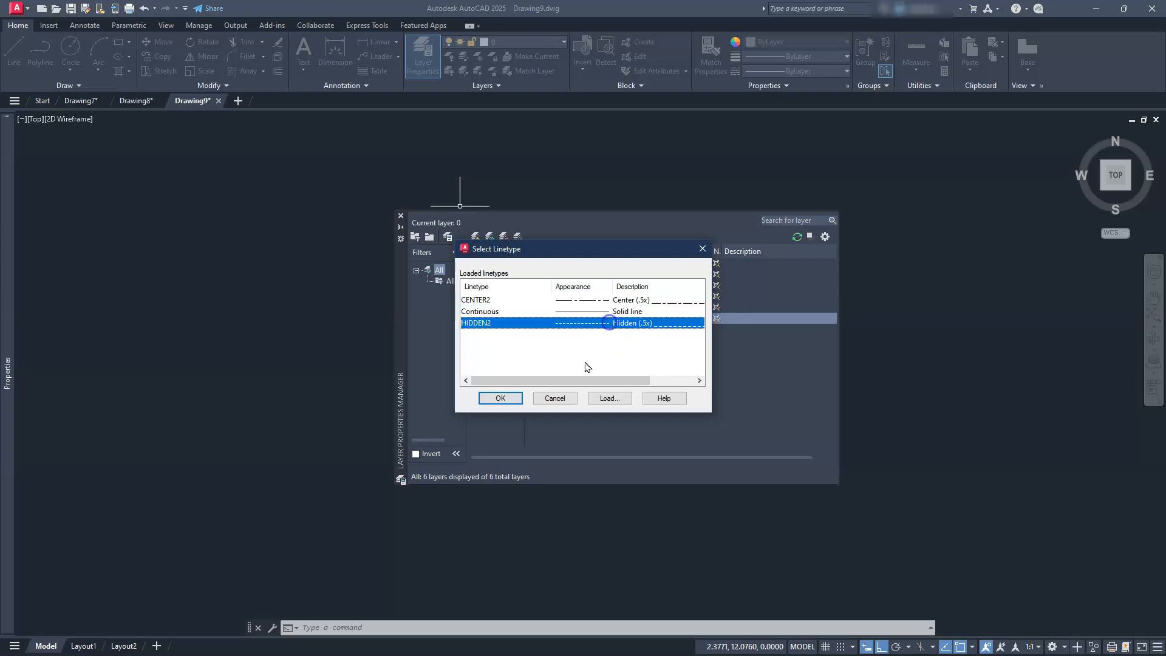
pyautogui.click(502, 399)
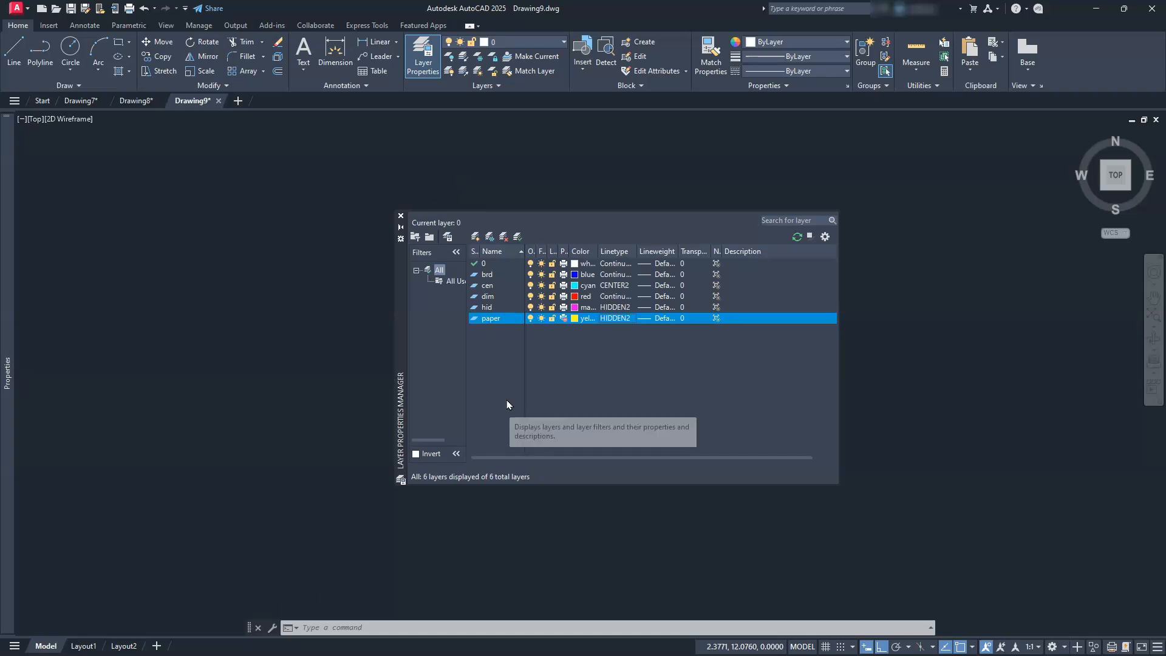
pyautogui.click(401, 217)
# - Move the inner border rectangle to the brd layer and clear the selection
pyautogui.click(425, 236)
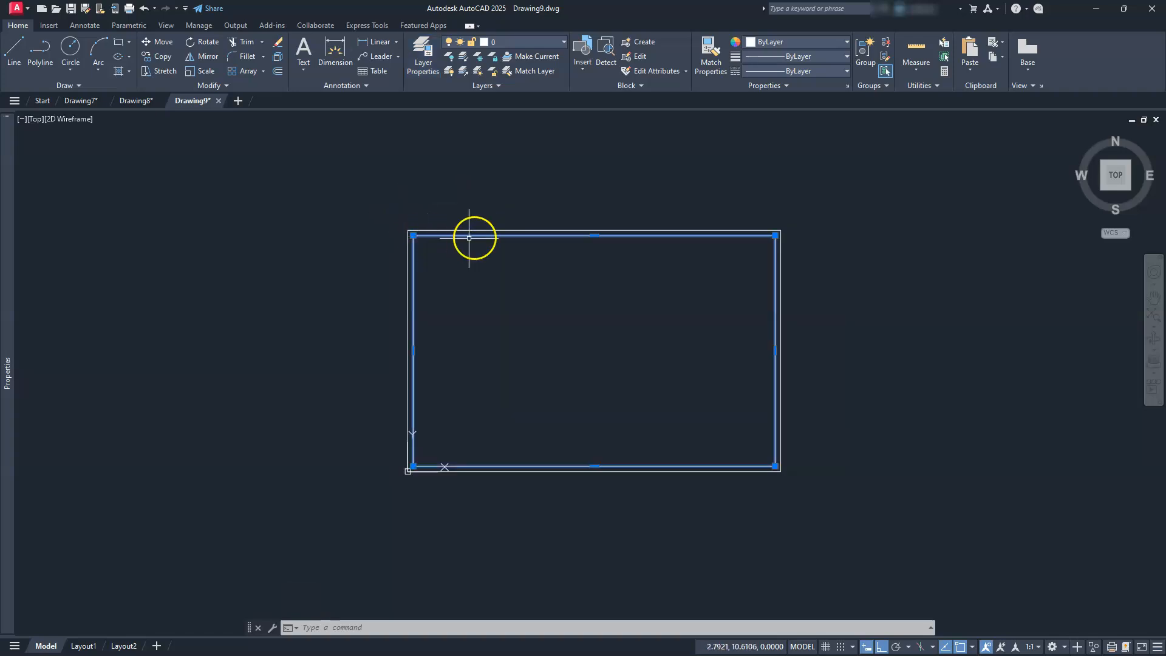
pyautogui.click(563, 43)
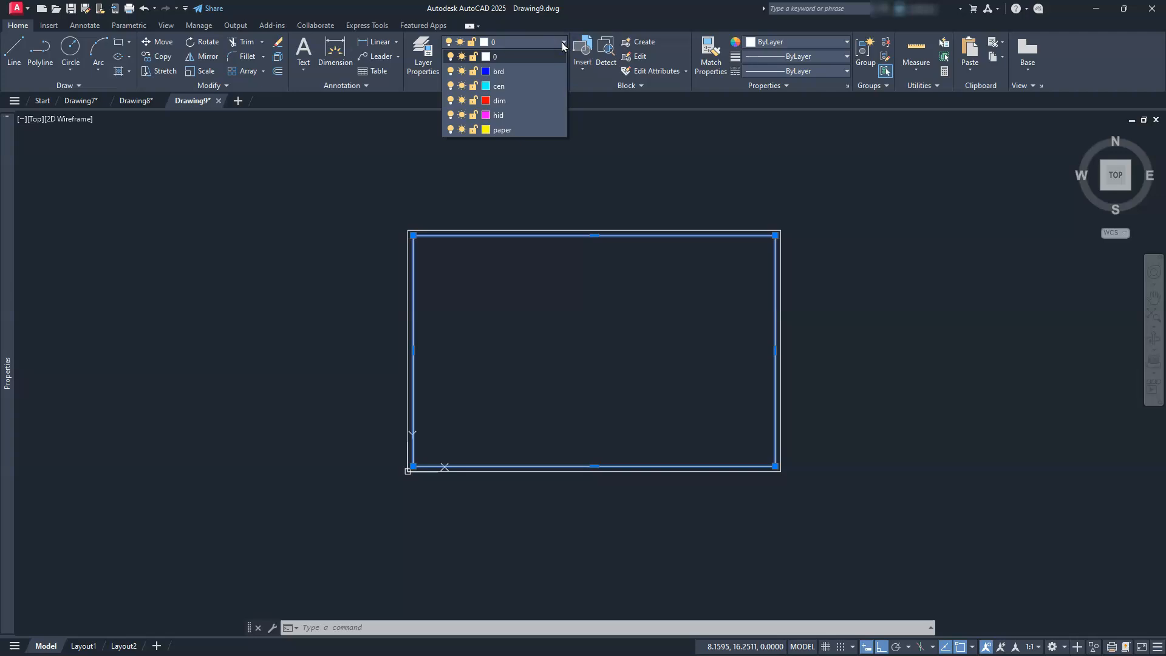
pyautogui.click(499, 71)
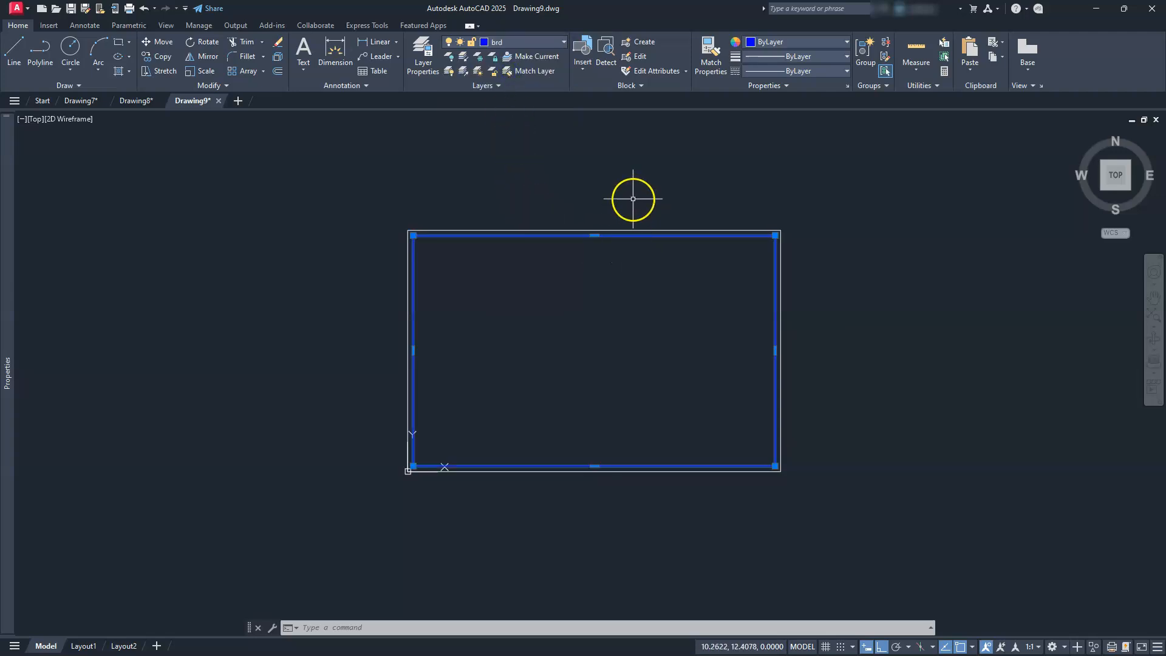
pyautogui.press('Escape')
pyautogui.press('Escape')
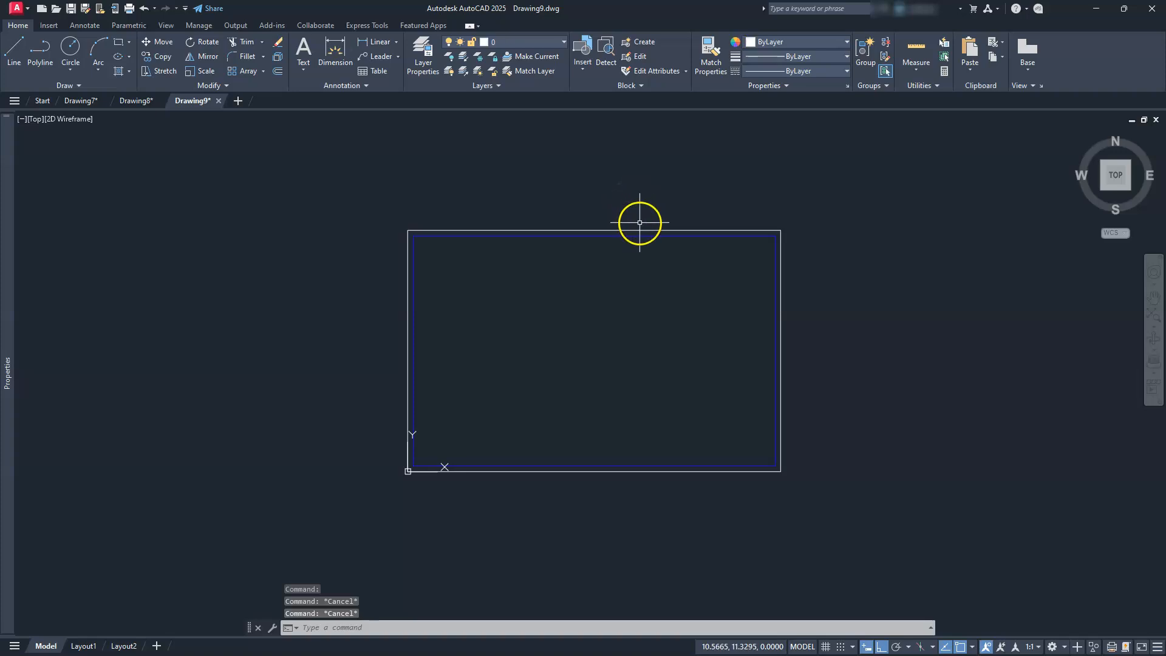
# - Move the outer sheet rectangle to the paper layer and clear the selection
pyautogui.click(643, 230)
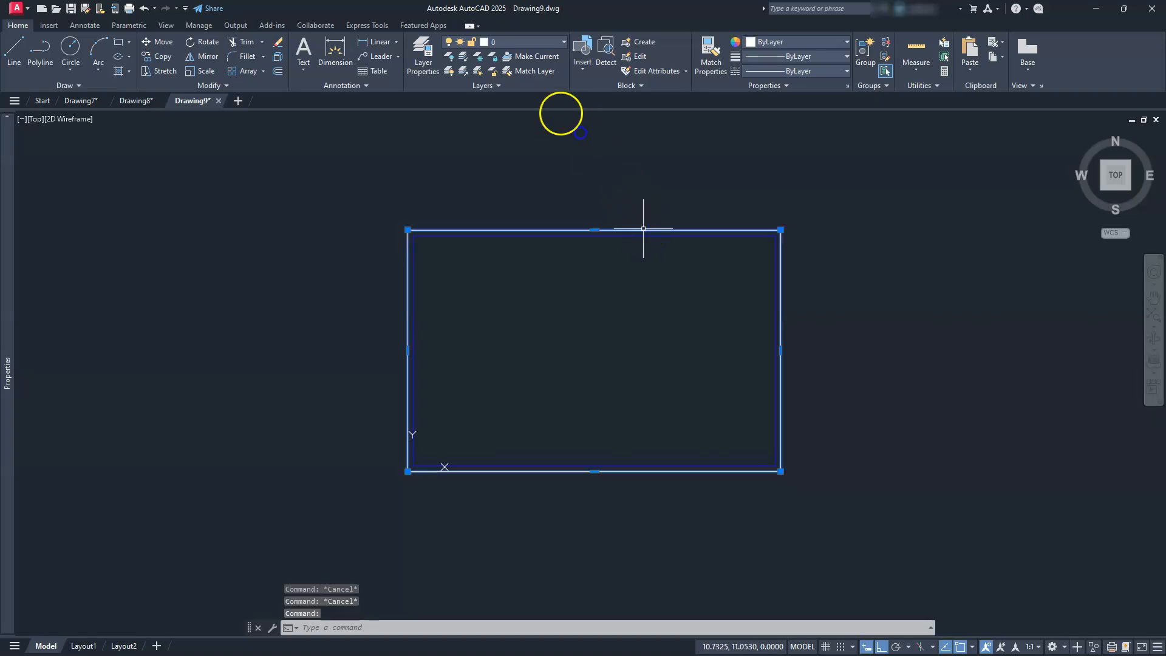
pyautogui.click(515, 41)
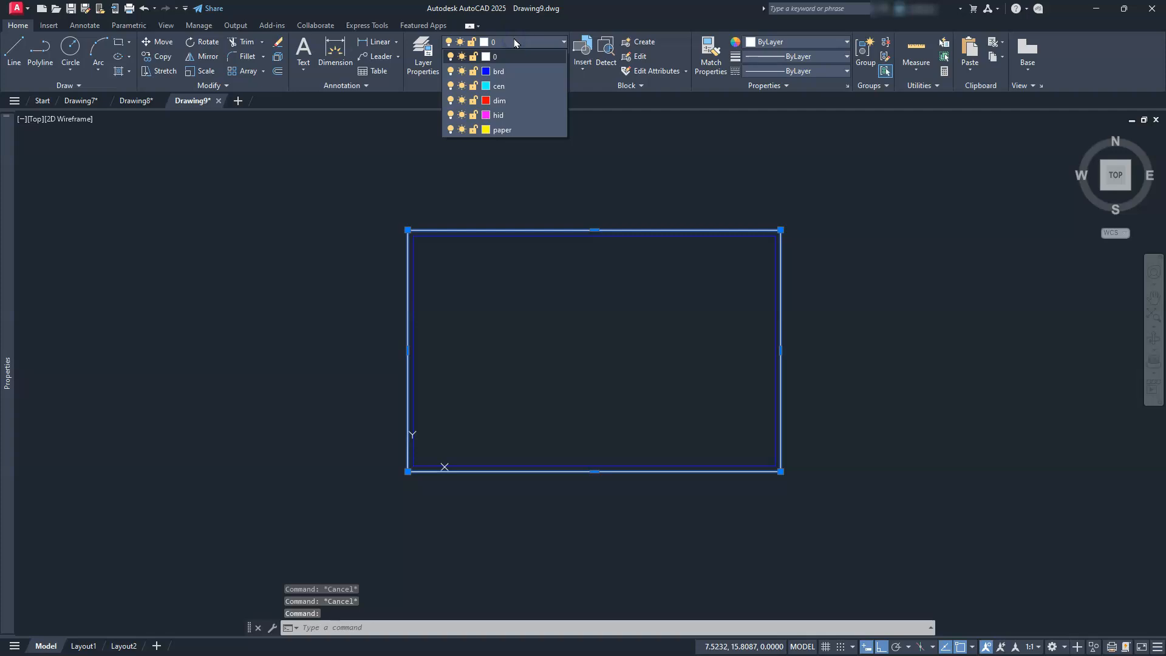
pyautogui.click(512, 128)
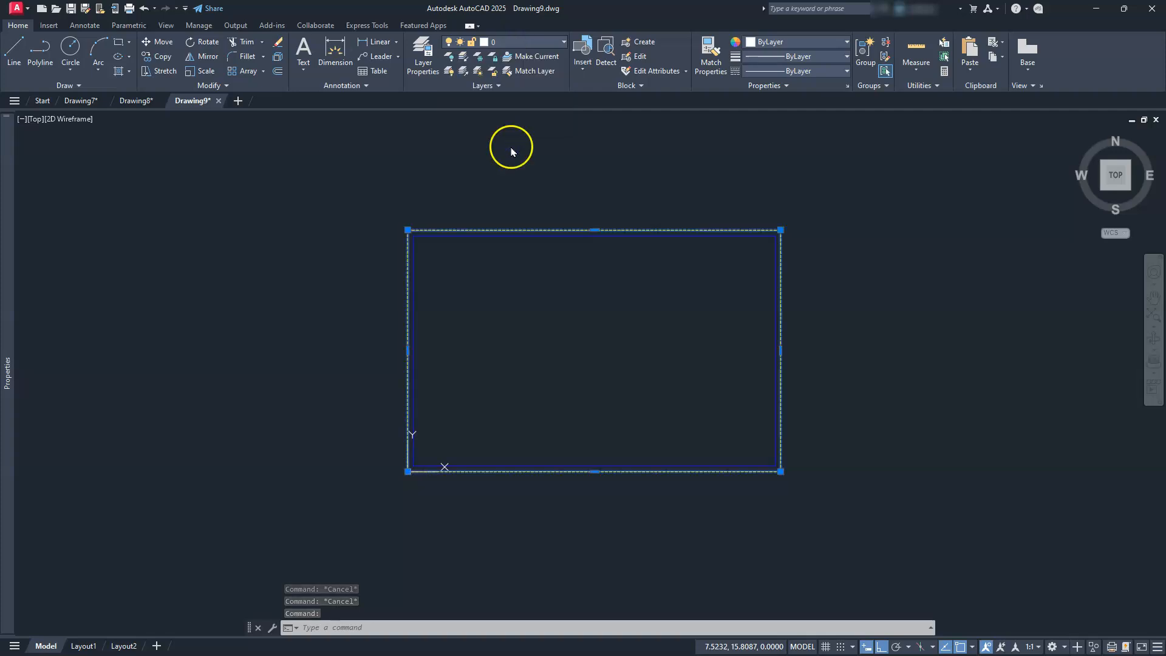
pyautogui.press('Escape')
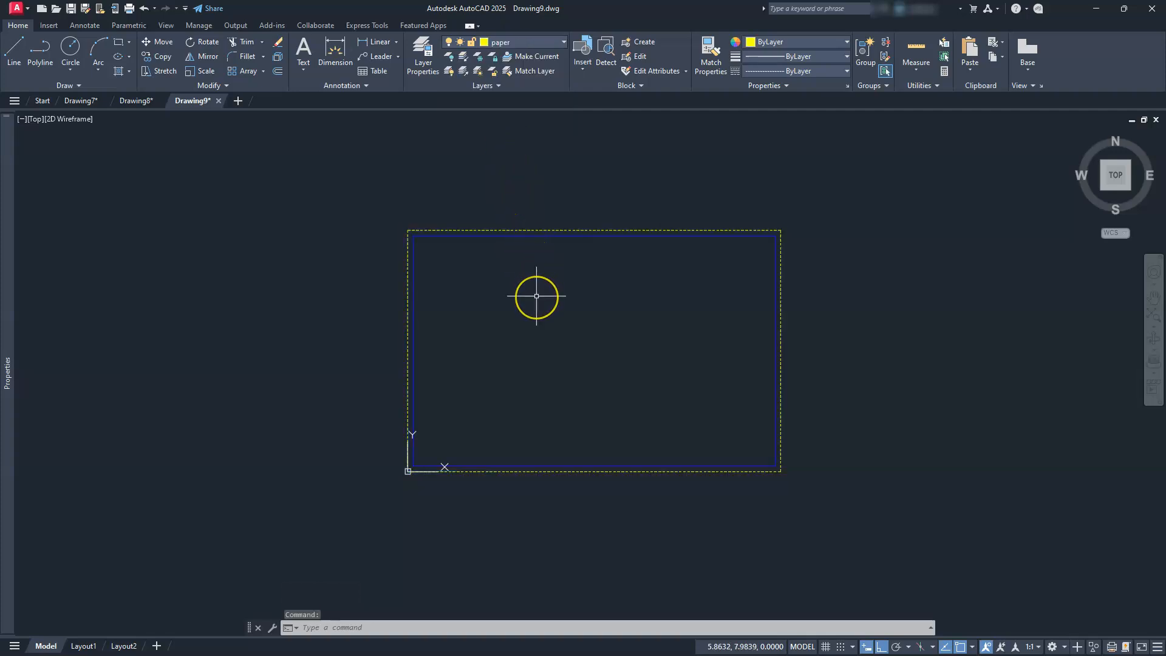
pyautogui.press('Escape')
pyautogui.press('Escape')
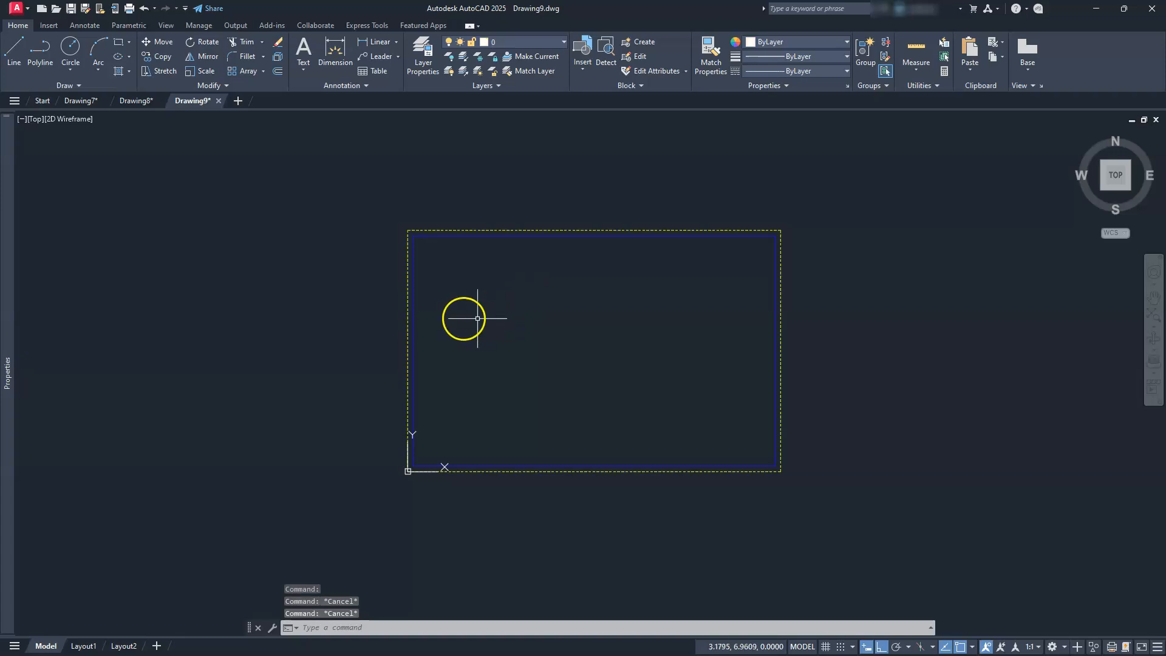
# - Create a block named tb from both sheet rectangles, with its base point at 0,0,0 and inches as the block unit
pyautogui.click(380, 196)
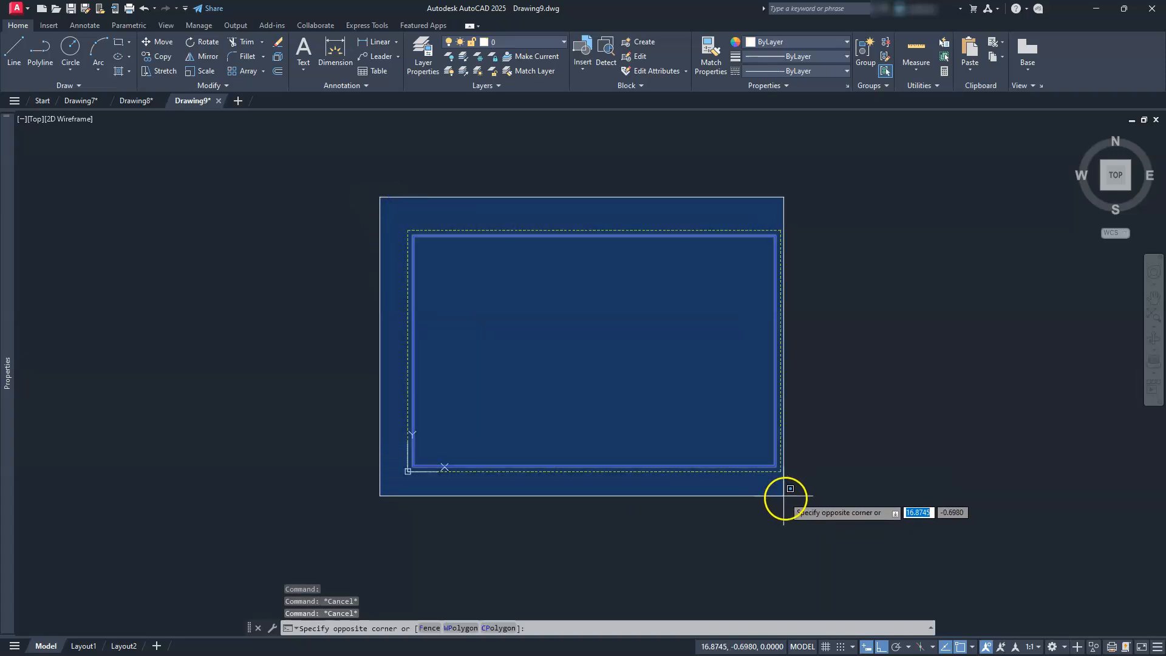
pyautogui.click(790, 498)
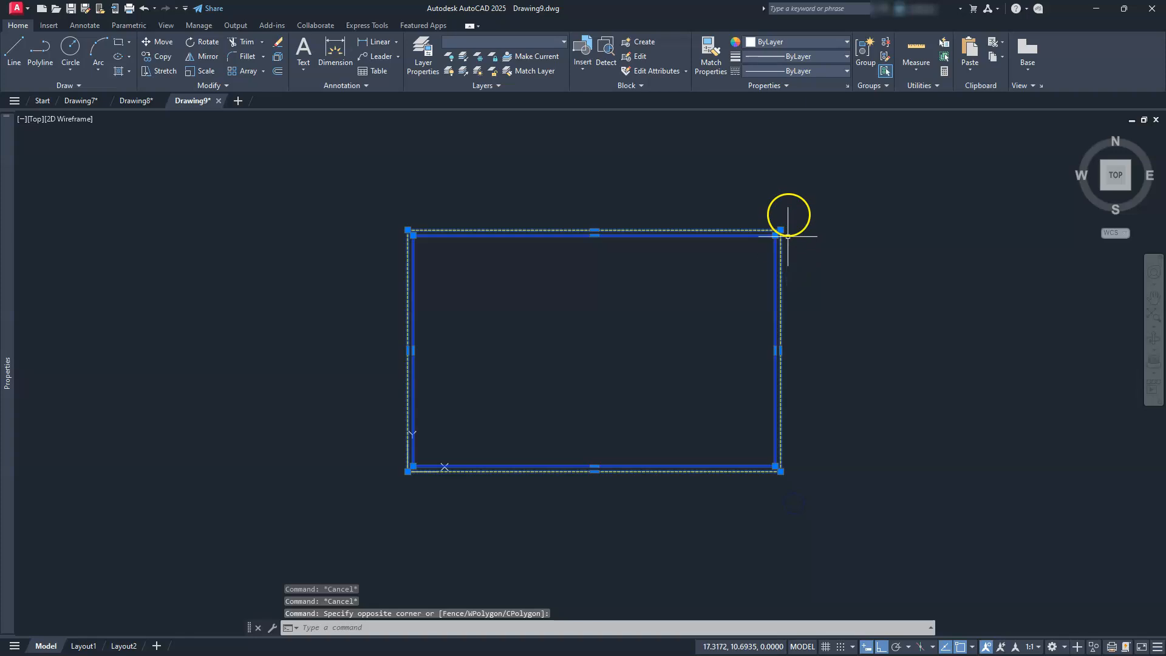
pyautogui.click(644, 47)
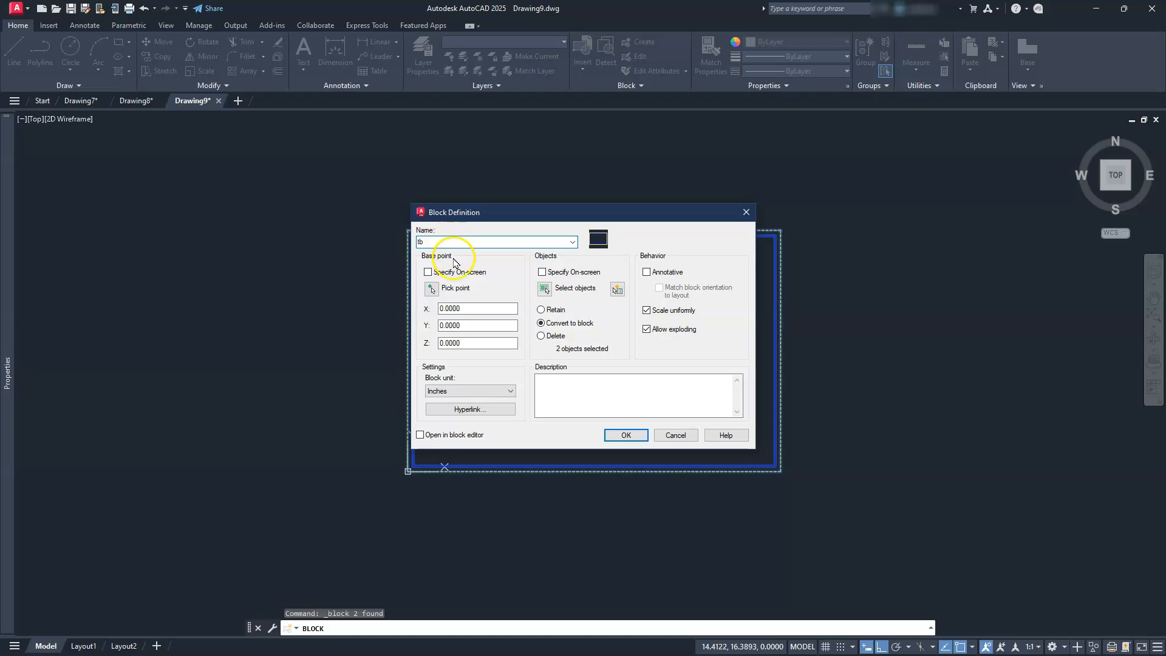
pyautogui.click(446, 343)
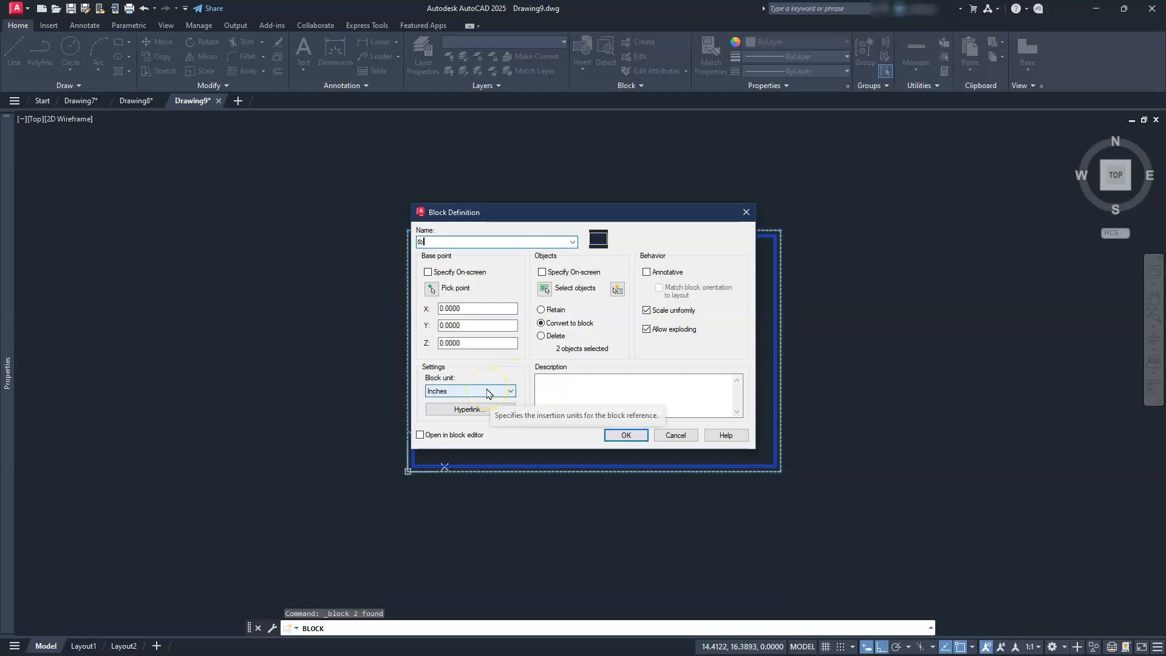
pyautogui.click(621, 436)
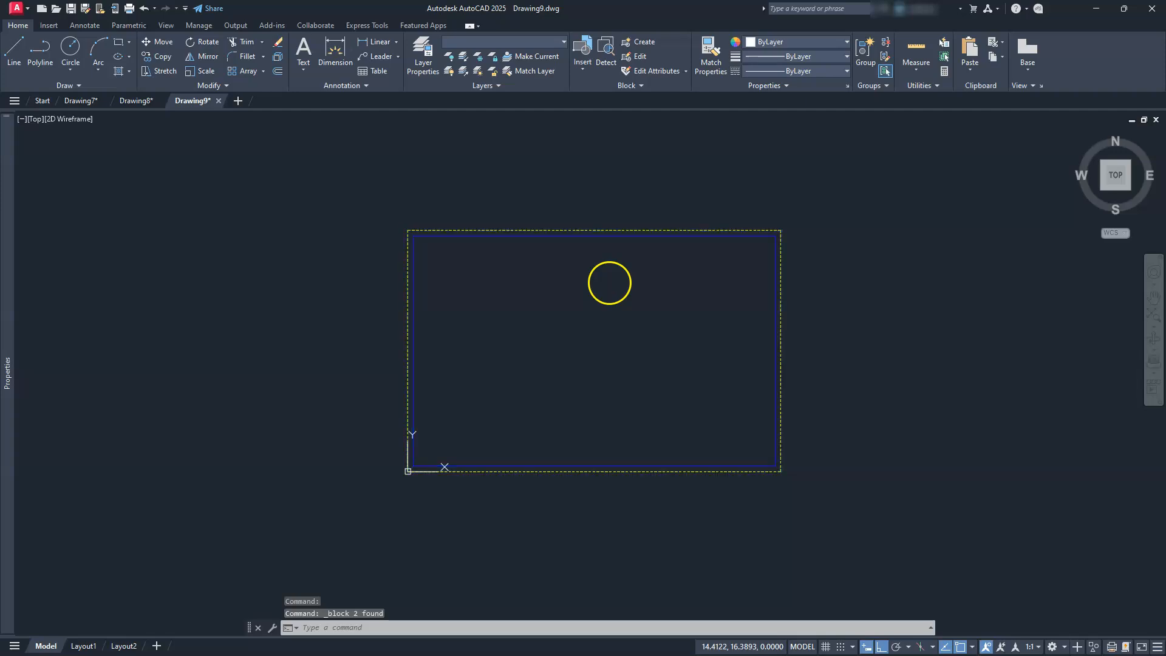
# - Select the tb sheet block and display its properties
pyautogui.click(632, 230)
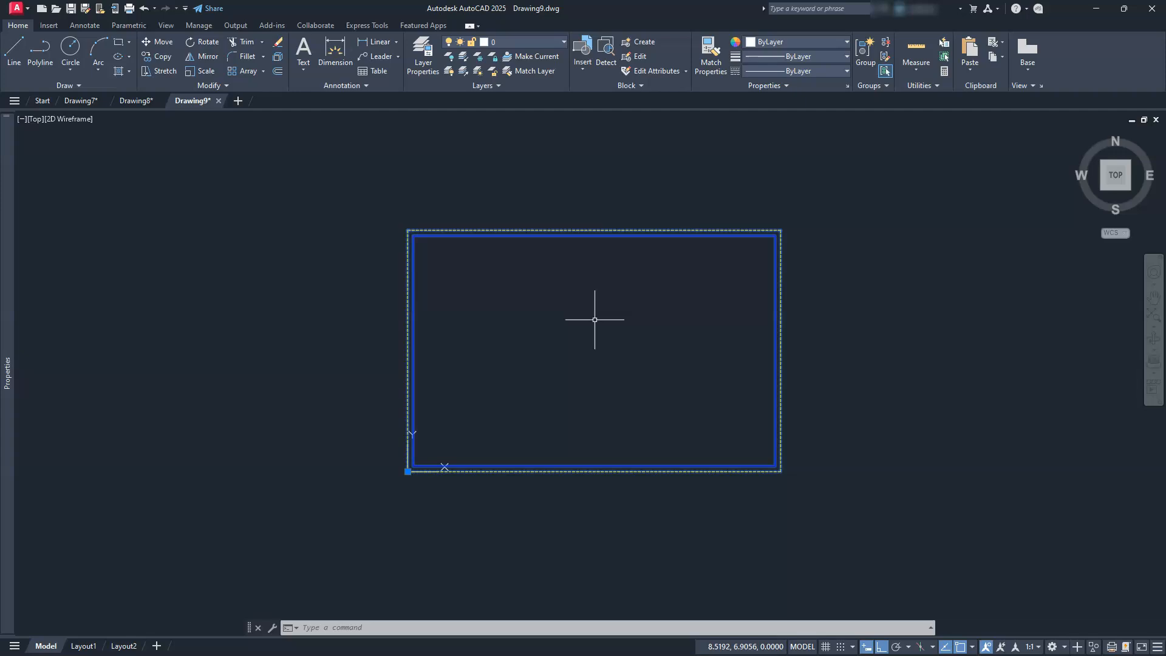
pyautogui.click(9, 421)
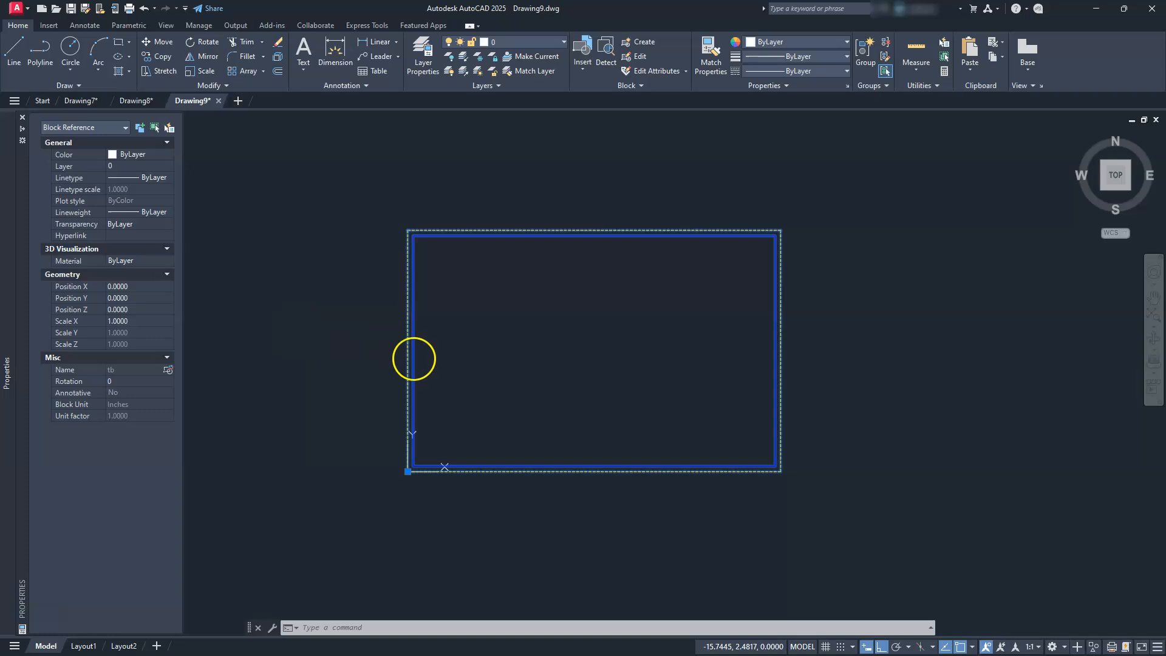
pyautogui.rightClick(419, 329)
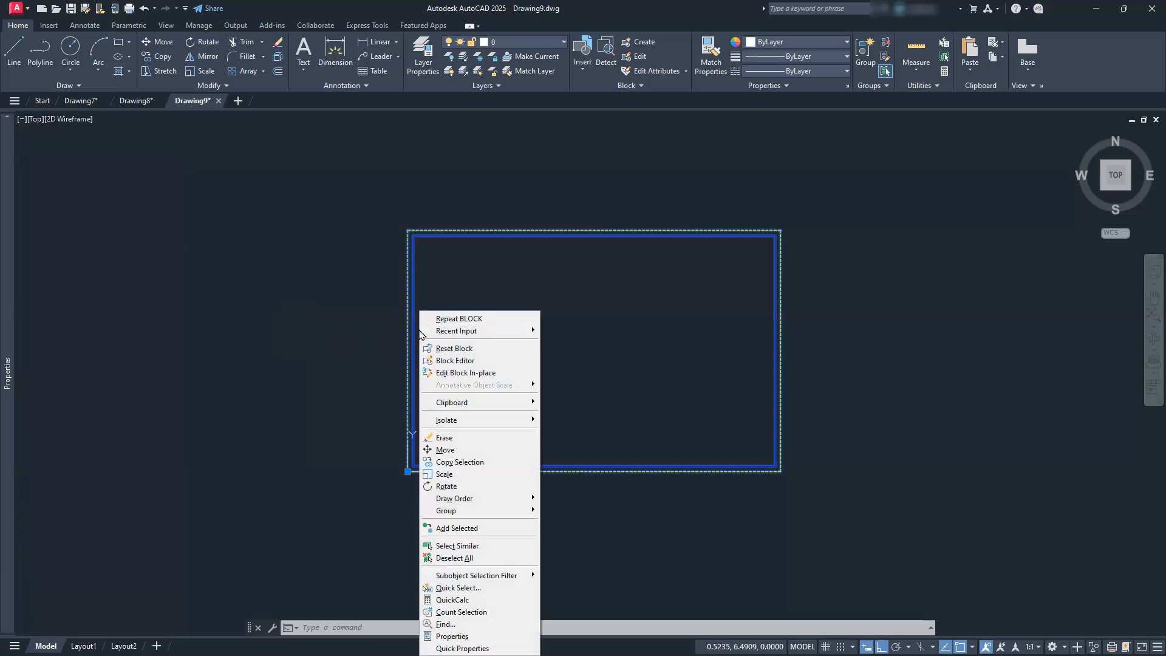
pyautogui.click(446, 635)
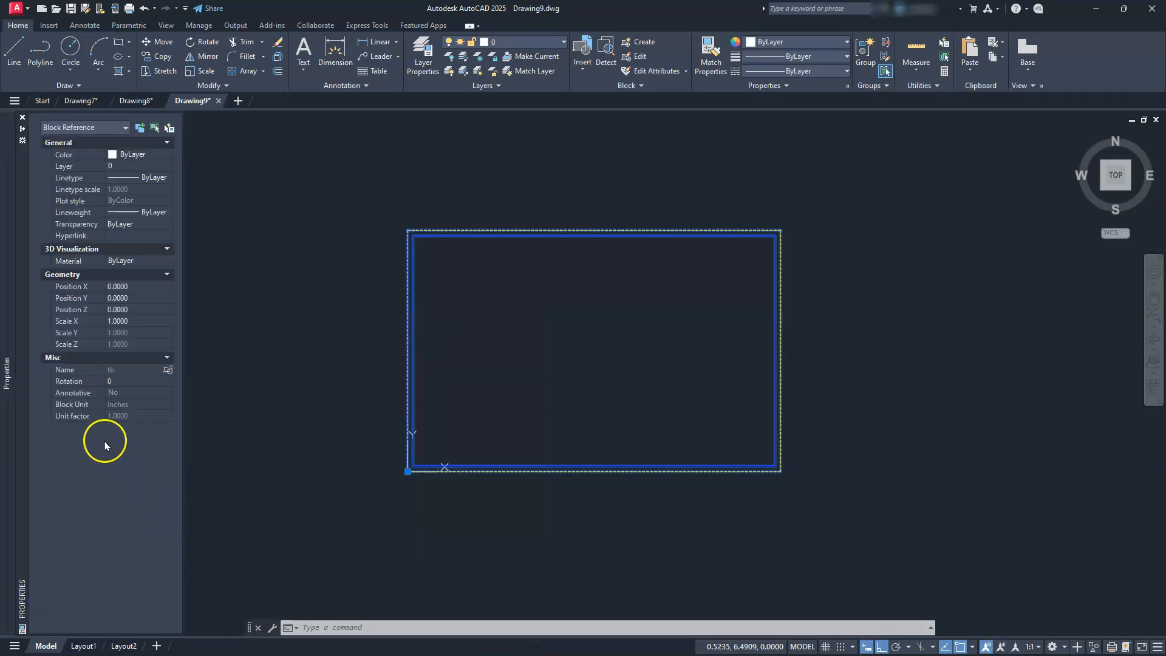
# - Set the sheet block's X scale to 8 to compare its size with the isometric part
pyautogui.scroll(-10, 443, 366)
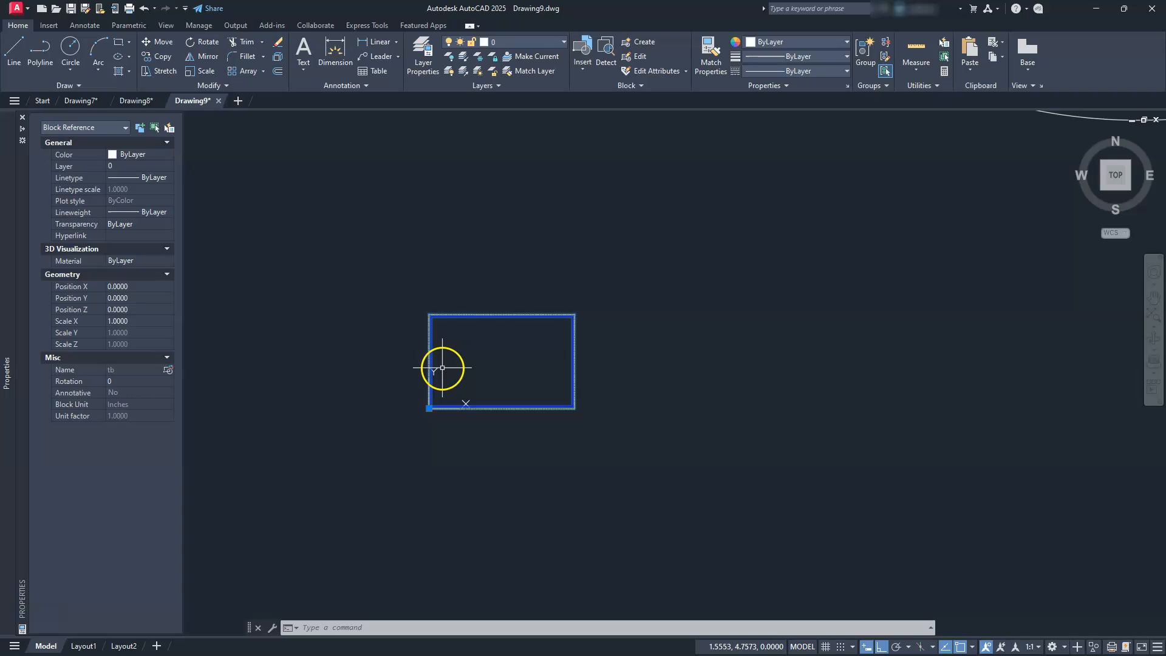
pyautogui.scroll(-2, 449, 359)
pyautogui.moveTo(455, 353); pyautogui.dragTo(476, 464, button='middle')
pyautogui.scroll(4, 476, 446)
pyautogui.scroll(-2, 479, 451)
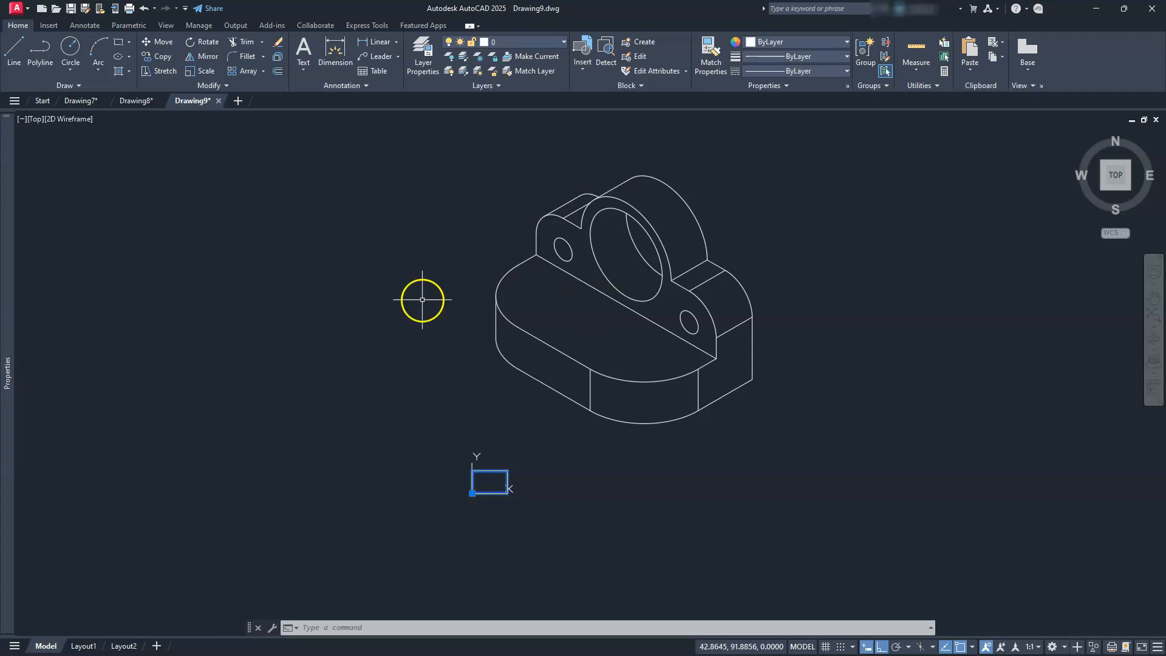
pyautogui.moveTo(9, 349)
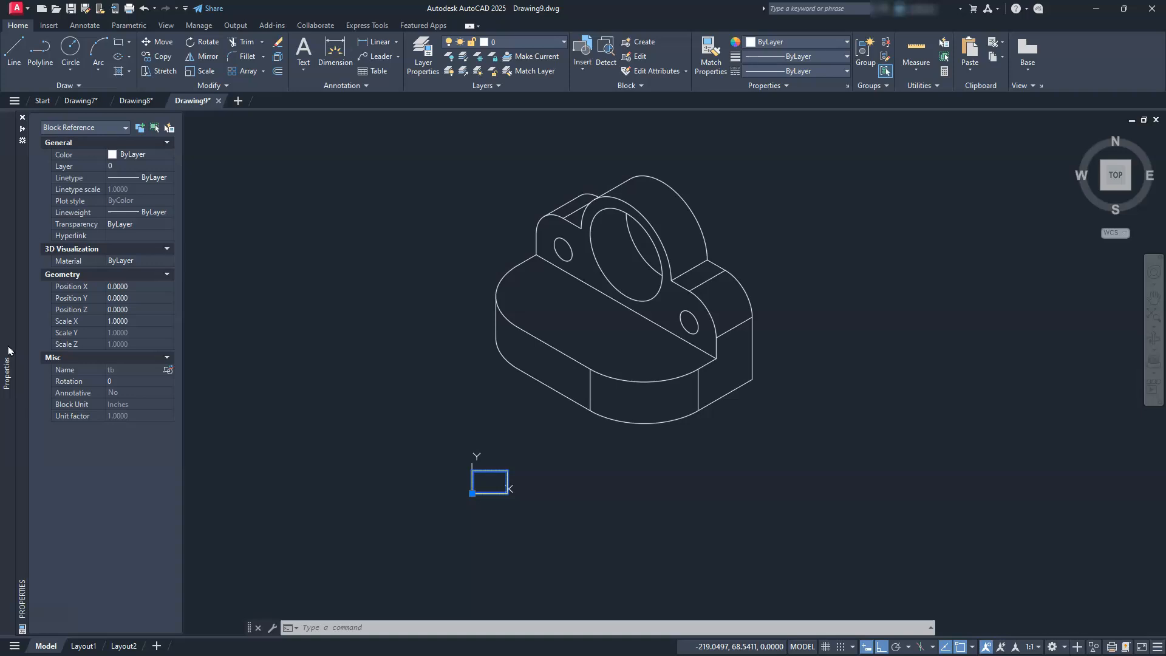
pyautogui.click(116, 321)
pyautogui.write('8.0000')
pyautogui.press('Return')
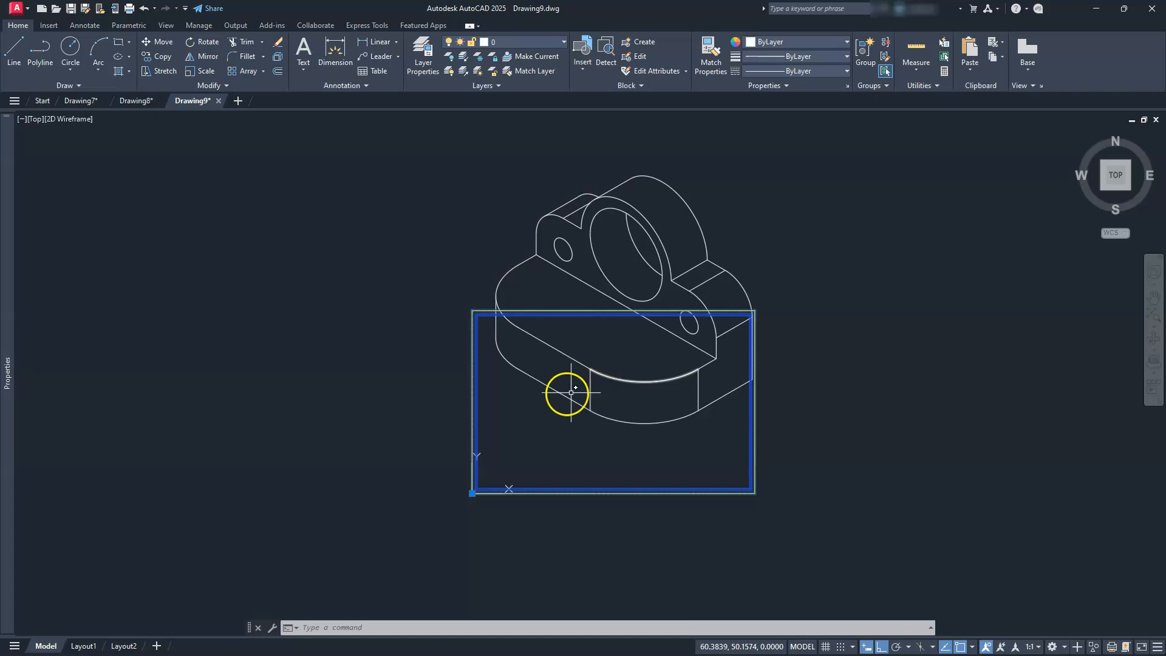
# - Set the sheet block's X scale to 12 and clear the selection
pyautogui.moveTo(7, 425)
pyautogui.click(122, 324)
pyautogui.write('12')
pyautogui.press('Return')
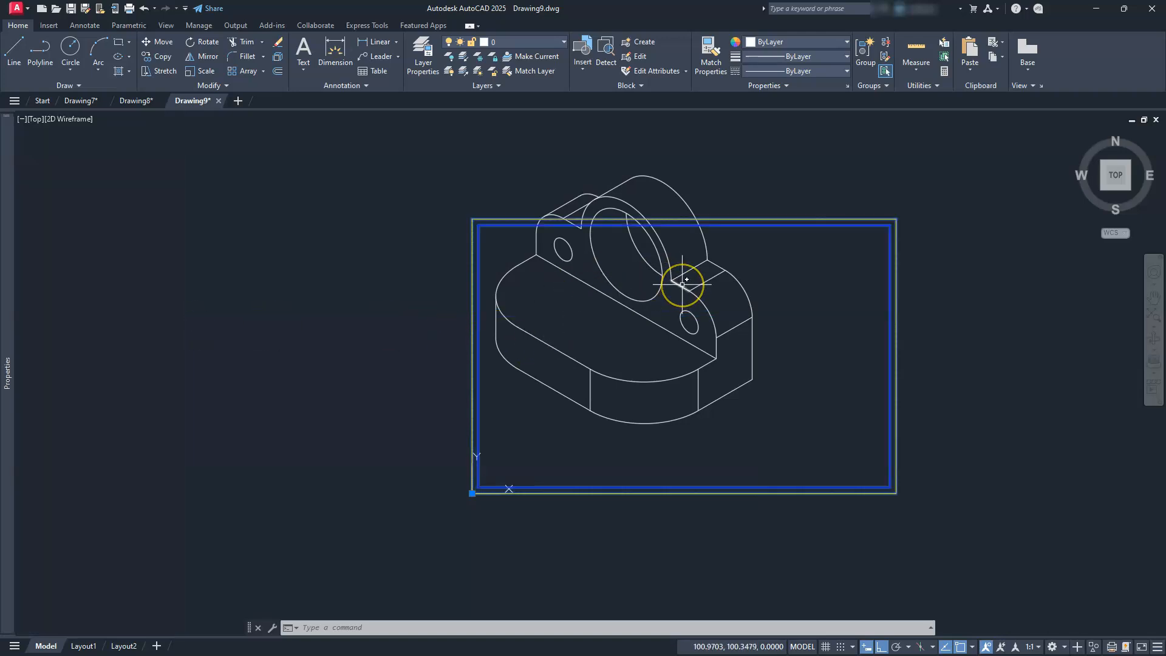
pyautogui.press('Escape')
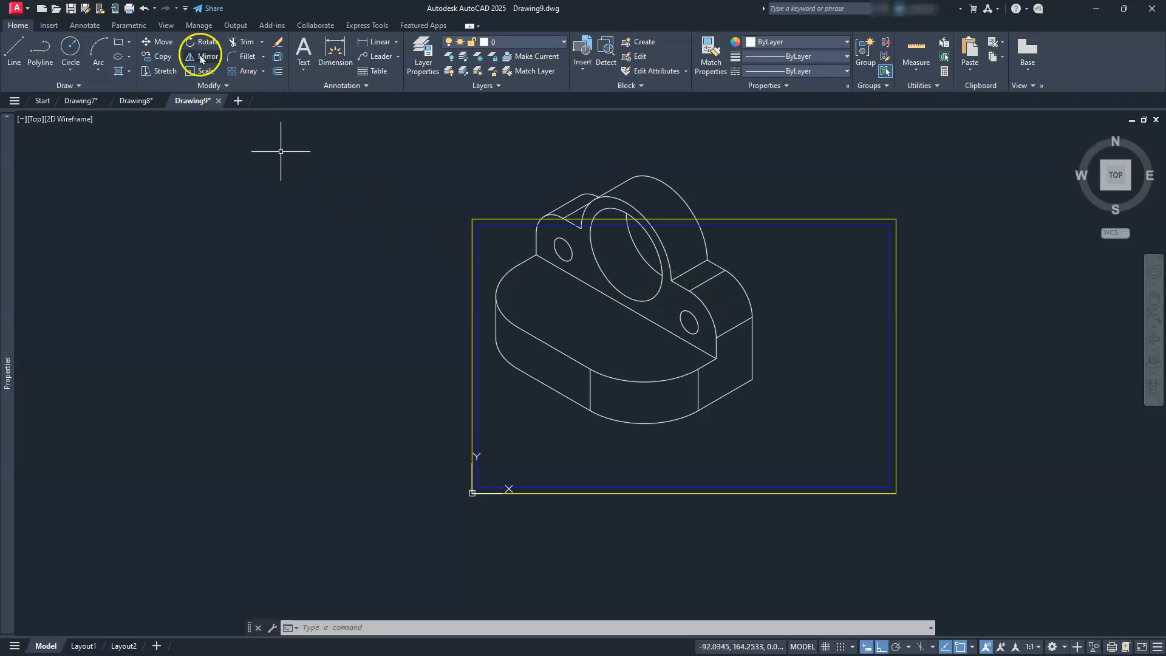
# - Move the whole isometric part inside the sheet border, with Ortho mode turned off for a diagonal displacement
pyautogui.click(147, 43)
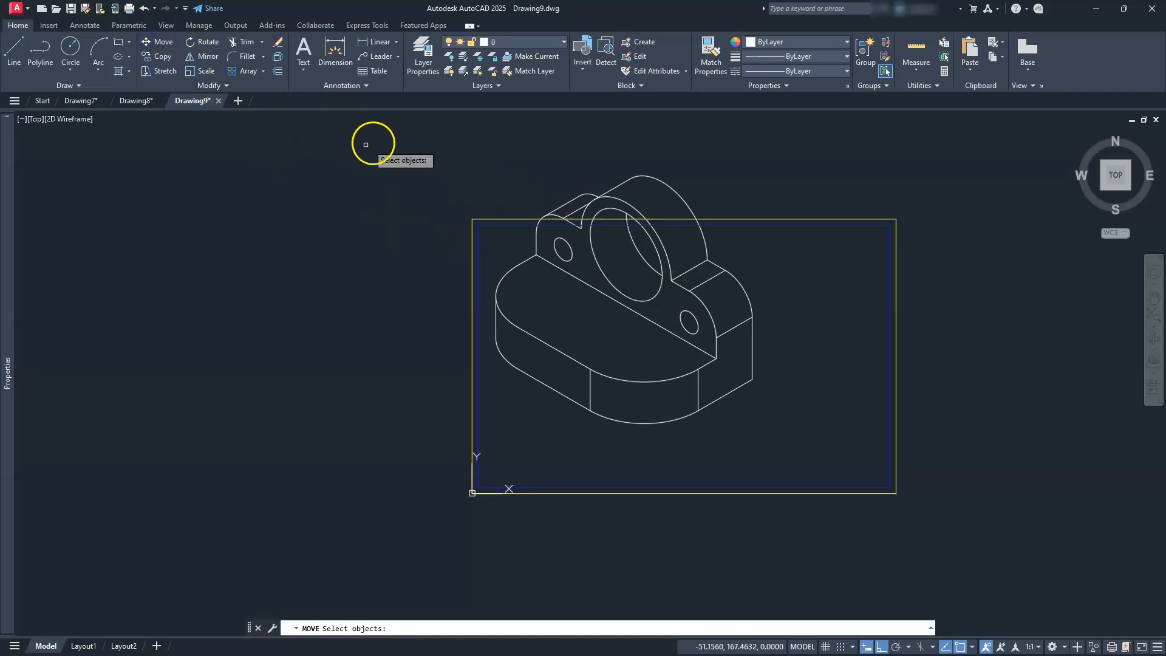
pyautogui.click(373, 143)
pyautogui.click(818, 469)
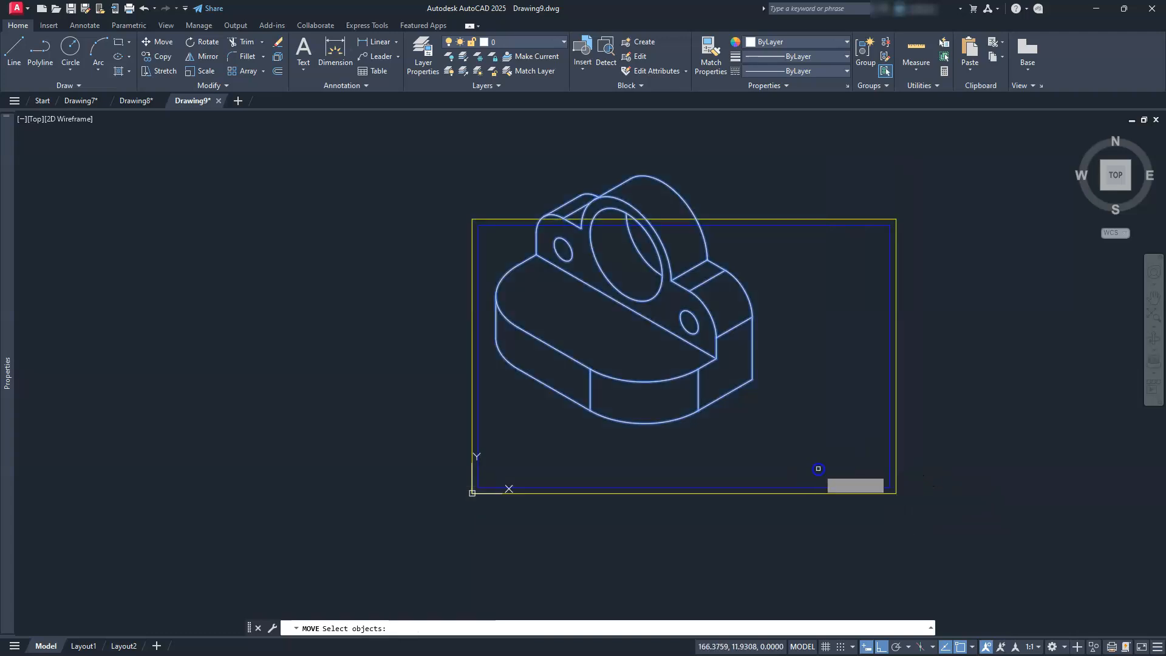
pyautogui.press('Return')
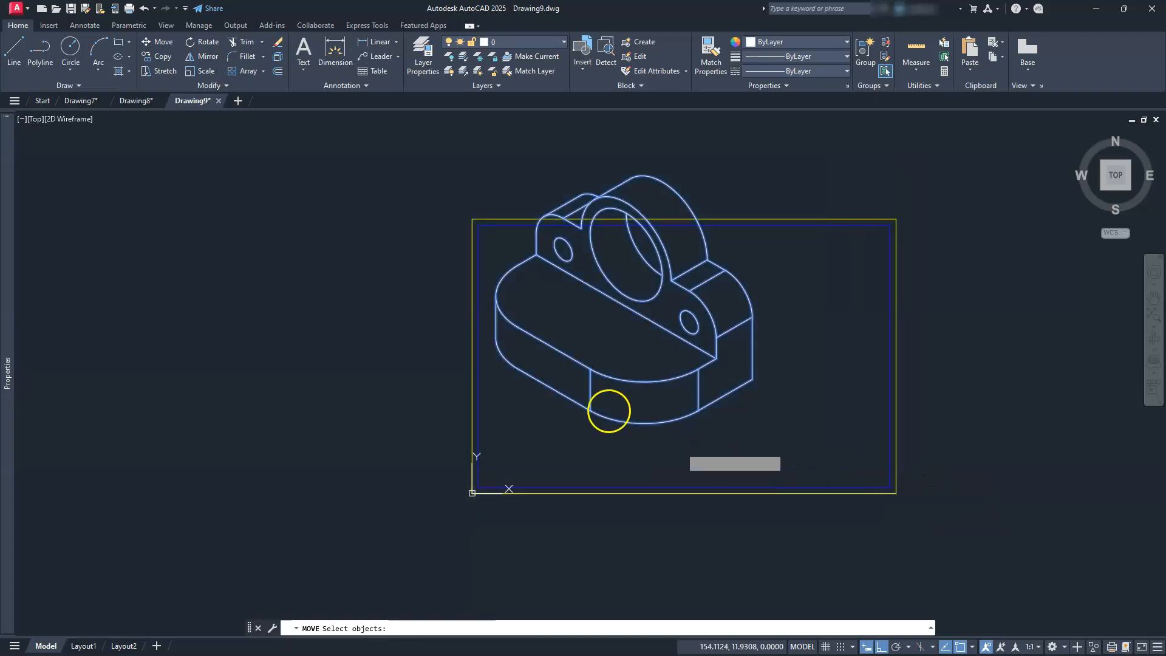
pyautogui.click(262, 318)
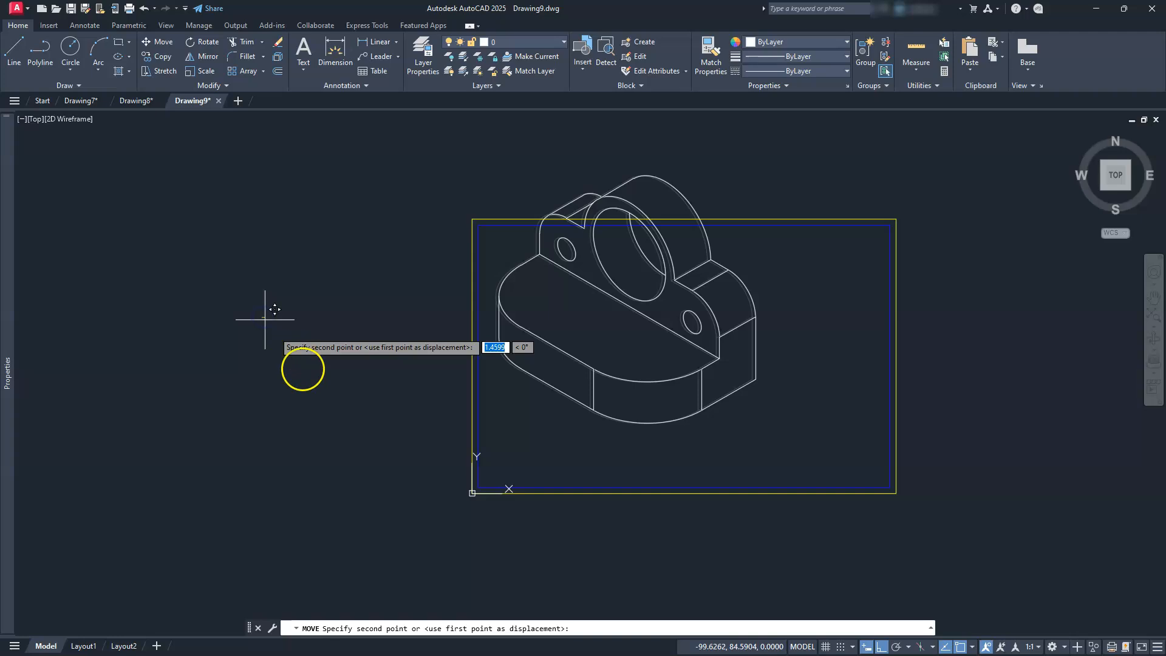
pyautogui.click(882, 648)
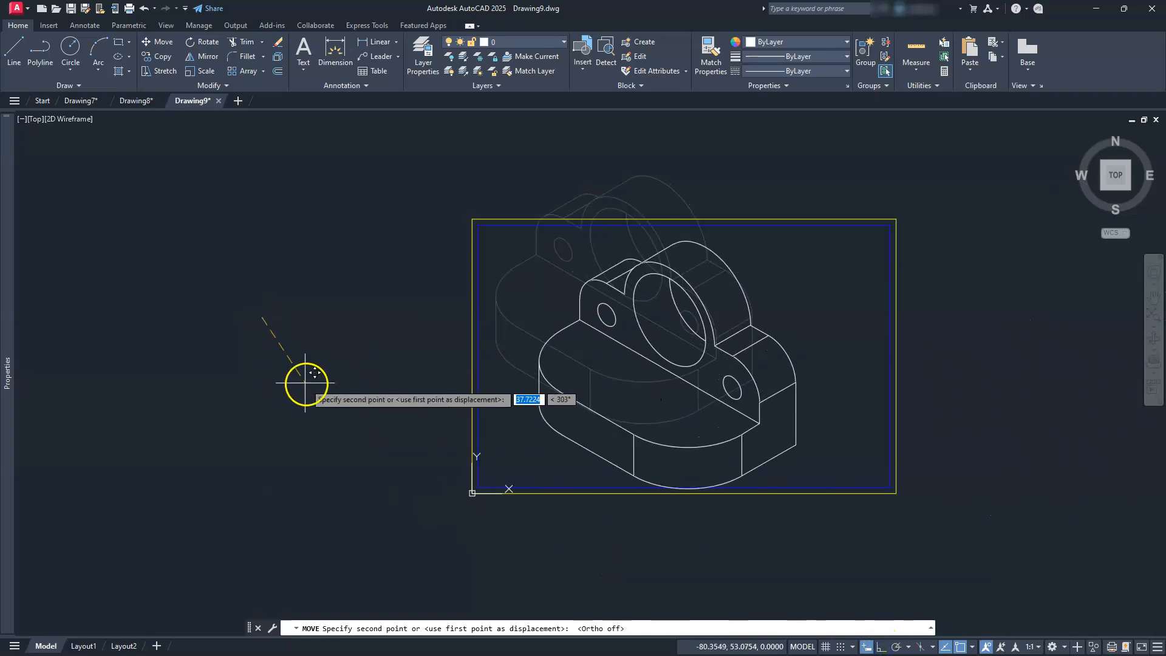
pyautogui.click(313, 375)
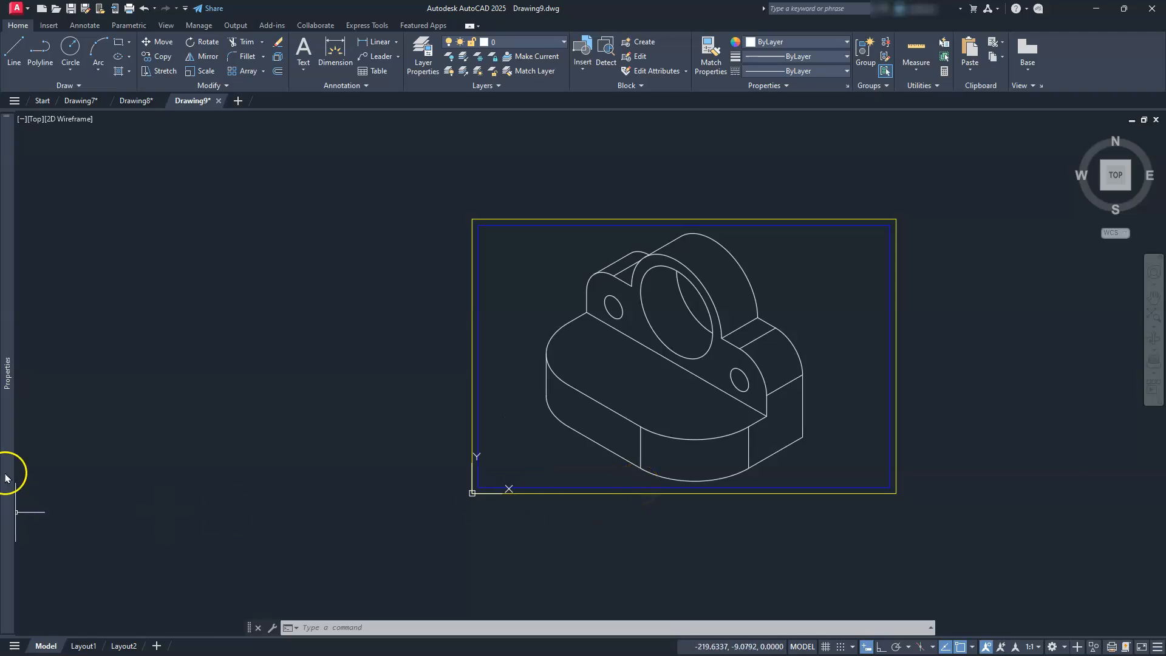
pyautogui.moveTo(5, 469)
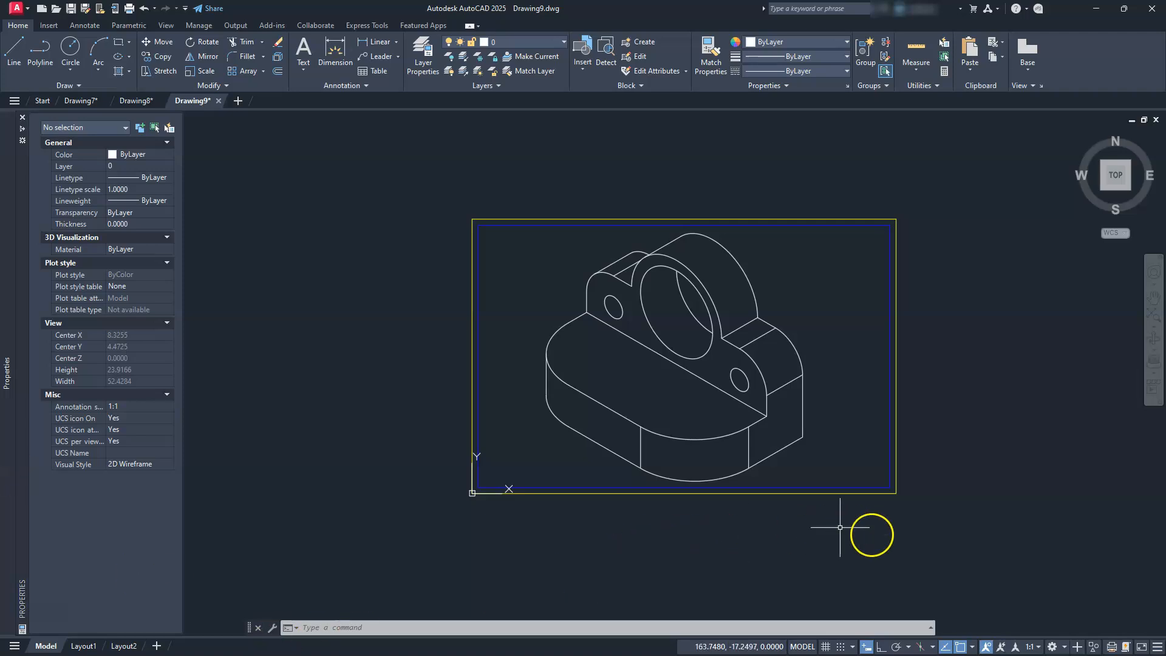
pyautogui.press('Escape')
pyautogui.press('Escape')
pyautogui.press('Escape')
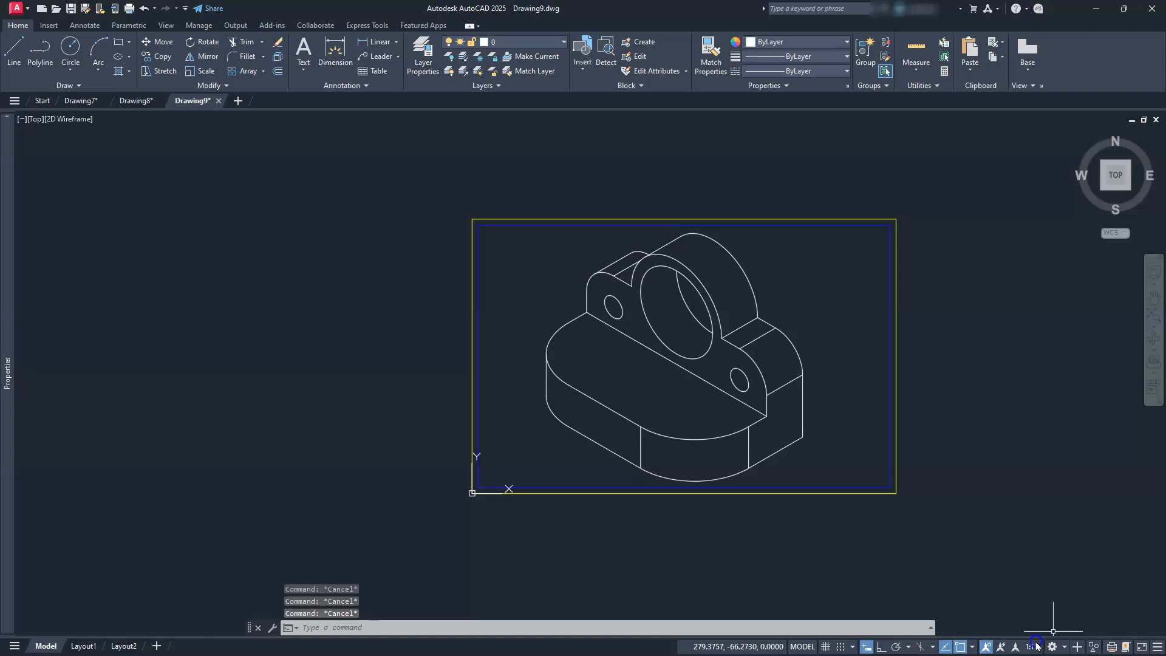
pyautogui.click(1039, 647)
pyautogui.scroll(-4, 1030, 497)
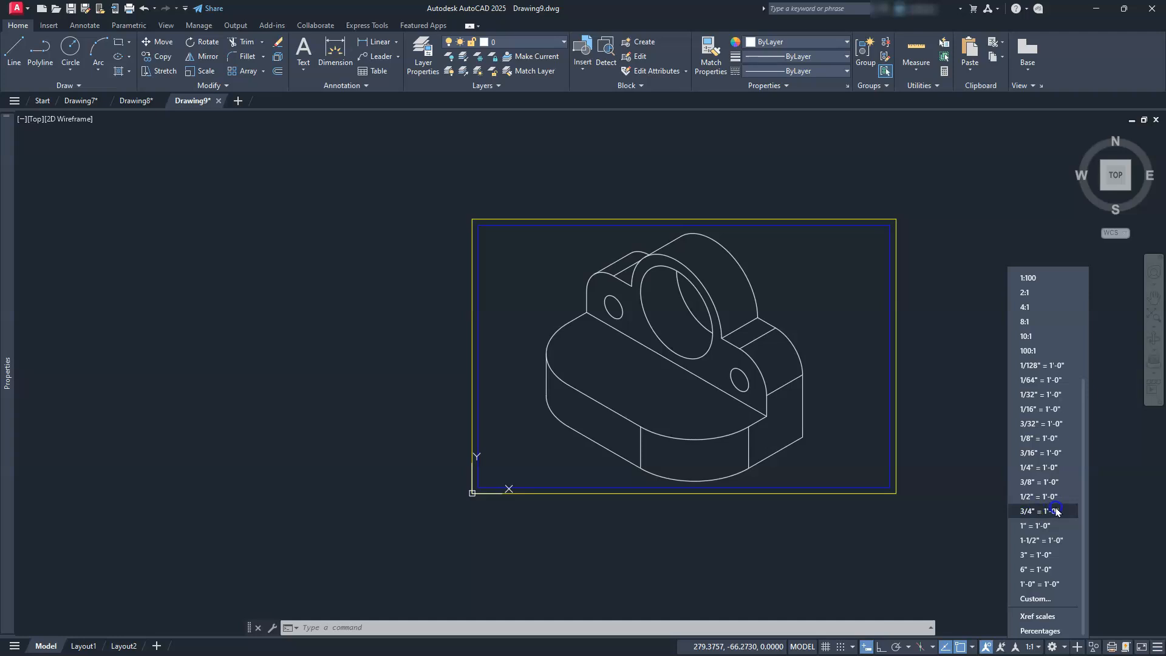
pyautogui.press('Escape')
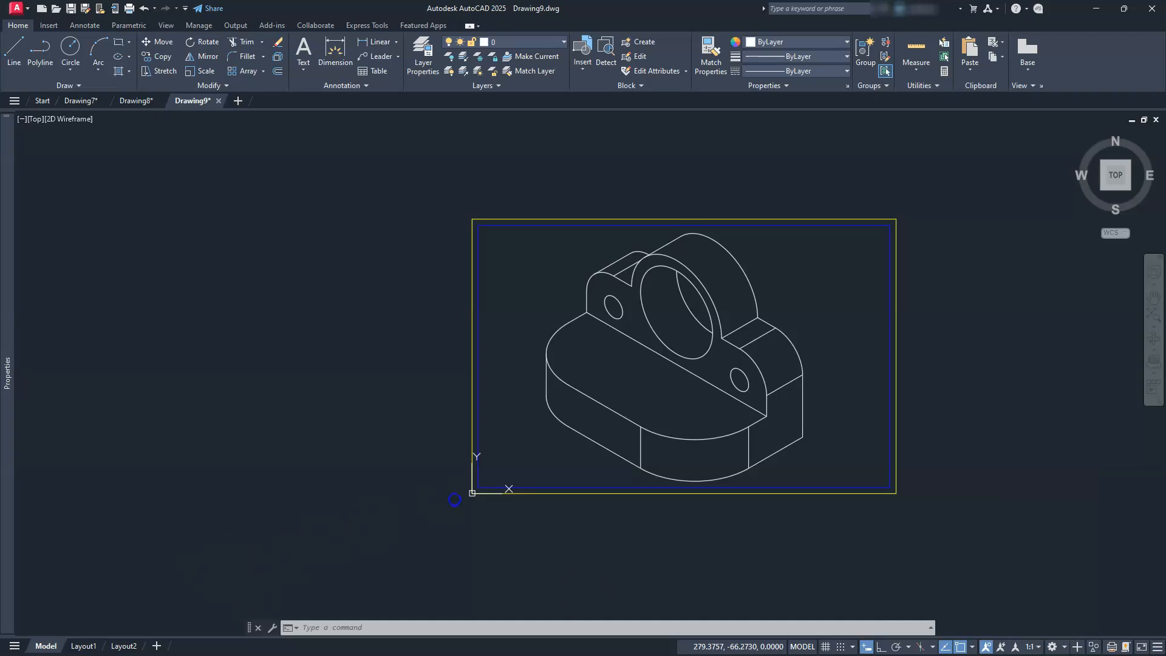
pyautogui.press('Escape')
pyautogui.press('Escape')
# - Set the X scale of the title block border reference to 16 and deselect it
pyautogui.click(485, 392)
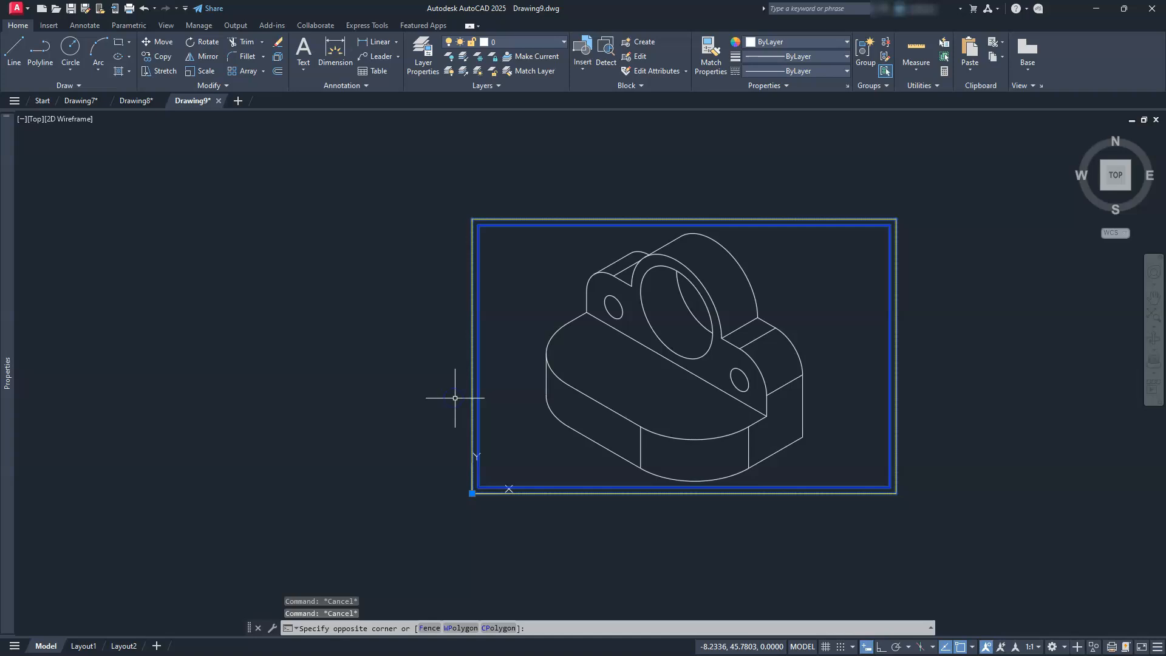
pyautogui.moveTo(7, 401)
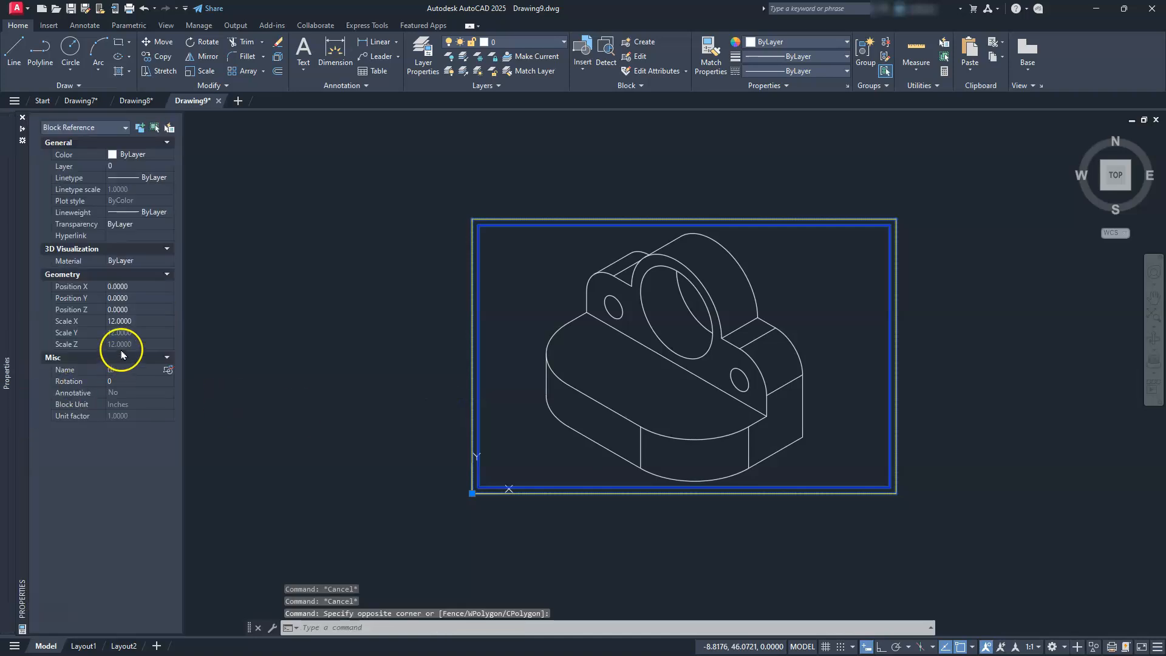
pyautogui.click(124, 321)
pyautogui.write('16.0000')
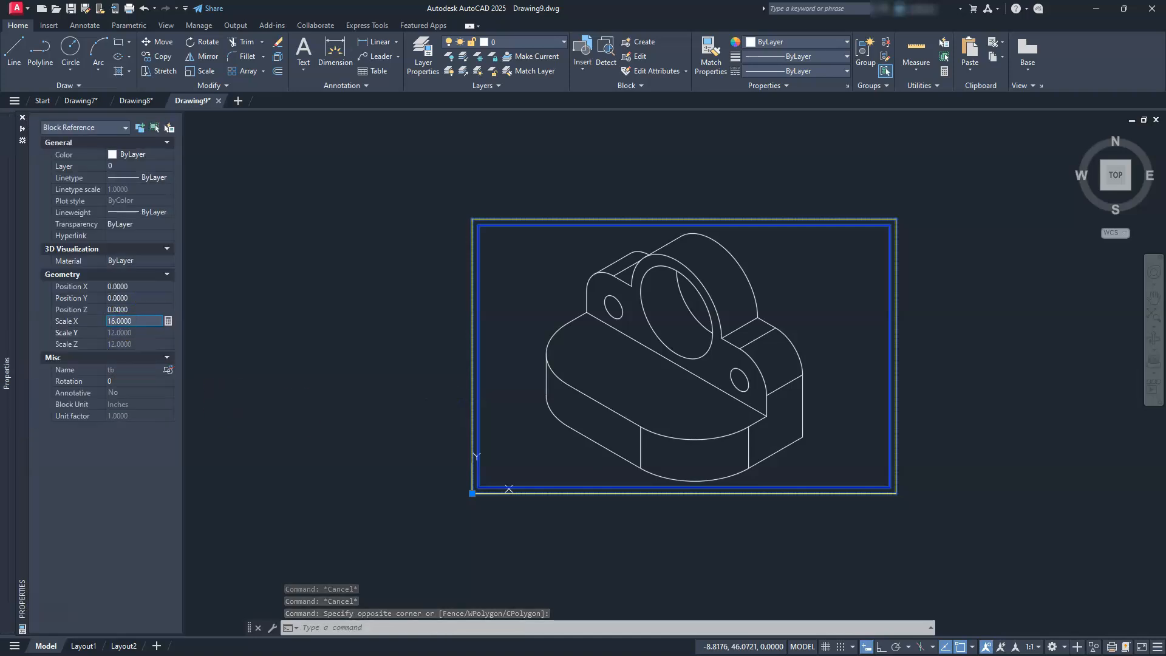
pyautogui.press('Return')
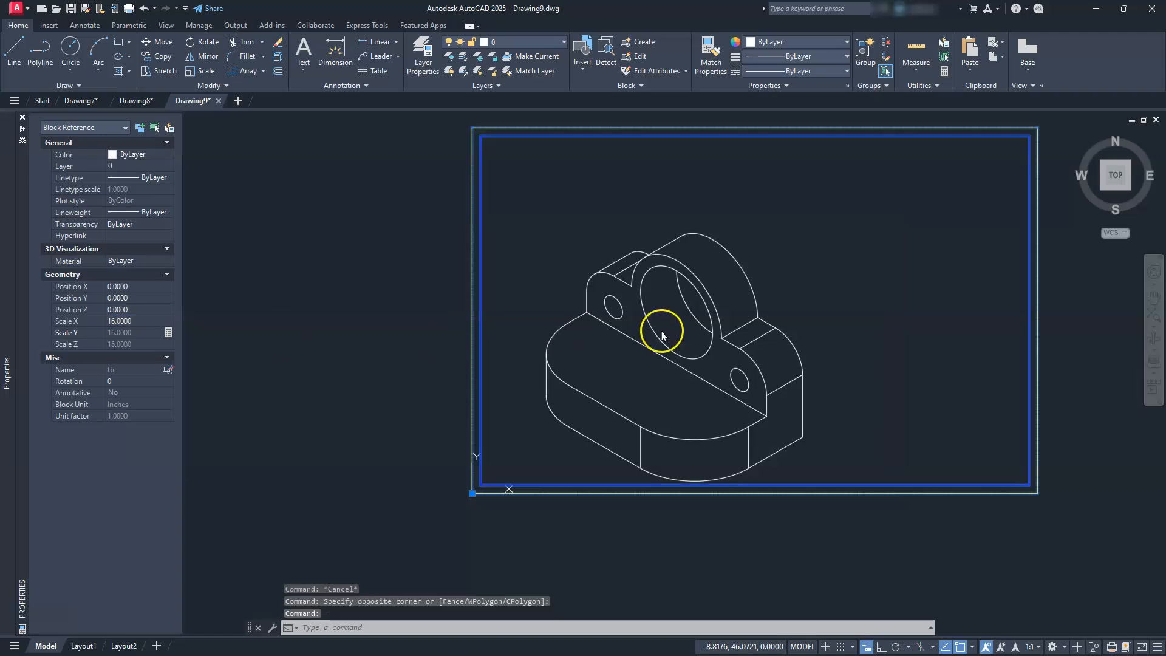
pyautogui.moveTo(814, 302)
pyautogui.mouseDown(button='middle')
pyautogui.moveTo(657, 350)
pyautogui.moveTo(672, 322)
pyautogui.mouseUp(button='middle')
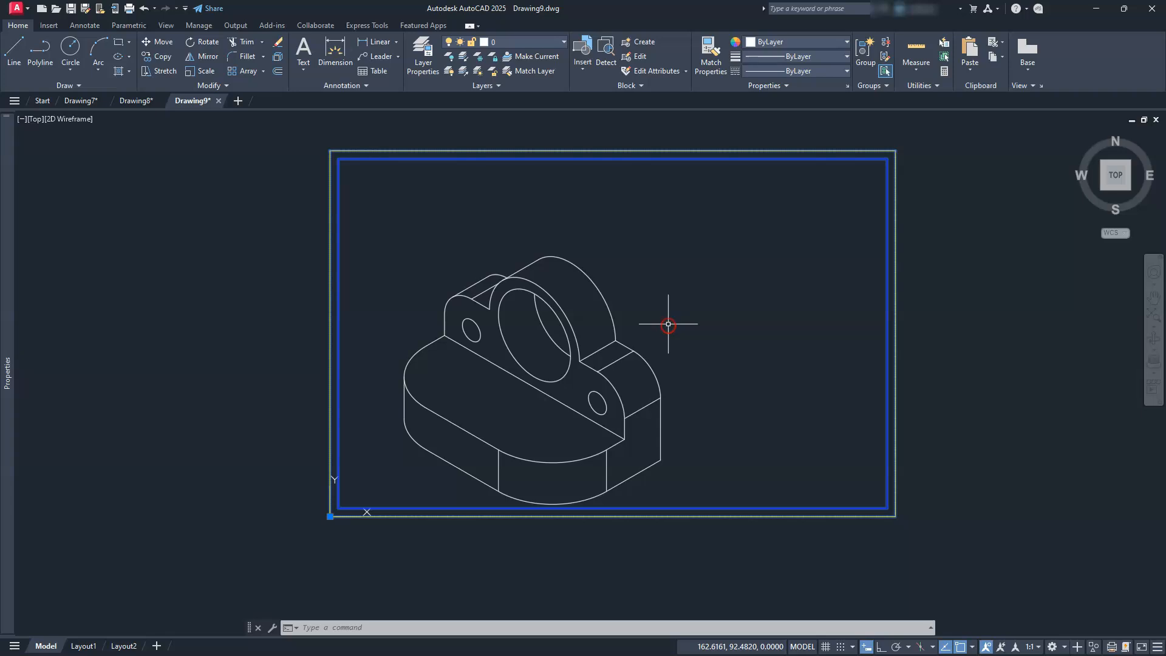
pyautogui.press('Escape')
pyautogui.press('Escape')
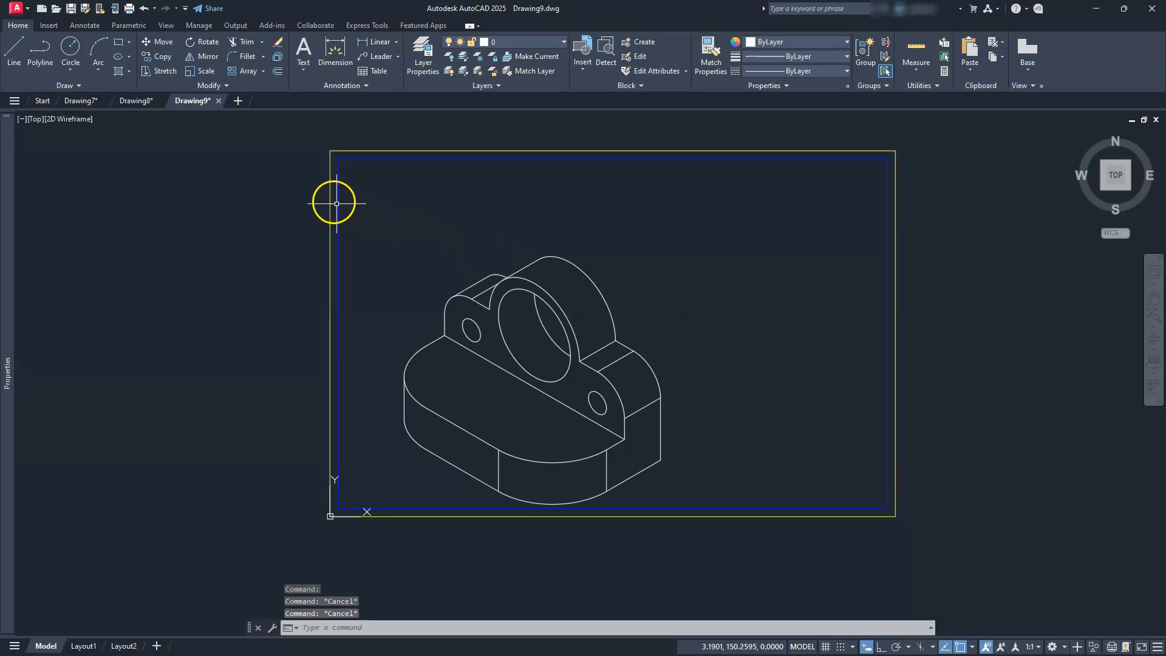
# - Move the whole isometric part up and to the right into the middle of the enlarged border
pyautogui.click(269, 211)
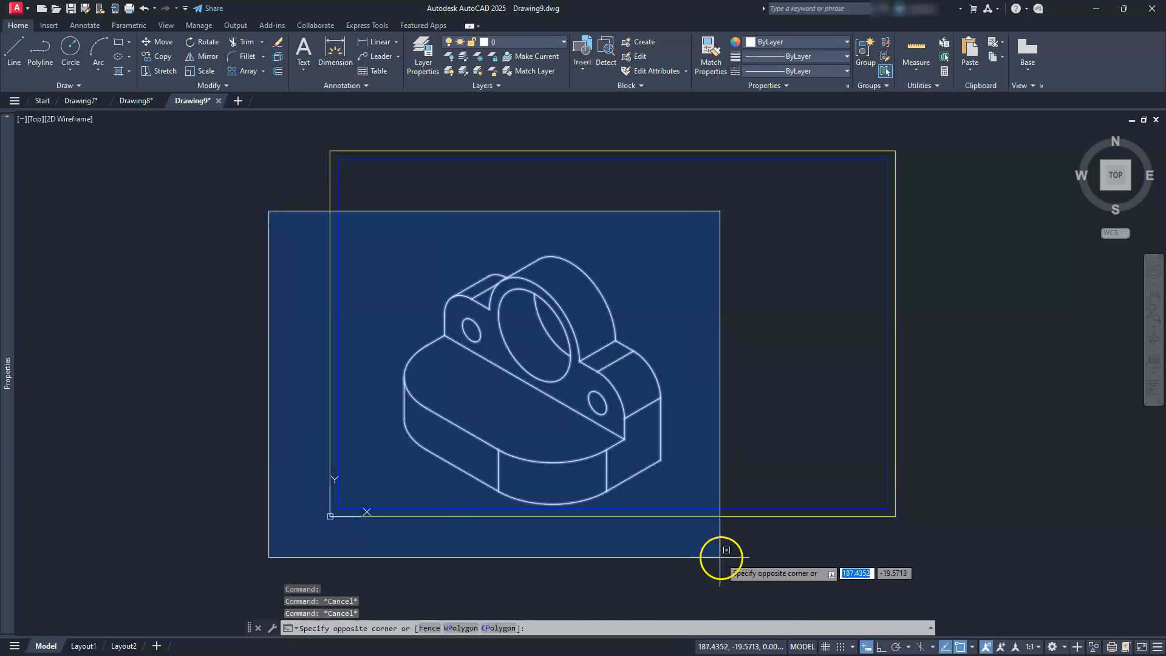
pyautogui.click(721, 557)
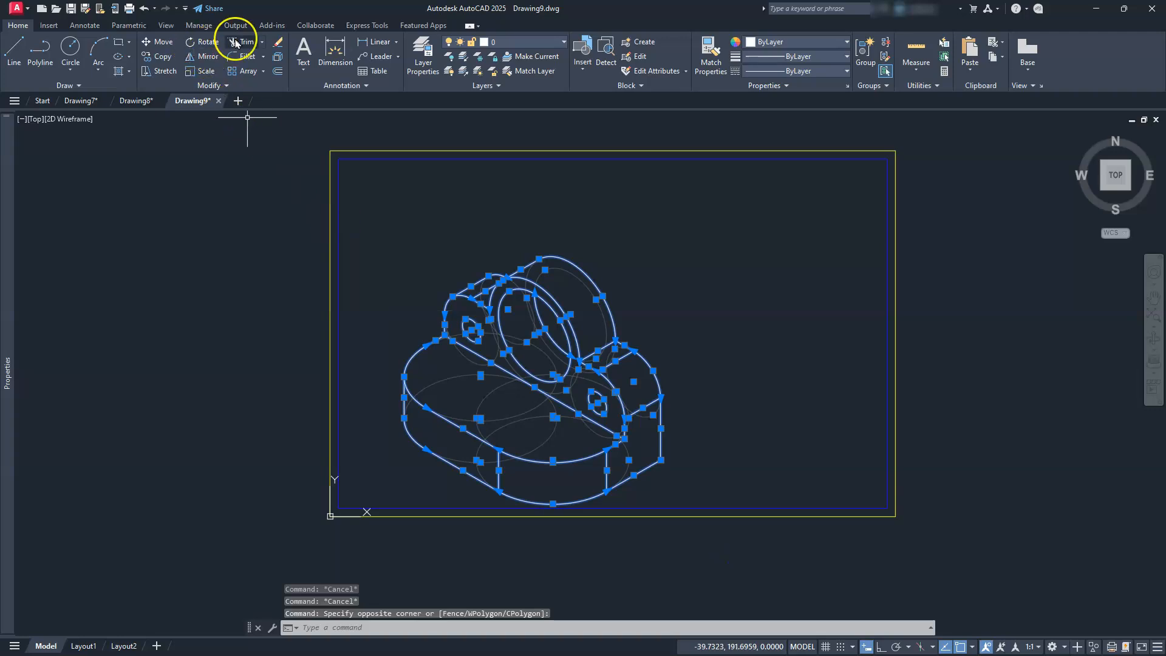
pyautogui.press('Escape')
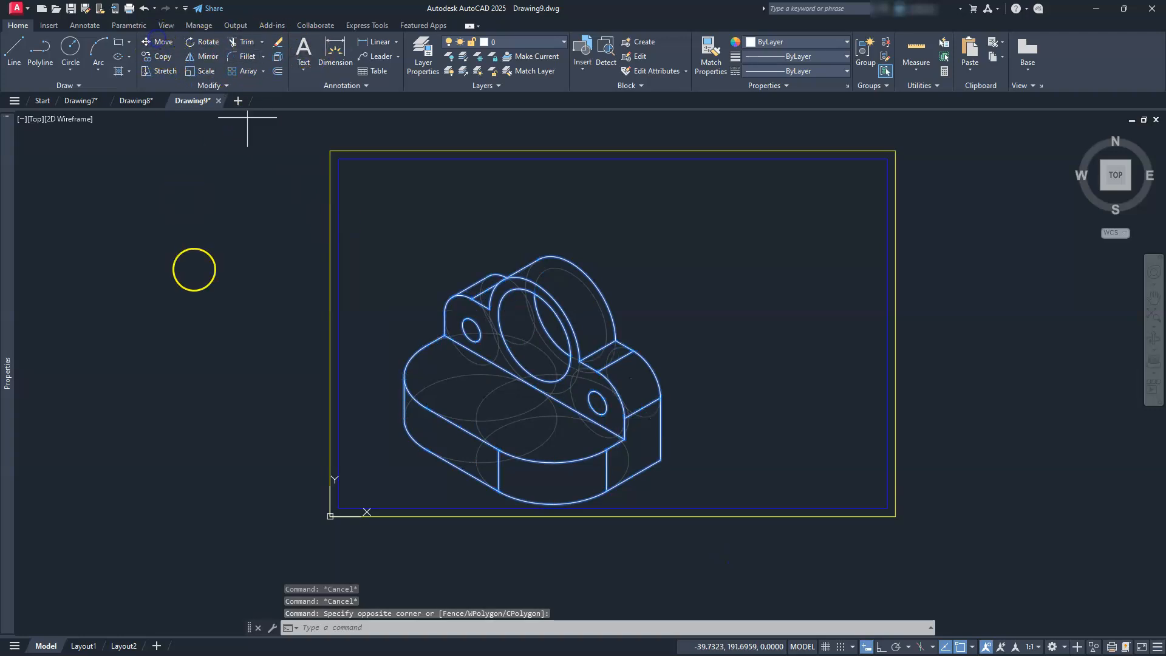
pyautogui.write('m')
pyautogui.press('Return')
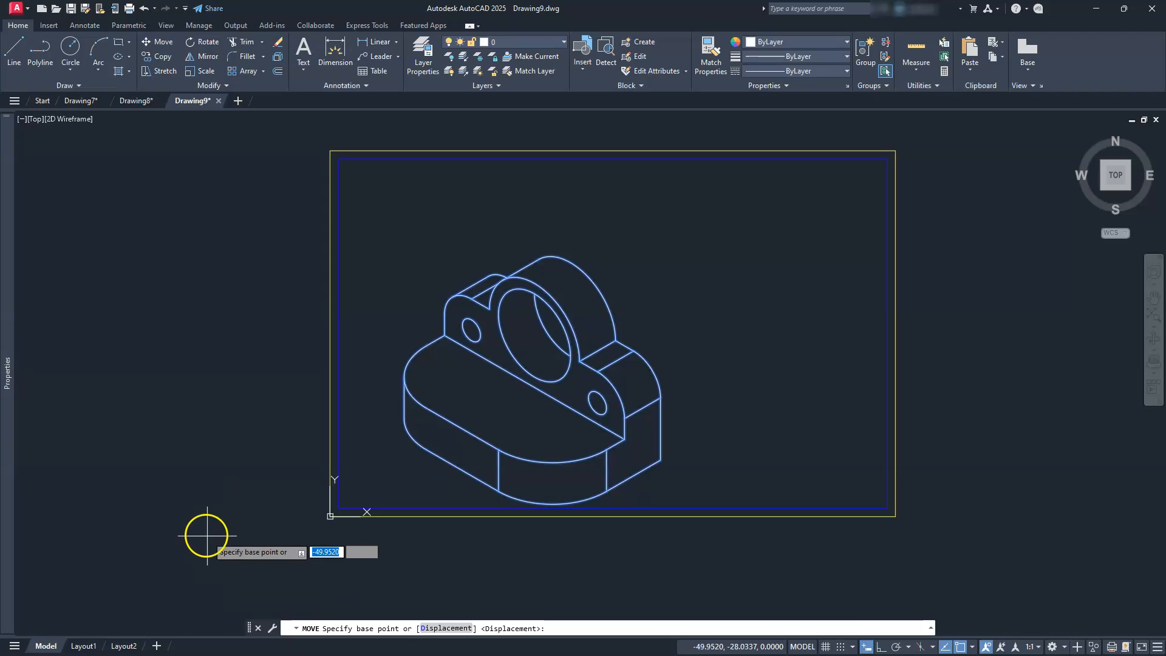
pyautogui.click(138, 538)
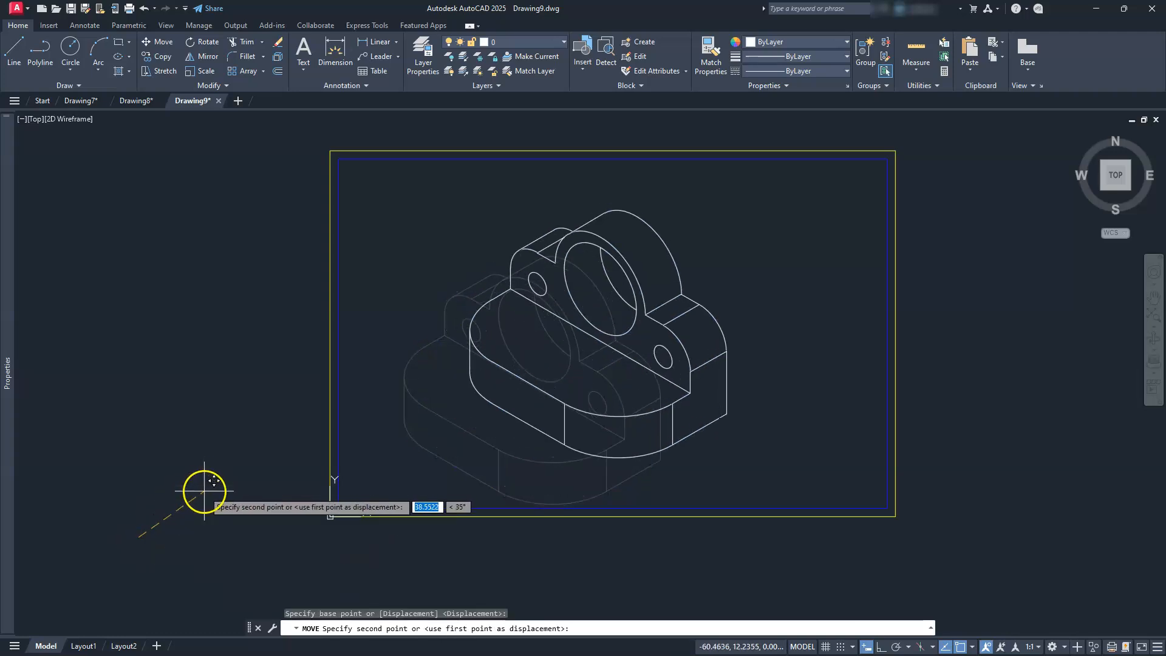
pyautogui.press('Escape')
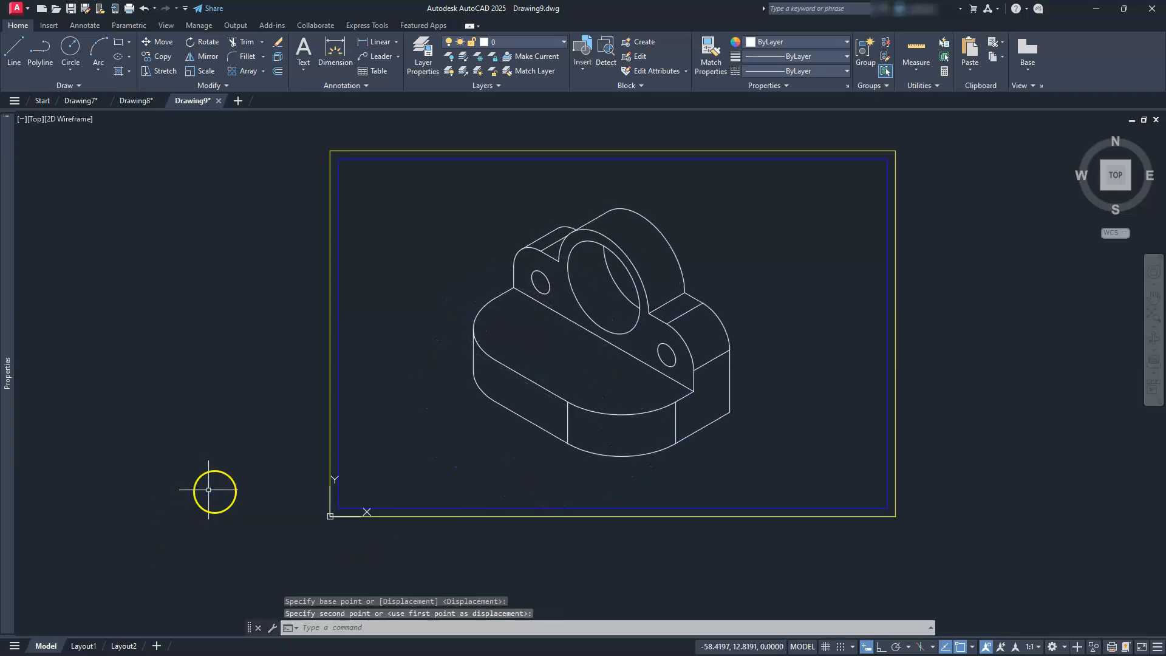
pyautogui.press('Escape')
pyautogui.press('Escape')
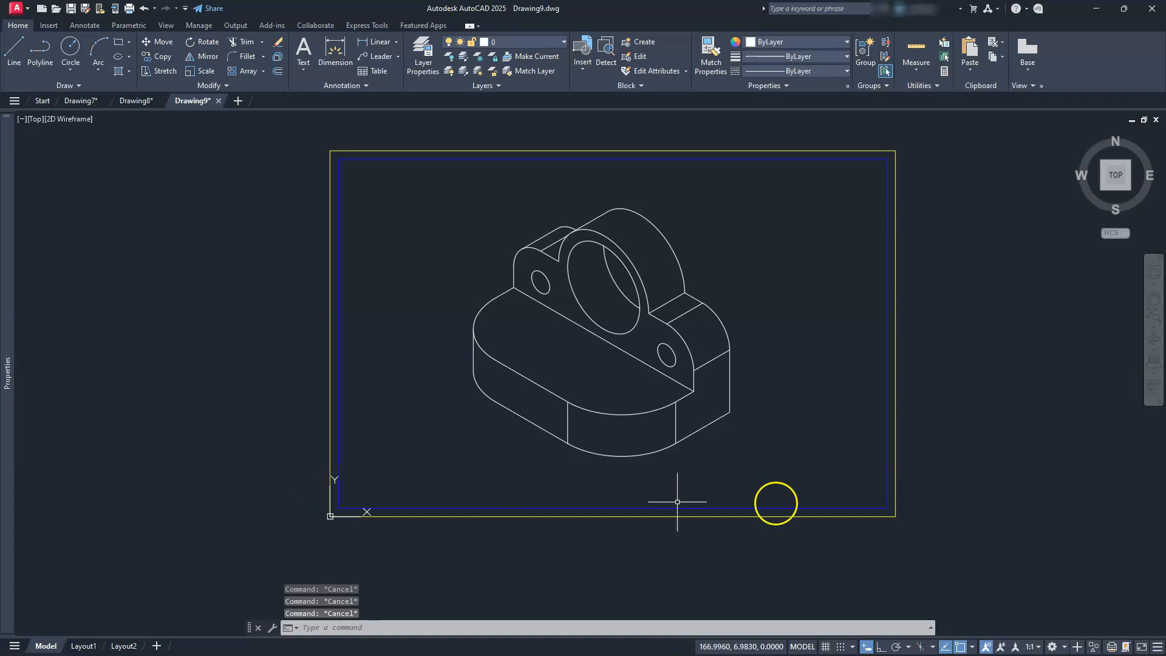
# - Set the annotation scale to 3/4" = 1'-0" and regenerate the whole model with REA
pyautogui.click(1037, 648)
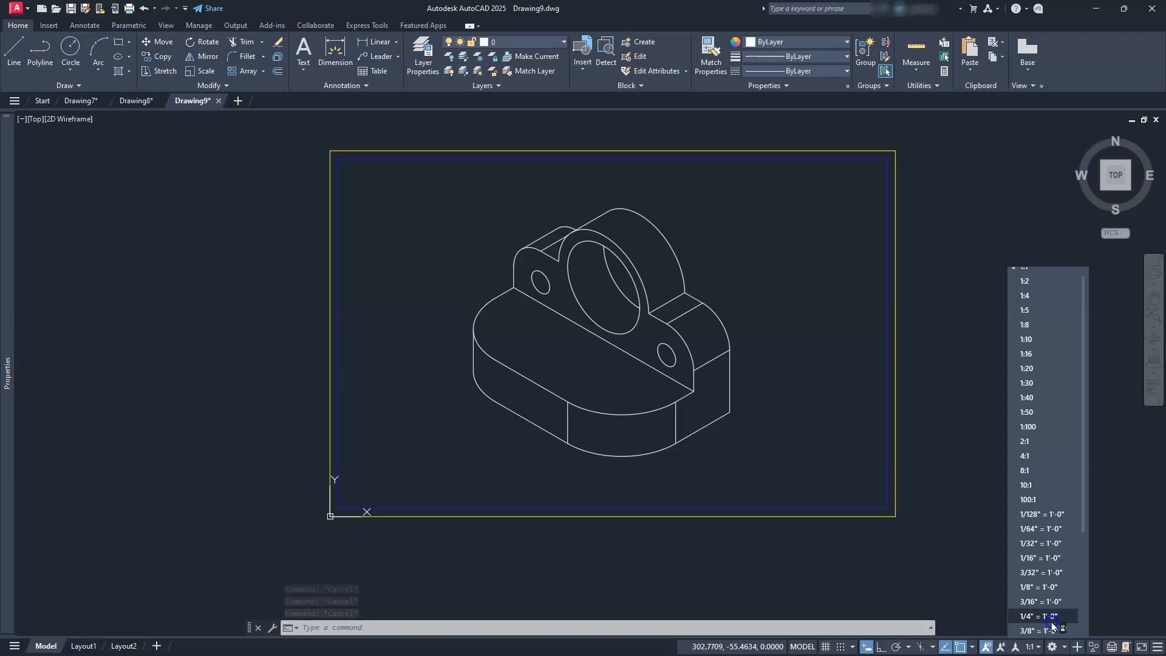
pyautogui.scroll(-2, 1050, 586)
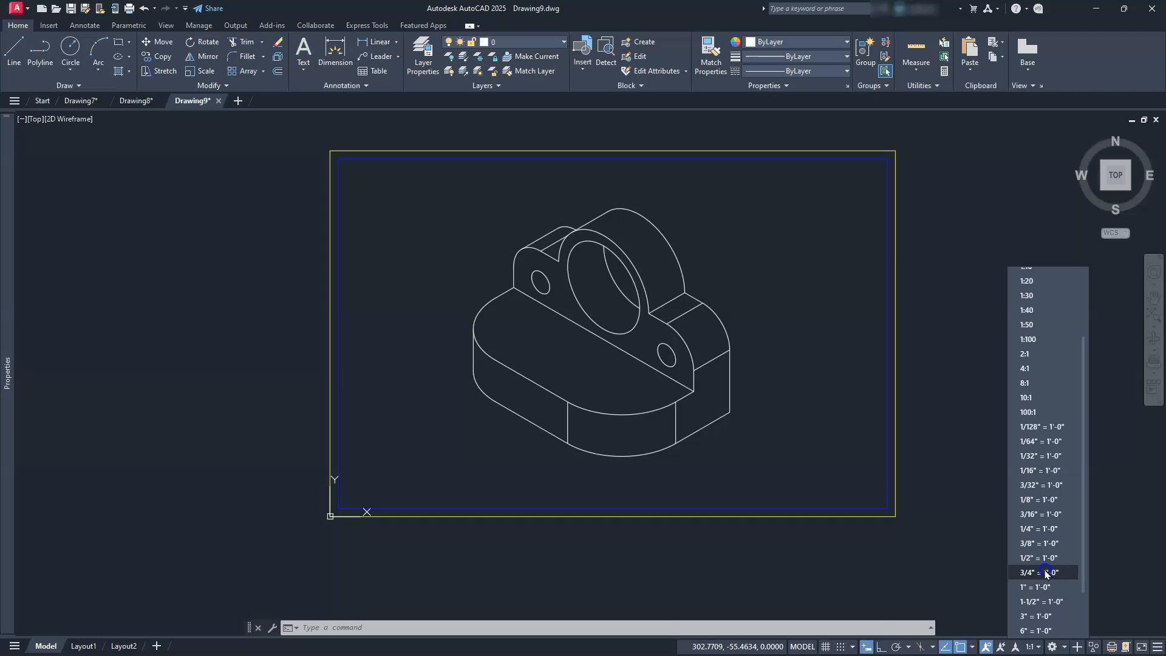
pyautogui.scroll(2, 1046, 574)
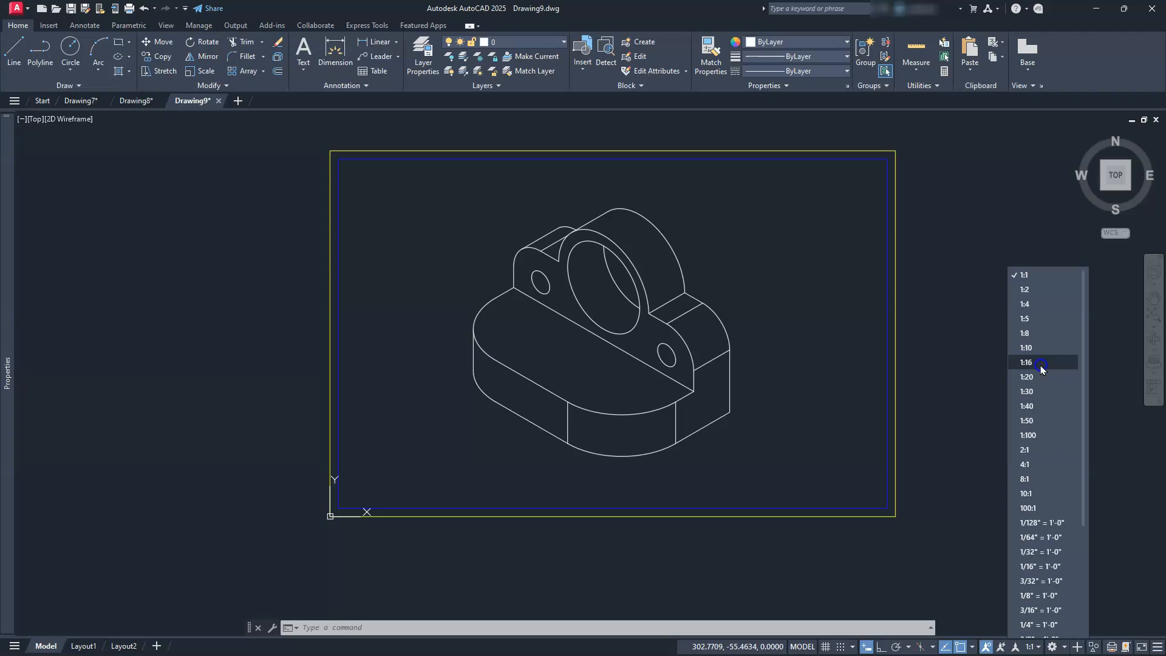
pyautogui.scroll(-2, 1029, 583)
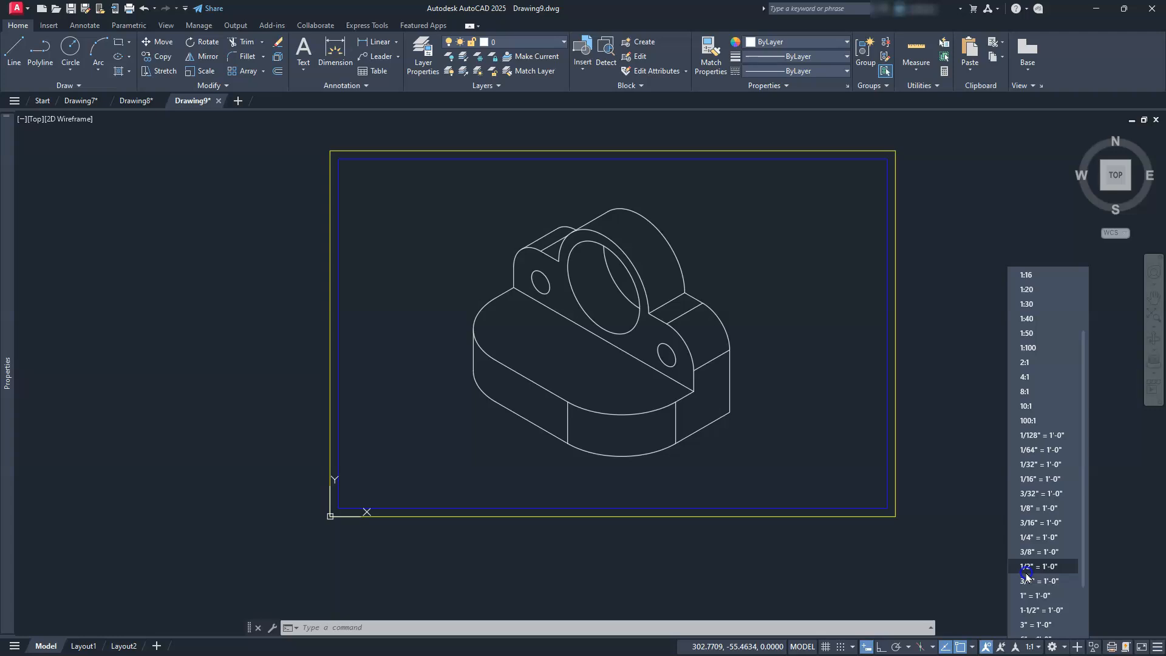
pyautogui.scroll(2, 1028, 565)
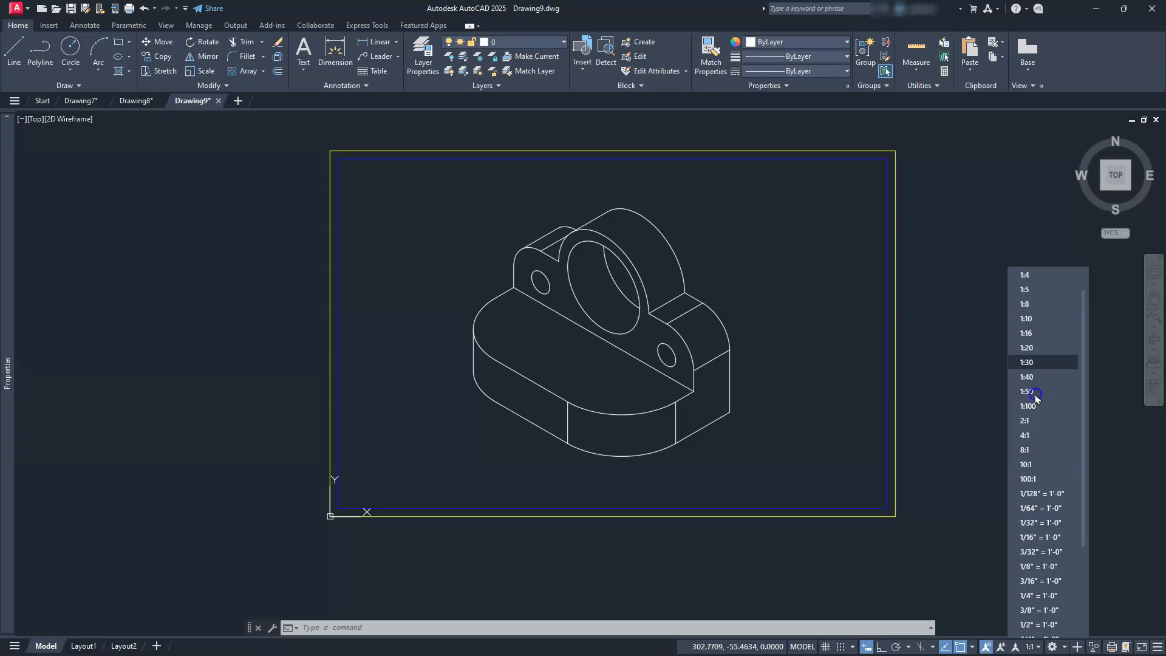
pyautogui.scroll(-2, 1033, 425)
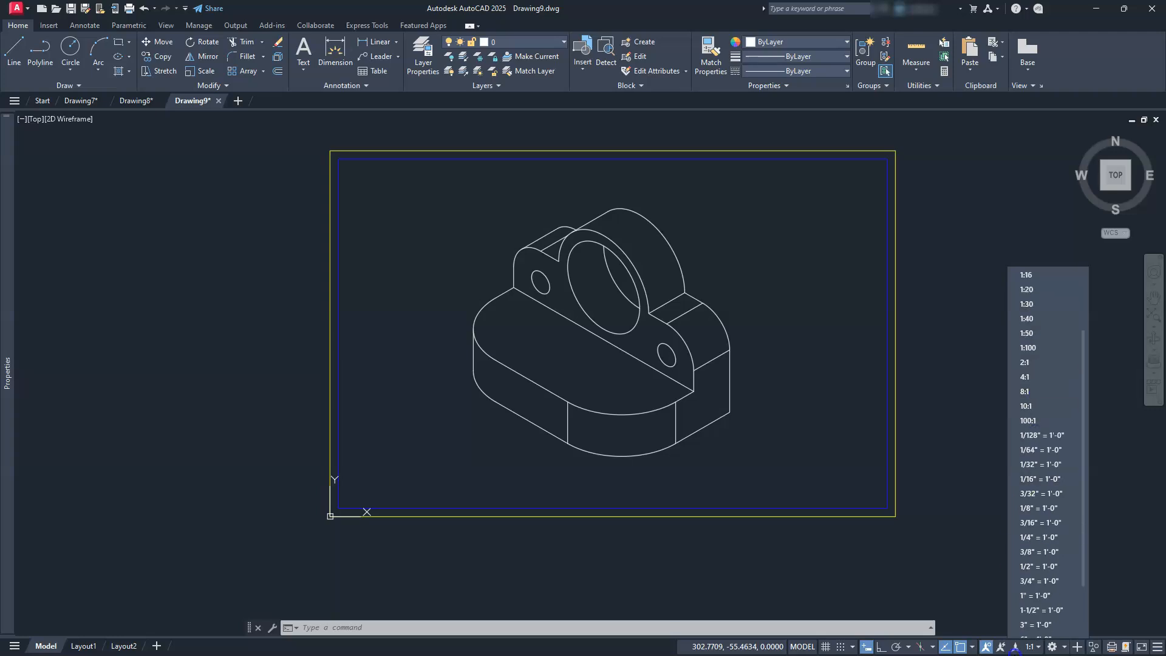
pyautogui.click(1031, 581)
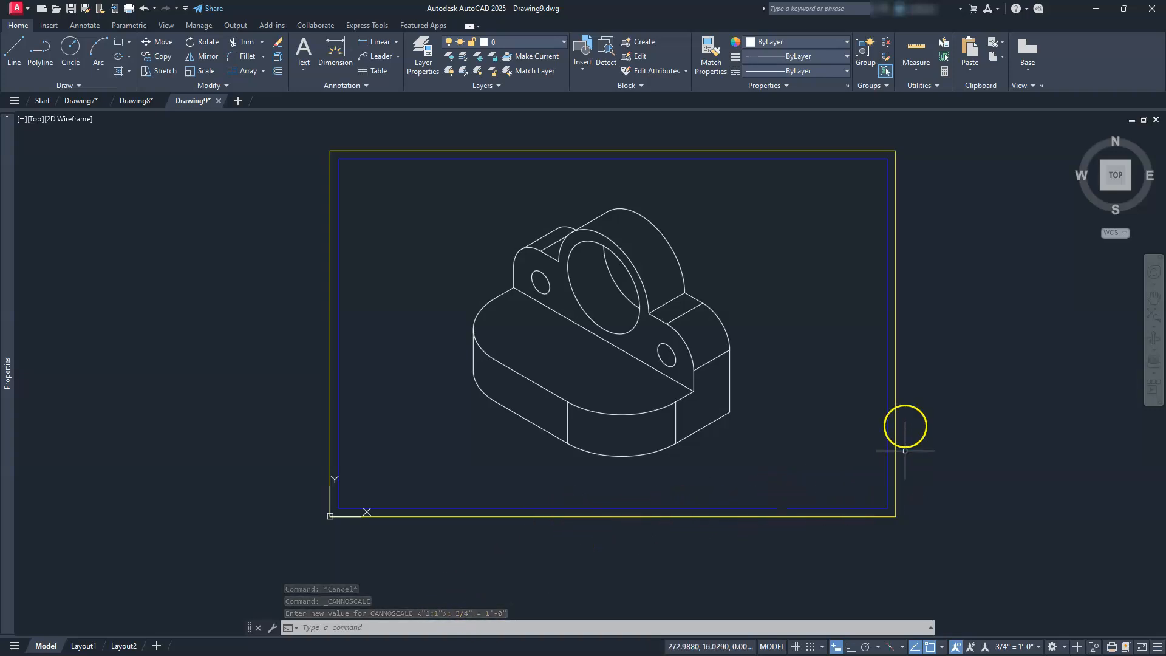
pyautogui.write('REa')
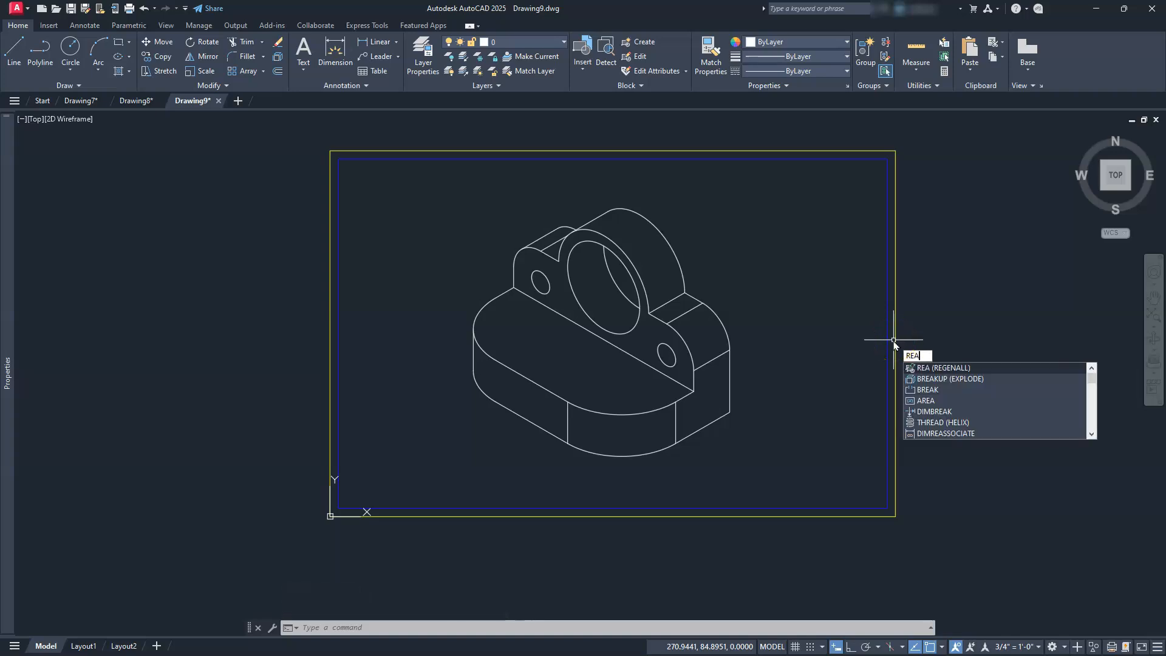
pyautogui.press('Return')
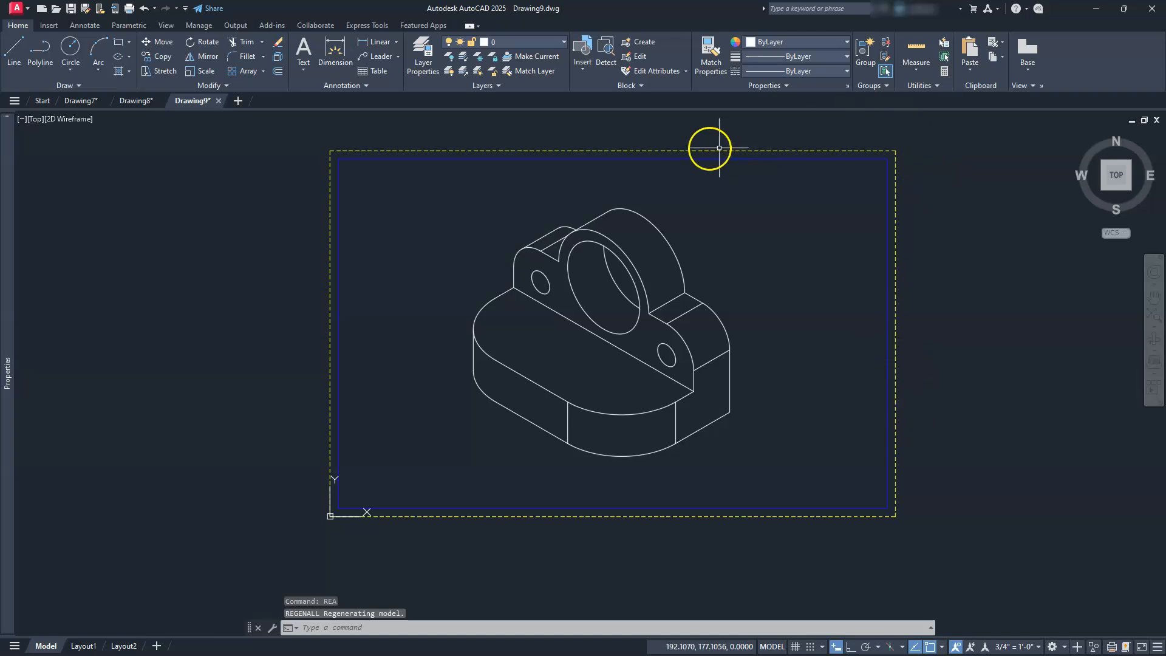
# - Turn on isometric drafting with the left isoplane
pyautogui.moveTo(482, 435); pyautogui.dragTo(482, 451, button='middle')
pyautogui.scroll(4, 566, 342)
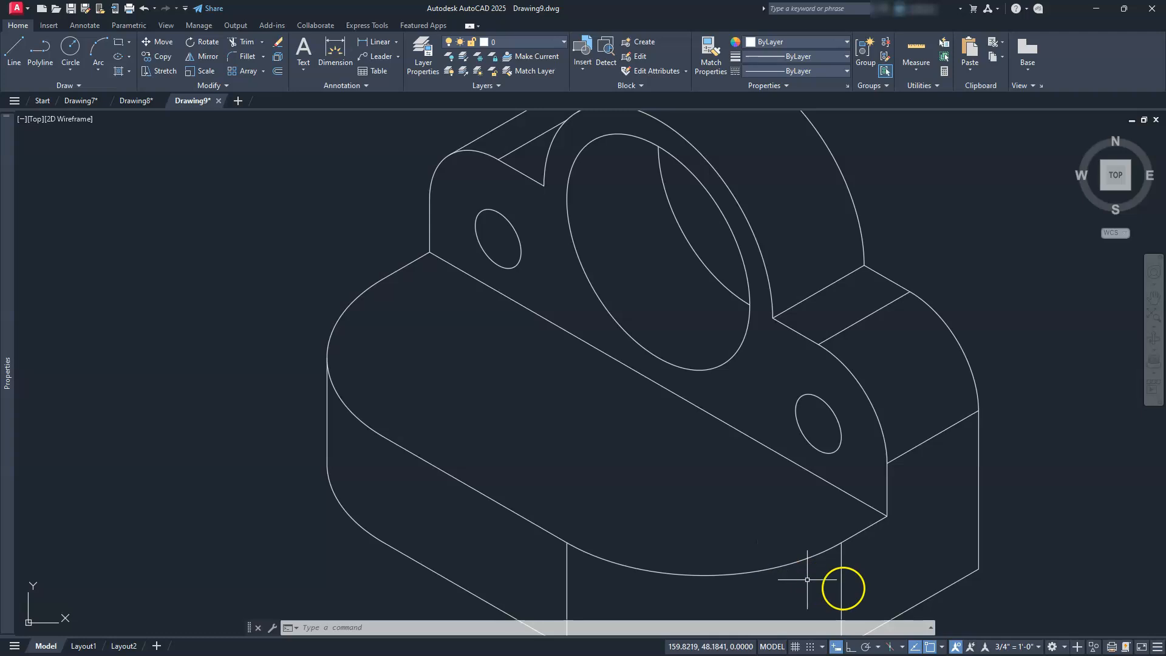
pyautogui.click(890, 648)
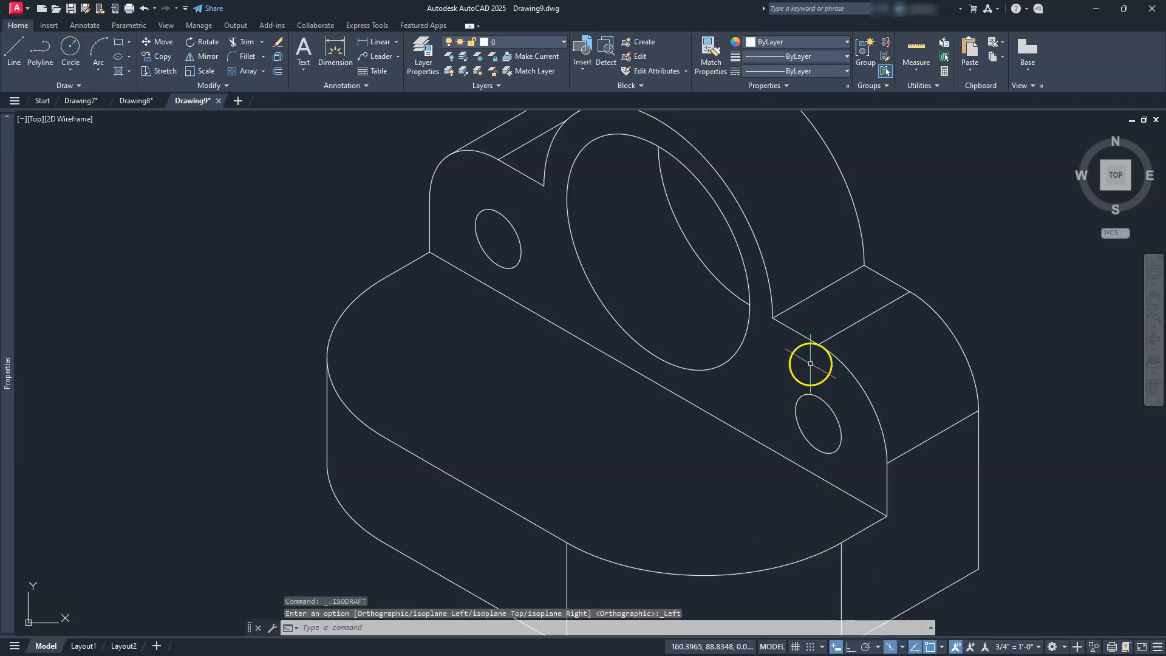
# - With Ortho on, draw a 33-unit line straight down from the base's top face, left of the lower small hole
pyautogui.scroll(7, 811, 363)
pyautogui.moveTo(847, 487); pyautogui.dragTo(620, 208, button='middle')
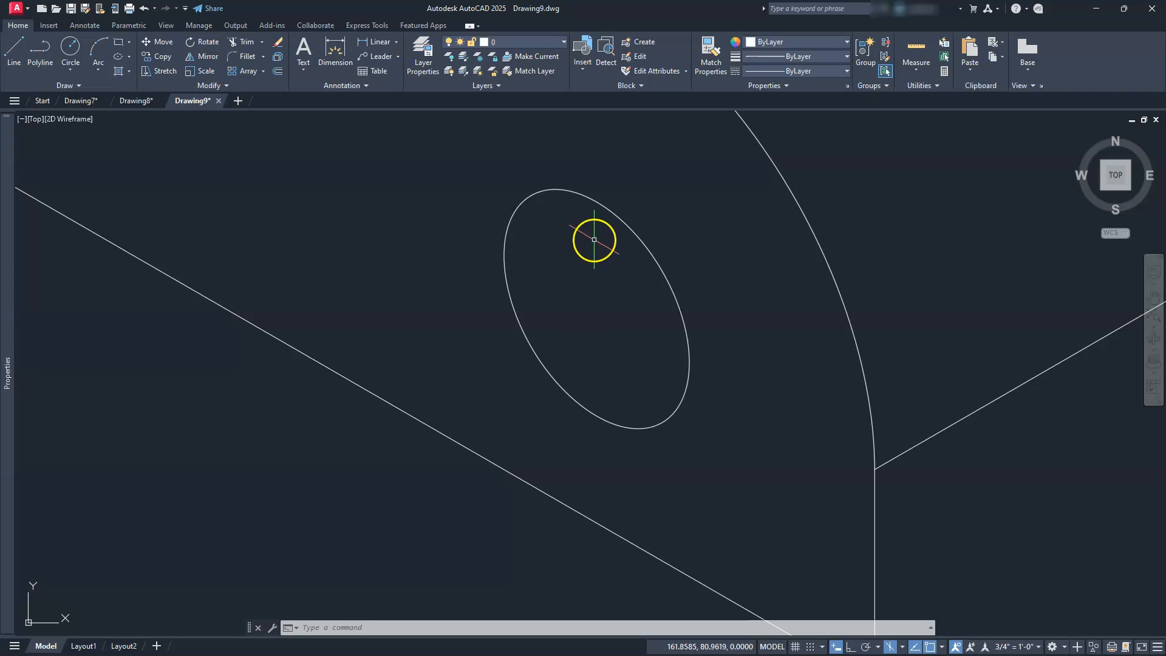
pyautogui.scroll(-4, 593, 237)
pyautogui.moveTo(586, 212); pyautogui.dragTo(644, 299, button='middle')
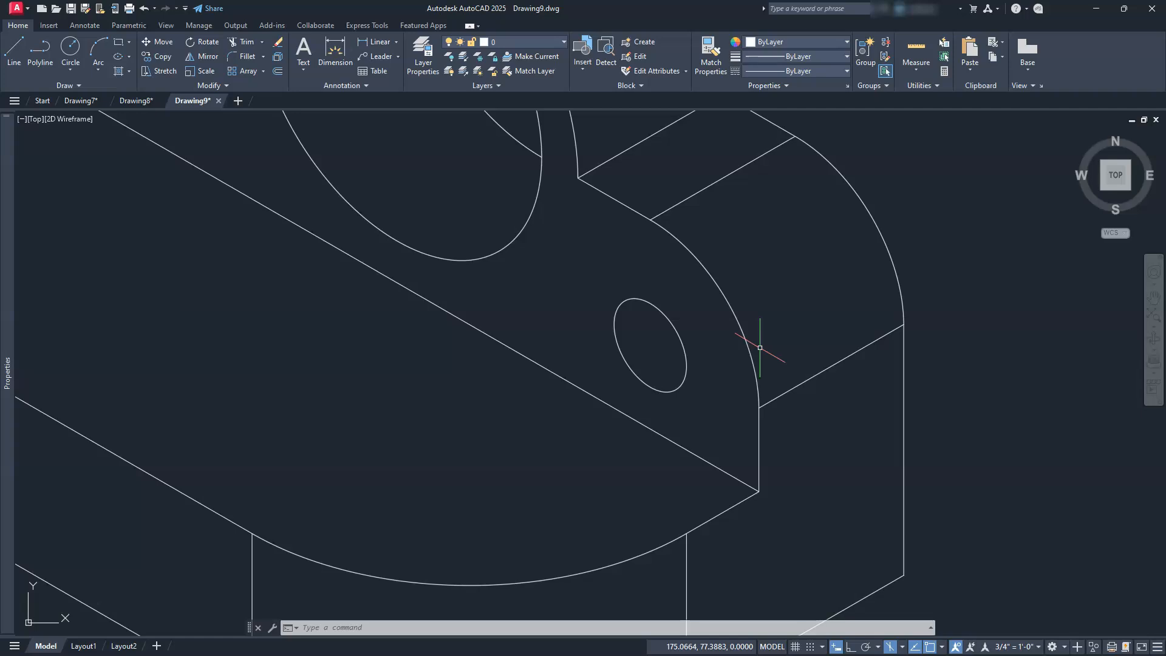
pyautogui.click(14, 52)
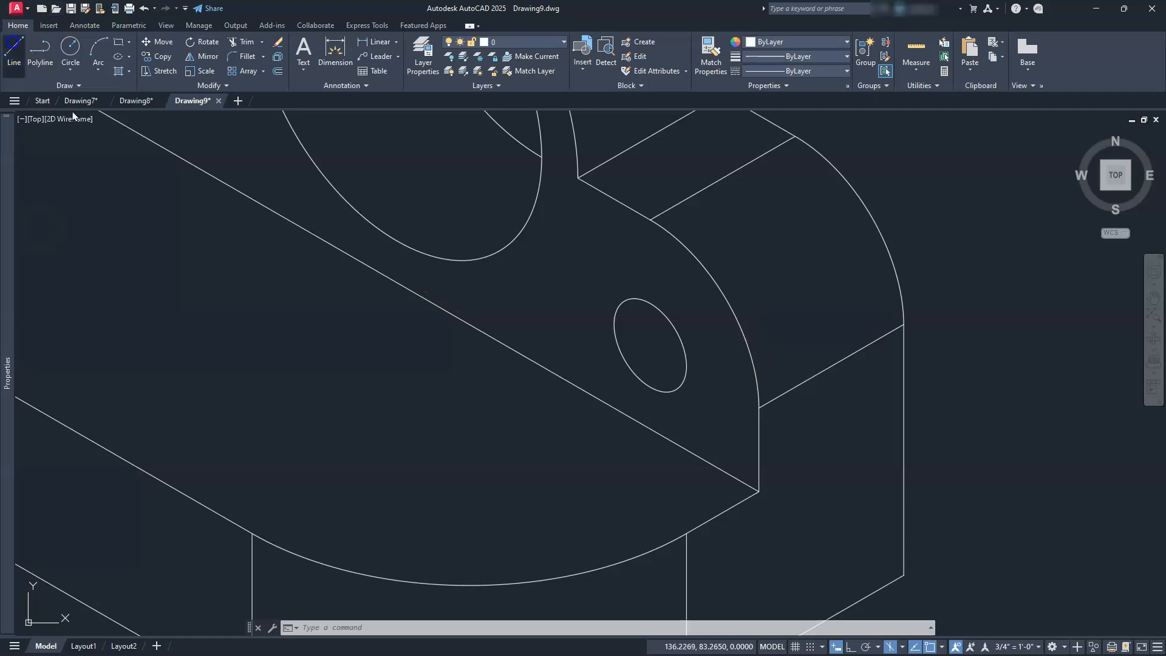
pyautogui.click(457, 351)
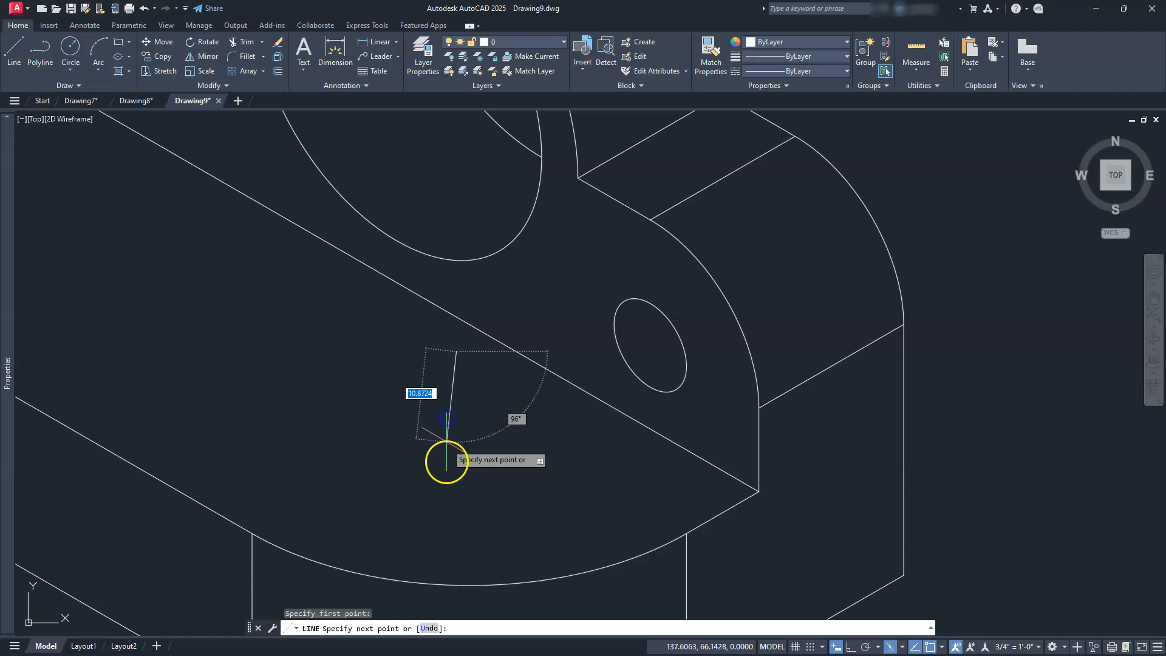
pyautogui.click(852, 646)
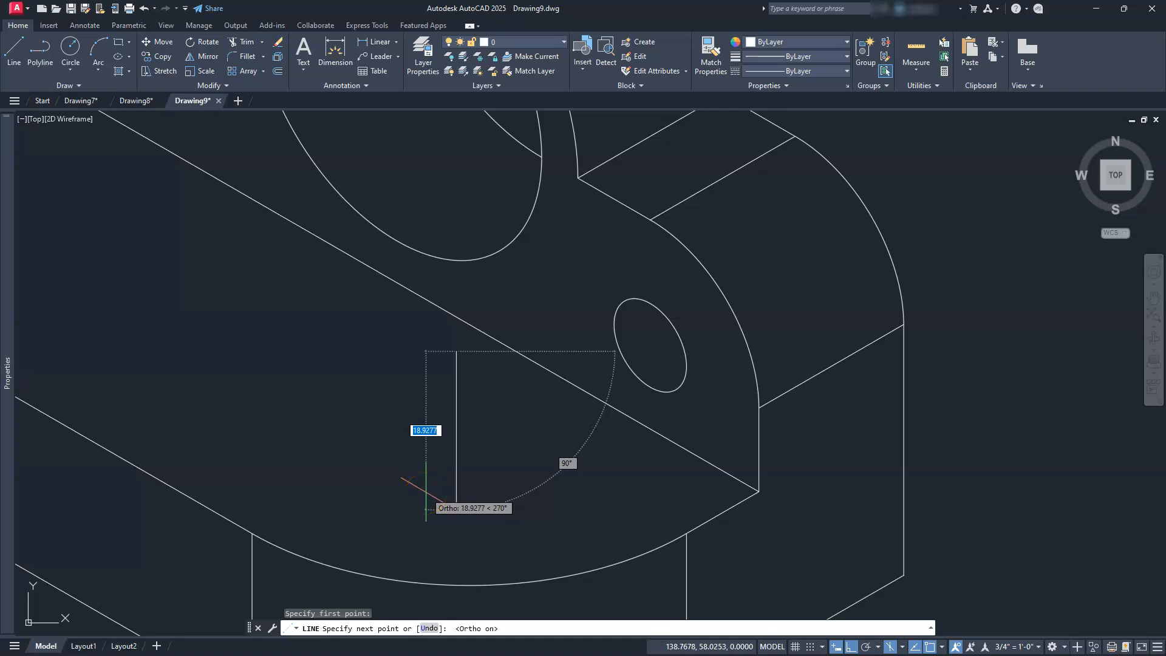
pyautogui.write('33')
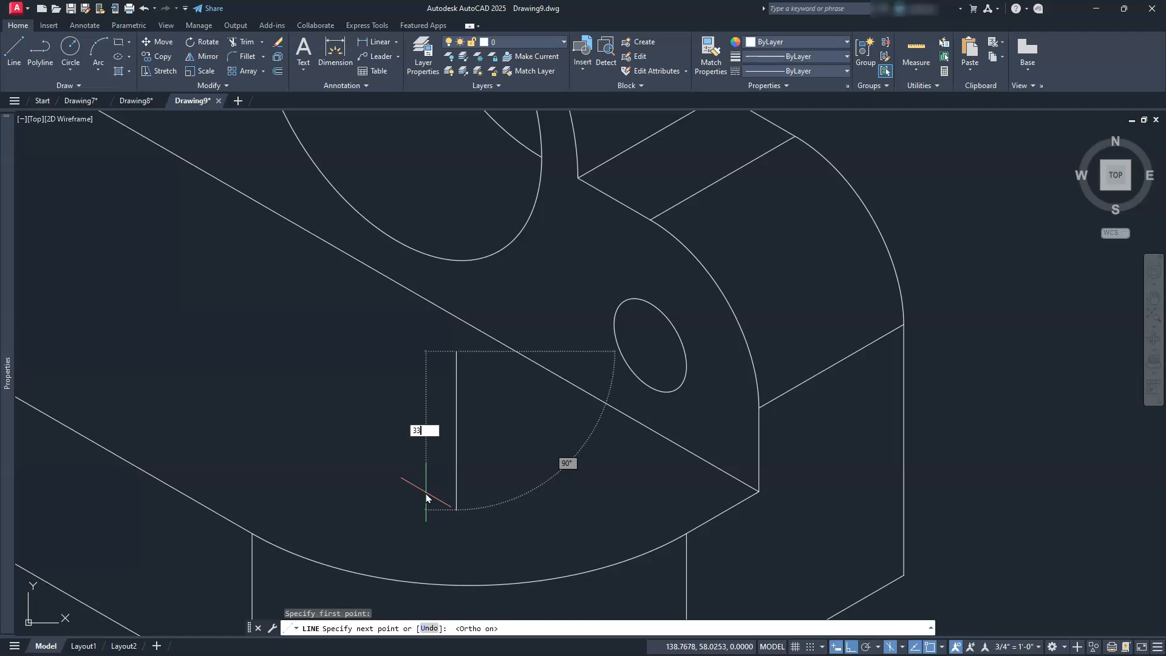
pyautogui.press('Return')
pyautogui.press('Escape')
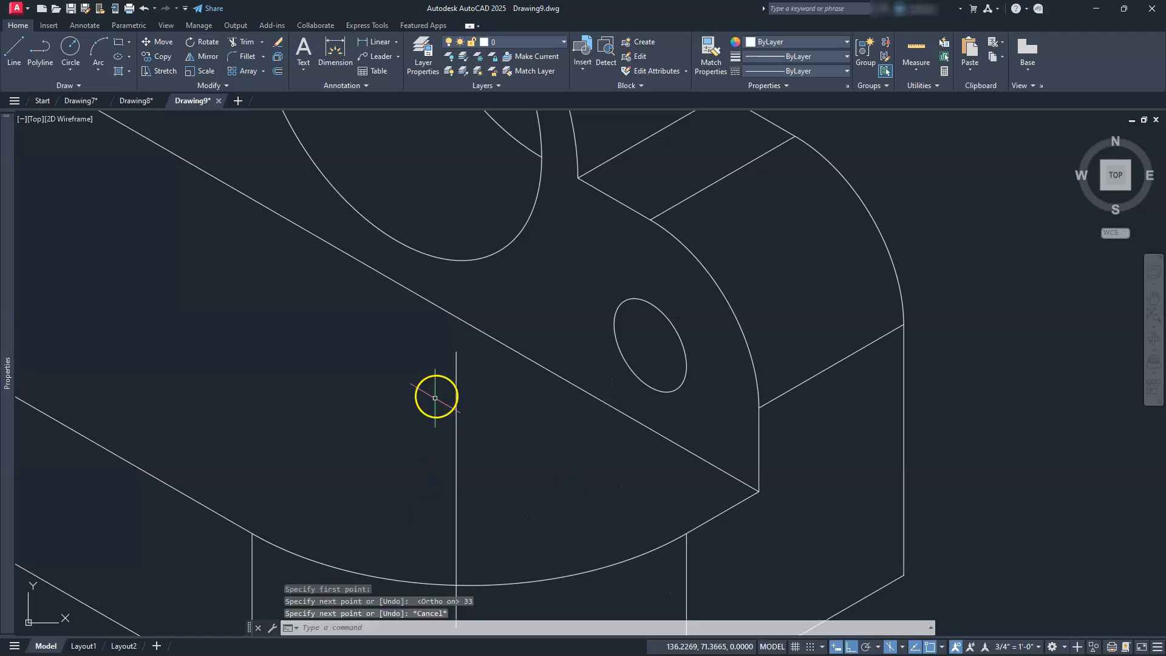
# - Draw a 33-unit line along the receding 30° isometric direction on the base's top face, beside the vertical line
pyautogui.moveTo(513, 537); pyautogui.dragTo(581, 387, button='middle')
pyautogui.press('Escape')
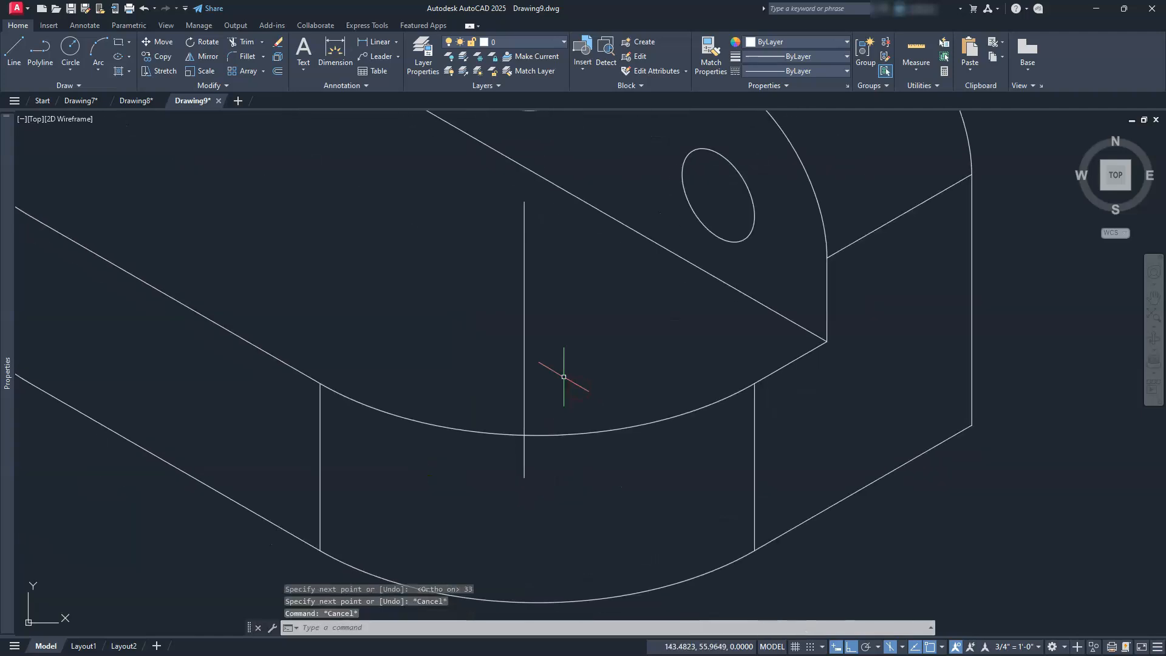
pyautogui.write('l')
pyautogui.press('Return')
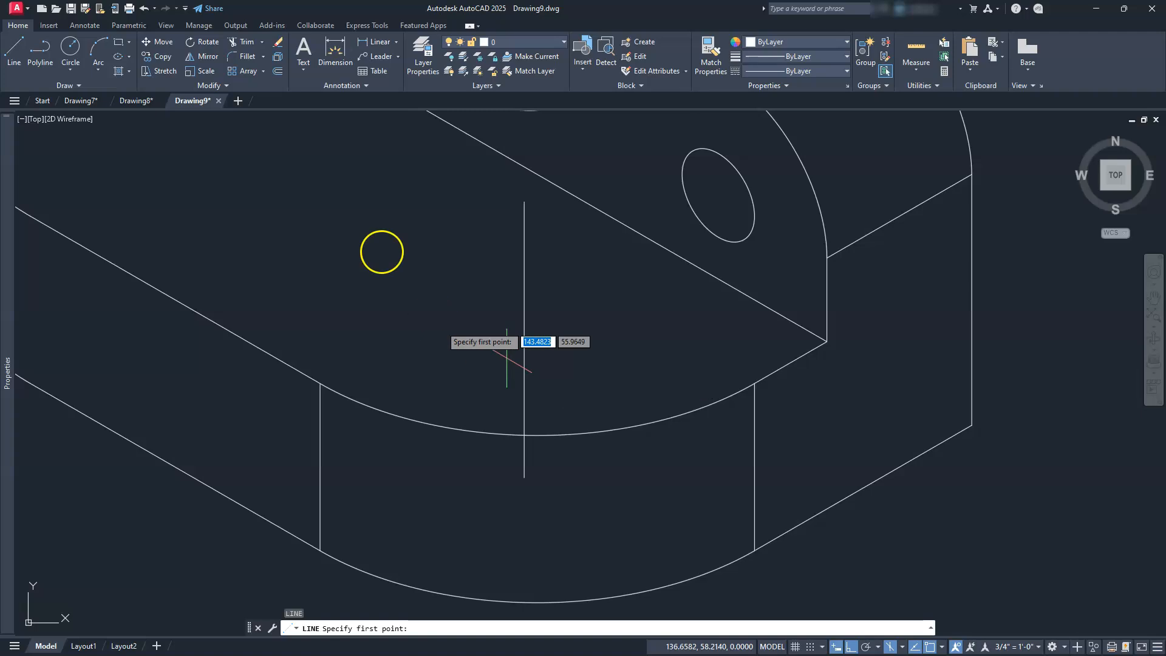
pyautogui.click(338, 203)
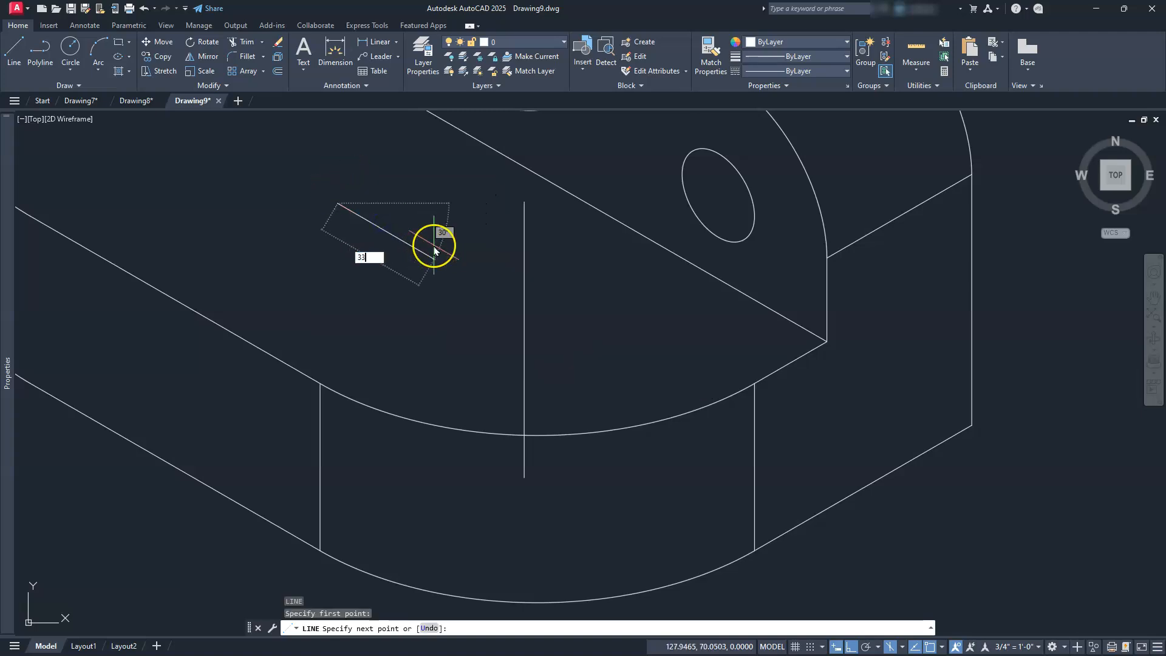
pyautogui.click(576, 340)
pyautogui.press('Escape')
pyautogui.press('Escape')
pyautogui.press('Escape')
# - Move the sloping 33-unit line by its midpoint onto the midpoint of the vertical line to form a cross
pyautogui.click(452, 269)
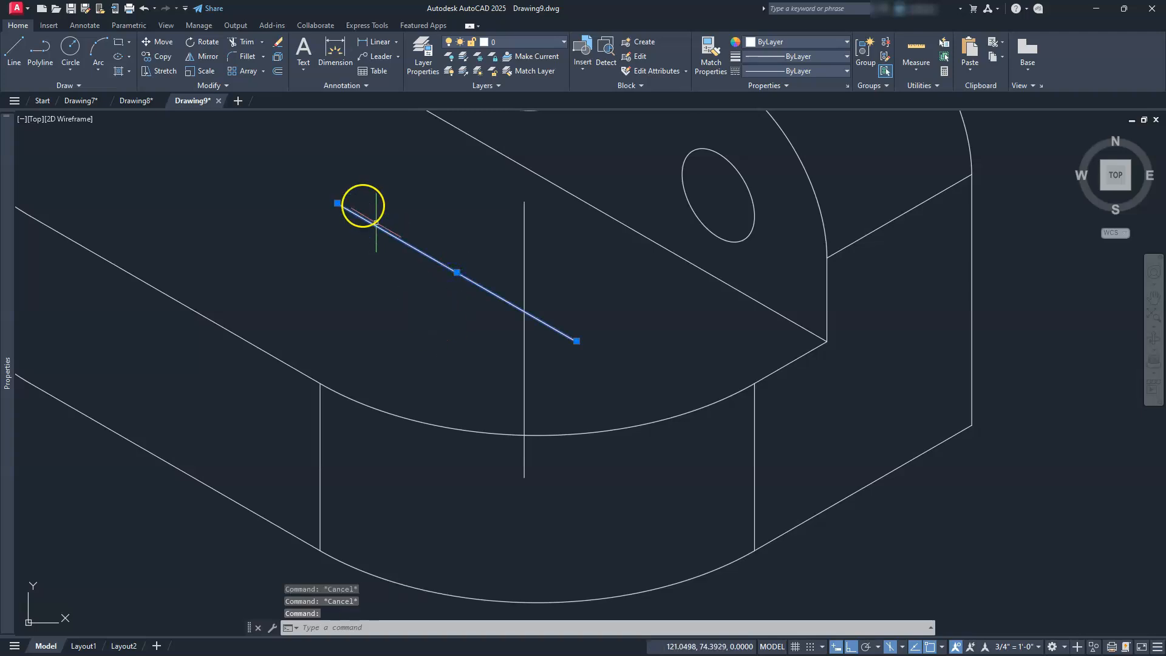
pyautogui.click(181, 56)
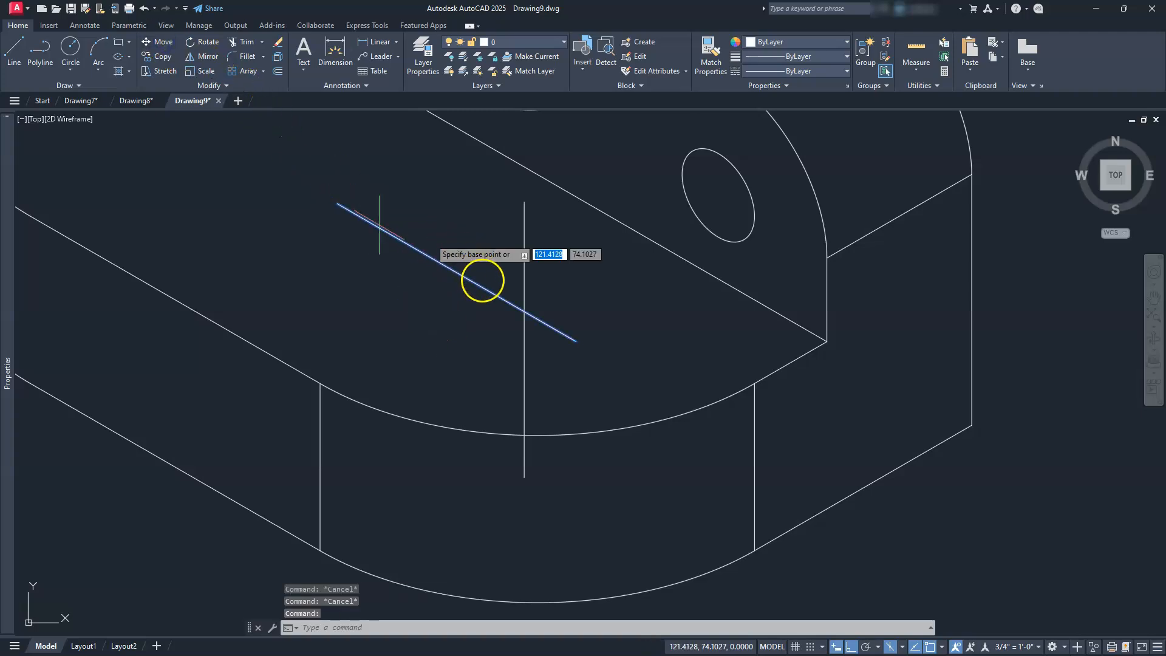
pyautogui.click(453, 269)
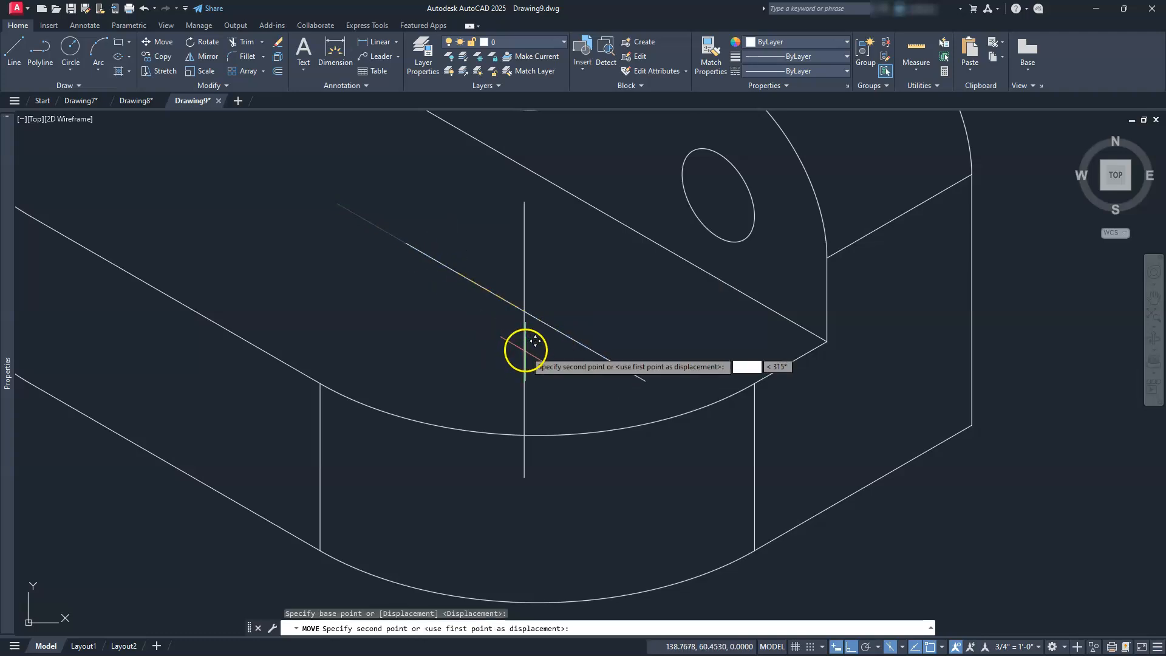
pyautogui.press('Escape')
pyautogui.press('Escape')
pyautogui.press('Escape')
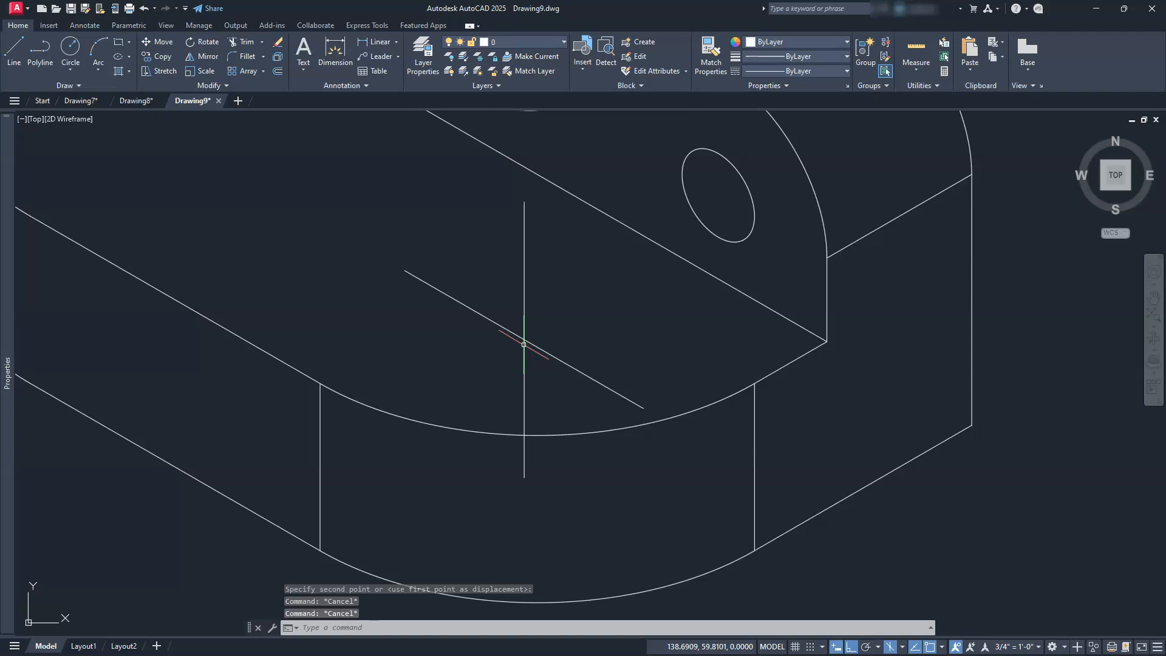
# - Move both crossed 33-unit lines by their intersection to the centre of the lower-right small hole
pyautogui.click(540, 323)
pyautogui.click(497, 369)
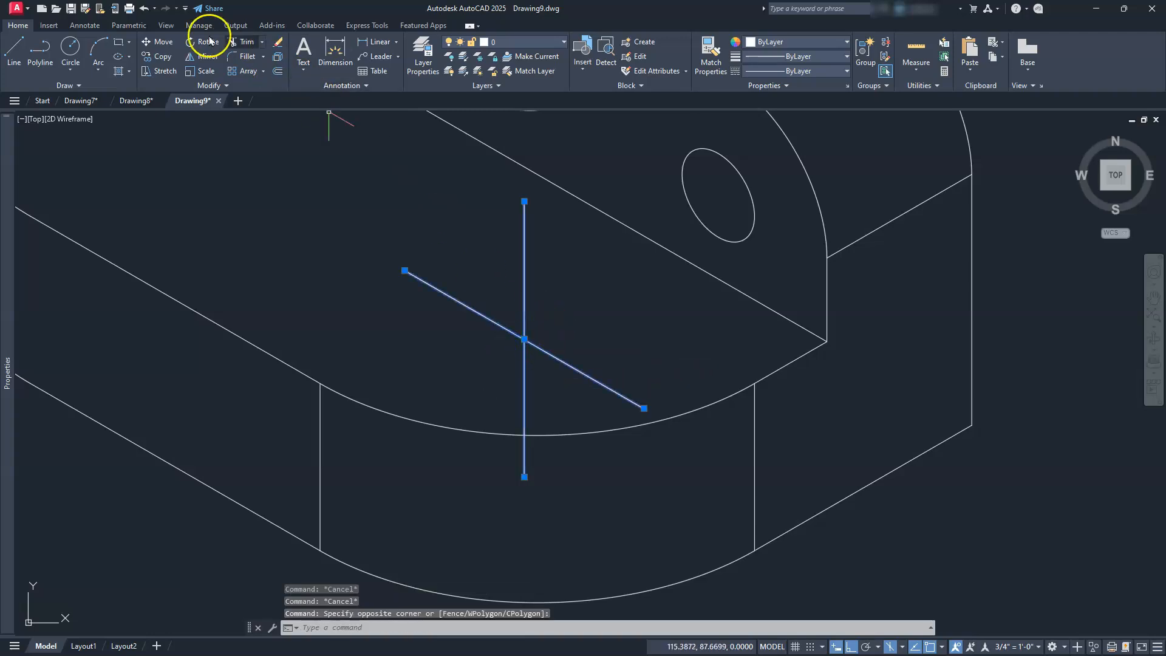
pyautogui.click(160, 42)
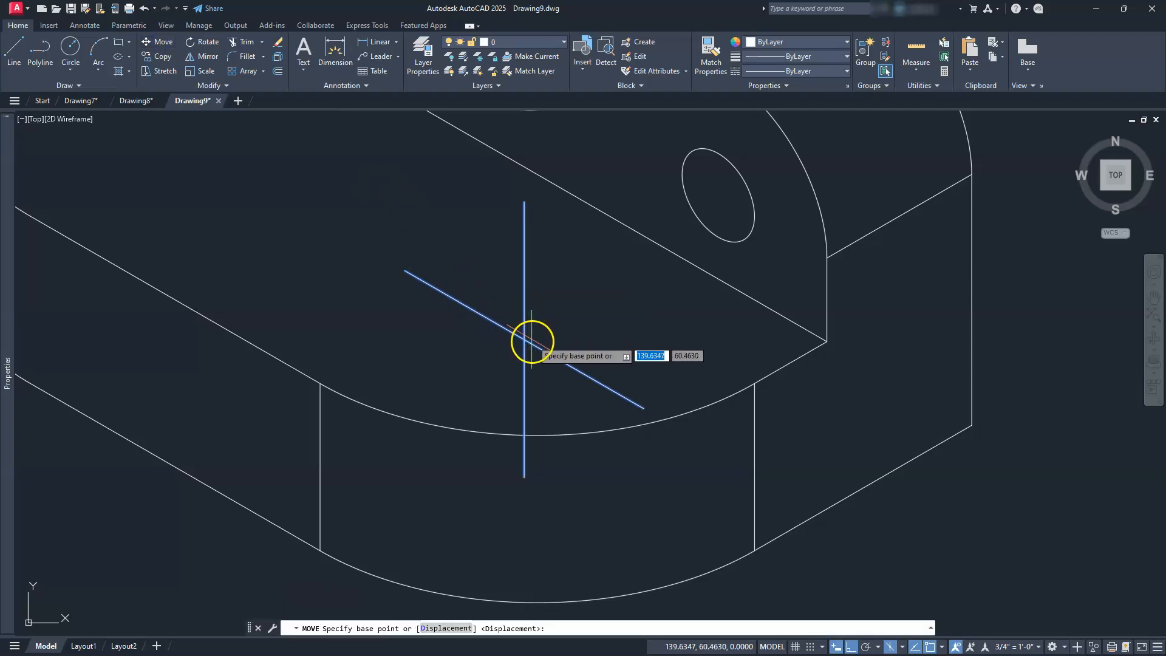
pyautogui.click(525, 340)
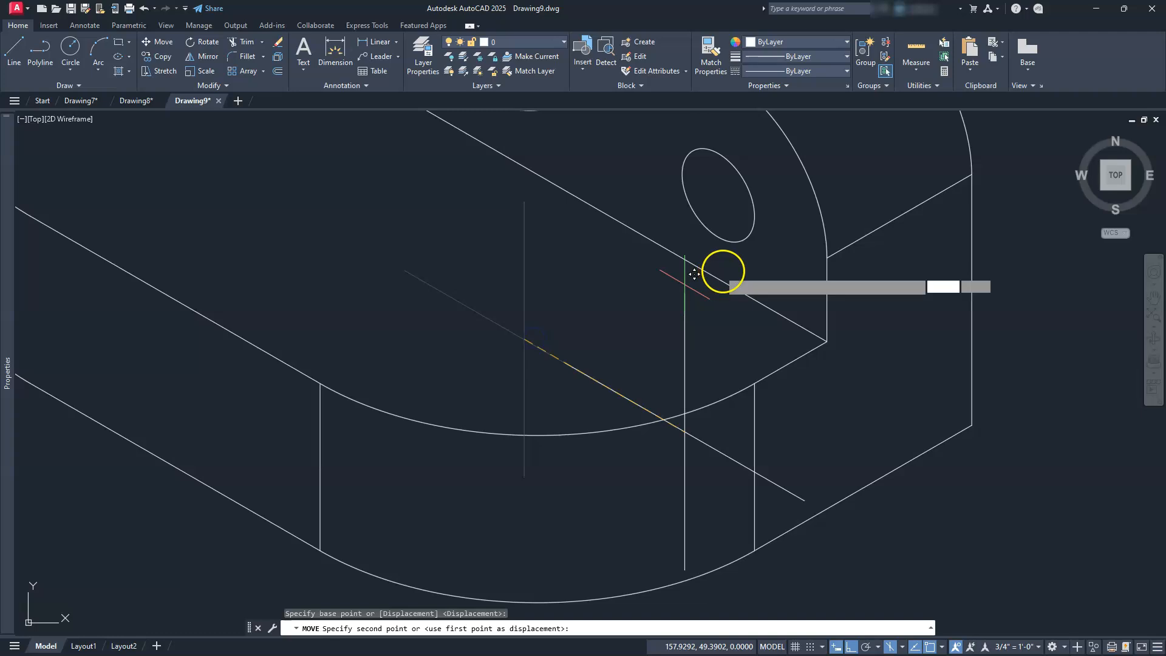
pyautogui.click(718, 197)
pyautogui.press('Escape')
pyautogui.press('Escape')
# - Assign the two crossed lines at the lower-right small hole to the cen layer
pyautogui.scroll(-2, 714, 197)
pyautogui.moveTo(692, 202); pyautogui.dragTo(659, 334, button='middle')
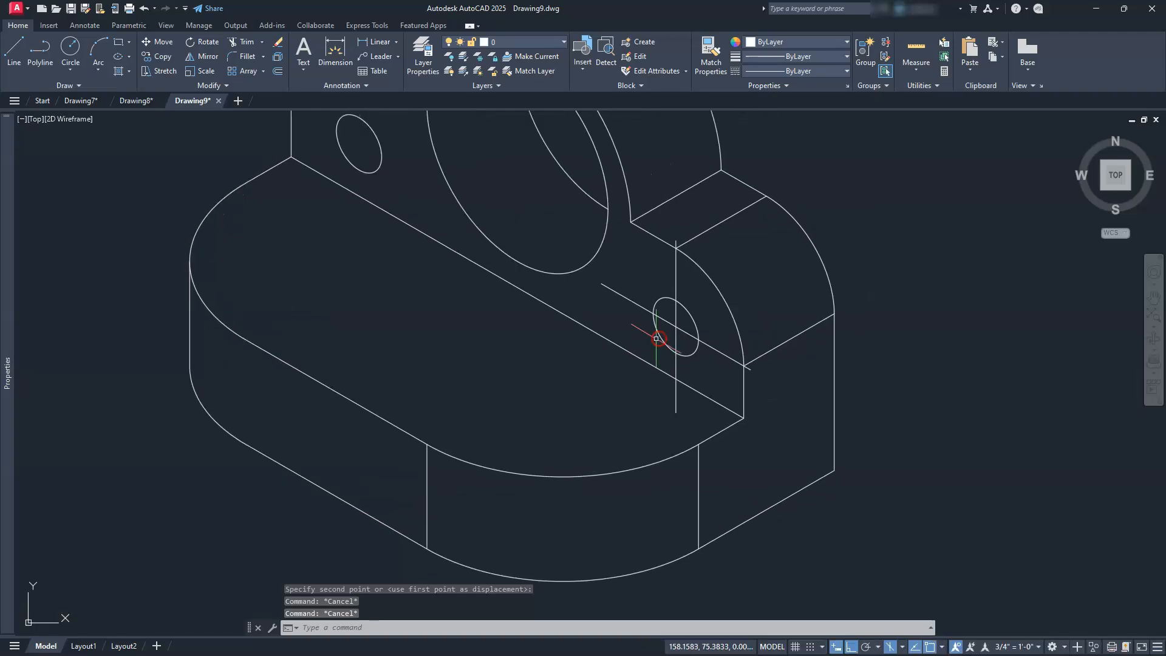
pyautogui.click(683, 321)
pyautogui.click(662, 334)
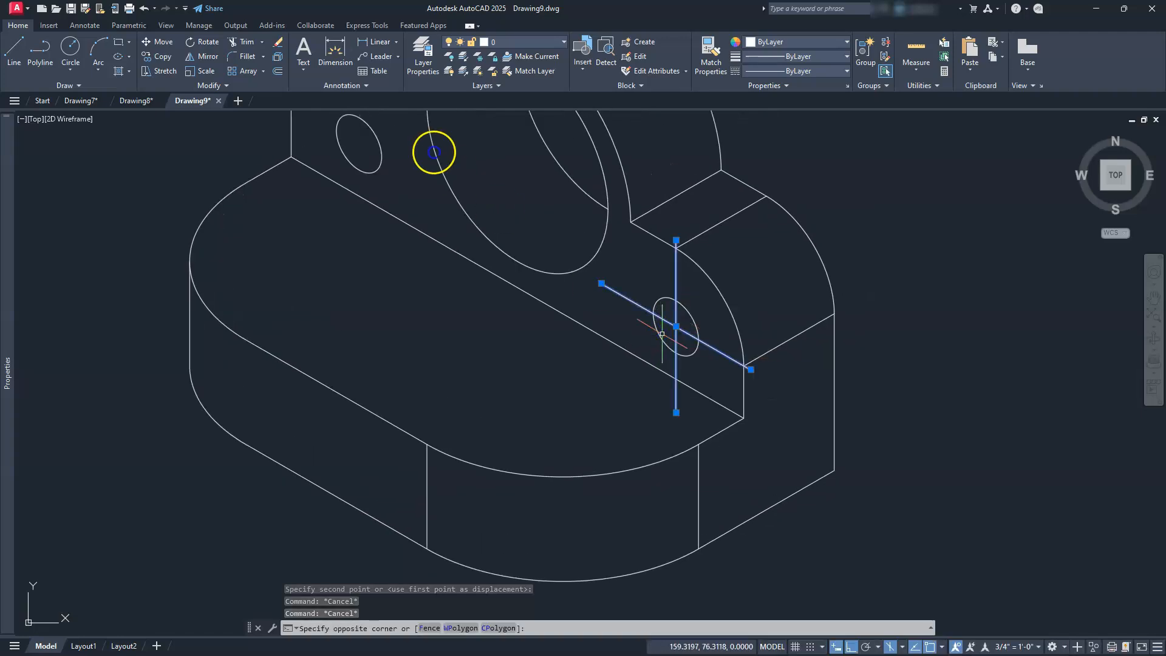
pyautogui.click(565, 41)
pyautogui.click(512, 87)
pyautogui.hotkey('ctrl', 'z')
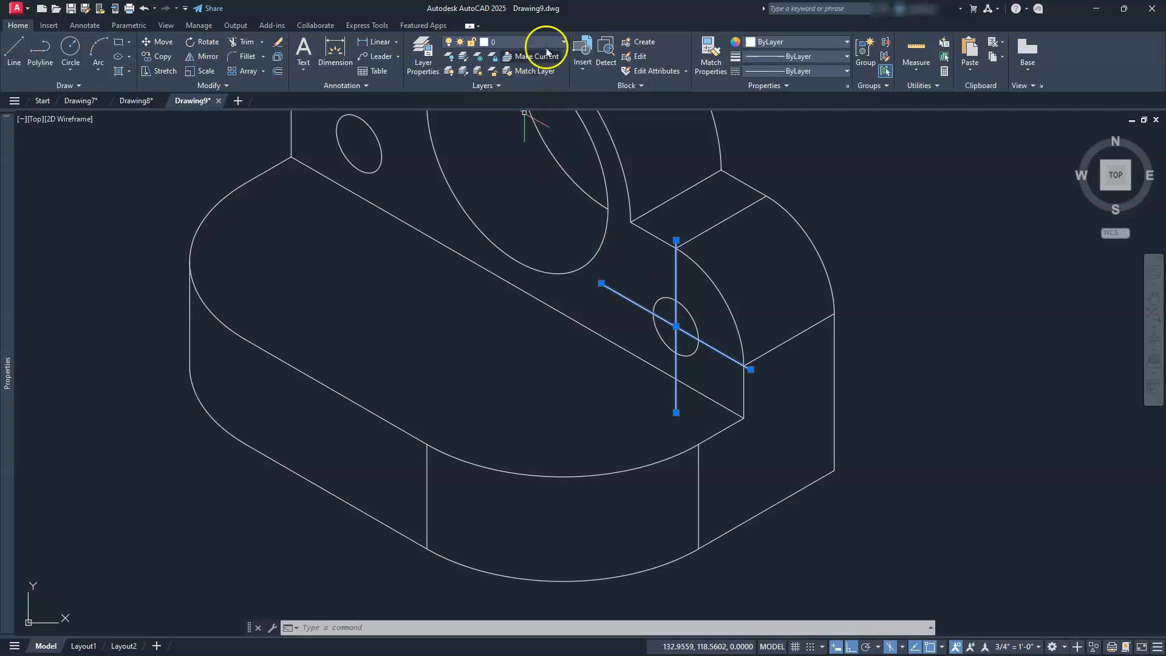
pyautogui.click(563, 45)
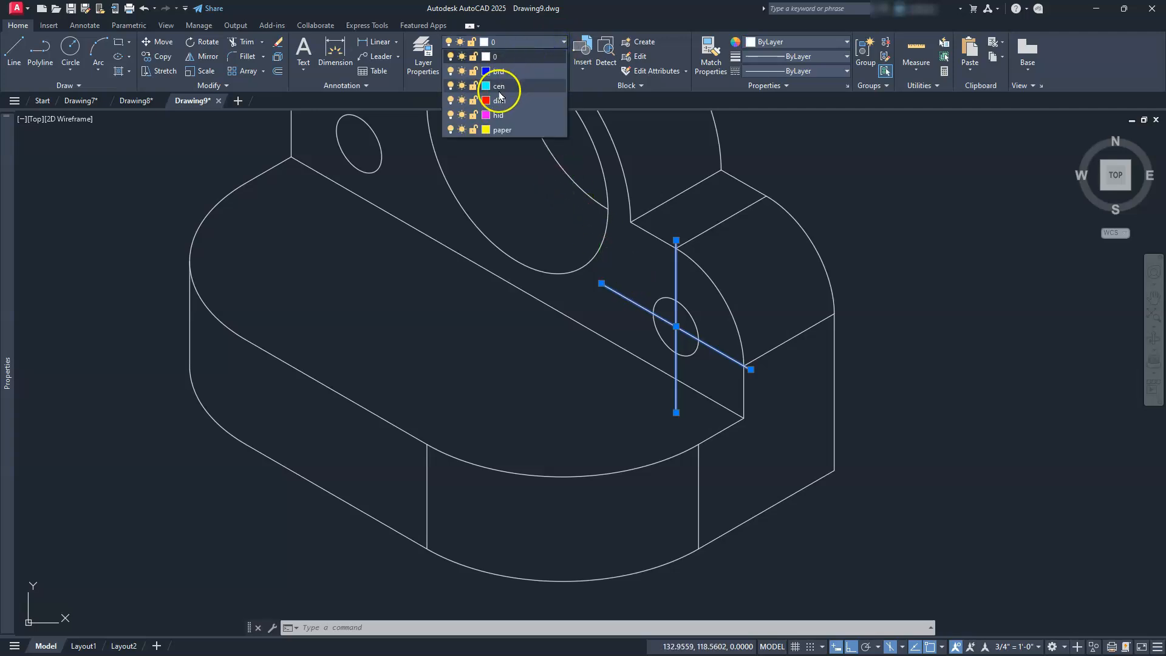
pyautogui.press('Escape')
pyautogui.click(775, 296)
pyautogui.press('Escape')
pyautogui.press('Escape')
pyautogui.press('Escape')
pyautogui.press('Escape')
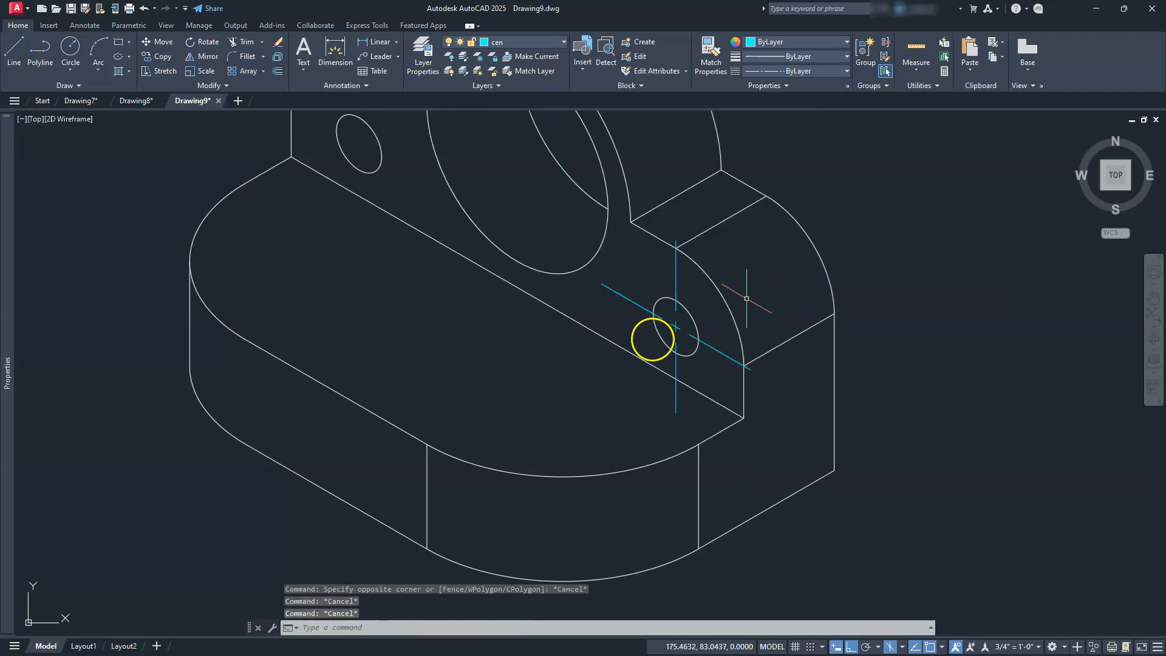
# - Copy the centre-line cross from the lower-right small hole to the centre of the upper-left small hole
pyautogui.click(683, 322)
pyautogui.click(663, 338)
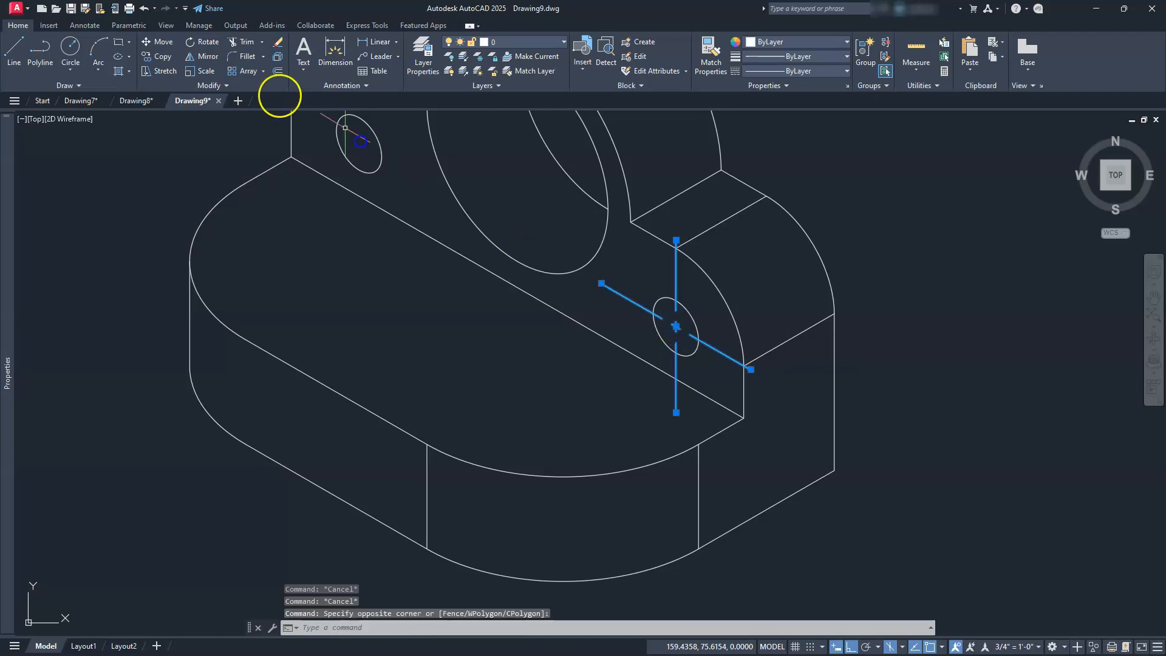
pyautogui.click(161, 59)
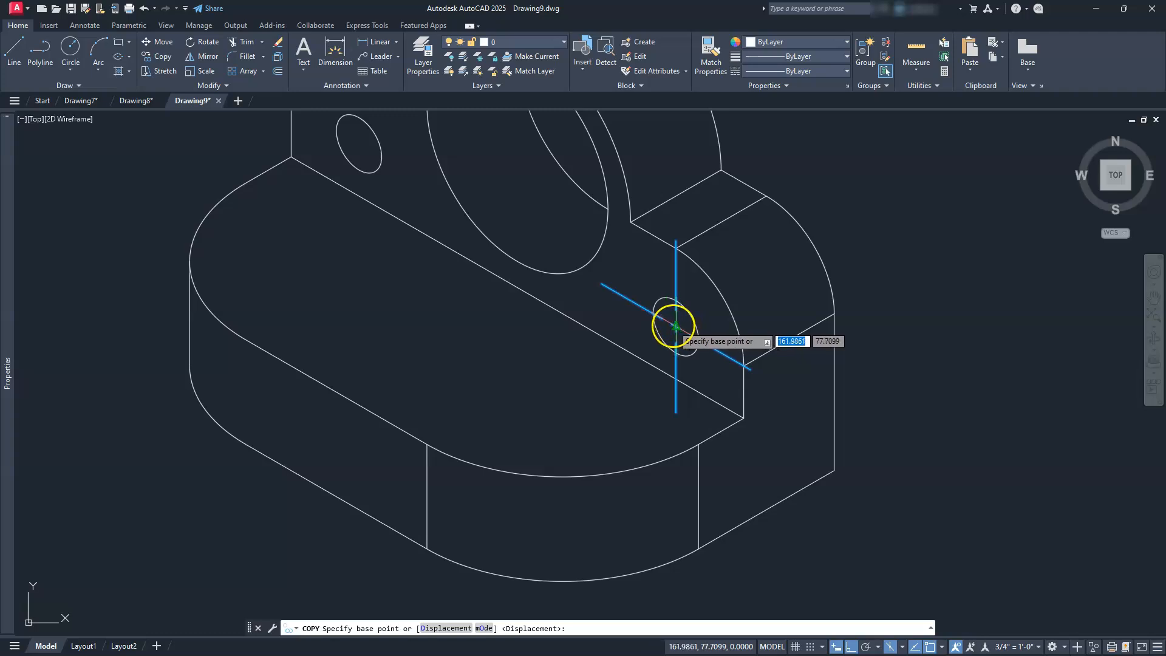
pyautogui.click(675, 326)
pyautogui.moveTo(448, 273)
pyautogui.mouseDown(button='middle')
pyautogui.moveTo(480, 310)
pyautogui.moveTo(661, 428)
pyautogui.mouseUp(button='middle')
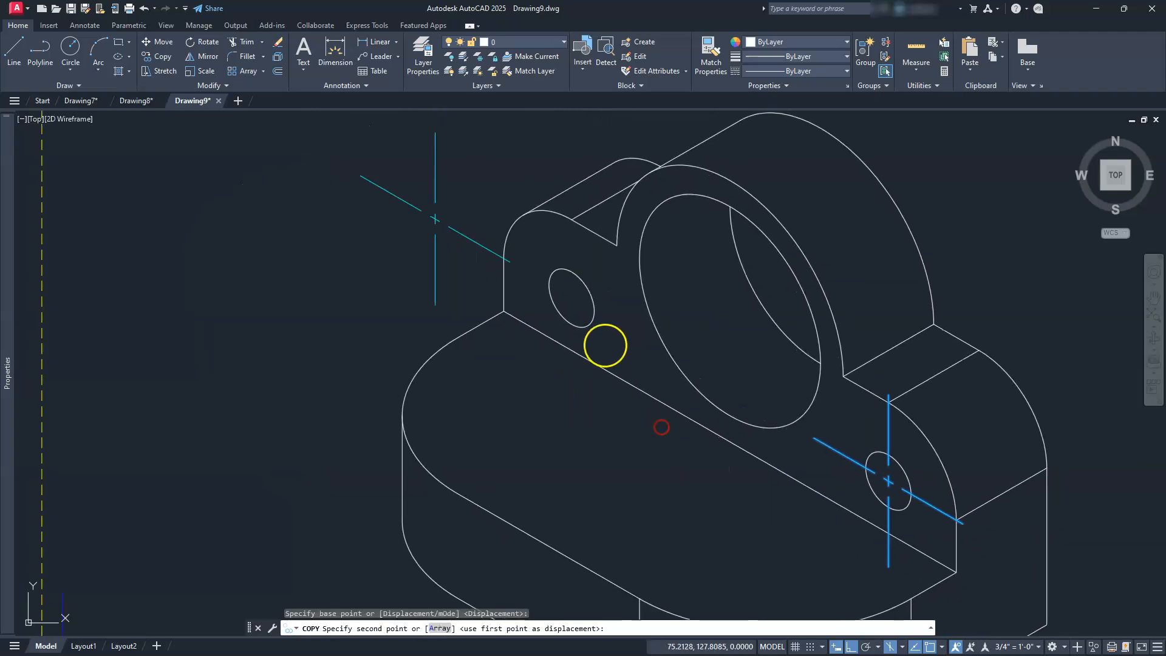
pyautogui.click(572, 297)
pyautogui.press('Escape')
pyautogui.press('Escape')
pyautogui.press('Escape')
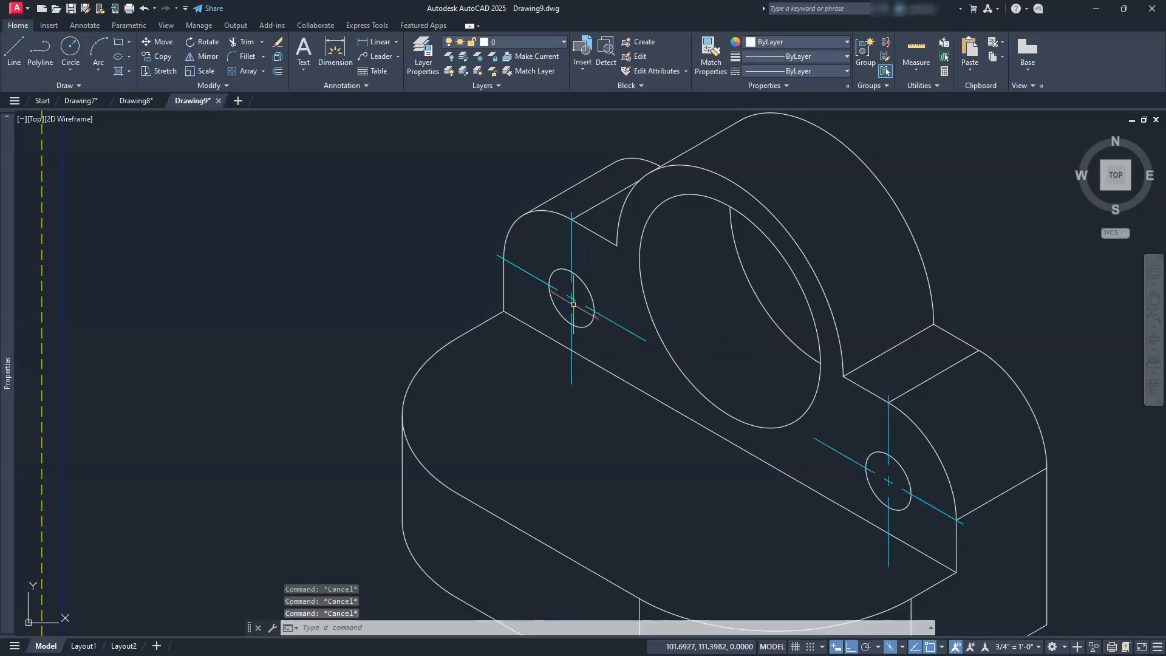
pyautogui.middleClick(574, 316)
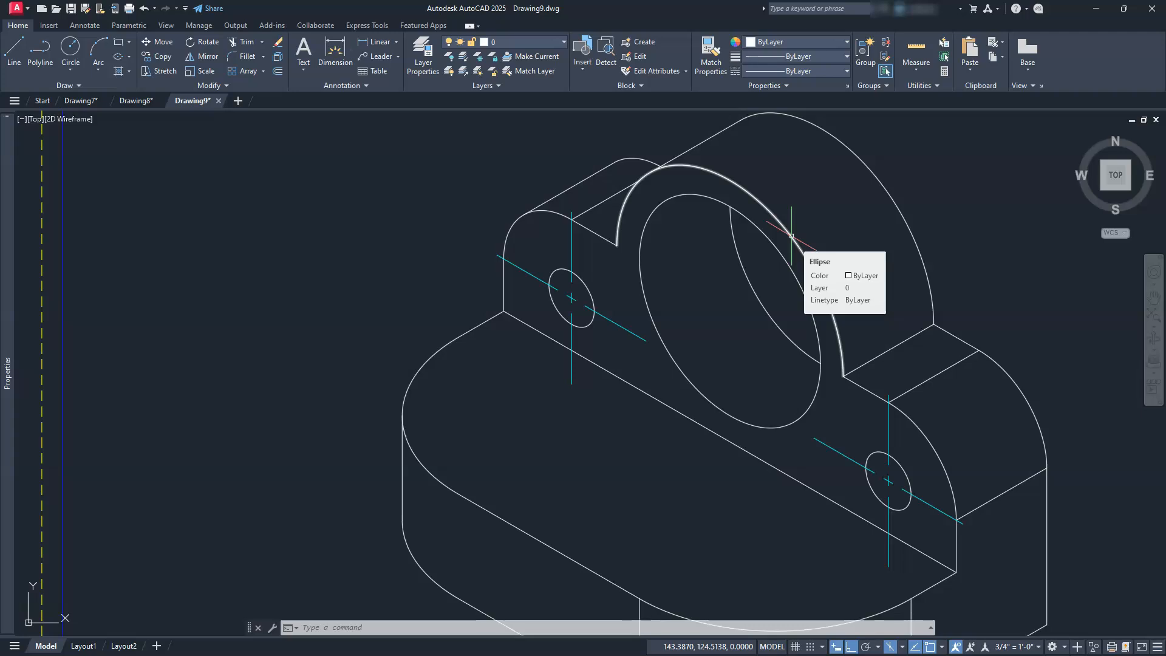
# - Draw a 53-unit line straight down in the empty area left of the part
pyautogui.click(14, 50)
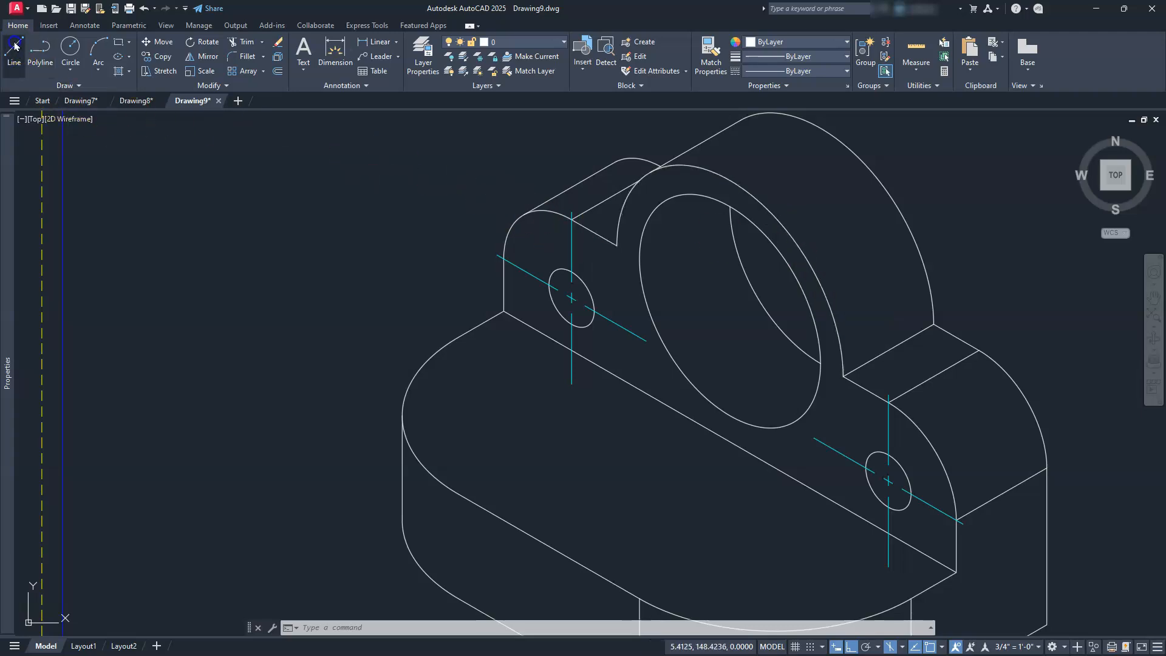
pyautogui.click(350, 191)
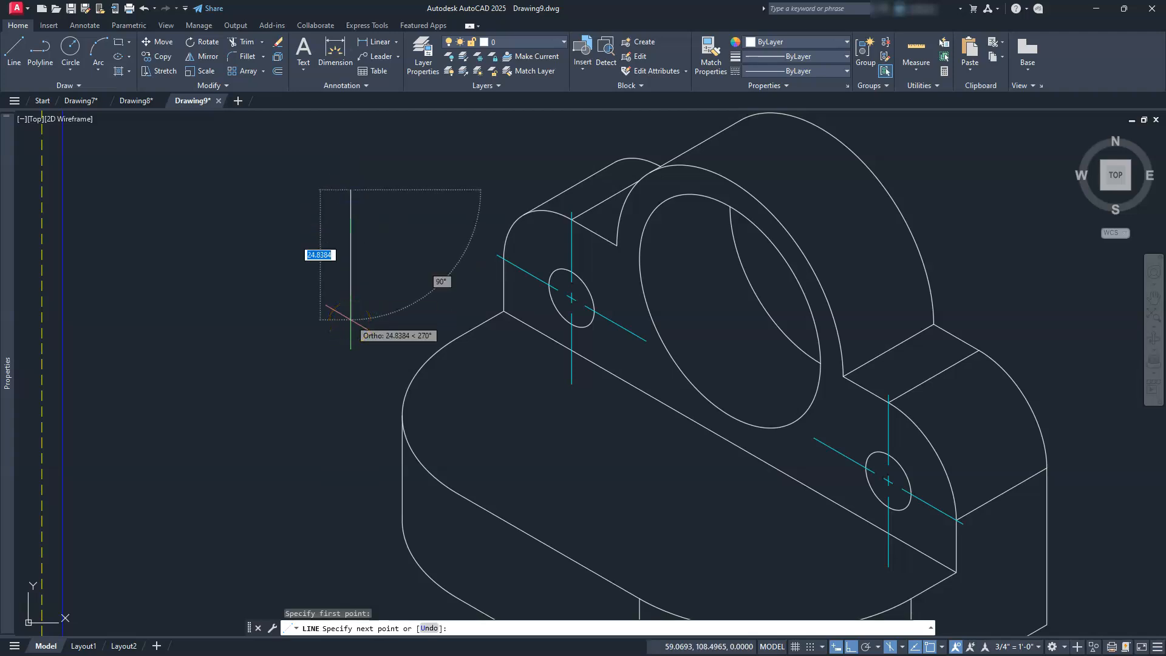
pyautogui.write('53')
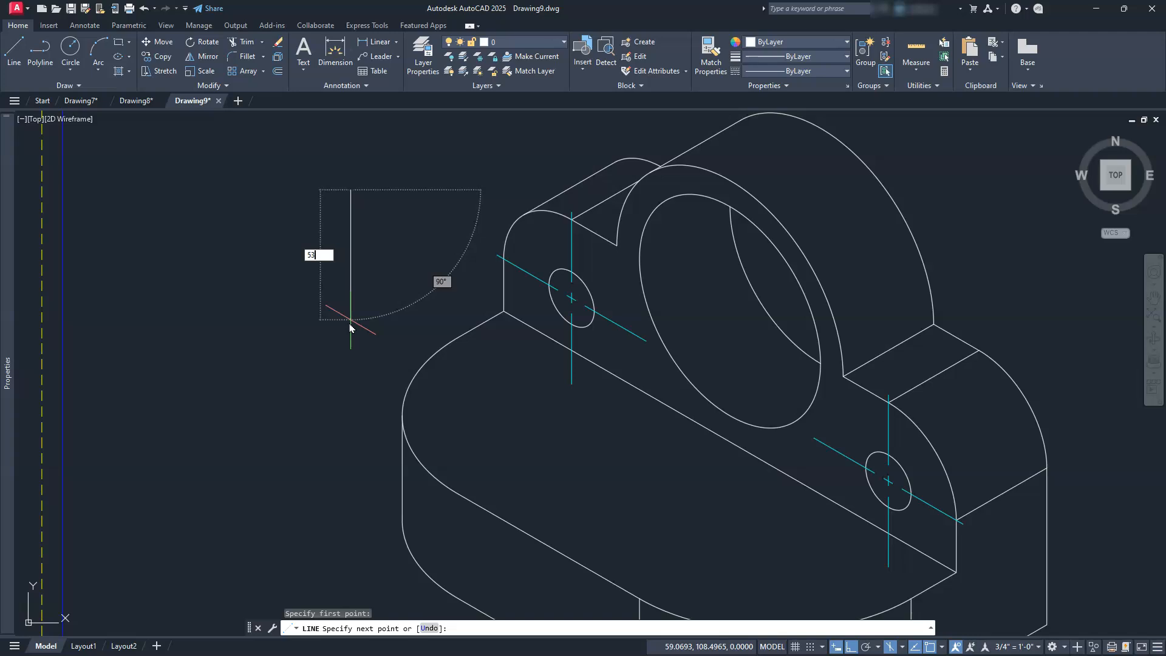
pyautogui.press('Return')
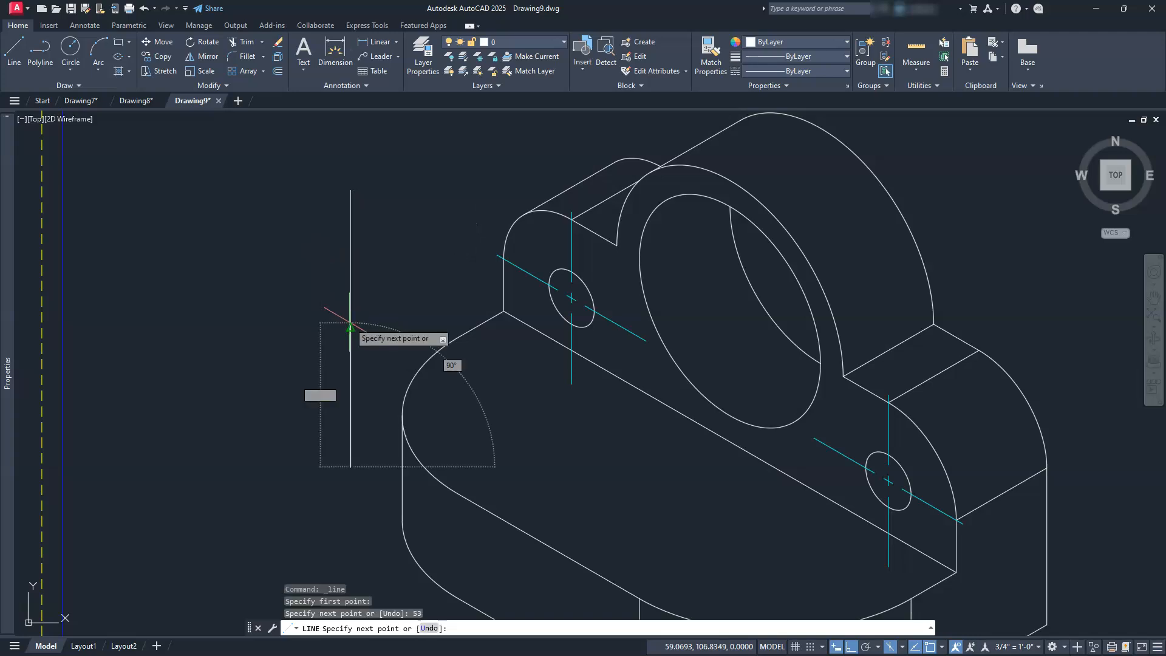
pyautogui.press('Escape')
pyautogui.press('Escape')
pyautogui.press('Escape')
# - Draw a 53-unit line sloping down to the right at 30° across the new vertical line left of the part
pyautogui.press('Return')
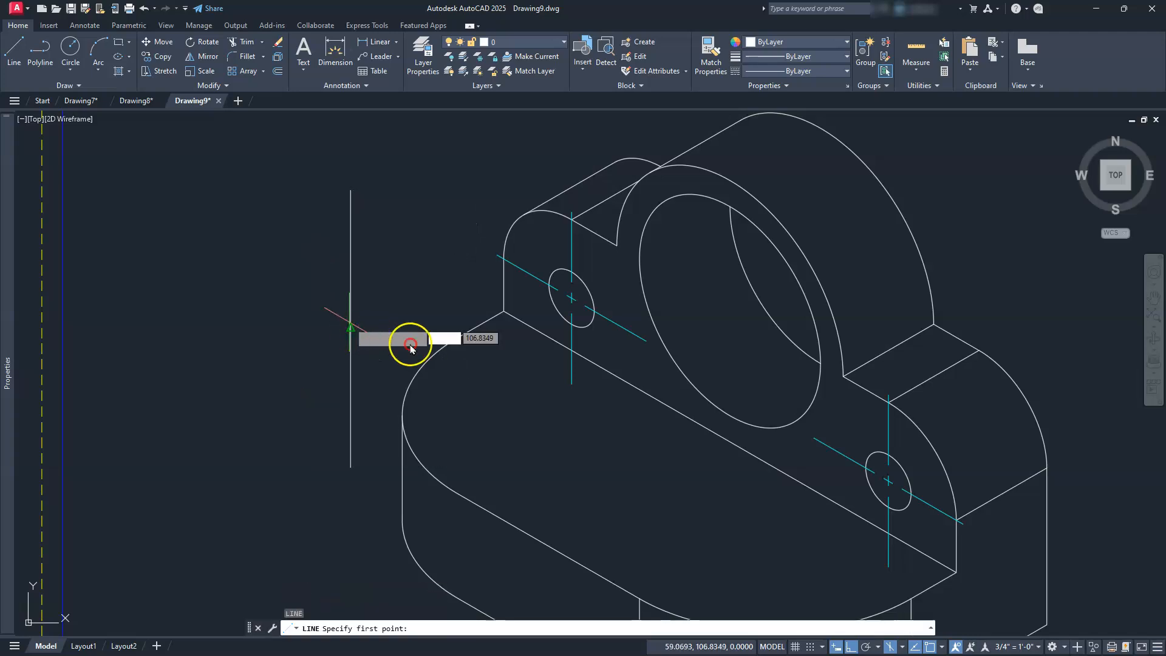
pyautogui.moveTo(537, 380); pyautogui.dragTo(660, 378, button='middle')
pyautogui.click(336, 240)
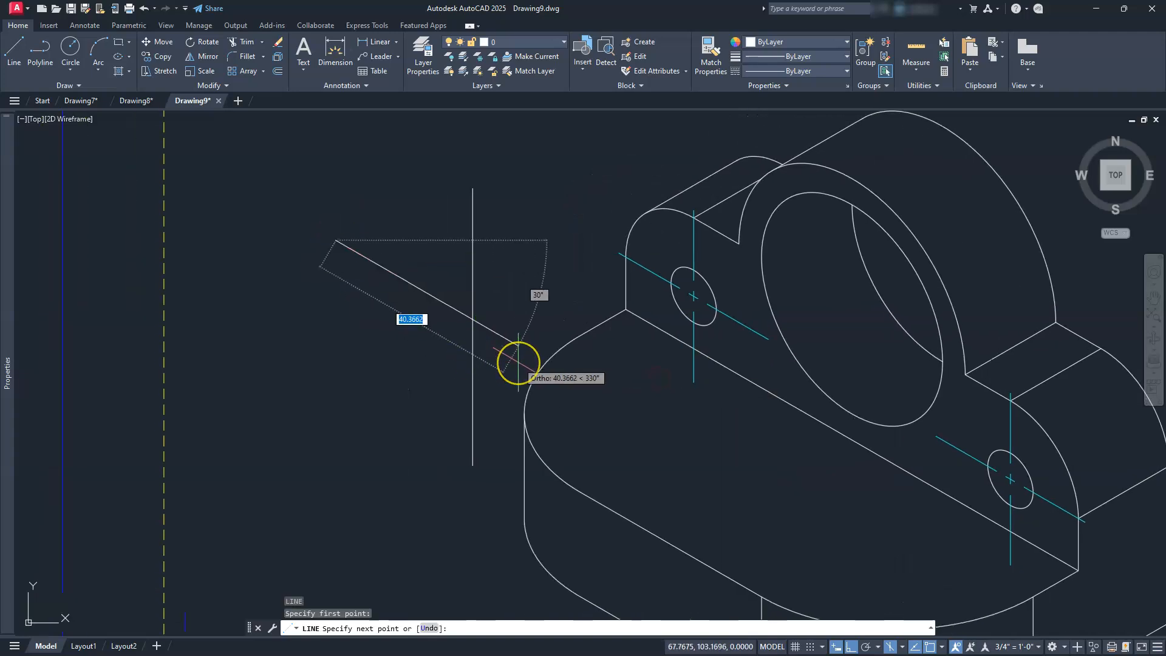
pyautogui.write('53')
pyautogui.press('Return')
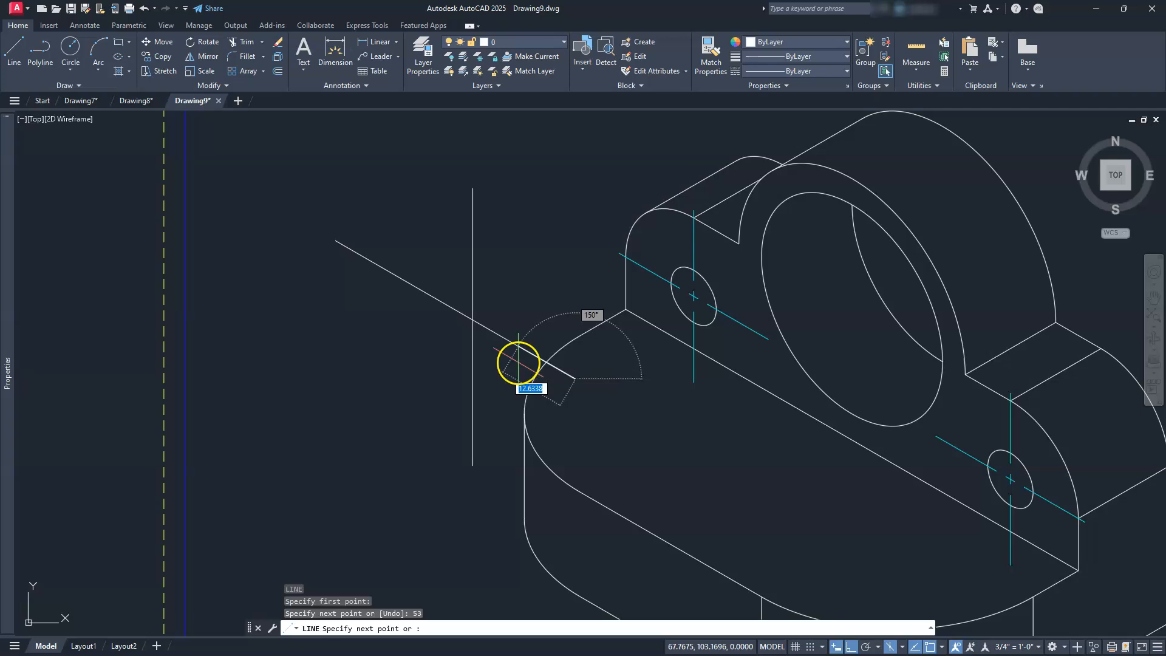
pyautogui.press('Escape')
# - Move the sloping 53-unit line by its midpoint onto the midpoint of the vertical 53-unit line
pyautogui.click(510, 344)
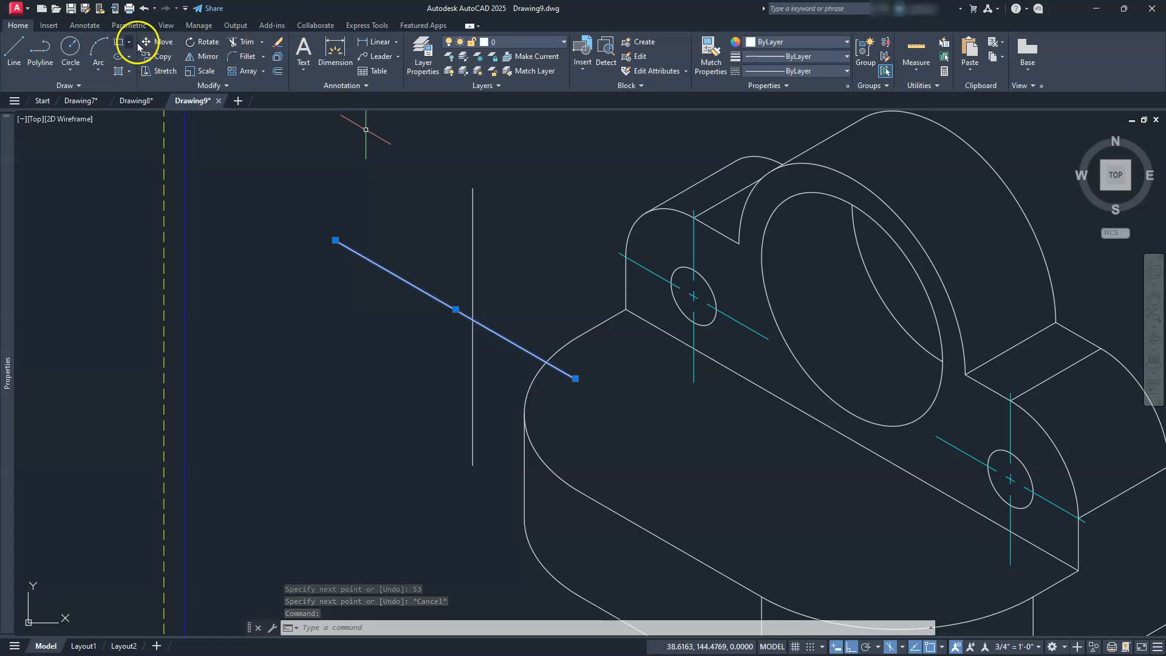
pyautogui.click(159, 41)
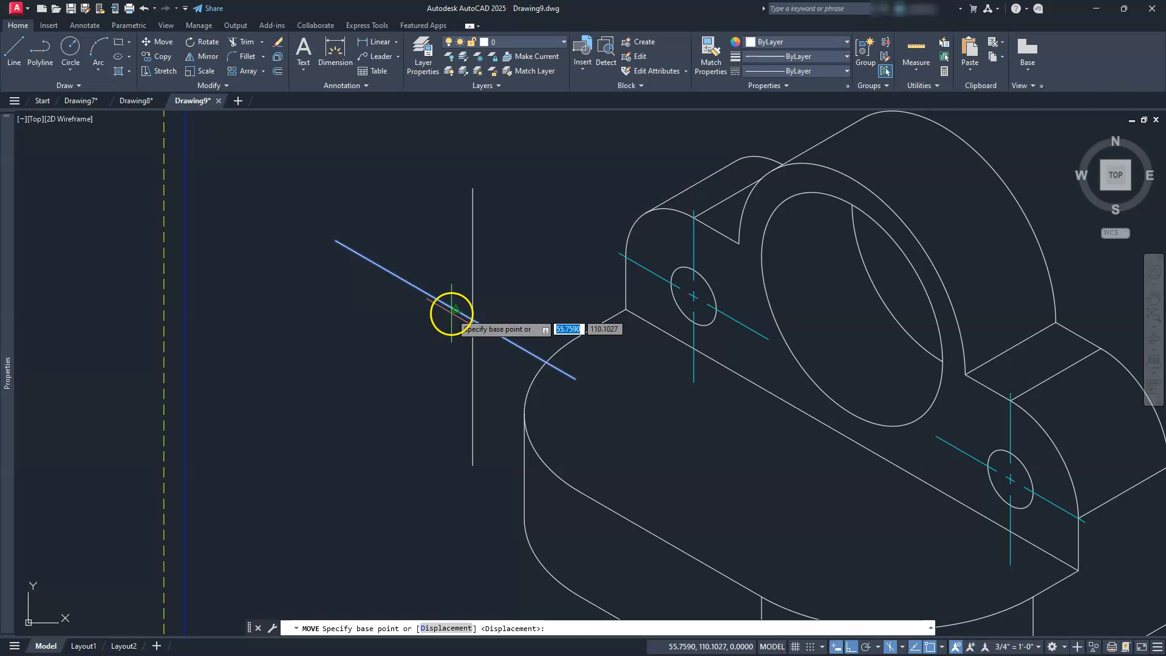
pyautogui.click(454, 310)
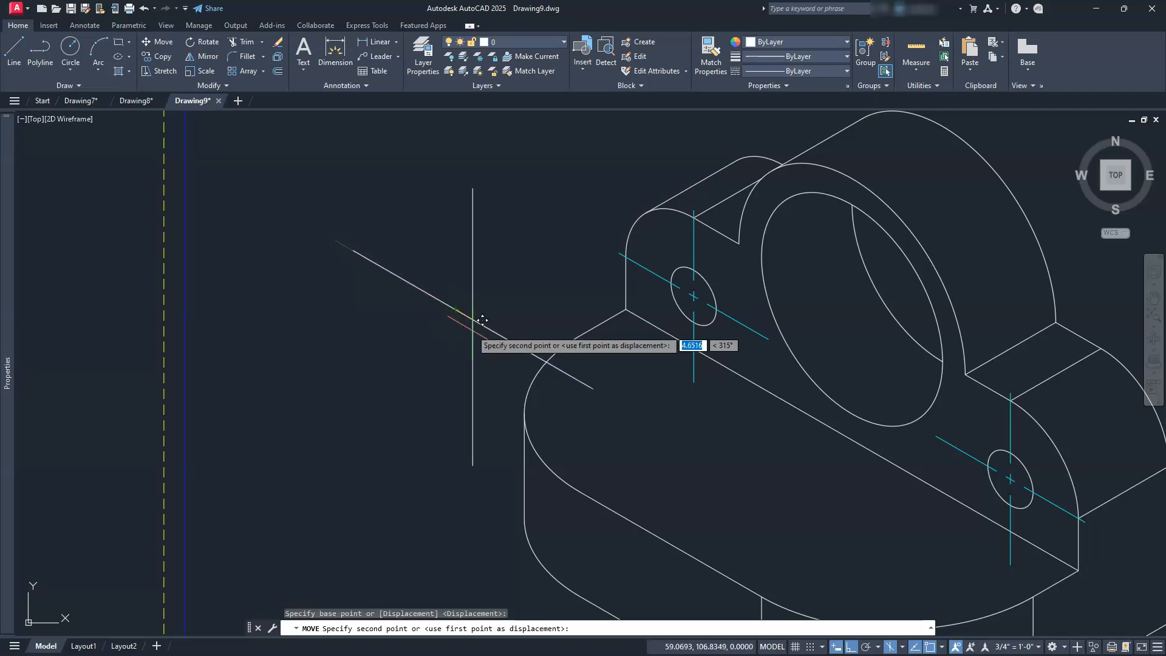
pyautogui.click(471, 328)
# - Assign both crossed 53-unit lines to the cen layer
pyautogui.click(501, 312)
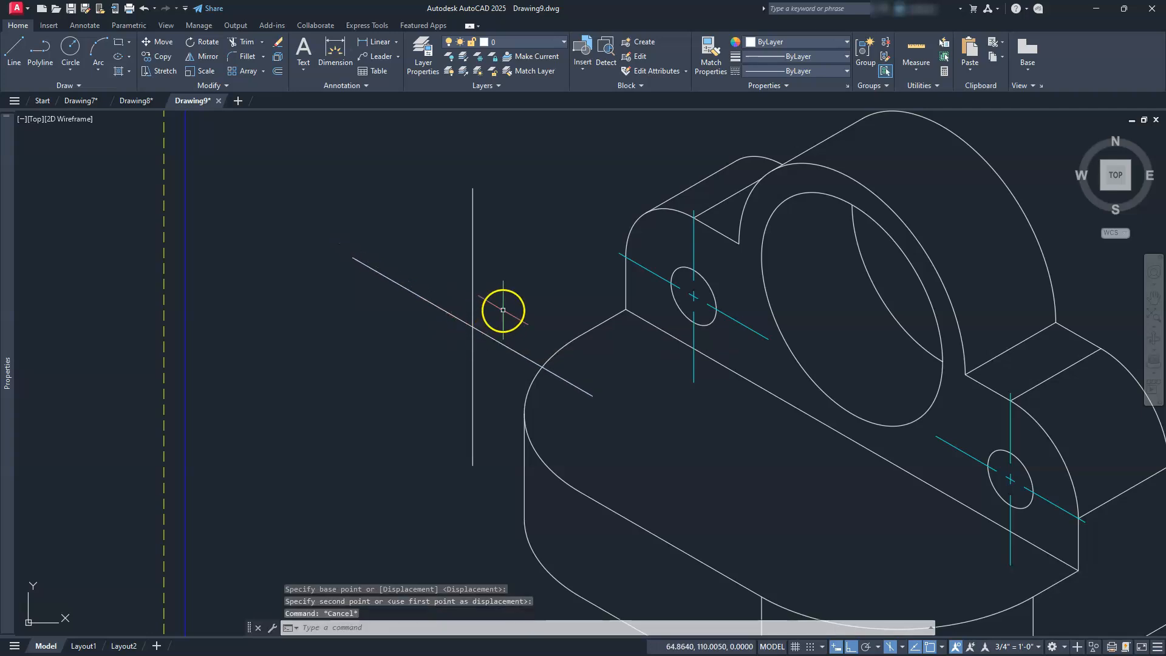
pyautogui.click(449, 358)
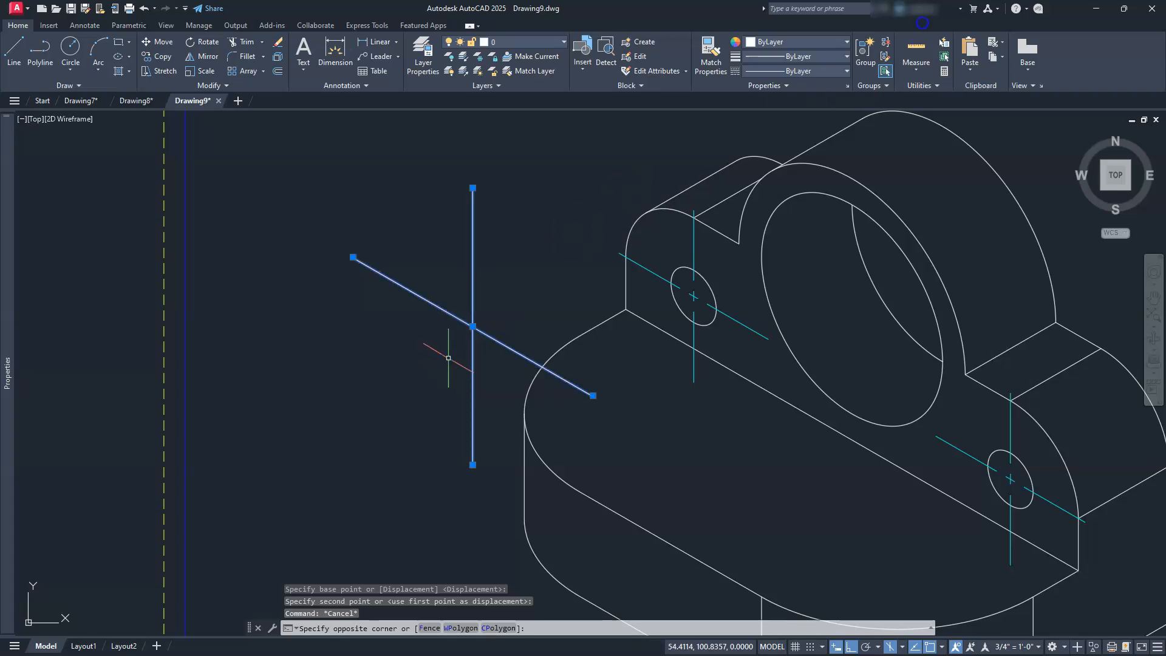
pyautogui.click(563, 41)
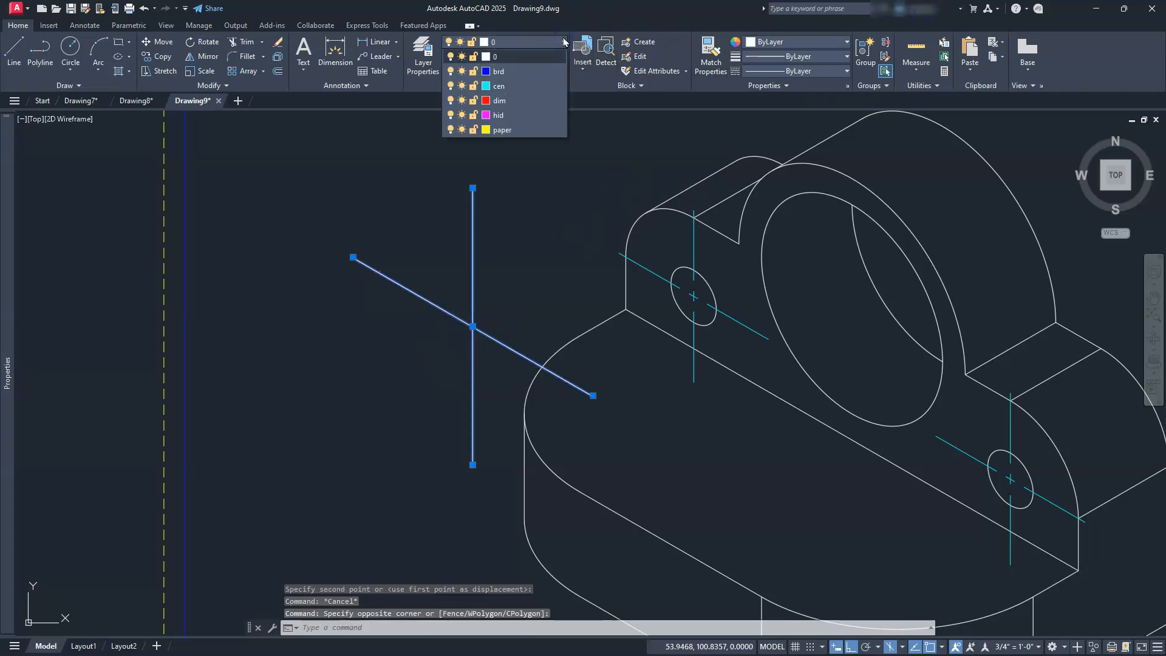
pyautogui.click(517, 86)
pyautogui.press('Escape')
pyautogui.press('Escape')
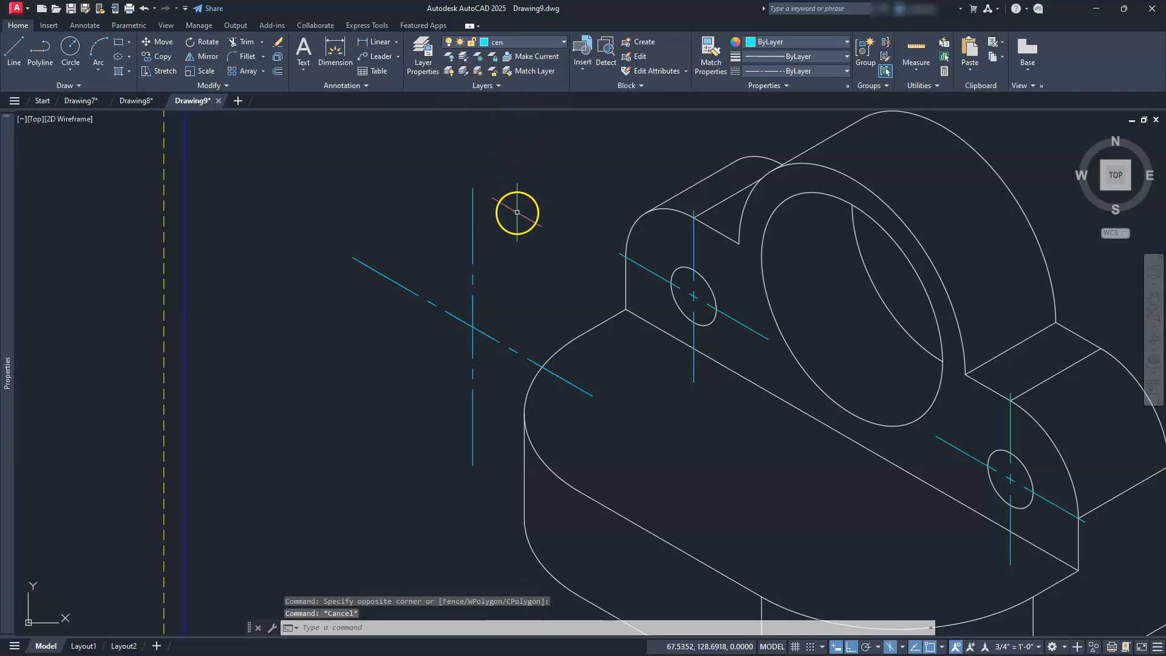
# - Move the crossed 53-unit centre lines from their intersection onto the centre of the front face's large bore
pyautogui.click(497, 293)
pyautogui.click(430, 351)
pyautogui.click(428, 356)
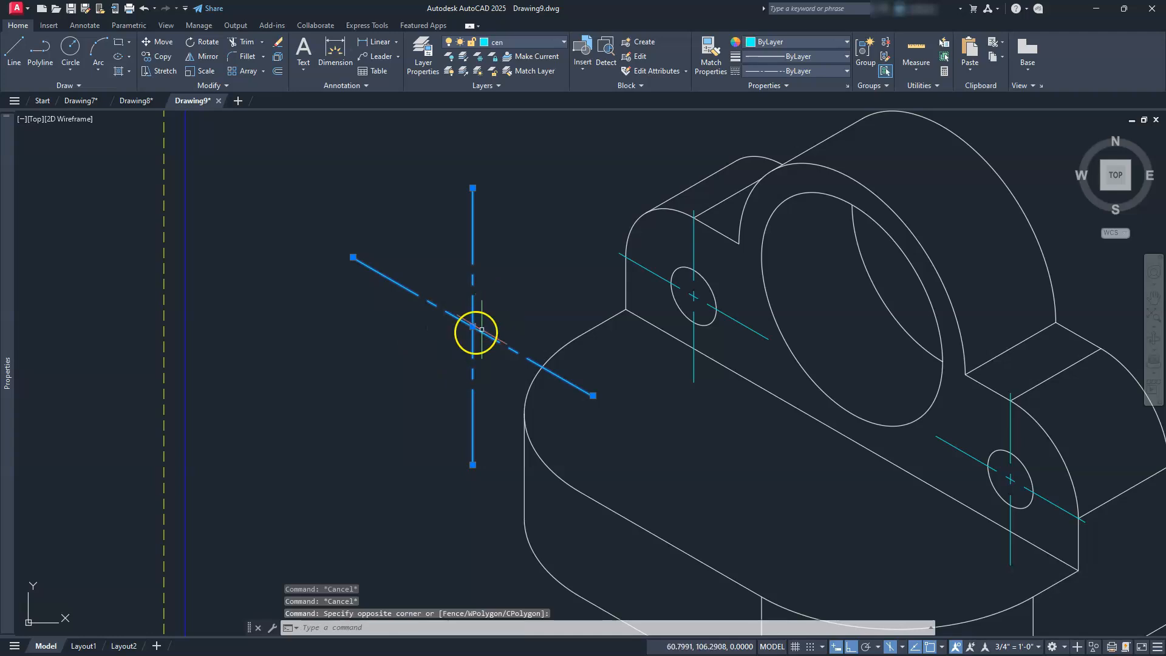
pyautogui.click(146, 42)
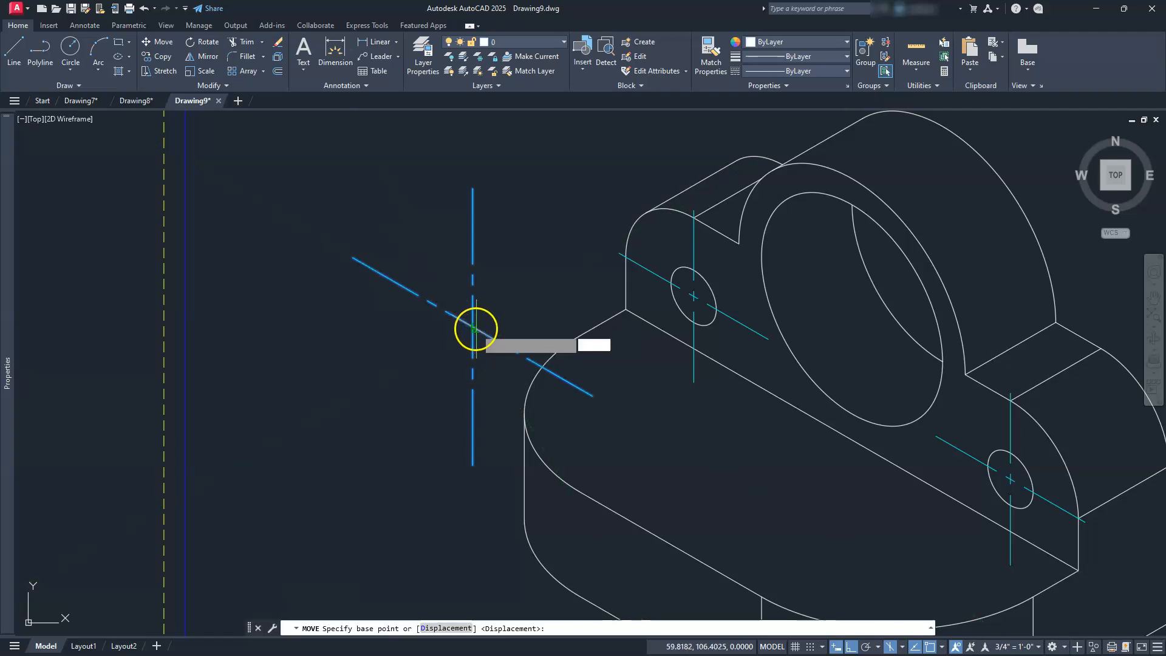
pyautogui.click(473, 328)
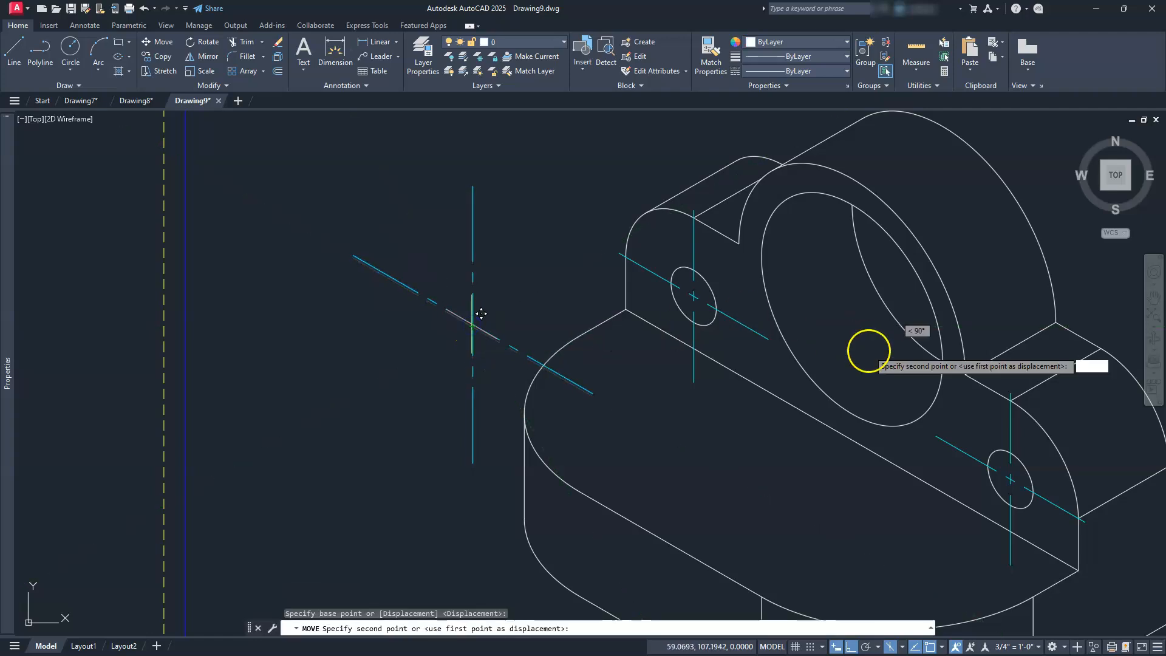
pyautogui.click(852, 307)
pyautogui.press('Escape')
pyautogui.press('Escape')
# - Set the linetype scale of the large bore's two centre lines to 2
pyautogui.moveTo(806, 380)
pyautogui.mouseDown(button='middle')
pyautogui.moveTo(582, 407)
pyautogui.moveTo(626, 390)
pyautogui.mouseUp(button='middle')
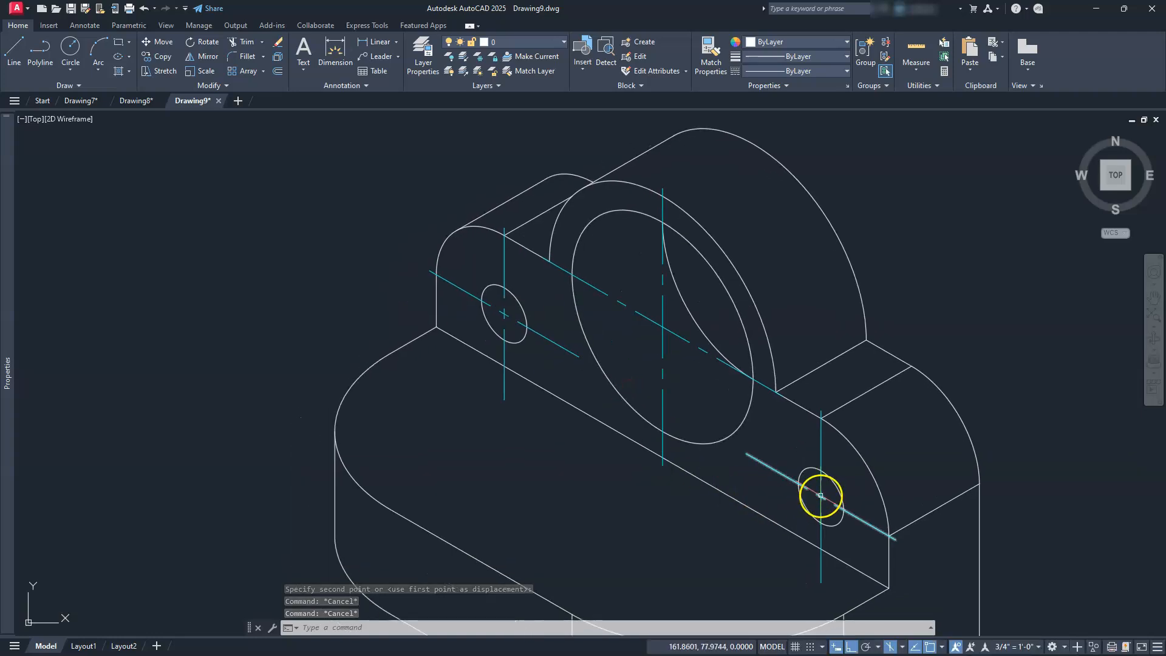
pyautogui.click(669, 324)
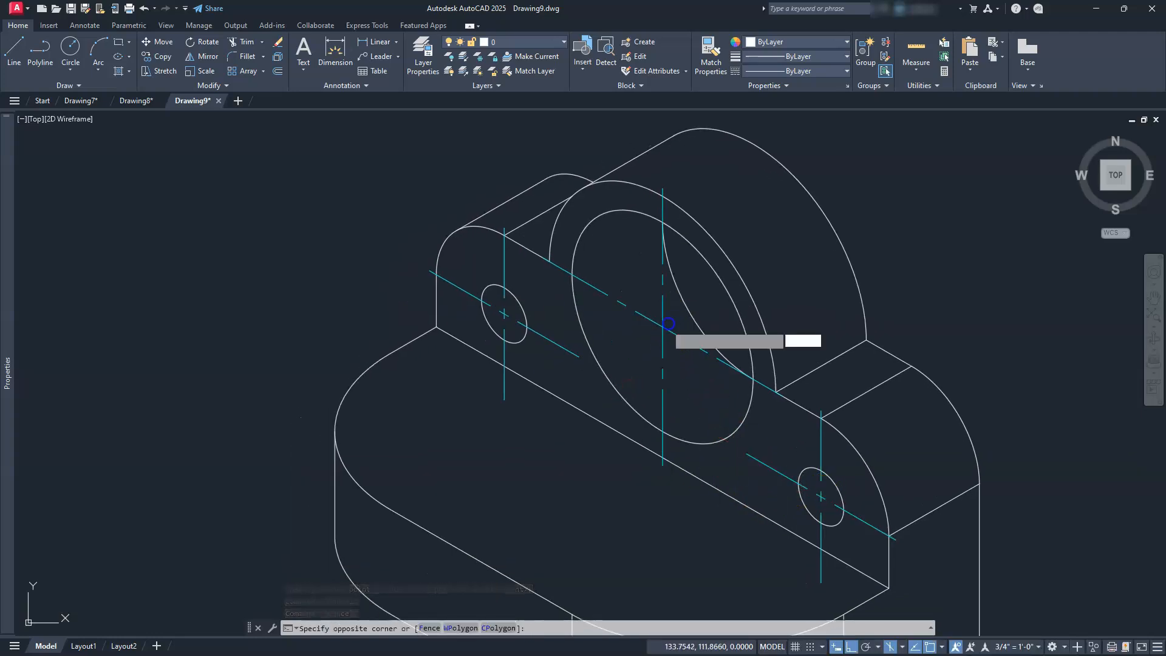
pyautogui.click(647, 334)
pyautogui.click(663, 328)
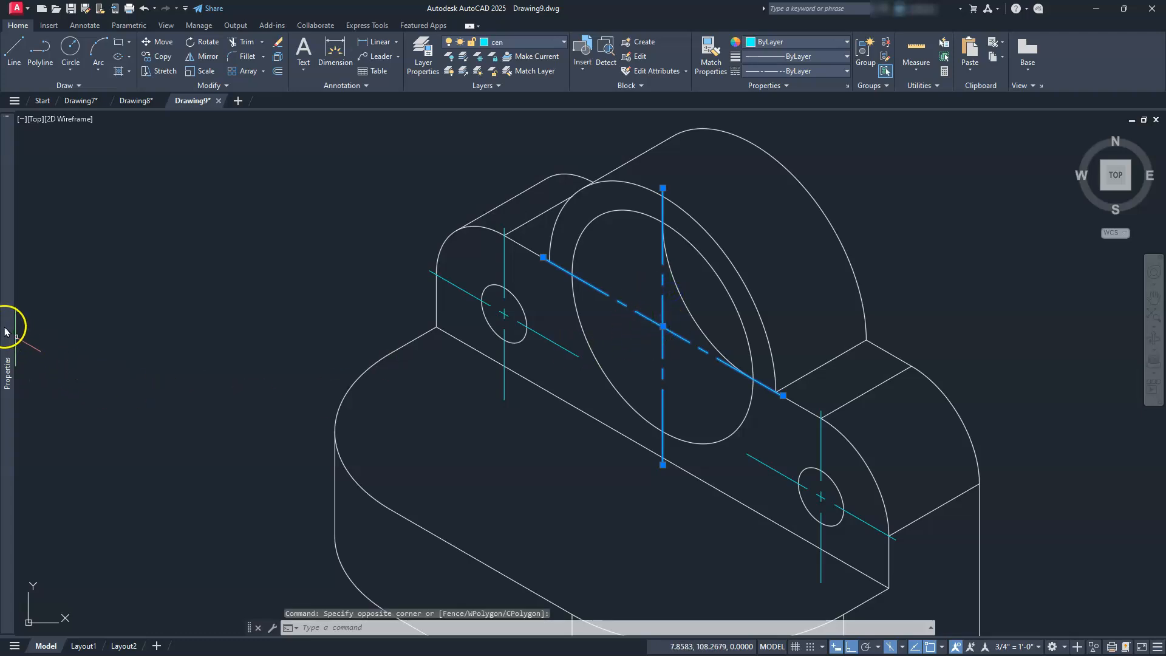
pyautogui.moveTo(10, 324)
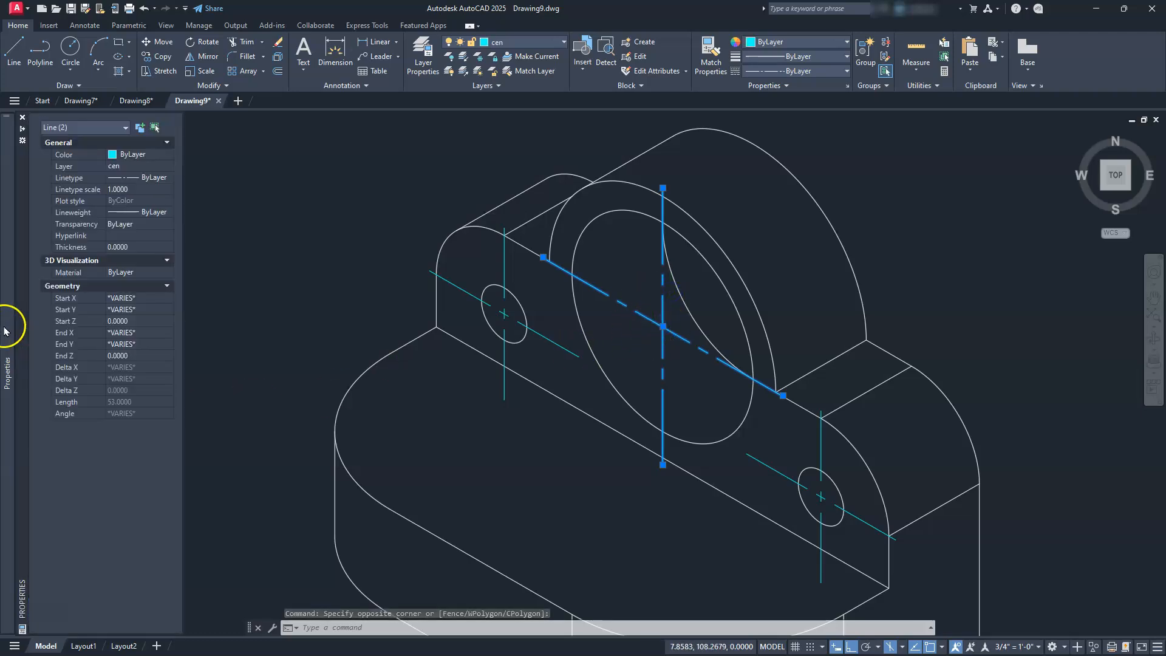
pyautogui.click(129, 189)
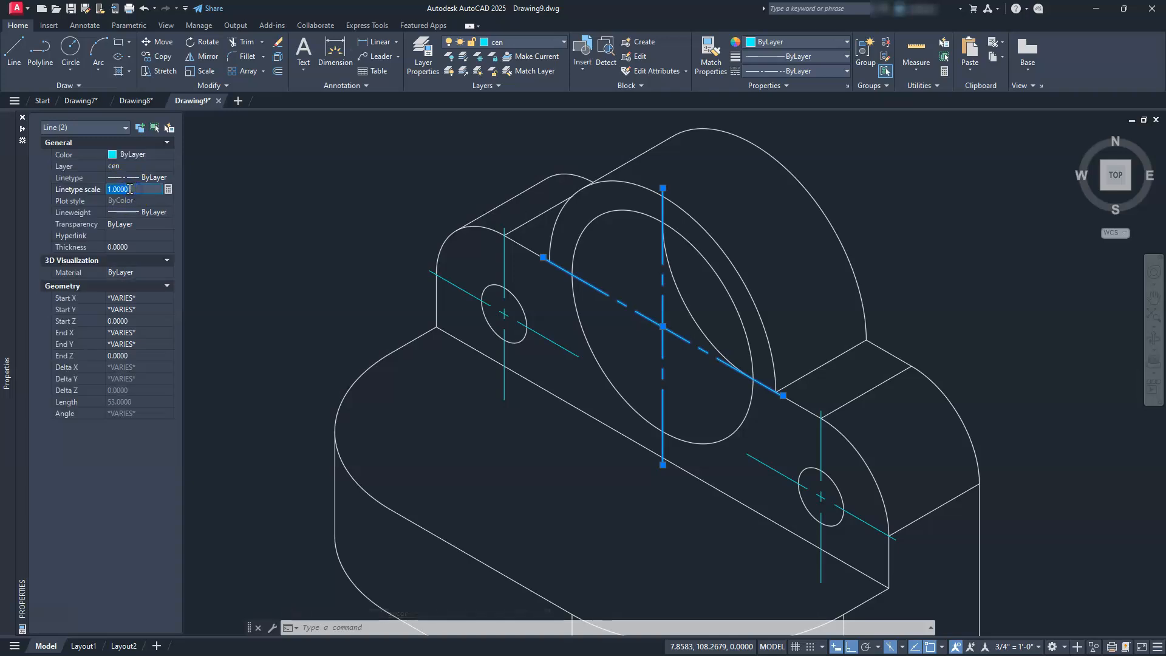
pyautogui.press('Return')
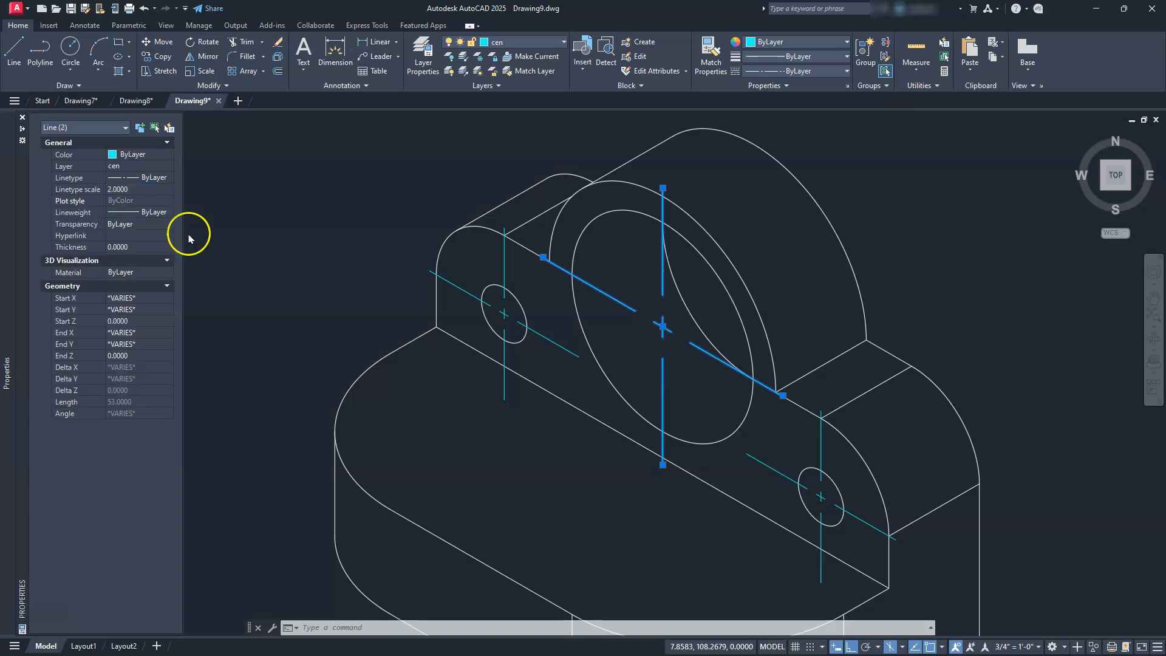
pyautogui.press('Escape')
pyautogui.click(619, 361)
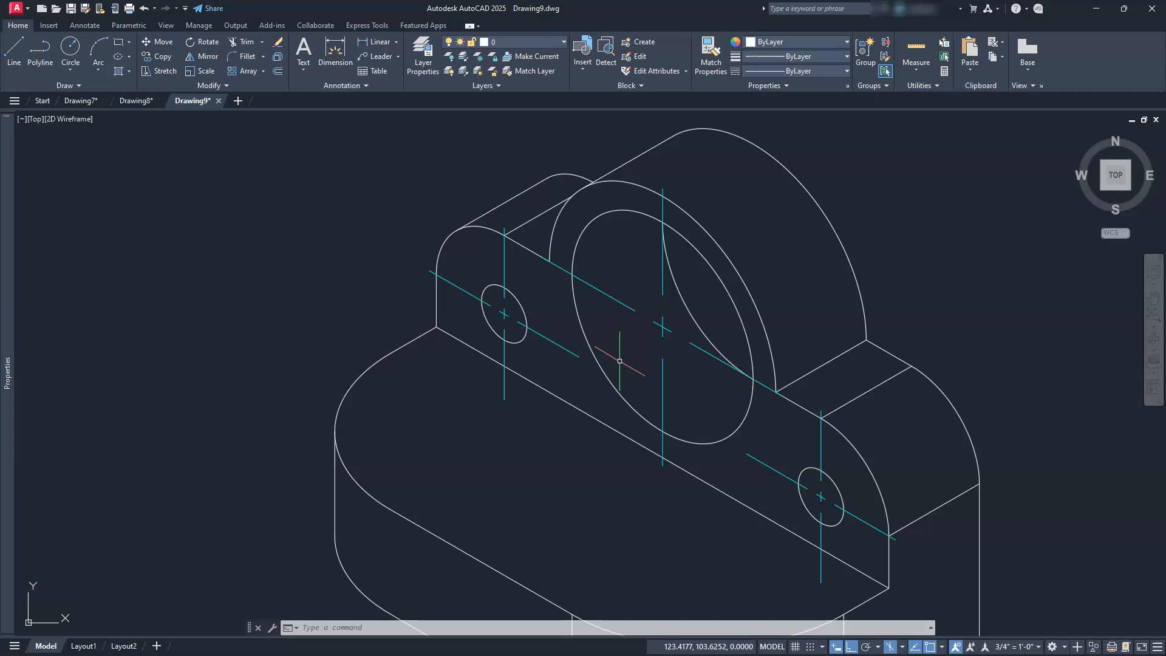
# - Open the text style settings and make the Annotative style current
pyautogui.moveTo(451, 370); pyautogui.dragTo(531, 328, button='middle')
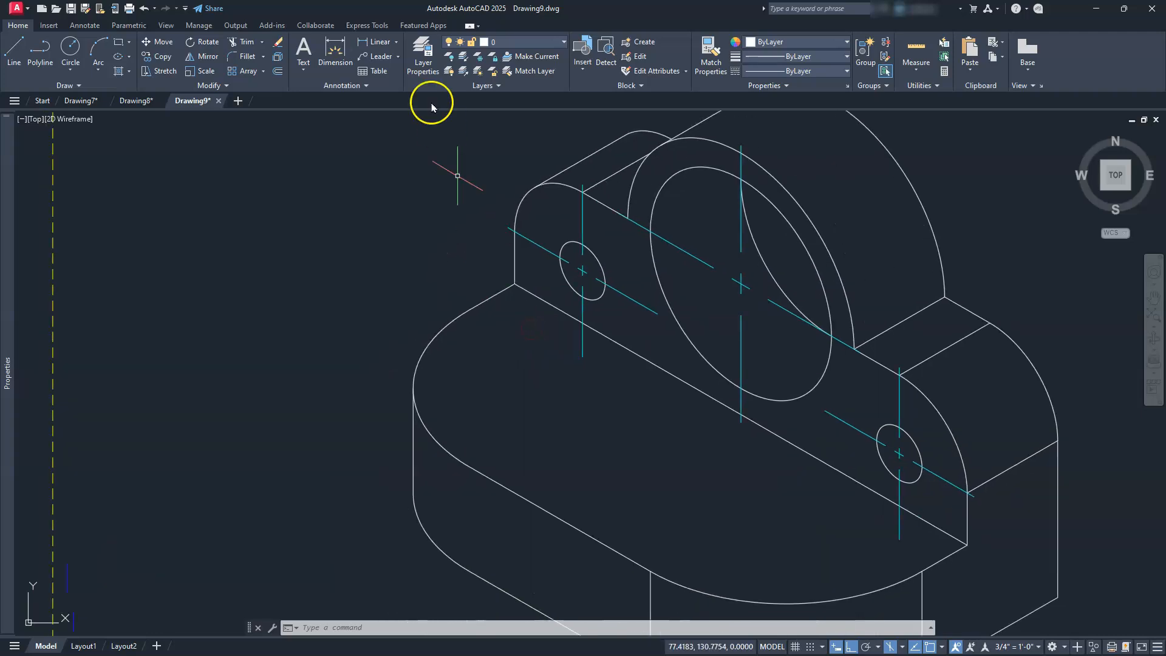
pyautogui.click(367, 87)
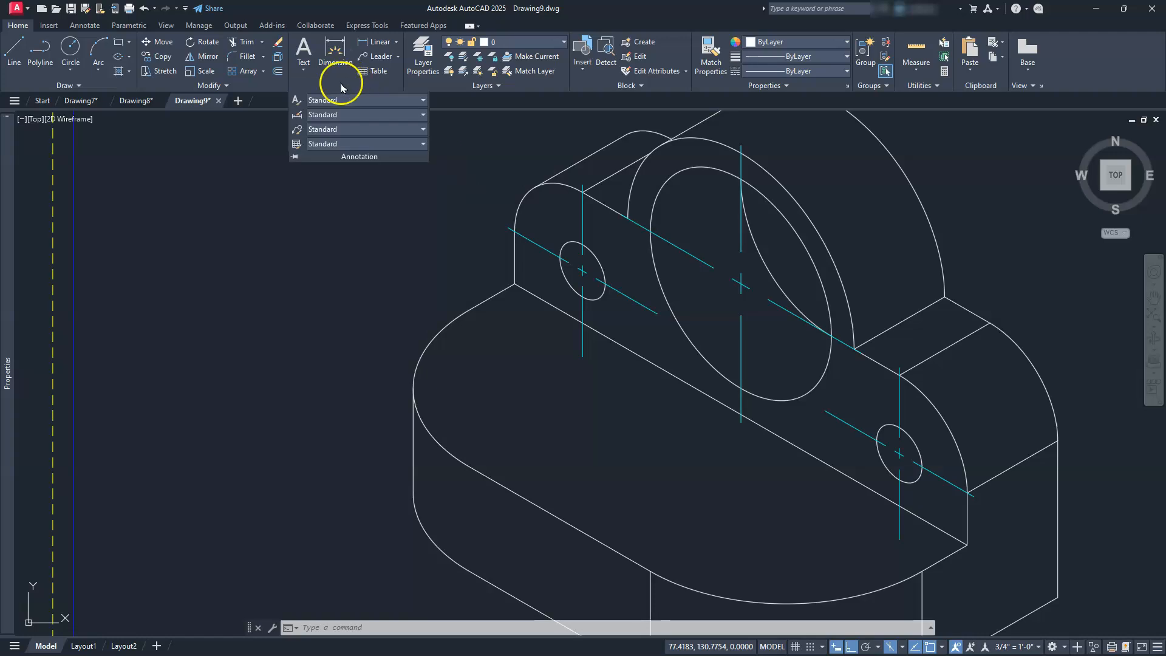
pyautogui.click(297, 100)
pyautogui.click(297, 108)
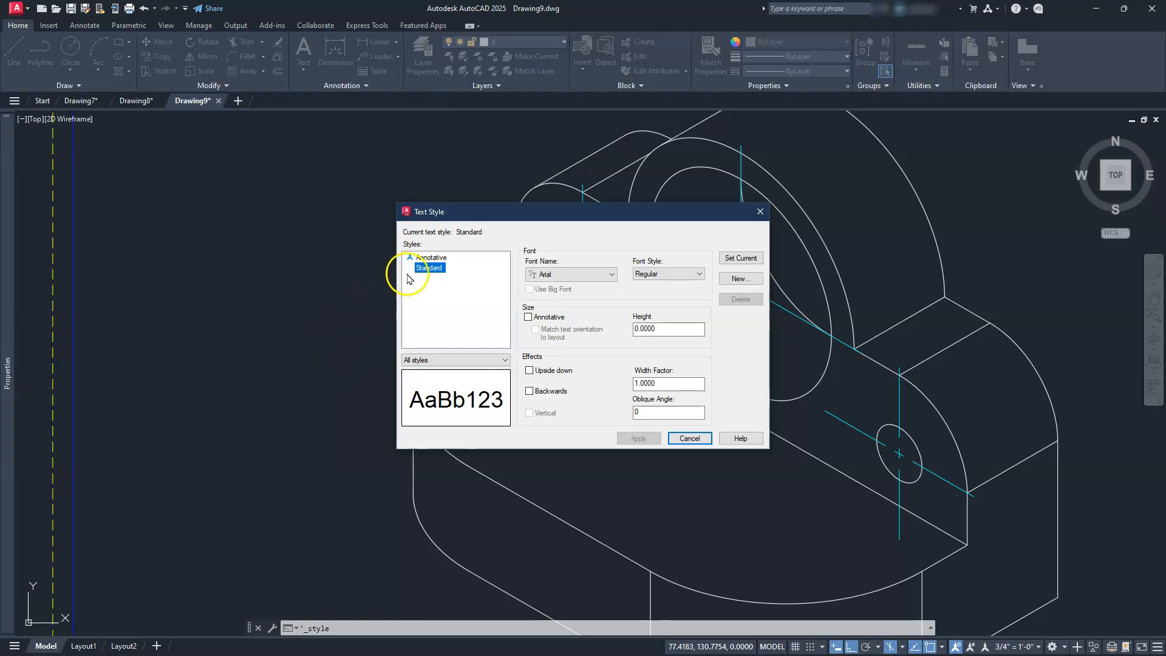
pyautogui.click(430, 259)
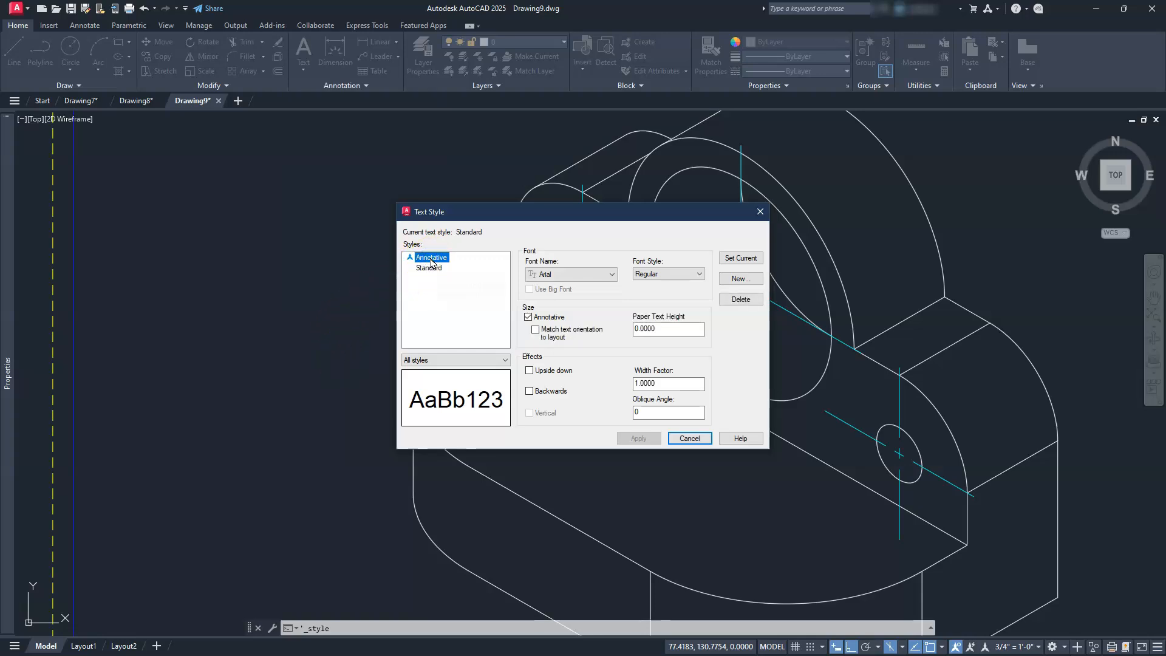
pyautogui.doubleClick(431, 259)
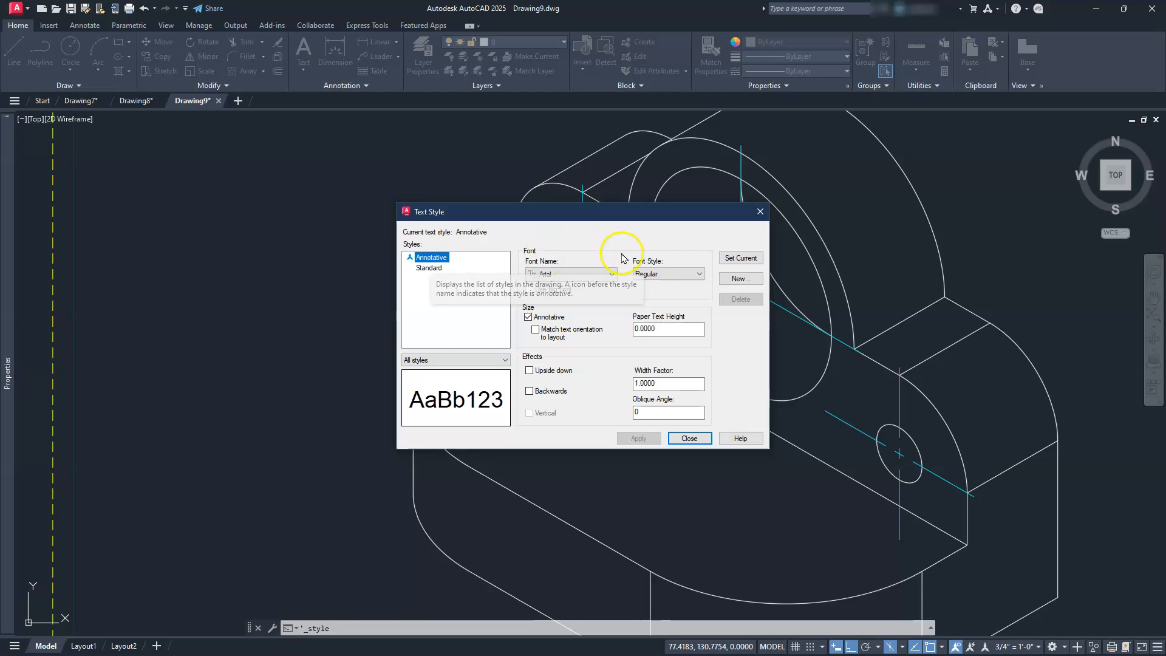
# - Create two new text styles named 30 and -30 based on the Annotative style
pyautogui.click(737, 280)
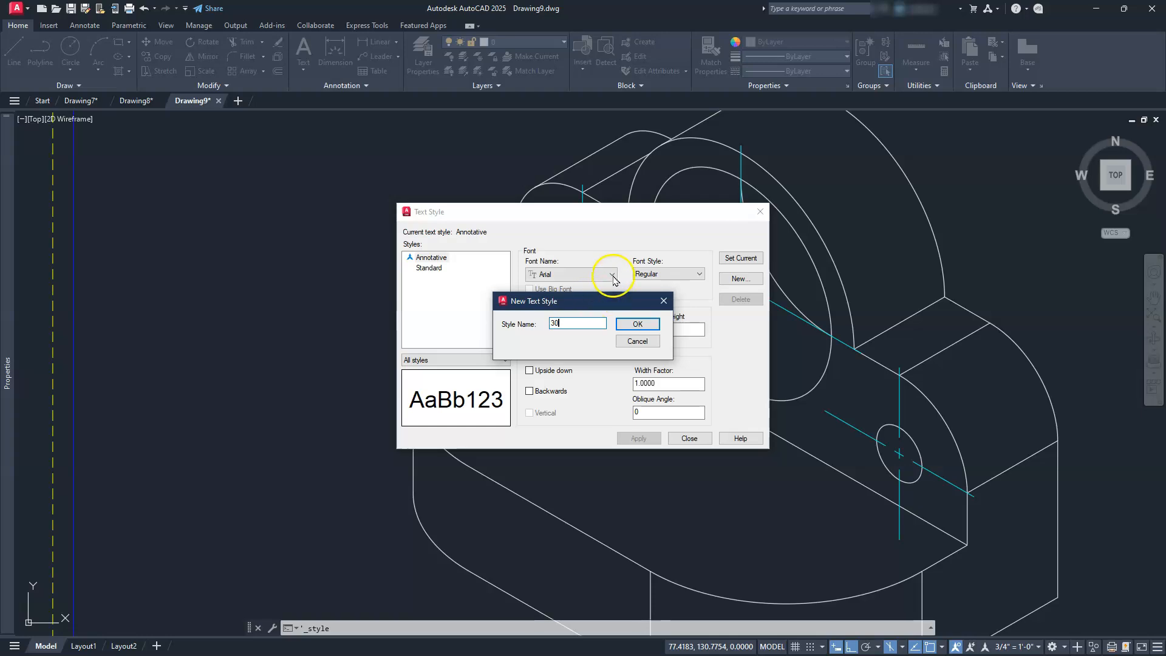
pyautogui.click(637, 323)
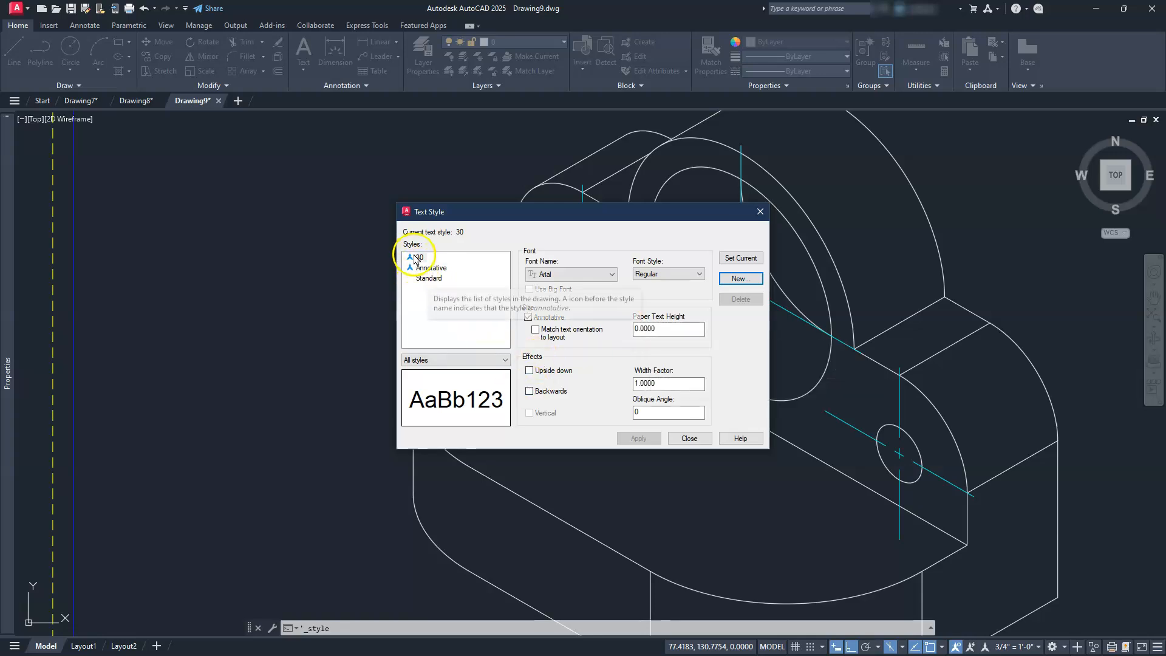
pyautogui.click(421, 260)
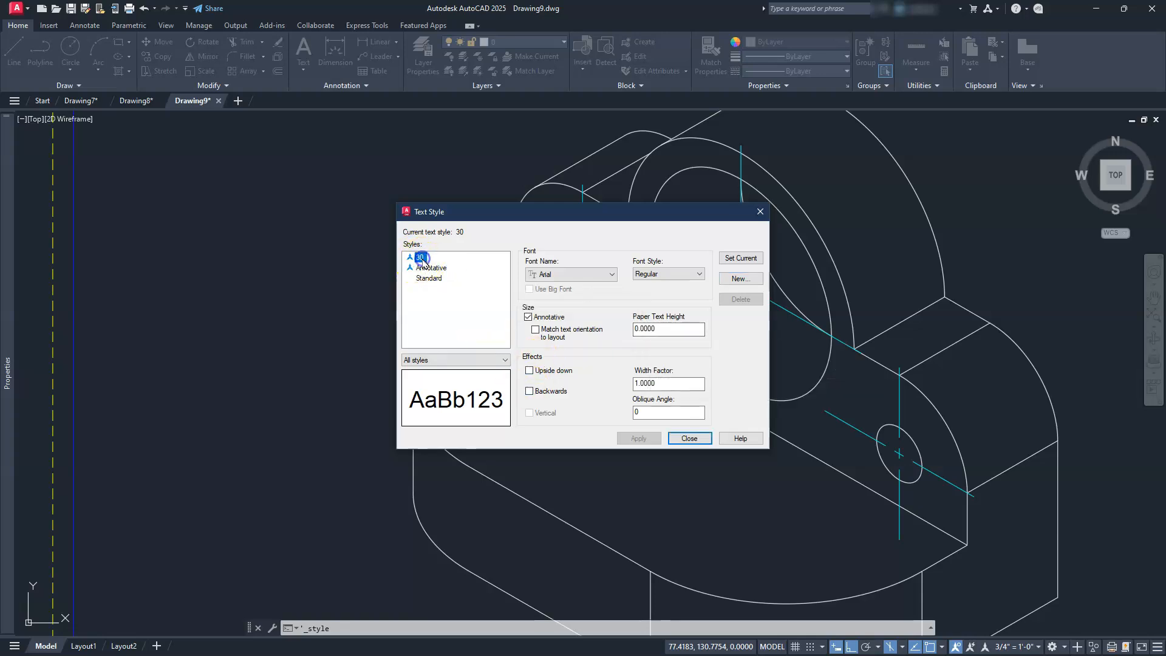
pyautogui.click(741, 278)
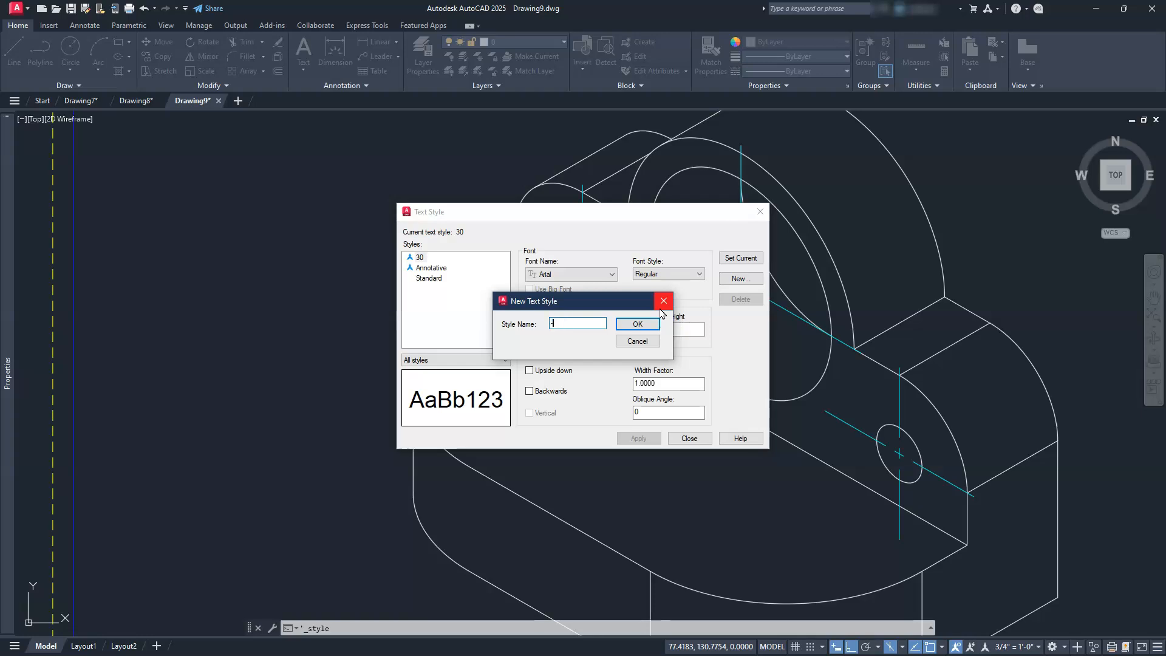
pyautogui.press('Return')
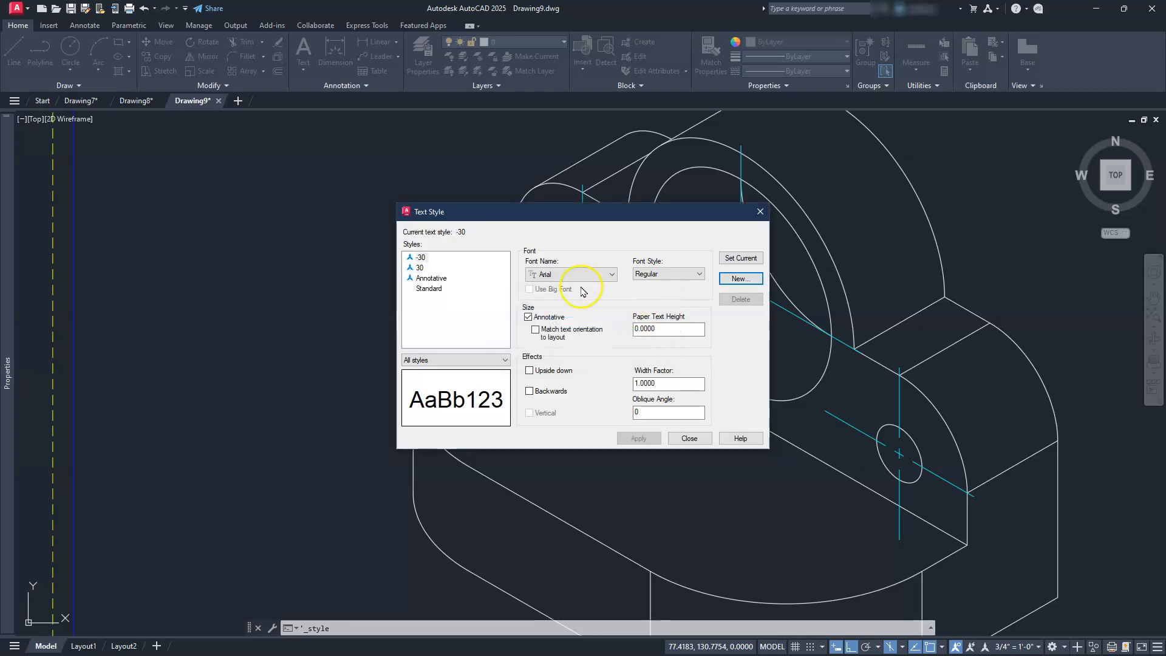
# - Set the oblique angle of the -30 text style to -30 and save the change
pyautogui.click(419, 258)
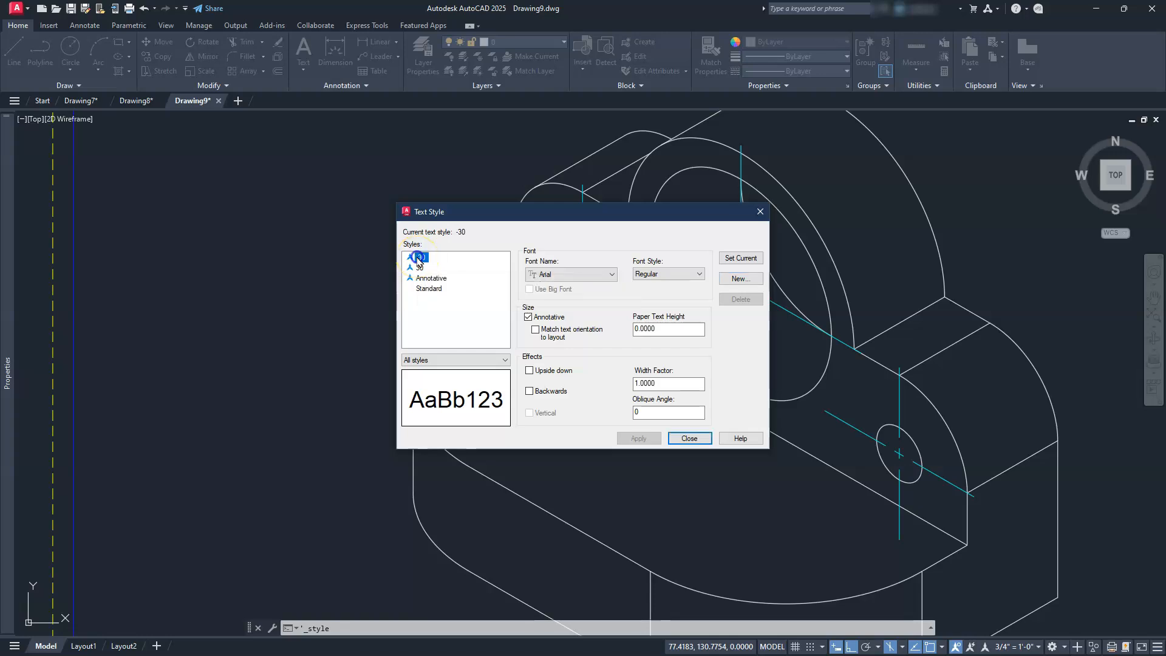
pyautogui.doubleClick(640, 412)
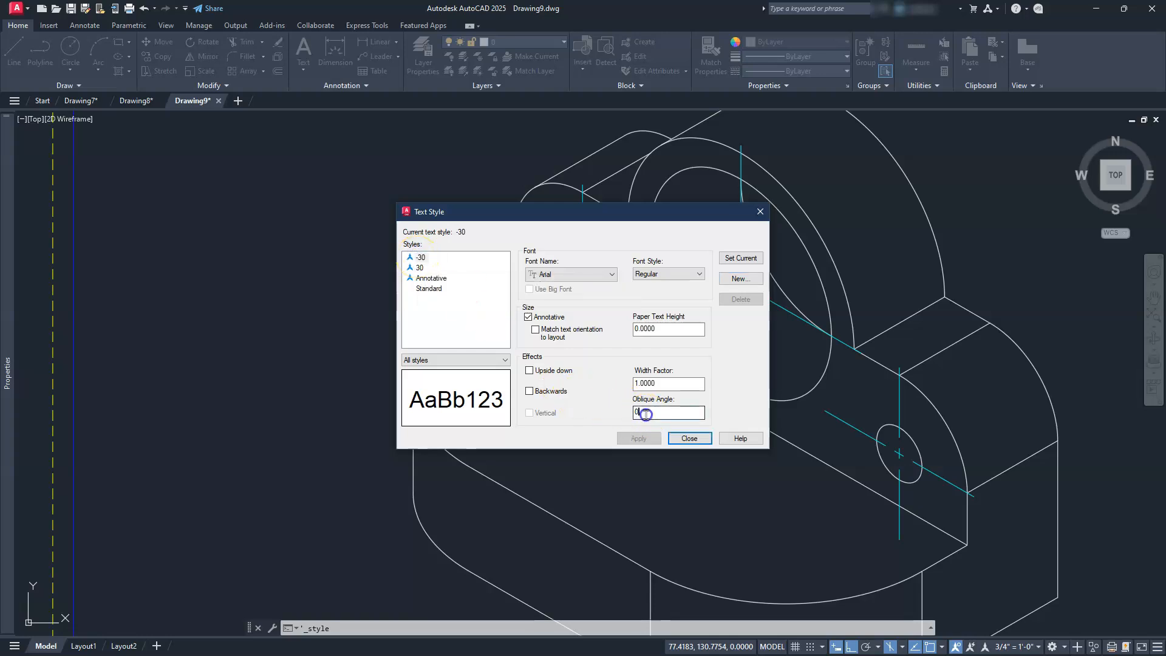
pyautogui.write('30')
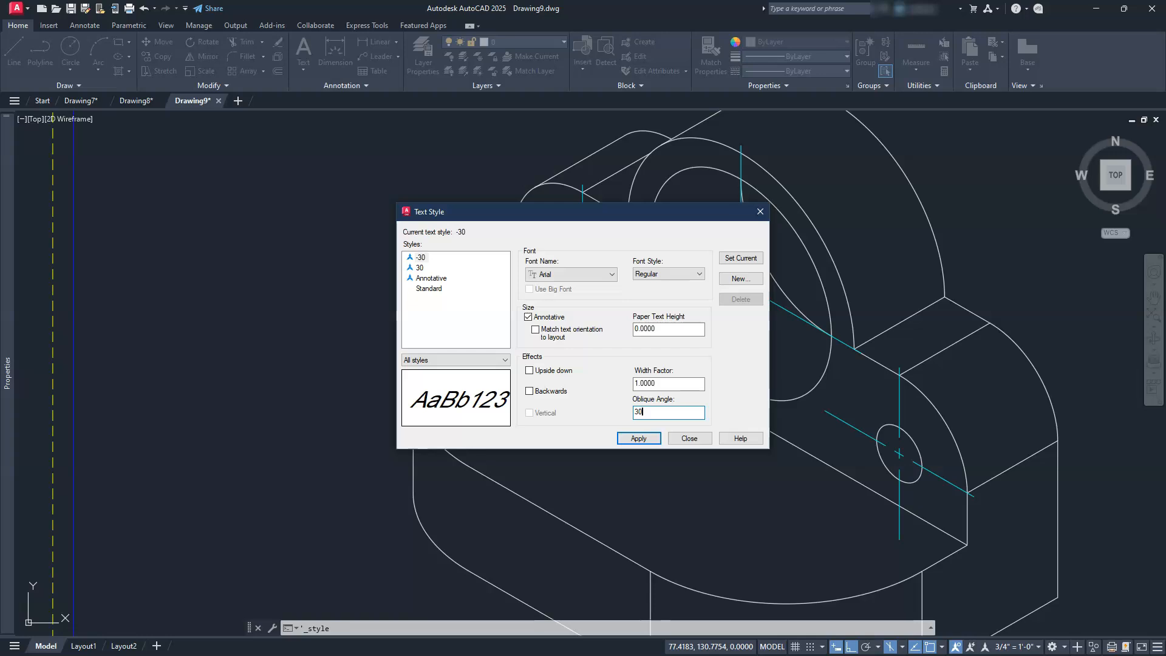
pyautogui.click(663, 409)
pyautogui.write('-30')
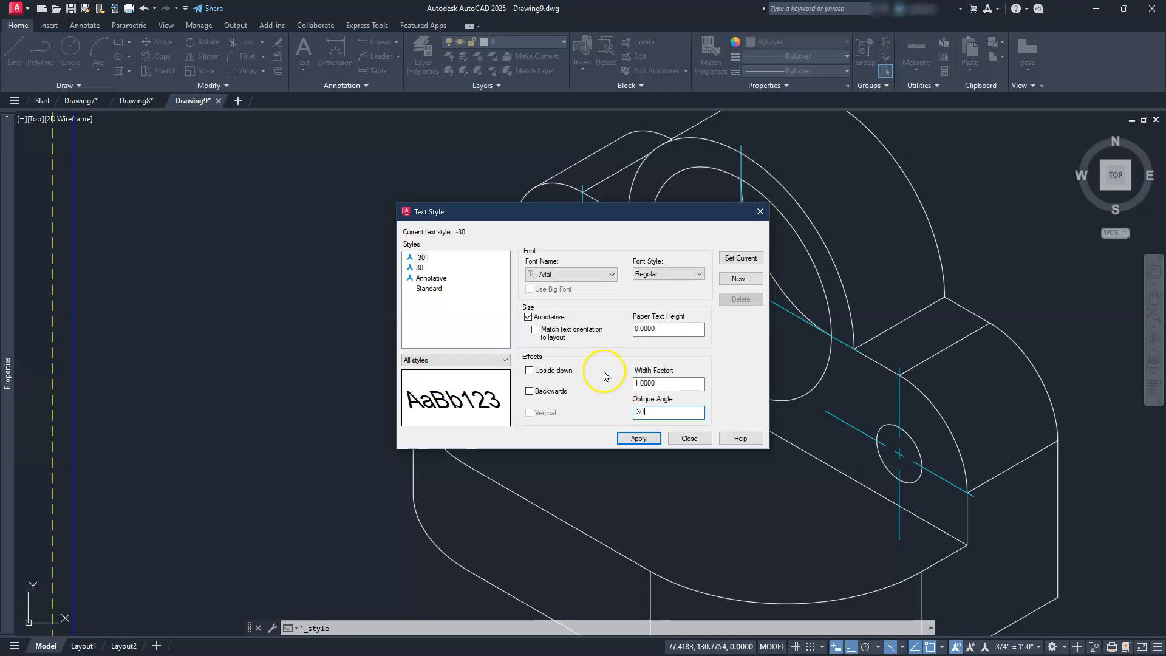
pyautogui.click(419, 267)
pyautogui.click(574, 361)
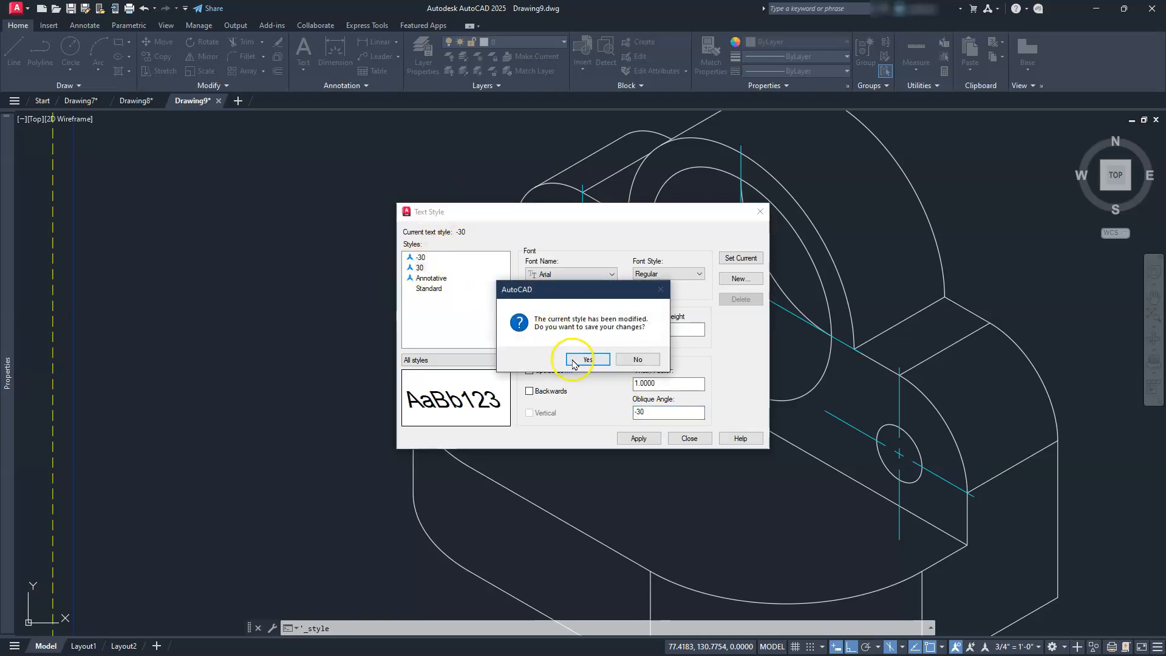
pyautogui.click(574, 361)
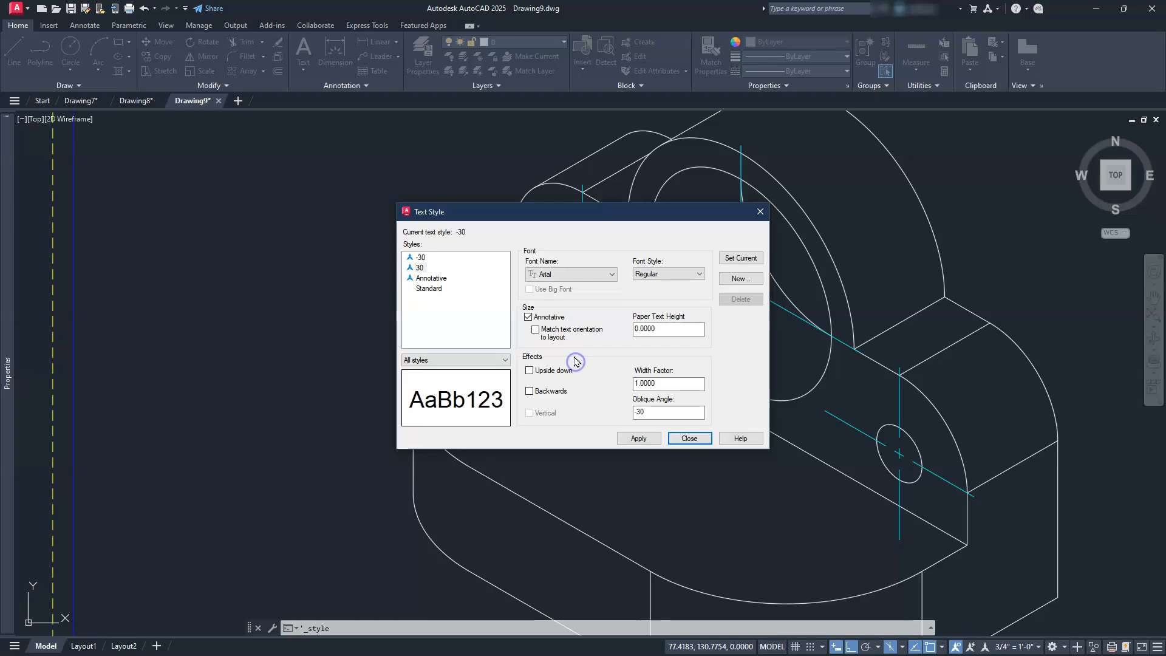
# - Set the oblique angle of the 30 text style to 30 and save the change
pyautogui.click(419, 268)
pyautogui.doubleClick(637, 412)
pyautogui.write('30')
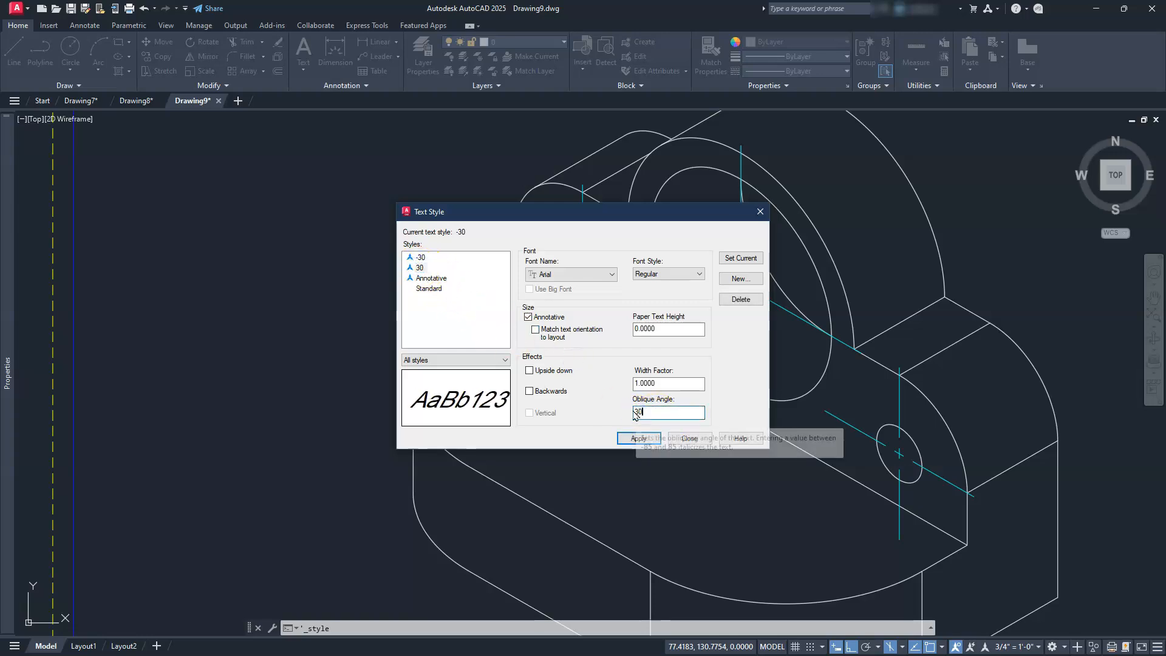
pyautogui.press('Return')
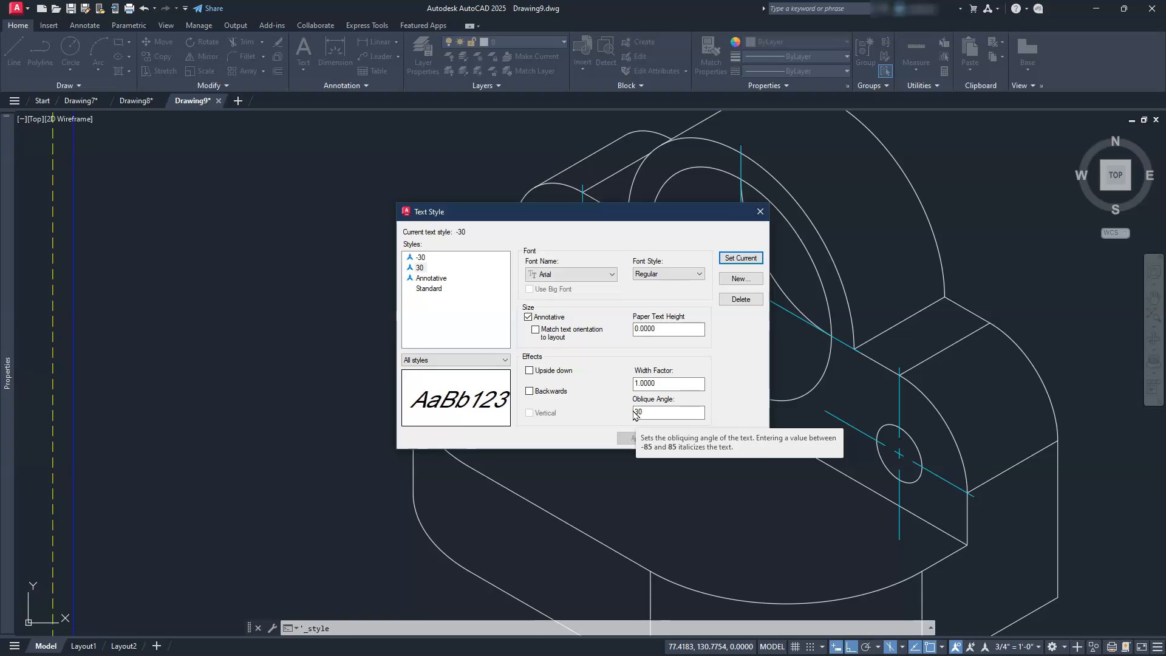
pyautogui.click(418, 258)
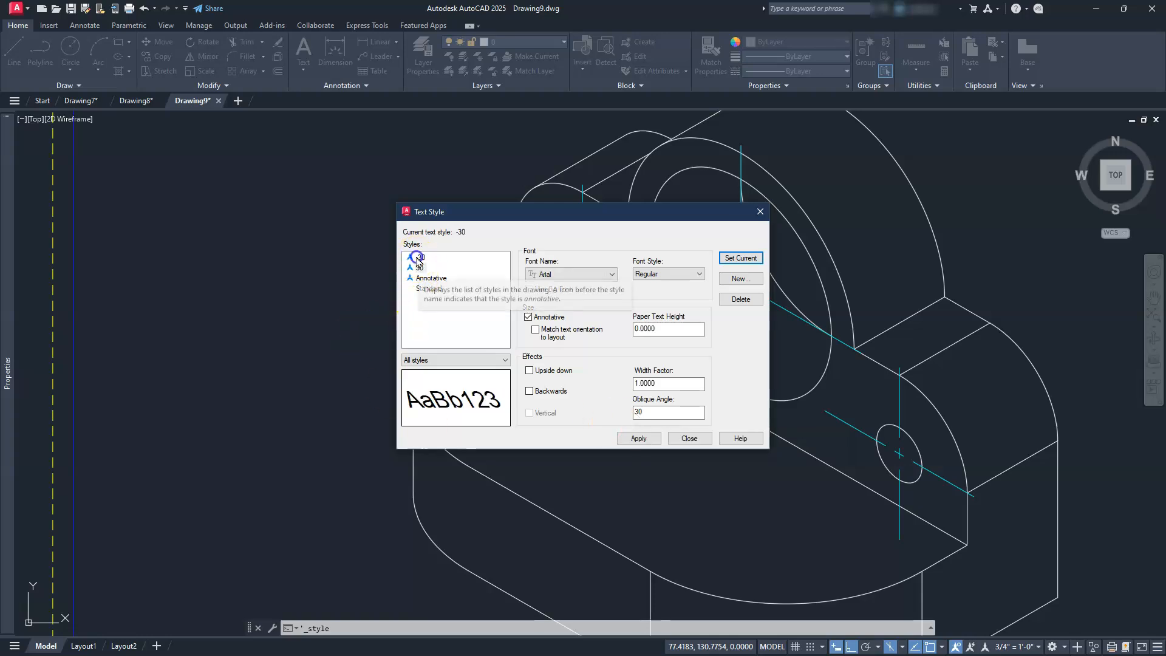
pyautogui.click(574, 356)
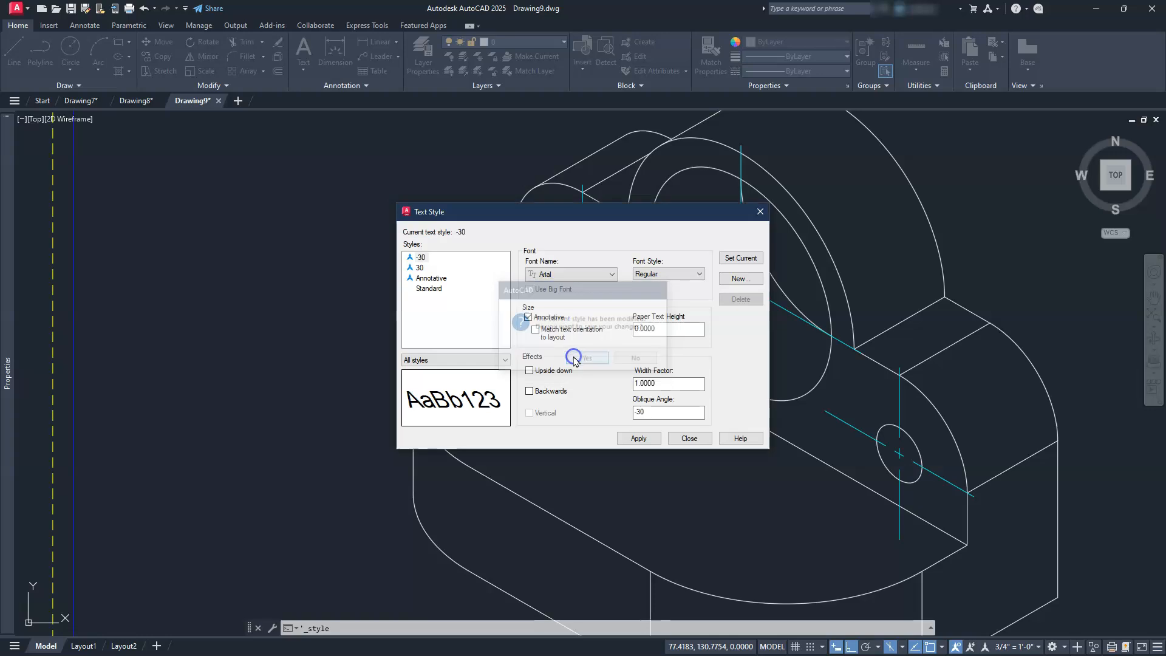
# - Save the -30 text style with its -30 oblique angle again and make the Annotative style current
pyautogui.click(419, 258)
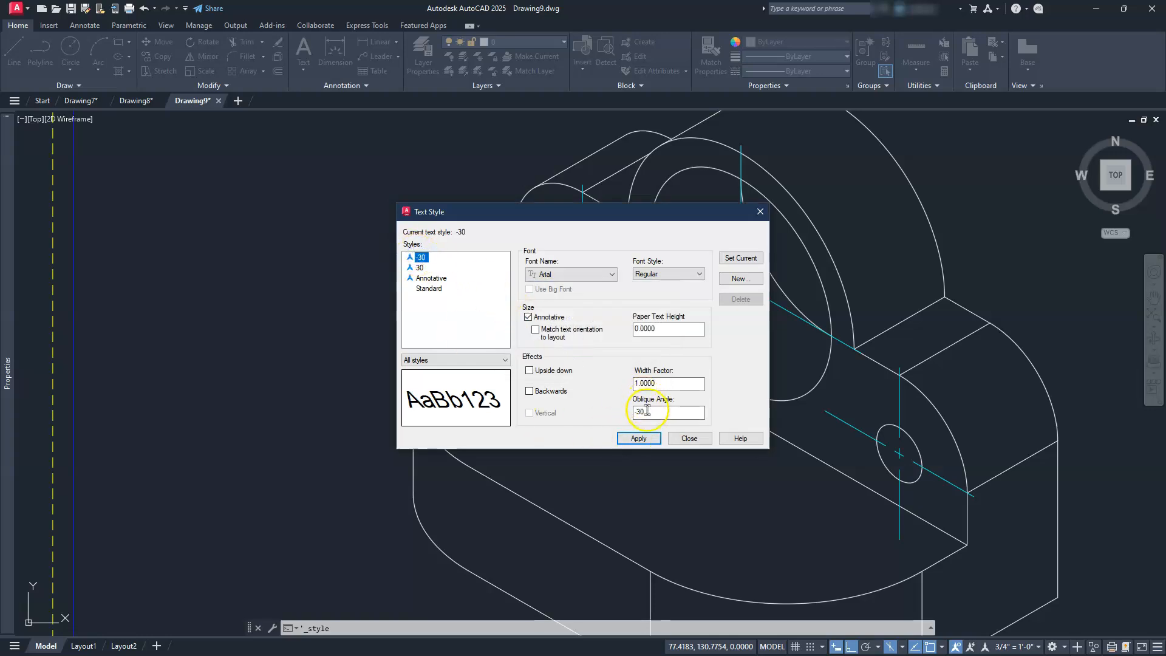
pyautogui.click(419, 267)
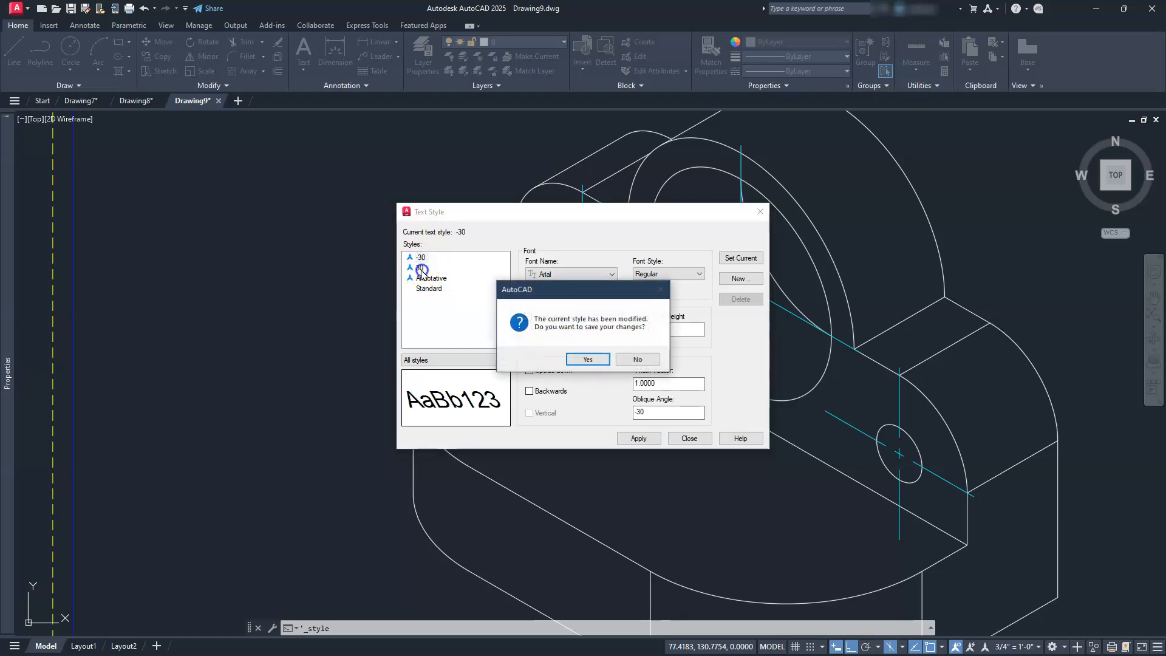
pyautogui.click(578, 359)
pyautogui.click(577, 360)
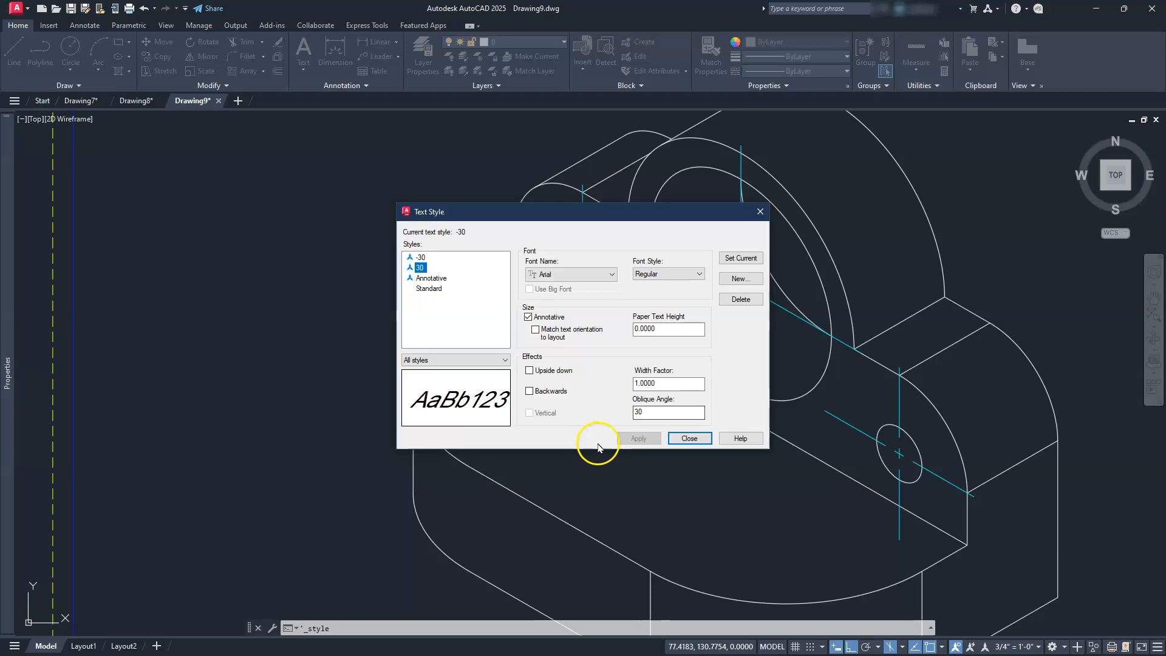
pyautogui.click(432, 279)
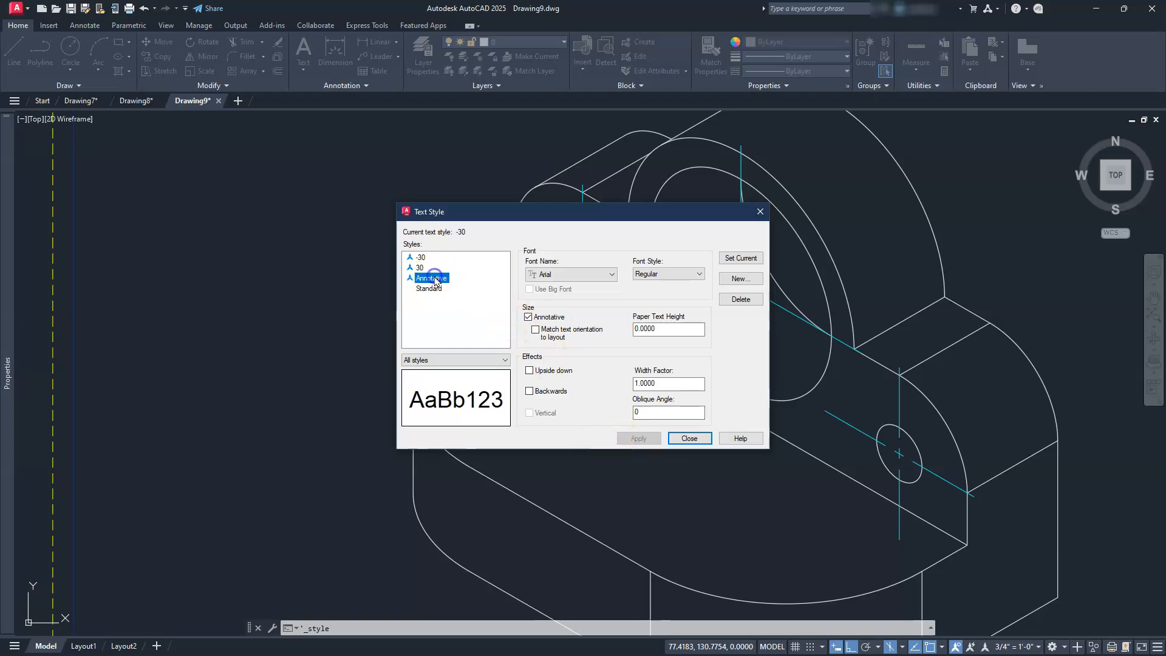
pyautogui.doubleClick(435, 280)
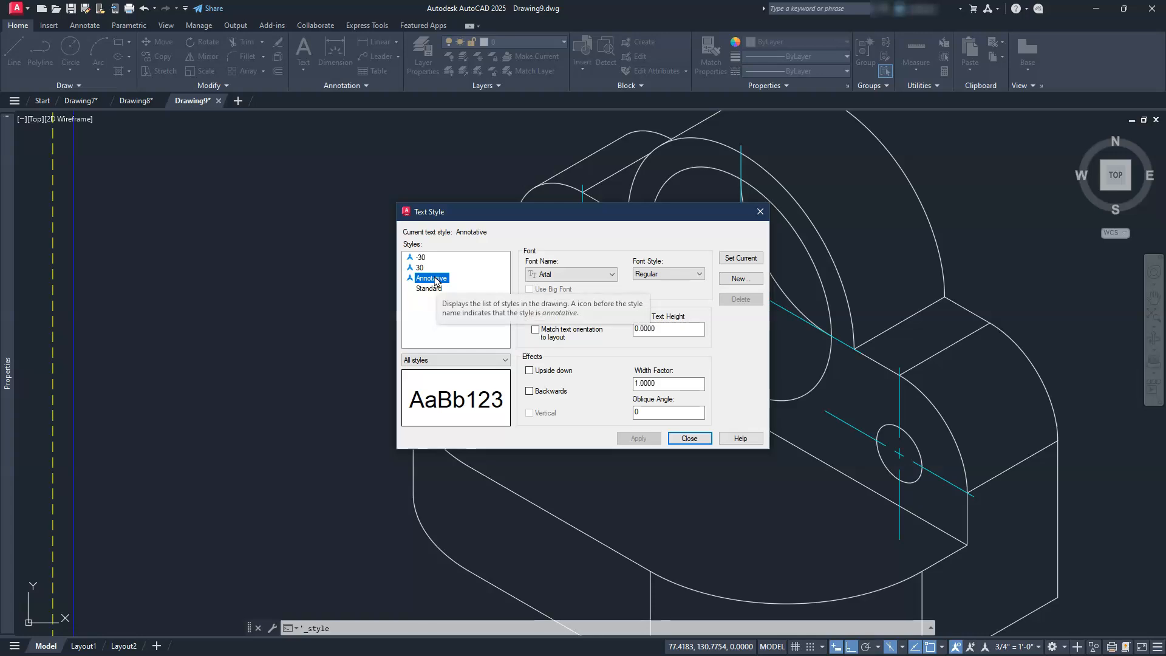
# - Close the text style settings and make Annotative the current dimension style
pyautogui.click(686, 442)
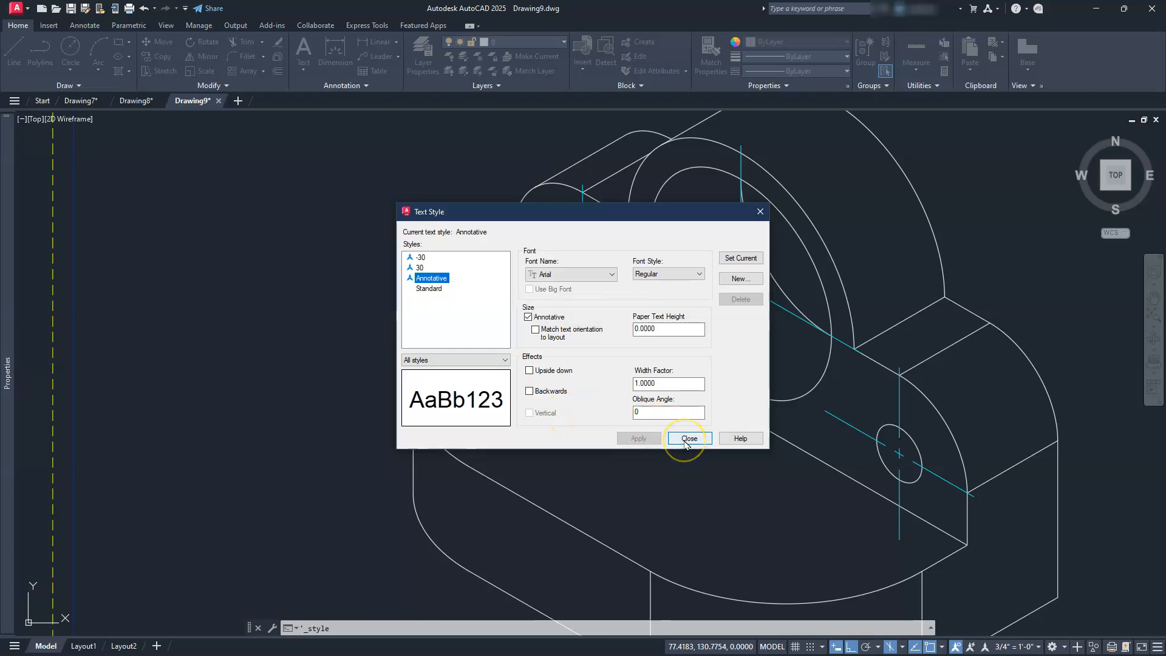
pyautogui.click(685, 441)
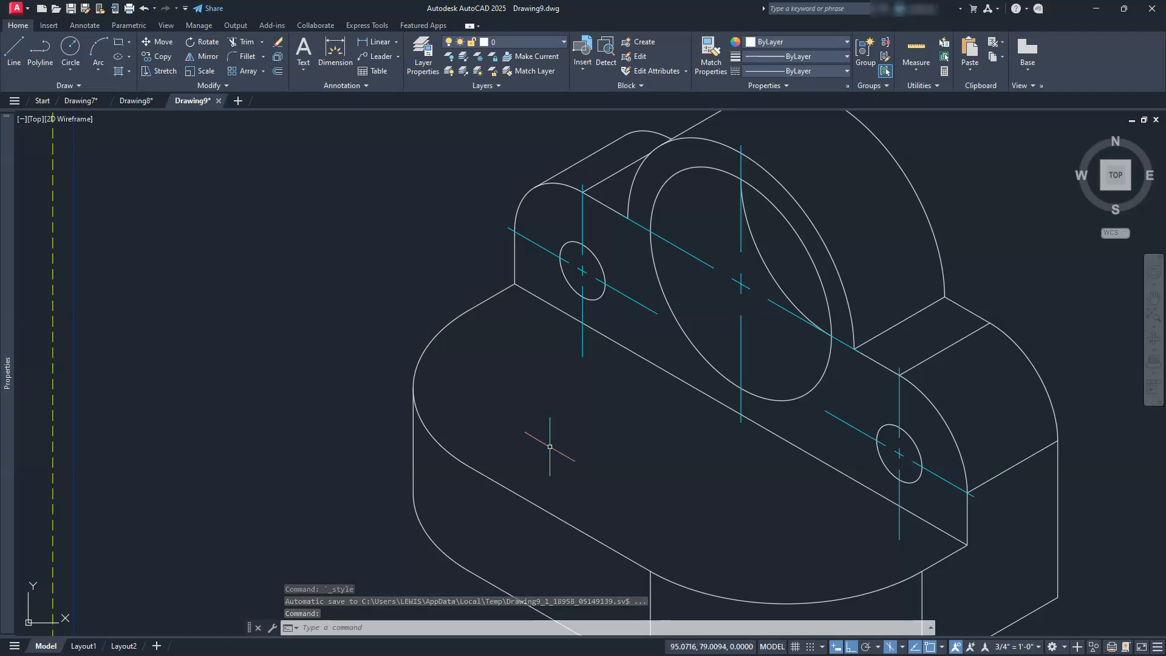
pyautogui.scroll(-3, 664, 381)
pyautogui.moveTo(760, 539); pyautogui.dragTo(756, 467, button='middle')
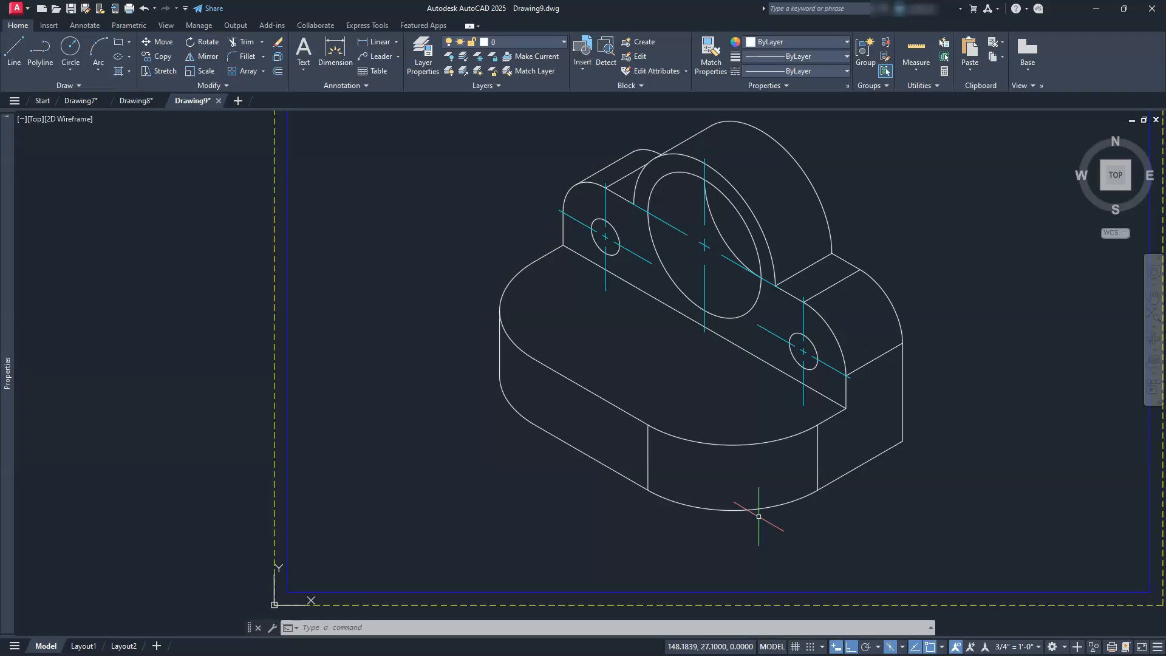
pyautogui.click(368, 86)
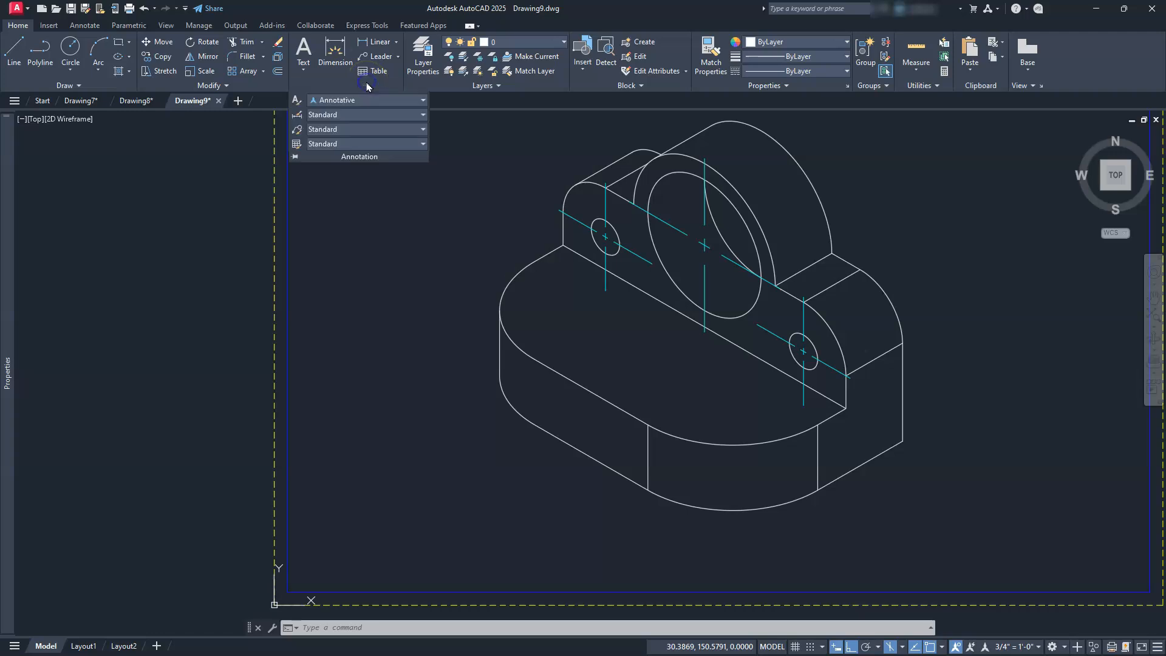
pyautogui.click(299, 119)
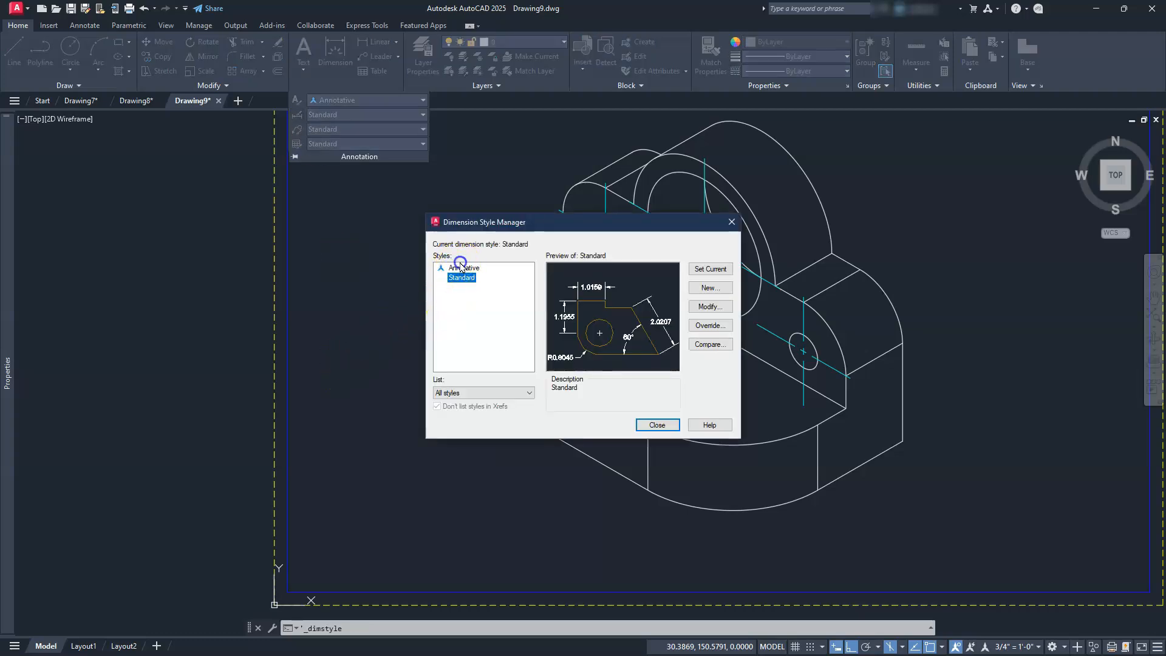
pyautogui.doubleClick(461, 269)
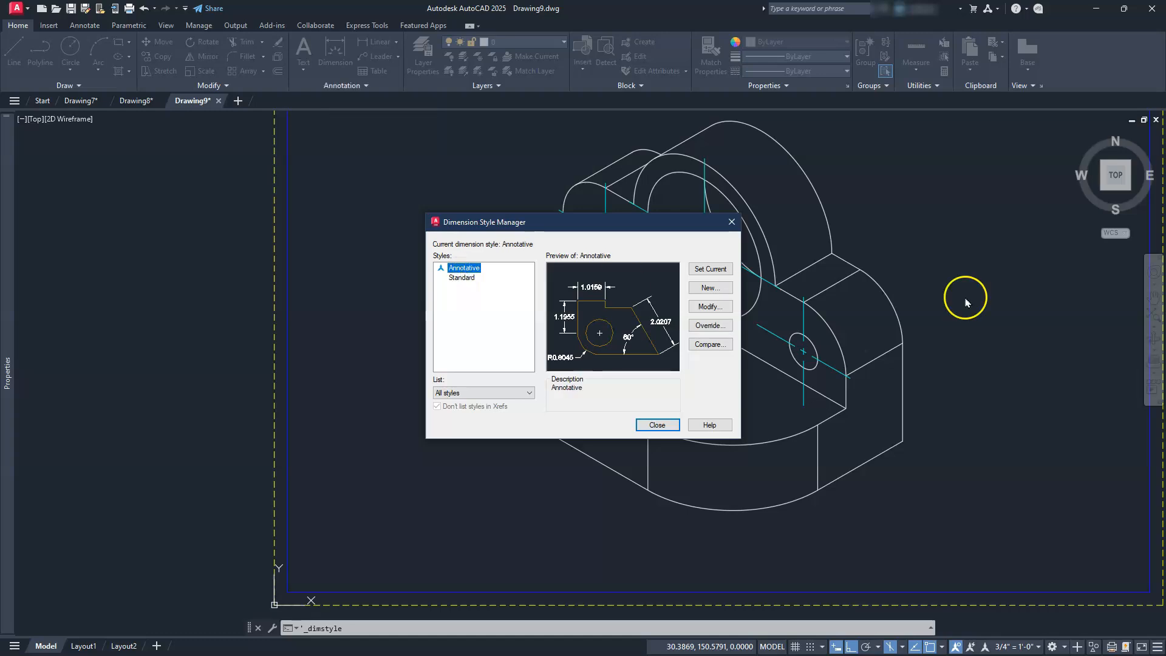
# - Modify the Annotative dimension style to suppress trailing zeros in linear dimensions
pyautogui.click(716, 307)
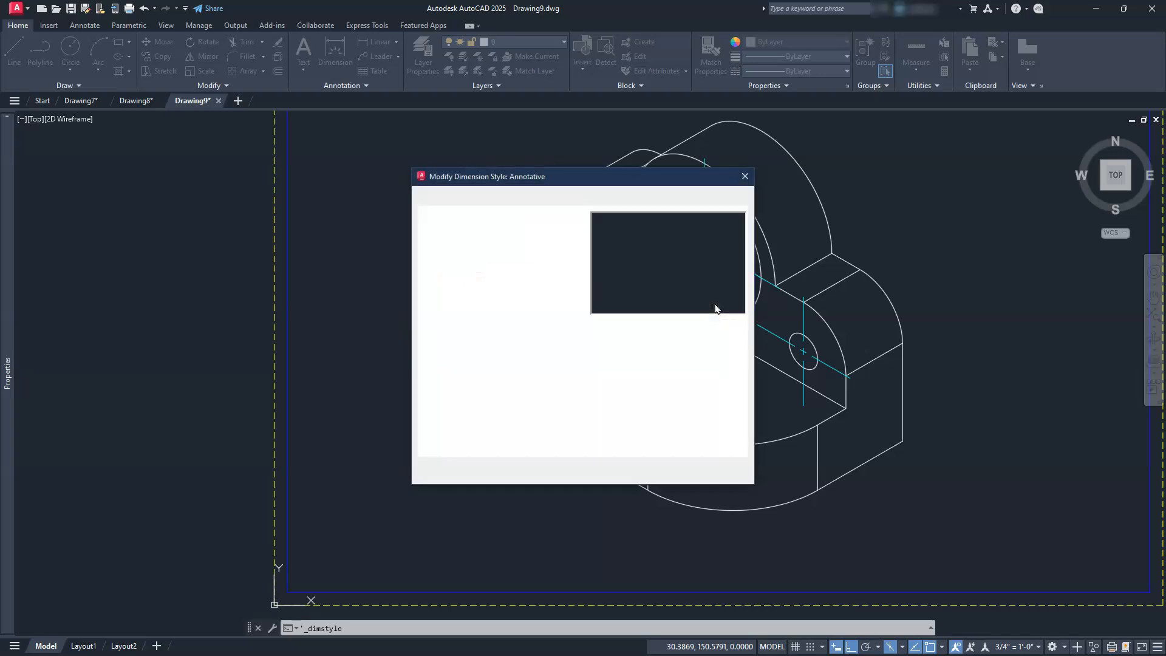
pyautogui.click(690, 258)
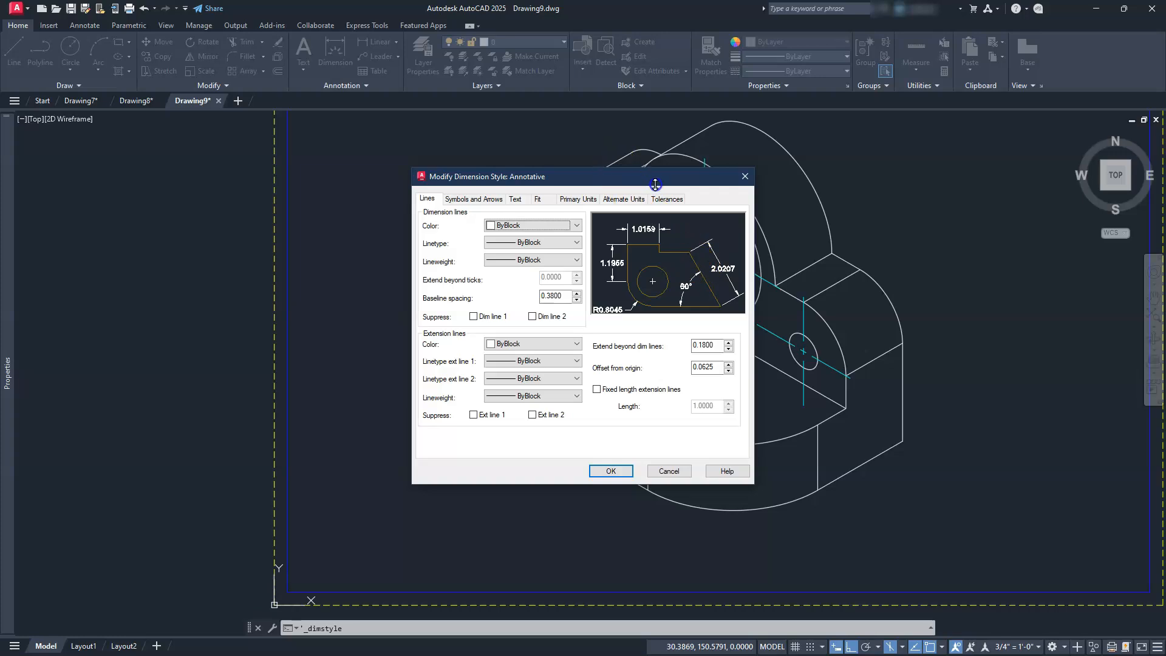
pyautogui.click(577, 200)
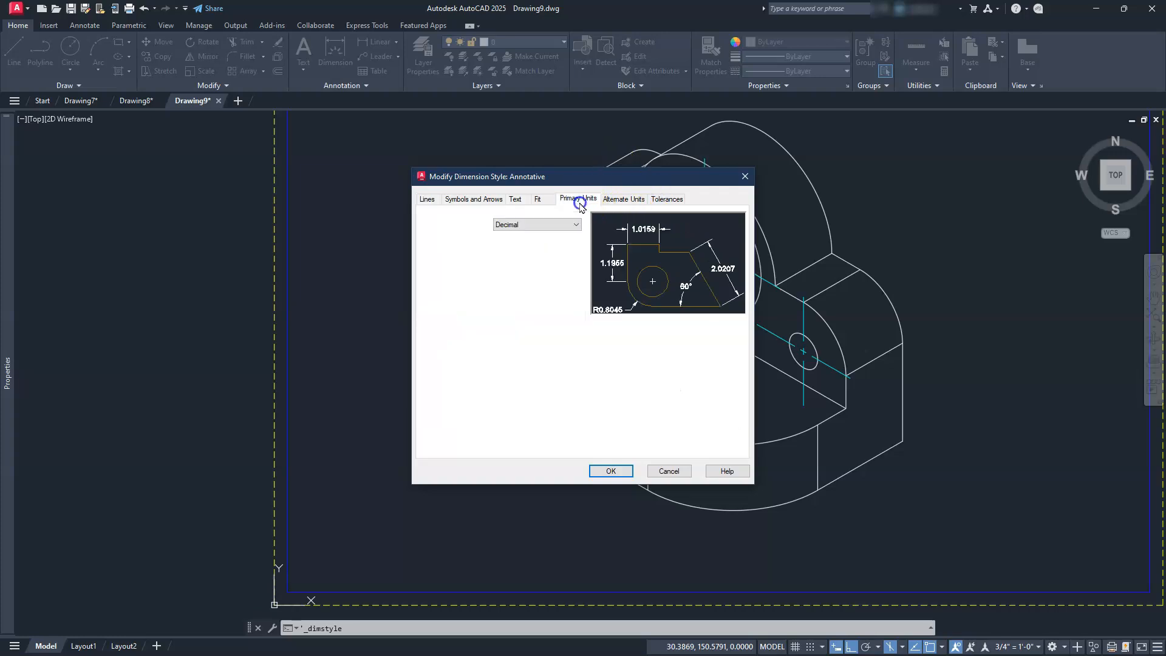
pyautogui.click(526, 392)
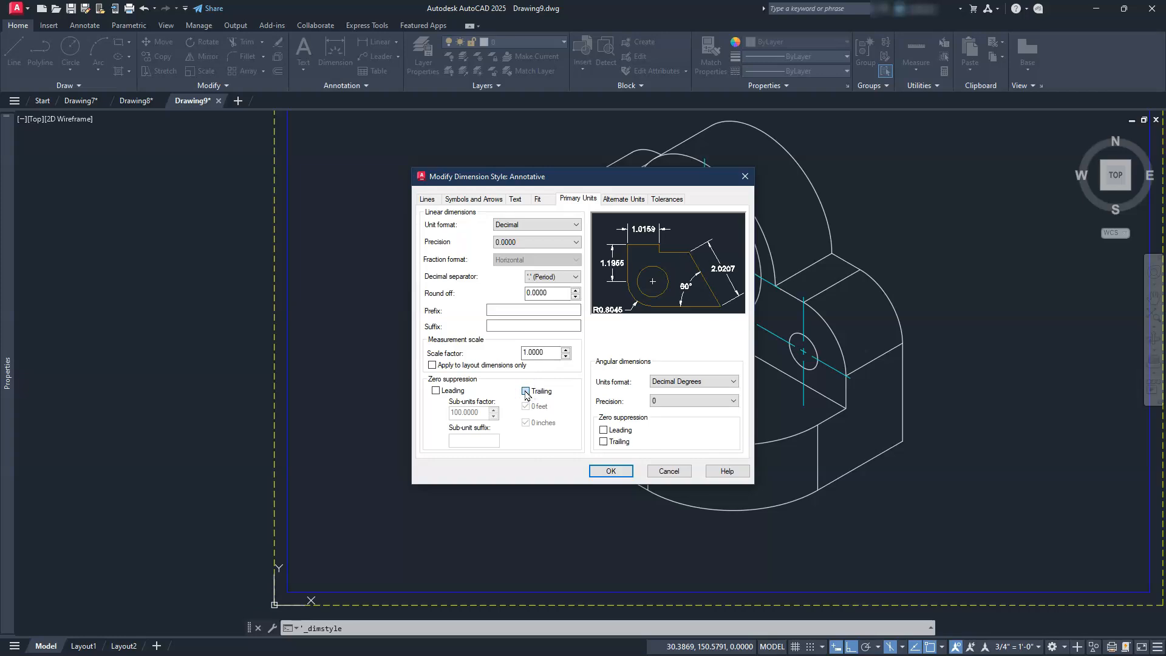
# - Set the text style used by the Annotative dimension style to Annotative
pyautogui.click(539, 199)
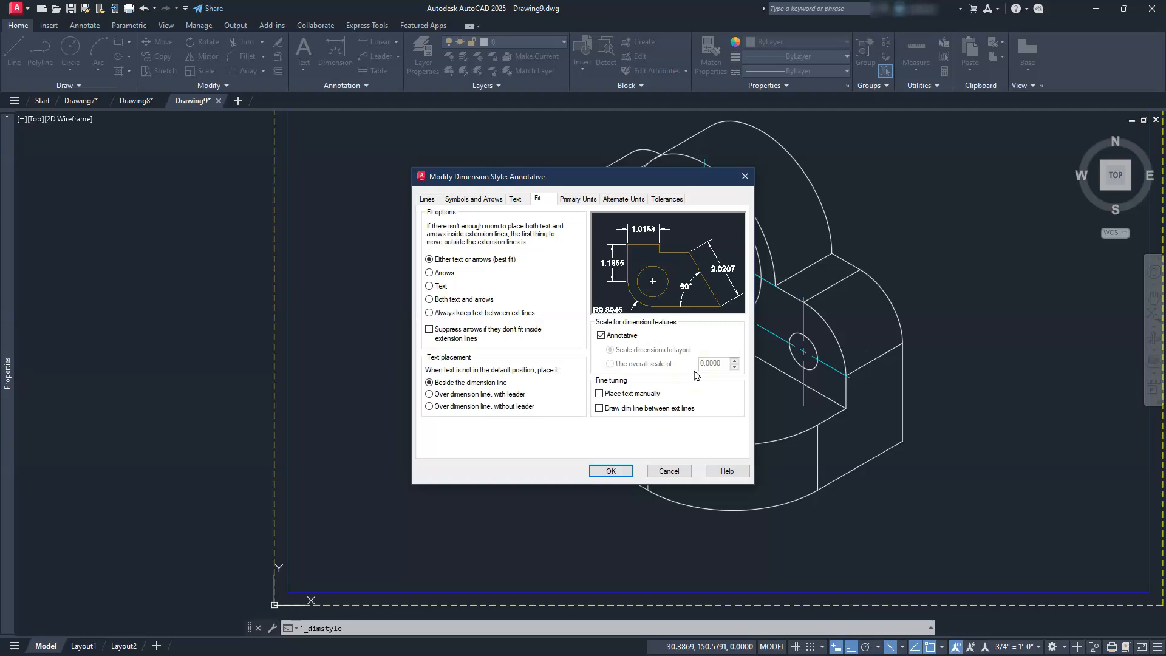
pyautogui.click(513, 201)
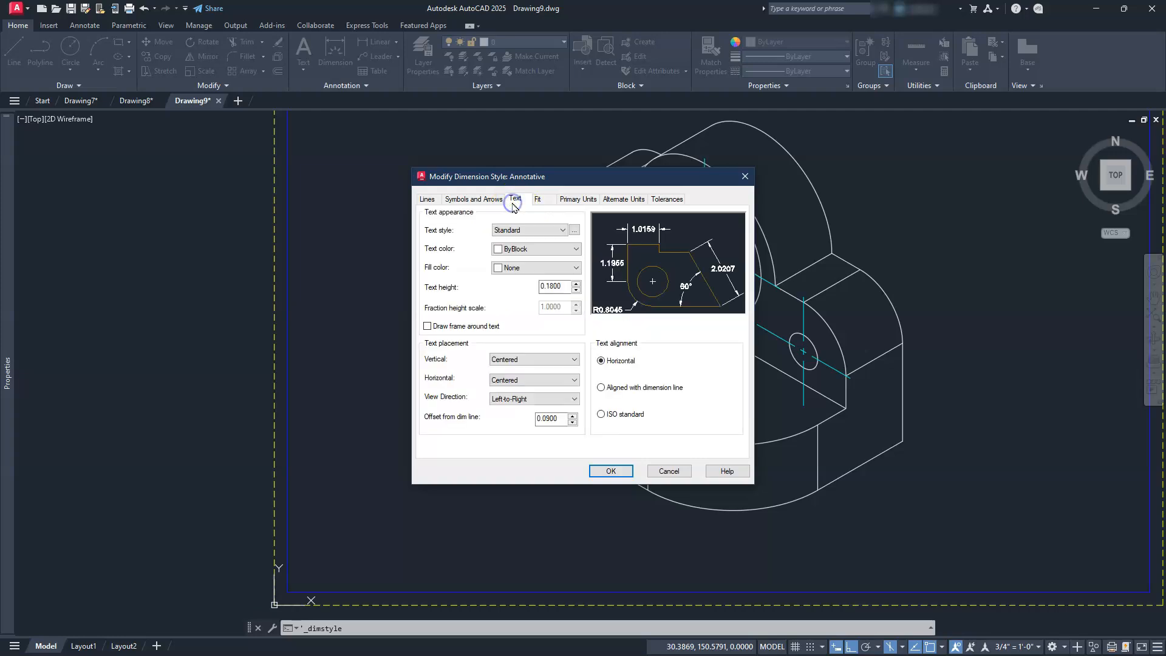
pyautogui.click(515, 230)
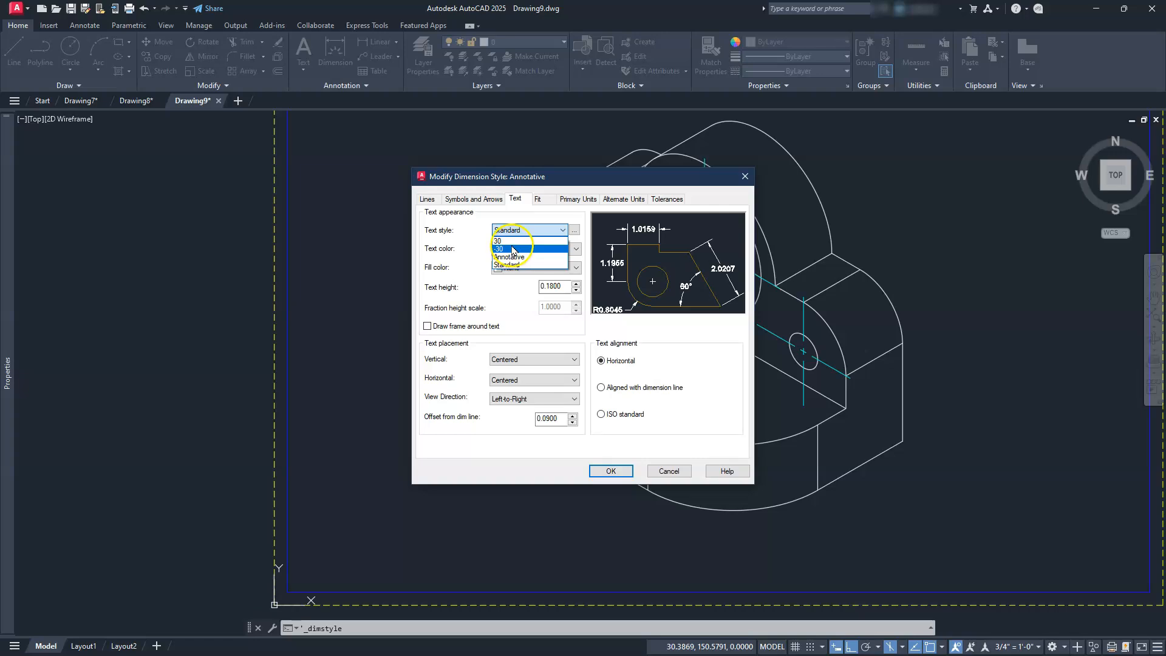
pyautogui.click(512, 231)
pyautogui.click(511, 231)
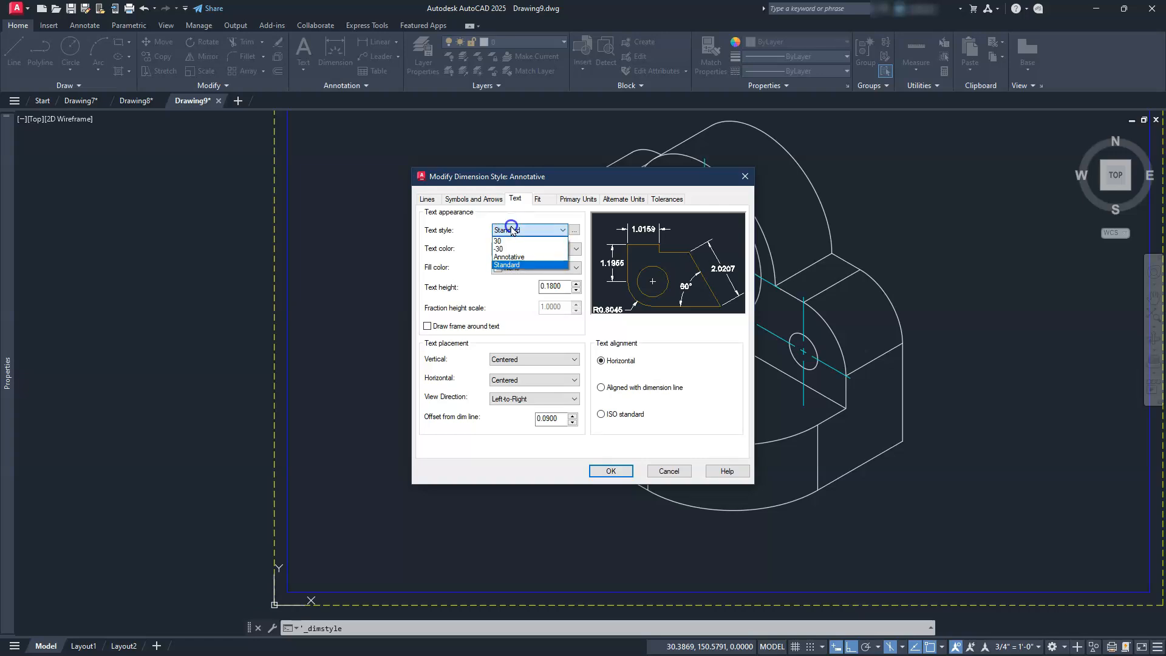
pyautogui.click(512, 258)
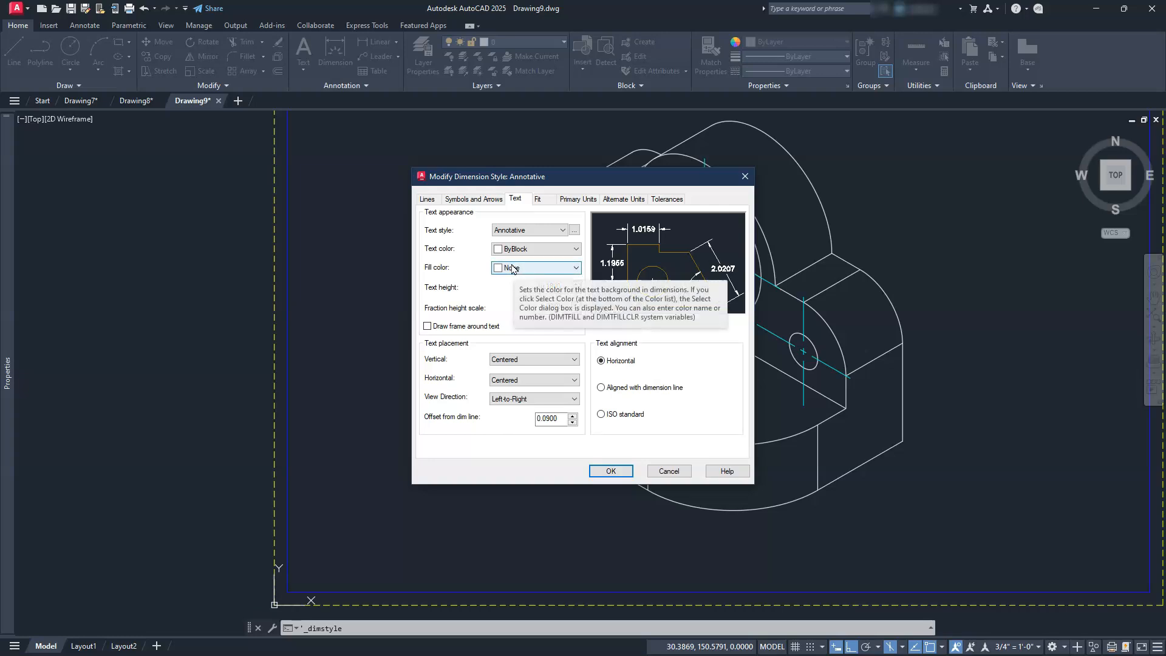
# - Set the center marks of the Annotative dimension style to None and save the modified style
pyautogui.click(482, 204)
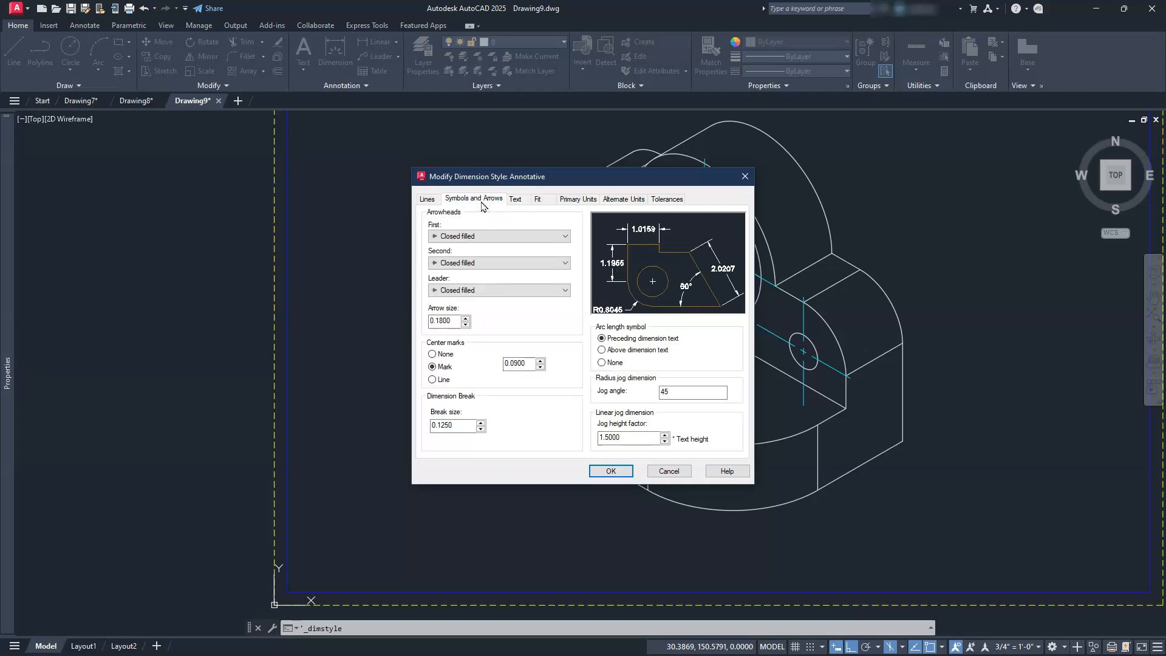
pyautogui.click(432, 355)
pyautogui.click(432, 355)
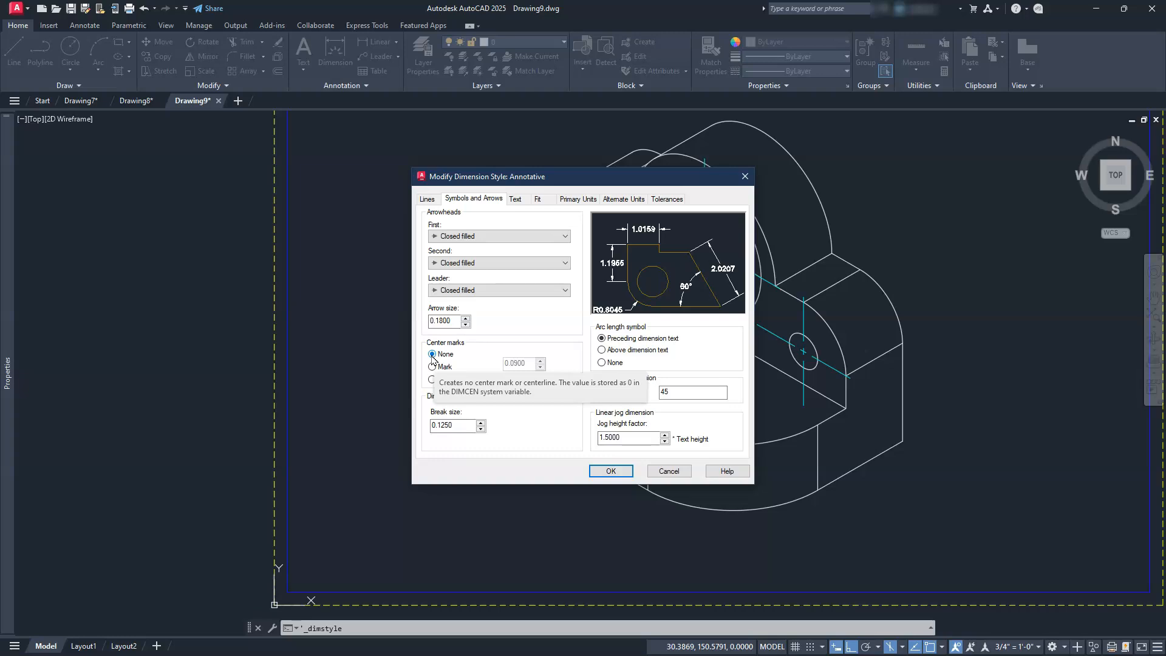
pyautogui.click(426, 199)
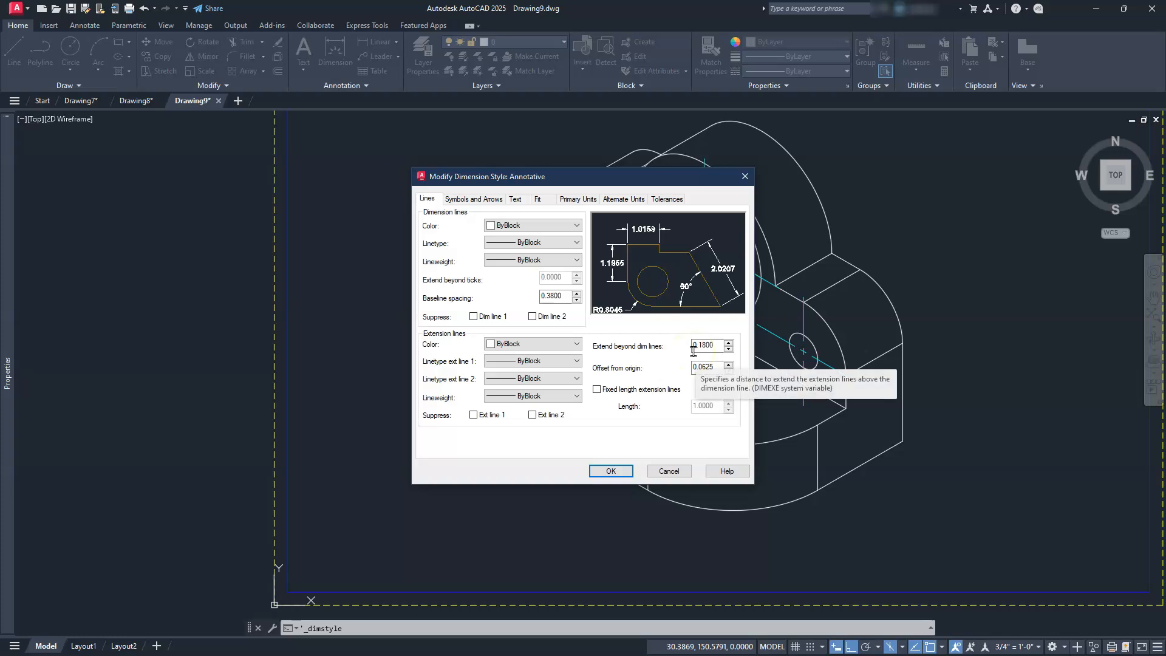
pyautogui.click(615, 471)
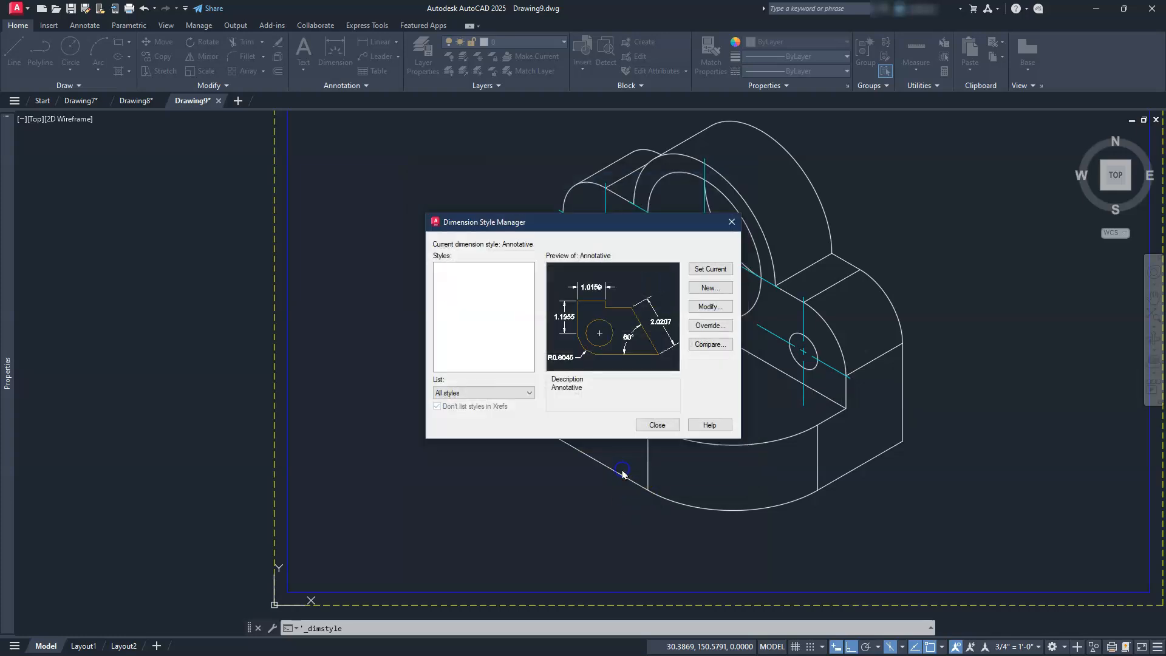
pyautogui.click(651, 425)
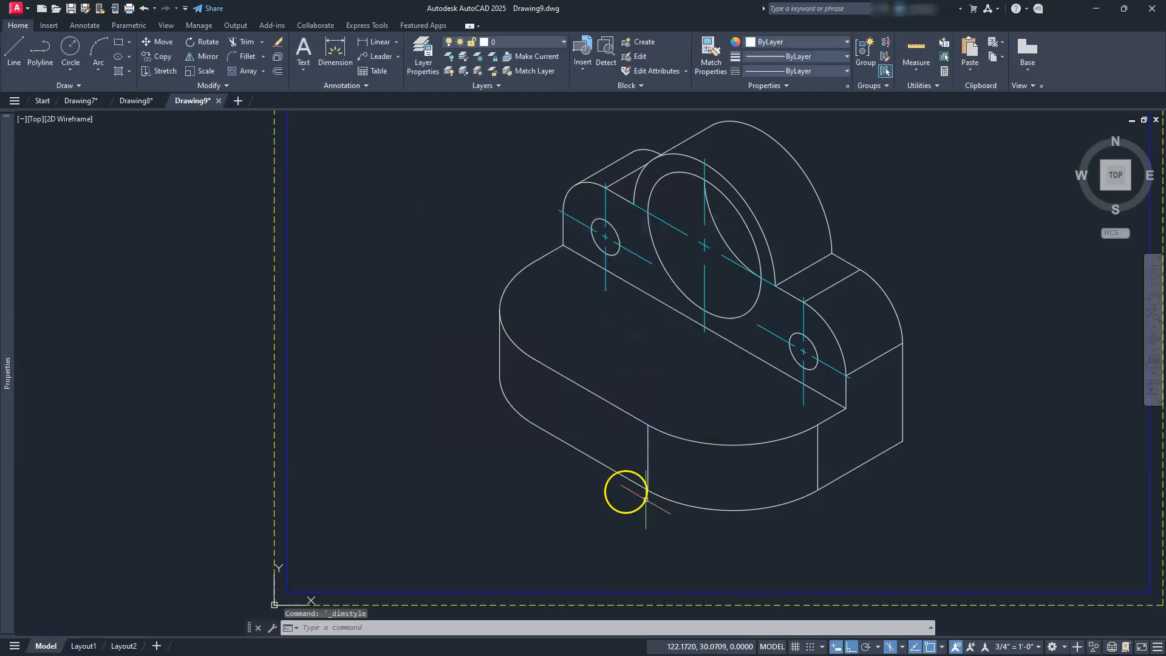
# - Assign new dimensions to the dim layer
pyautogui.click(81, 27)
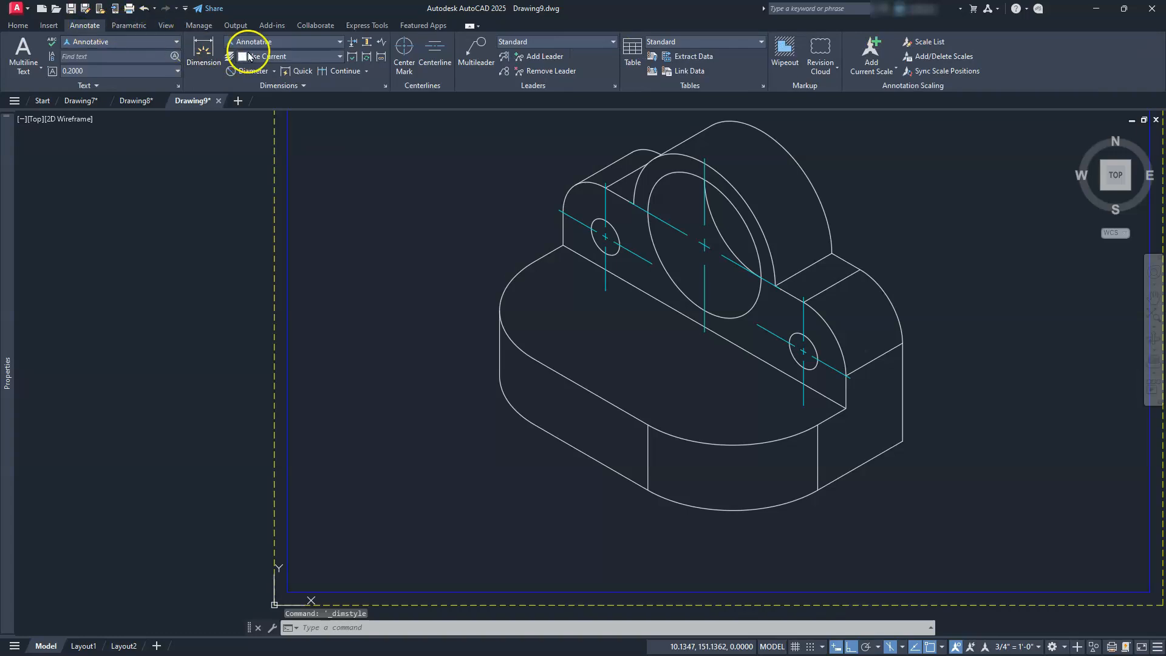
pyautogui.click(279, 60)
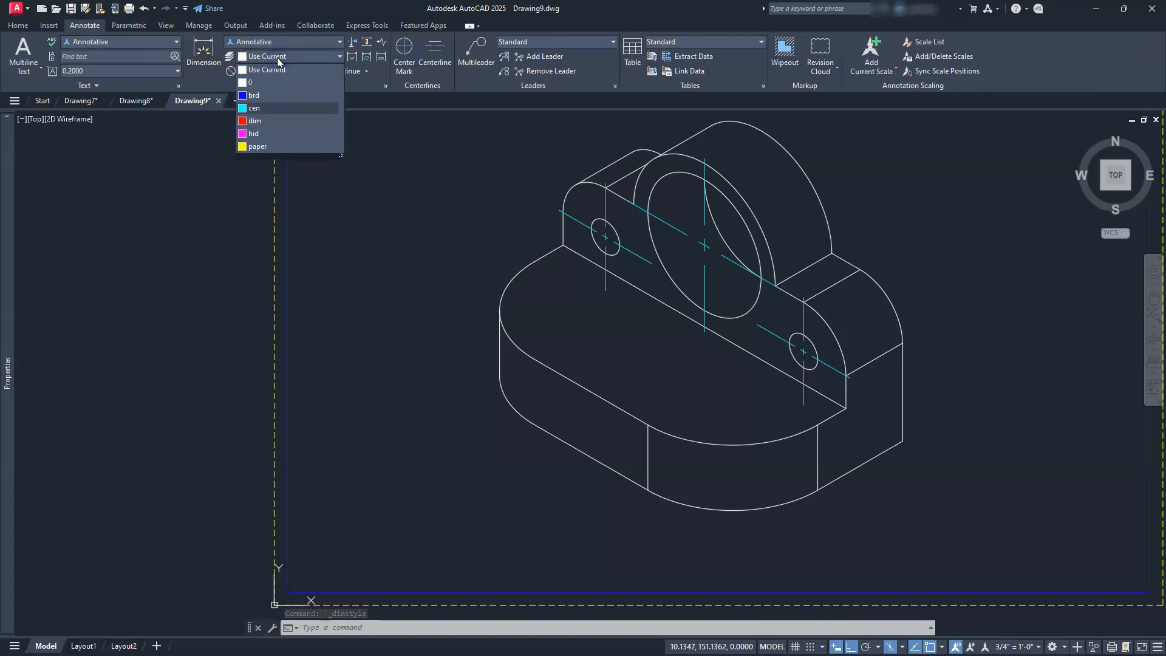
pyautogui.click(270, 122)
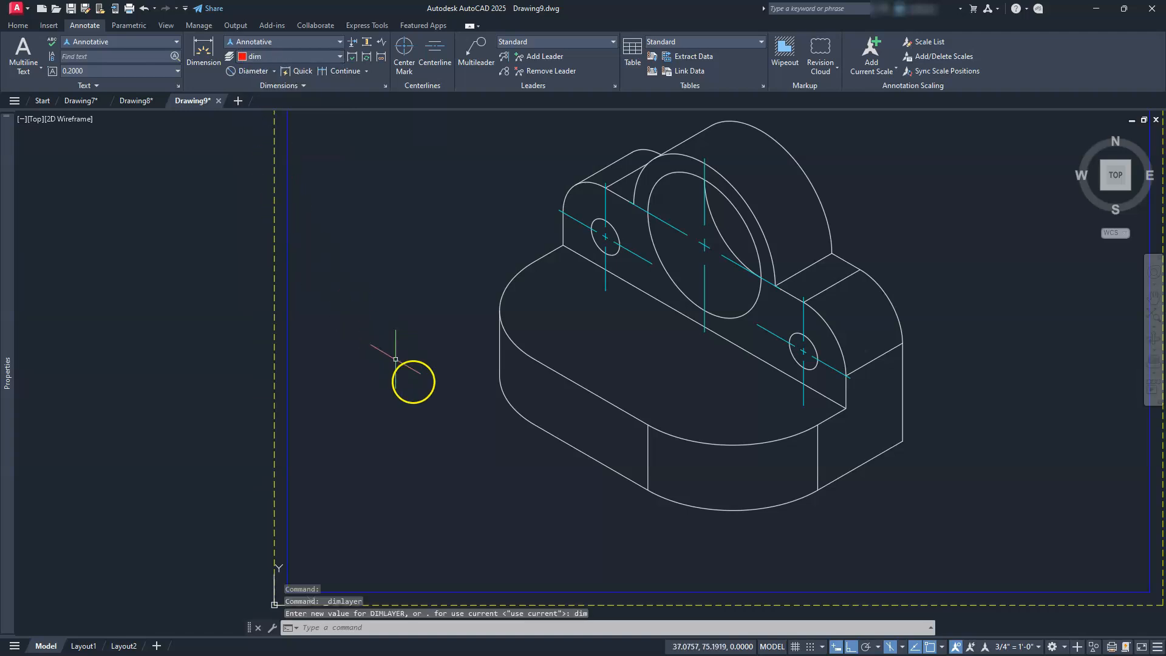
pyautogui.moveTo(646, 541)
pyautogui.mouseDown(button='middle')
pyautogui.moveTo(645, 514)
pyautogui.moveTo(699, 489)
pyautogui.mouseUp(button='middle')
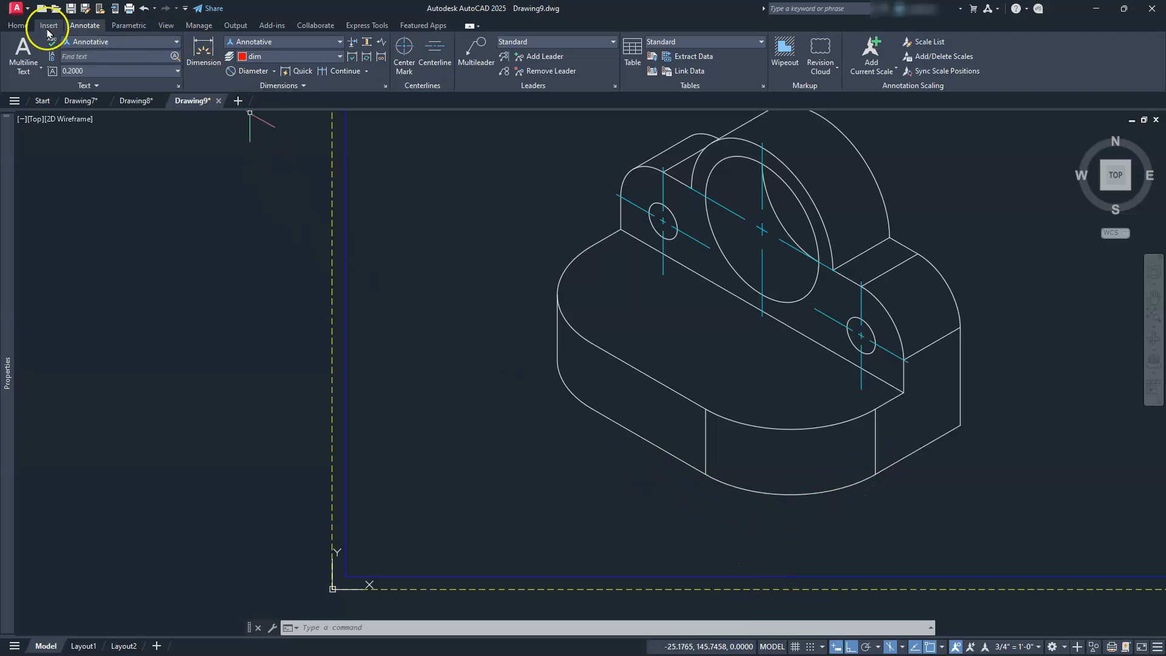
# - Draw a line on the left isoplane from the lower end of the front arc's left vertical edge, continuing the base edge past the arc
pyautogui.click(9, 26)
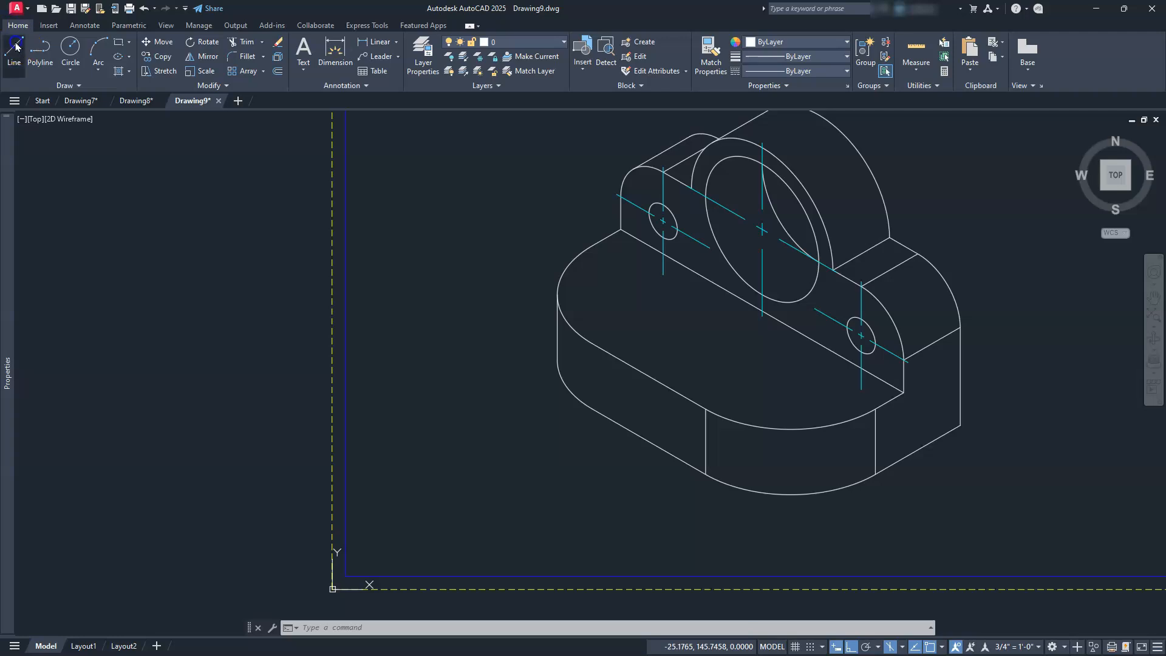
pyautogui.click(15, 47)
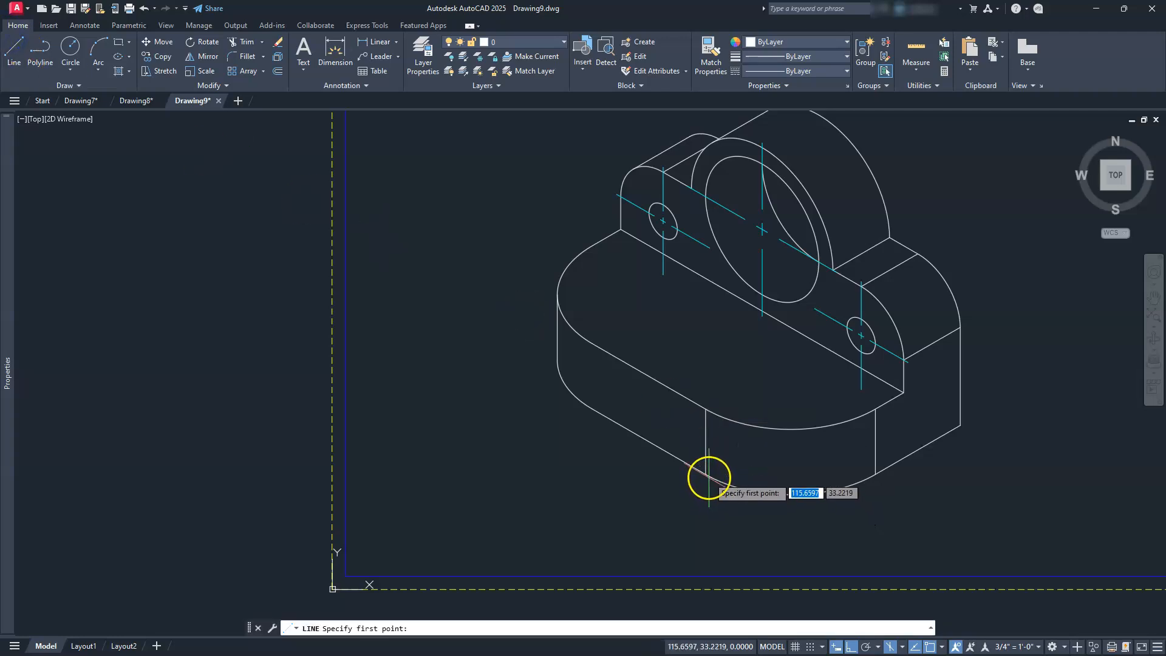
pyautogui.click(707, 475)
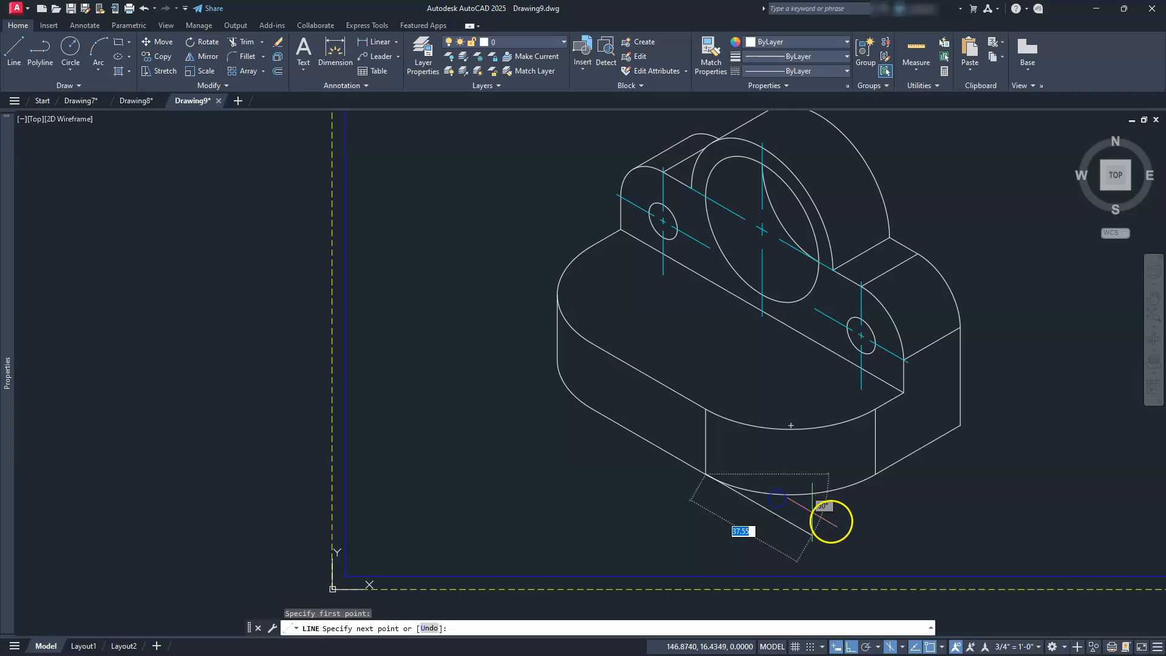
pyautogui.click(842, 526)
pyautogui.press('Escape')
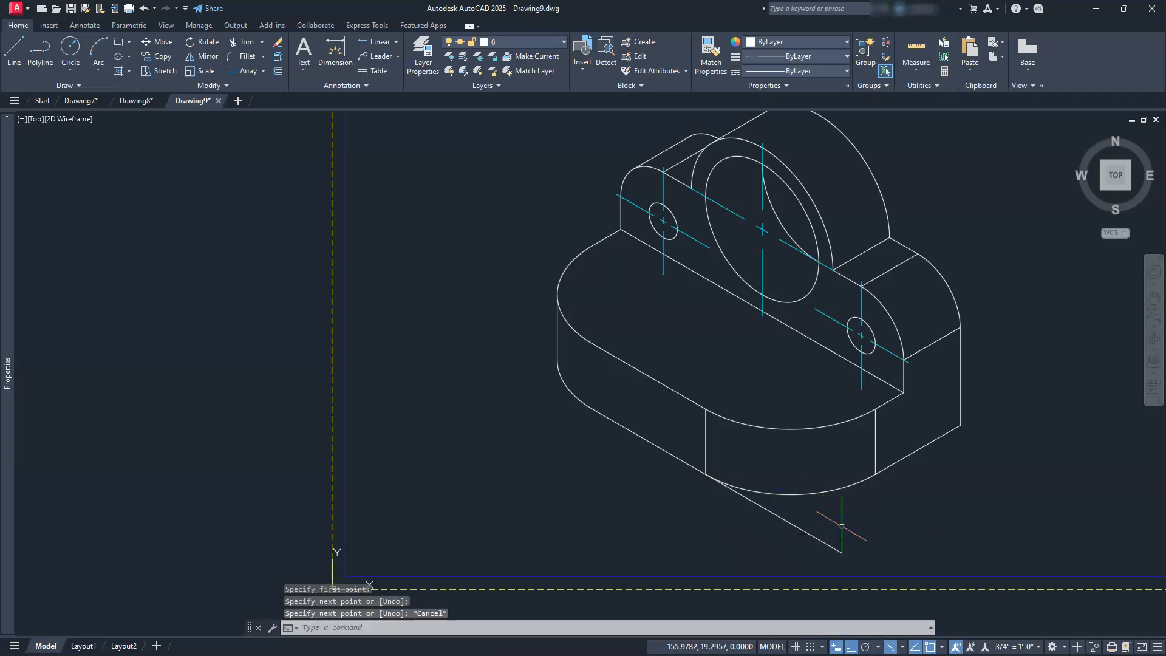
# - Switch to the right isoplane and draw a line from the lower end of the front arc's right vertical edge, crossing the first extension line
pyautogui.click(902, 647)
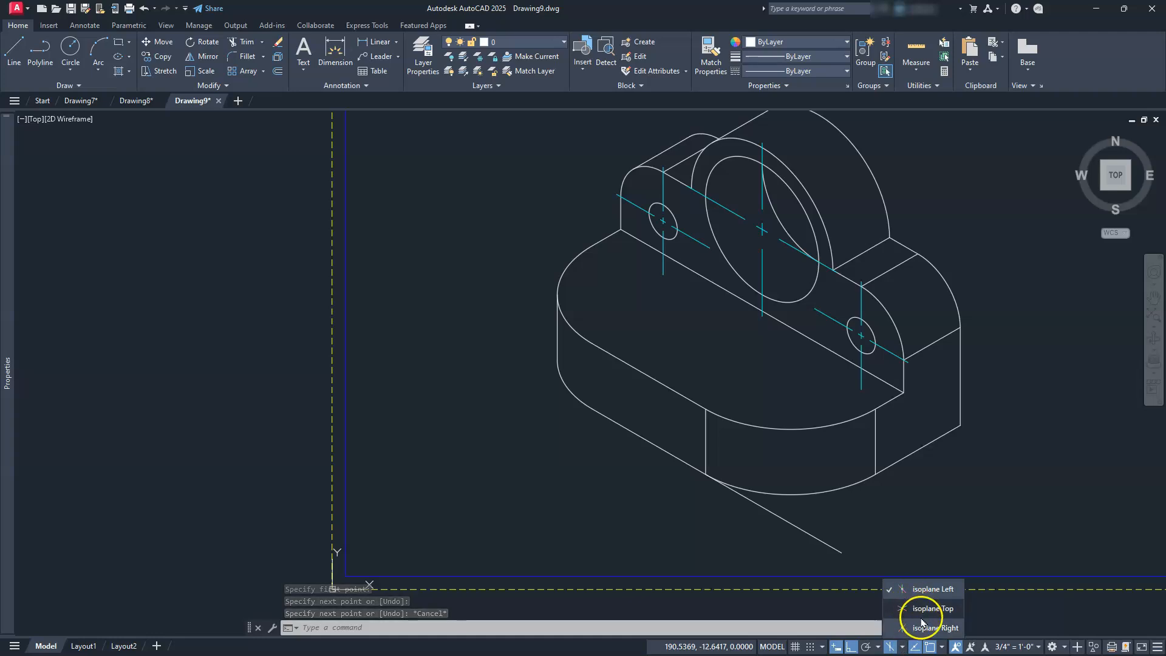
pyautogui.click(922, 626)
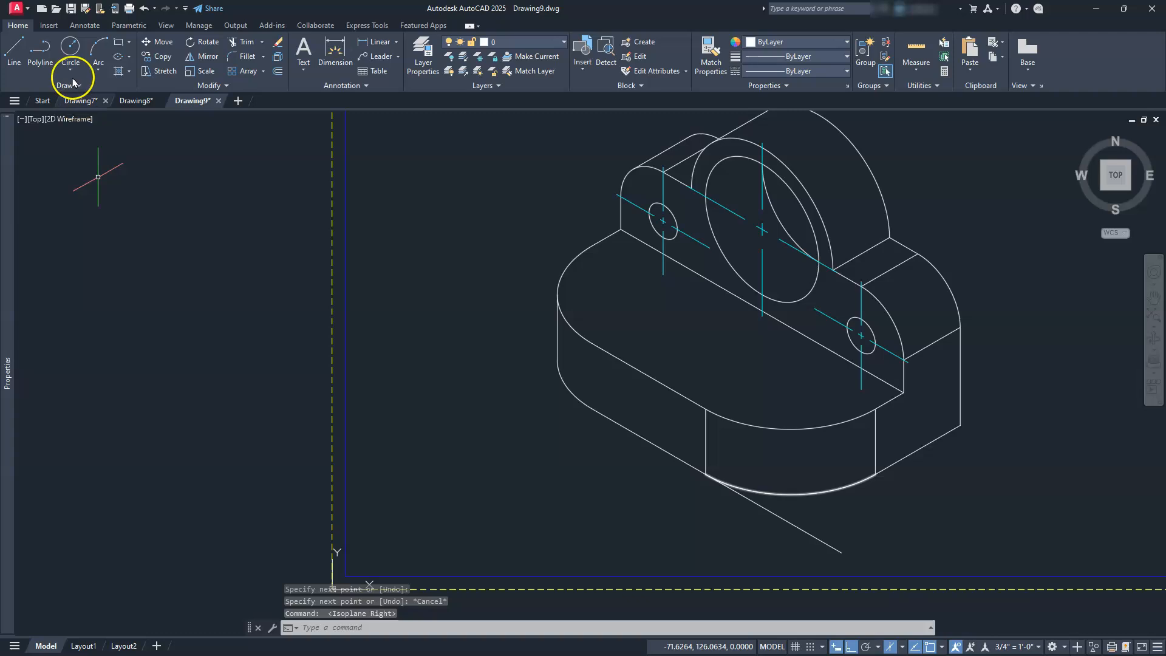
pyautogui.click(14, 49)
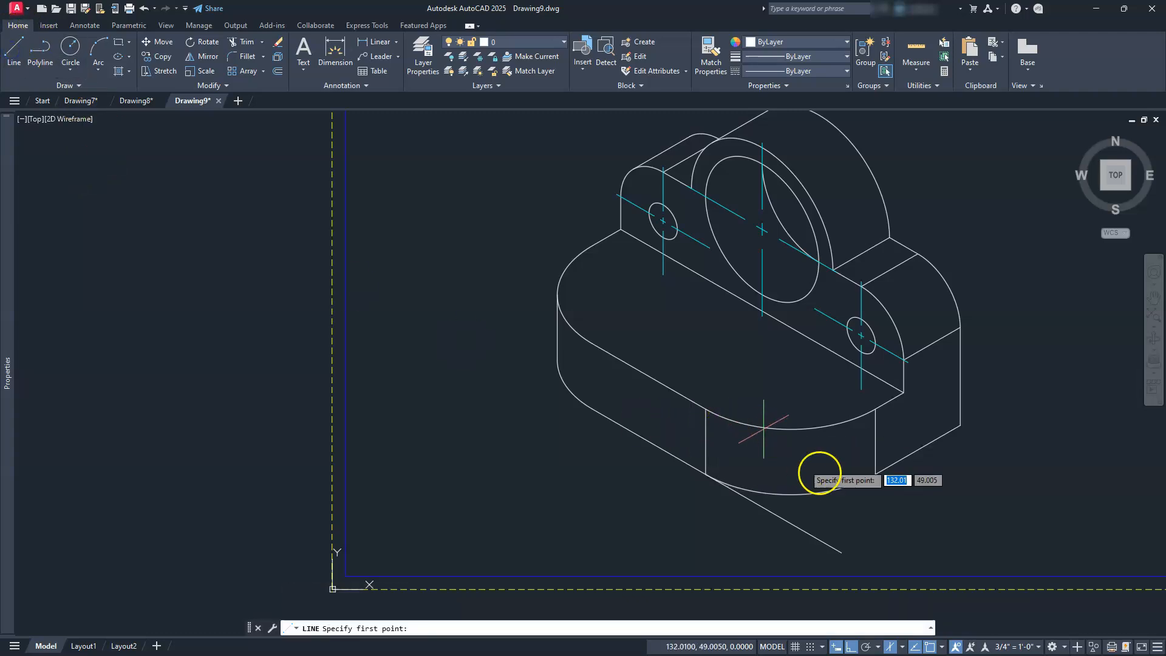
pyautogui.click(875, 475)
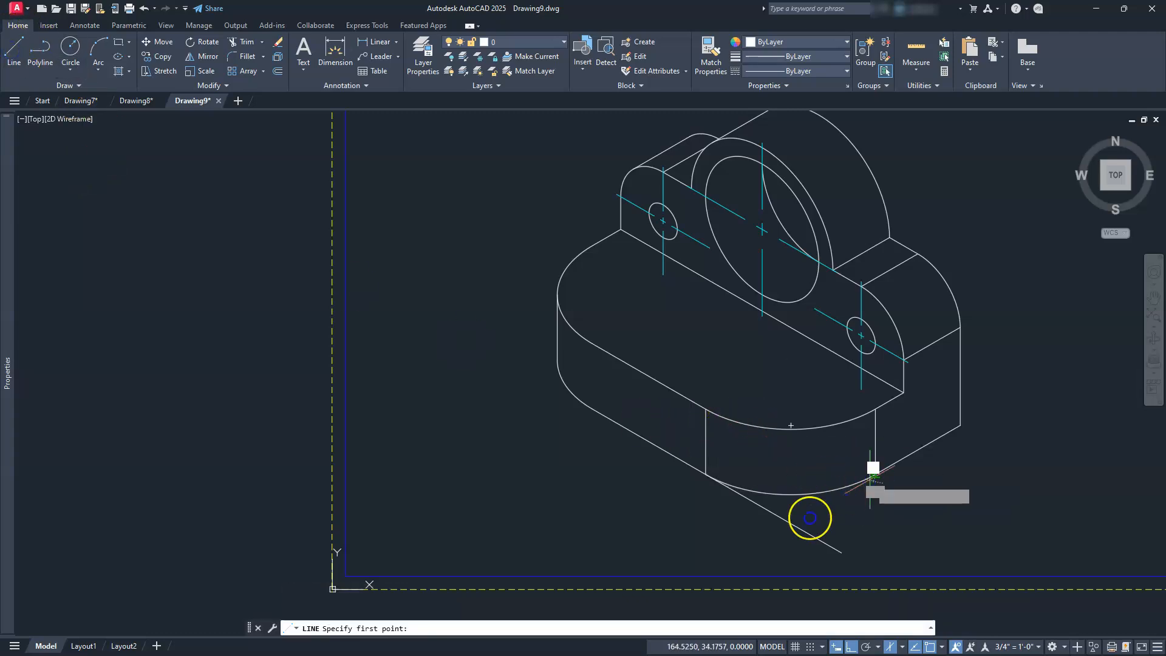
pyautogui.click(764, 537)
pyautogui.press('Escape')
pyautogui.press('Escape')
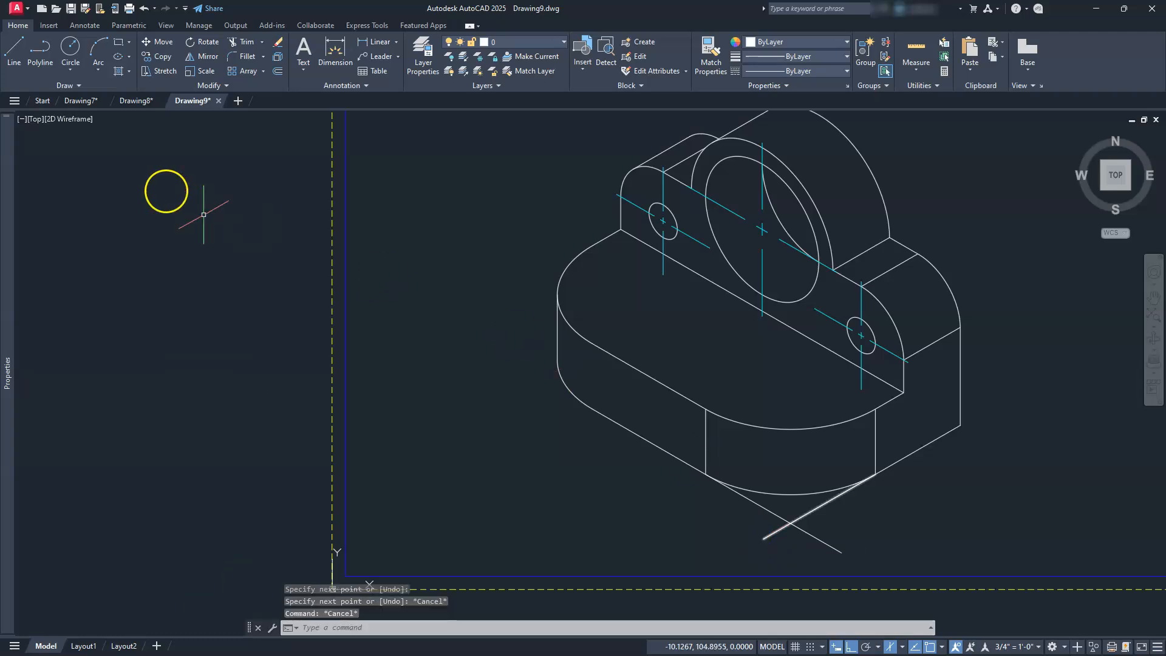
# - Trim the overhanging ends of the two extension lines where they cross in front of the base's front arc
pyautogui.click(239, 45)
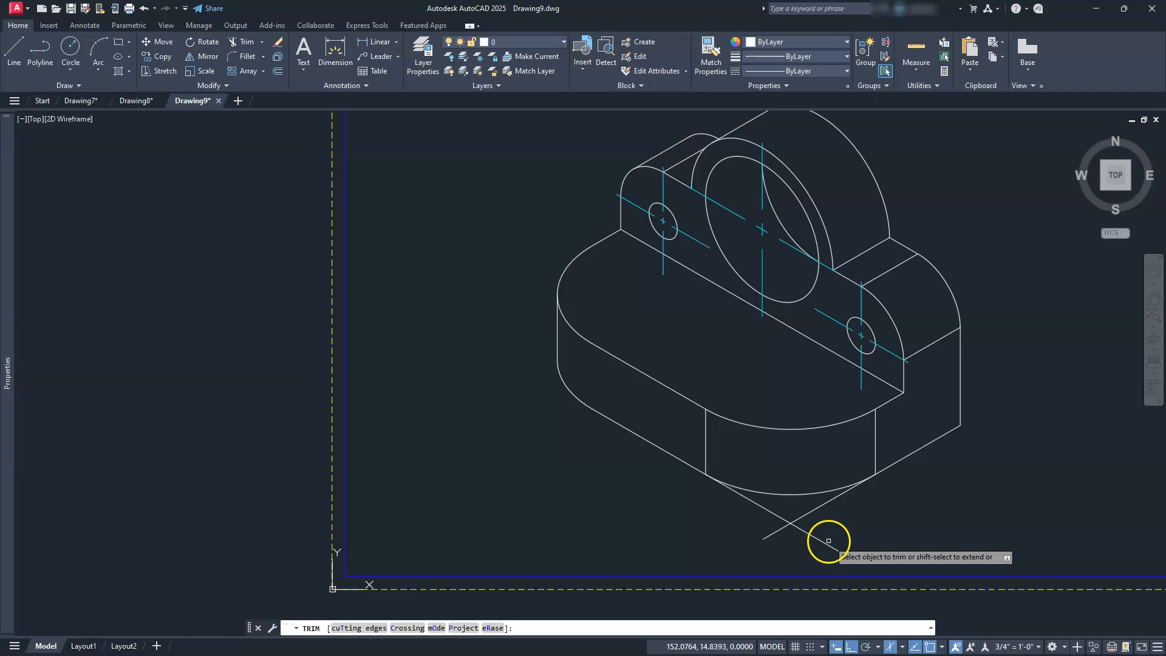
pyautogui.click(822, 542)
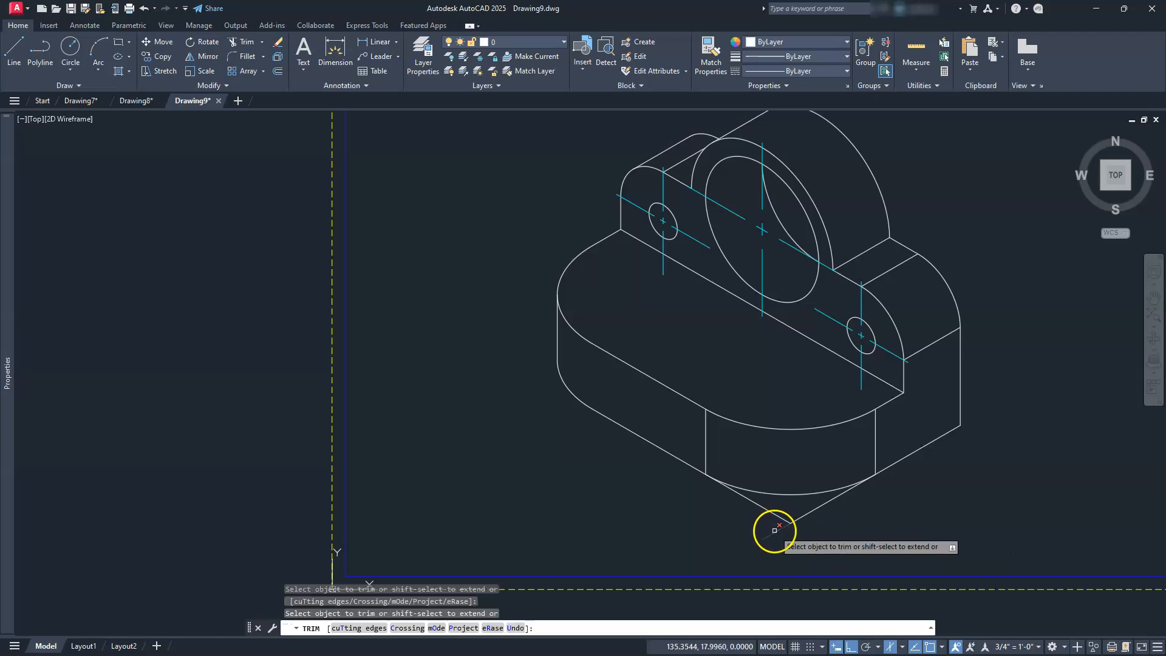
pyautogui.press('Escape')
pyautogui.press('Escape')
pyautogui.press('Escape')
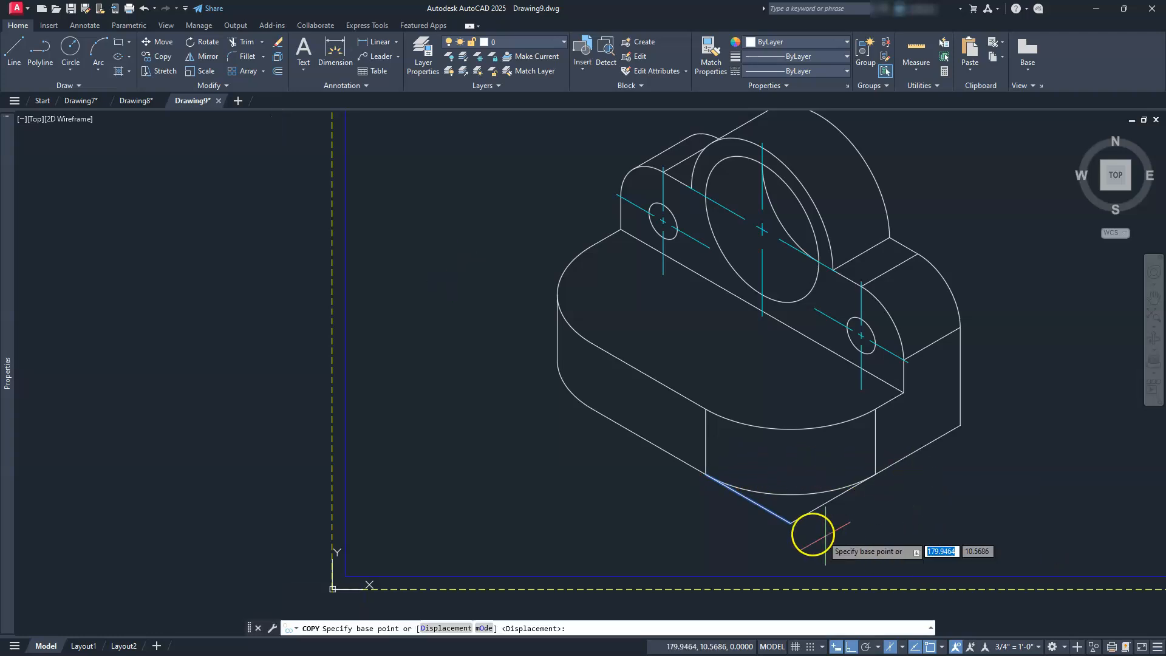
# - Copy the left extension line from the front corner to the far end of the base's lower left edge, where the rear arc begins
pyautogui.click(790, 522)
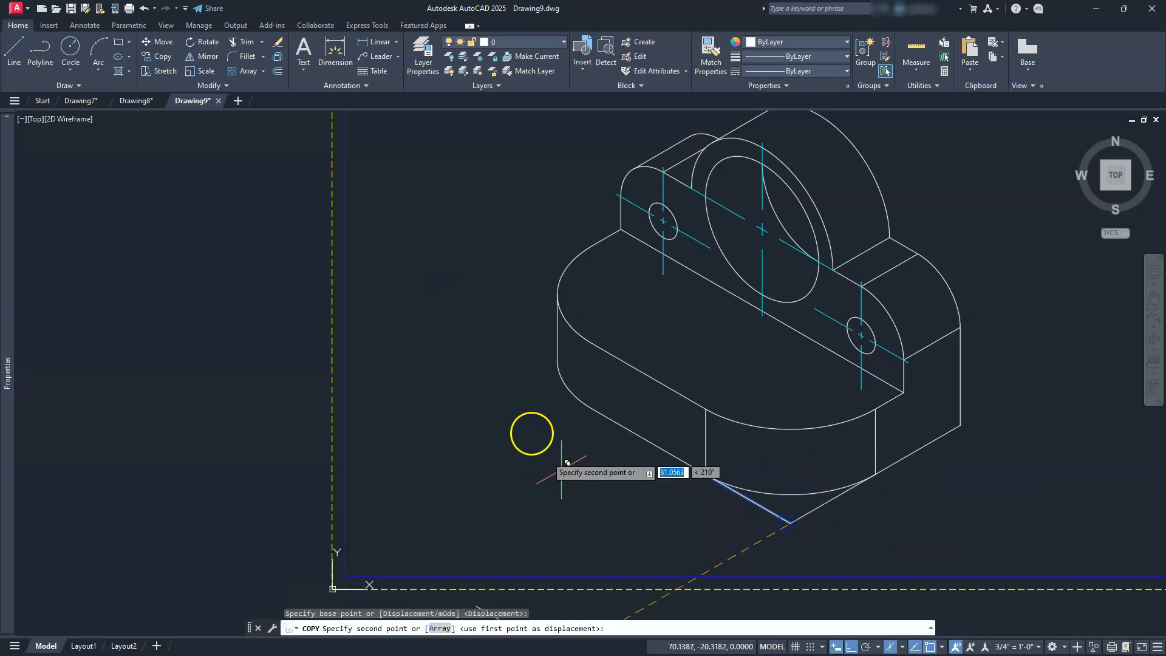
pyautogui.click(582, 399)
pyautogui.press('Escape')
pyautogui.press('Escape')
pyautogui.press('Escape')
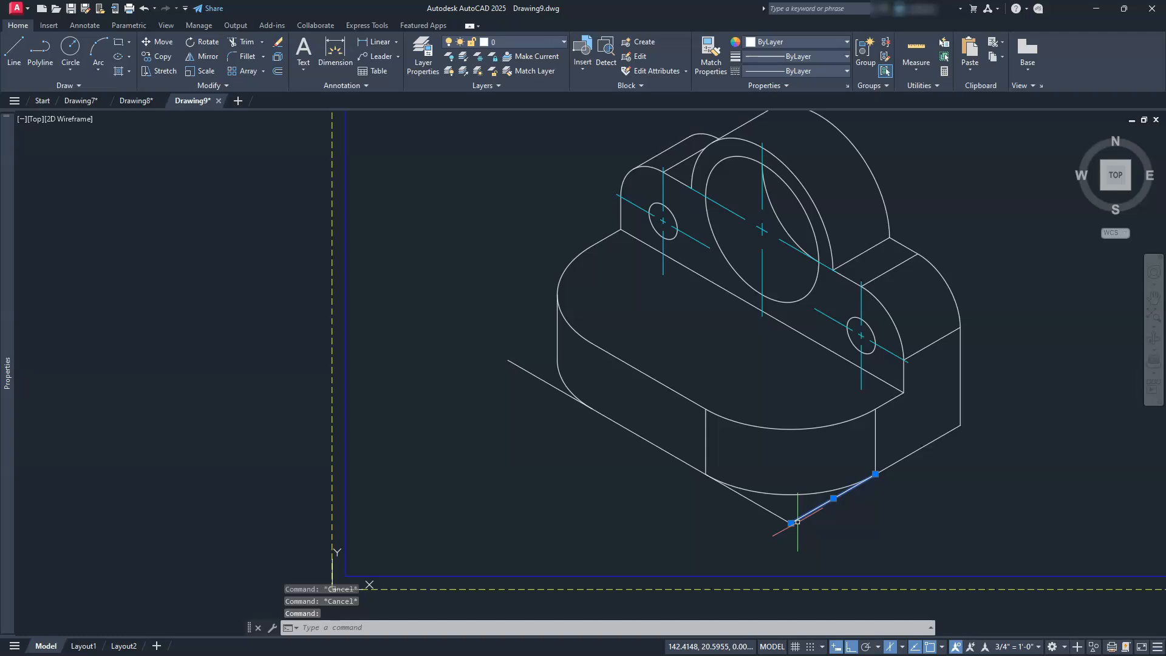
# - Copy the right extension line from the front corner to the outer end of the copied line, forming the base's left corner
pyautogui.click(161, 54)
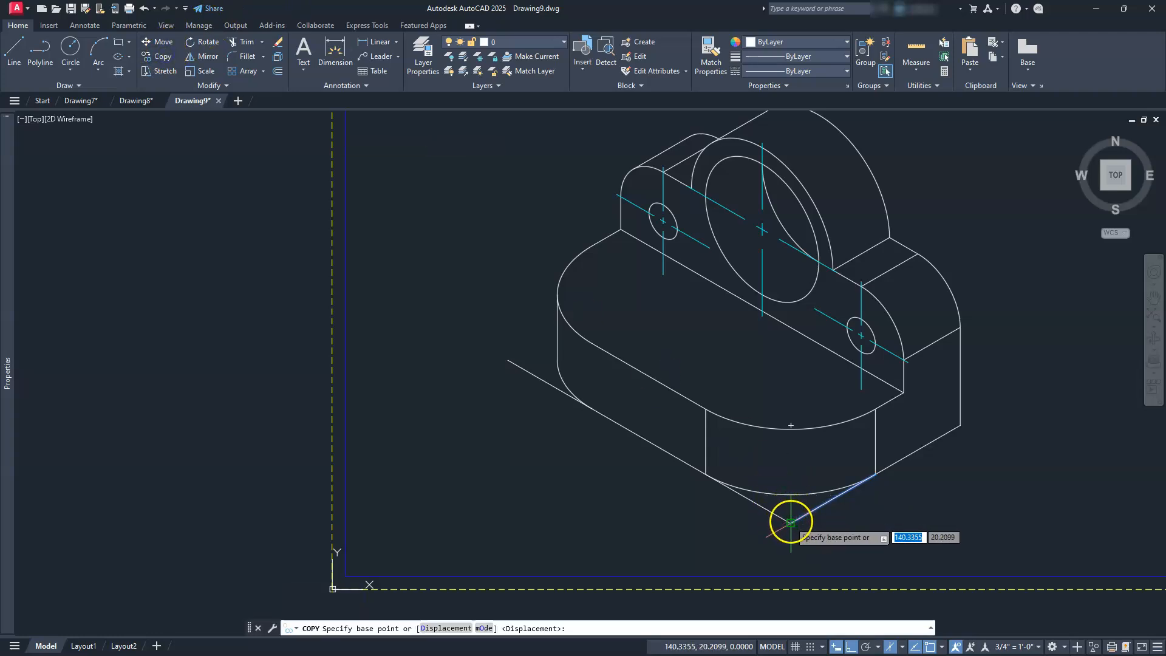
pyautogui.click(791, 522)
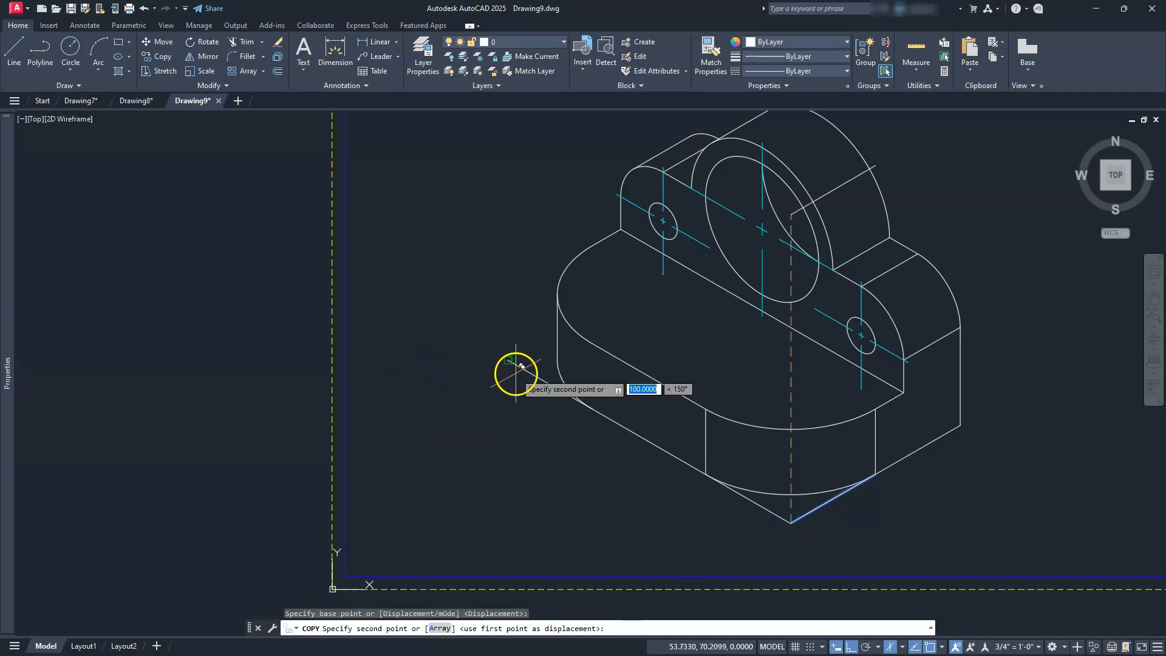
pyautogui.click(508, 360)
pyautogui.press('Escape')
pyautogui.press('Escape')
pyautogui.press('Escape')
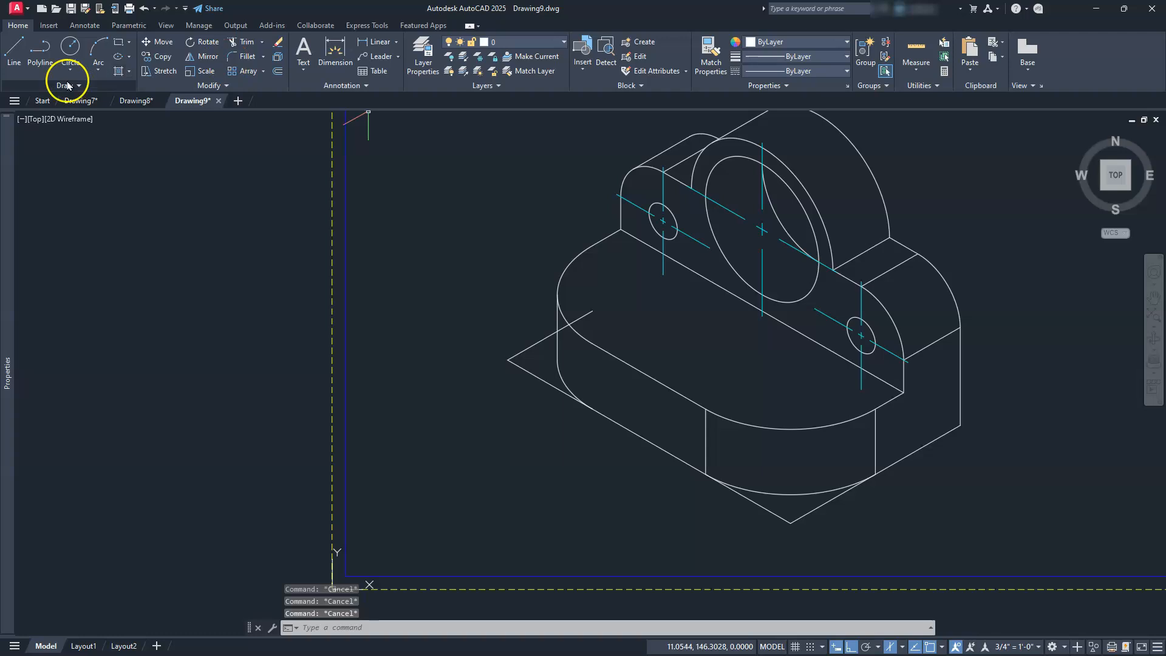
# - Move the entire part, with its center marks and extension lines, slightly straight up inside the title block border
pyautogui.moveTo(596, 380)
pyautogui.mouseDown(button='middle')
pyautogui.moveTo(638, 330)
pyautogui.moveTo(625, 403)
pyautogui.mouseUp(button='middle')
pyautogui.scroll(-2, 638, 330)
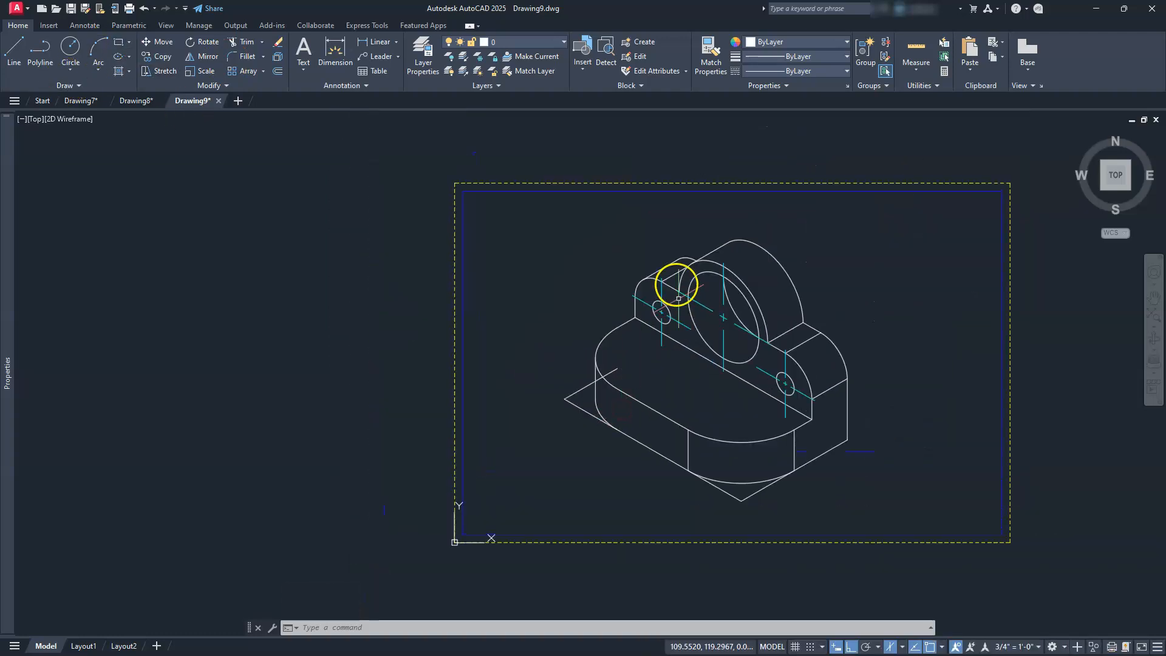
pyautogui.press('Escape')
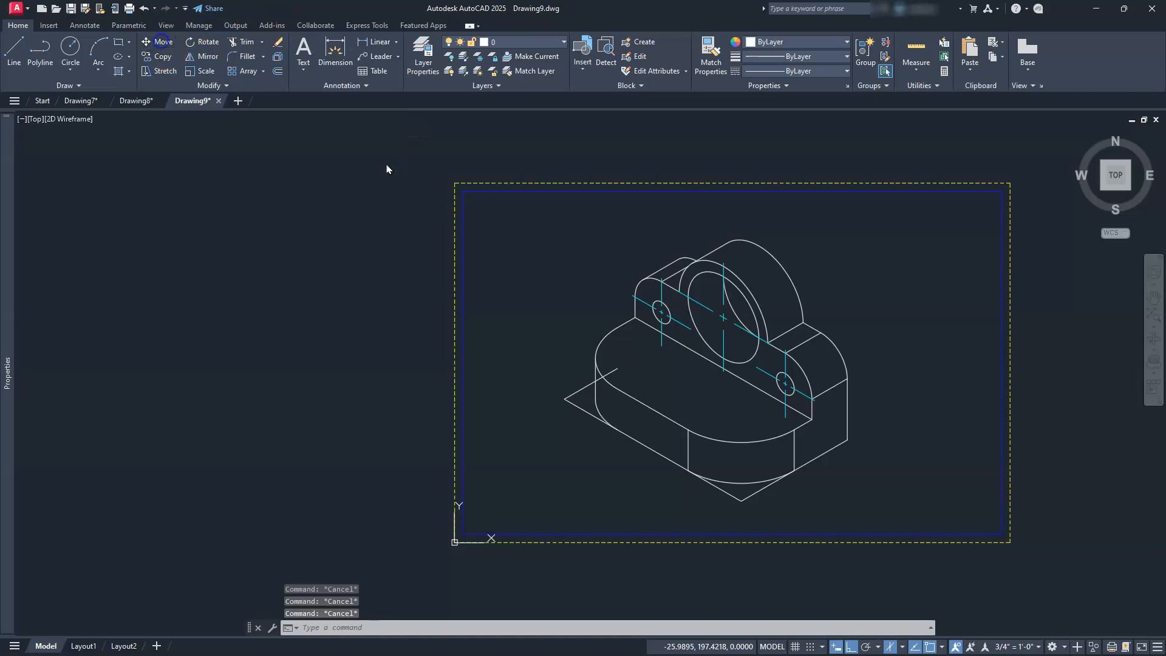
pyautogui.click(517, 207)
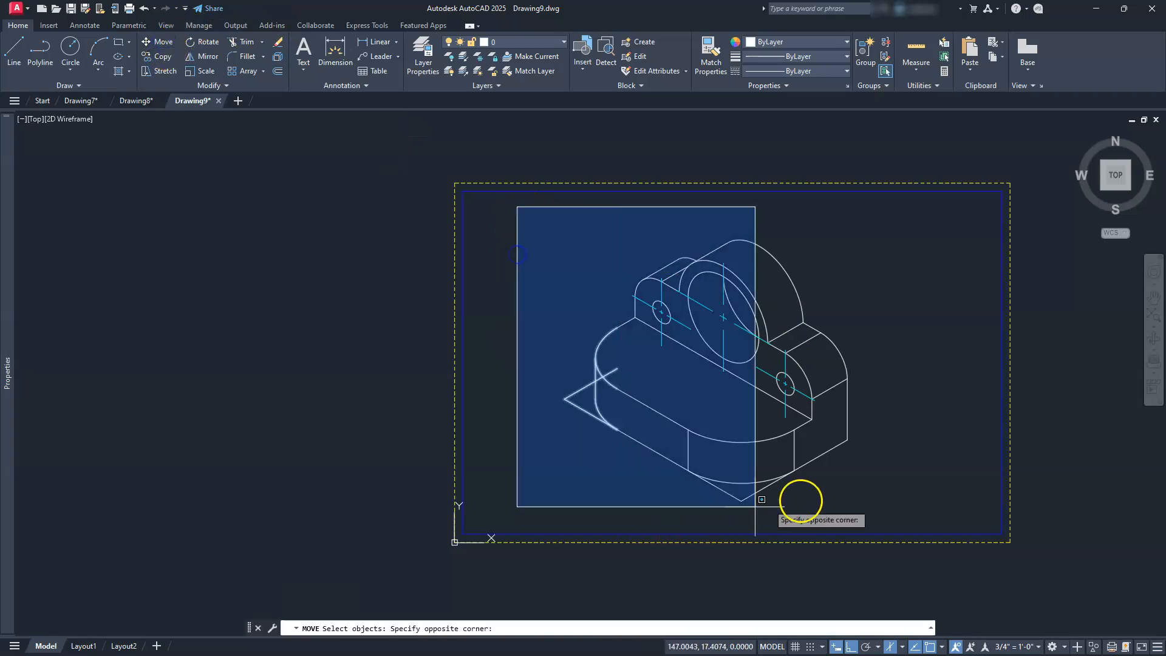
pyautogui.click(904, 531)
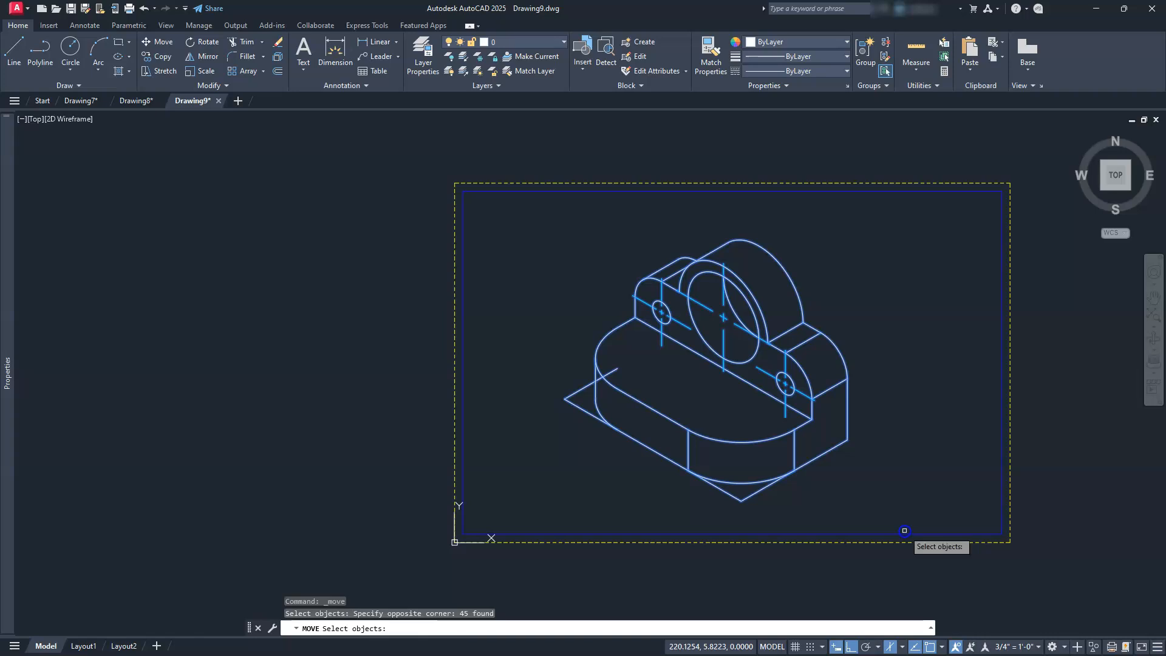
pyautogui.press('Return')
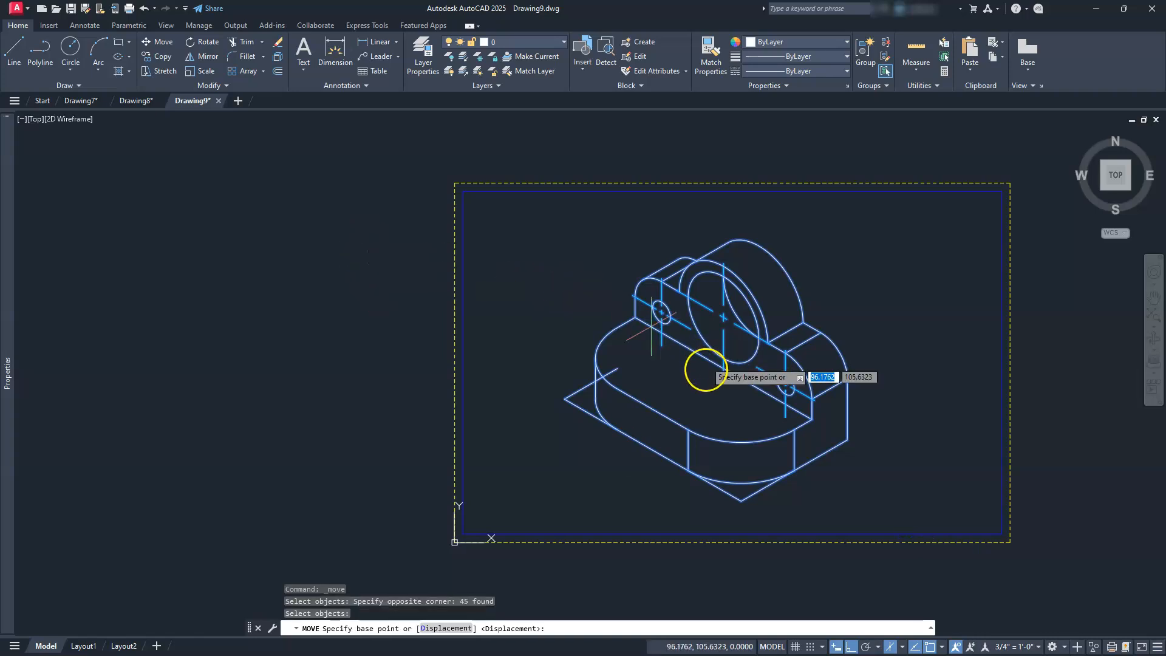
pyautogui.click(702, 401)
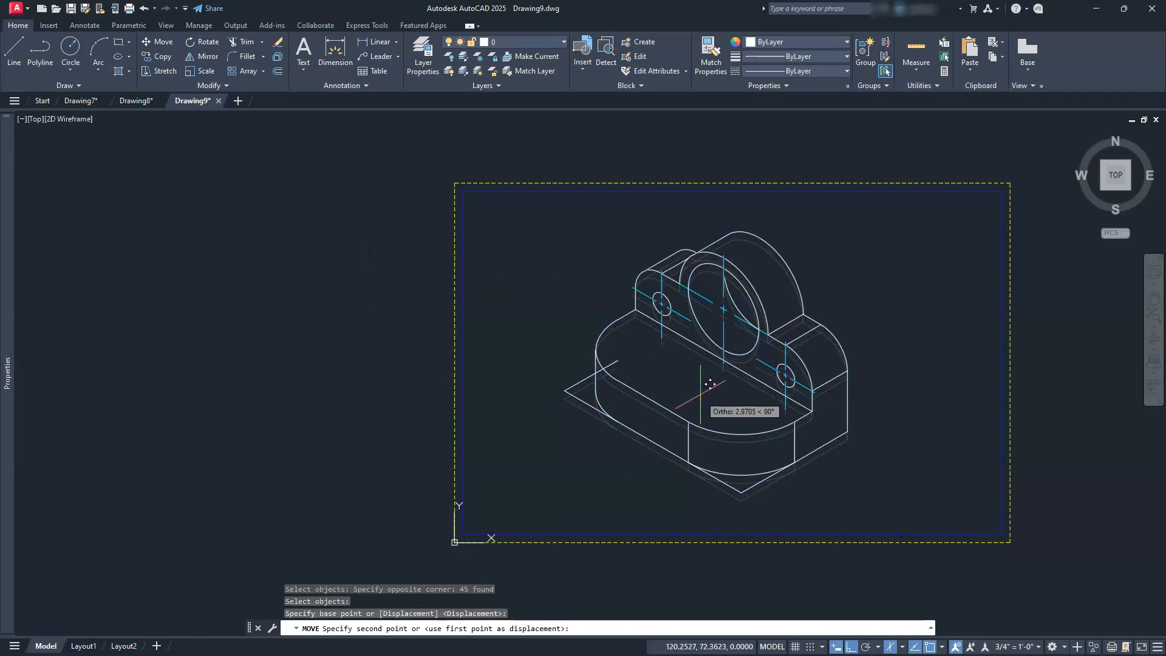
pyautogui.press('Escape')
pyautogui.press('Escape')
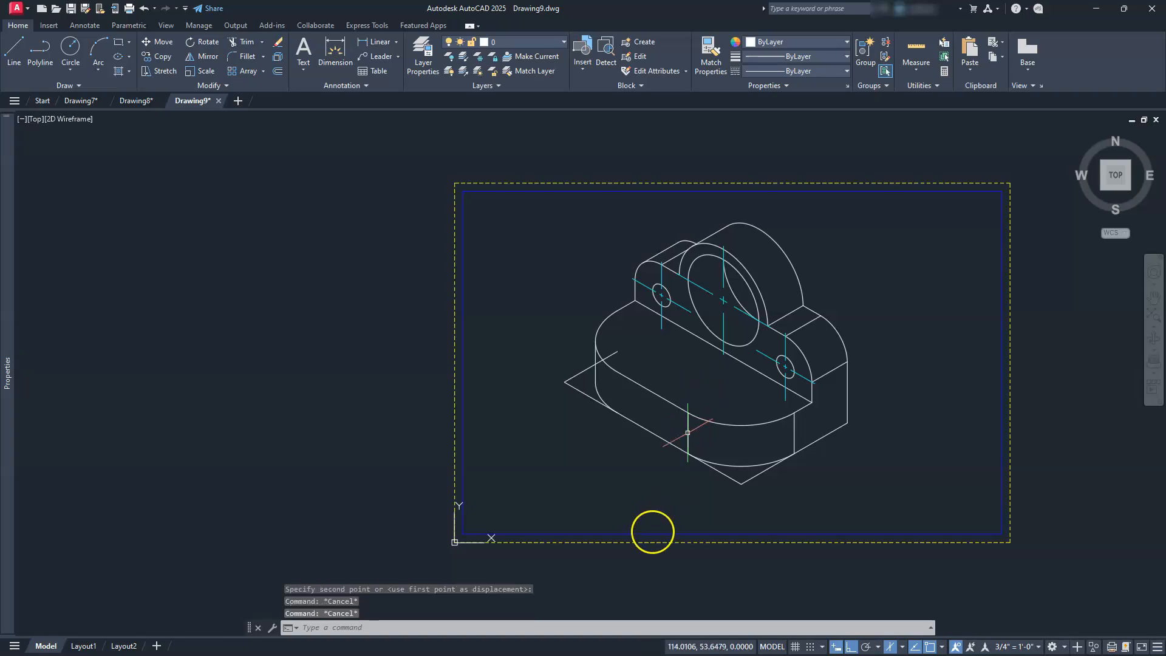
# - Add an aligned dimension between the base's front and left extension-line corners, placing it outside the lower left edge
pyautogui.scroll(3, 651, 531)
pyautogui.moveTo(678, 508); pyautogui.dragTo(622, 510, button='middle')
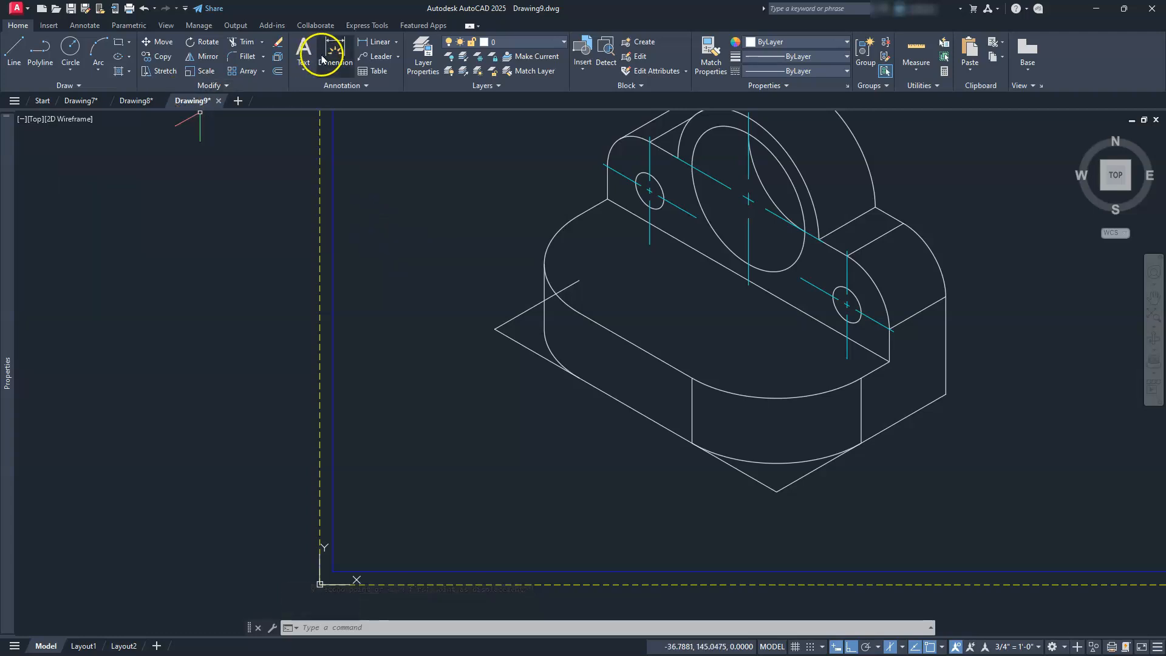
pyautogui.click(395, 42)
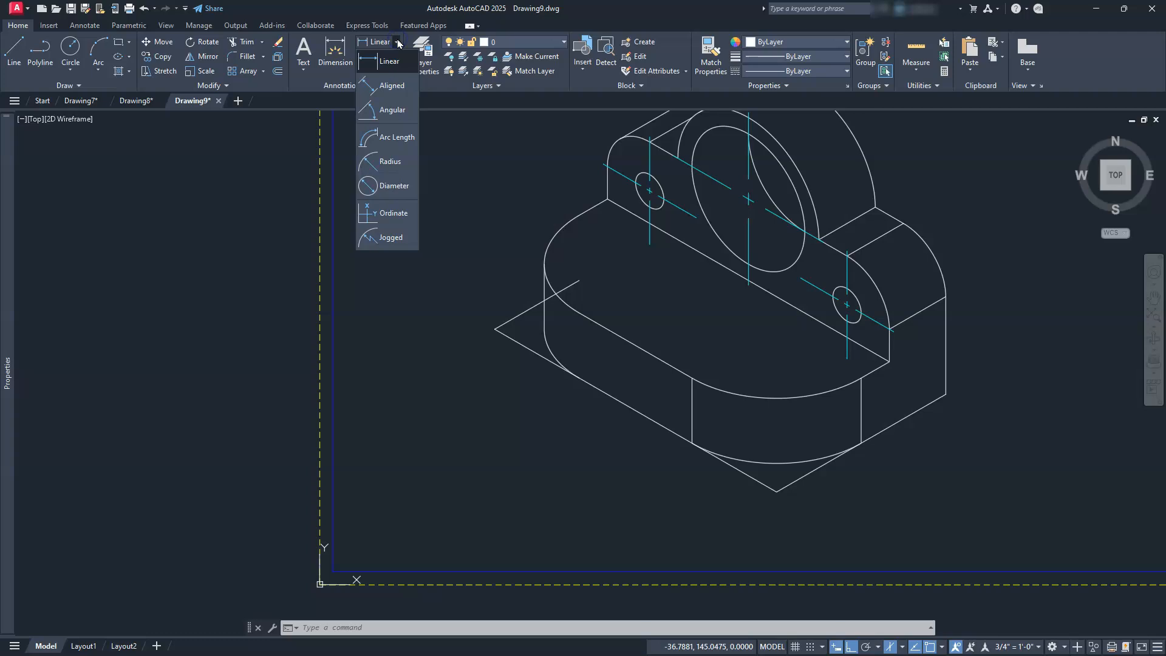
pyautogui.click(386, 86)
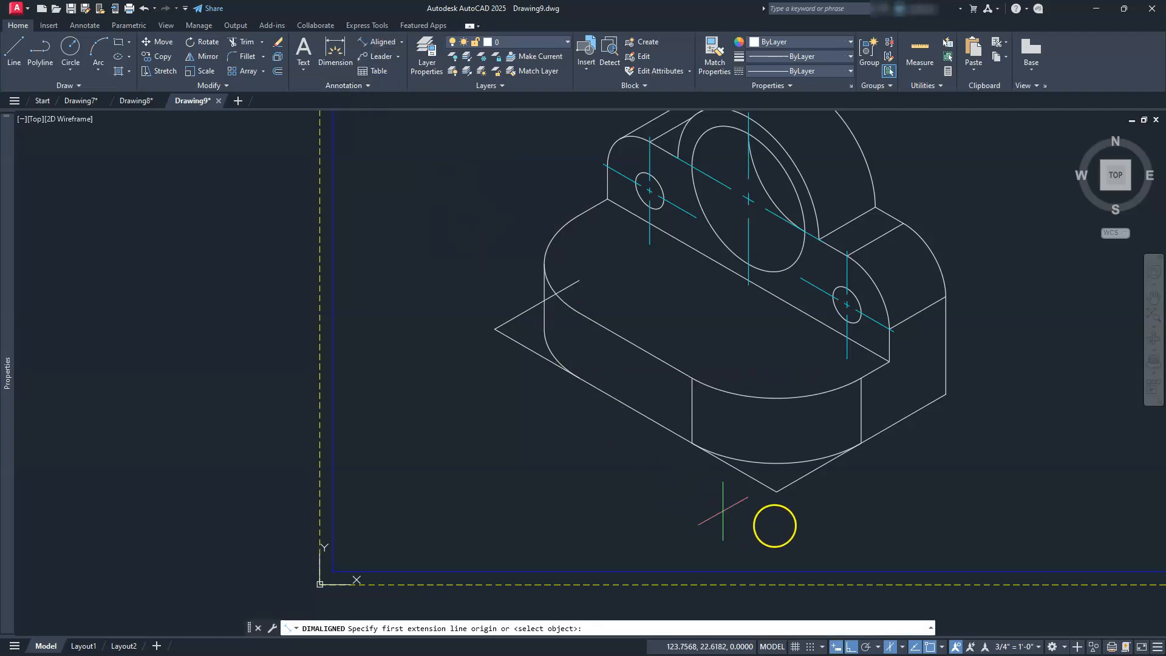
pyautogui.click(777, 494)
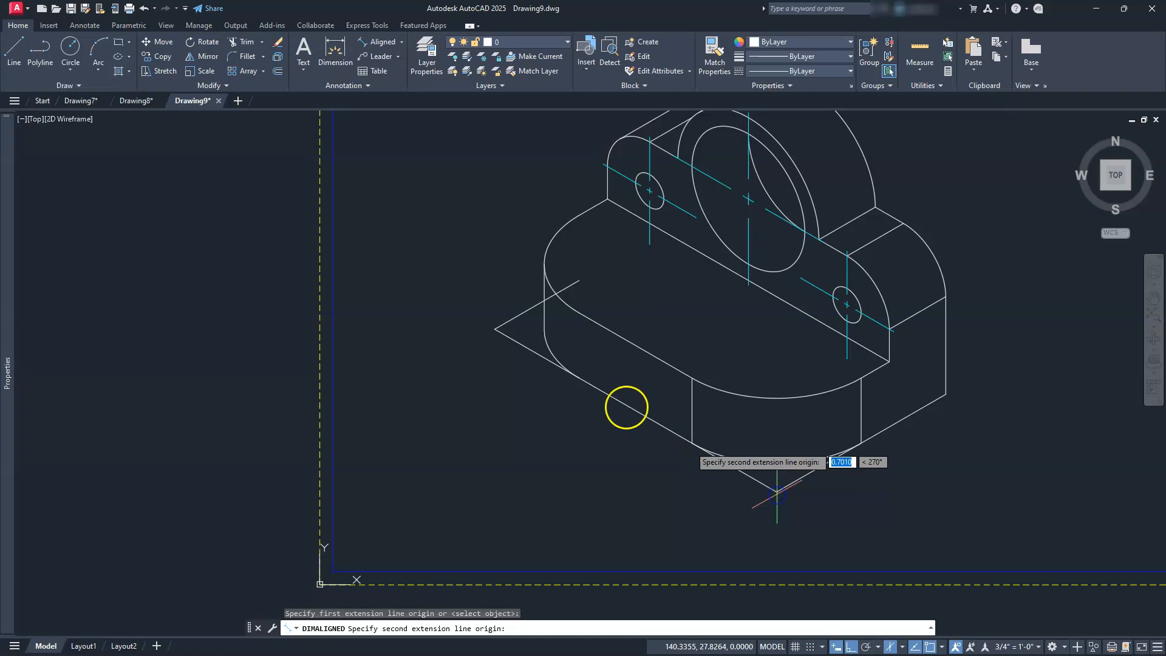
pyautogui.click(495, 329)
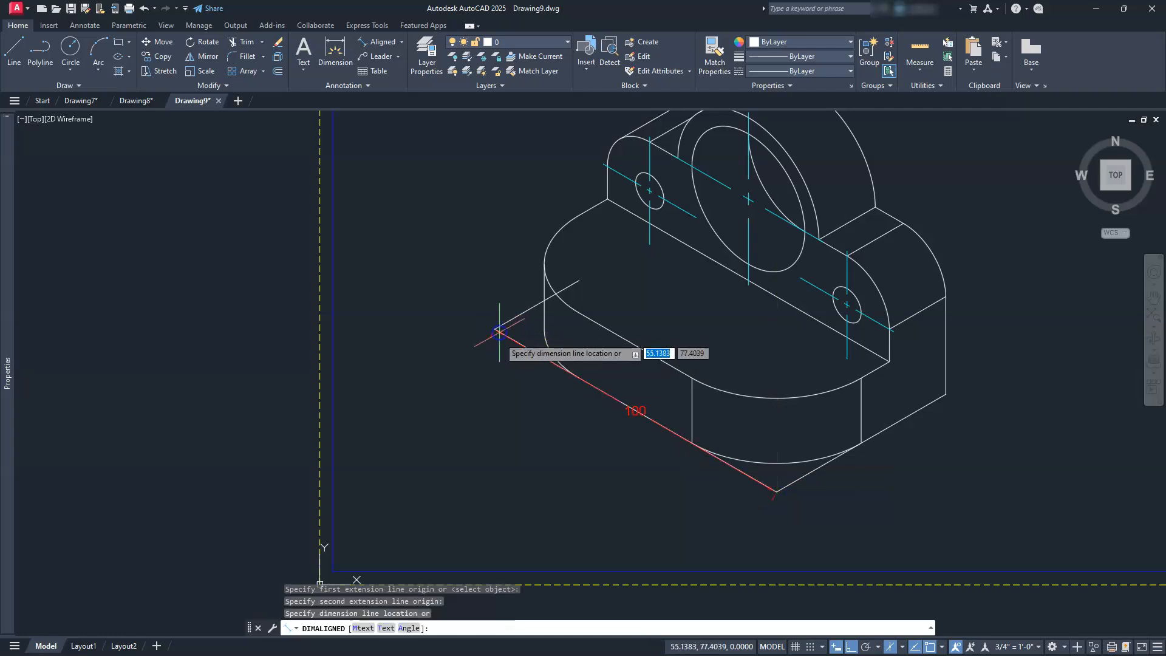
pyautogui.click(511, 444)
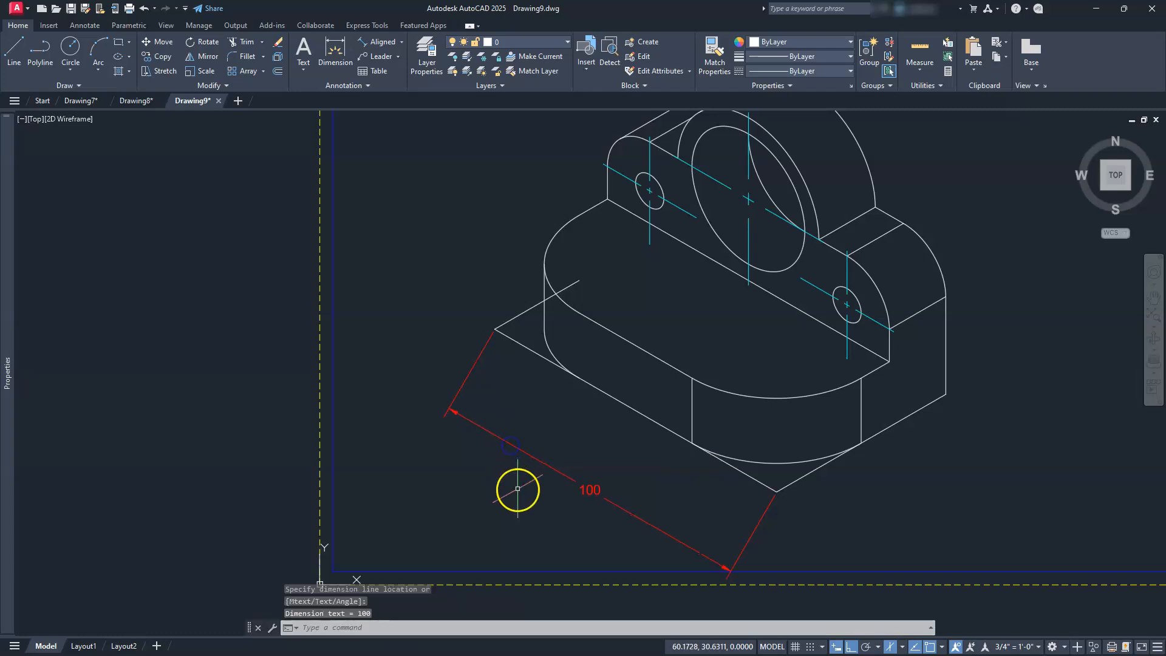
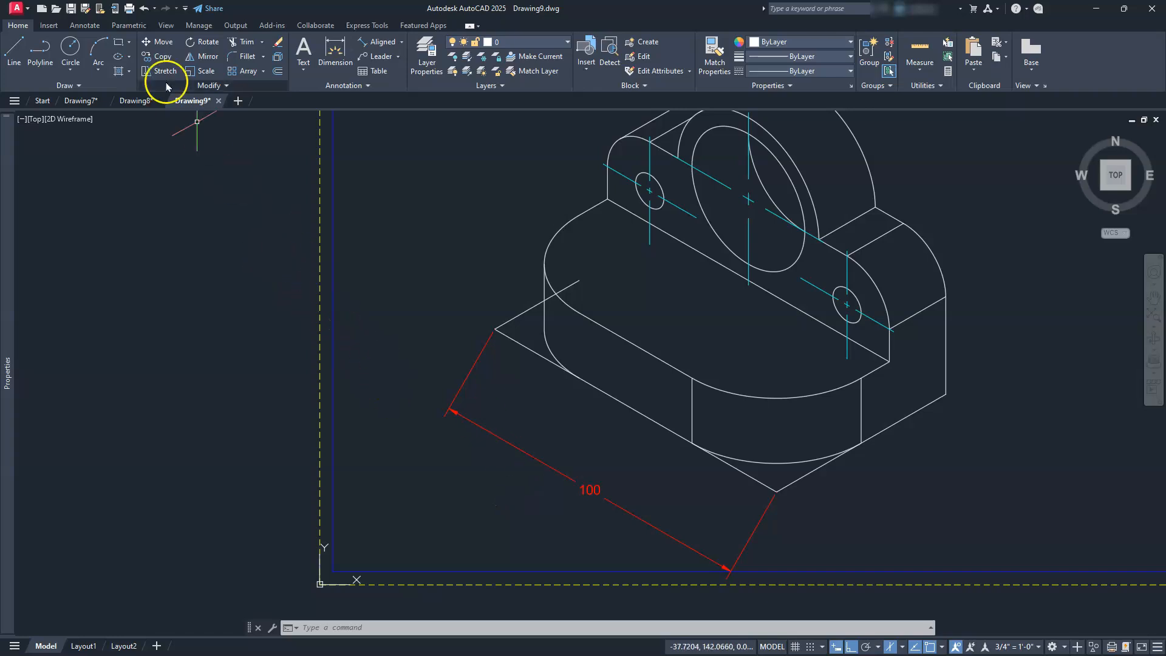
# - Apply an obliquing angle of 30 to the extension lines of the base's aligned length dimension
pyautogui.click(88, 26)
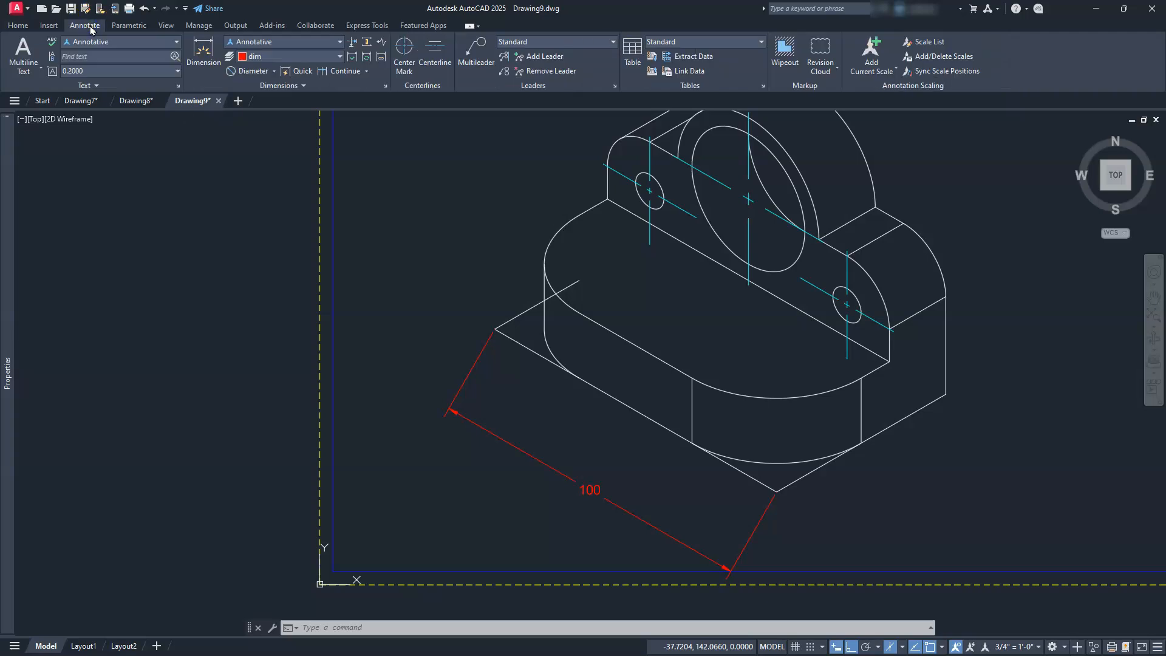
pyautogui.click(303, 87)
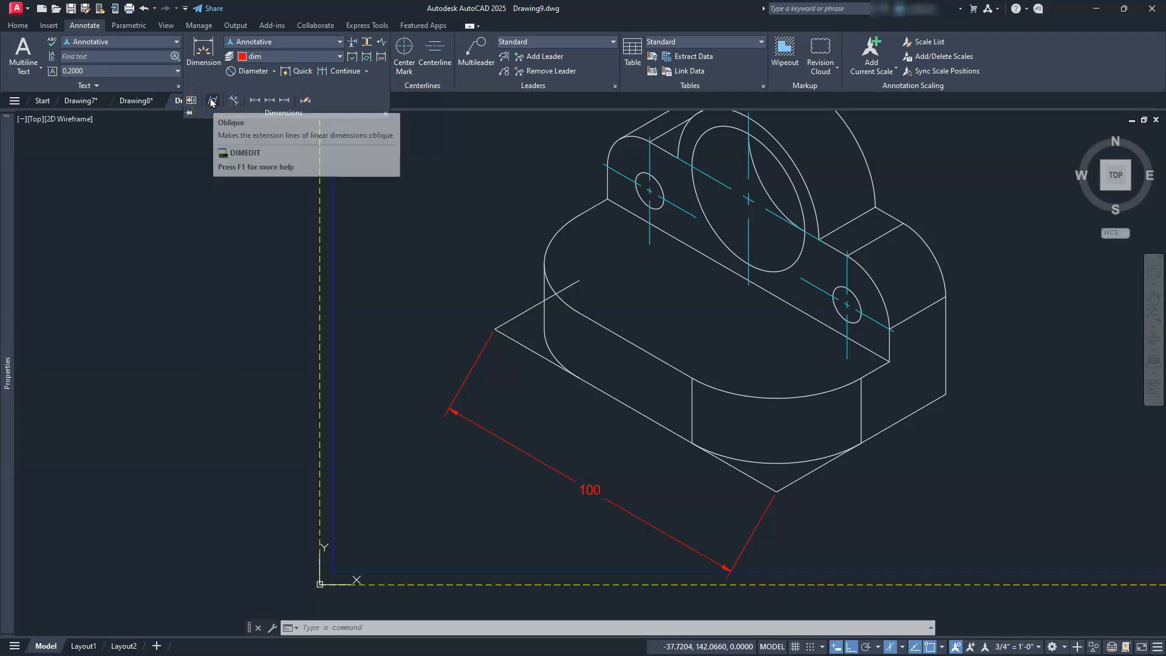
pyautogui.click(212, 102)
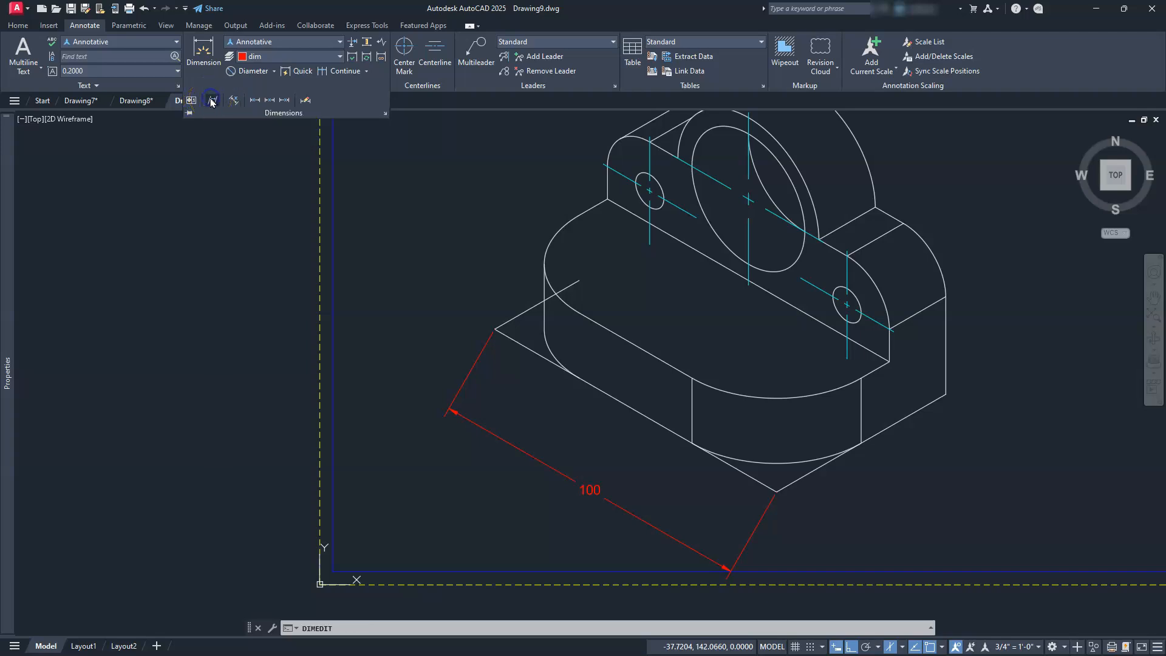
pyautogui.click(458, 386)
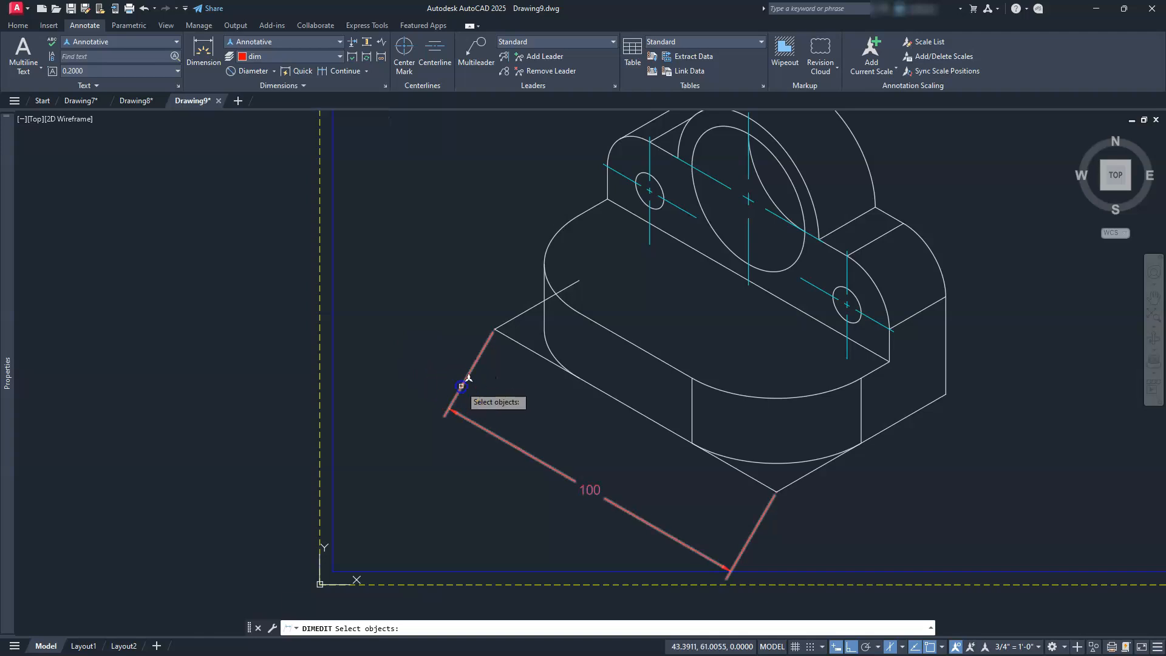
pyautogui.press('Return')
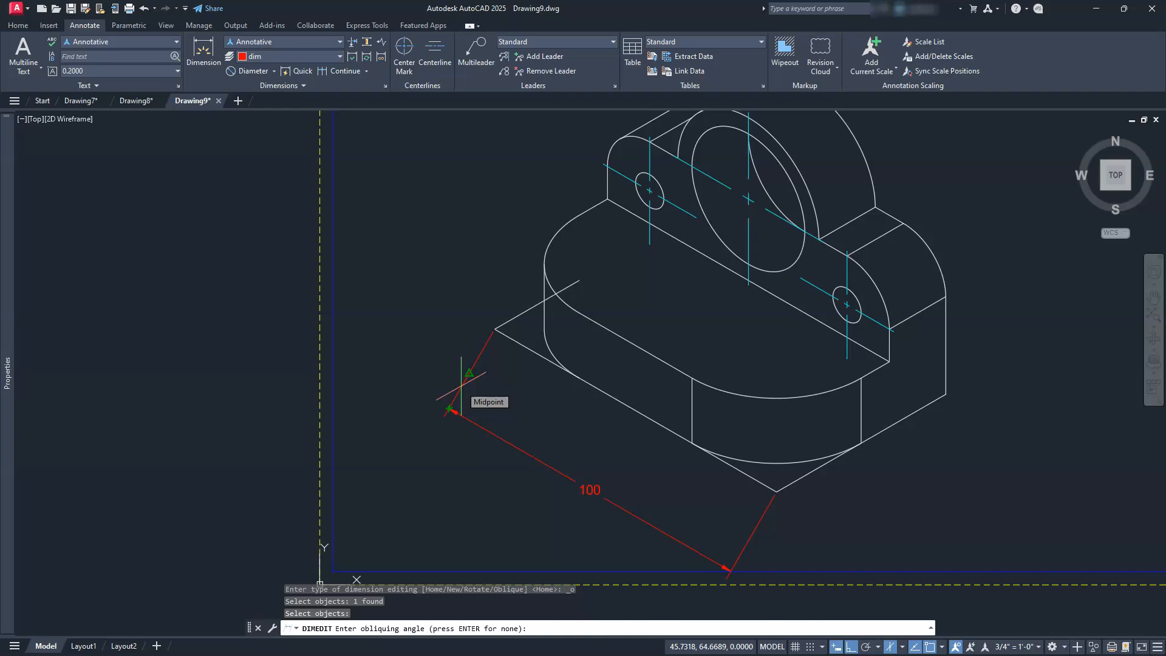
pyautogui.write('30')
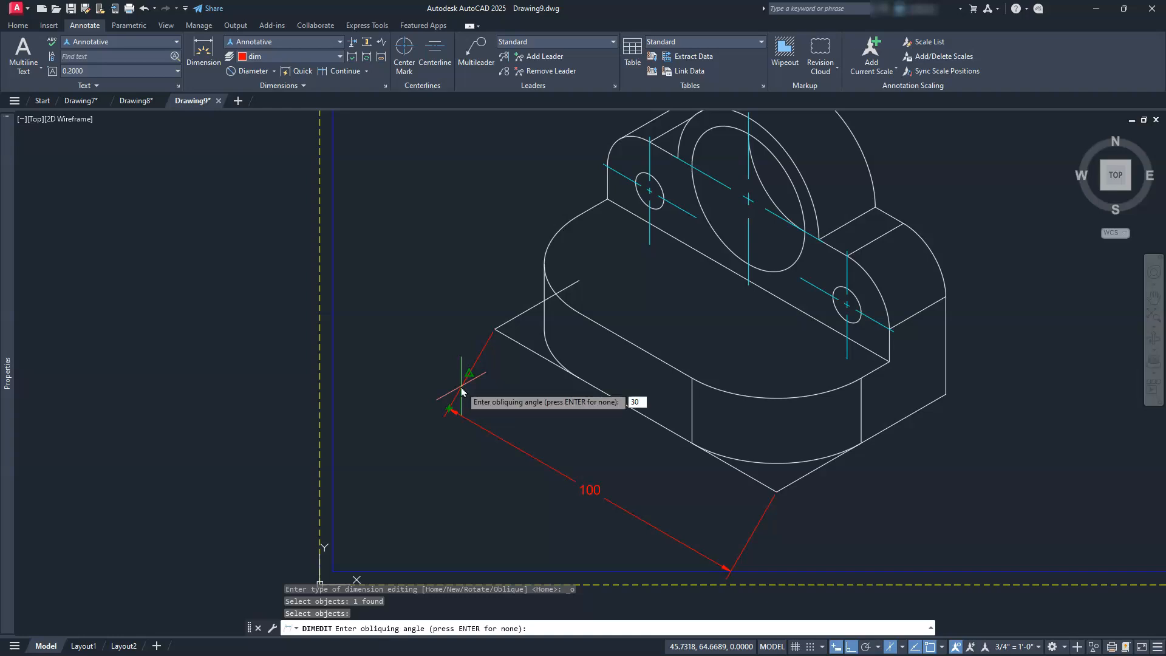
pyautogui.press('Return')
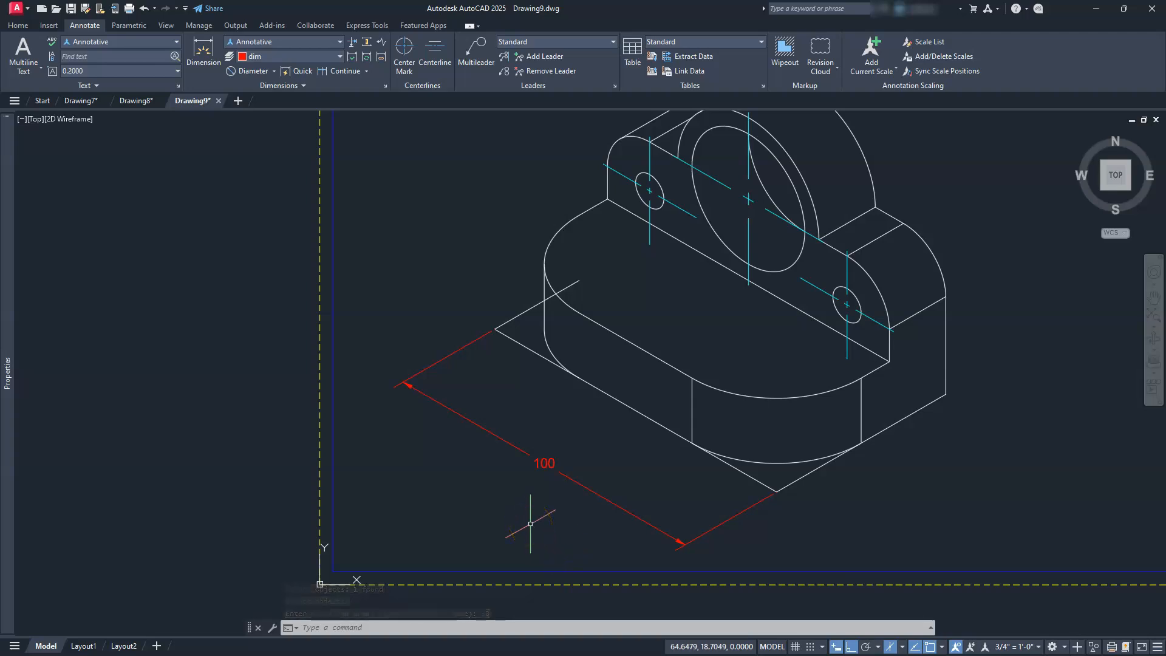
# - Set the text rotation of the base's oblique length dimension to 30 and check its text up close
pyautogui.click(540, 464)
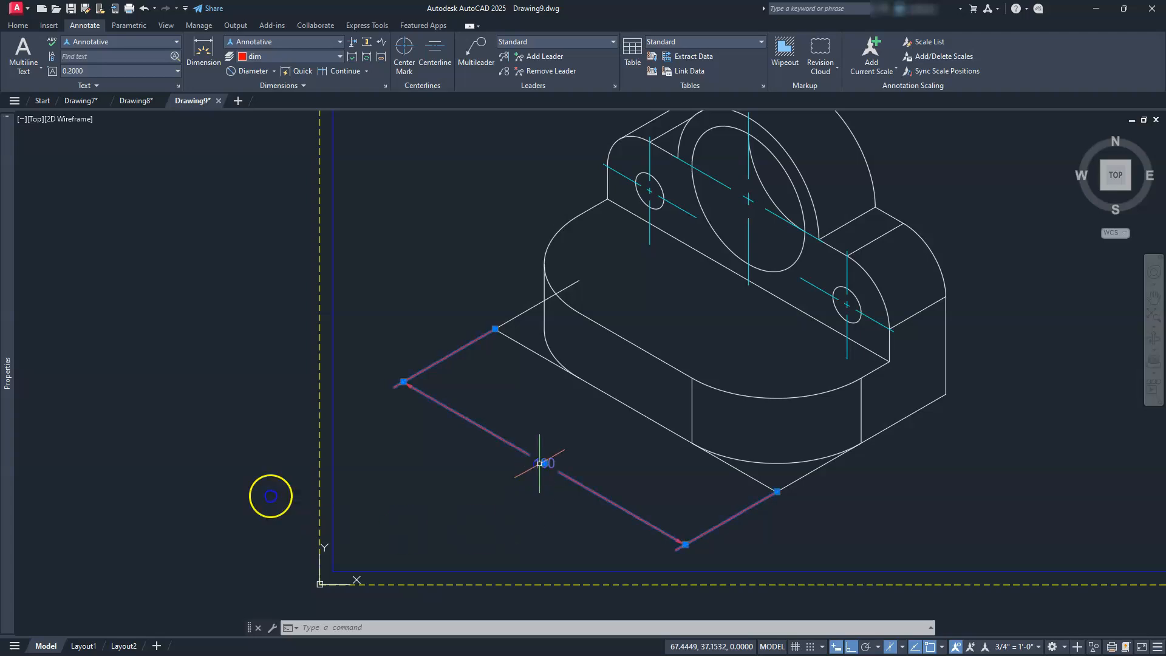
pyautogui.hotkey('ctrl', '1')
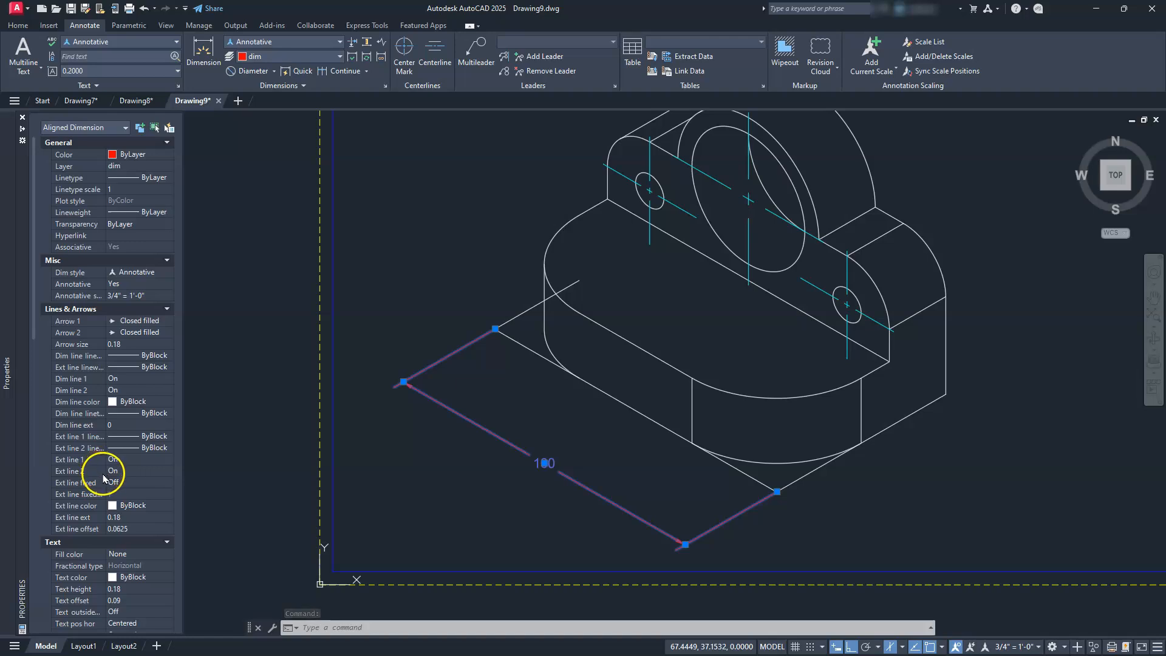
pyautogui.scroll(-4, 103, 479)
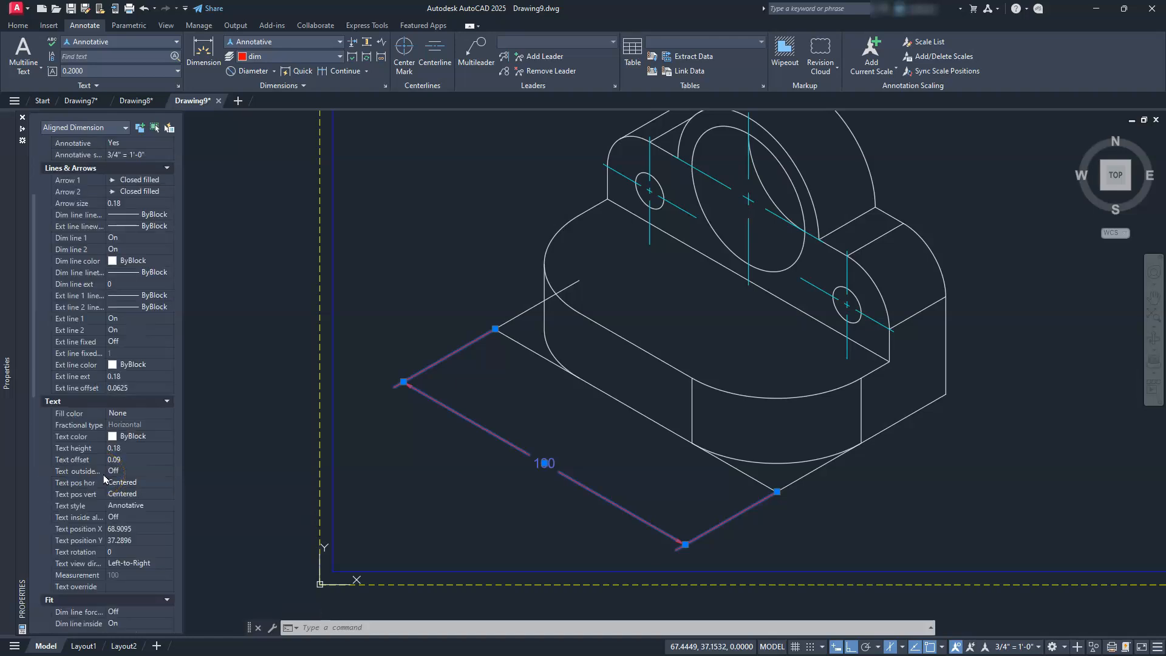
pyautogui.click(140, 552)
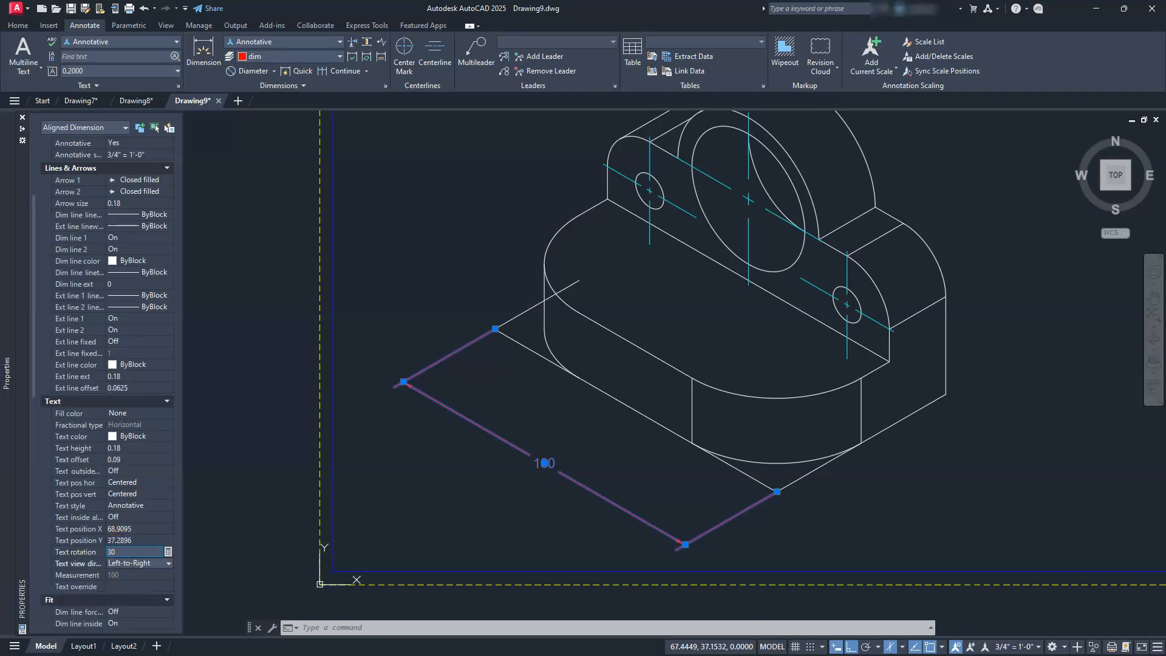
pyautogui.press('Return')
pyautogui.moveTo(514, 469); pyautogui.dragTo(691, 448, button='middle')
pyautogui.scroll(-2, 690, 448)
pyautogui.scroll(9, 690, 440)
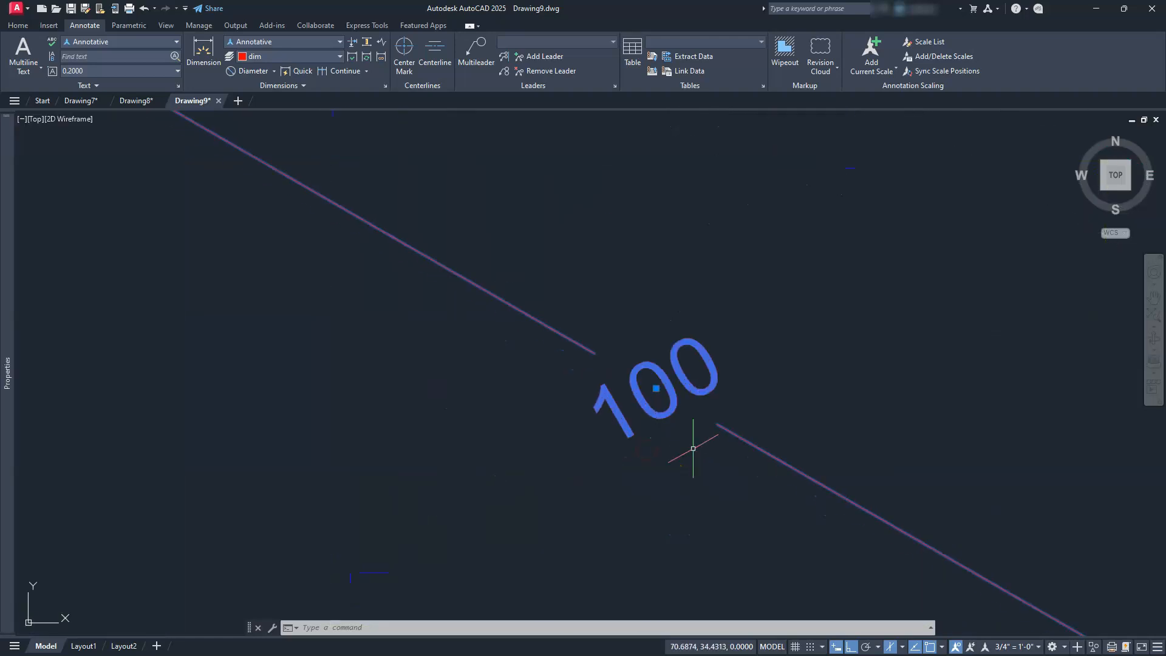
pyautogui.scroll(-3, 693, 449)
pyautogui.moveTo(7, 396)
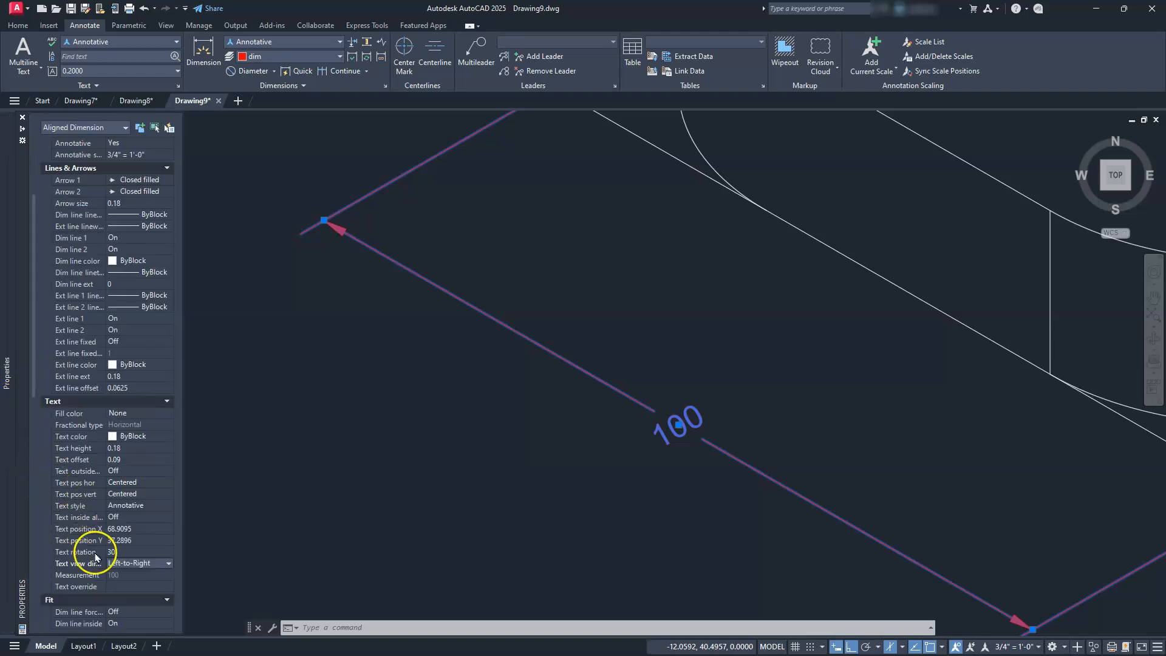
# - Set the base length dimension's text rotation to -30 and its text style to 30
pyautogui.click(110, 552)
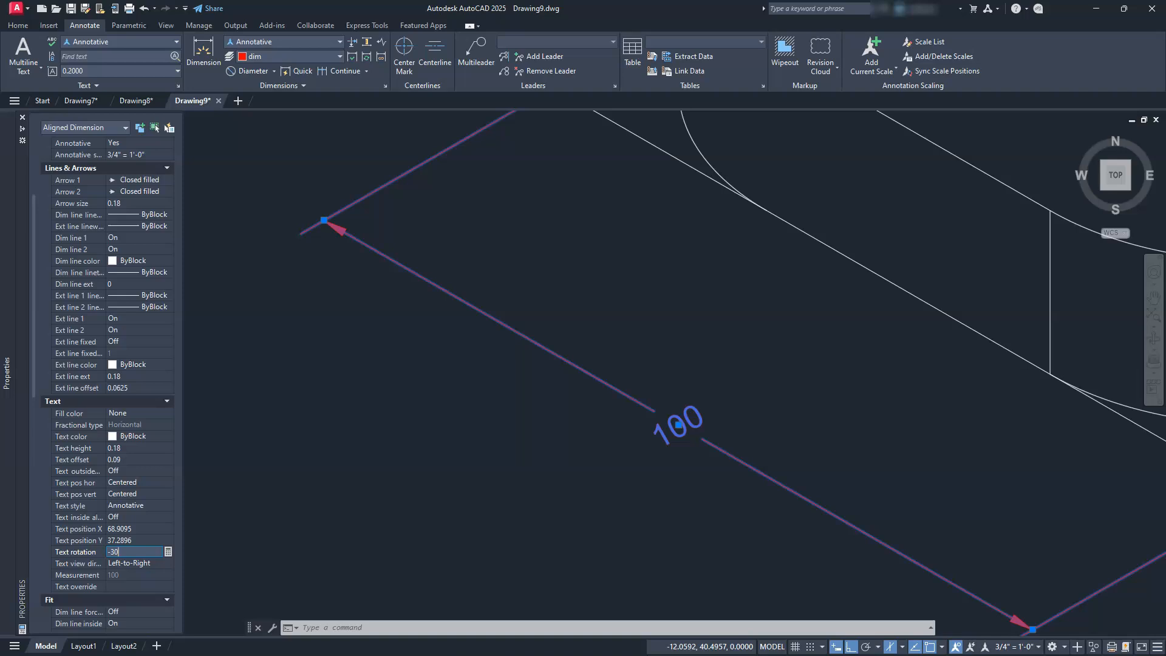
pyautogui.press('Return')
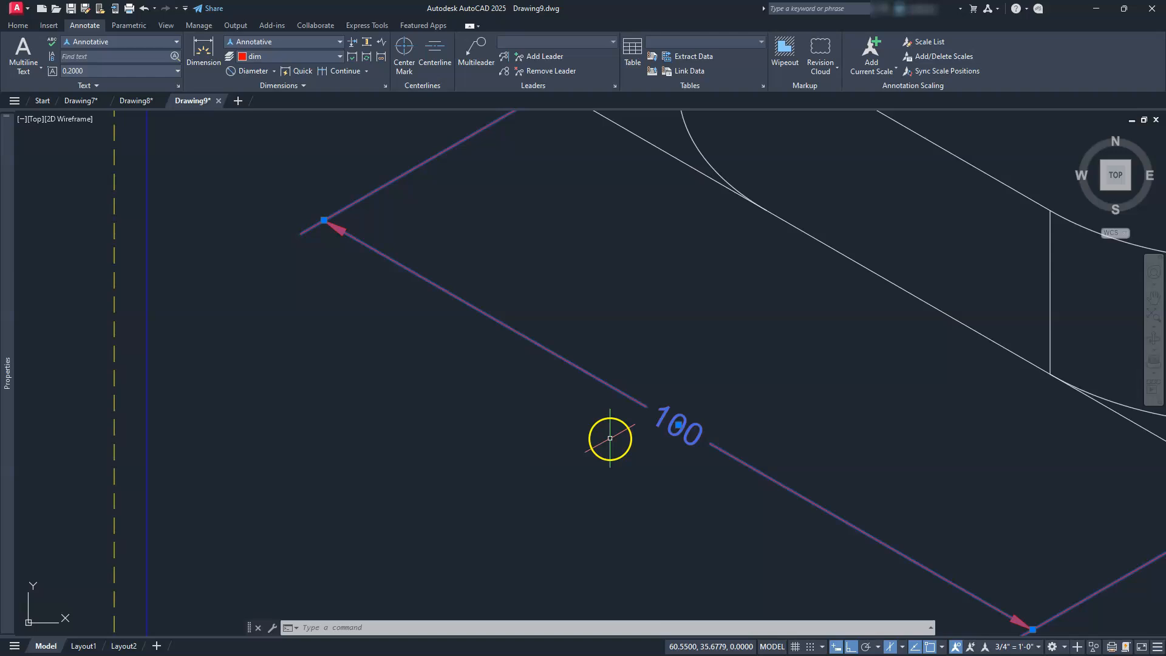
pyautogui.moveTo(7, 259)
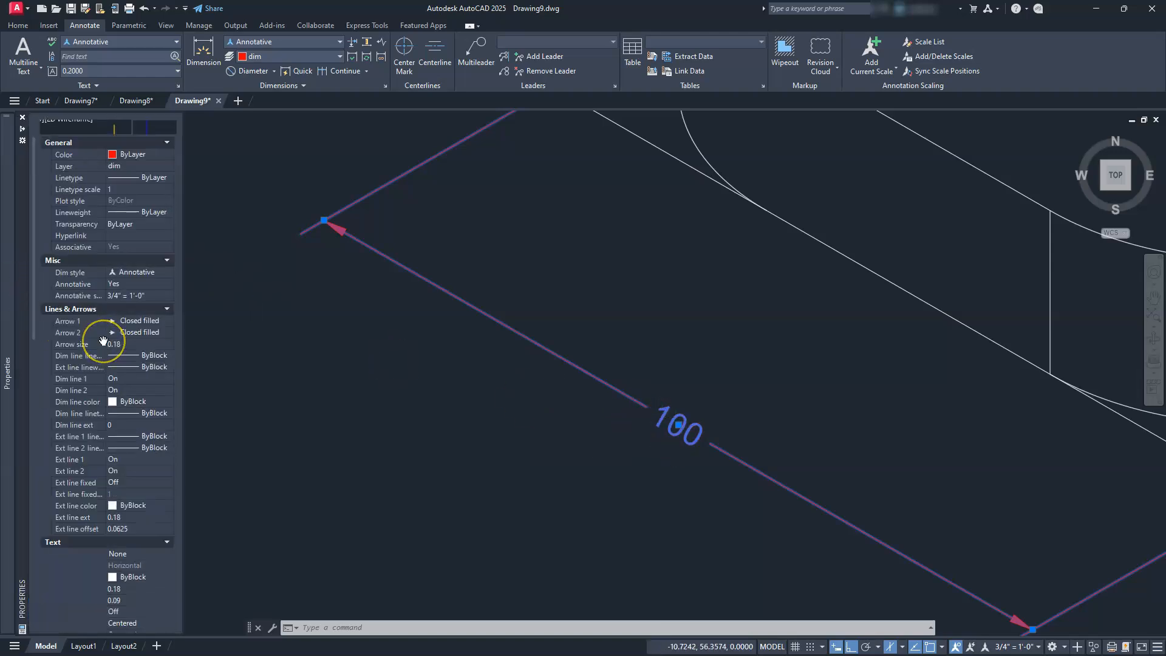
pyautogui.scroll(-2, 104, 343)
pyautogui.scroll(-2, 104, 364)
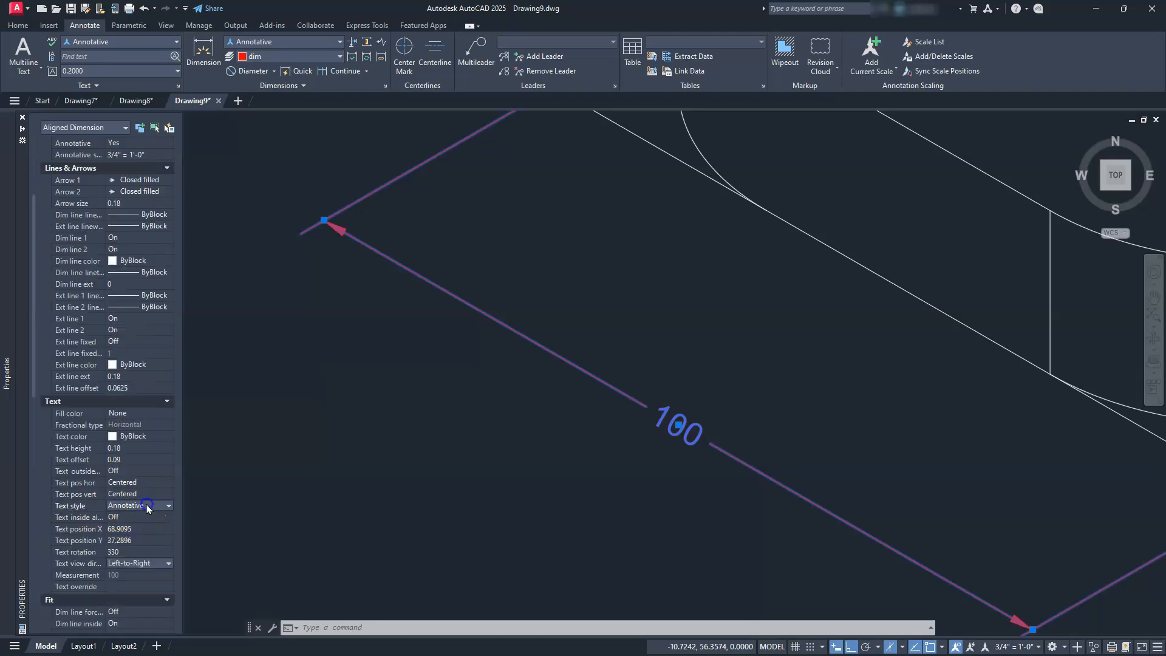
pyautogui.click(148, 506)
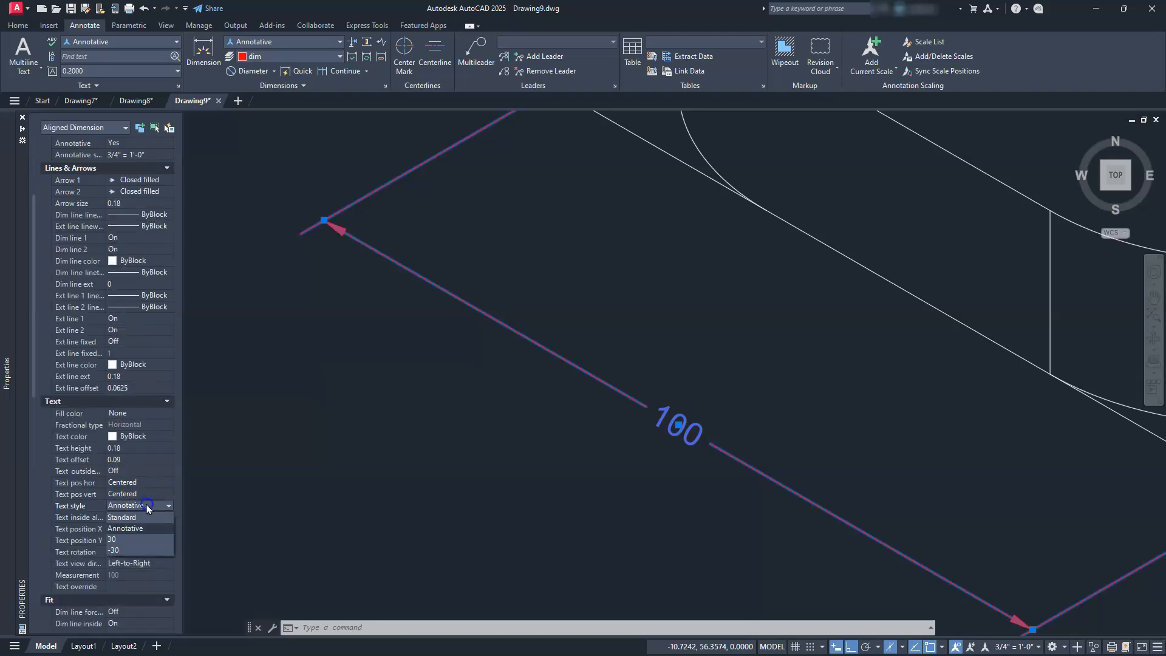
pyautogui.click(113, 553)
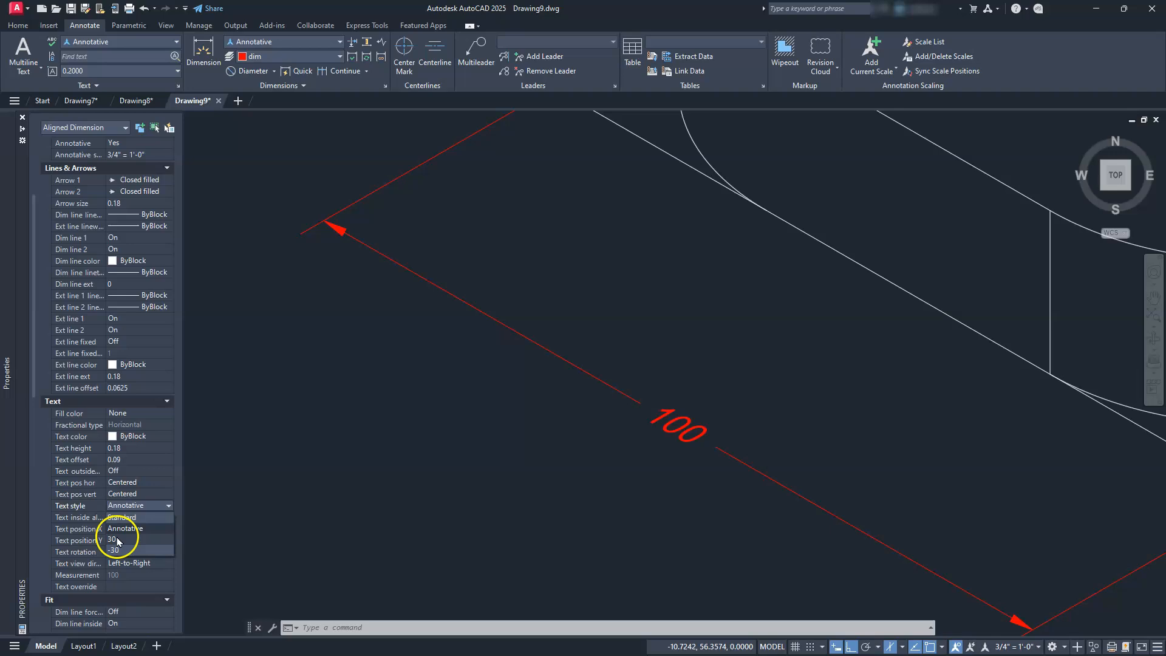
pyautogui.click(117, 540)
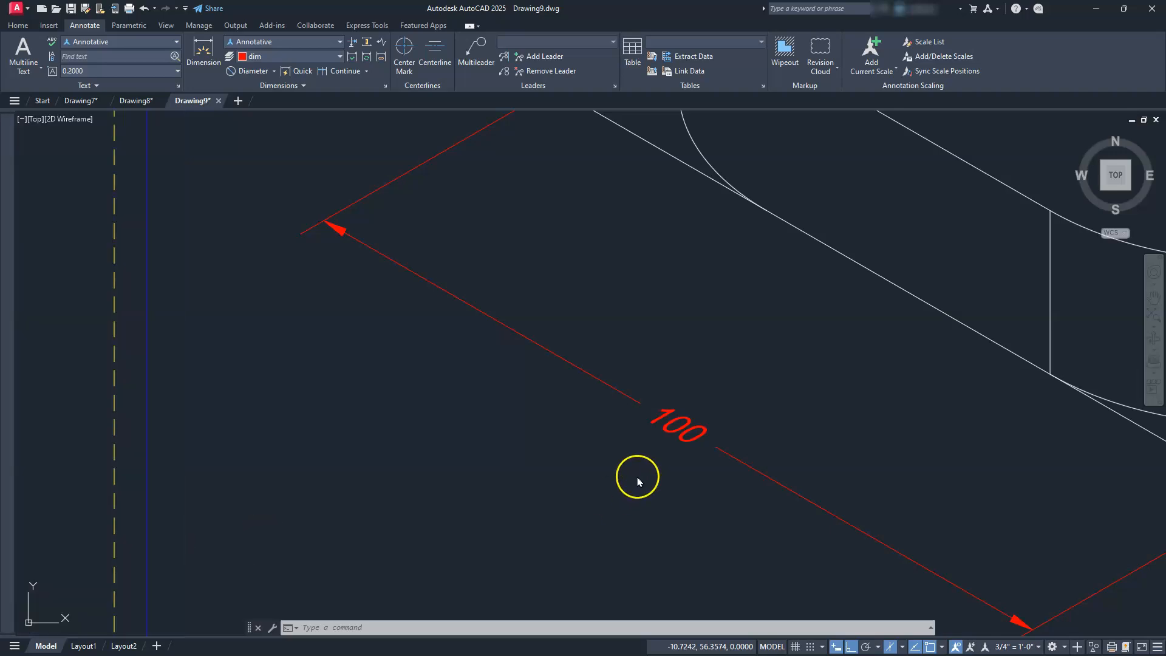
pyautogui.scroll(-4, 628, 473)
pyautogui.press('Escape')
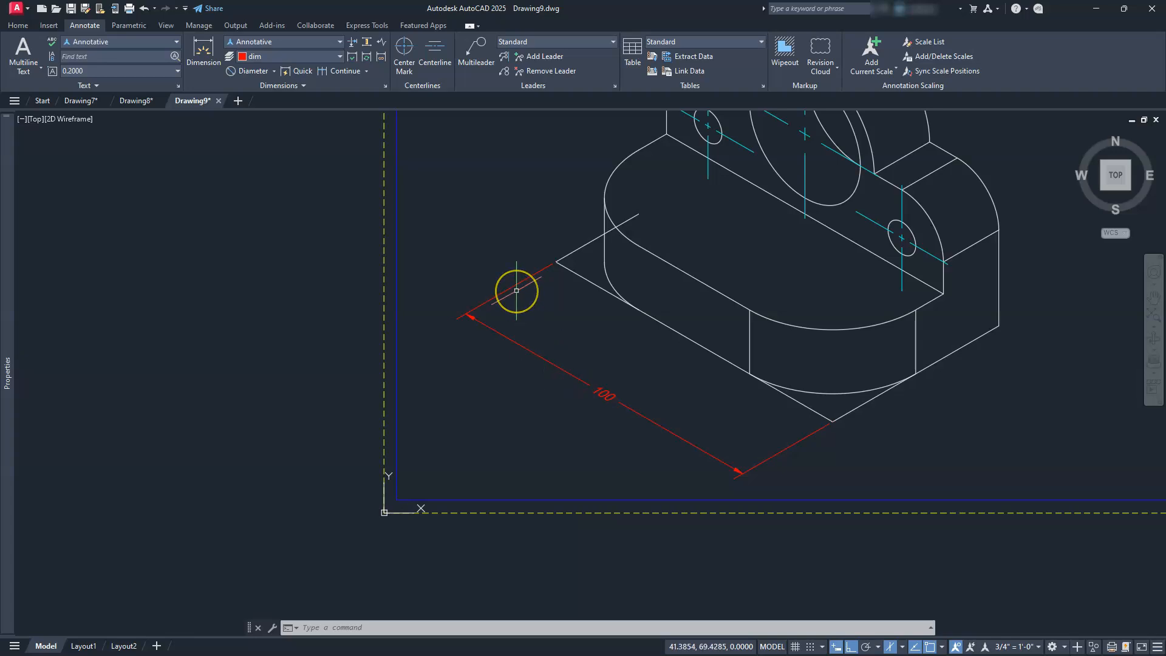
# - Match the properties of the base length dimension onto the extension lines at the base's front and left corners
pyautogui.click(17, 24)
pyautogui.click(701, 53)
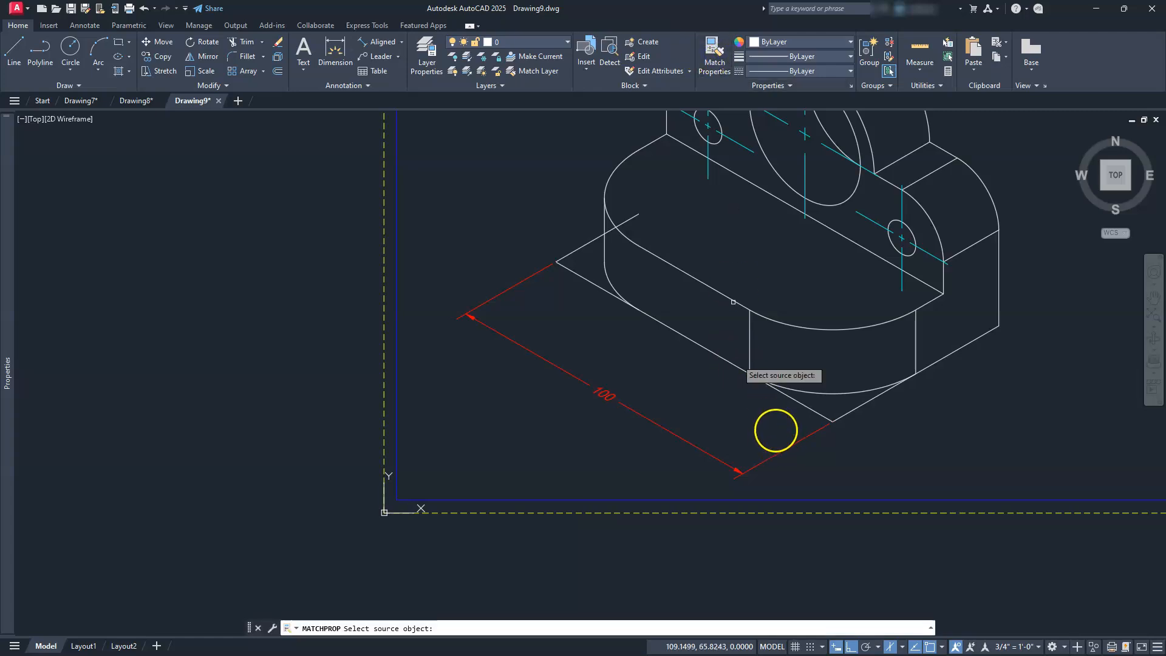
pyautogui.click(786, 447)
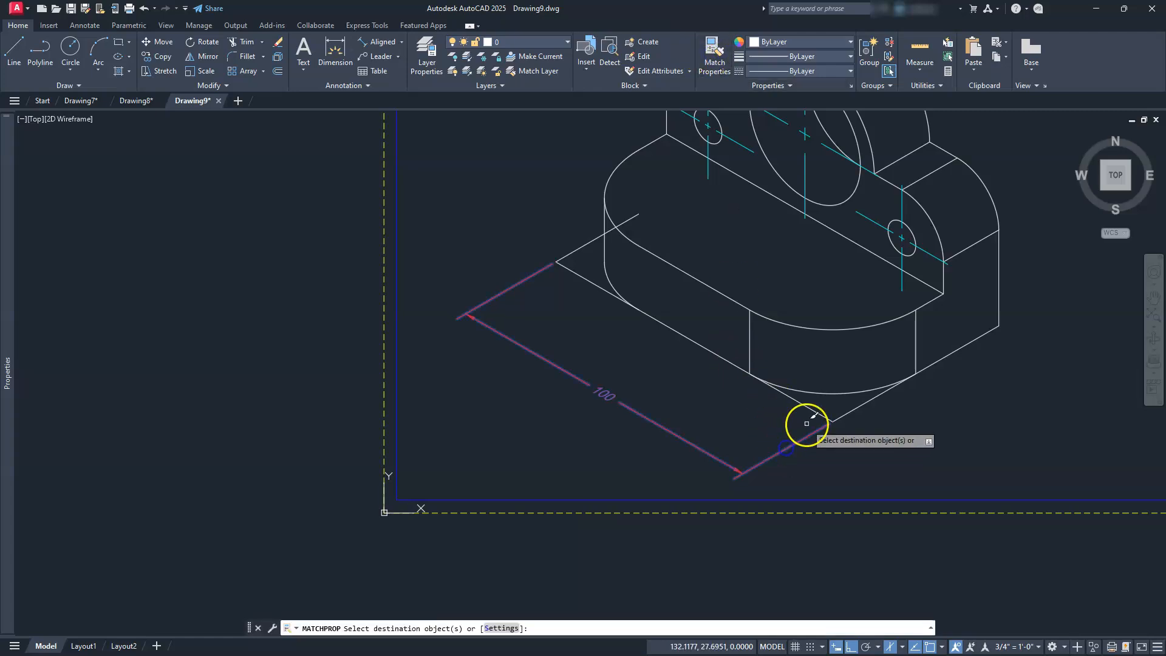
pyautogui.click(839, 415)
pyautogui.click(594, 282)
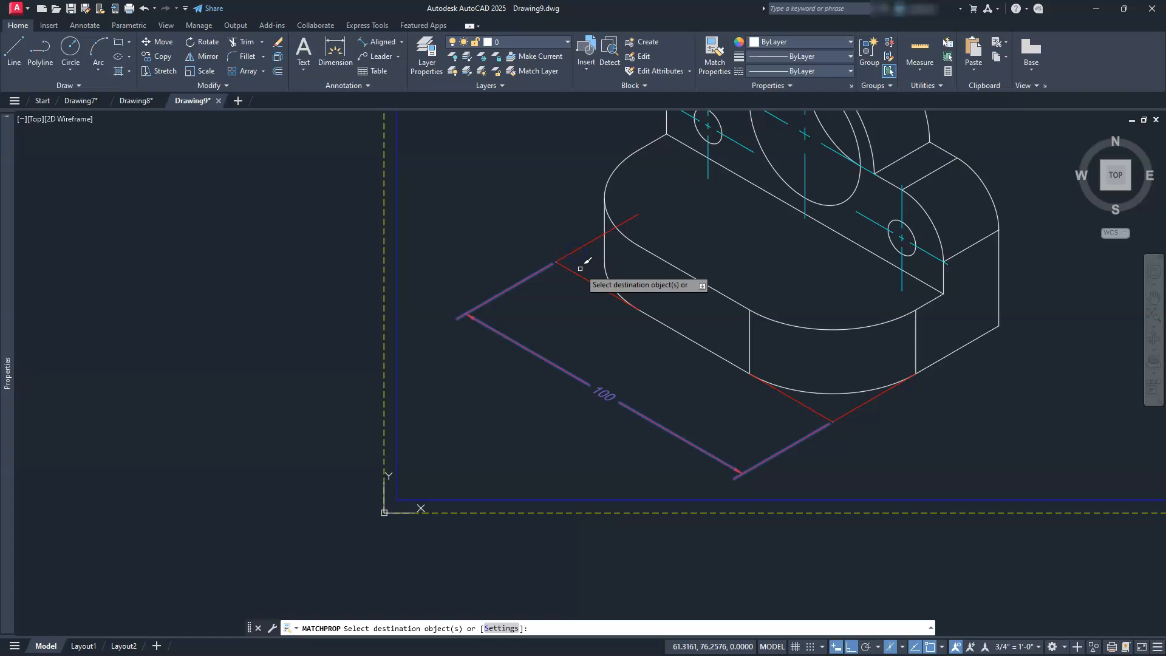
pyautogui.press('Return')
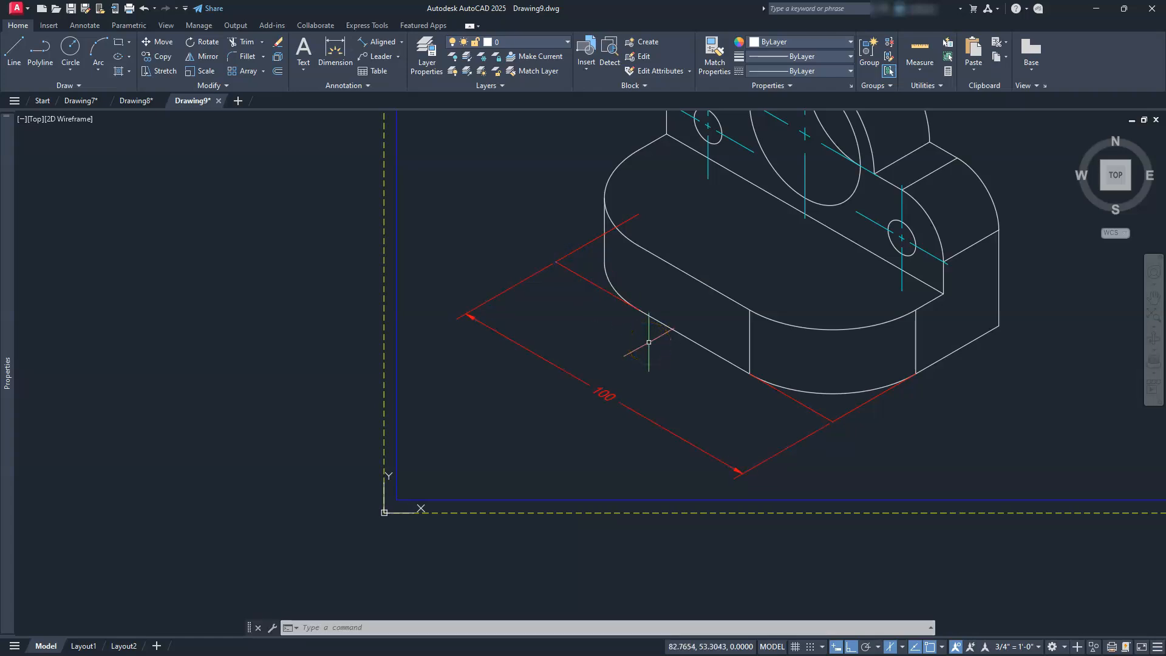
# - Copy the base's vertical edge line from the start of the front rounded corner to the end of the left rounded corner
pyautogui.moveTo(580, 263); pyautogui.dragTo(600, 315, button='middle')
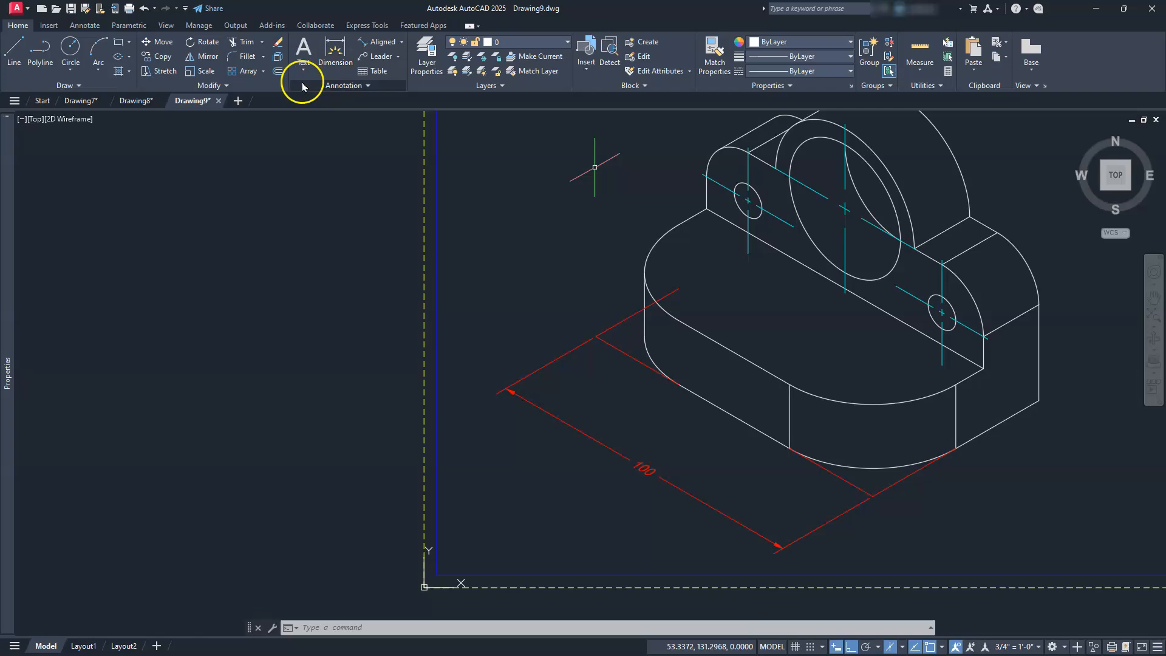
pyautogui.click(161, 58)
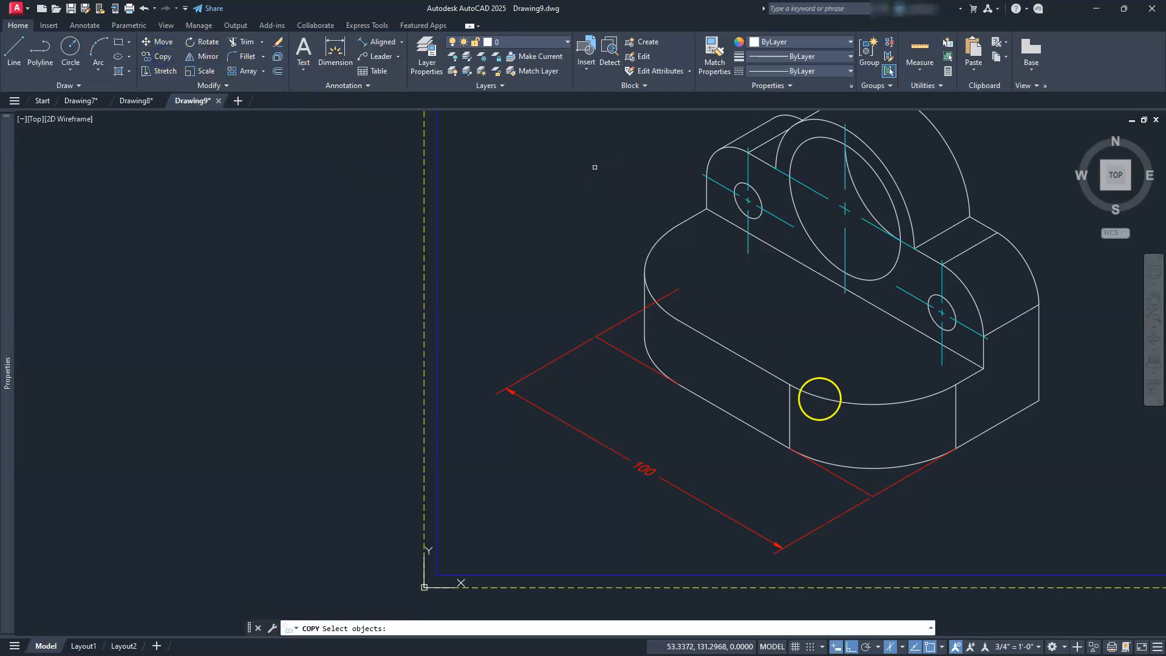
pyautogui.click(790, 409)
pyautogui.press('Return')
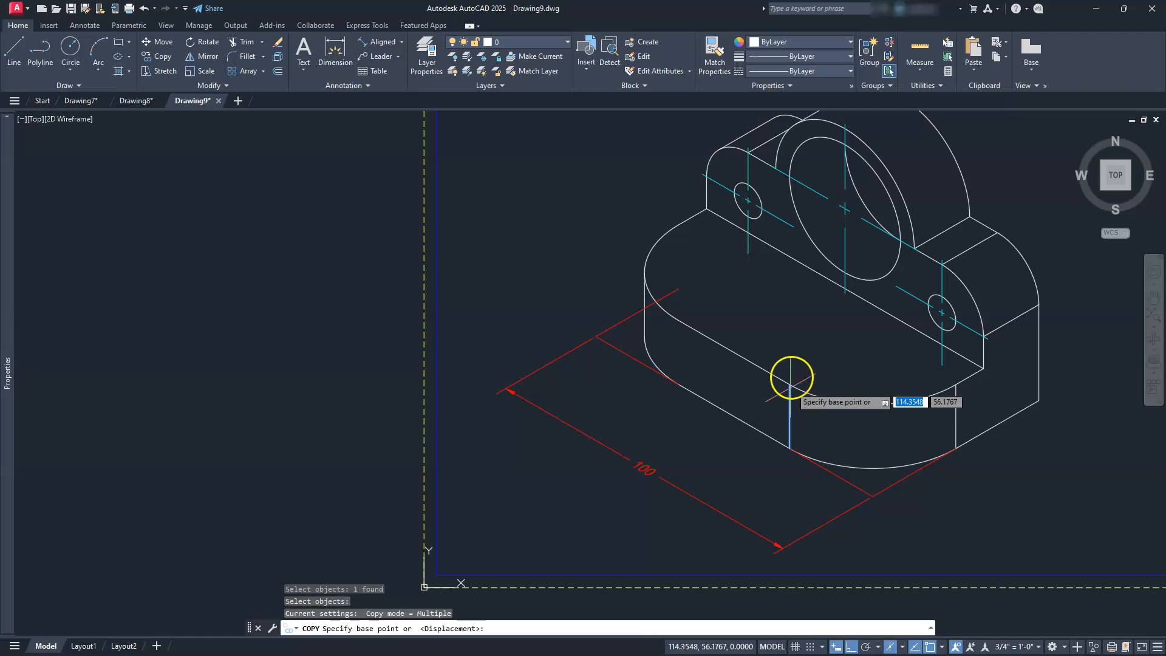
pyautogui.click(791, 387)
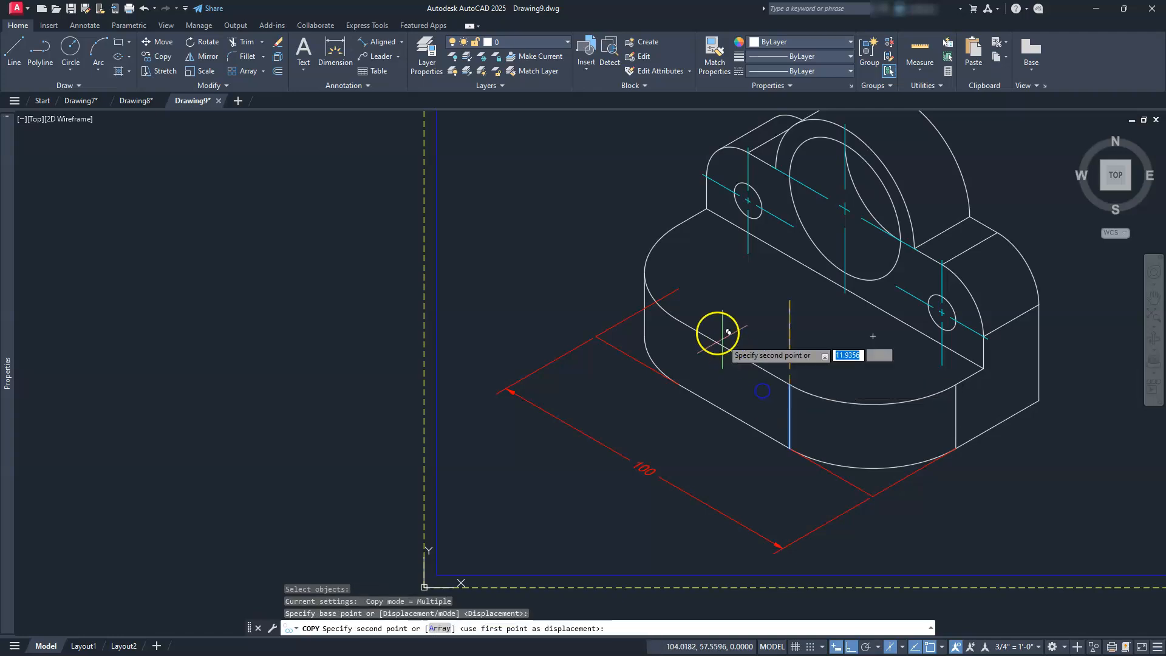
pyautogui.click(693, 325)
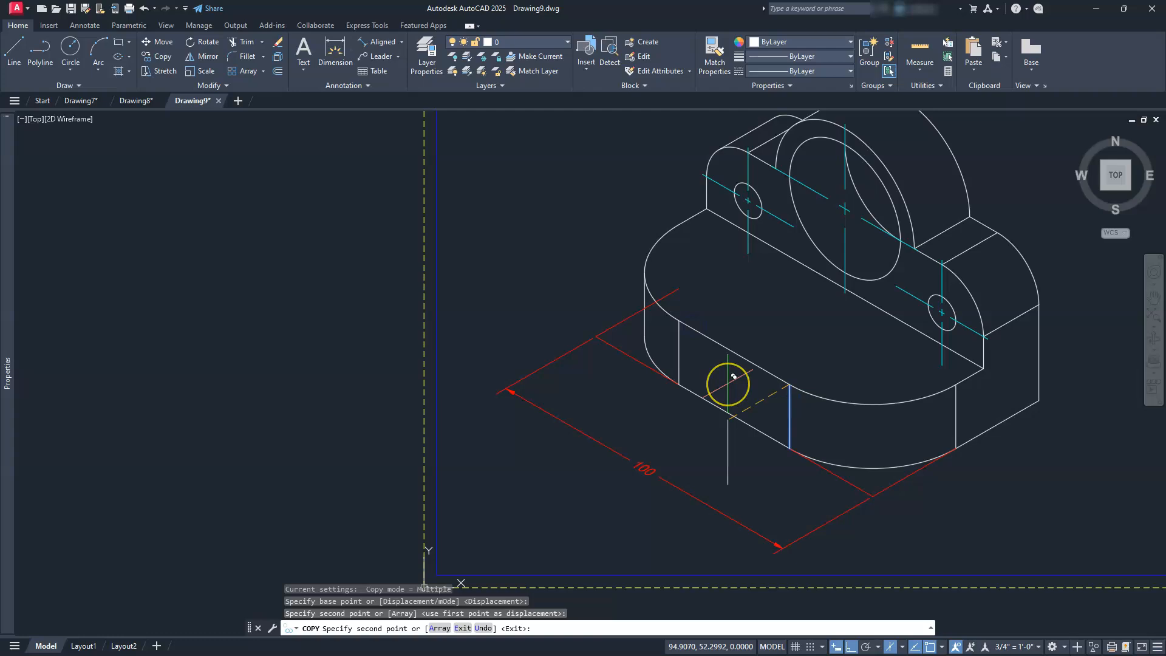
pyautogui.press('Escape')
pyautogui.press('Escape')
pyautogui.press('Escape')
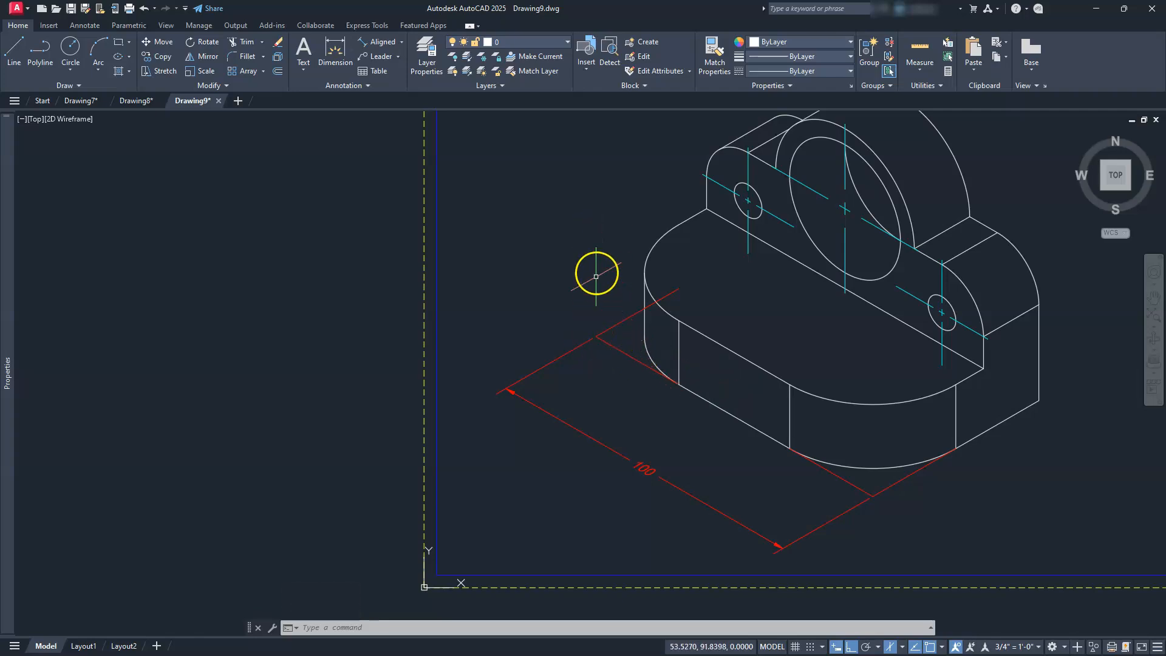
# - Copy the two extension lines of the base's left corner straight up by 20
pyautogui.click(159, 56)
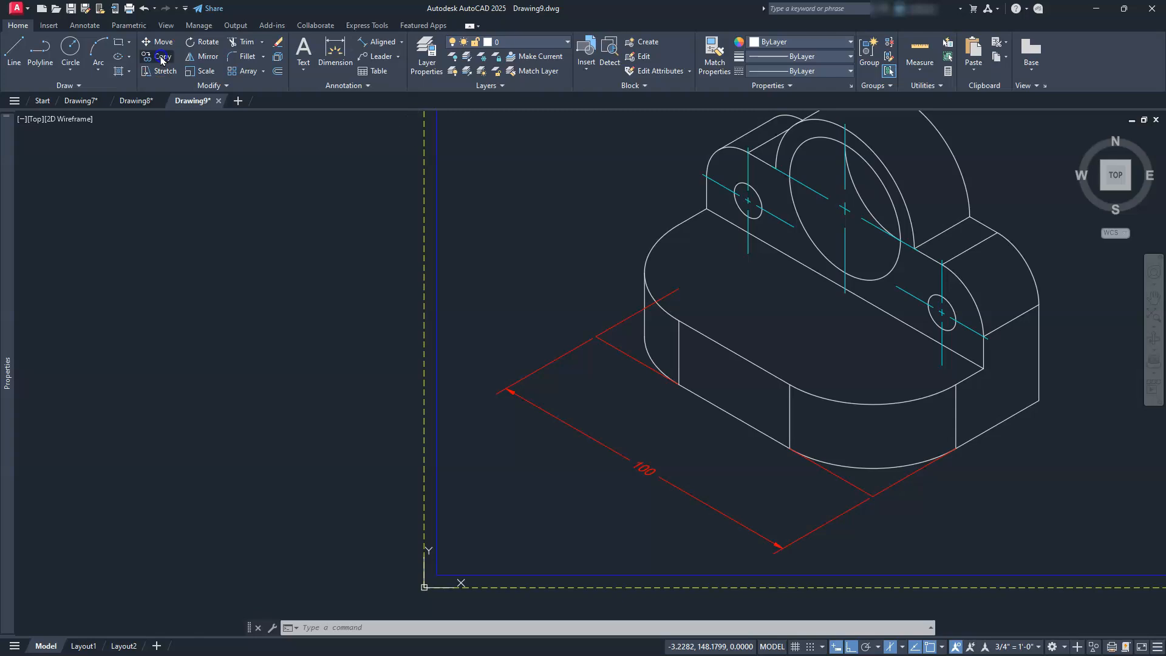
pyautogui.click(637, 360)
pyautogui.click(617, 324)
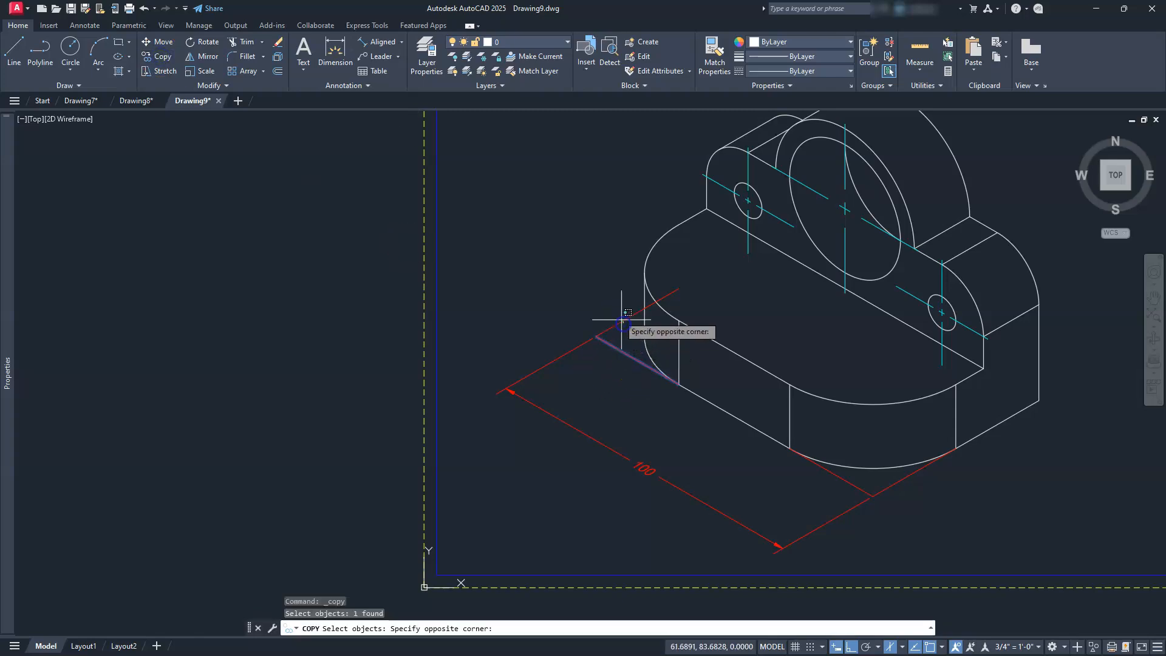
pyautogui.click(615, 309)
pyautogui.press('Return')
pyautogui.click(673, 388)
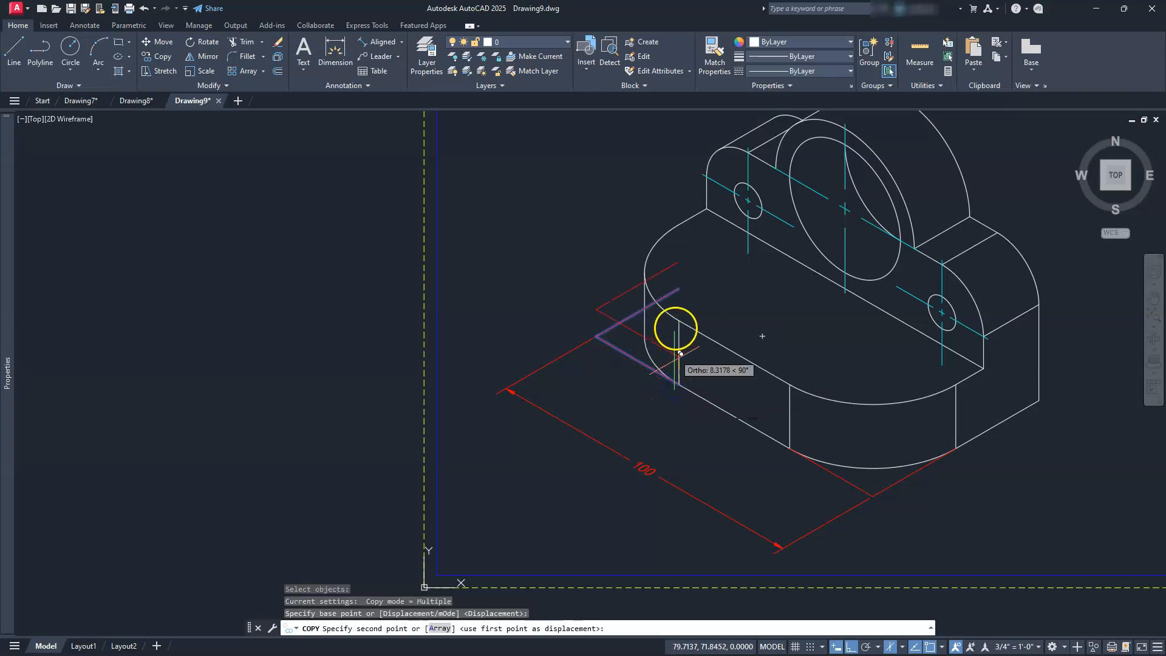
pyautogui.write('20')
pyautogui.press('Return')
pyautogui.press('Escape')
pyautogui.press('Escape')
pyautogui.press('Escape')
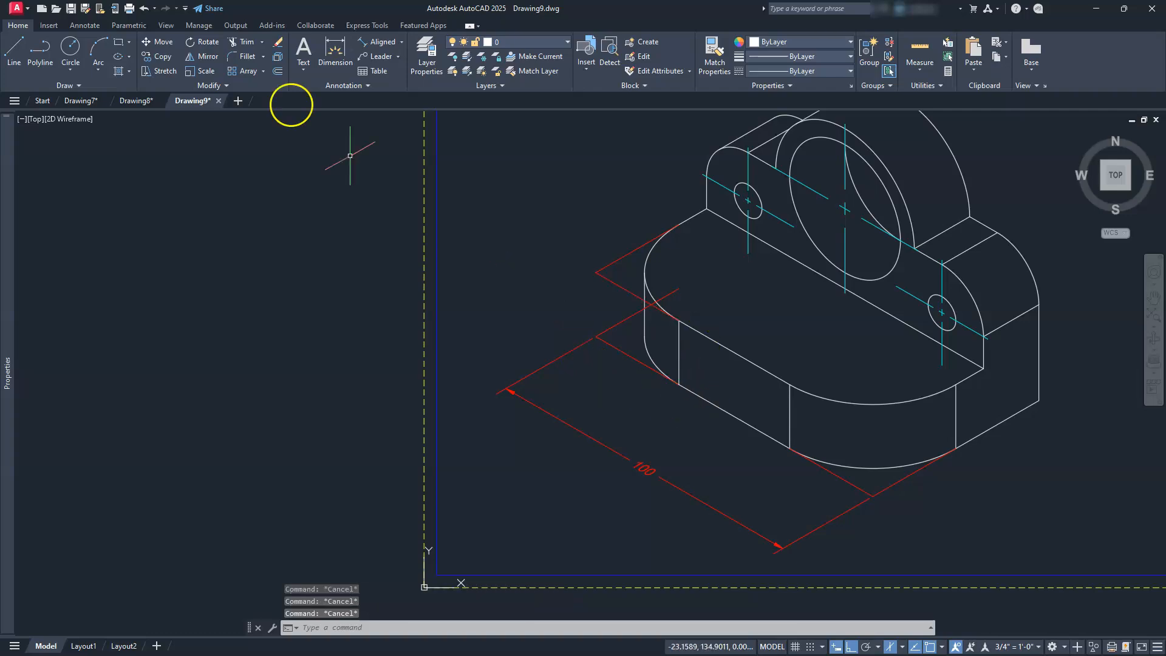
# - Draw a vertical line joining the lower and upper extension-line corners at the base's left corner
pyautogui.click(12, 47)
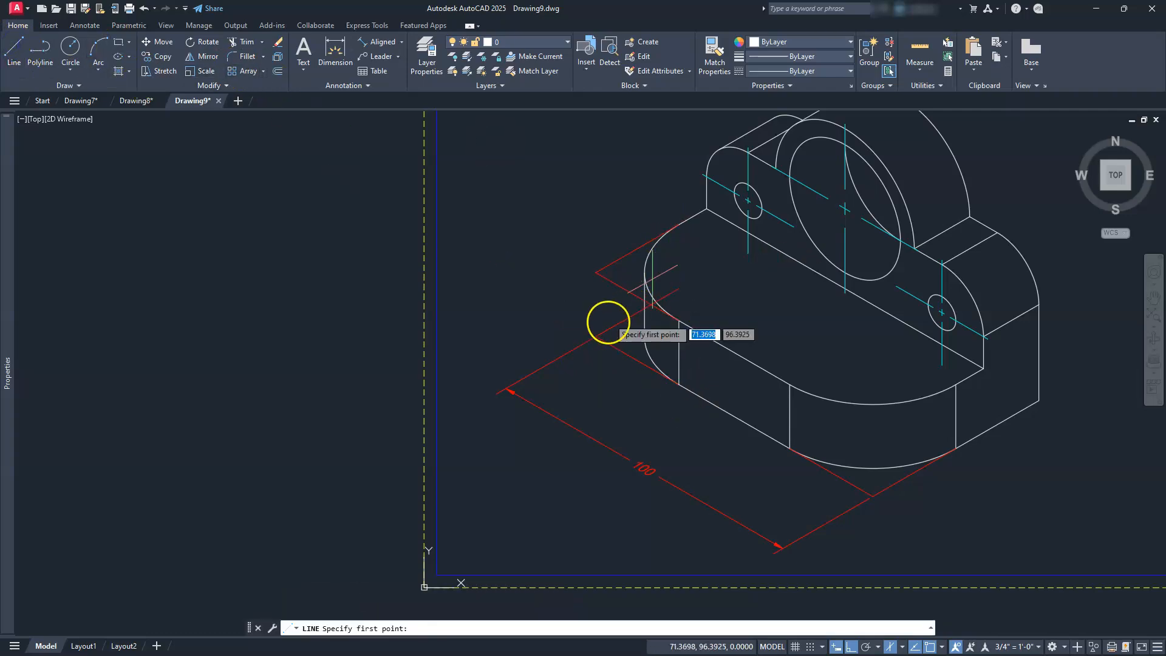
pyautogui.click(596, 336)
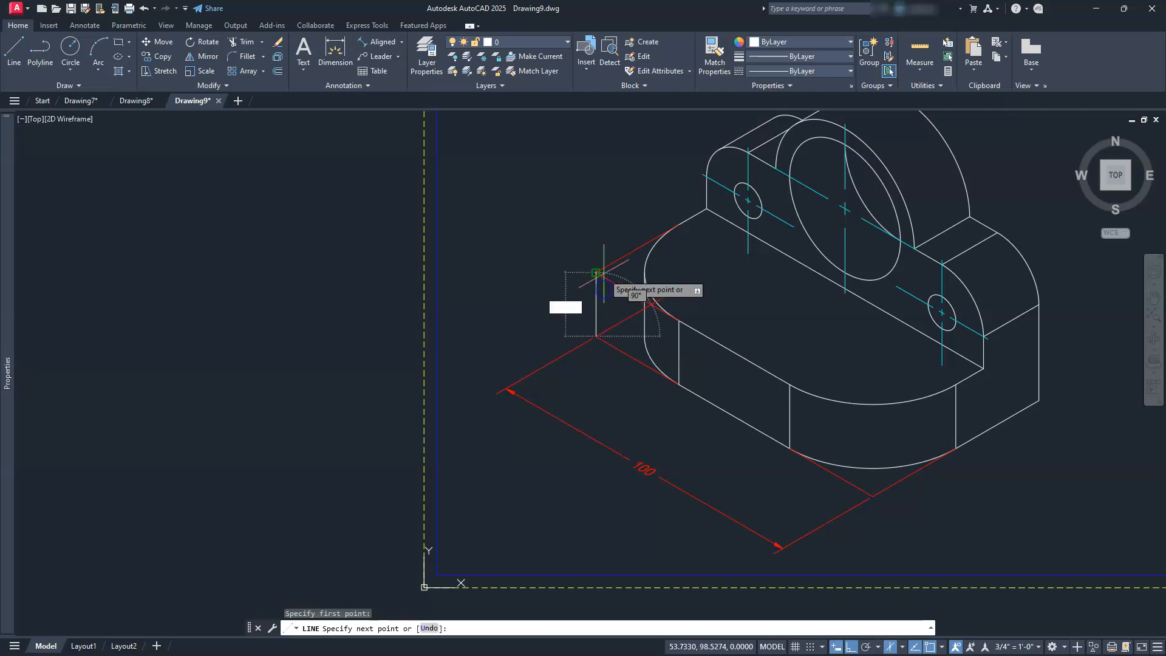
pyautogui.press('Escape')
pyautogui.press('Escape')
pyautogui.press('Escape')
# - Put the four extension lines and the vertical line at the base's left corner on the hid layer
pyautogui.click(622, 299)
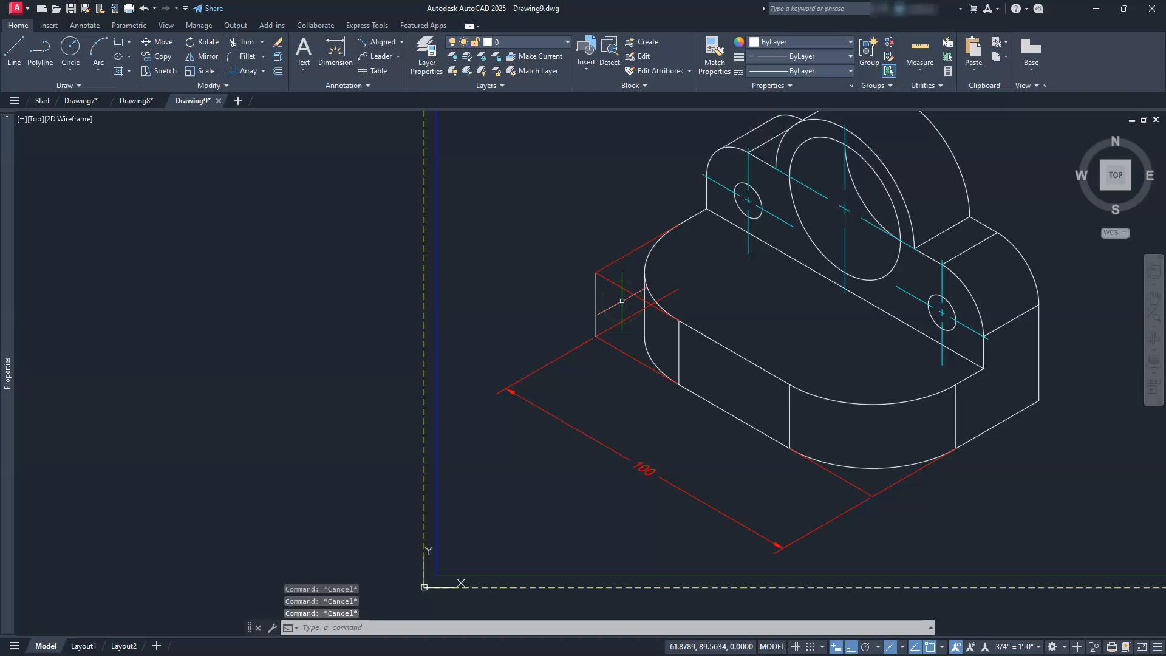
pyautogui.click(630, 240)
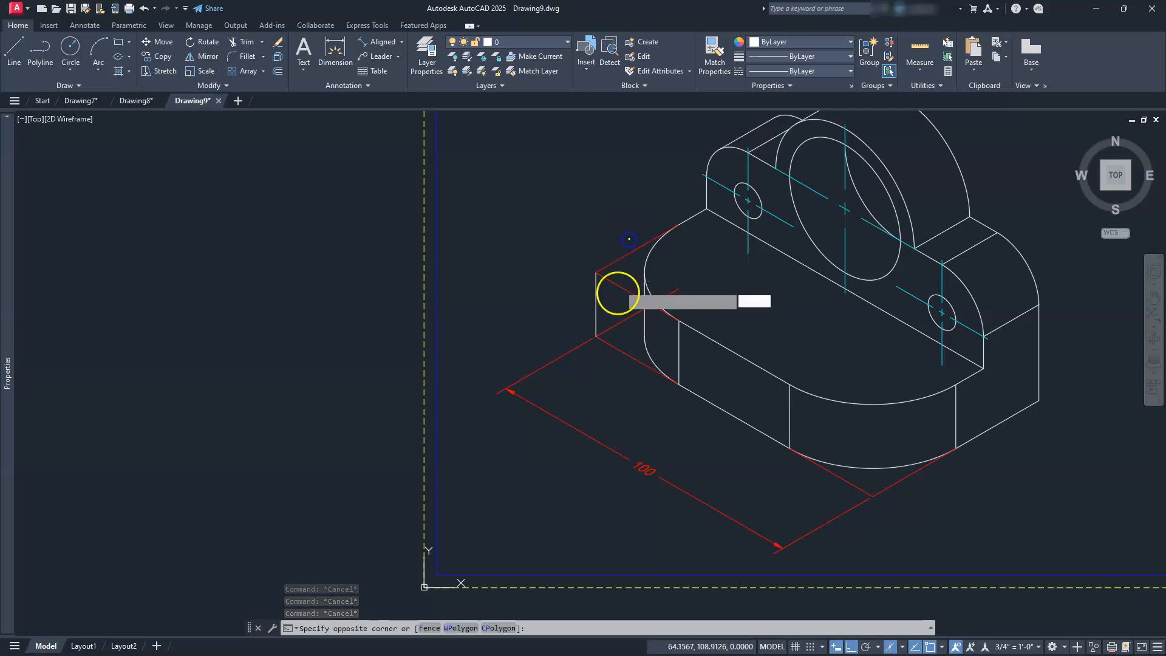
pyautogui.click(604, 384)
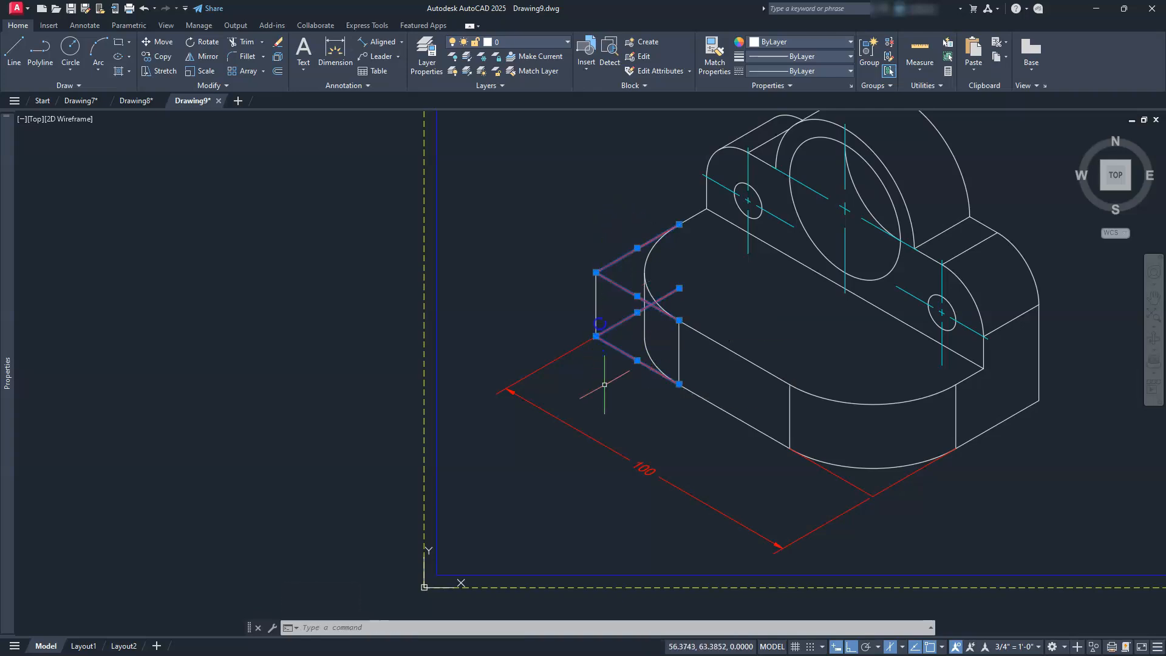
pyautogui.click(598, 299)
pyautogui.click(573, 297)
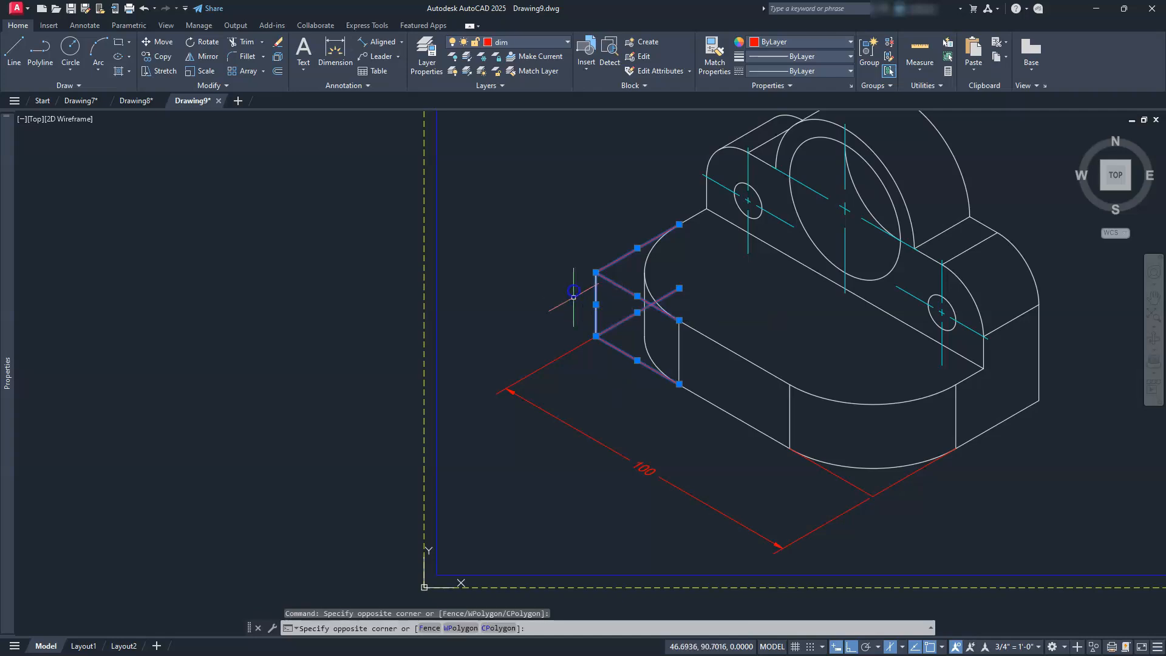
pyautogui.click(569, 41)
pyautogui.click(510, 130)
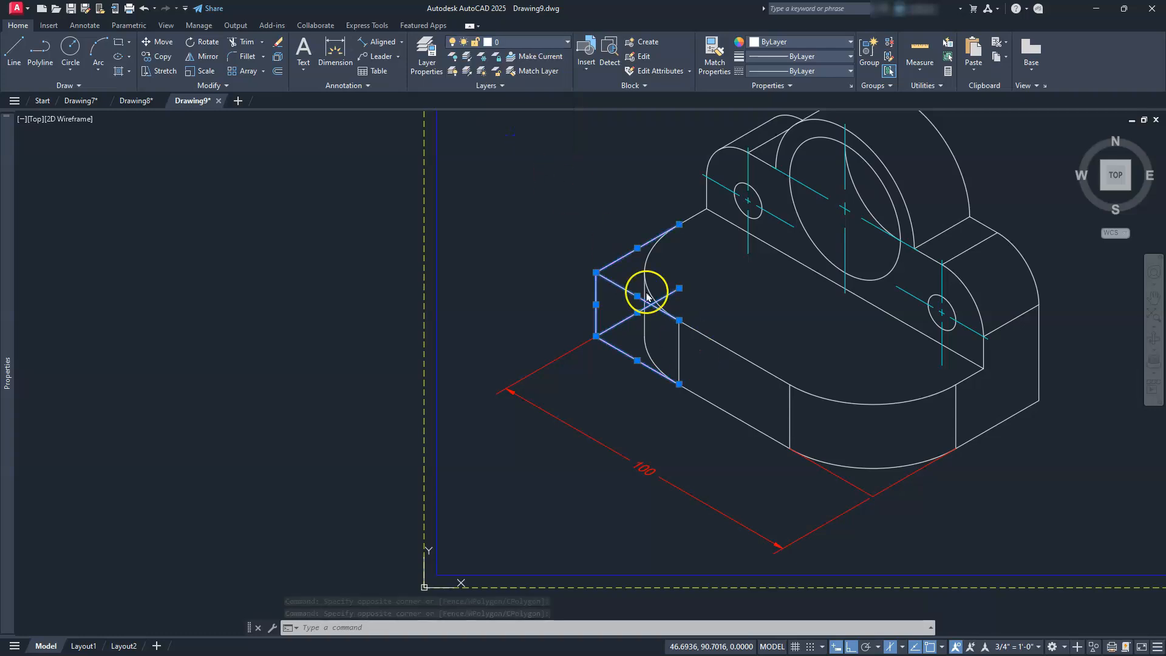
pyautogui.click(568, 42)
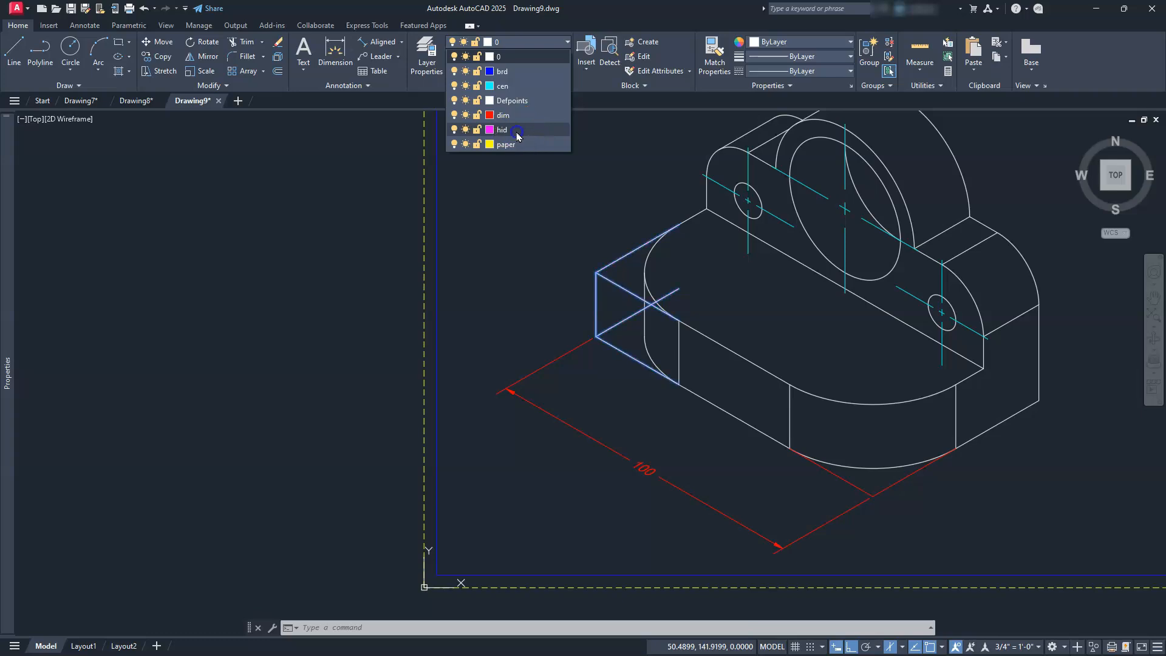
pyautogui.click(517, 132)
pyautogui.click(532, 260)
pyautogui.press('Escape')
pyautogui.press('Escape')
pyautogui.press('Escape')
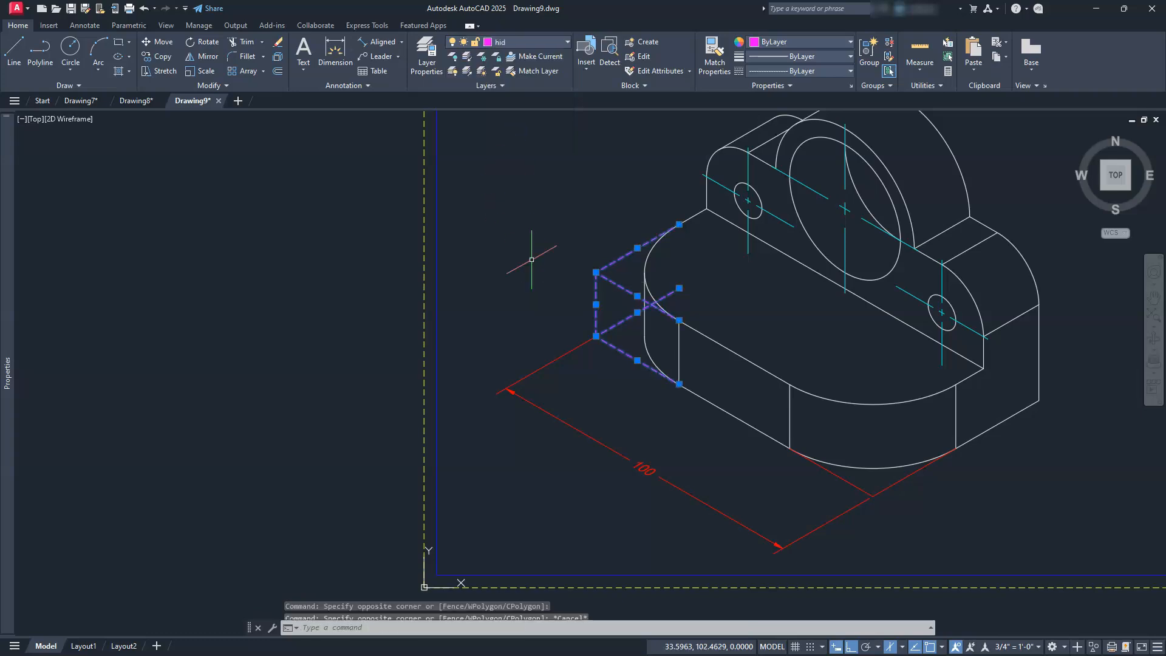
# - Delete the lower hidden line that runs from the left corner back across the base
pyautogui.press('Escape')
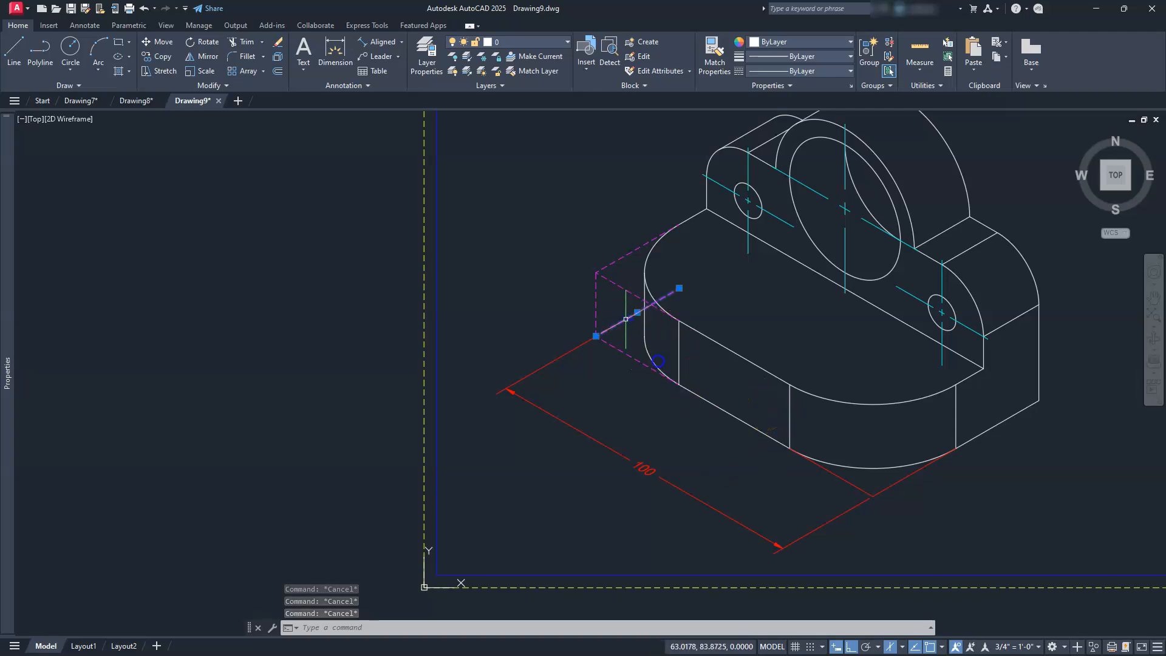
pyautogui.press('Delete')
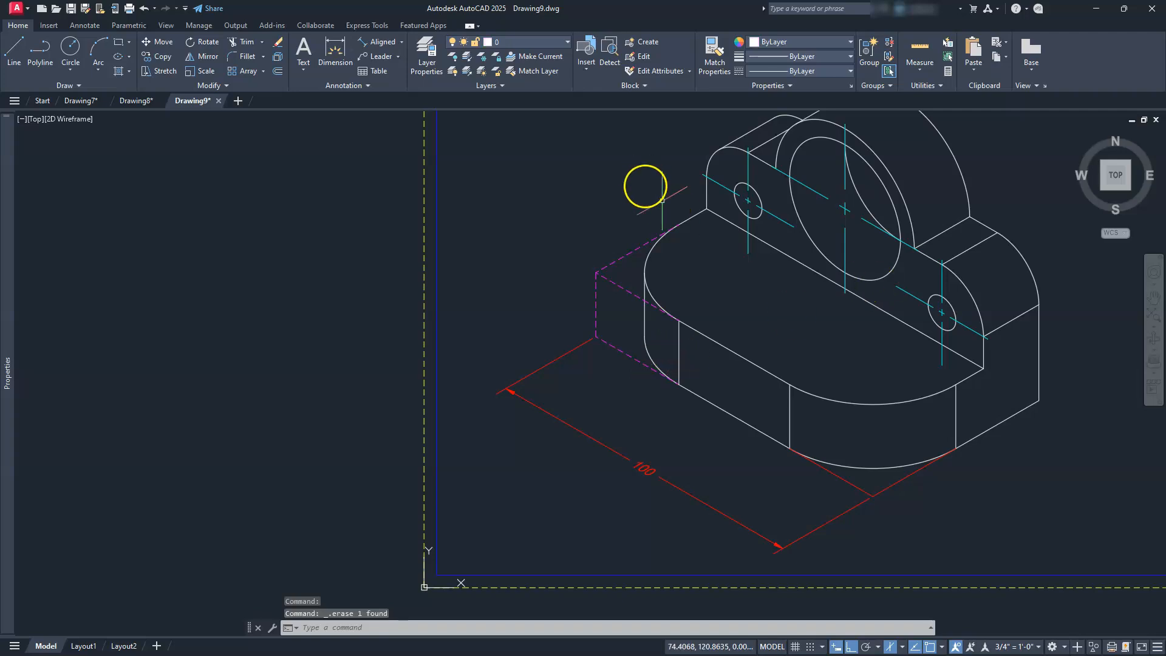
# - Add an aligned dimension to the vertical hidden line at the base's left corner, placing it to the left of the corner
pyautogui.moveTo(684, 361); pyautogui.dragTo(701, 396, button='middle')
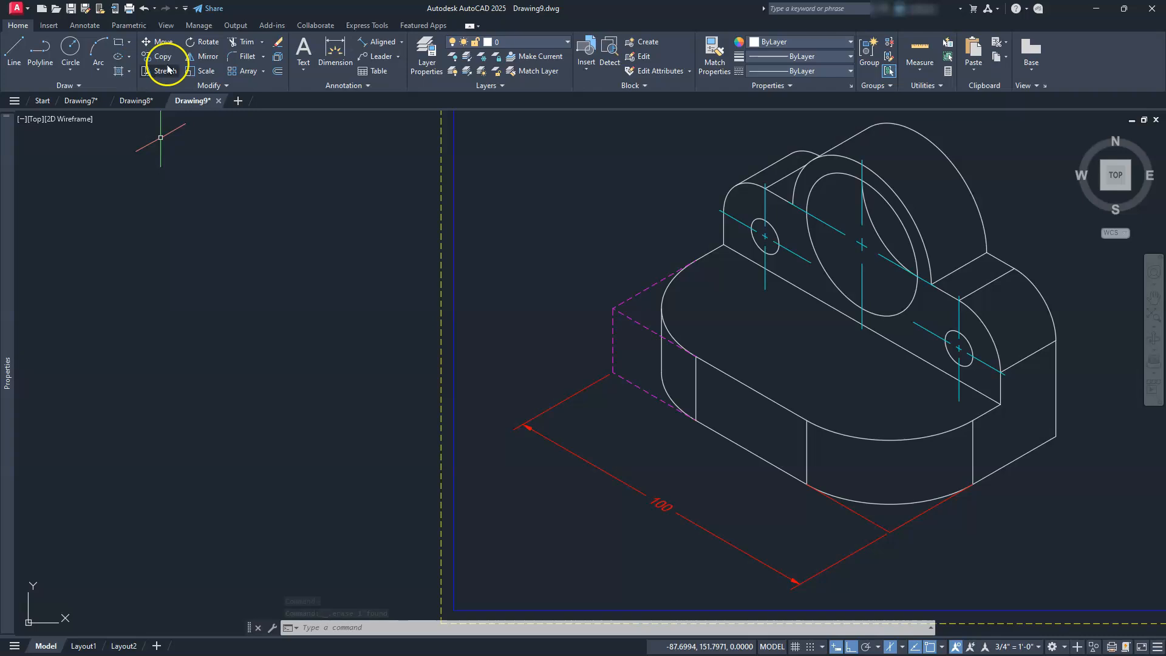
pyautogui.click(383, 44)
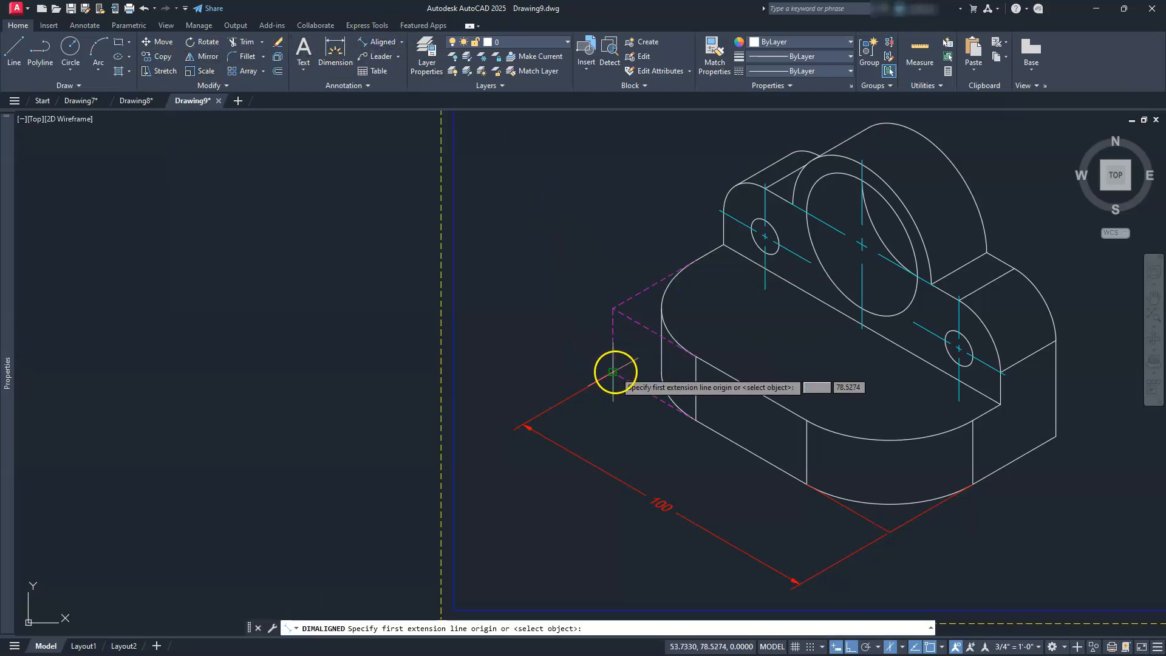
pyautogui.click(613, 371)
pyautogui.click(613, 307)
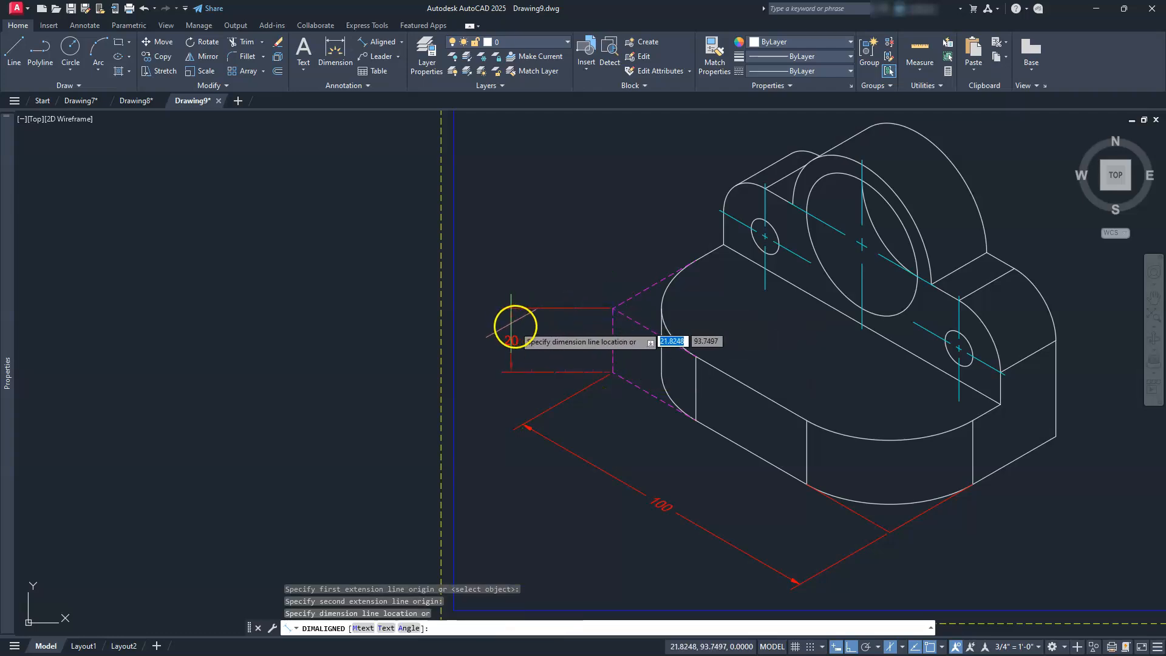
pyautogui.click(519, 328)
pyautogui.press('Escape')
pyautogui.press('Escape')
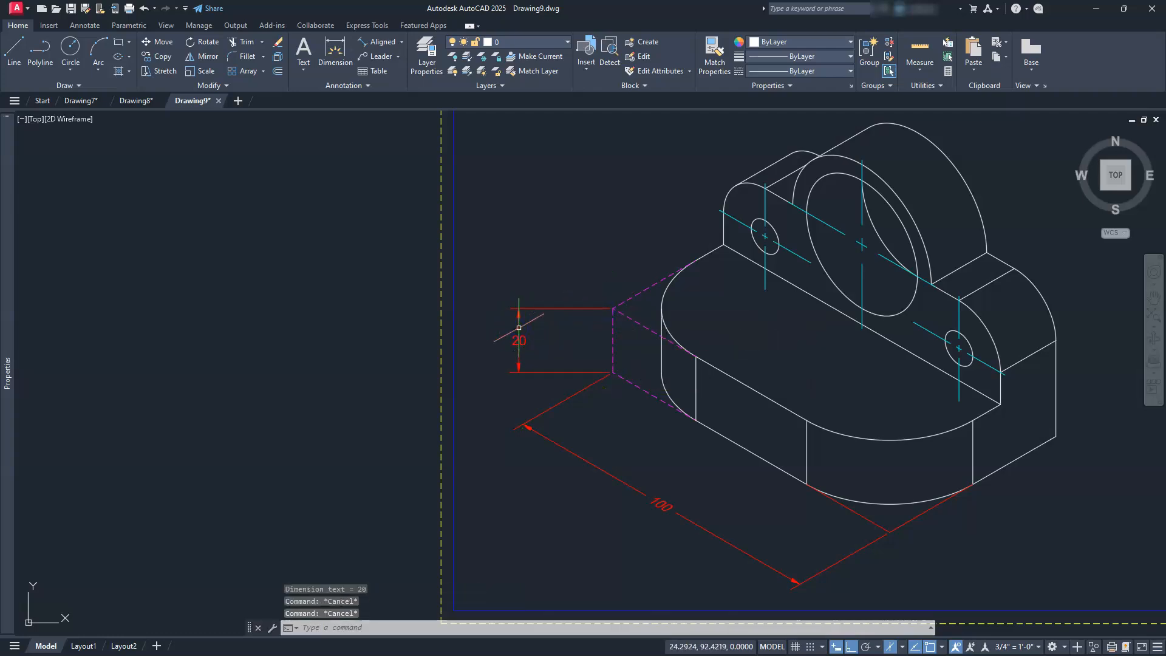
pyautogui.click(518, 330)
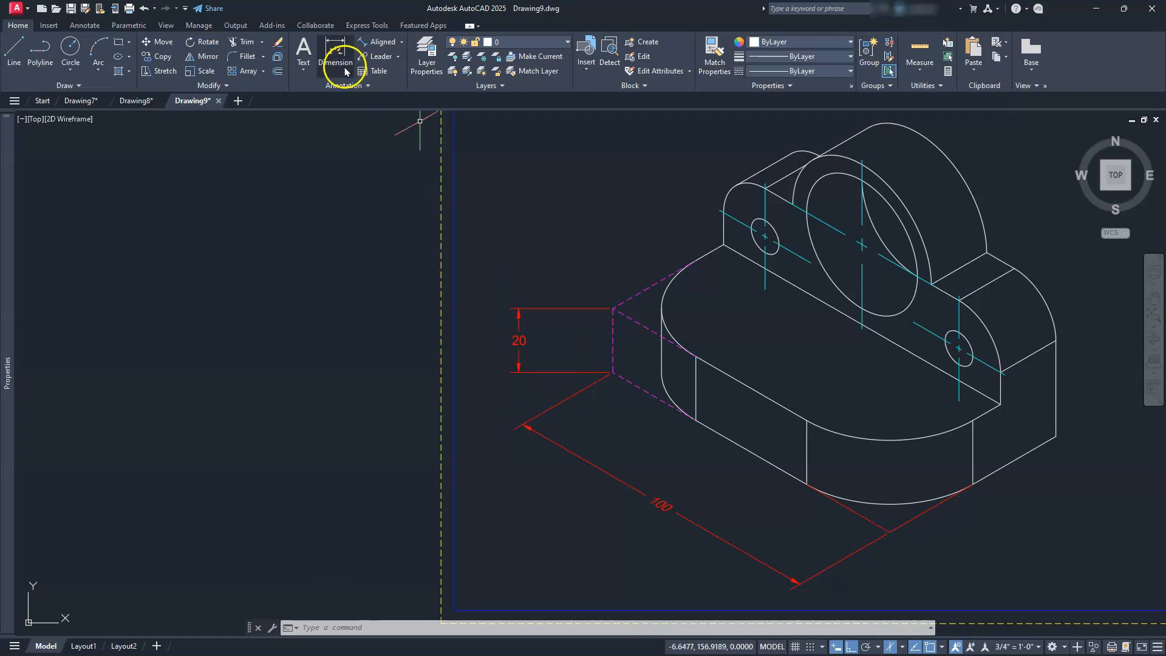
# - Oblique the vertical height dimension at the base's left corner by 30
pyautogui.click(85, 25)
pyautogui.click(305, 86)
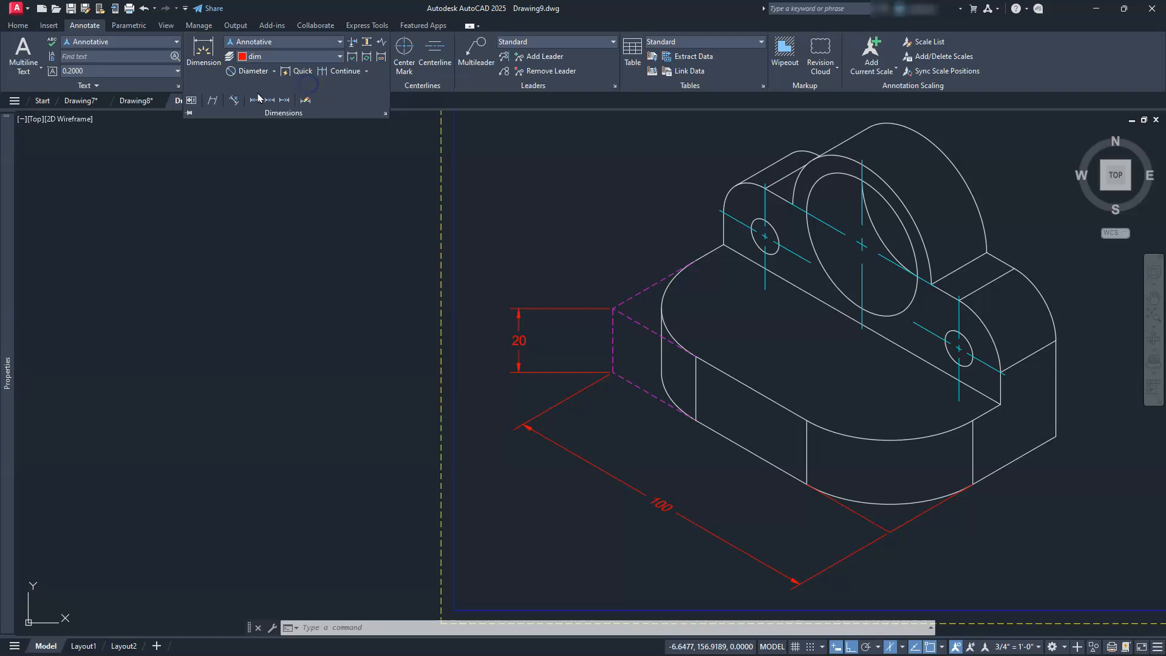
pyautogui.click(214, 100)
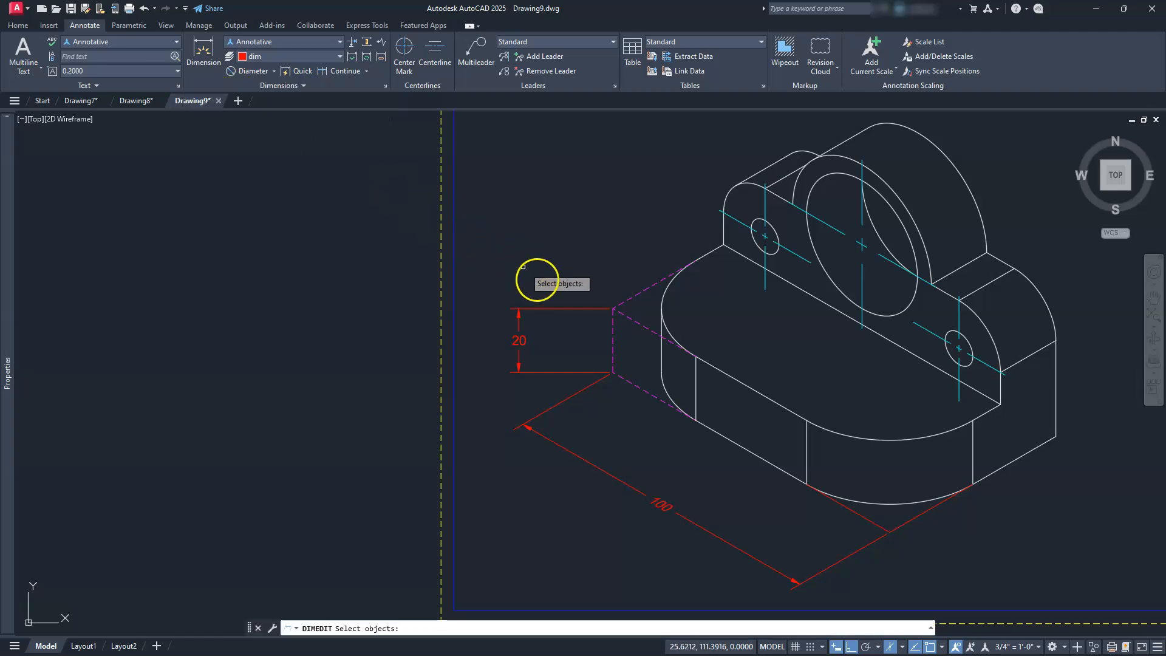
pyautogui.click(558, 308)
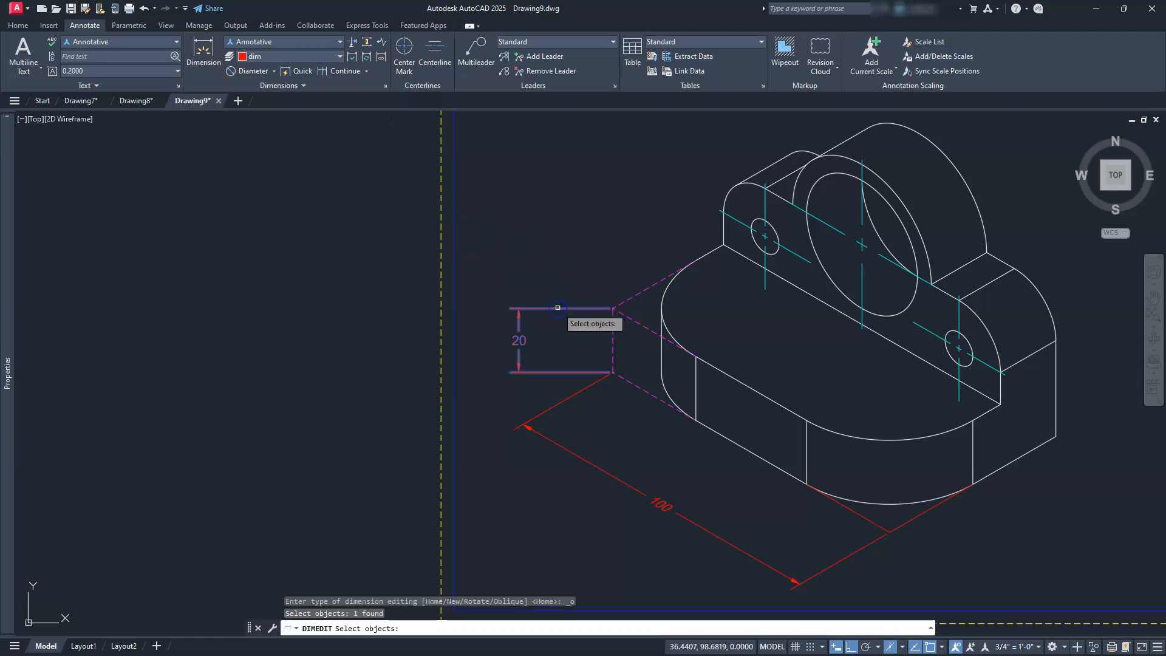
pyautogui.press('Return')
pyautogui.write('30')
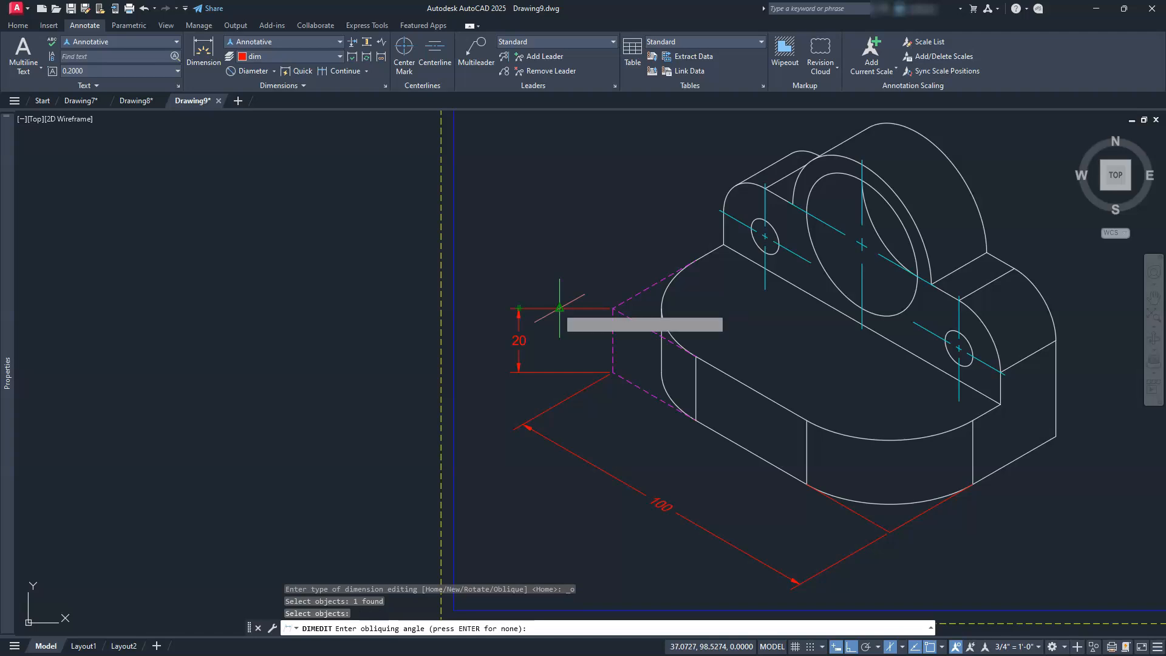
pyautogui.press('Return')
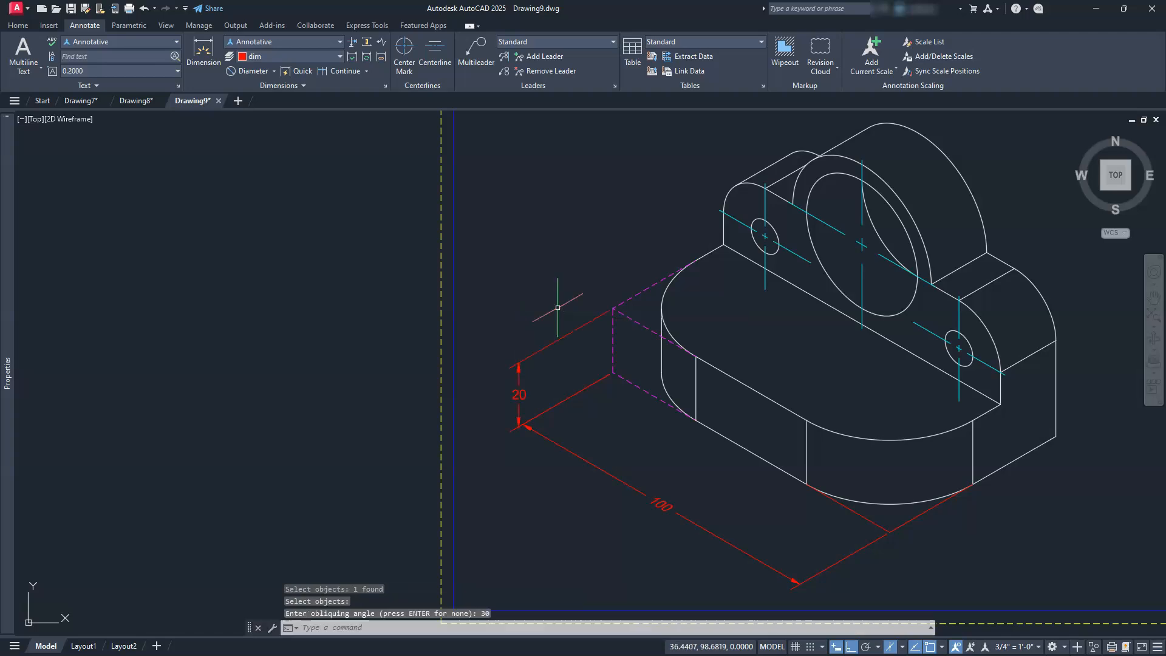
# - Stretch the height dimension's line along its extension line so its lower arrow meets the arrow tip of the 100 dimension
pyautogui.scroll(4, 519, 423)
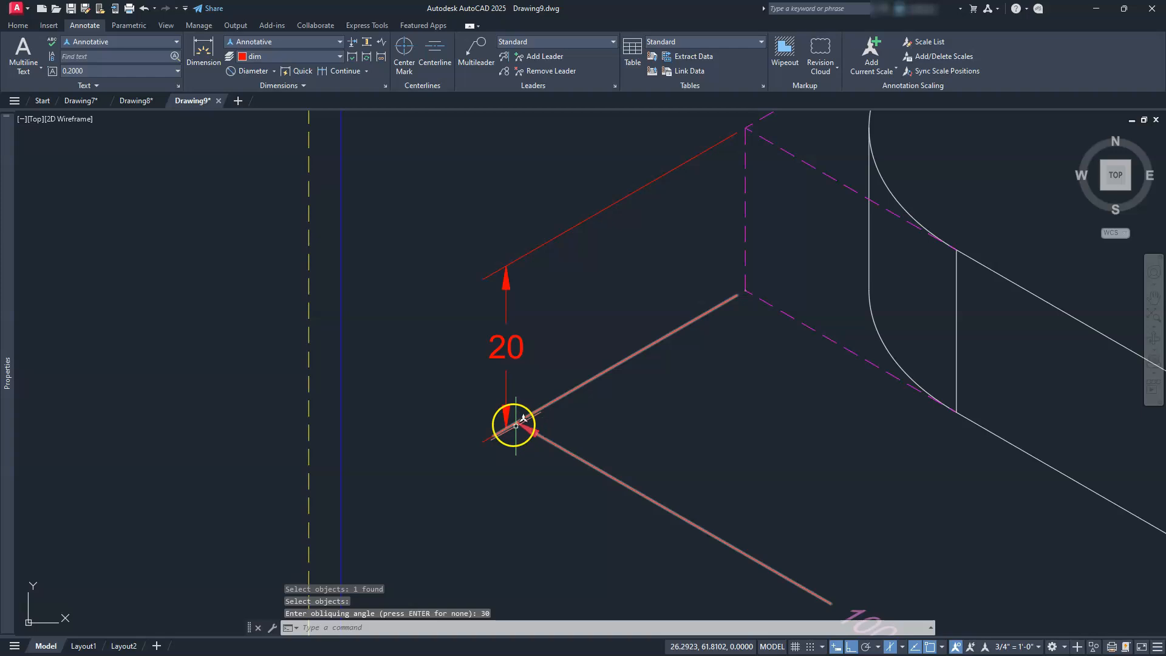
pyautogui.press('Escape')
pyautogui.press('Escape')
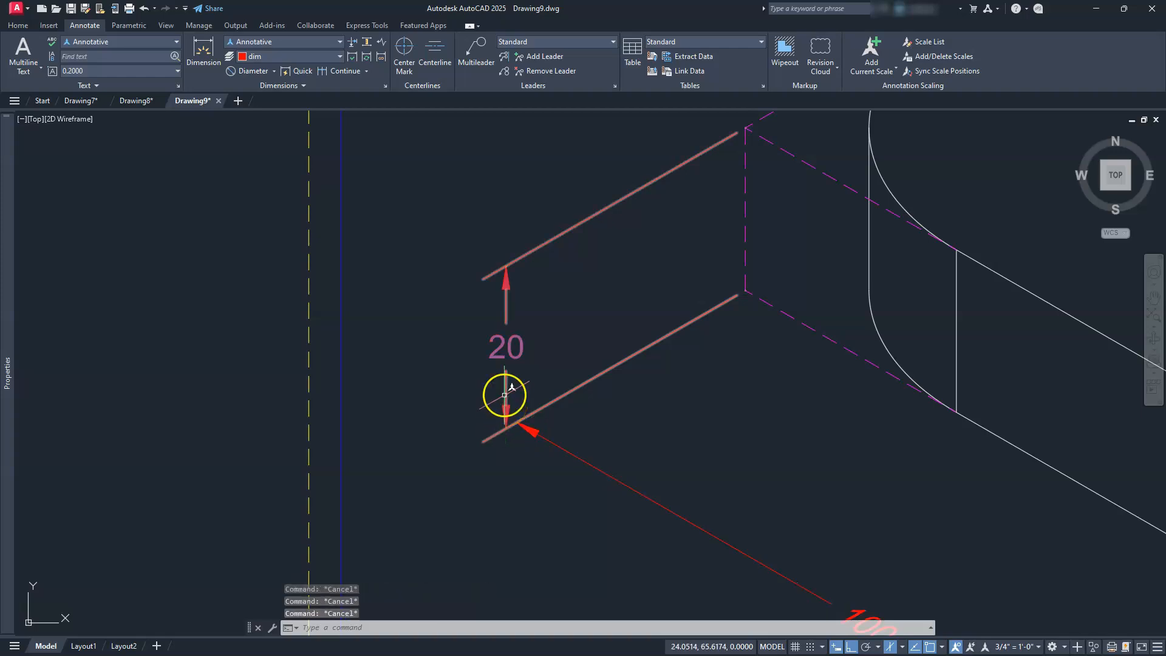
pyautogui.click(498, 395)
pyautogui.click(499, 348)
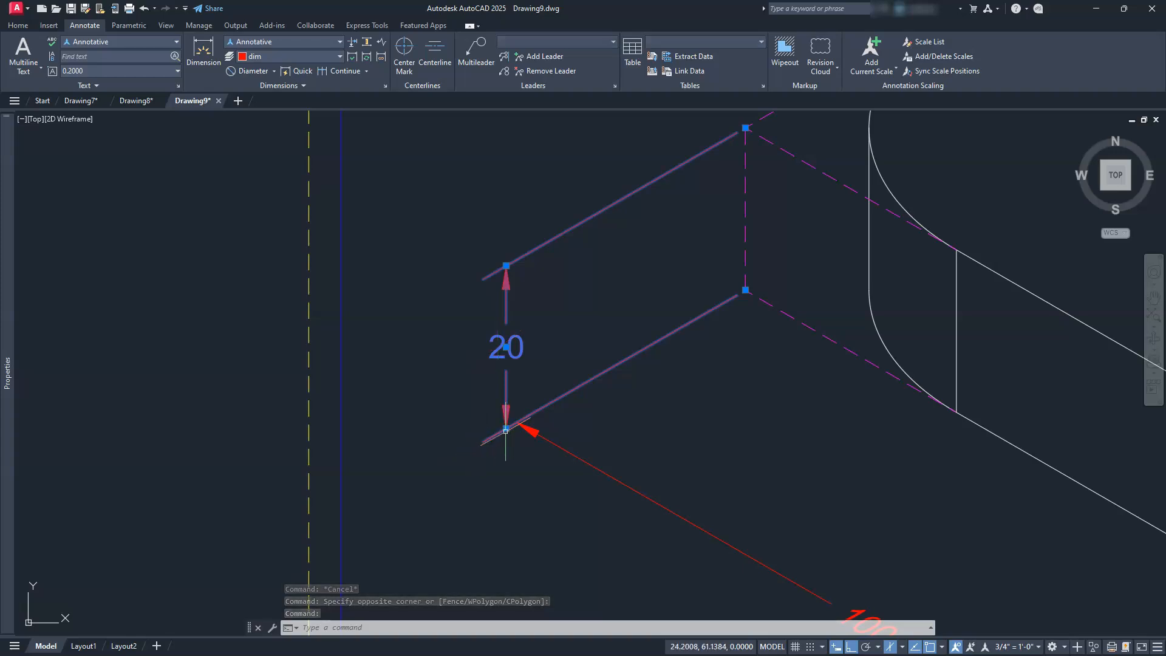
pyautogui.click(505, 430)
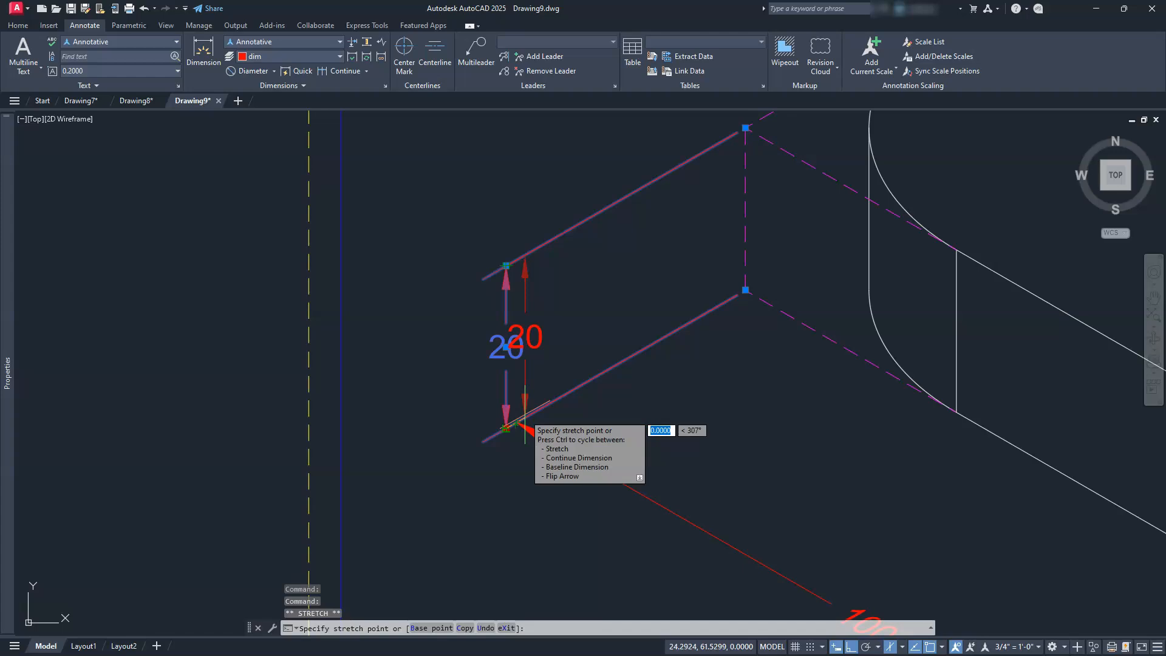
pyautogui.scroll(5, 510, 417)
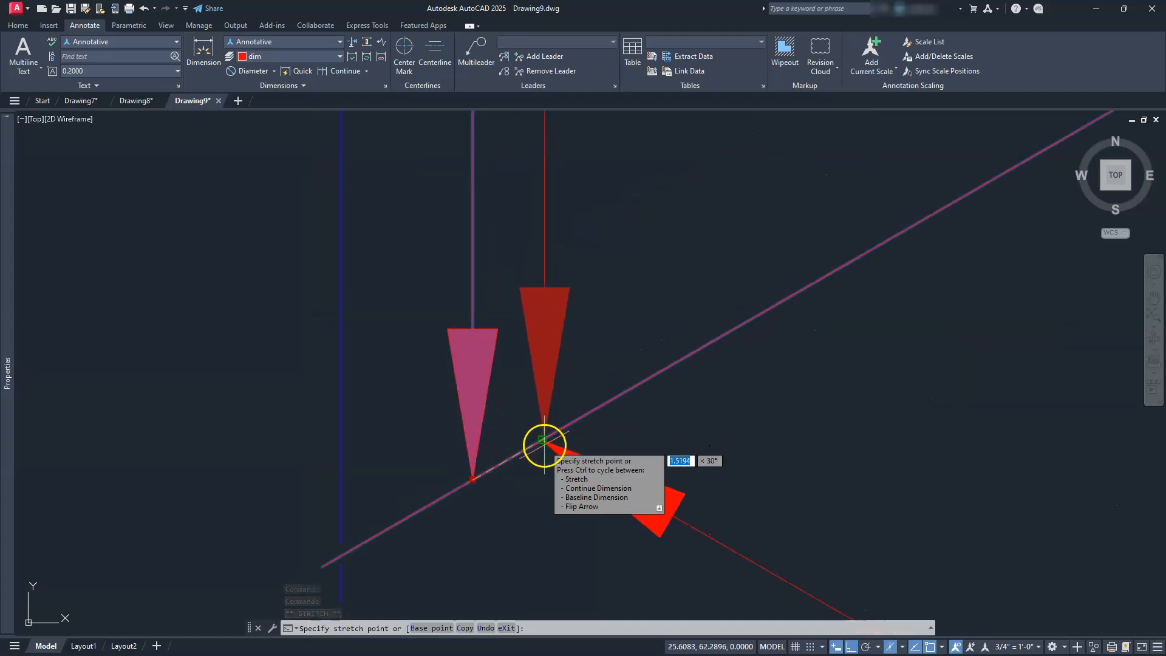
pyautogui.press('Escape')
pyautogui.press('Escape')
# - Set the text rotation of the base's height dimension to 30
pyautogui.scroll(-7, 523, 300)
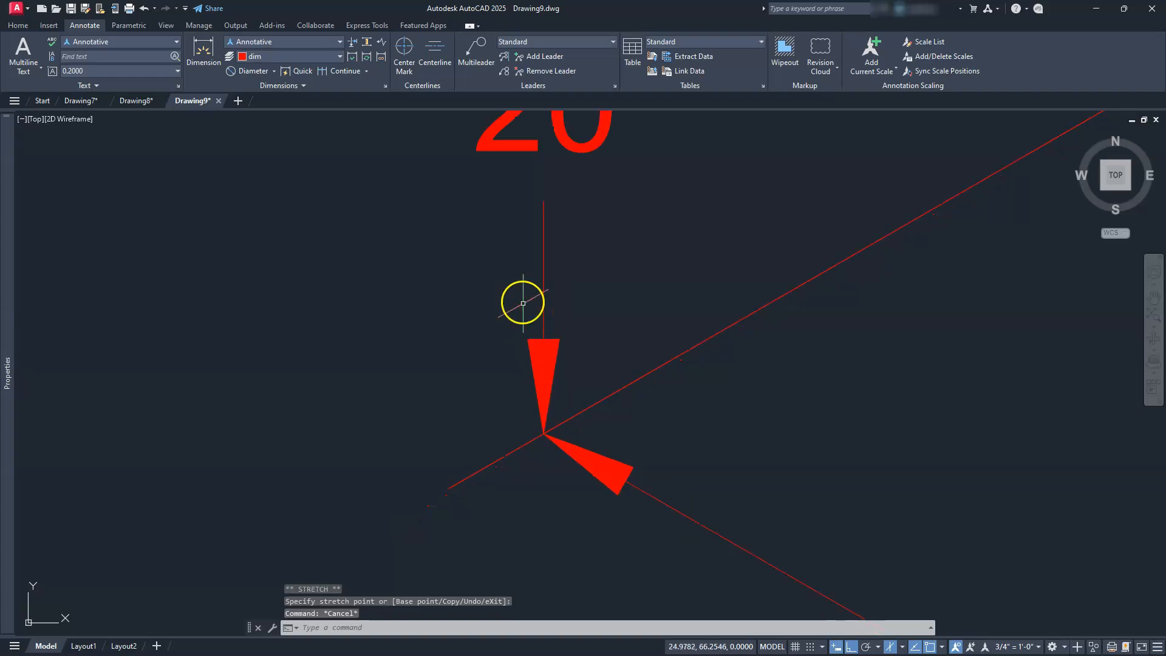
pyautogui.scroll(-4, 522, 301)
pyautogui.moveTo(523, 302)
pyautogui.mouseDown(button='middle')
pyautogui.moveTo(576, 328)
pyautogui.moveTo(545, 335)
pyautogui.mouseUp(button='middle')
pyautogui.click(550, 318)
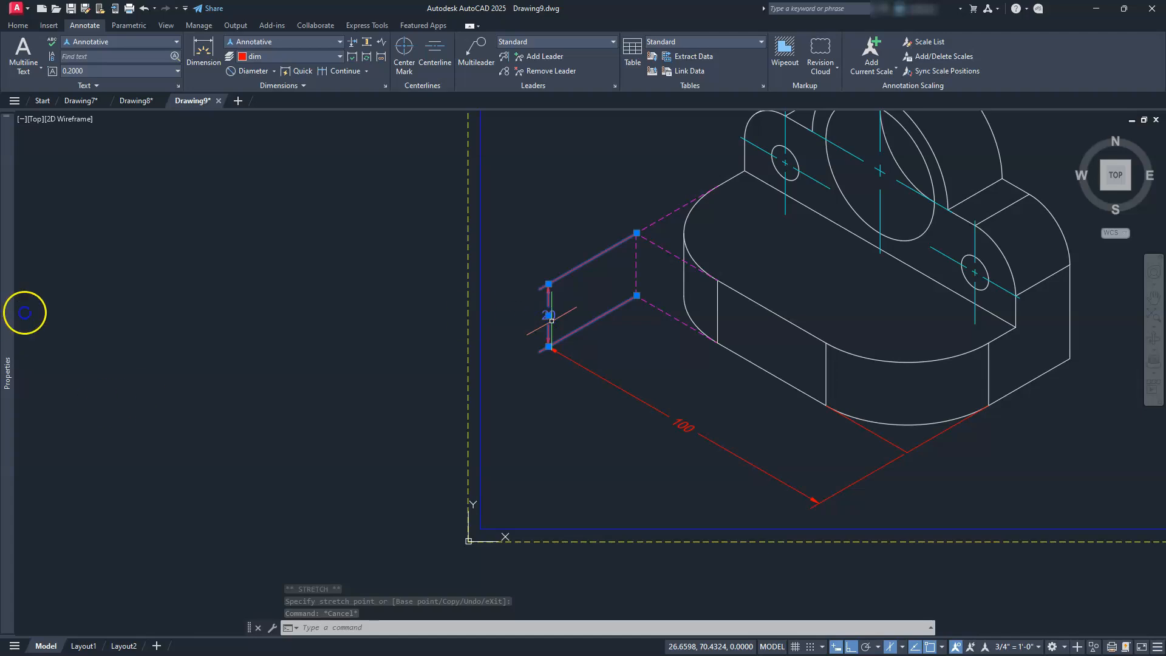
pyautogui.moveTo(8, 312)
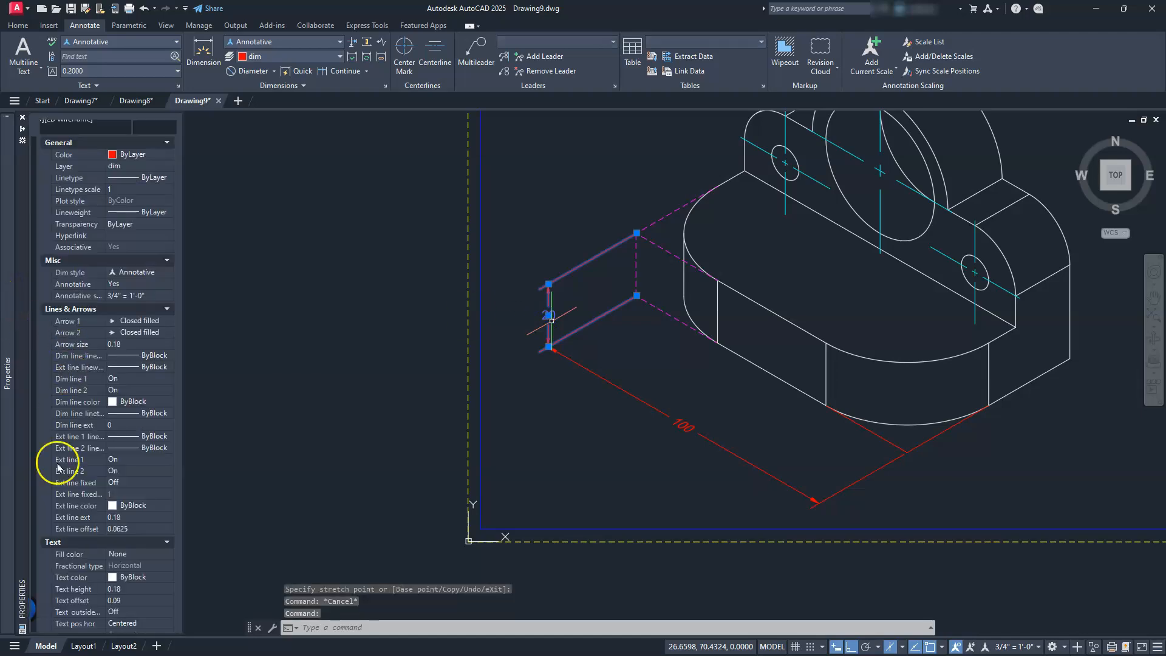
pyautogui.scroll(-4, 68, 495)
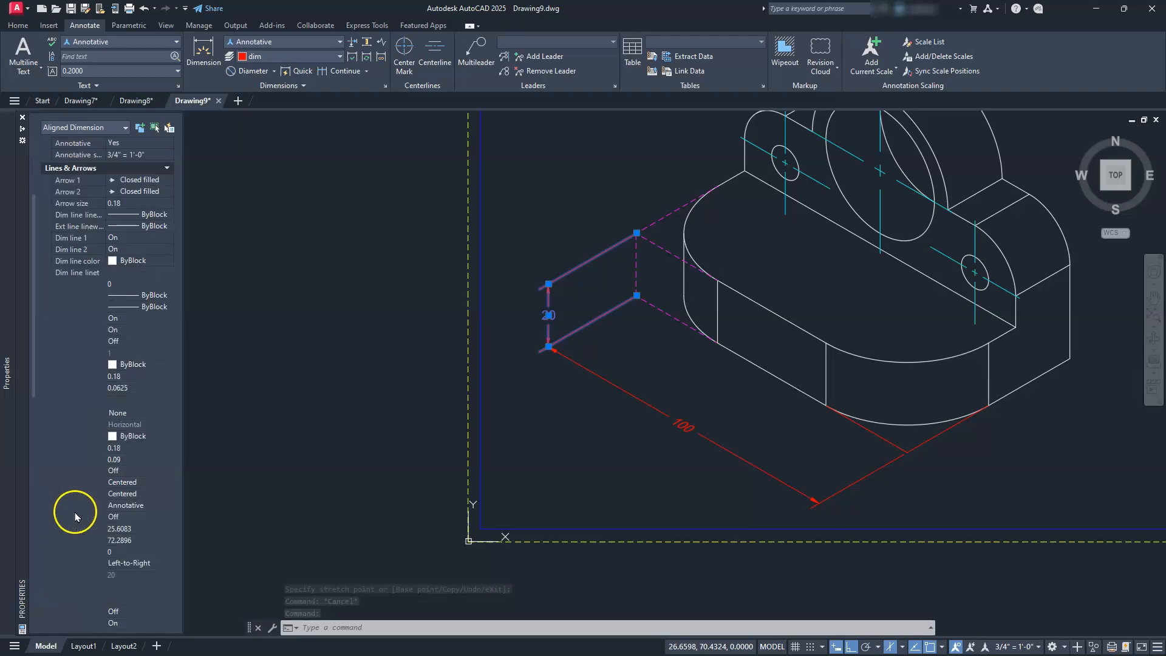
pyautogui.click(114, 552)
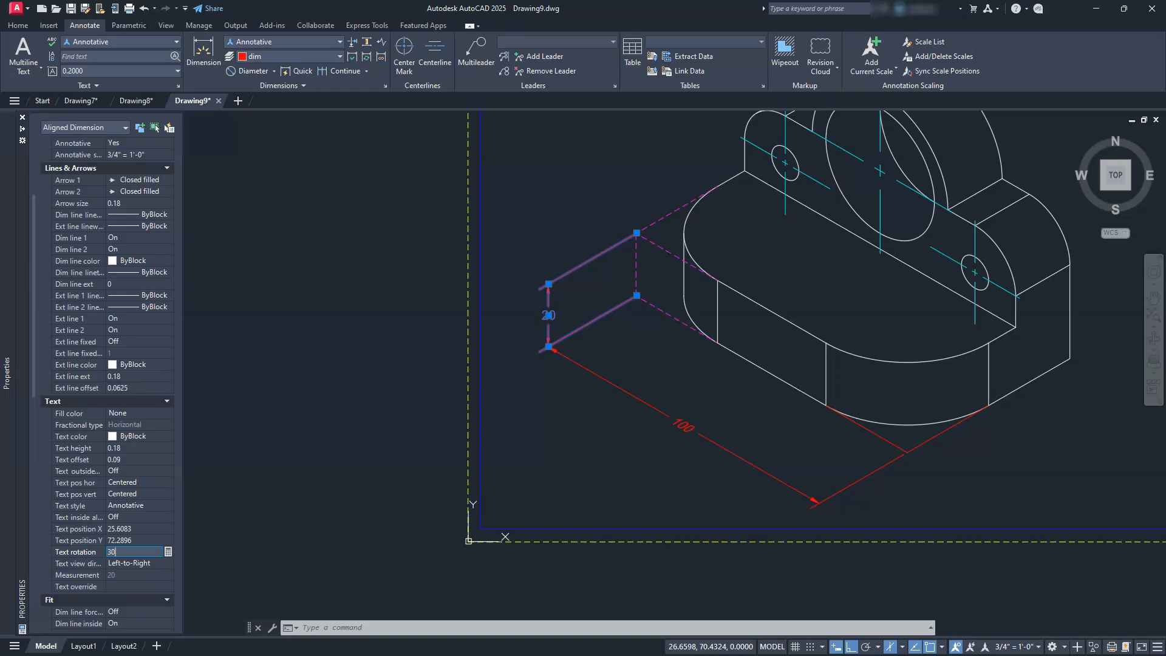
pyautogui.press('Return')
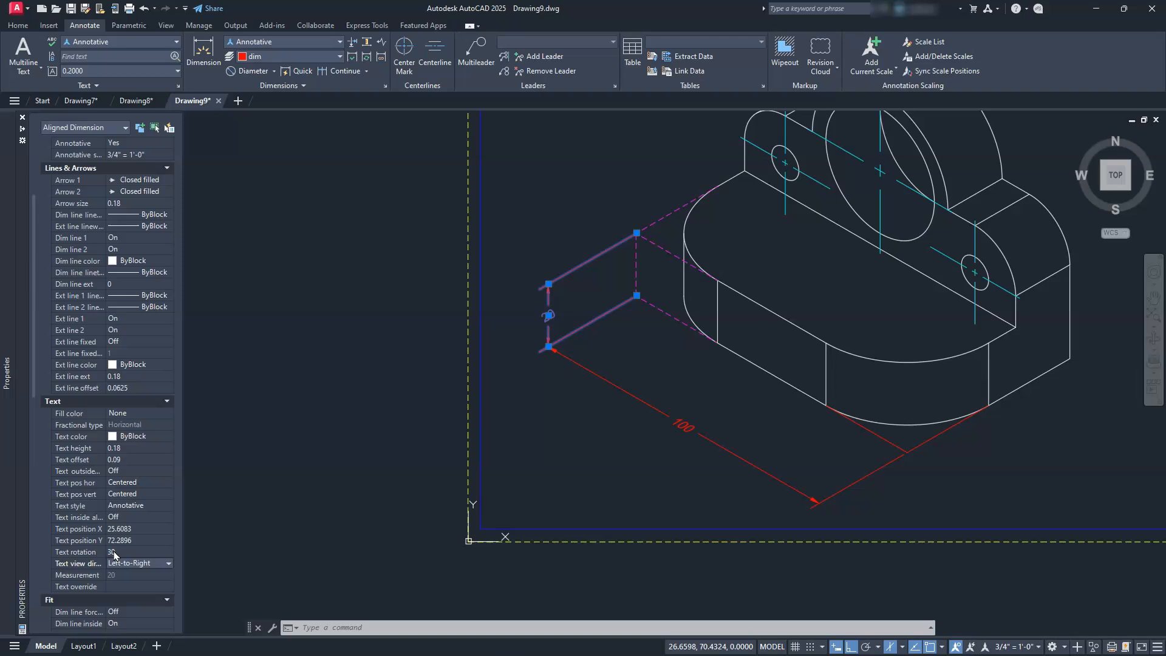
# - Try a text rotation of -30 on the base's height dimension, and set it back to 30
pyautogui.click(114, 553)
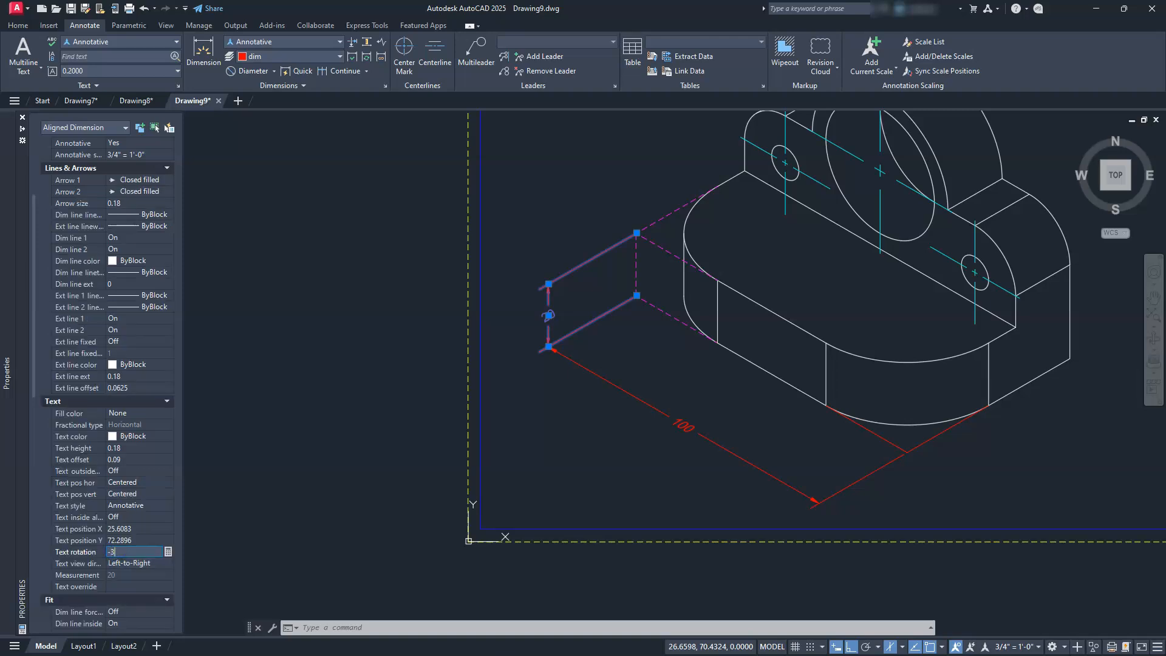
pyautogui.press('Return')
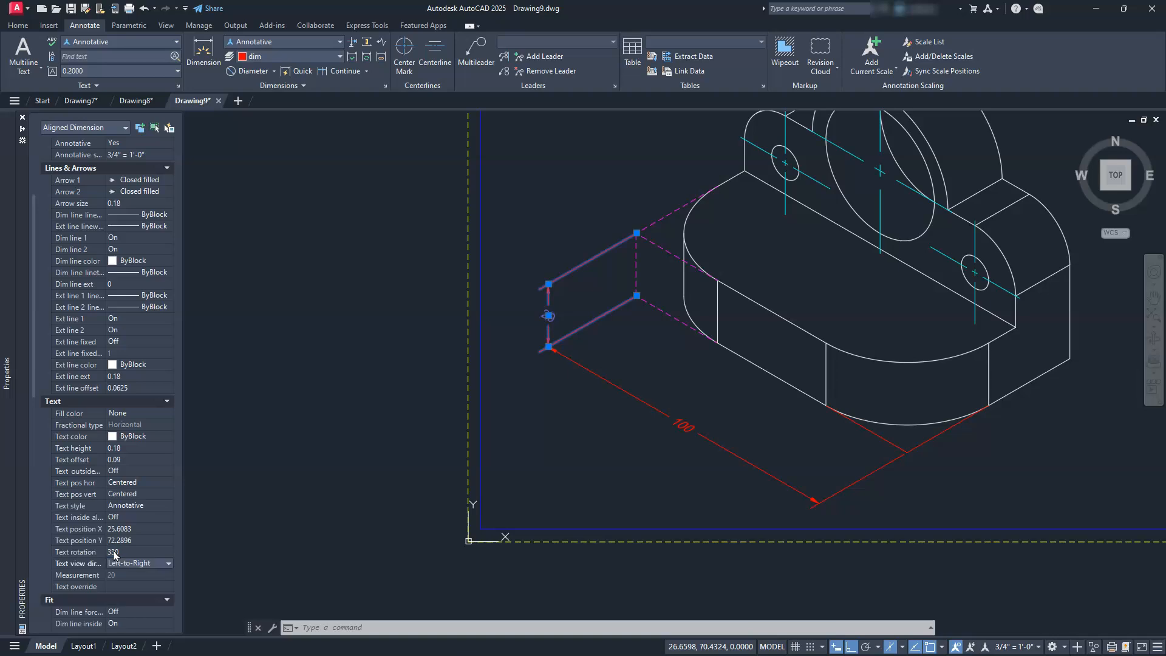
pyautogui.click(148, 549)
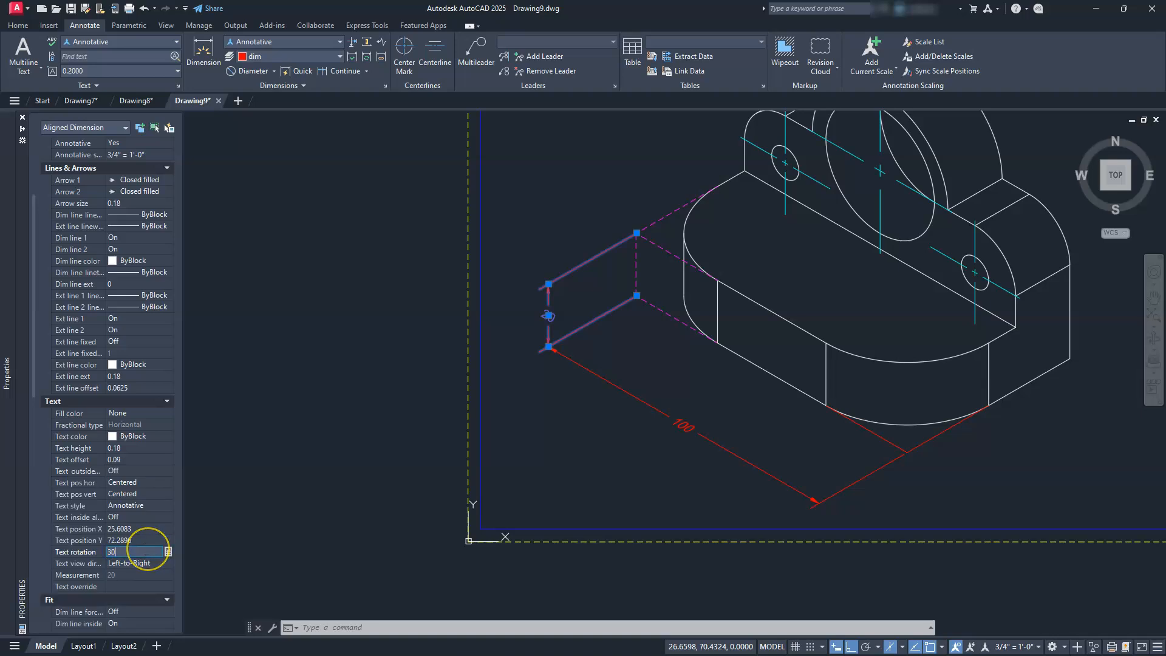
pyautogui.write('30')
pyautogui.click(528, 348)
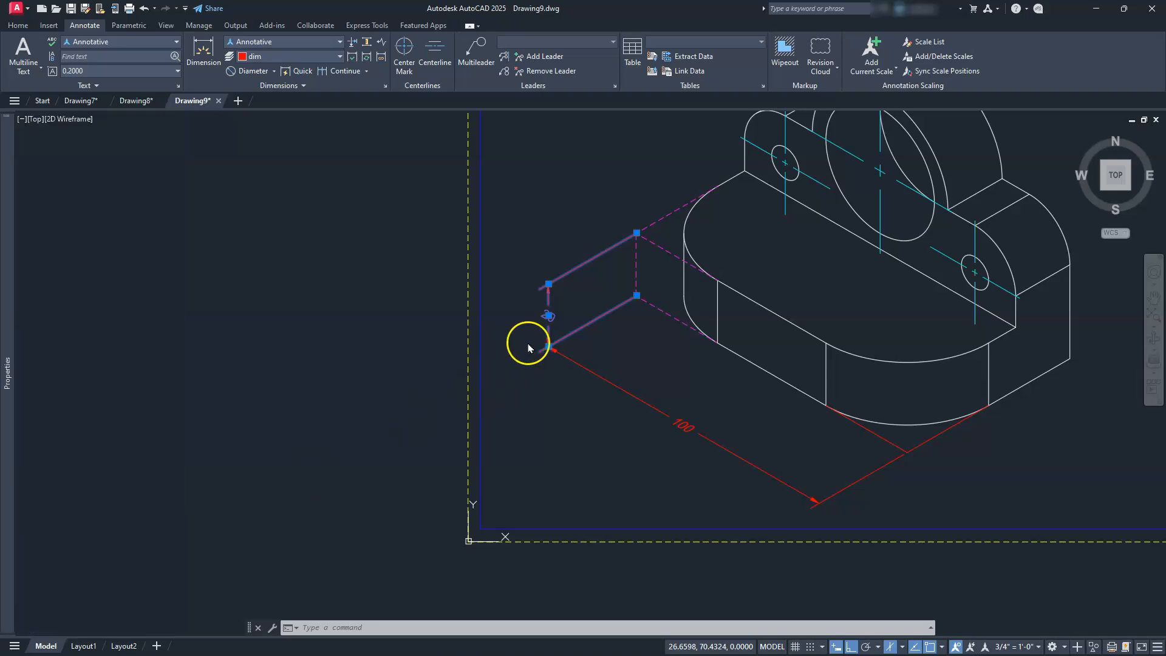
# - Change the text style of the base's height dimension to 30 and clear the selection
pyautogui.scroll(4, 532, 302)
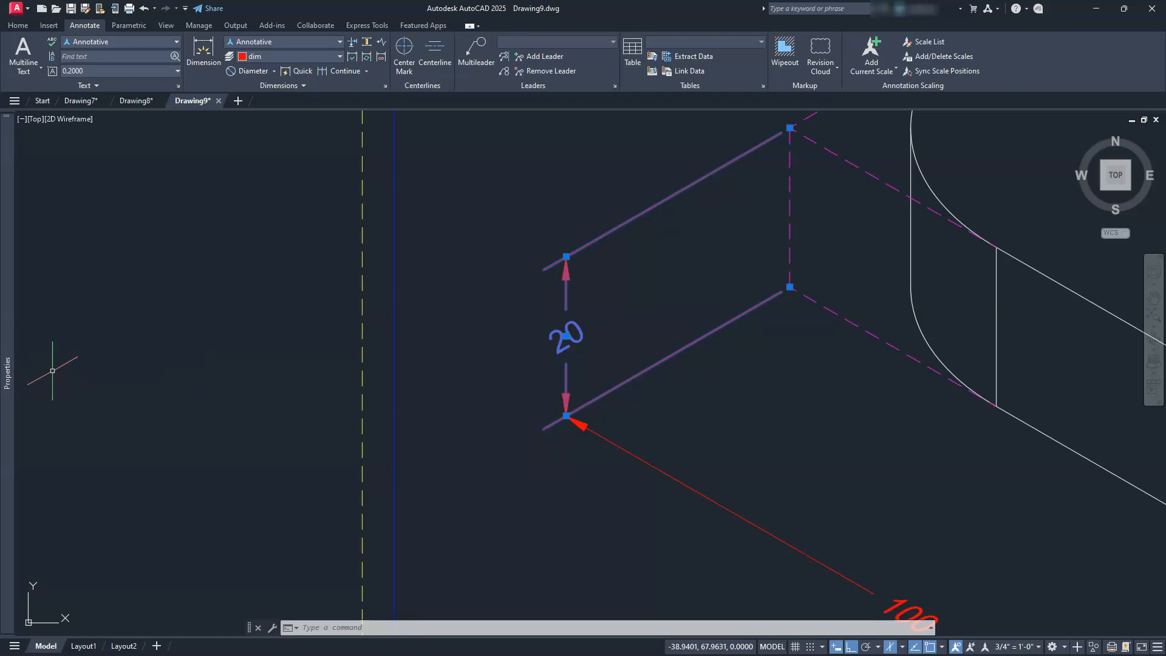
pyautogui.moveTo(7, 374)
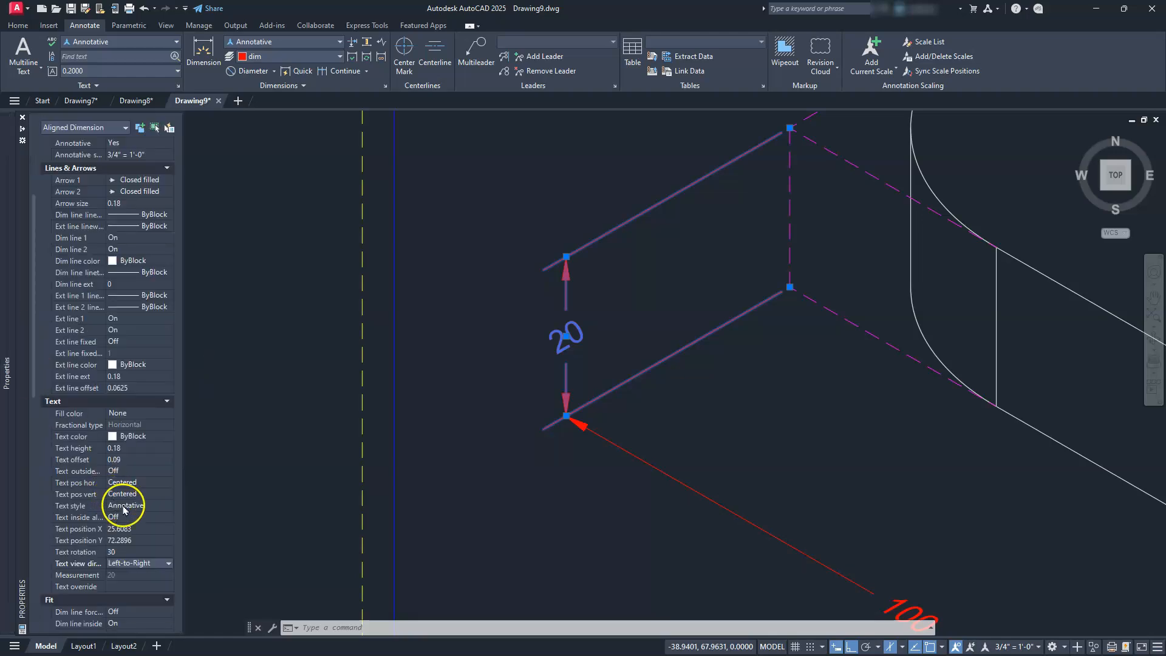
pyautogui.click(124, 509)
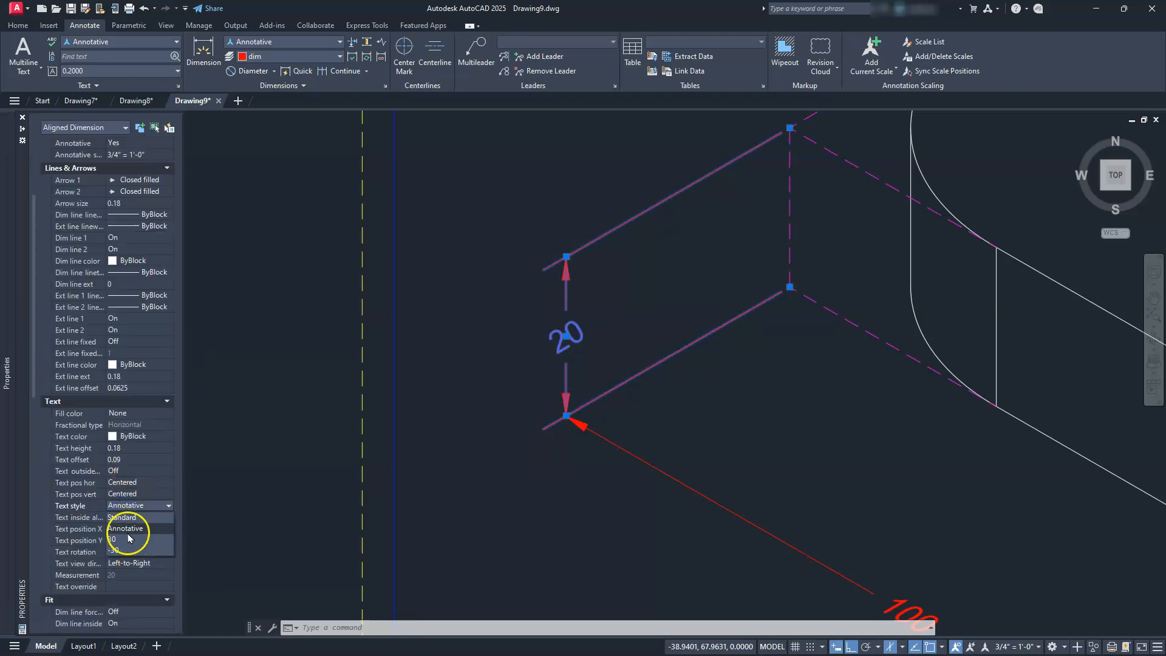
pyautogui.click(124, 548)
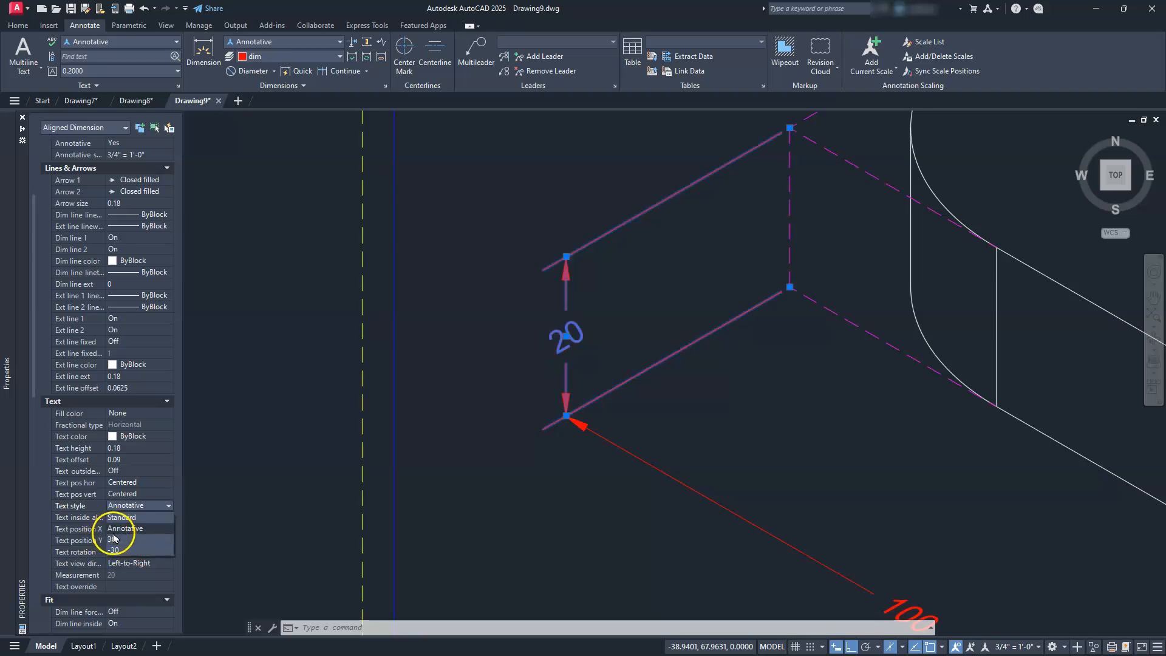
pyautogui.click(119, 542)
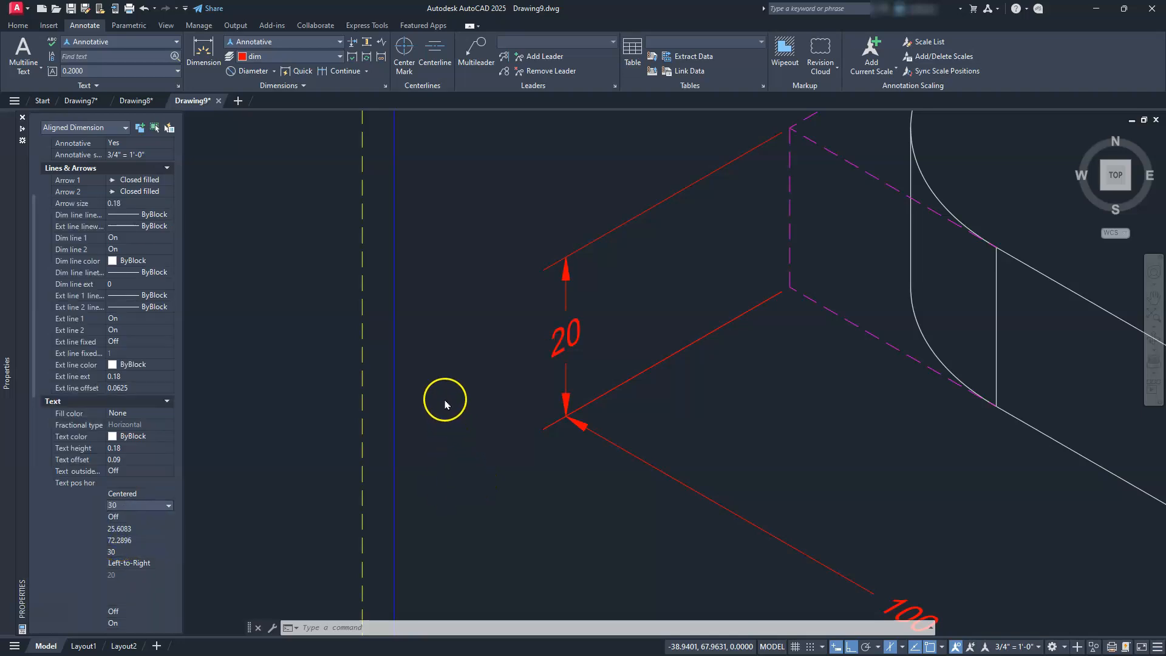
pyautogui.press('Escape')
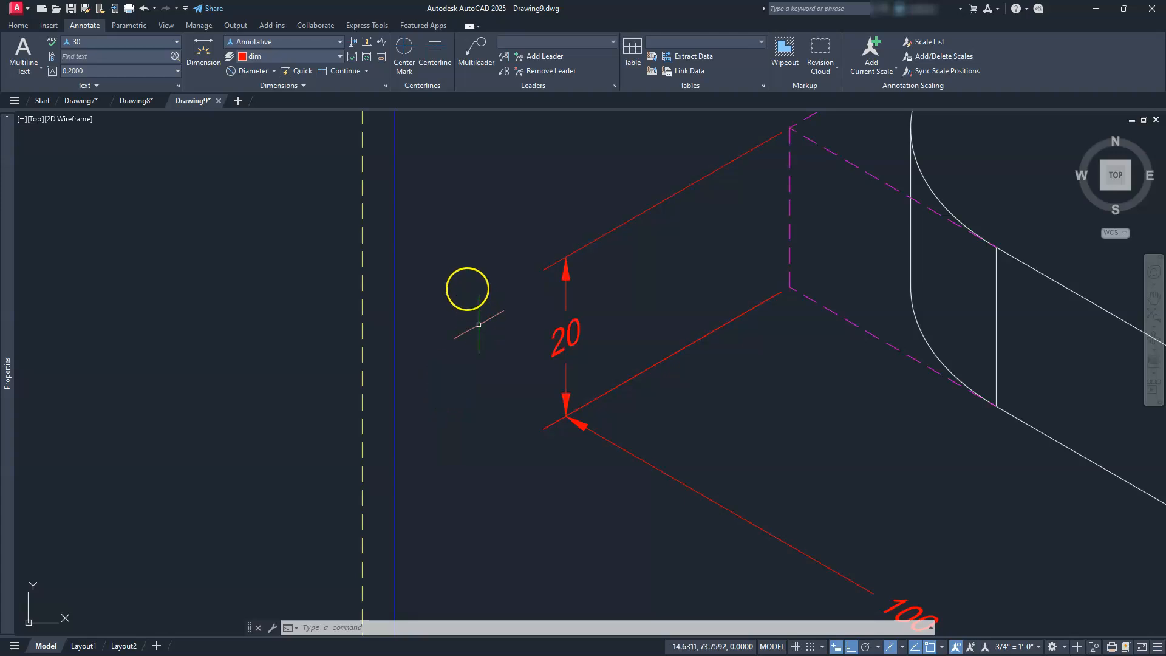
# - Copy the two projection lines at the base's lower front corner up from the bottom edge to the top edge
pyautogui.scroll(-4, 581, 302)
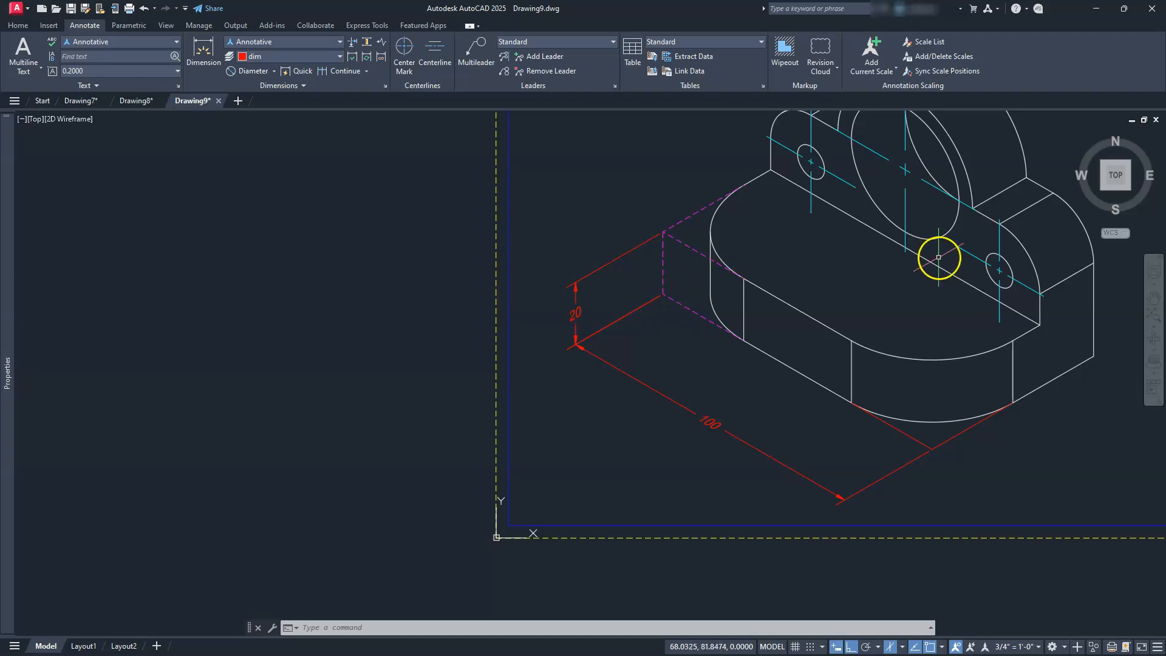
pyautogui.moveTo(940, 288); pyautogui.dragTo(833, 323, button='middle')
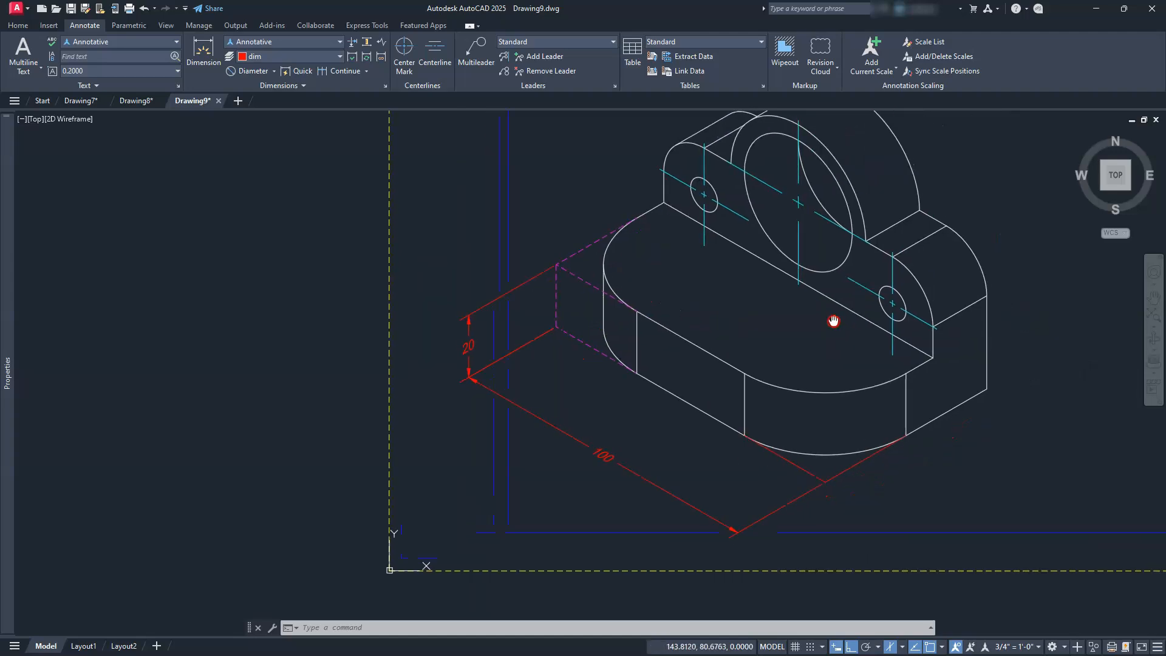
pyautogui.click(802, 467)
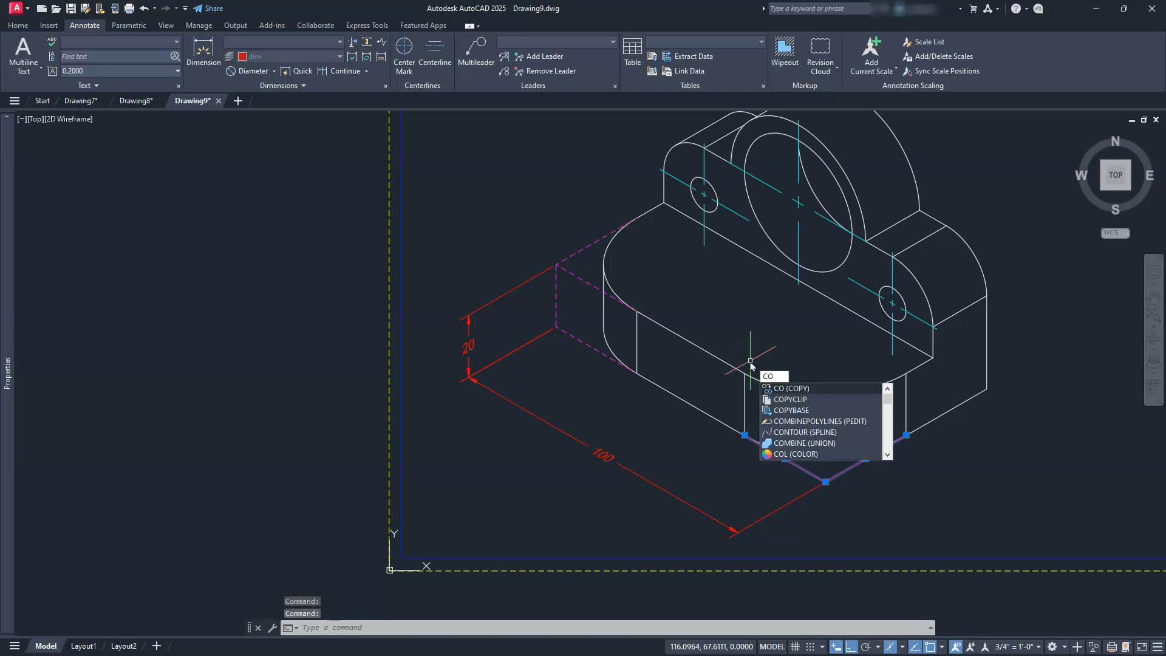
pyautogui.press('Return')
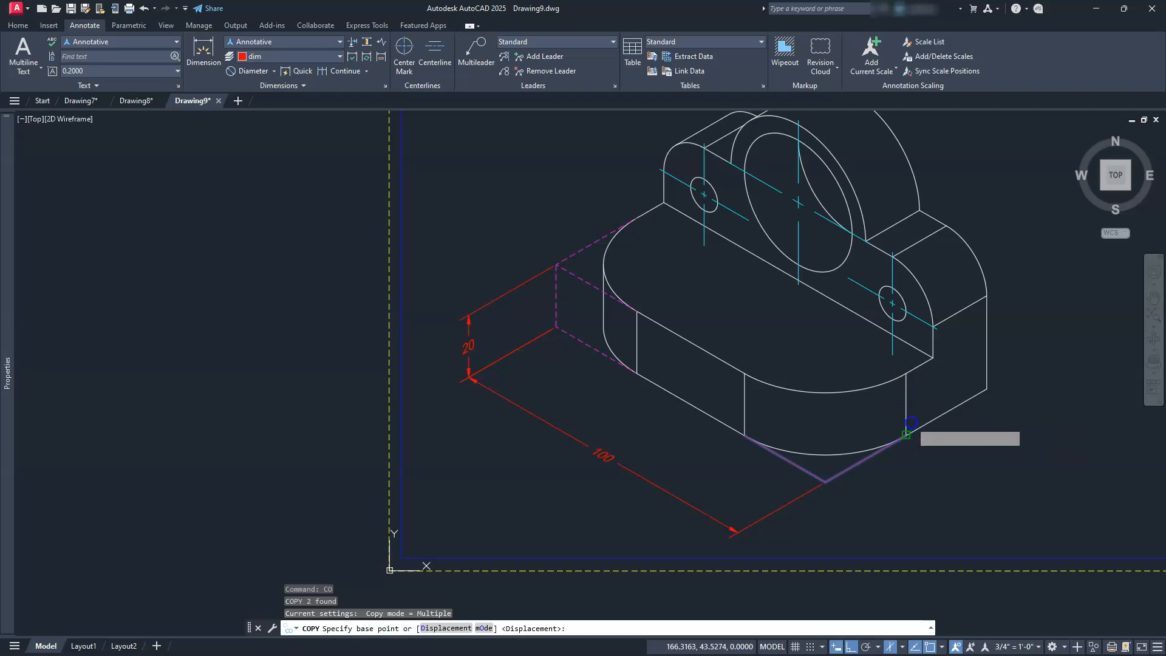
pyautogui.click(906, 435)
pyautogui.click(907, 373)
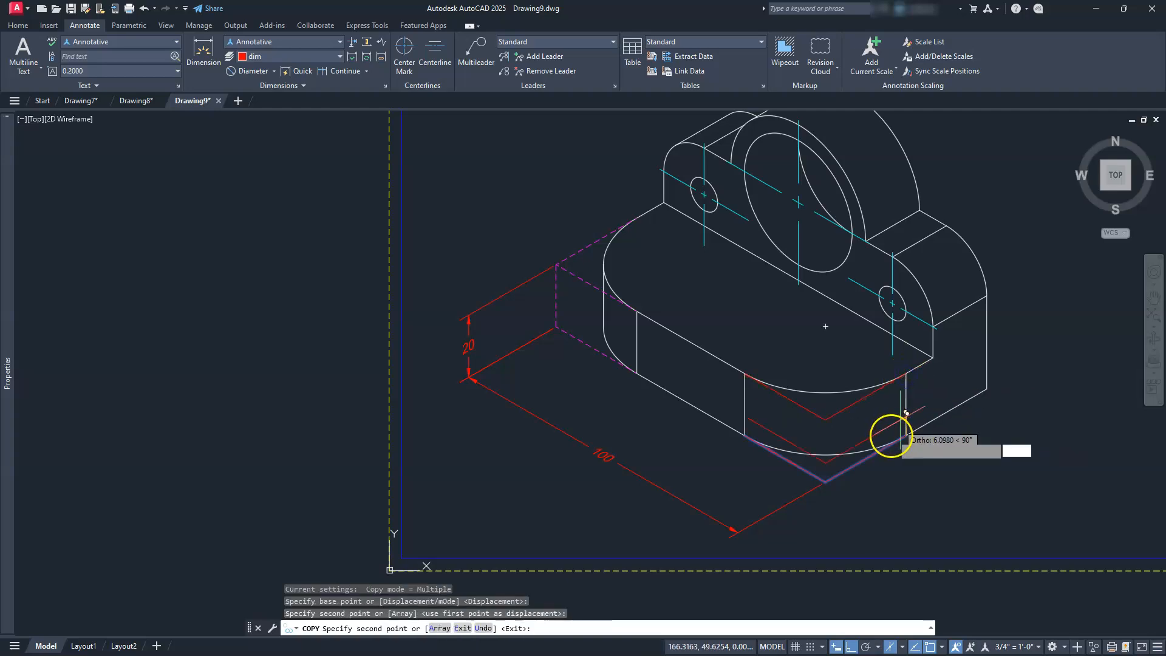
pyautogui.press('Escape')
pyautogui.press('Escape')
pyautogui.press('Escape')
# - Draw a vertical line joining the lower and upper projection corners at the front of the base
pyautogui.press('l')
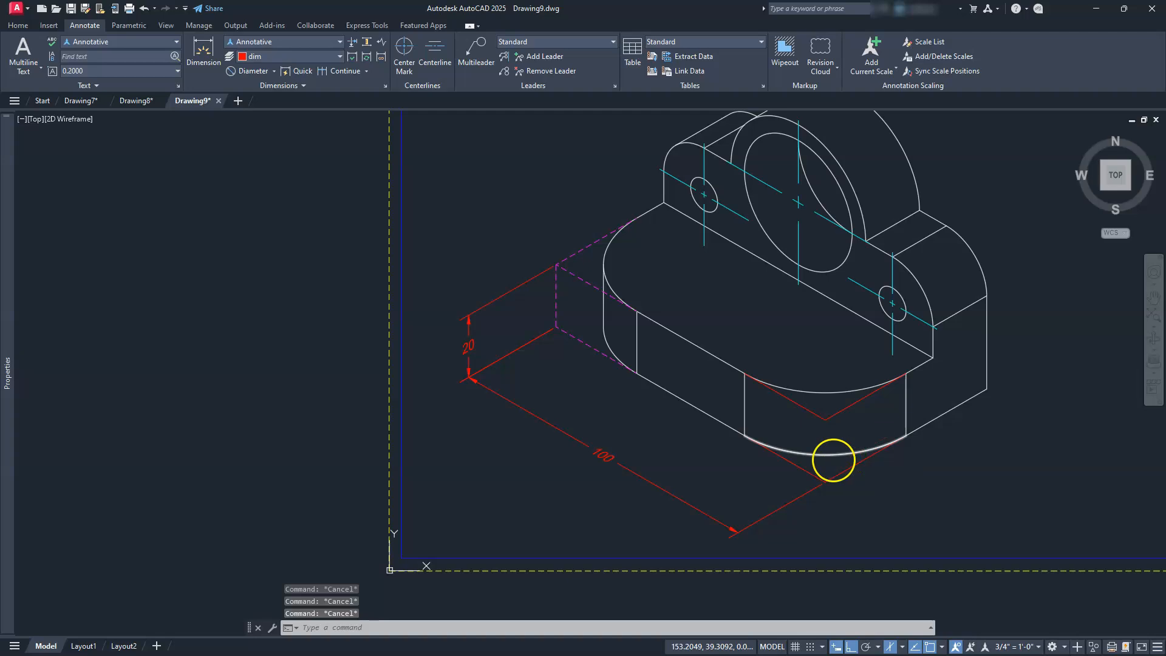
pyautogui.press('Return')
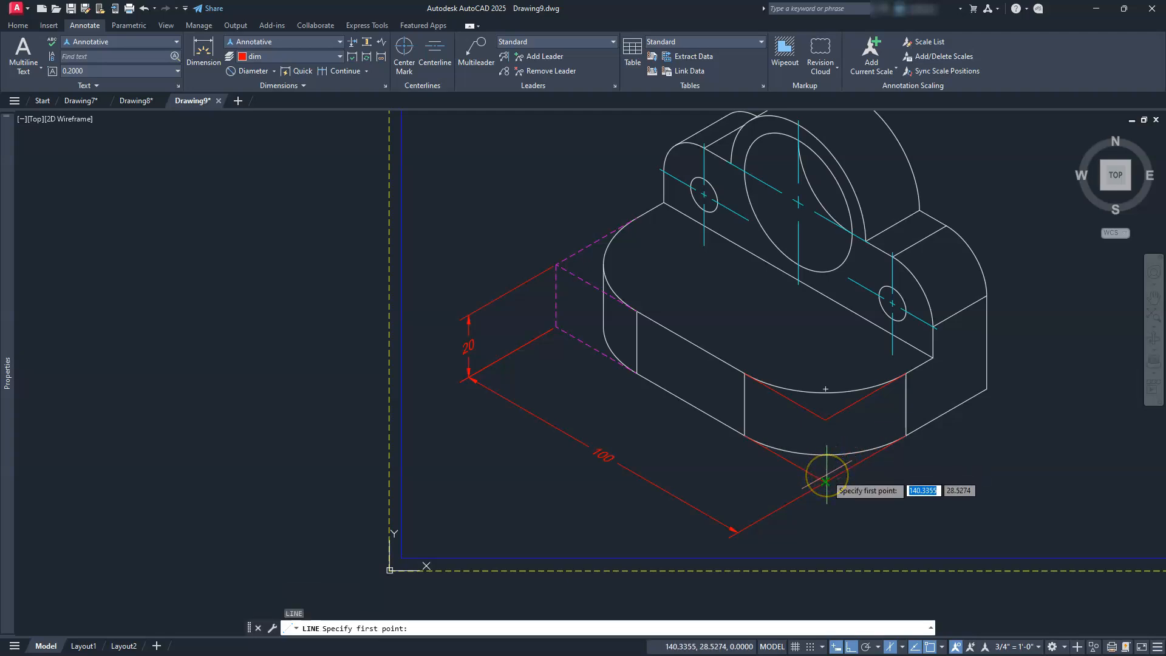
pyautogui.click(826, 482)
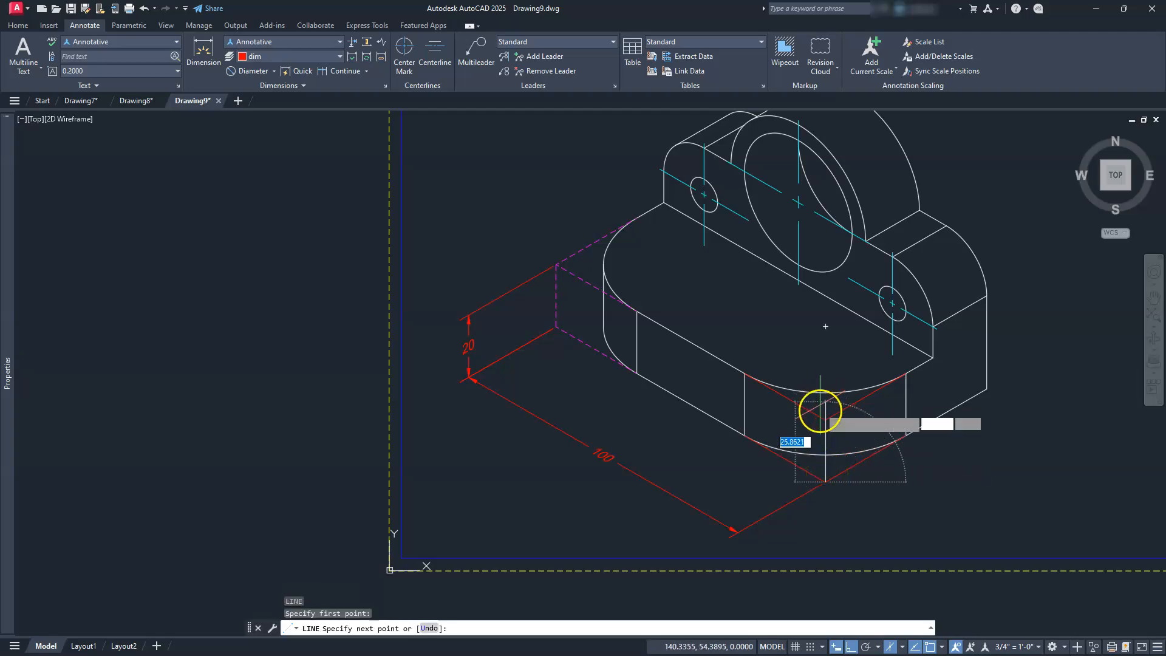
pyautogui.press('Escape')
pyautogui.press('Escape')
pyautogui.press('Escape')
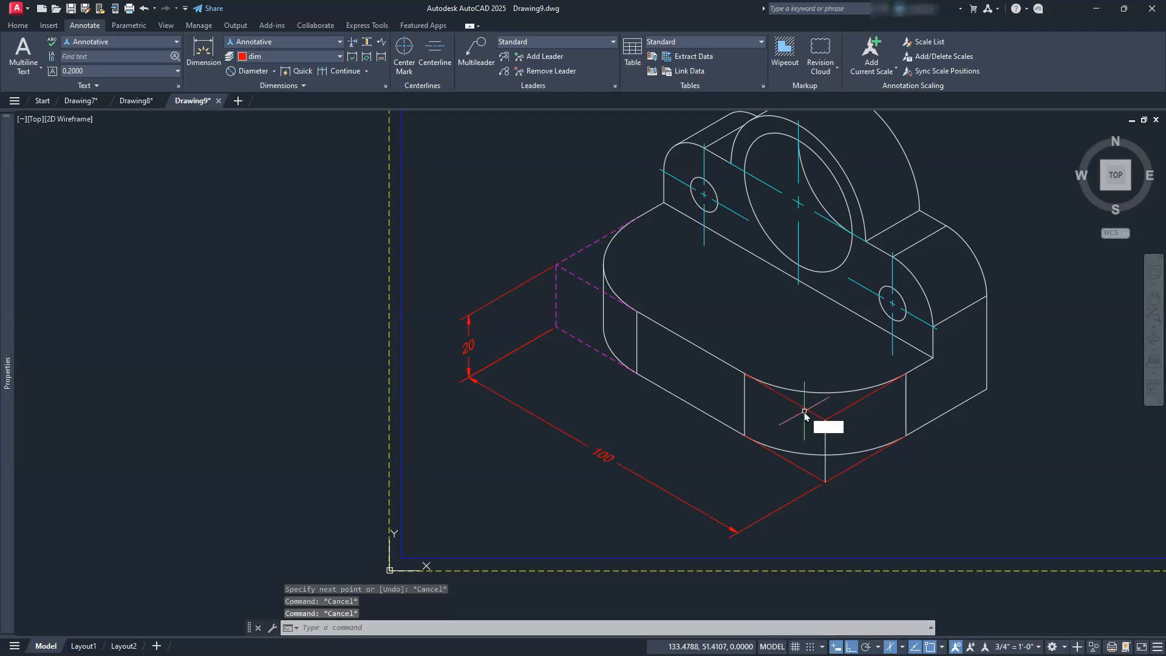
# - Match the properties of the dashed magenta projection lines onto the five projection lines at the base's front corner
pyautogui.press('Return')
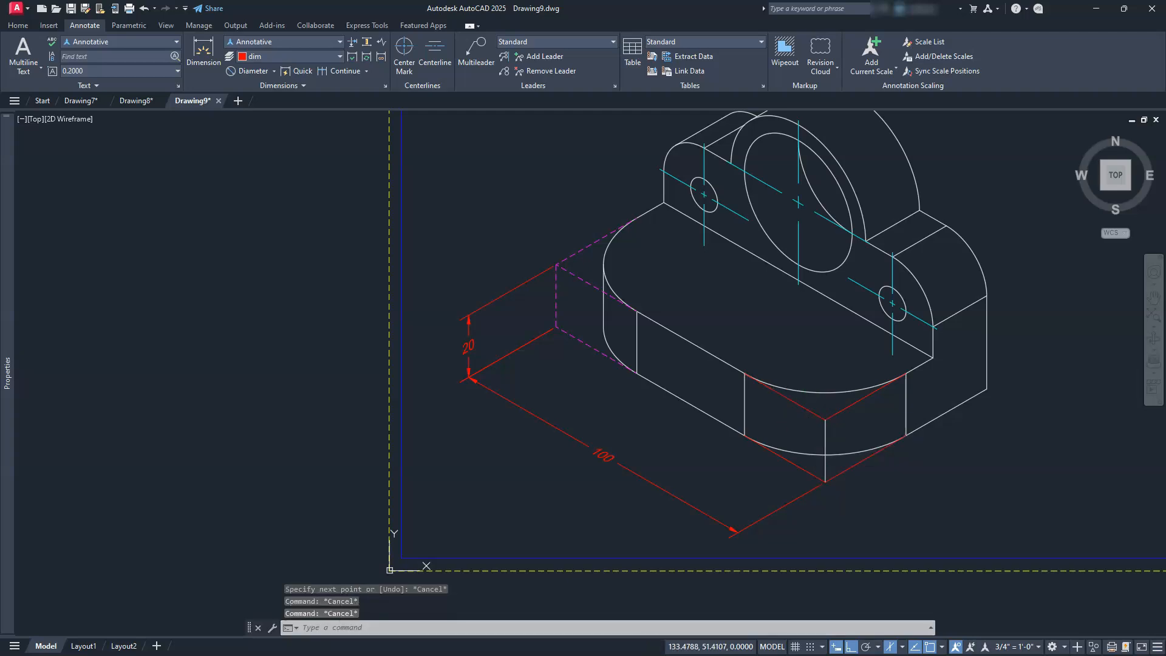
pyautogui.click(571, 336)
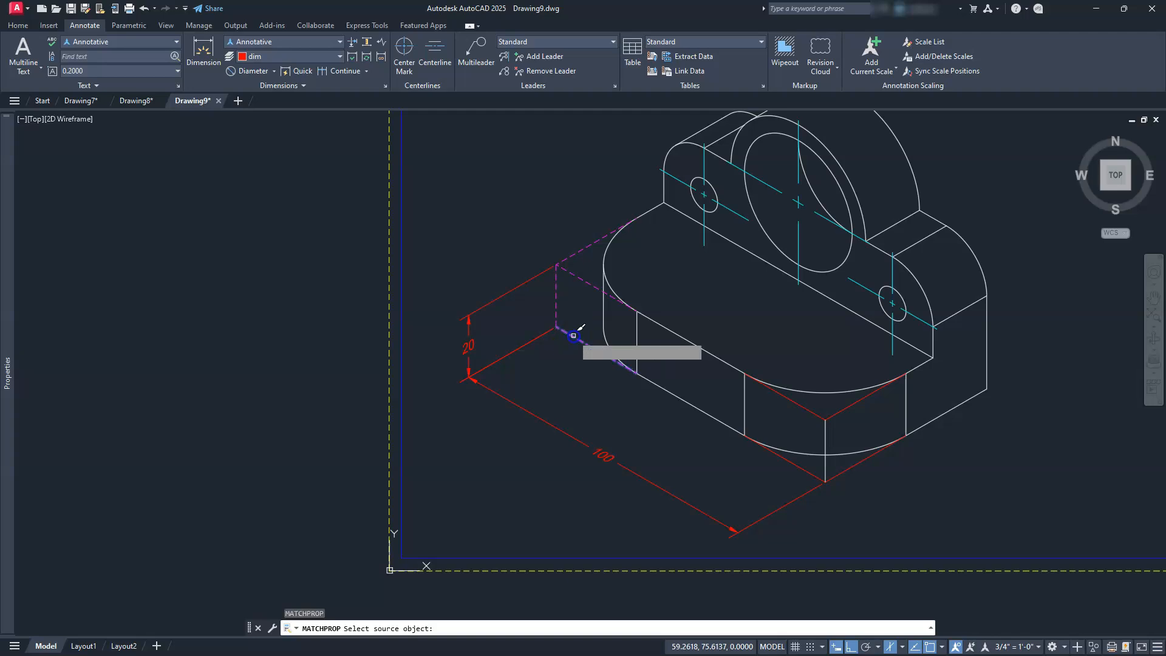
pyautogui.click(841, 472)
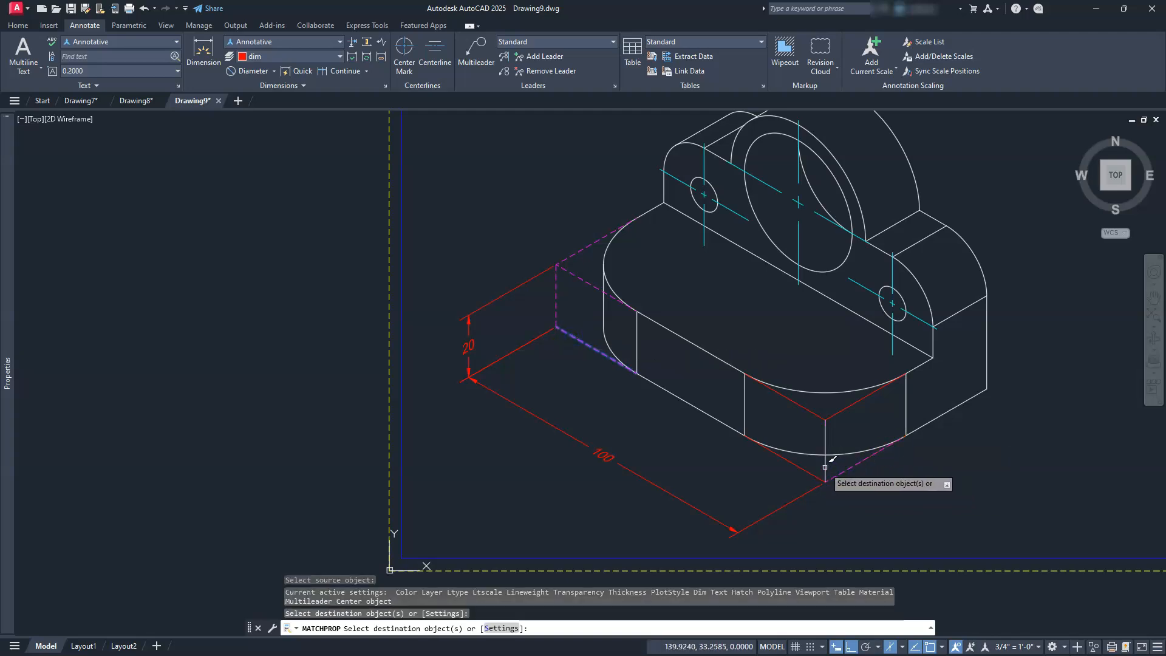
pyautogui.click(825, 468)
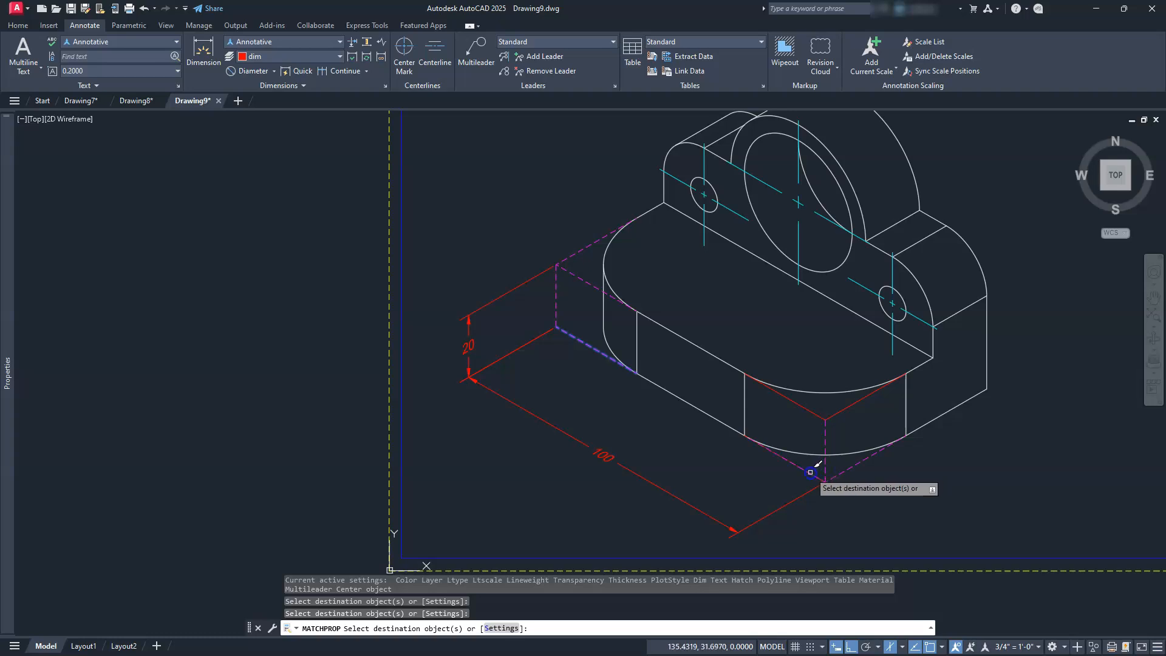
pyautogui.click(804, 408)
pyautogui.click(831, 409)
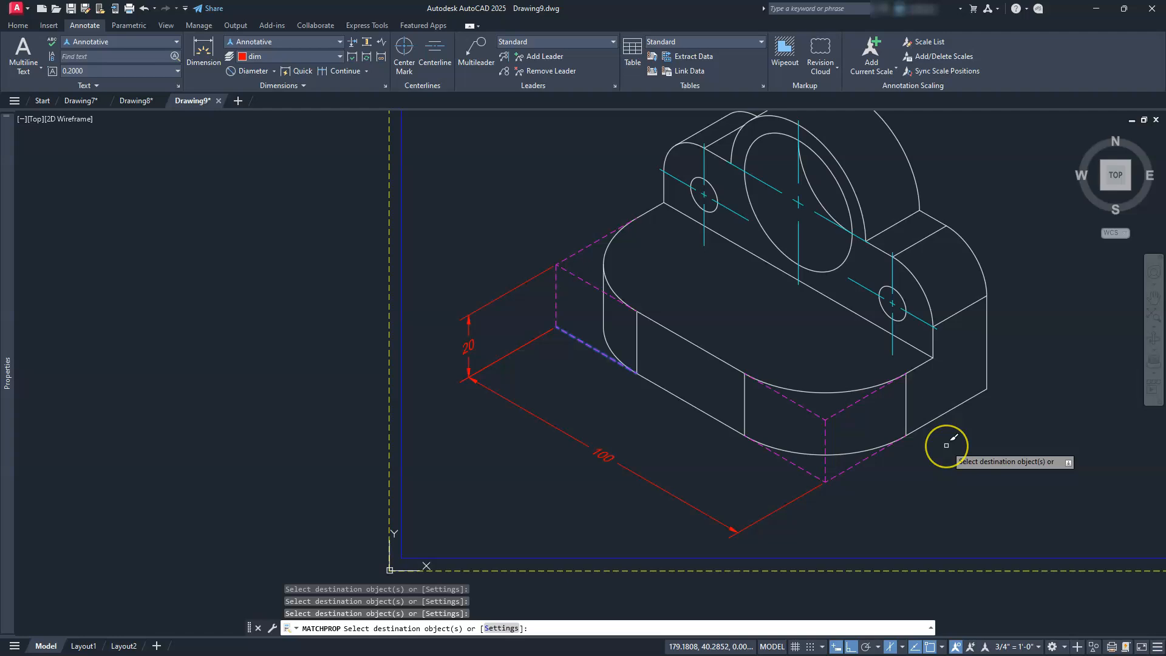
pyautogui.press('Escape')
pyautogui.press('Escape')
pyautogui.press('Escape')
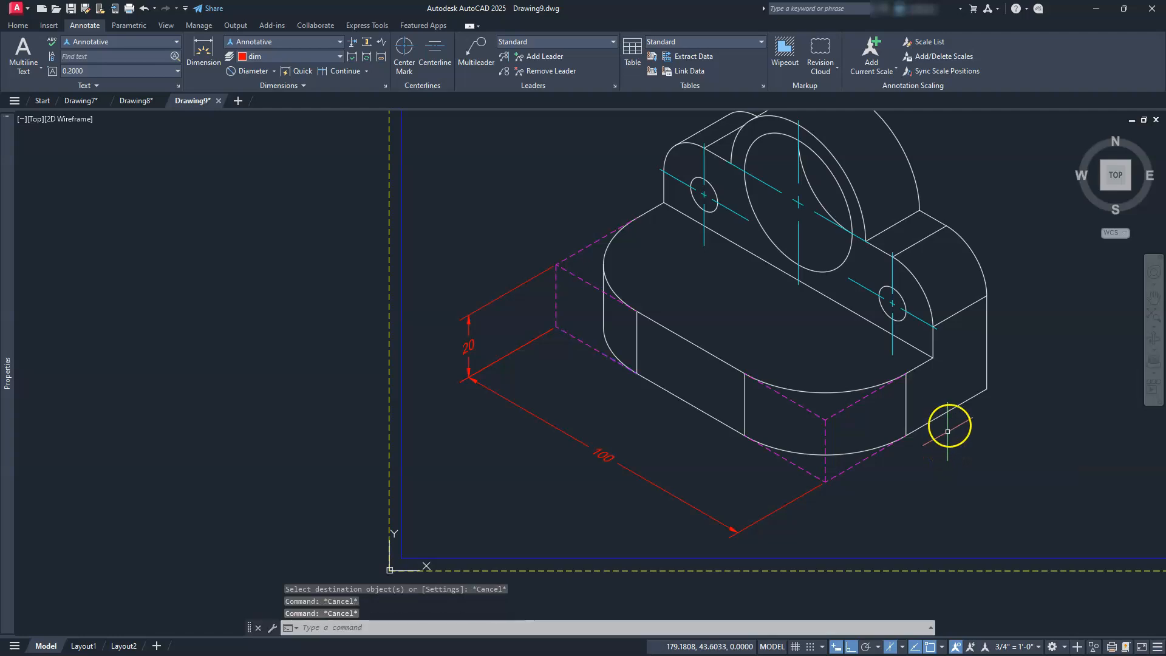
pyautogui.moveTo(961, 307); pyautogui.dragTo(966, 336, button='middle')
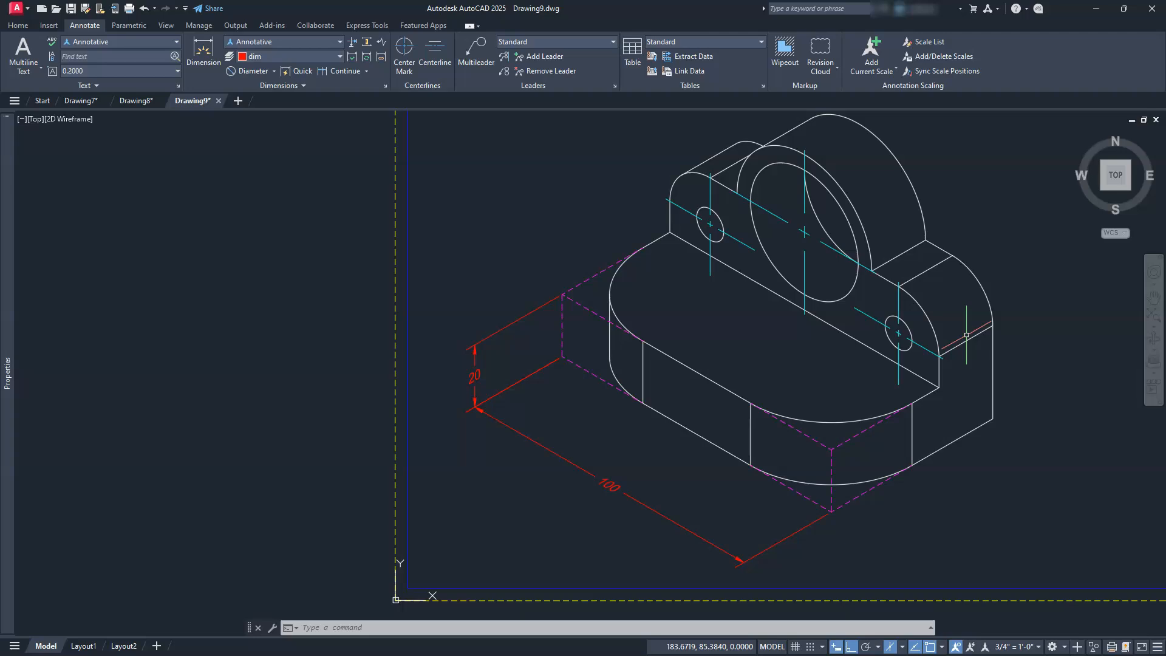
pyautogui.moveTo(965, 308)
pyautogui.mouseDown(button='middle')
pyautogui.moveTo(937, 292)
pyautogui.moveTo(882, 312)
pyautogui.moveTo(883, 349)
pyautogui.mouseUp(button='middle')
pyautogui.scroll(2, 881, 349)
pyautogui.moveTo(972, 314)
pyautogui.mouseDown(button='middle')
pyautogui.moveTo(922, 311)
pyautogui.moveTo(923, 299)
pyautogui.mouseUp(button='middle')
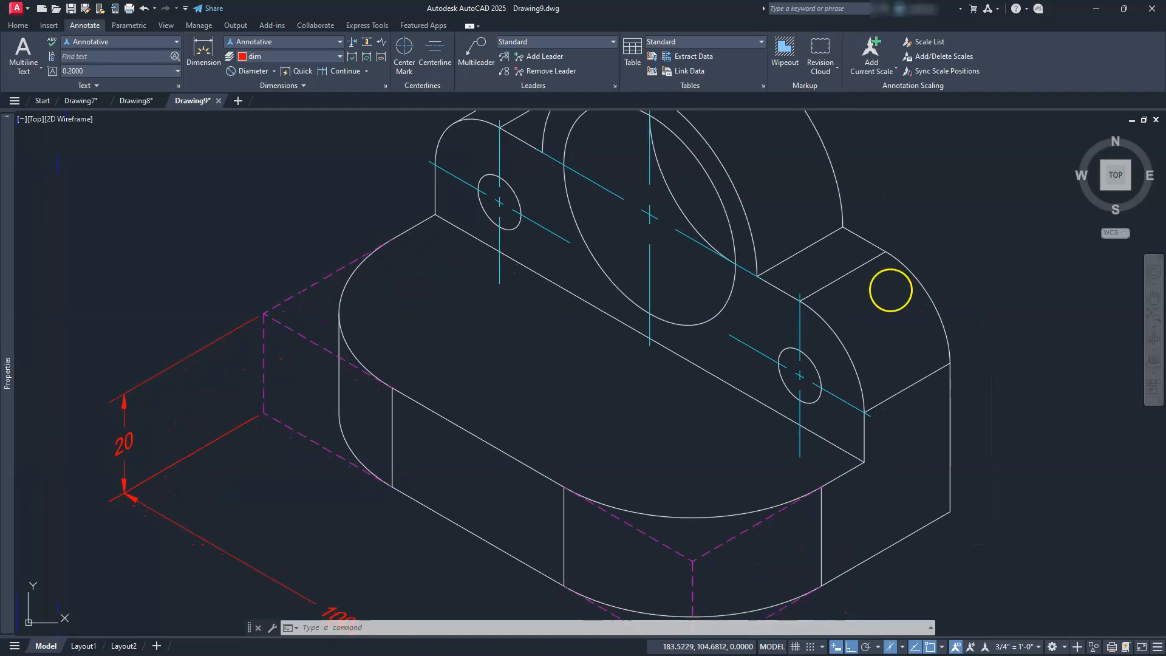
pyautogui.write('l')
pyautogui.press('Return')
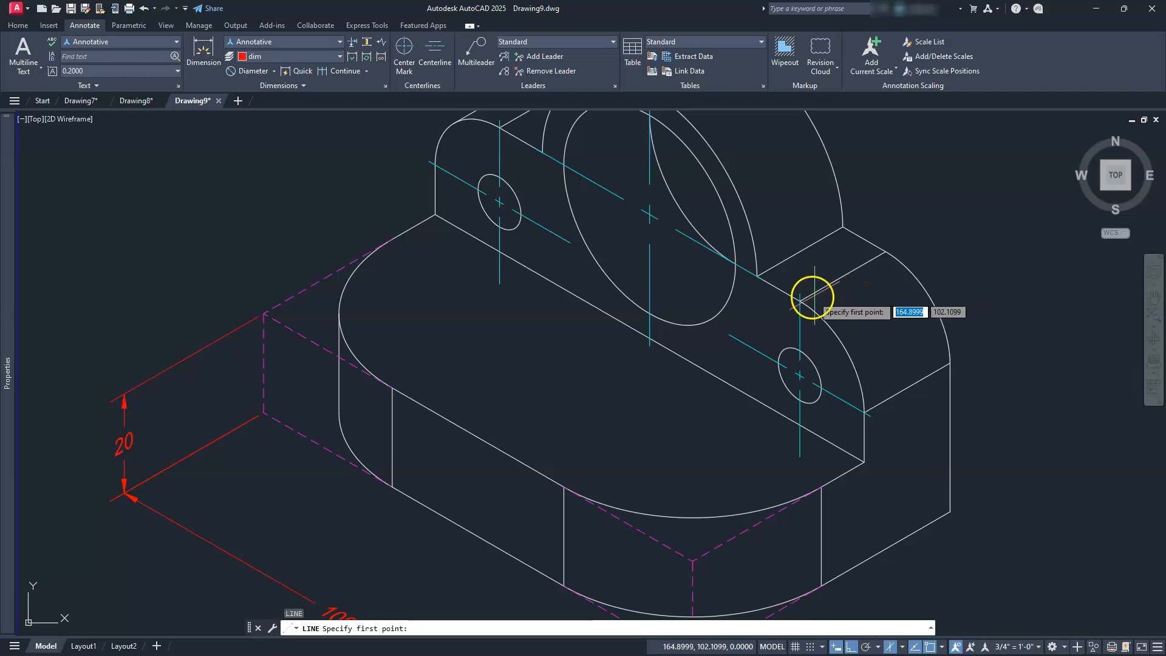
pyautogui.press('Escape')
pyautogui.press('Escape')
pyautogui.press('Escape')
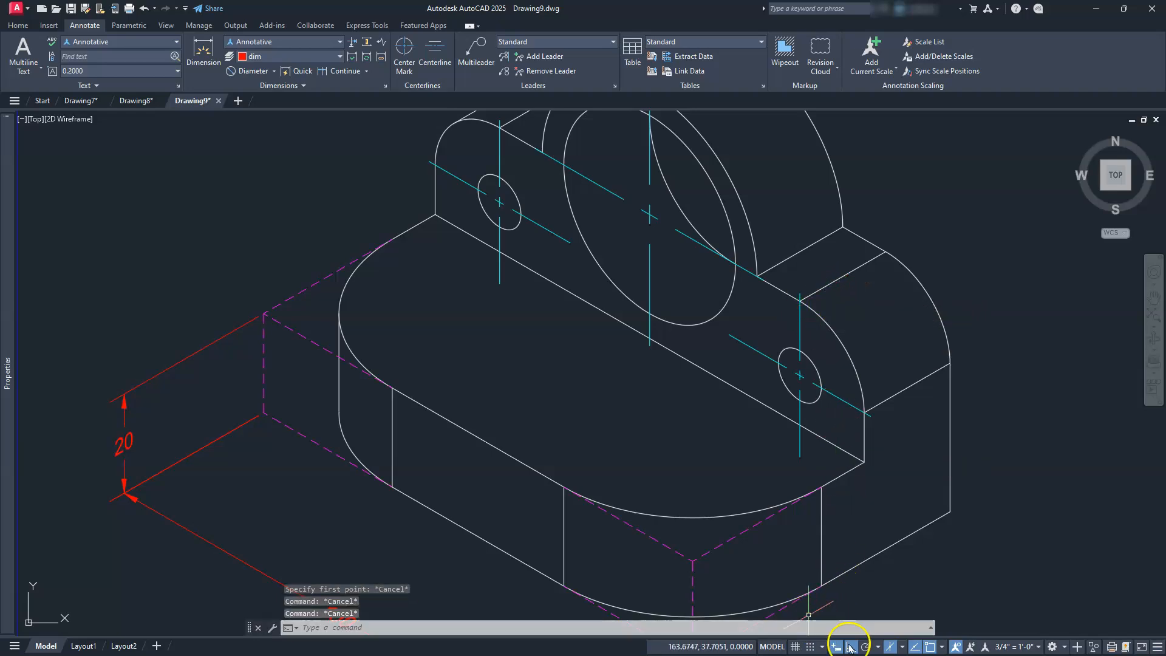
# - Switch to isoplane Left and draw a line sloping down at 30° from the upper end of the upright's front right corner arc
pyautogui.click(905, 646)
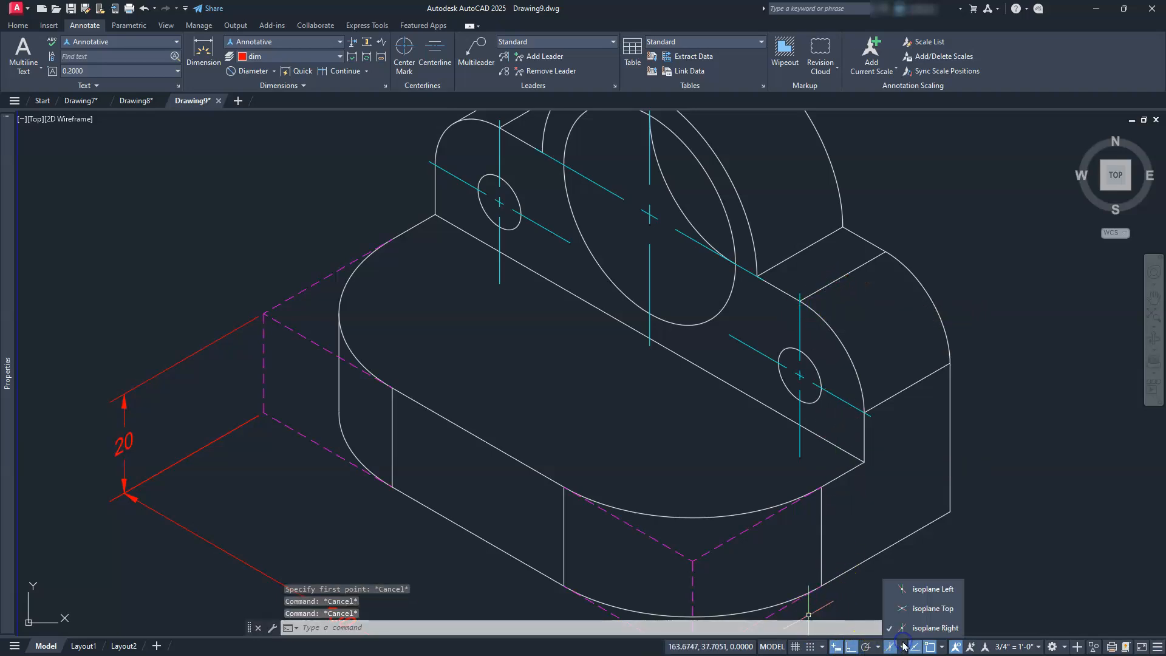
pyautogui.click(918, 591)
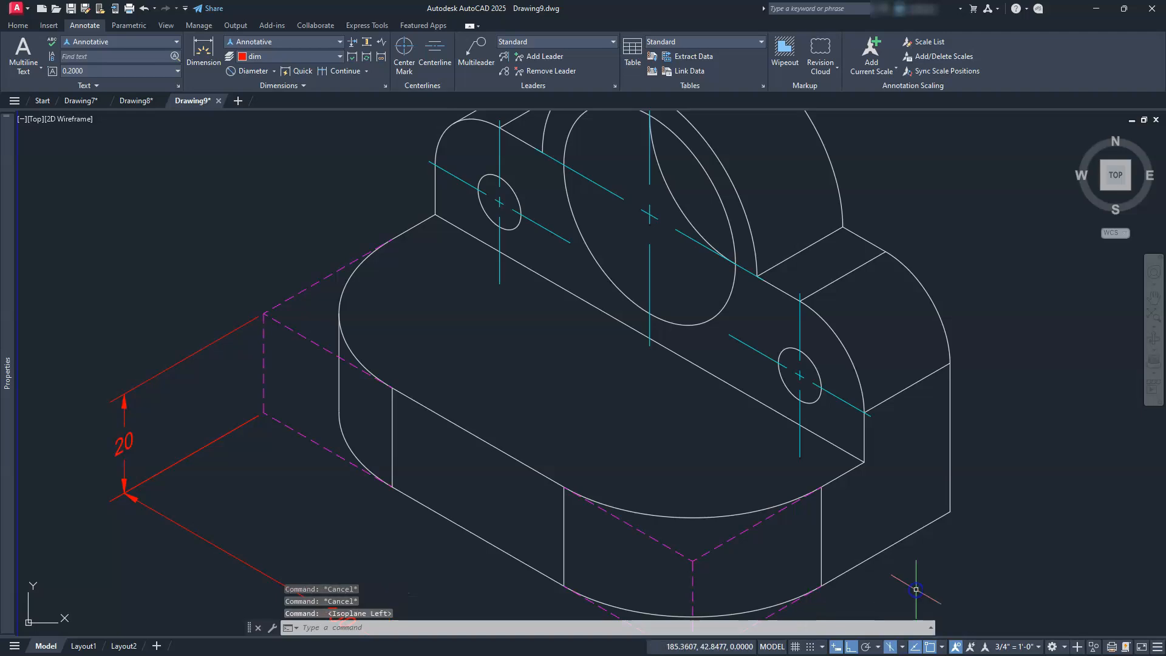
pyautogui.write('l')
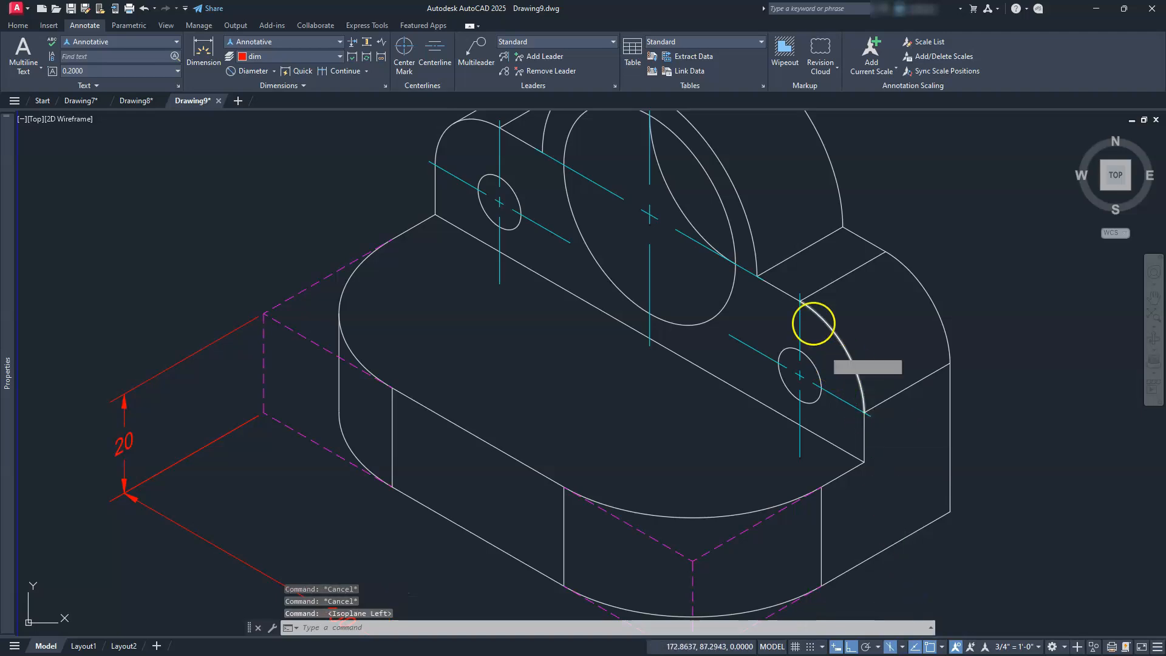
pyautogui.press('Return')
pyautogui.click(800, 300)
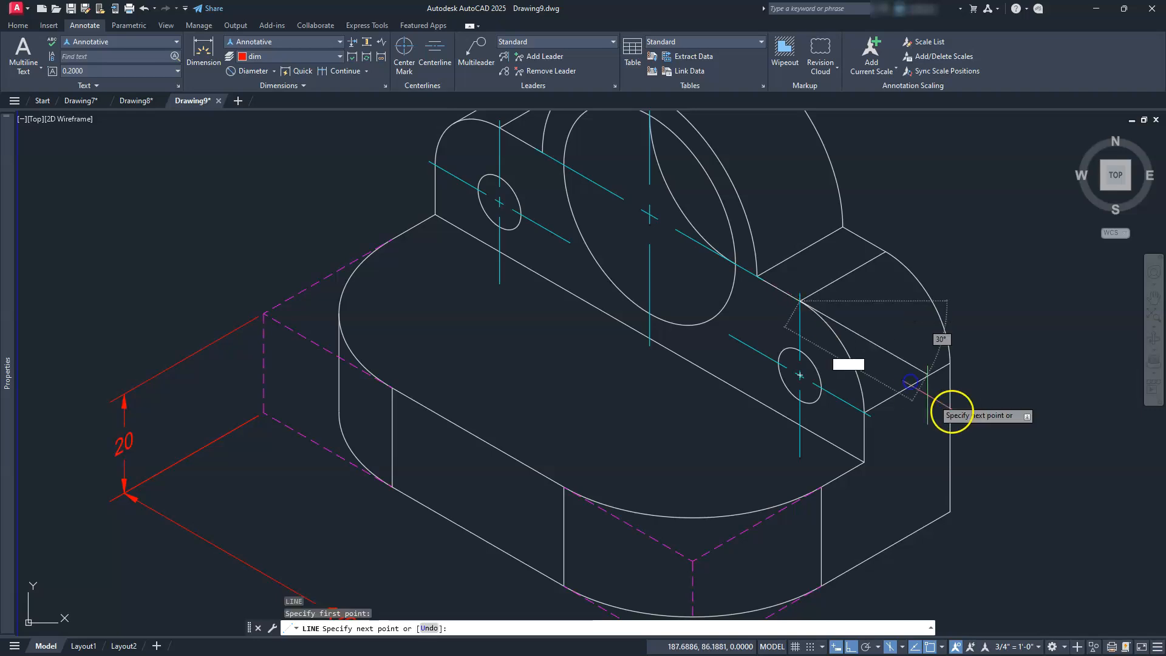
pyautogui.click(1029, 453)
pyautogui.press('Escape')
# - Draw a vertical line from the lower end of the upright's front right corner arc up past the sloping line
pyautogui.write('l')
pyautogui.press('Return')
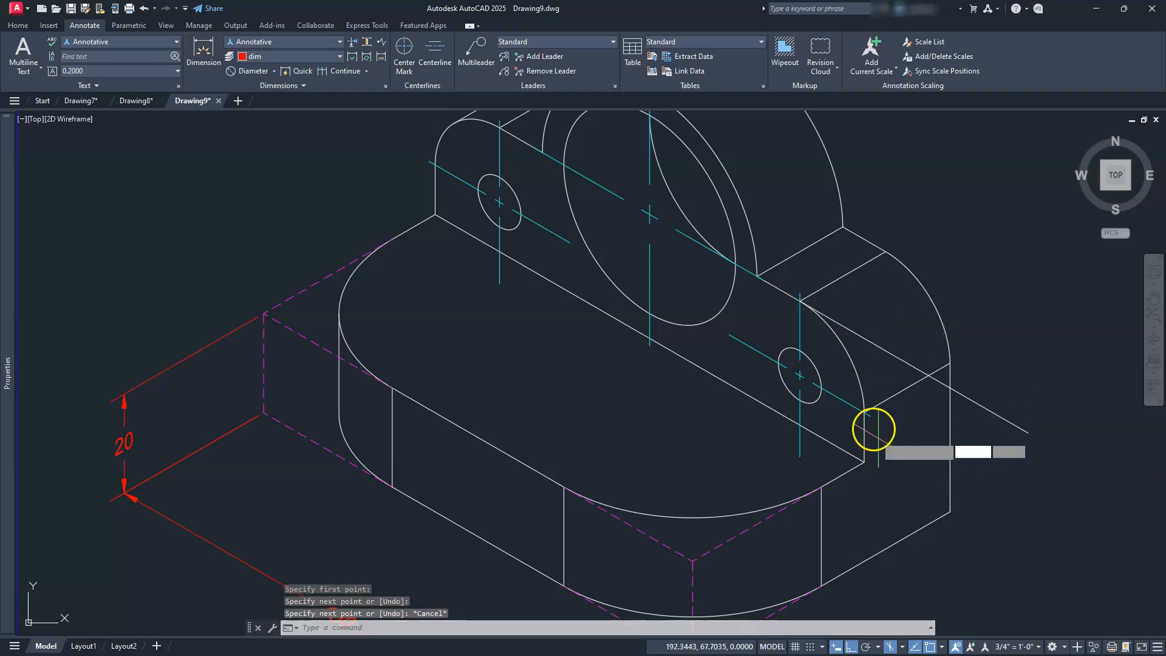
pyautogui.click(864, 412)
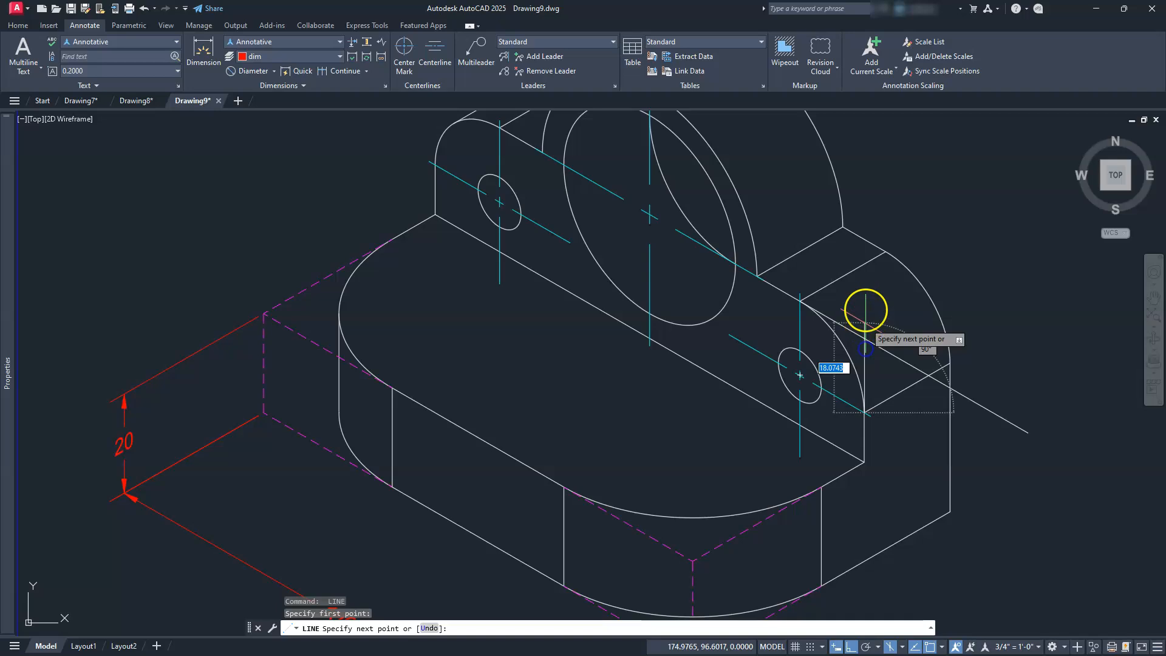
pyautogui.press('Return')
pyautogui.press('Escape')
pyautogui.press('Escape')
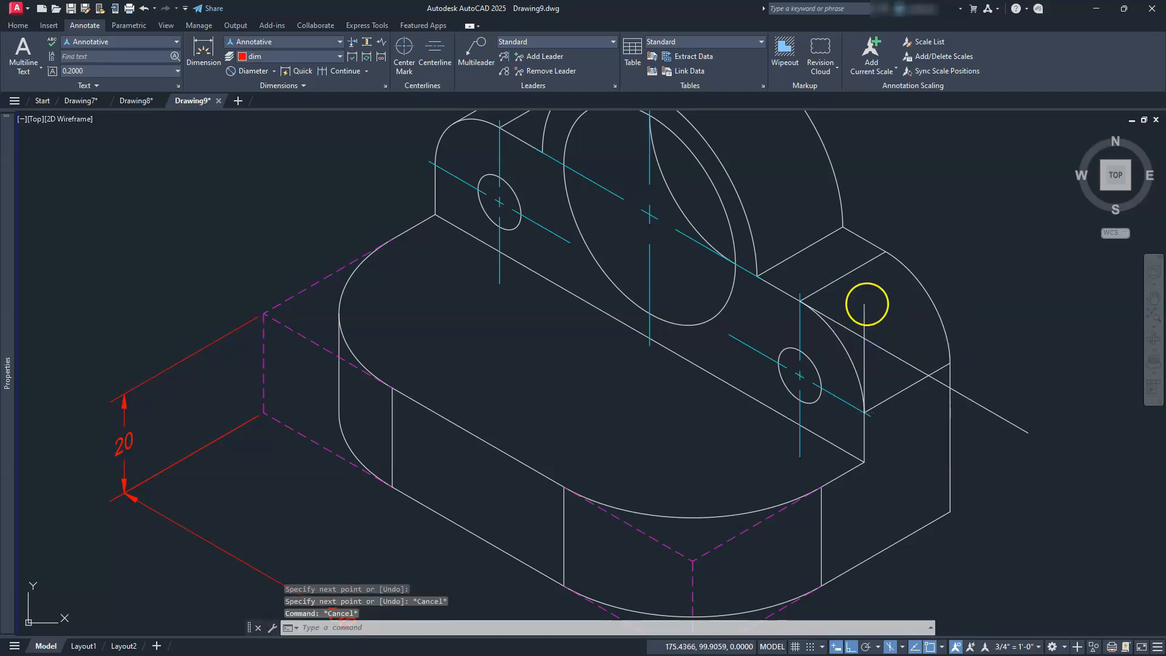
# - Draw a sloping line and a vertical line from the two ends of the upright's rear right corner arc so they cross
pyautogui.press('Return')
pyautogui.click(886, 252)
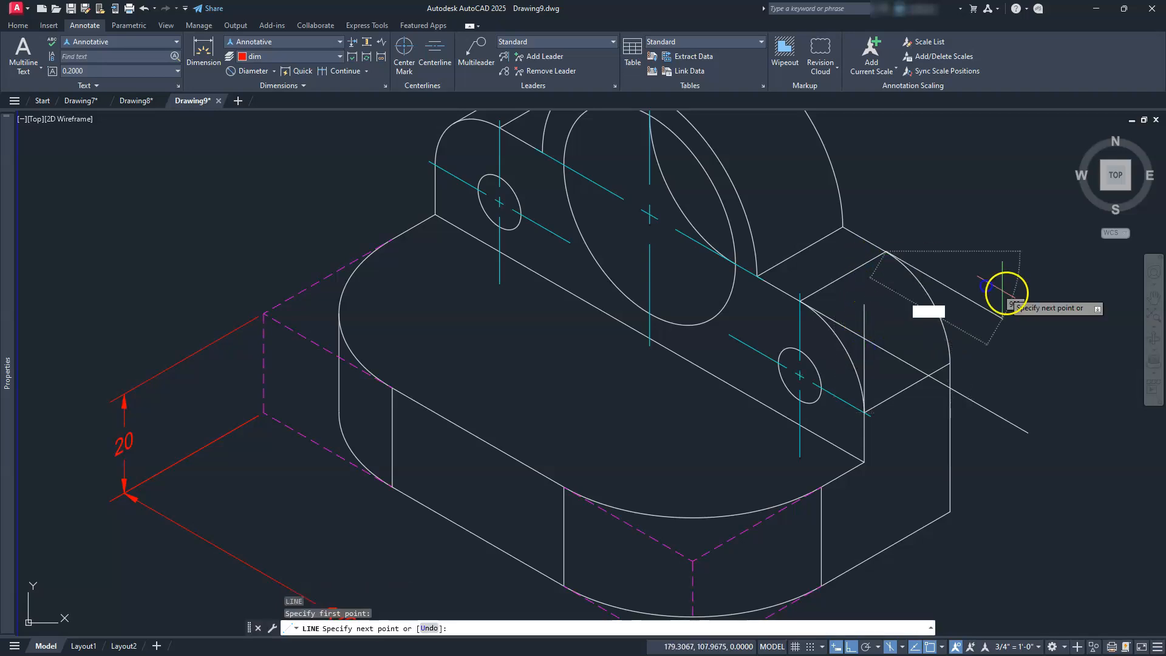
pyautogui.click(1019, 328)
pyautogui.press('Escape')
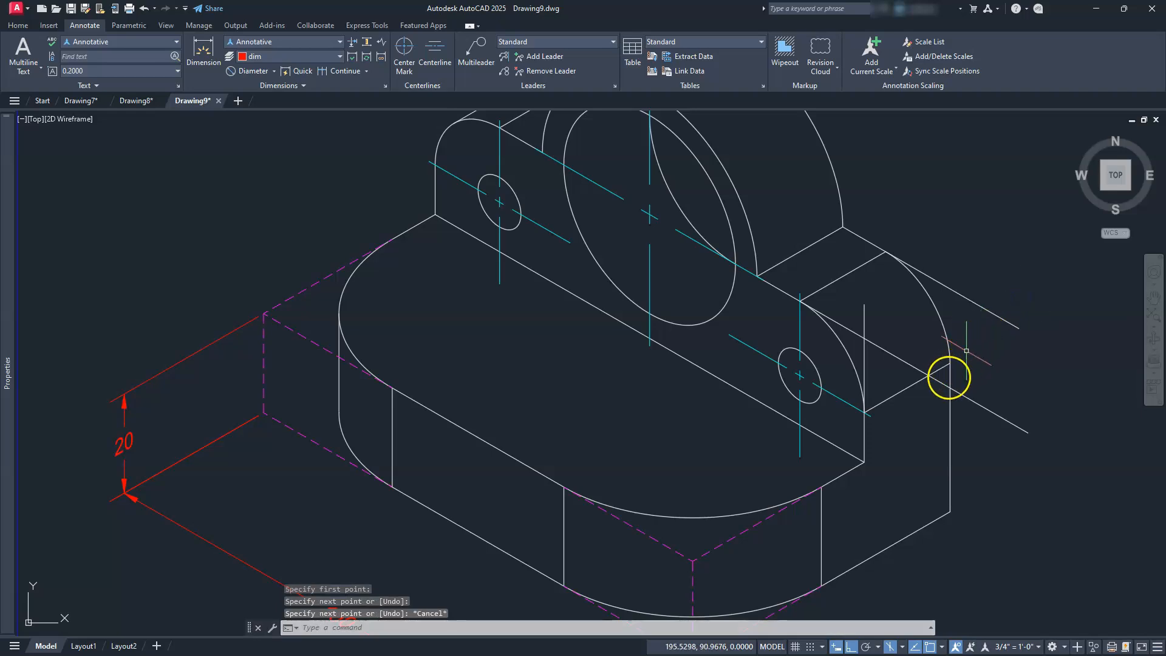
pyautogui.press('Return')
pyautogui.click(950, 364)
pyautogui.press('Escape')
pyautogui.press('Escape')
# - Draw a line joining the front and rear projection corners on the upright's right shoulder
pyautogui.press('Return')
pyautogui.click(865, 338)
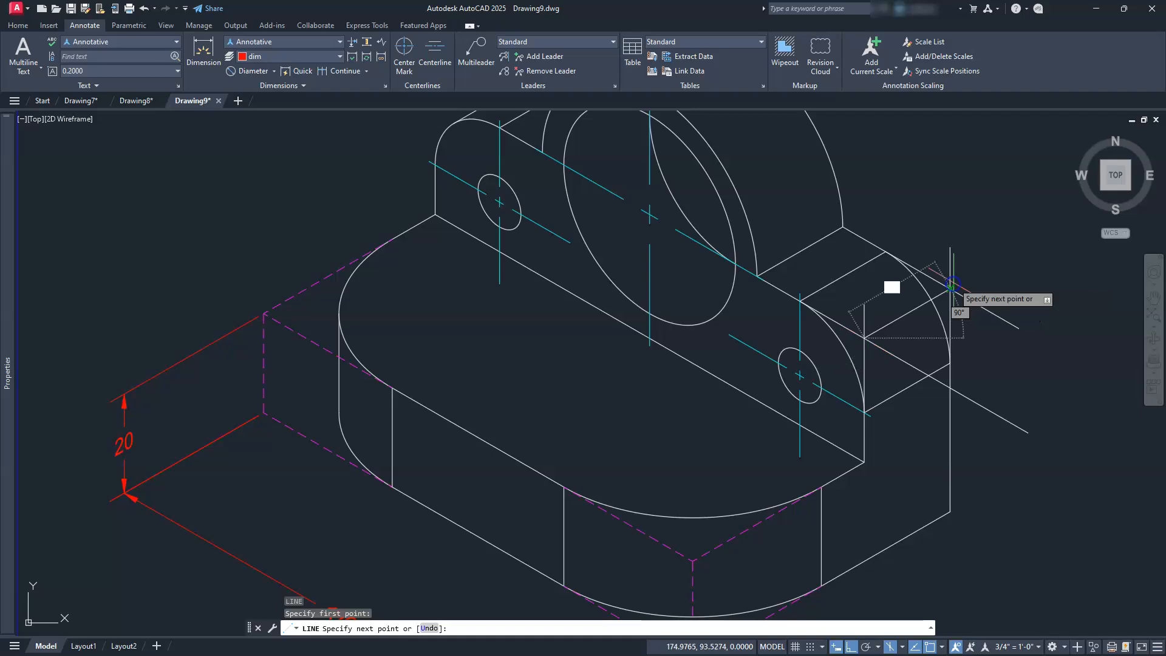
pyautogui.click(951, 287)
pyautogui.press('Escape')
pyautogui.press('Escape')
pyautogui.press('Escape')
# - Trim the overhanging ends of the projection lines beyond the upright's front and rear right corners
pyautogui.write('tr')
pyautogui.press('Return')
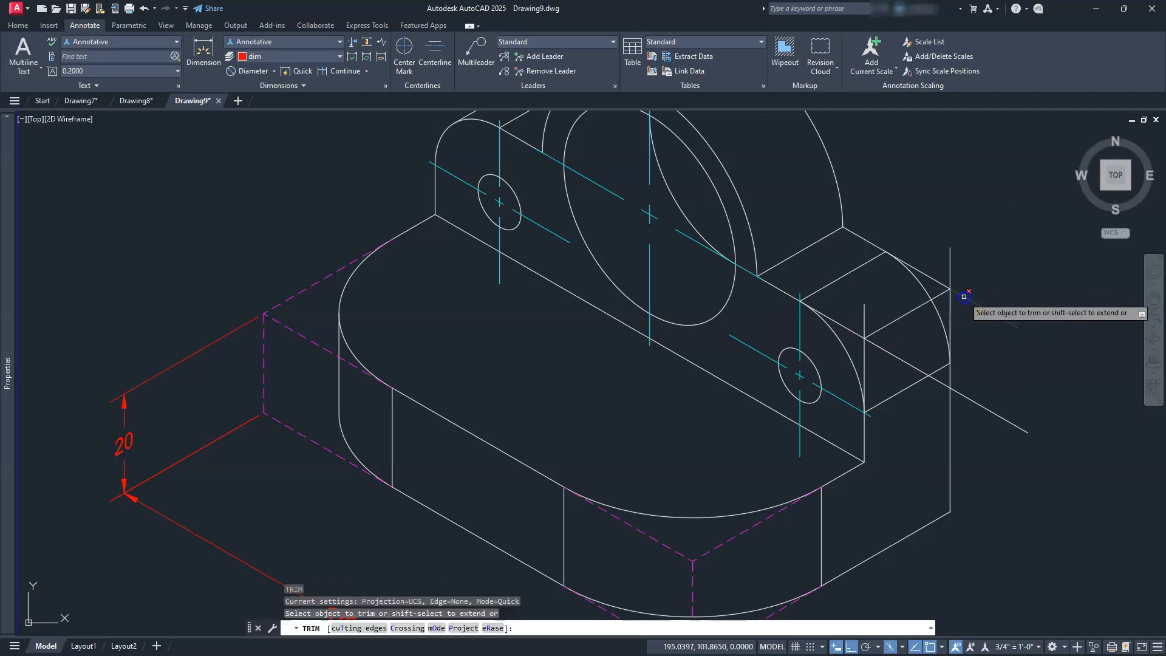
pyautogui.click(964, 296)
pyautogui.click(951, 270)
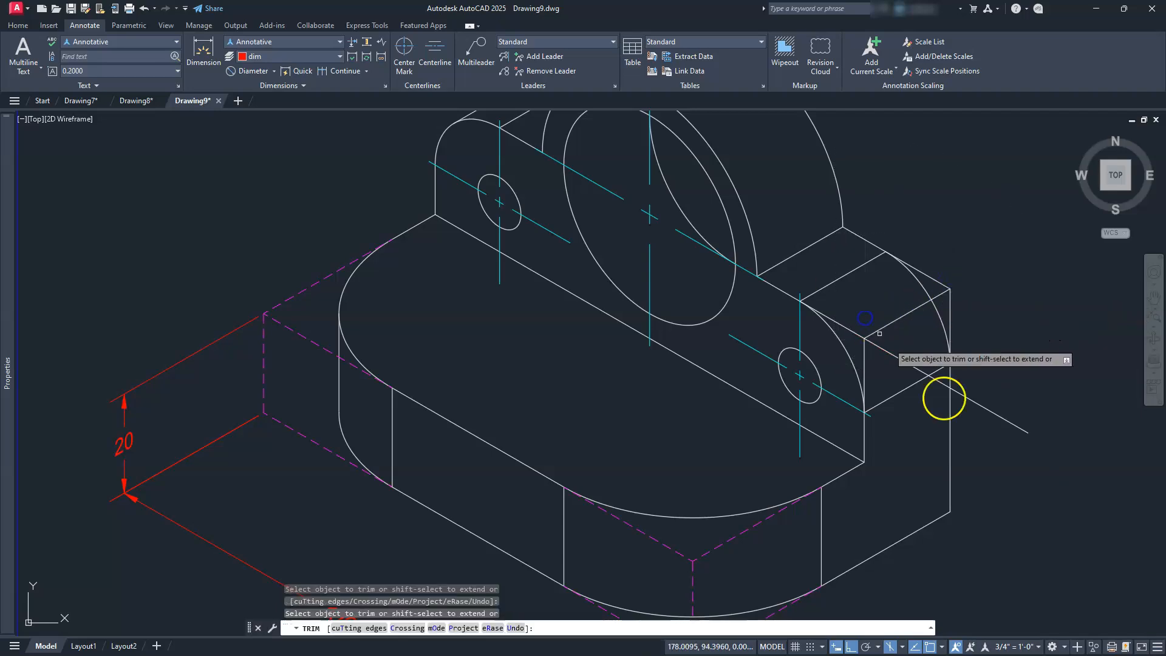
pyautogui.click(940, 379)
pyautogui.click(915, 366)
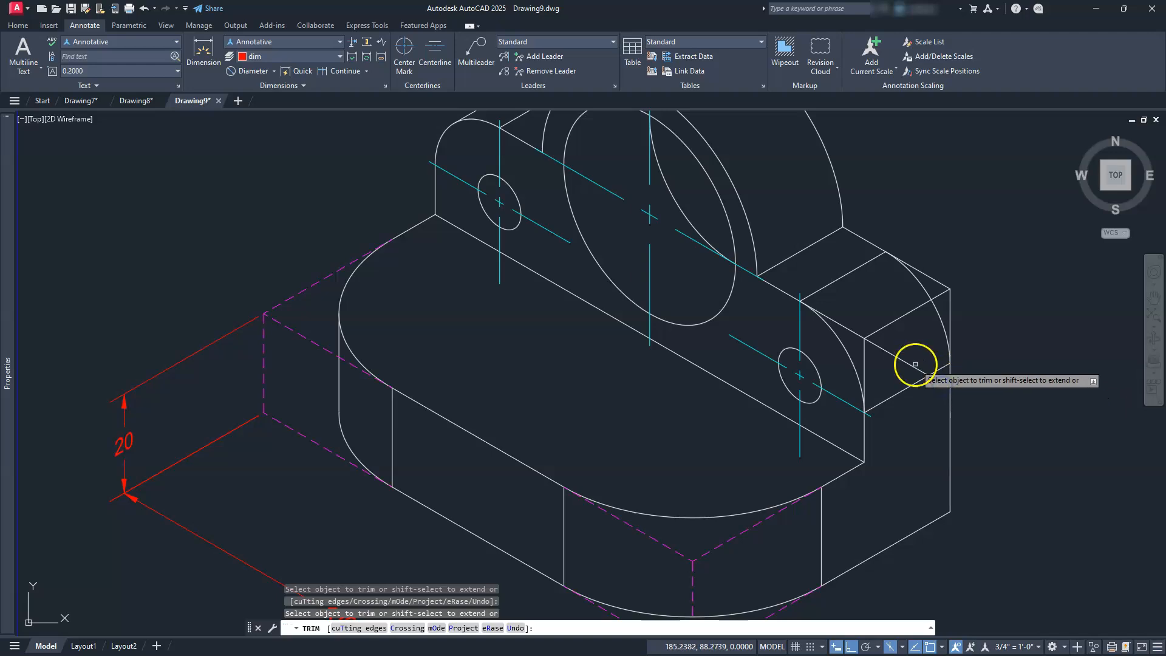
pyautogui.press('Escape')
# - Match the properties of the dashed magenta projection lines onto the projection lines at the upright's right shoulder
pyautogui.write('ma')
pyautogui.press('Return')
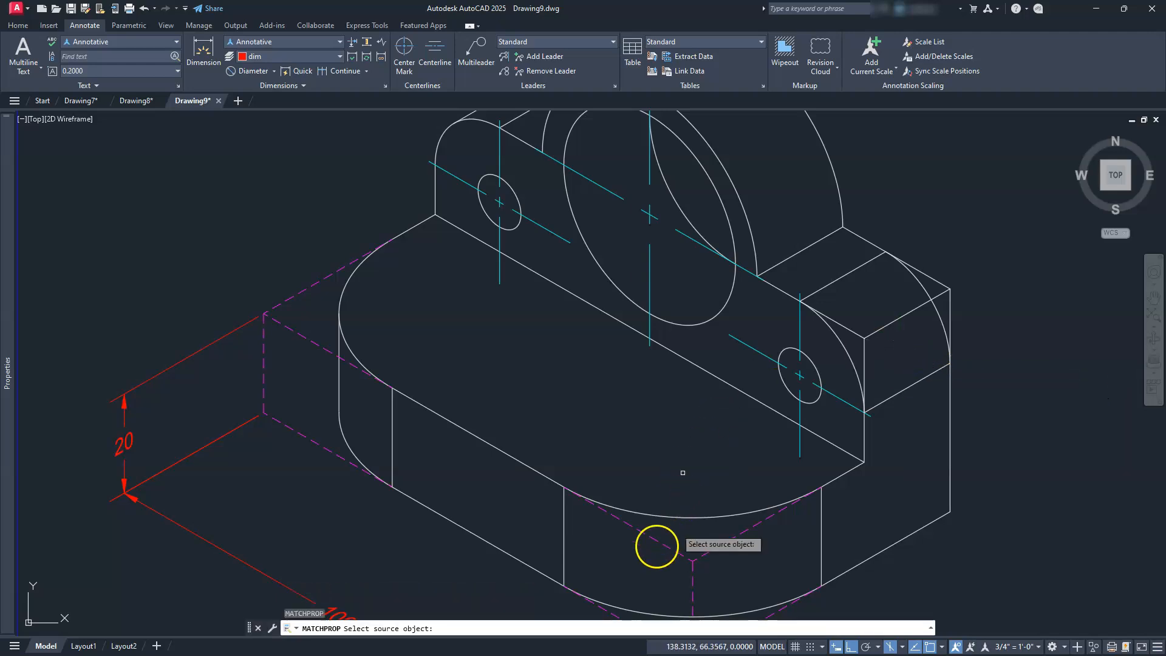
pyautogui.click(655, 541)
pyautogui.click(868, 333)
pyautogui.click(863, 344)
pyautogui.click(893, 316)
pyautogui.click(953, 295)
pyautogui.press('Escape')
pyautogui.press('Escape')
pyautogui.press('Escape')
# - Draw a vertical line and a sloping line from the ends of the upright's front left corner arc so they cross
pyautogui.scroll(-1, 358, 365)
pyautogui.scroll(5, 729, 352)
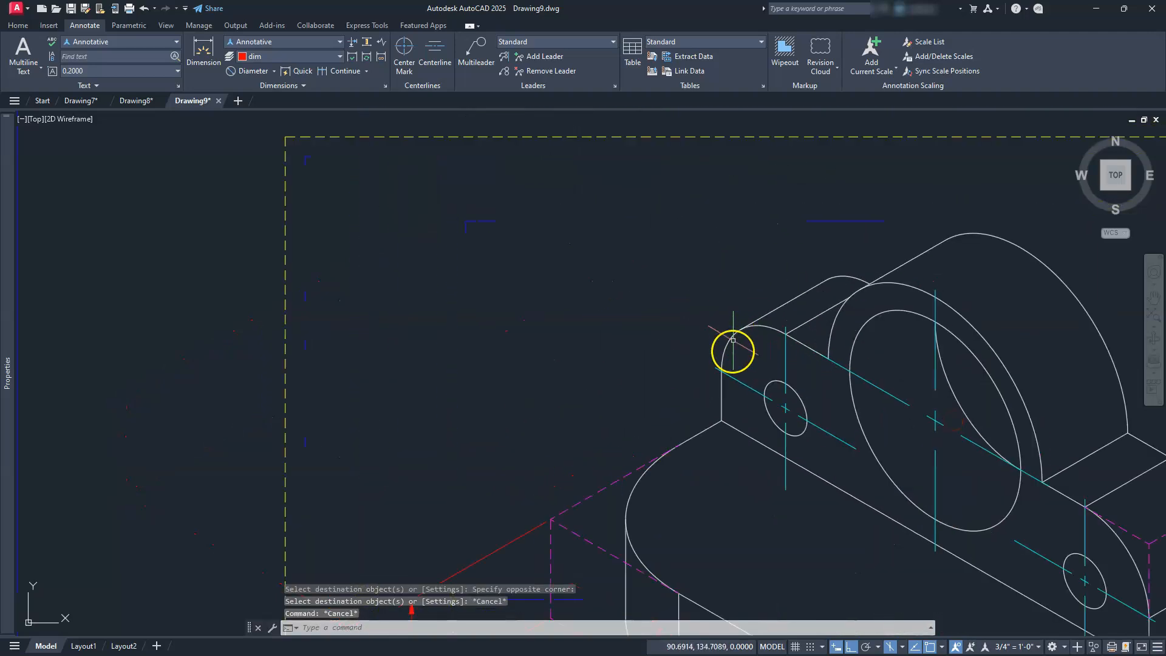
pyautogui.write('l')
pyautogui.press('Return')
pyautogui.click(723, 364)
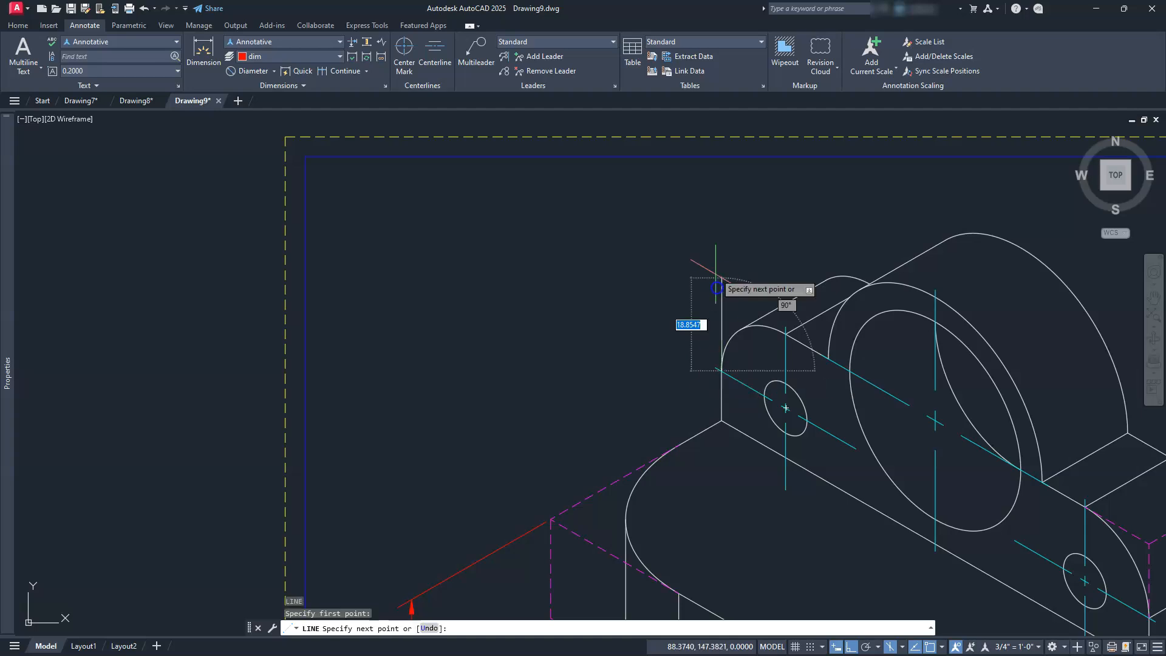
pyautogui.press('Escape')
pyautogui.press('Return')
pyautogui.click(785, 333)
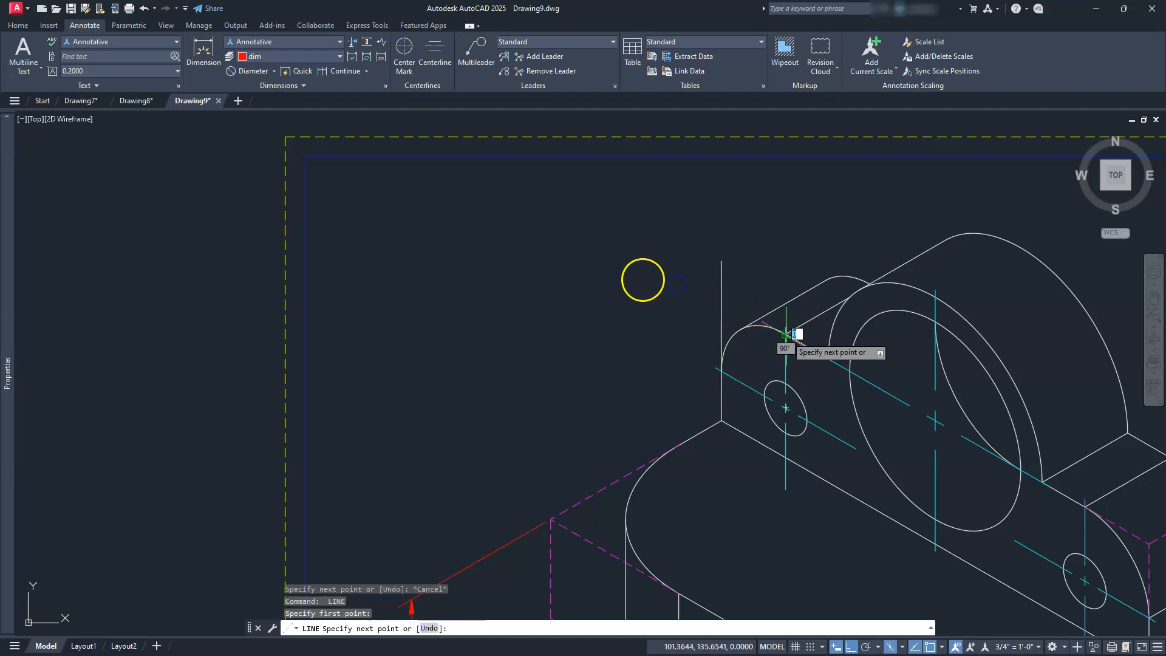
pyautogui.press('Escape')
pyautogui.press('Escape')
pyautogui.press('Escape')
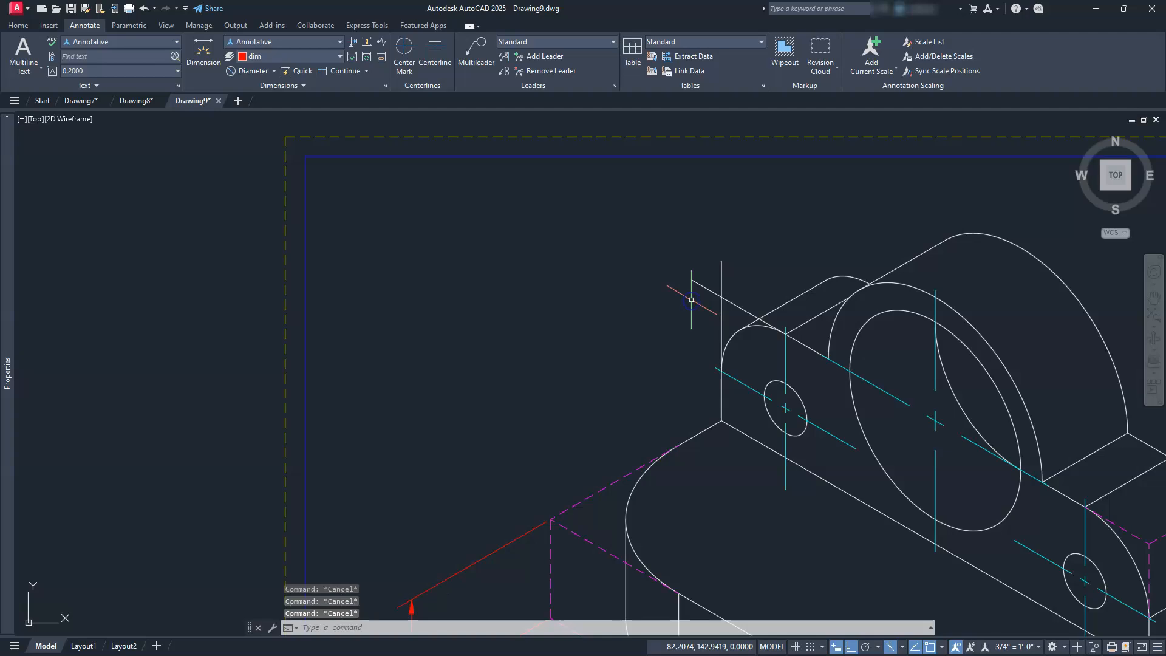
# - Trim the overhanging ends of the two projection lines beyond the upright's front left corner
pyautogui.write('tr')
pyautogui.press('Return')
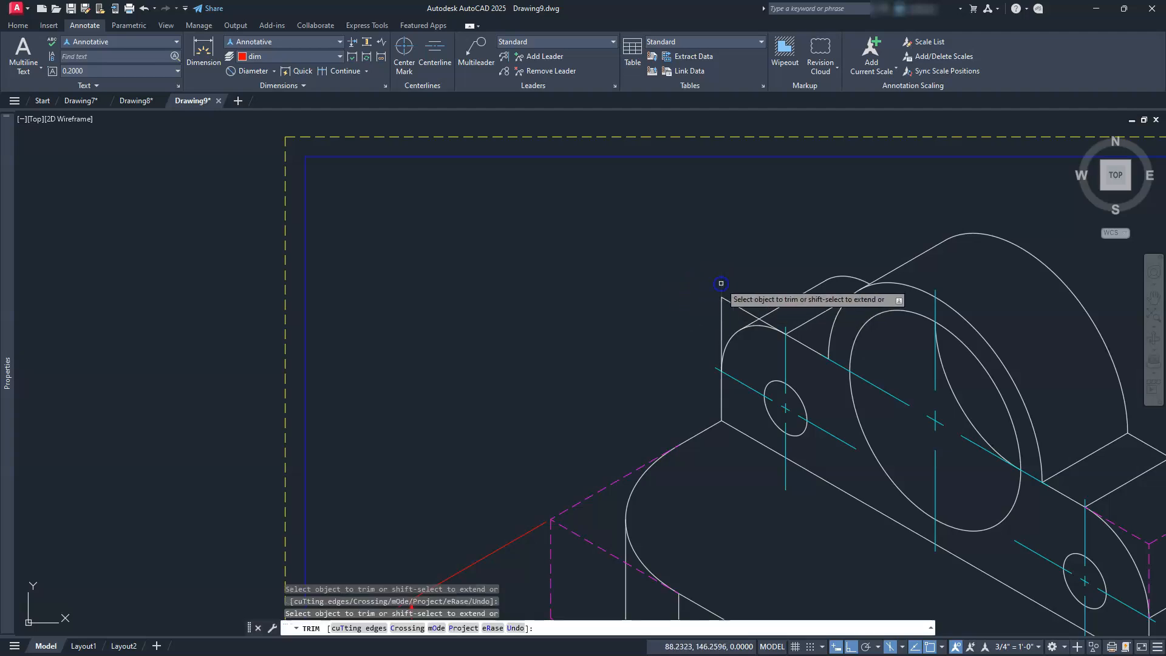
pyautogui.press('Escape')
# - Copy the sloping projection line at the upright's left shoulder from the front face to the rear face
pyautogui.write('co')
pyautogui.press('Return')
pyautogui.click(753, 315)
pyautogui.press('Return')
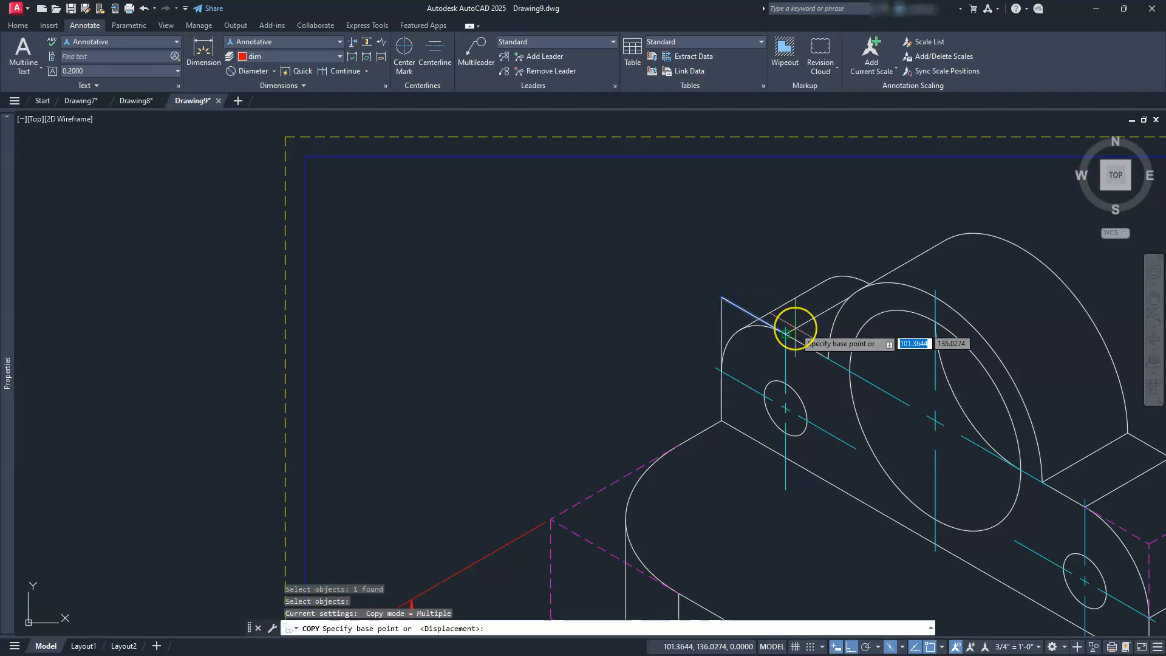
pyautogui.click(786, 333)
pyautogui.moveTo(938, 466); pyautogui.dragTo(823, 409, button='middle')
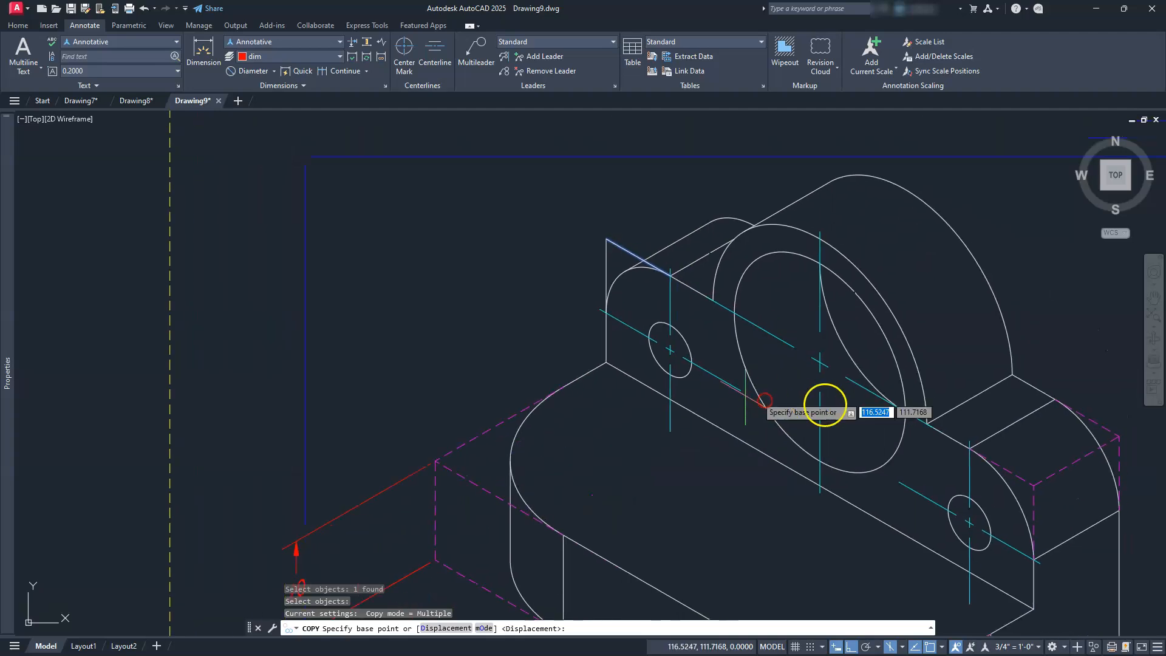
pyautogui.click(1044, 406)
pyautogui.press('Escape')
pyautogui.press('Escape')
pyautogui.press('Escape')
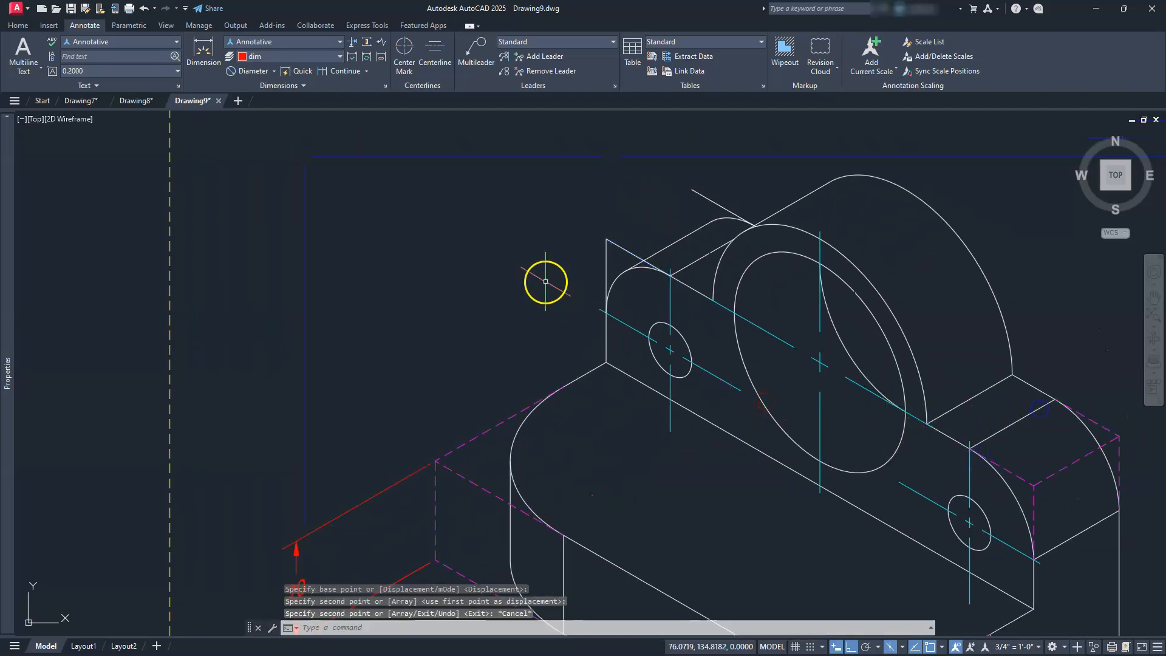
# - Draw a line joining the front and rear projection corners on the upright's left shoulder
pyautogui.write('l')
pyautogui.press('Return')
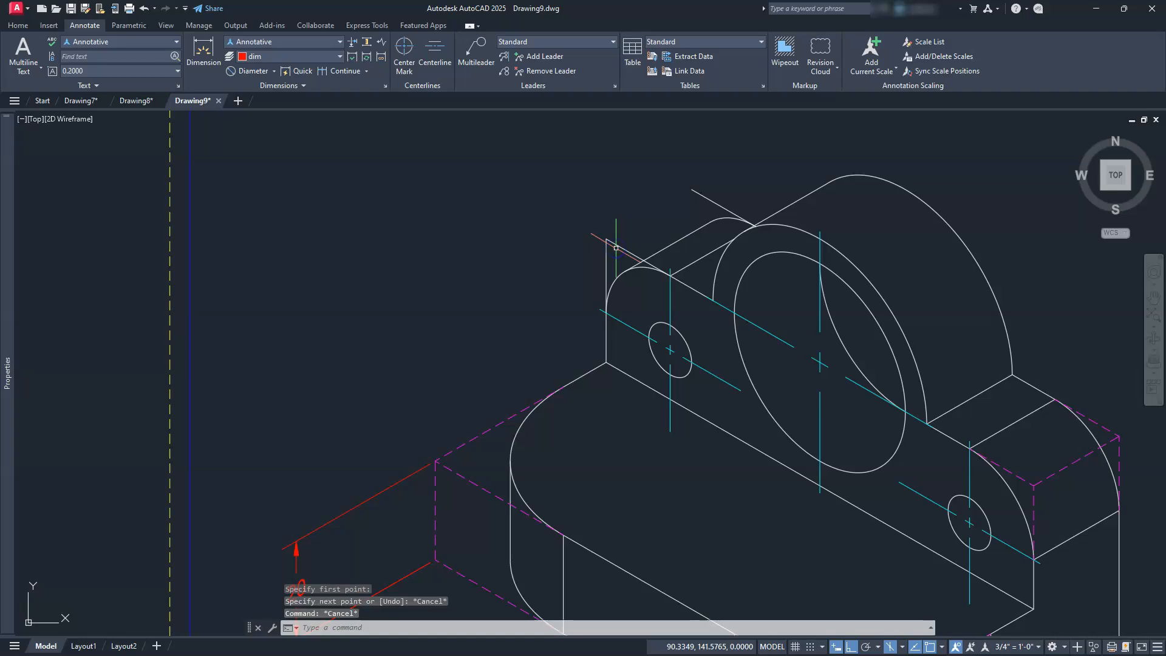
pyautogui.click(612, 244)
pyautogui.click(696, 196)
pyautogui.press('Escape')
pyautogui.press('Escape')
# - Match the properties of the right shoulder's dashed magenta projection lines onto the projection lines at the left shoulder
pyautogui.write('ma')
pyautogui.press('Return')
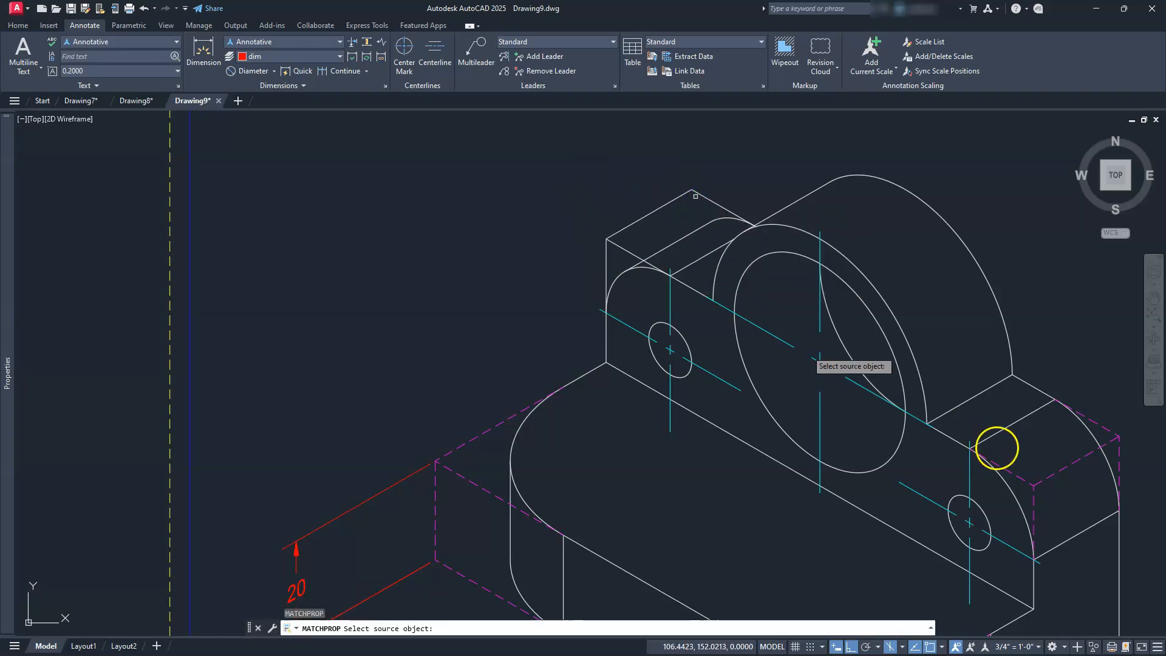
pyautogui.click(1011, 474)
pyautogui.click(1020, 480)
pyautogui.moveTo(700, 185); pyautogui.dragTo(603, 251)
pyautogui.press('Escape')
pyautogui.press('Escape')
pyautogui.press('Escape')
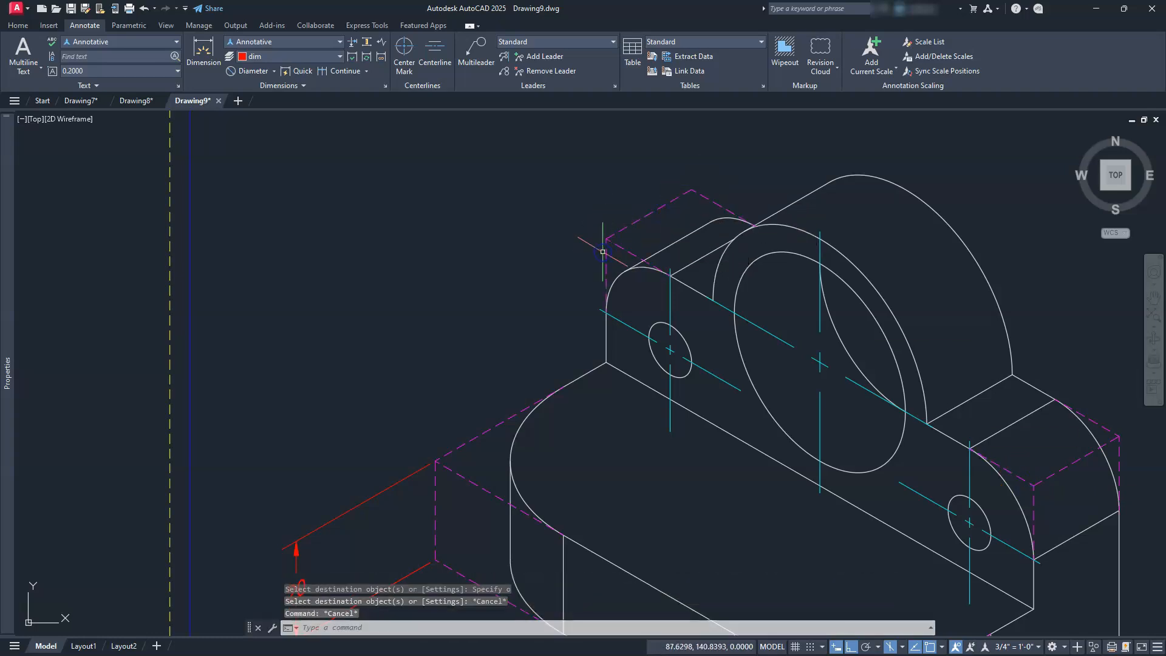
# - Add an aligned vertical dimension from the upright's rear right projection corner down to the base's rear right bottom corner
pyautogui.scroll(-3, 777, 399)
pyautogui.scroll(2, 674, 361)
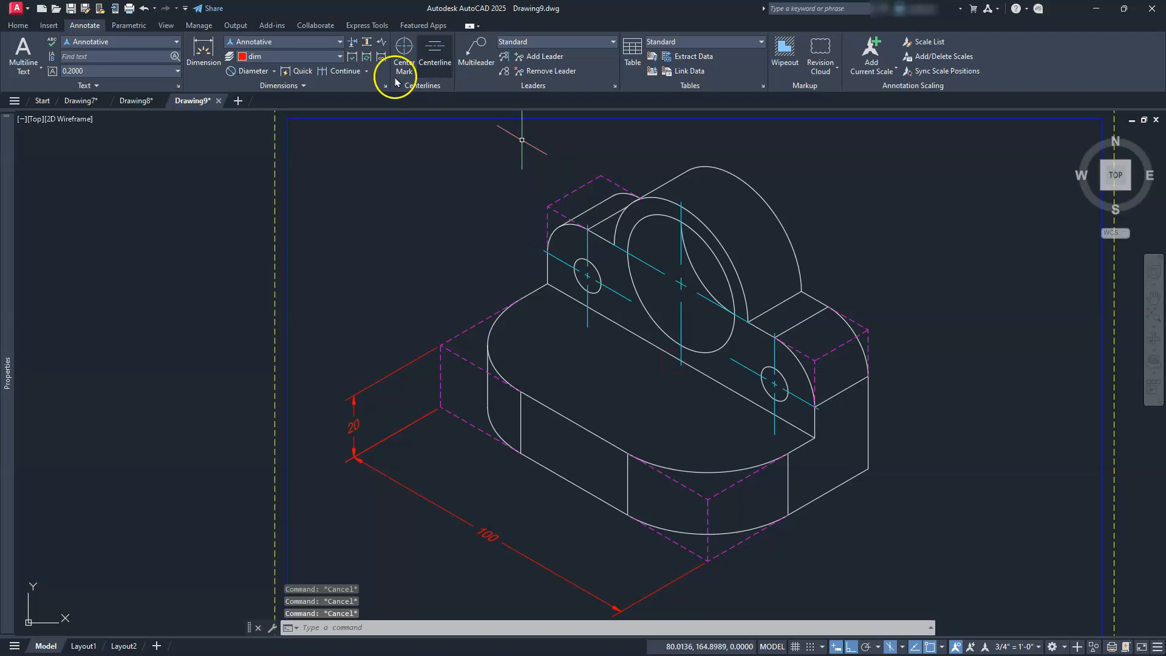
pyautogui.click(274, 77)
pyautogui.click(250, 122)
pyautogui.click(870, 471)
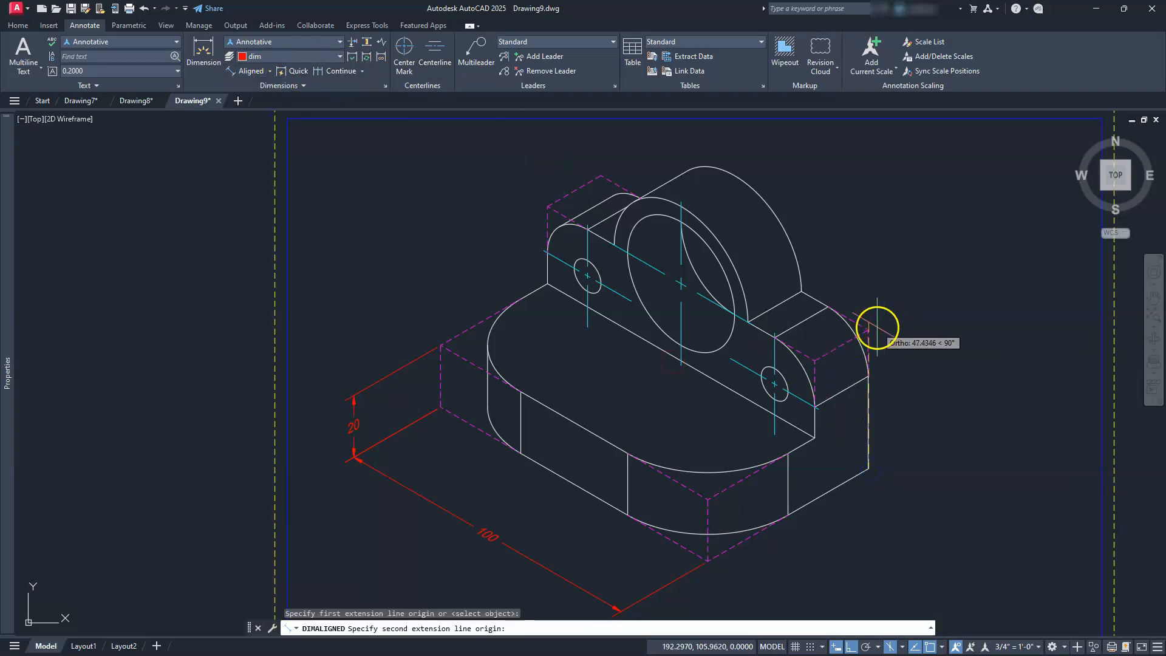
pyautogui.press('Escape')
pyautogui.press('Escape')
pyautogui.press('Escape')
pyautogui.press('Escape')
pyautogui.press('space')
pyautogui.click(868, 330)
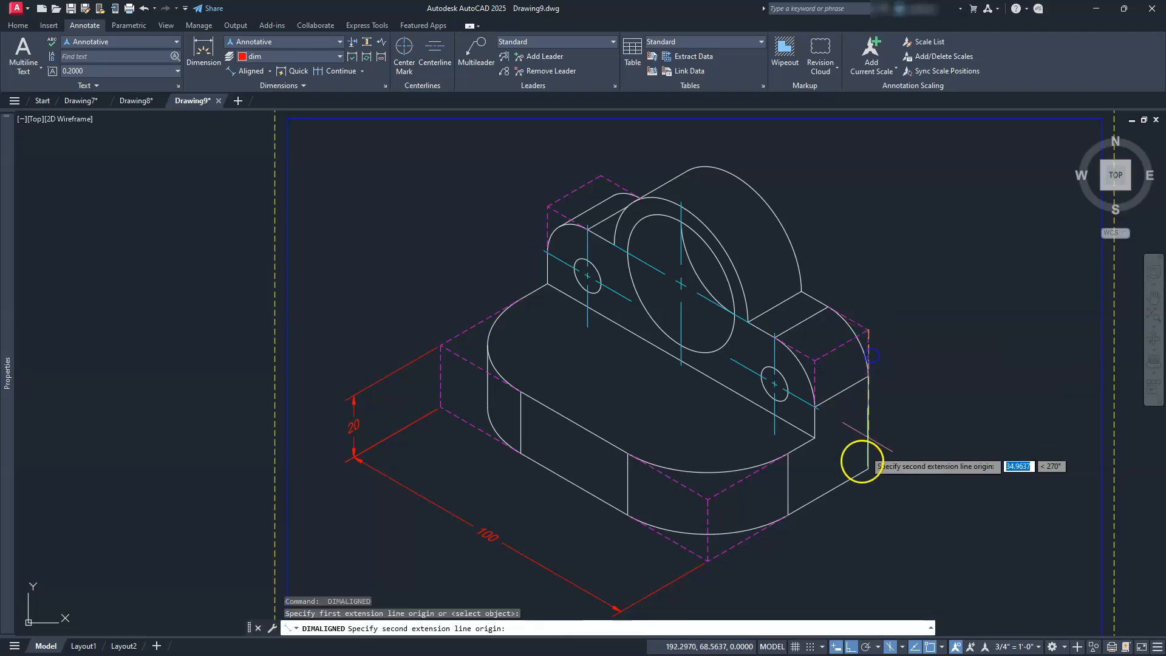
pyautogui.click(868, 468)
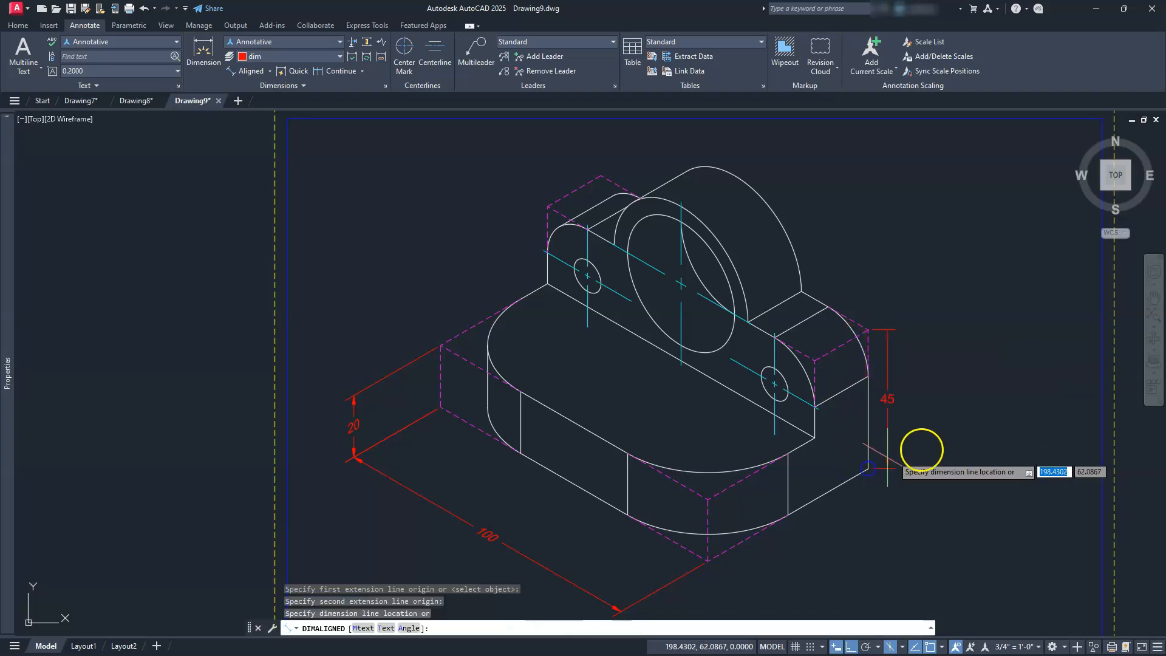
pyautogui.click(973, 450)
pyautogui.press('Escape')
pyautogui.press('Escape')
pyautogui.press('Escape')
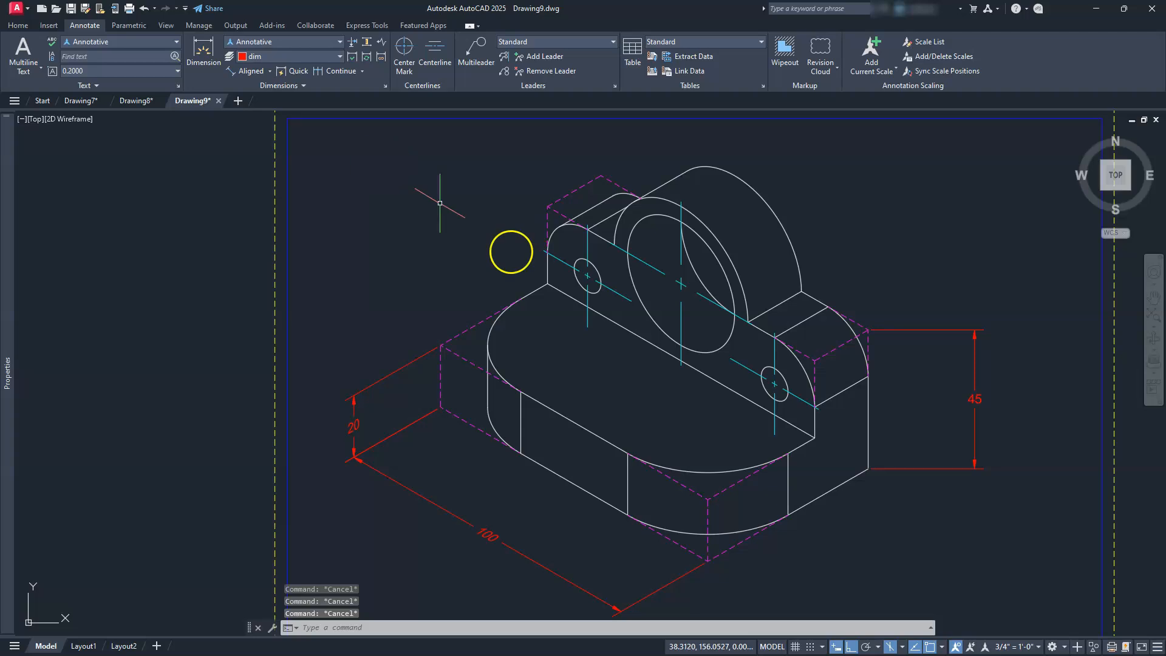
# - Oblique the new overall height dimension beside the upright by -30 degrees
pyautogui.click(281, 85)
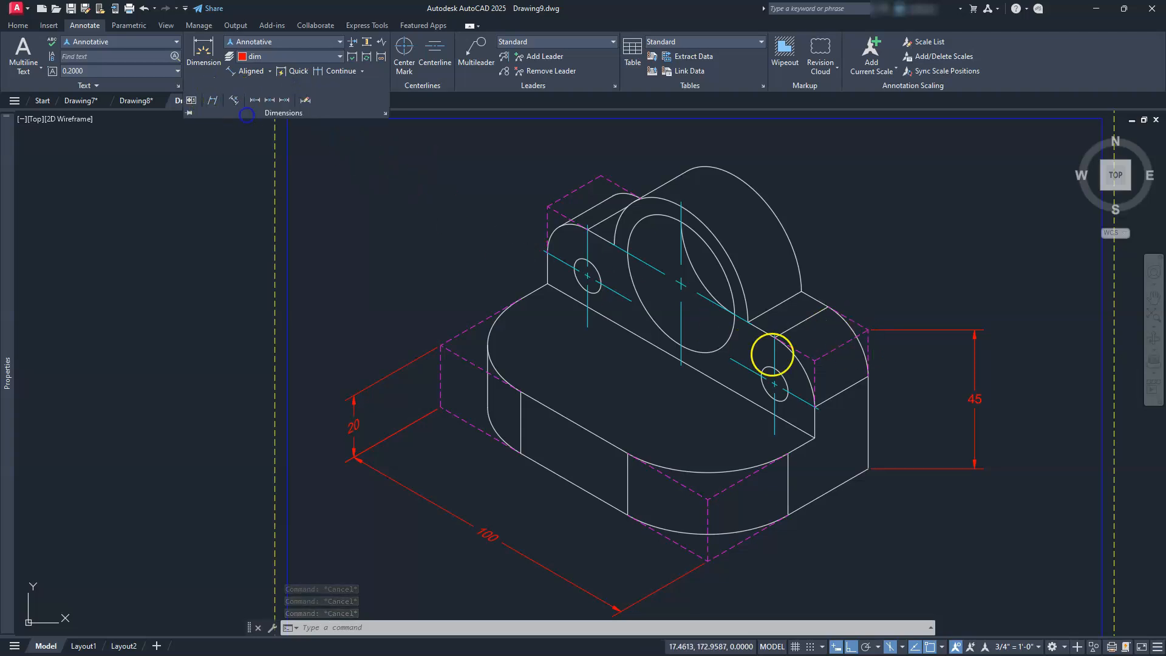
pyautogui.click(246, 114)
pyautogui.click(897, 328)
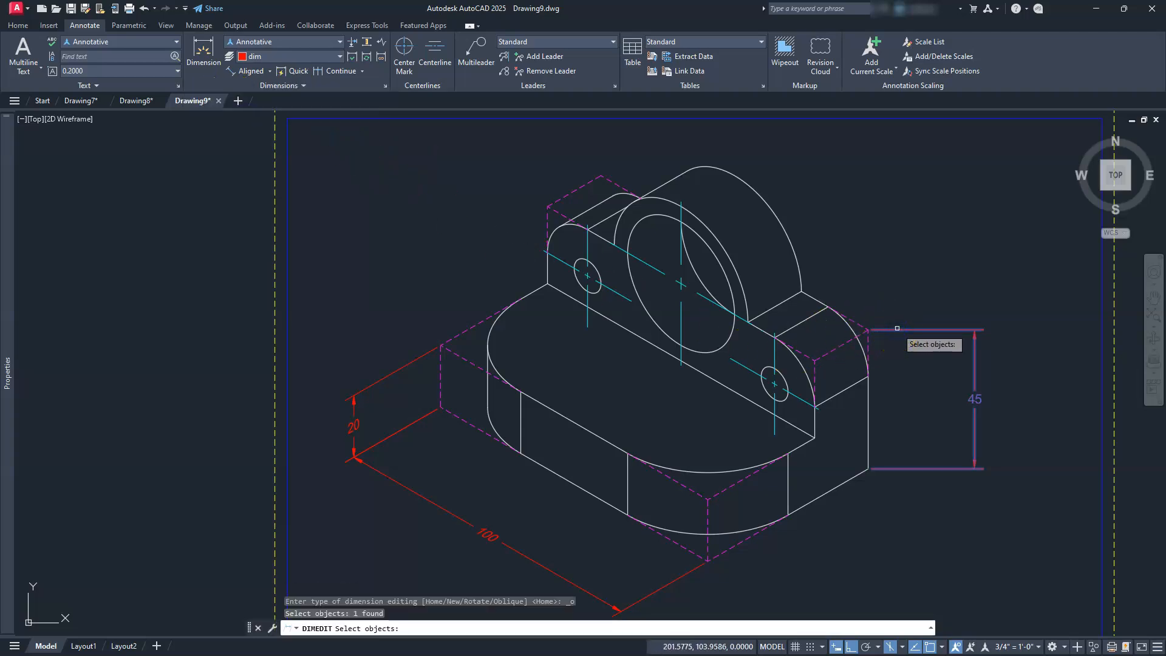
pyautogui.press('Return')
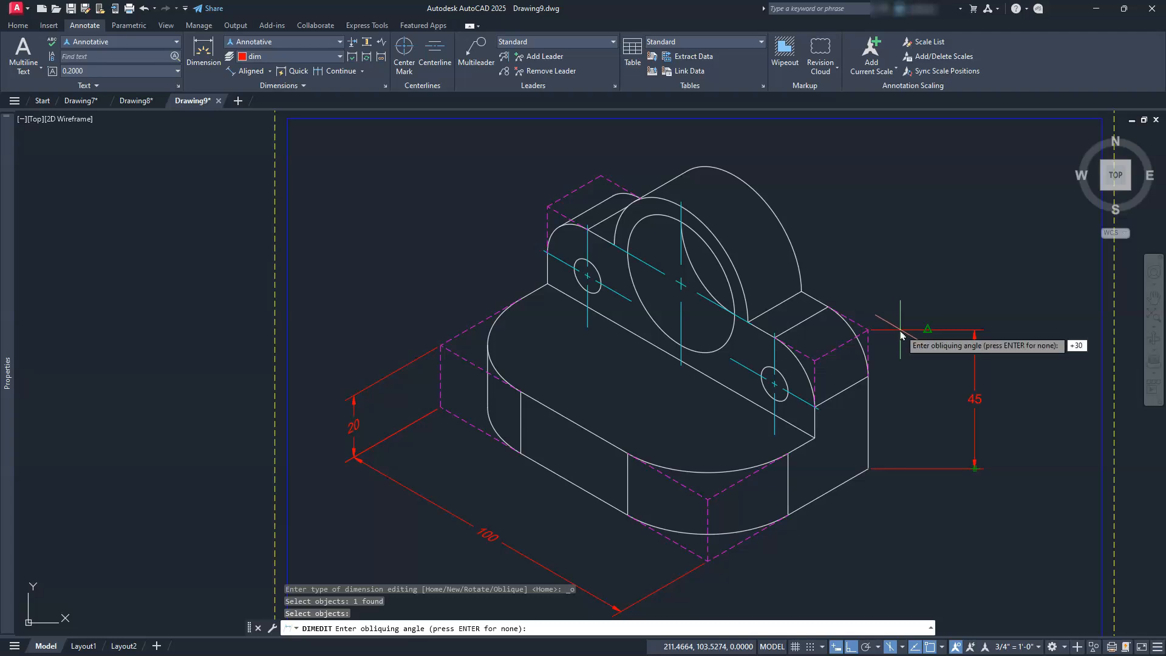
pyautogui.press('Return')
pyautogui.press('Escape')
pyautogui.press('Escape')
pyautogui.moveTo(849, 440); pyautogui.dragTo(846, 391, button='middle')
pyautogui.press('Escape')
# - Move the overall height dimension's line closer to the part along its sloping extension lines
pyautogui.click(974, 425)
pyautogui.click(933, 433)
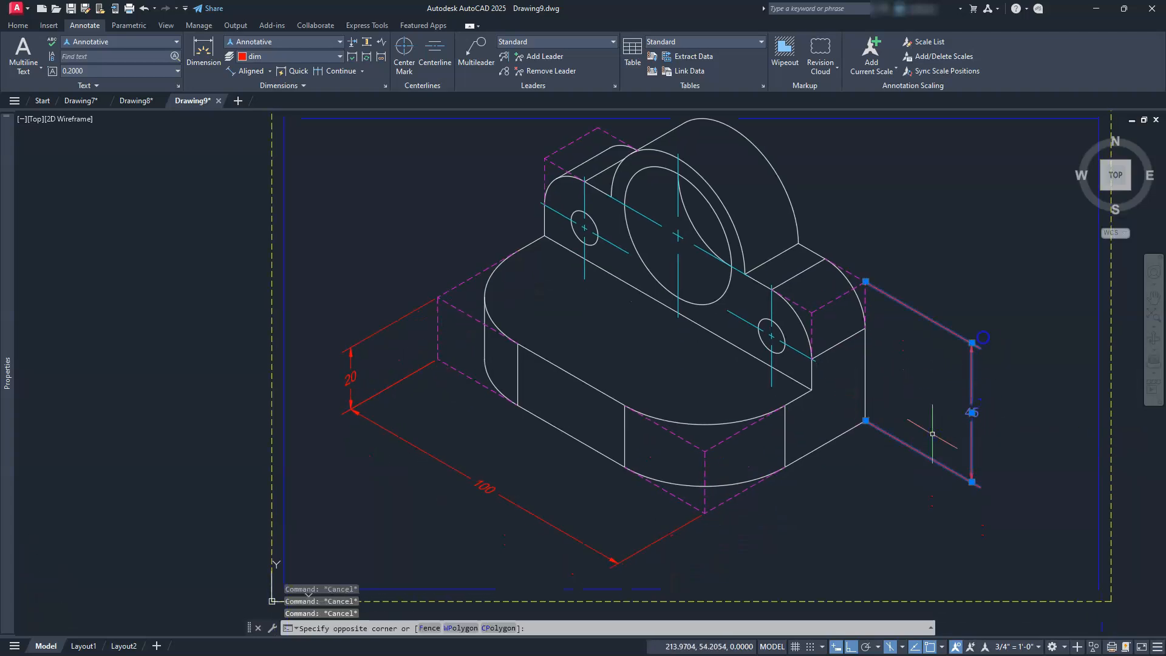
pyautogui.click(971, 344)
pyautogui.click(970, 344)
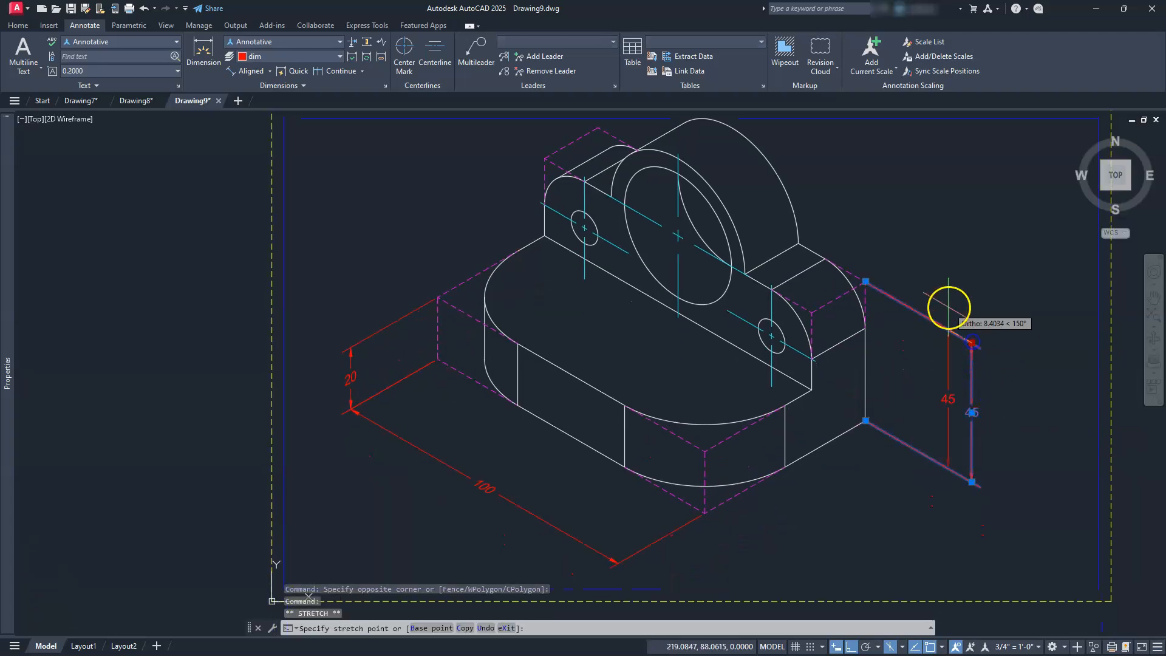
pyautogui.press('Escape')
pyautogui.press('Escape')
pyautogui.press('Escape')
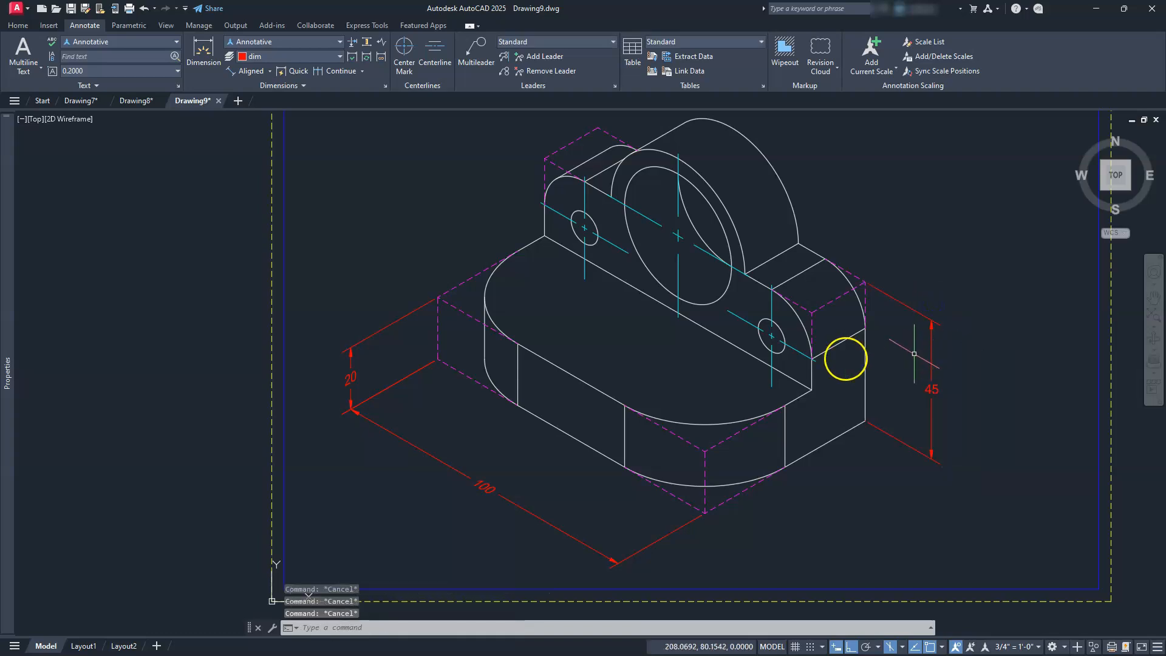
# - Add an aligned vertical dimension from the rear right bottom corner to the lower end of the shoulder arc, inside the overall height dimension
pyautogui.click(234, 71)
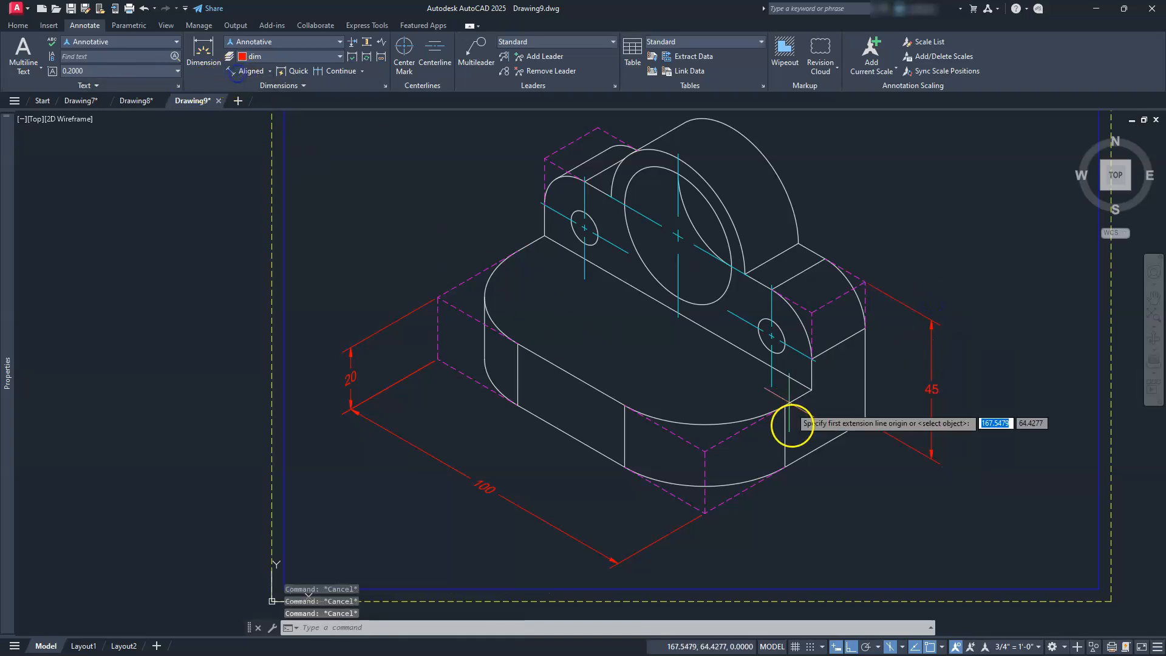
pyautogui.click(854, 429)
pyautogui.click(864, 330)
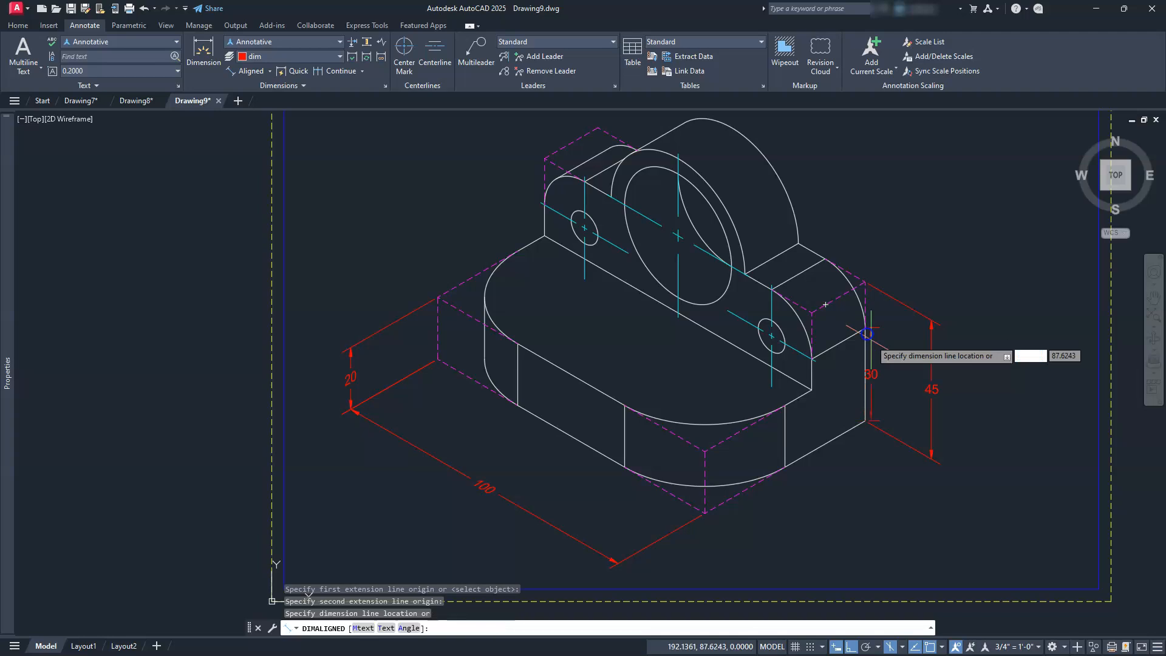
pyautogui.click(902, 370)
pyautogui.press('Escape')
pyautogui.press('Escape')
pyautogui.press('Escape')
# - Oblique the inner vertical dimension so its extension lines run parallel to those of the overall height dimension
pyautogui.click(282, 85)
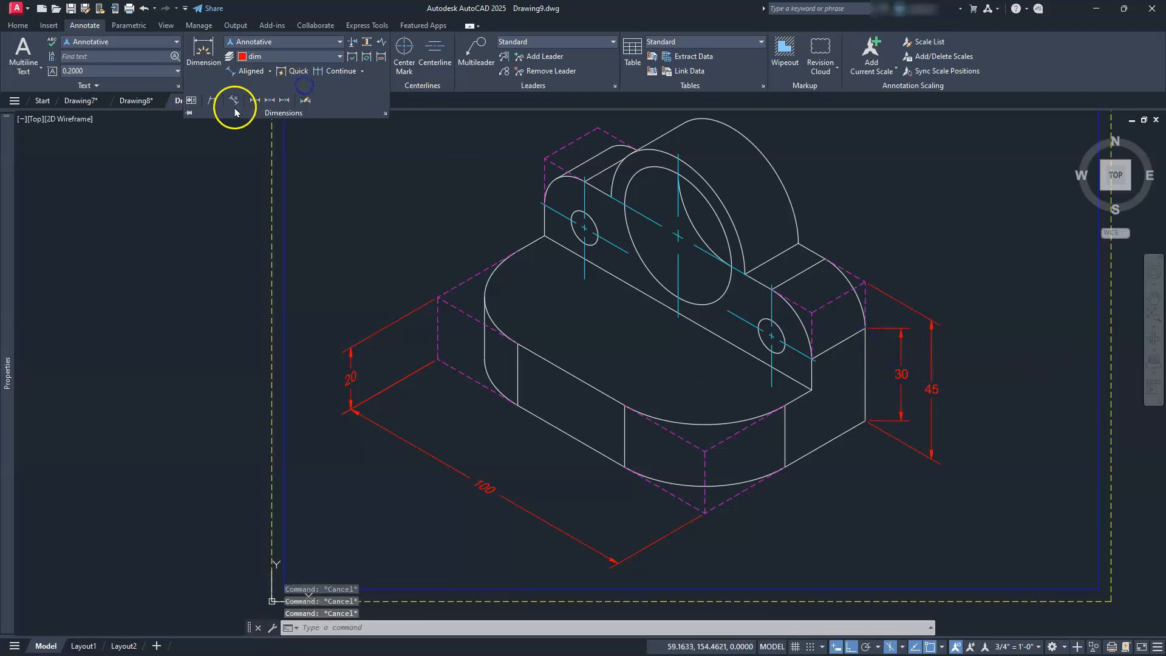
pyautogui.click(901, 367)
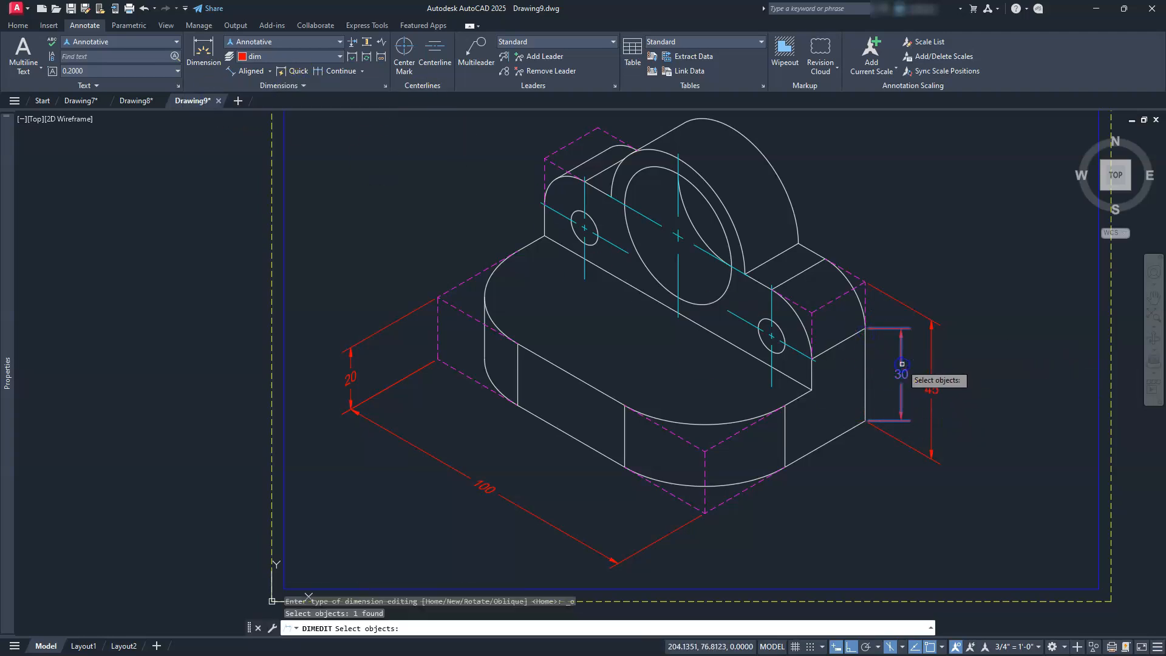
pyautogui.press('Return')
pyautogui.press('Return')
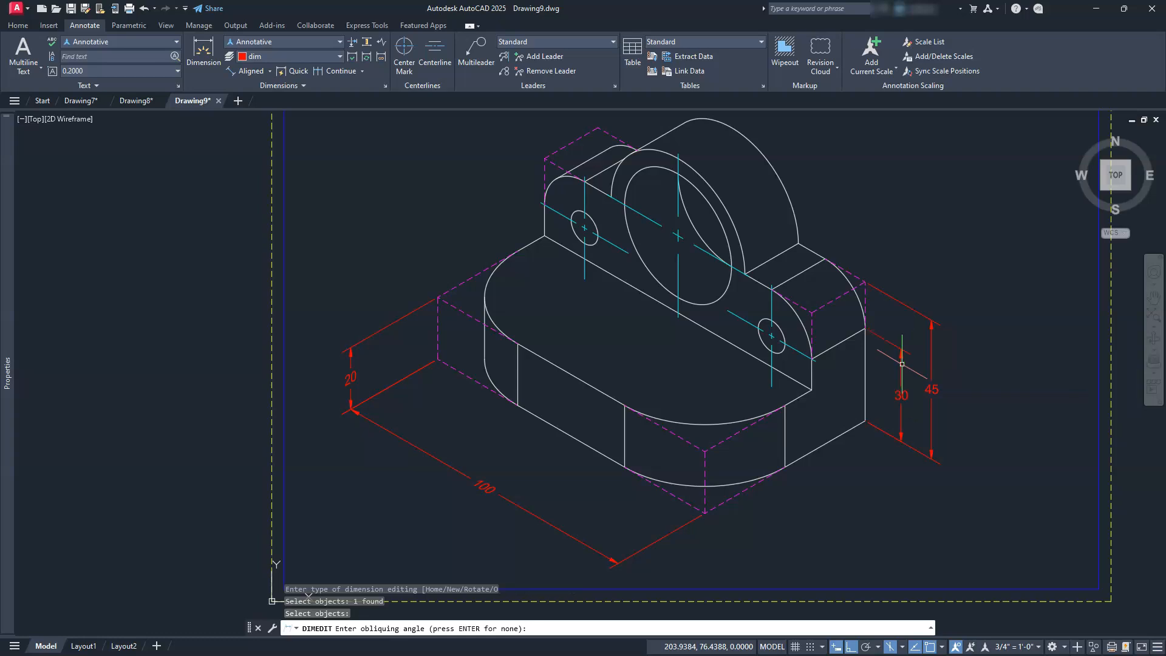
pyautogui.press('Escape')
pyautogui.press('Escape')
pyautogui.press('Escape')
# - Set the text rotation of the two vertical dimensions beside the upright to 30
pyautogui.click(932, 405)
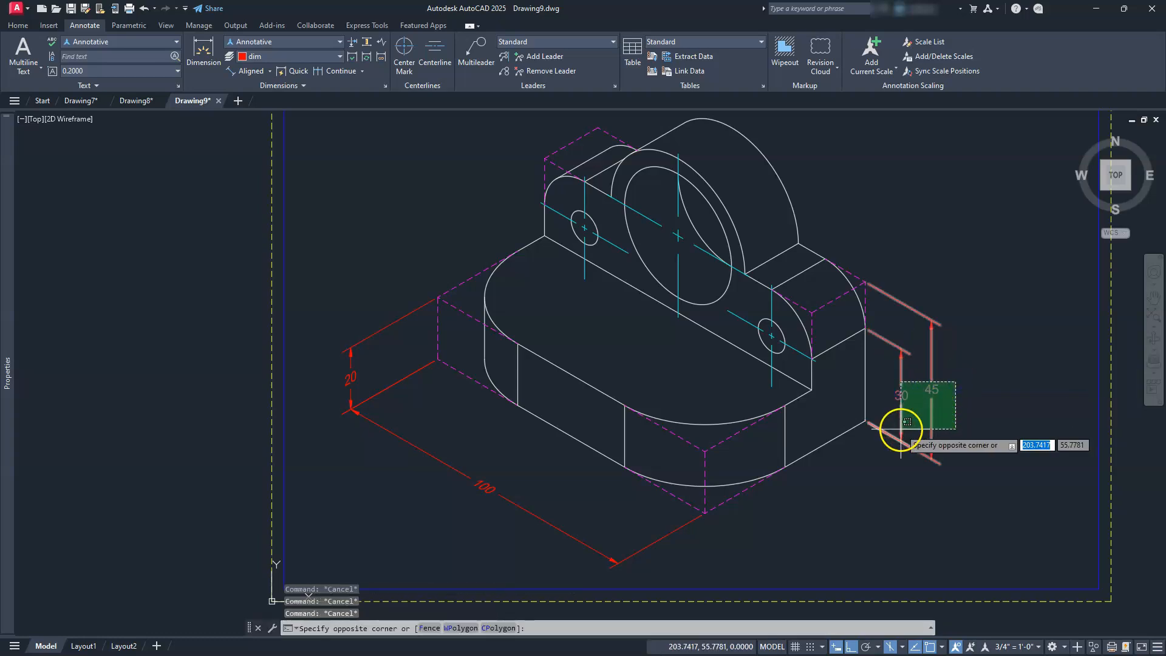
pyautogui.click(883, 435)
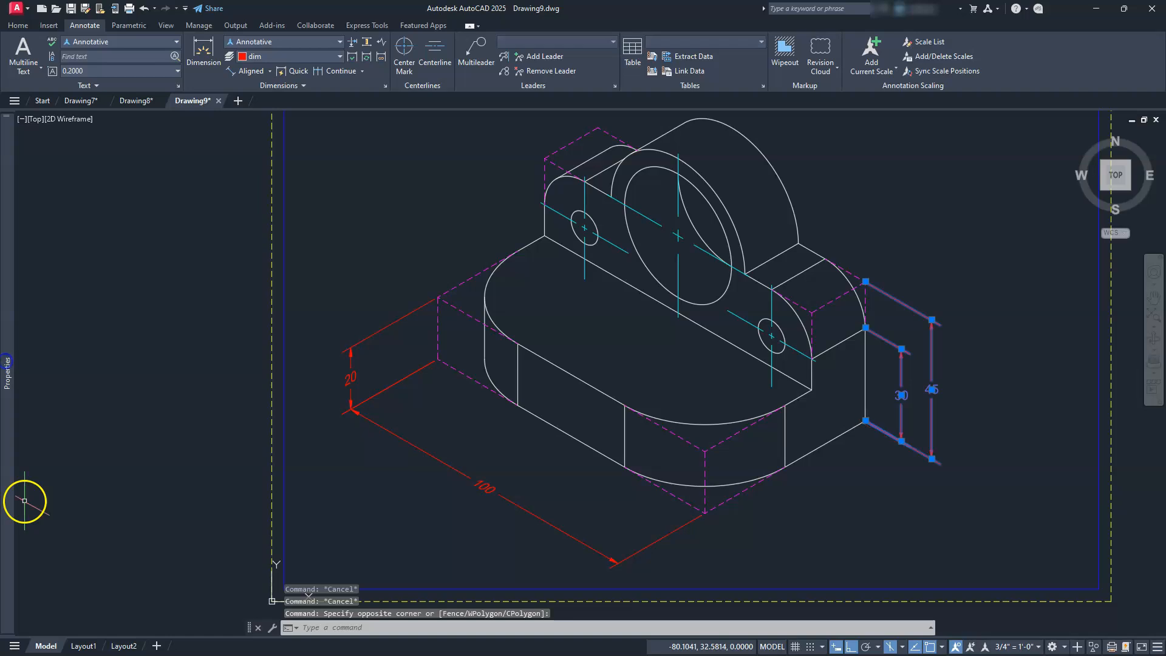
pyautogui.moveTo(8, 500)
pyautogui.scroll(-4, 104, 537)
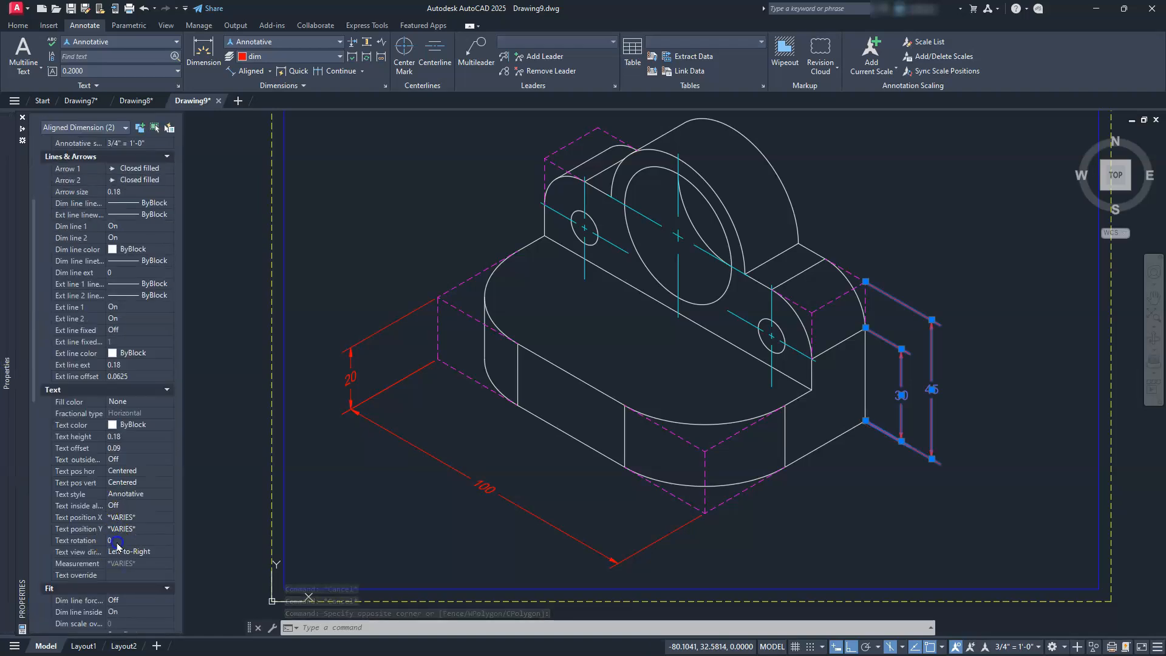
pyautogui.click(109, 540)
pyautogui.write('30')
pyautogui.scroll(-3, 924, 391)
pyautogui.moveTo(925, 392)
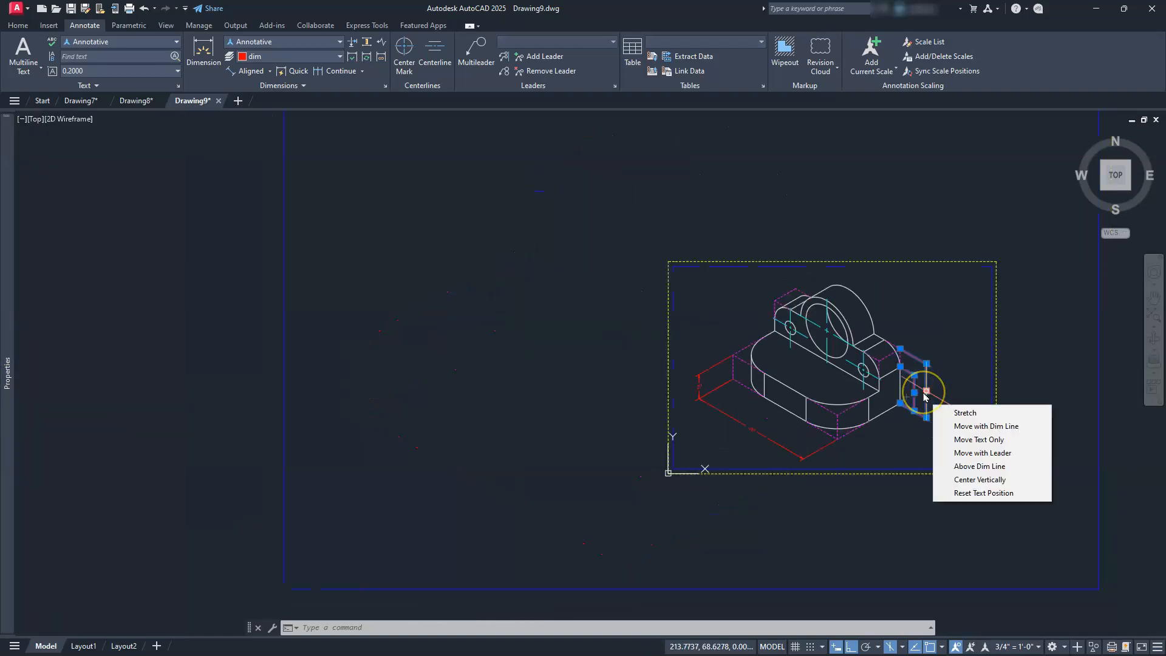
pyautogui.scroll(4, 921, 392)
# - Set the text rotation of the two selected vertical dimensions to 330
pyautogui.moveTo(7, 389)
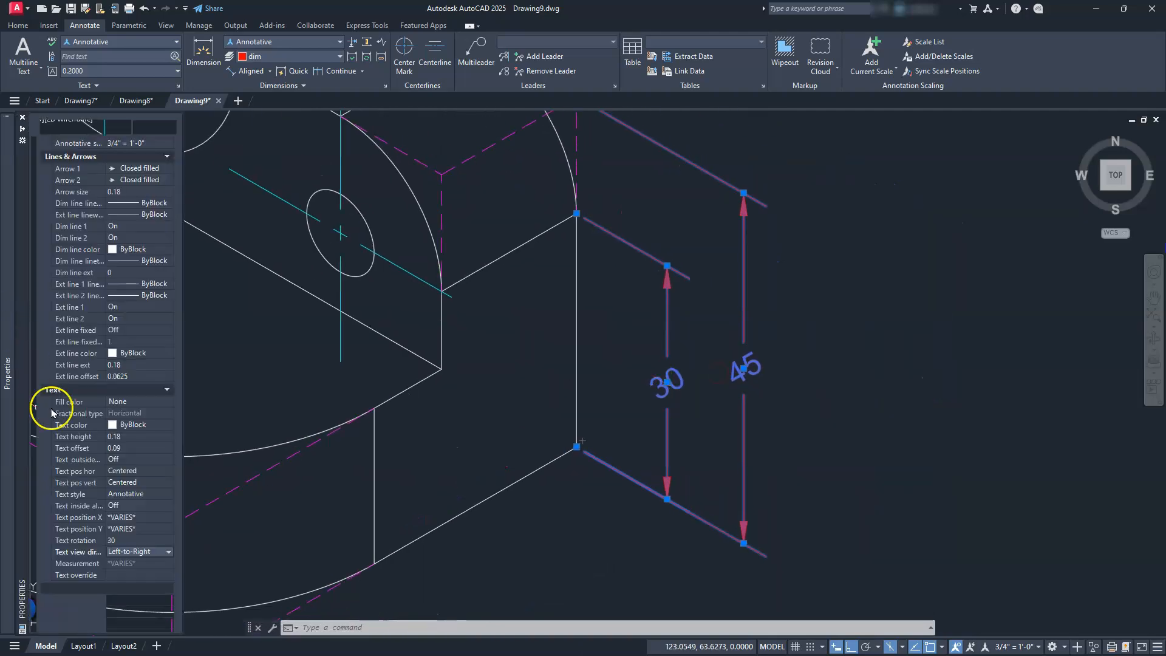
pyautogui.click(119, 541)
pyautogui.write('-3')
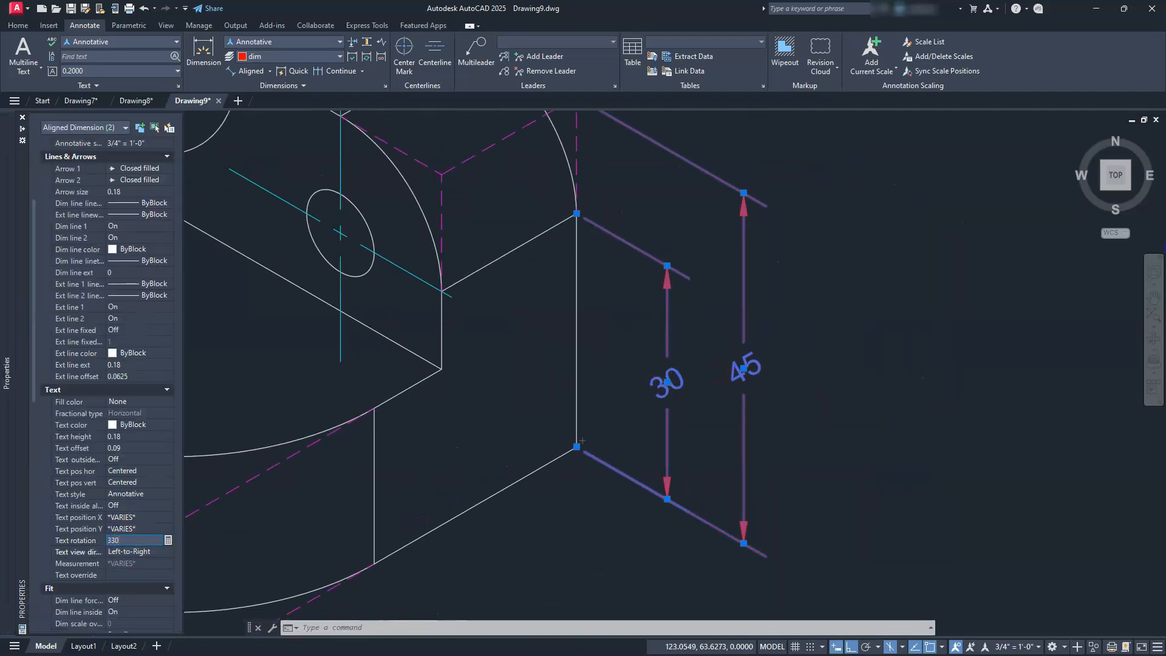
pyautogui.press('Tab')
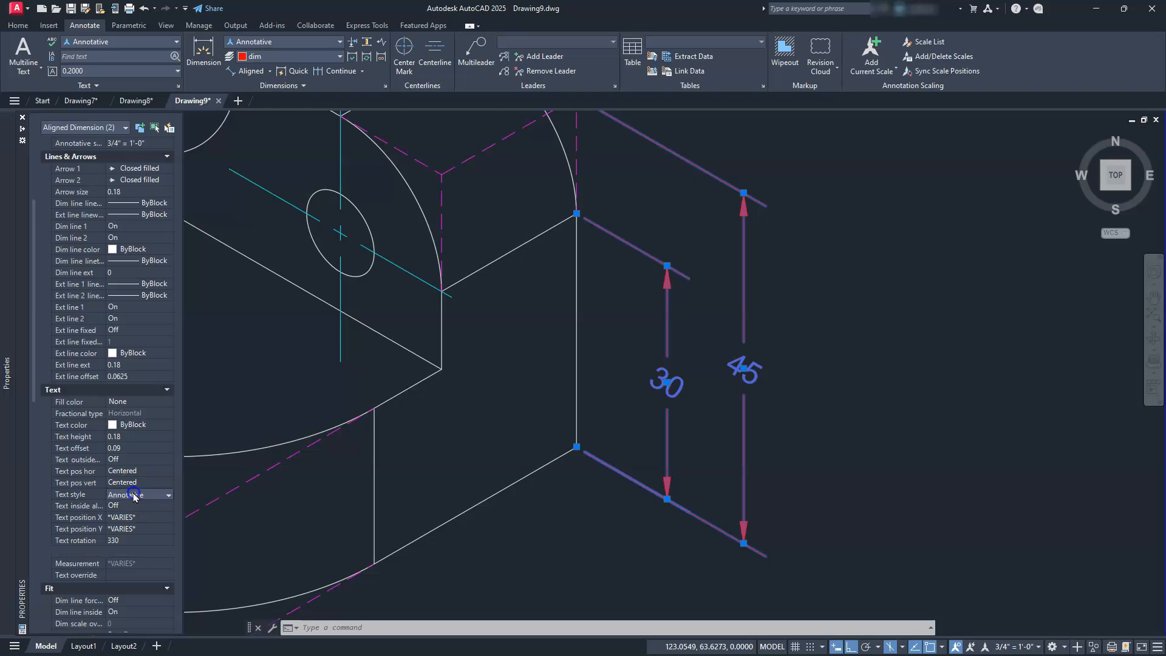
# - Set the text style of the two selected vertical dimensions beside the upright to -30
pyautogui.click(134, 495)
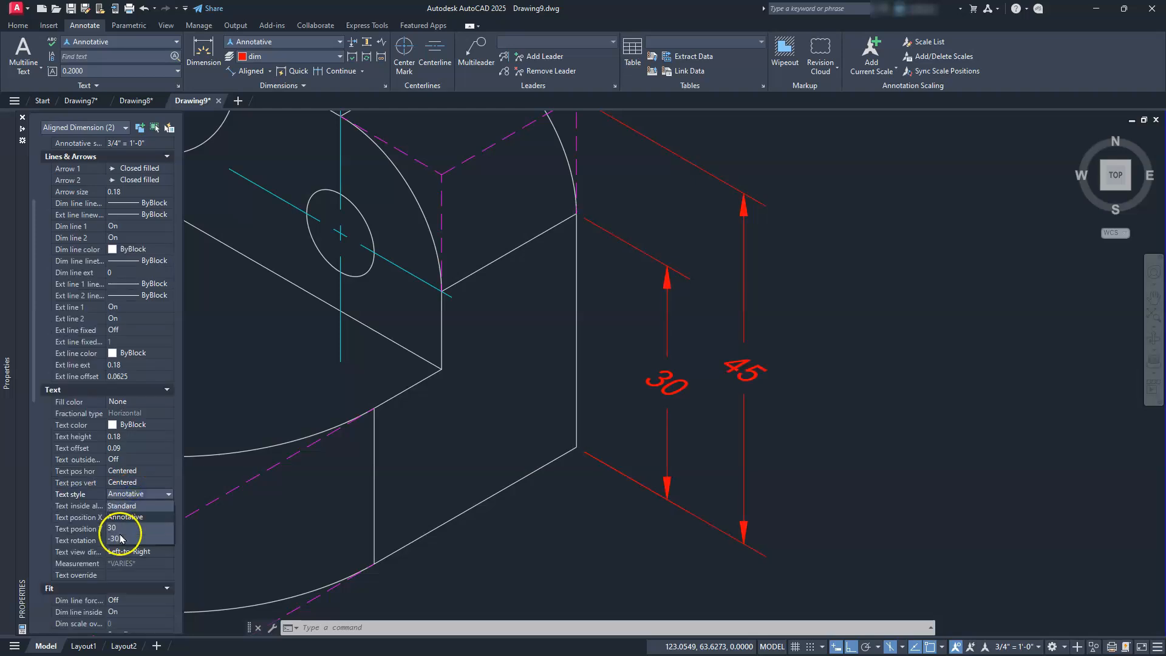
pyautogui.click(121, 538)
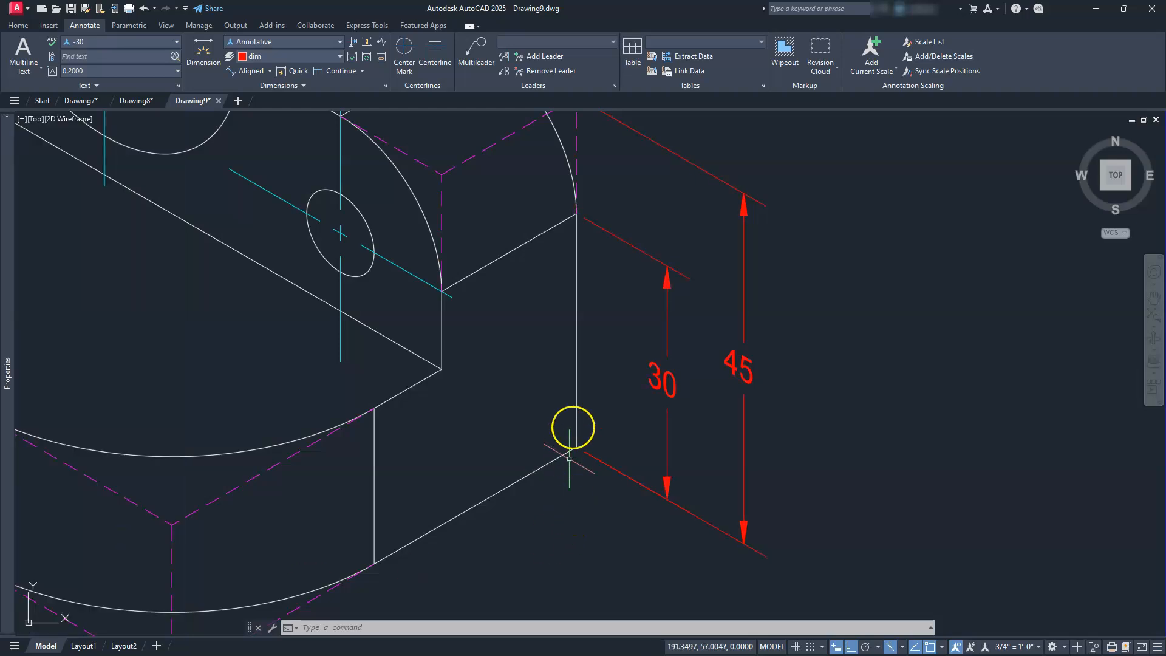
pyautogui.scroll(-6, 573, 428)
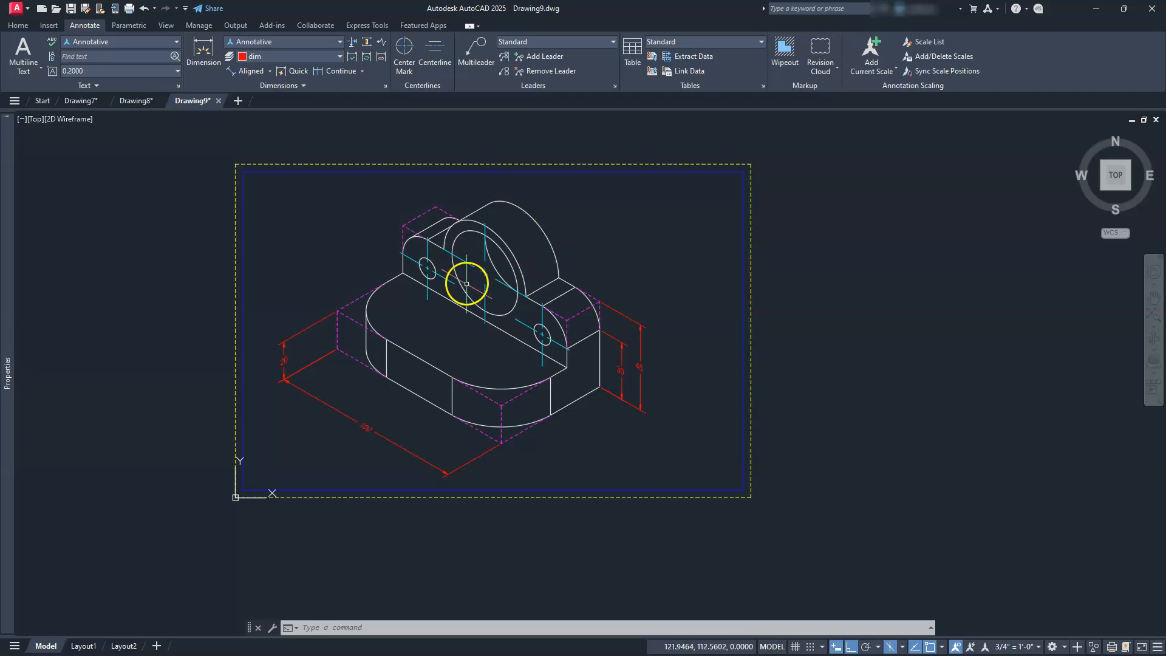
# - Try to add a diameter dimension to the large hole in the upright
pyautogui.scroll(5, 467, 283)
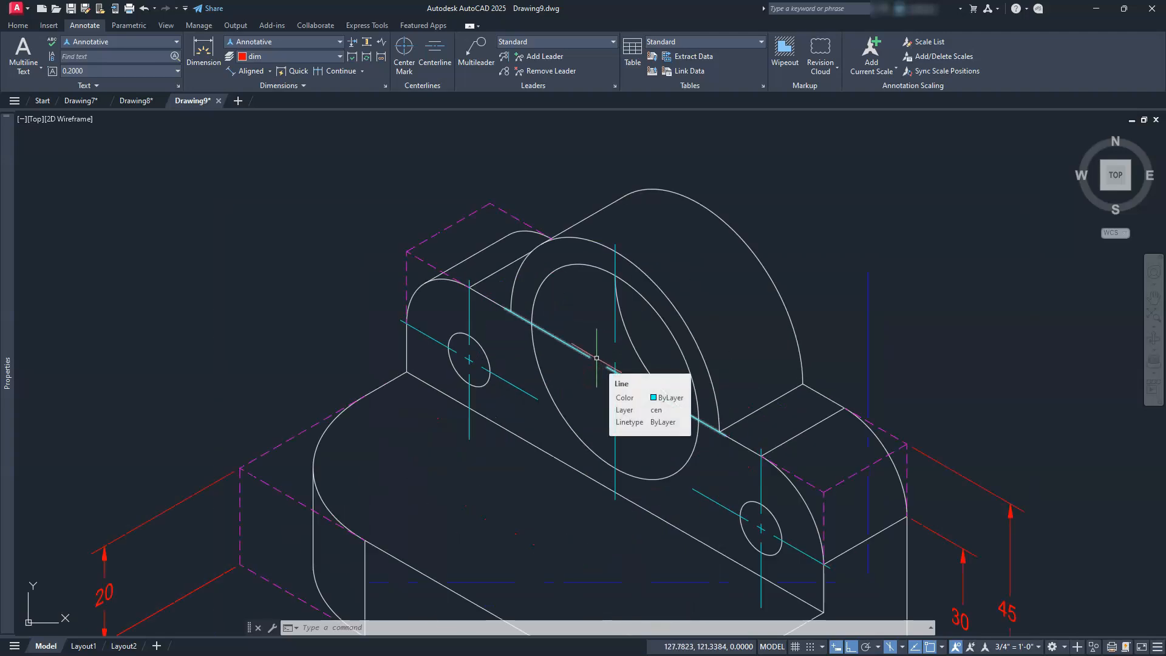
pyautogui.click(270, 73)
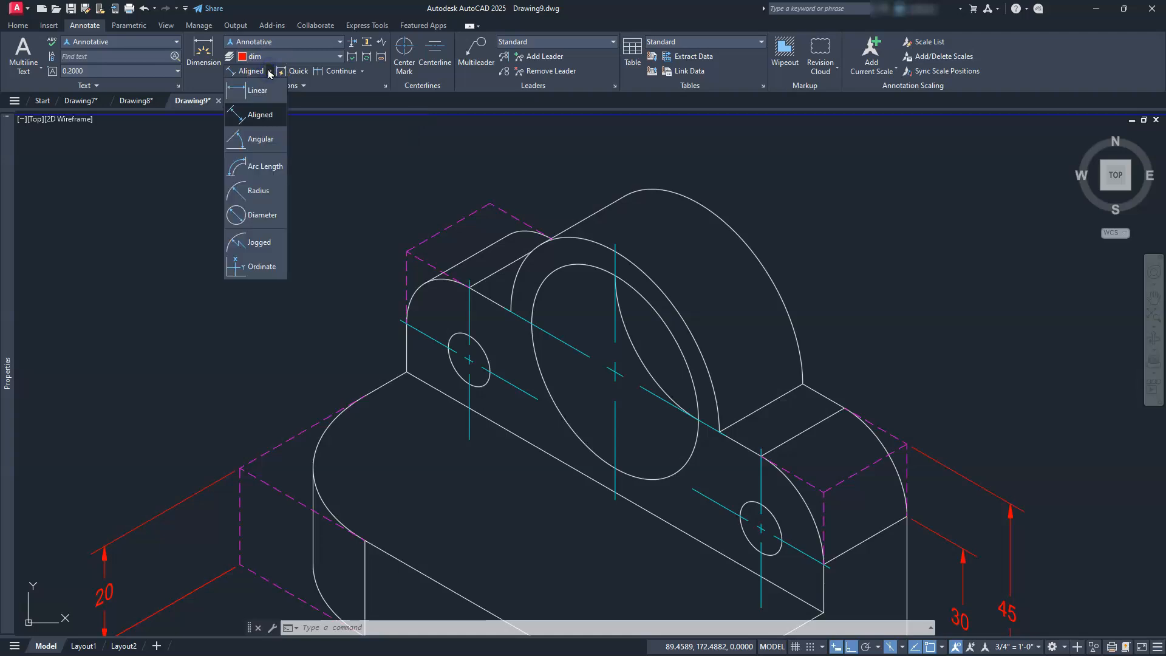
pyautogui.click(250, 210)
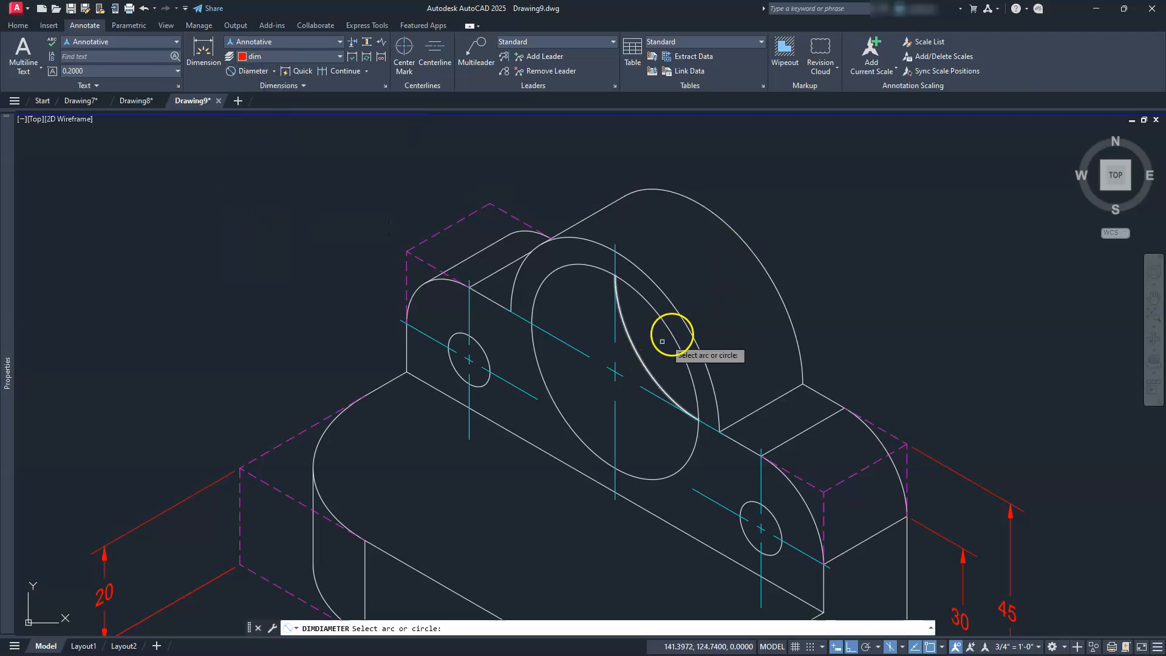
pyautogui.click(669, 329)
pyautogui.click(667, 328)
pyautogui.click(339, 632)
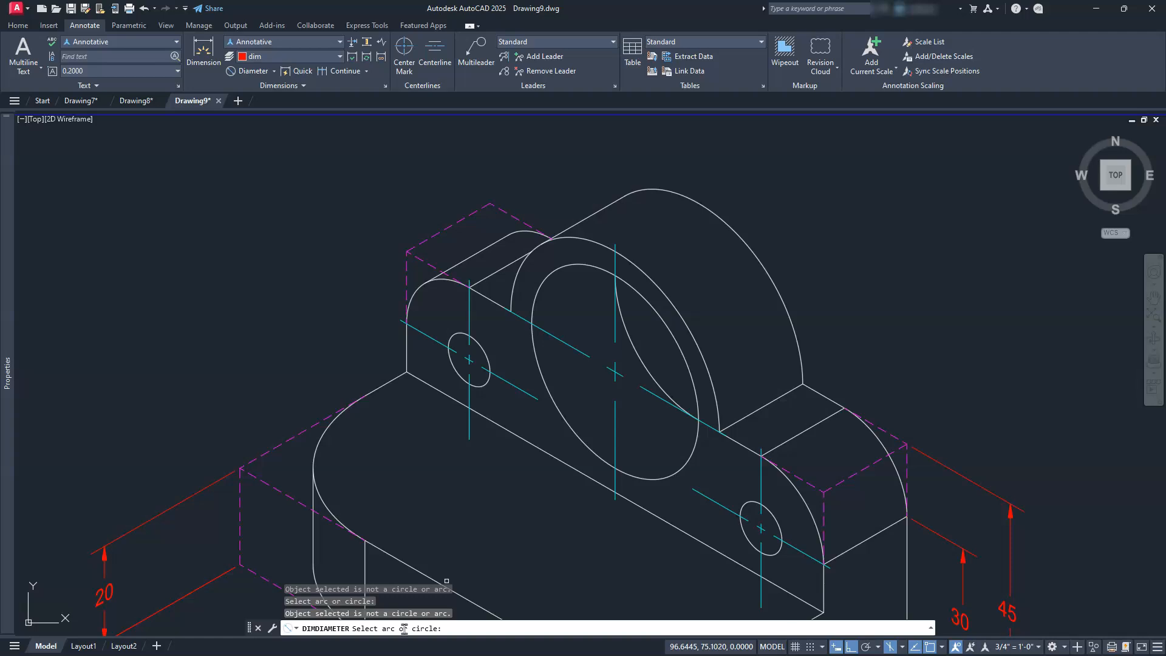
pyautogui.press('Escape')
pyautogui.press('Escape')
pyautogui.press('Escape')
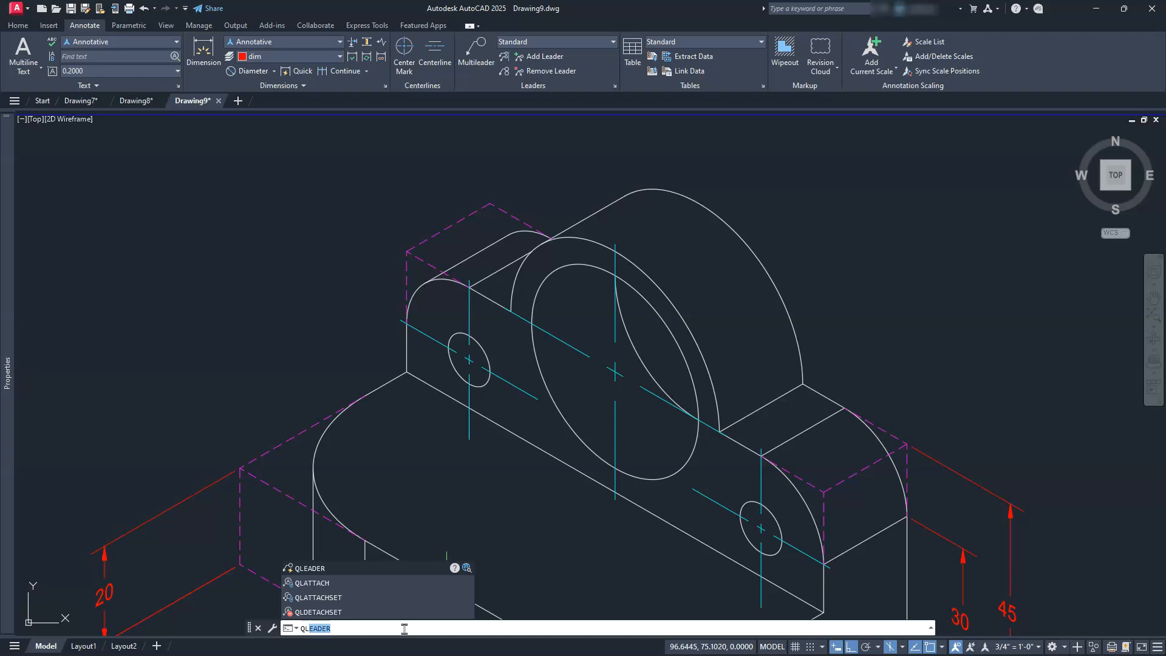
# - Add a quick leader from the large hole's centre to beyond the upright's rear arc, with Ortho off and annotation text %%c40 for Ø40
pyautogui.press('Return')
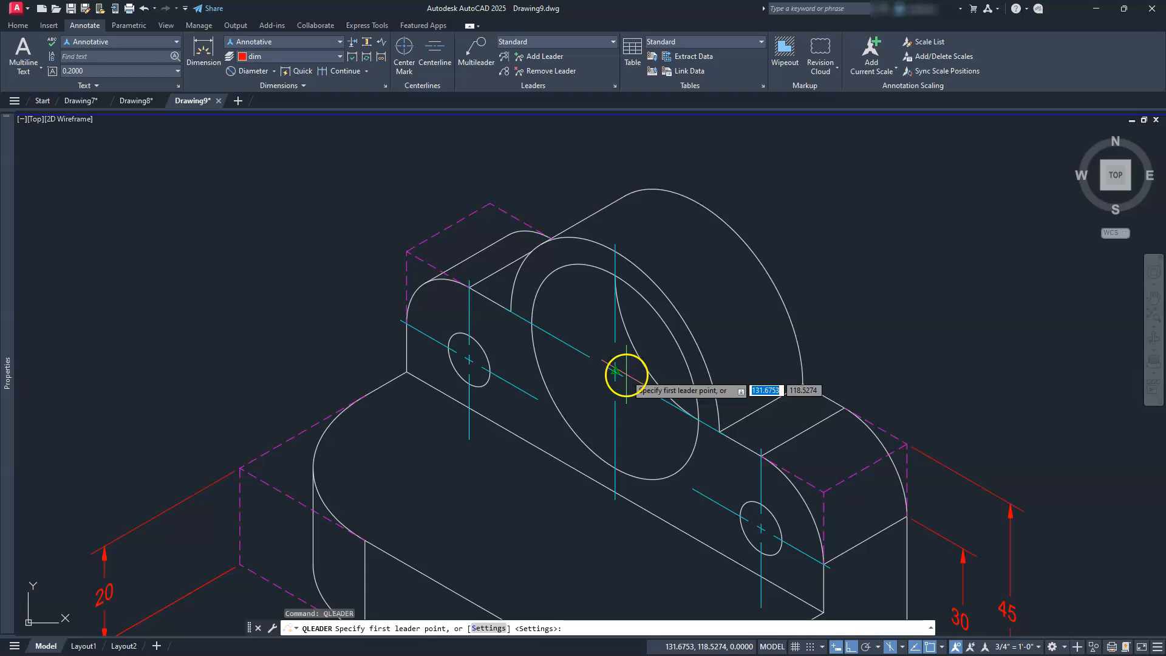
pyautogui.click(626, 374)
pyautogui.press('F8')
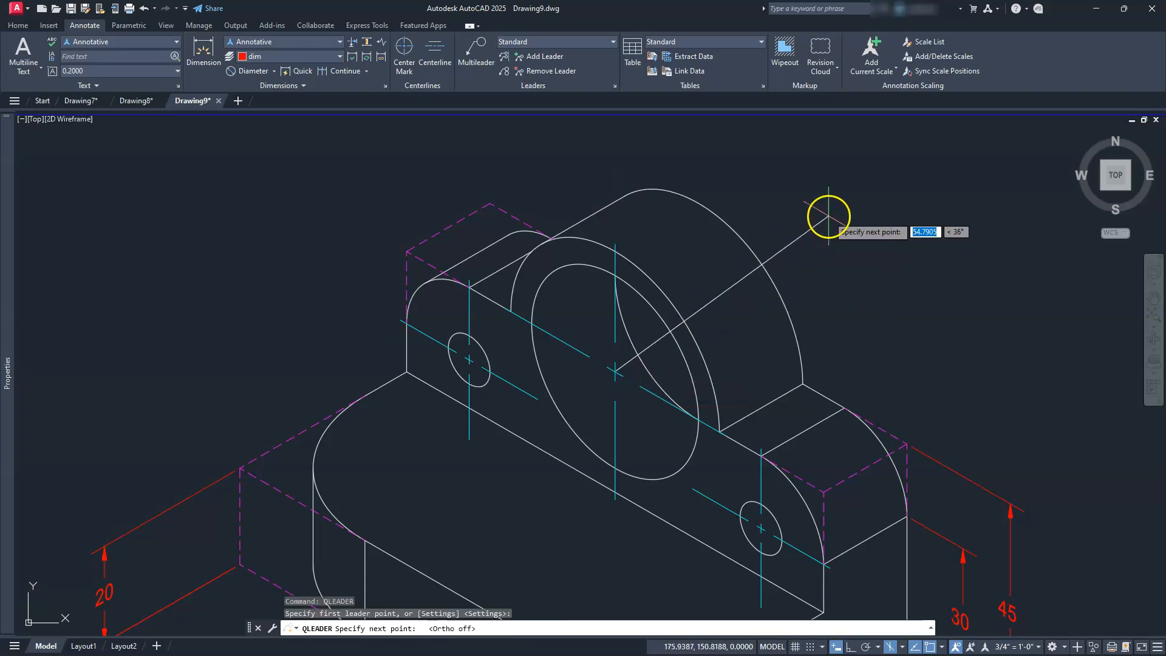
pyautogui.click(829, 215)
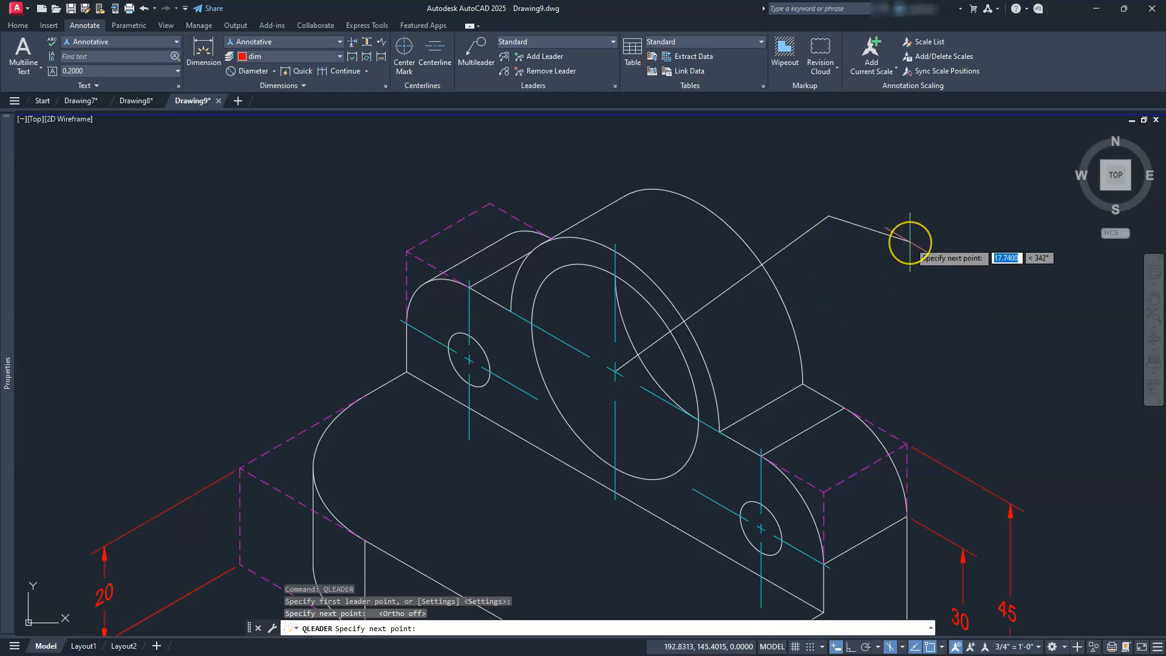
pyautogui.click(910, 242)
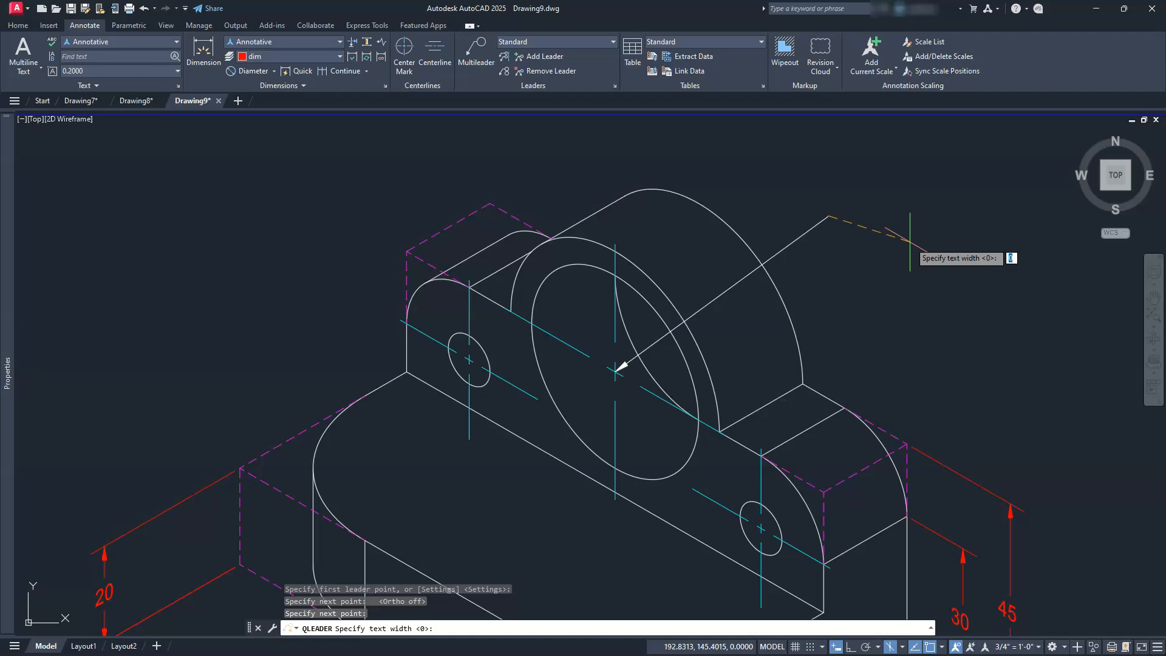
pyautogui.scroll(2, 959, 236)
pyautogui.press('Return')
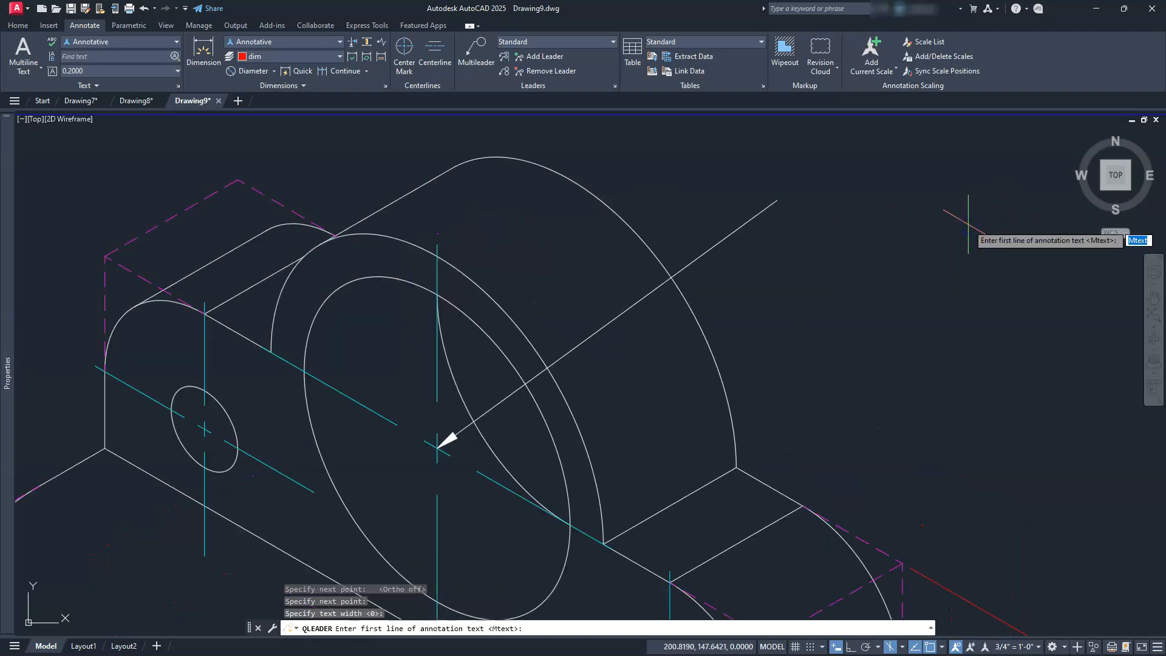
pyautogui.write('%%')
pyautogui.write('c40')
pyautogui.press('Return')
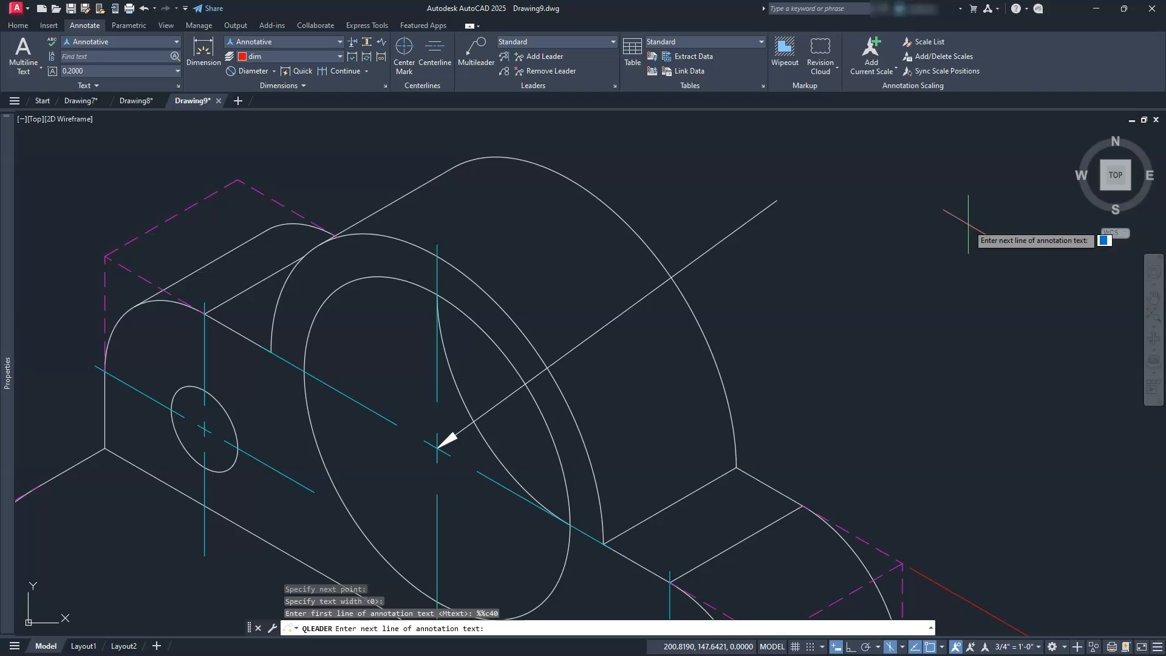
pyautogui.press('Return')
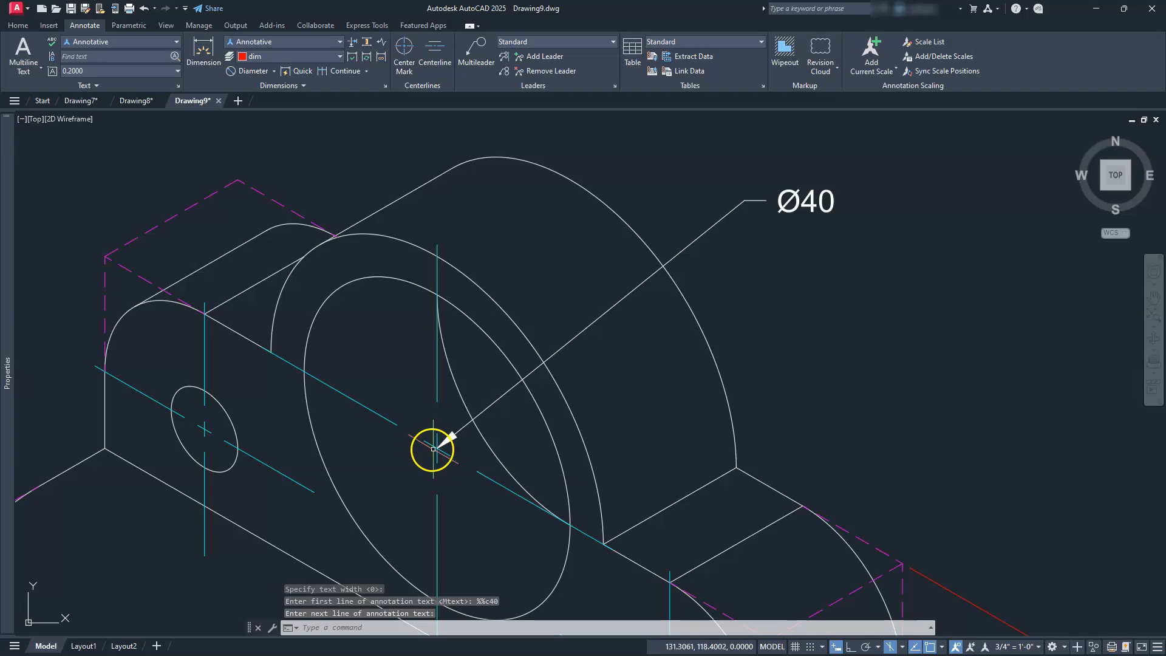
# - Stretch the Ø40 leader's arrowhead from the centre mark onto the edge of the large hole
pyautogui.click(447, 438)
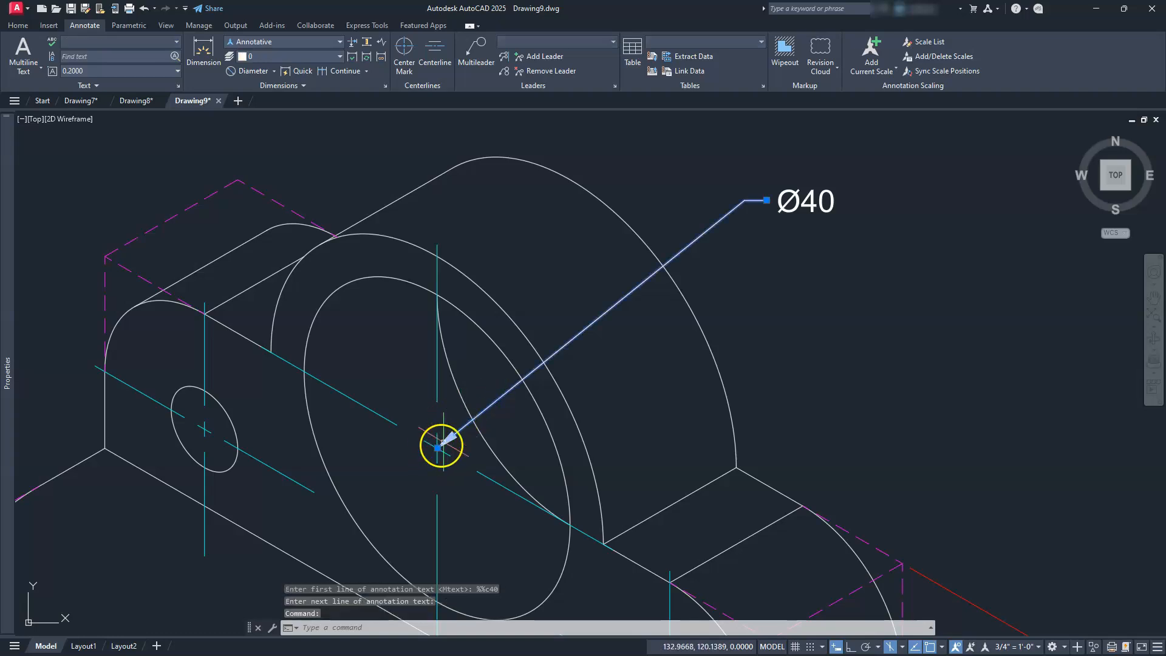
pyautogui.click(439, 447)
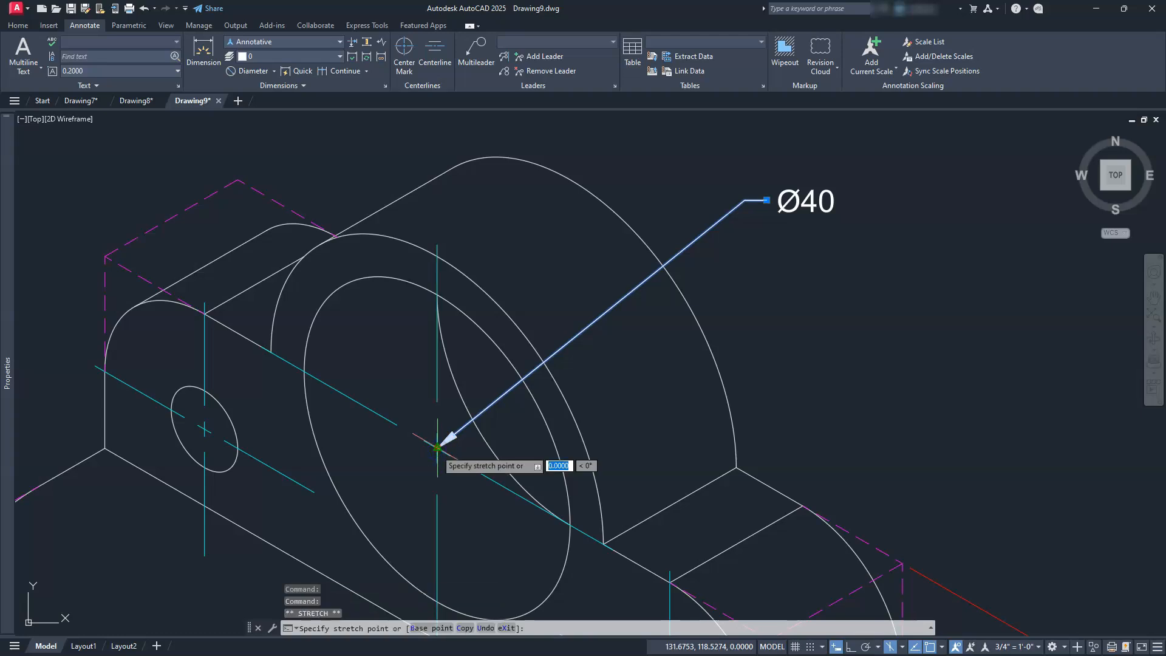
pyautogui.click(522, 379)
pyautogui.press('Escape')
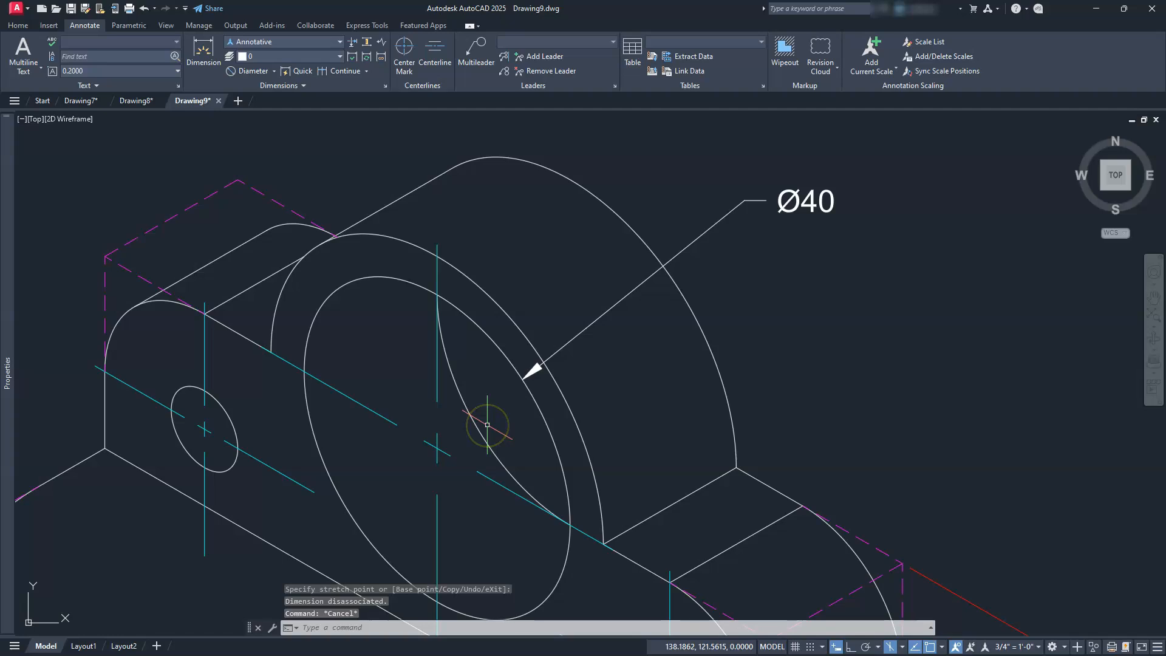
pyautogui.press('Escape')
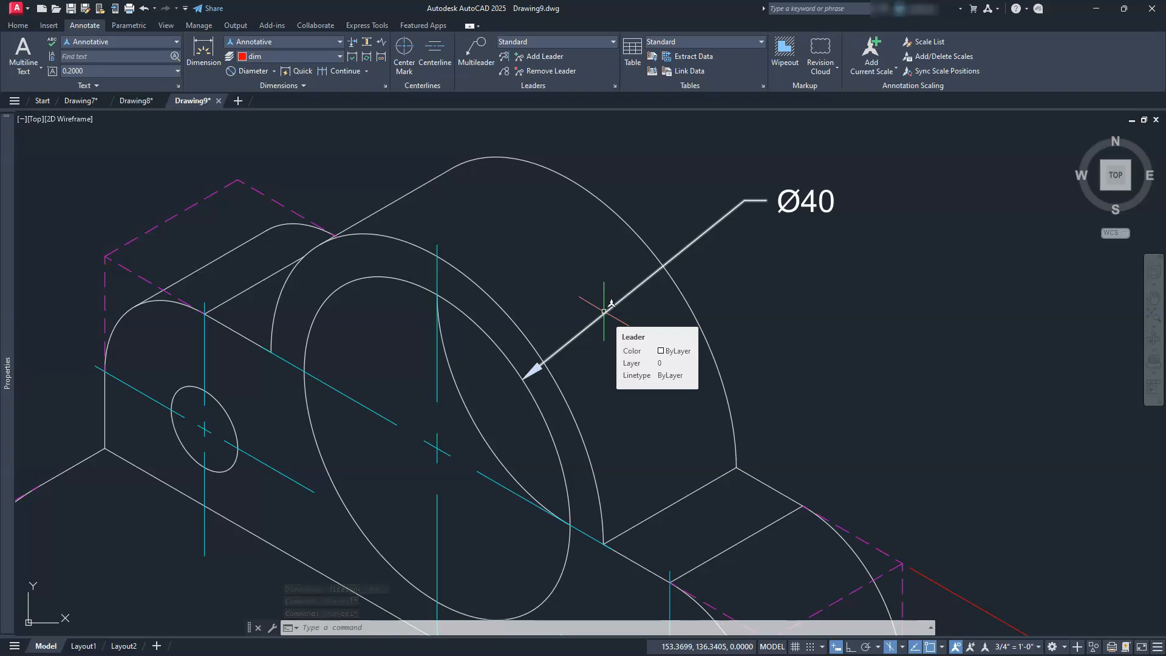
# - Add a quick leader from the large hole's centre to above the rear projection lines, with annotation text r25
pyautogui.scroll(-2, 604, 311)
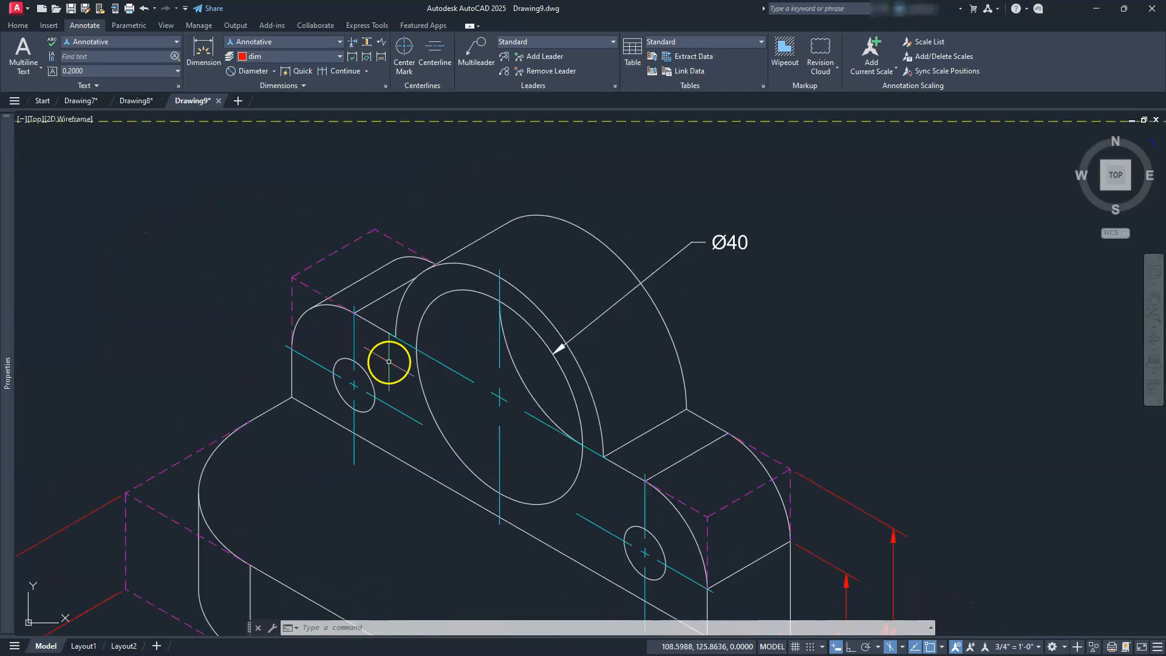
pyautogui.scroll(-2, 389, 362)
pyautogui.moveTo(465, 430)
pyautogui.mouseDown(button='middle')
pyautogui.moveTo(517, 393)
pyautogui.moveTo(490, 385)
pyautogui.mouseUp(button='middle')
pyautogui.scroll(5, 464, 364)
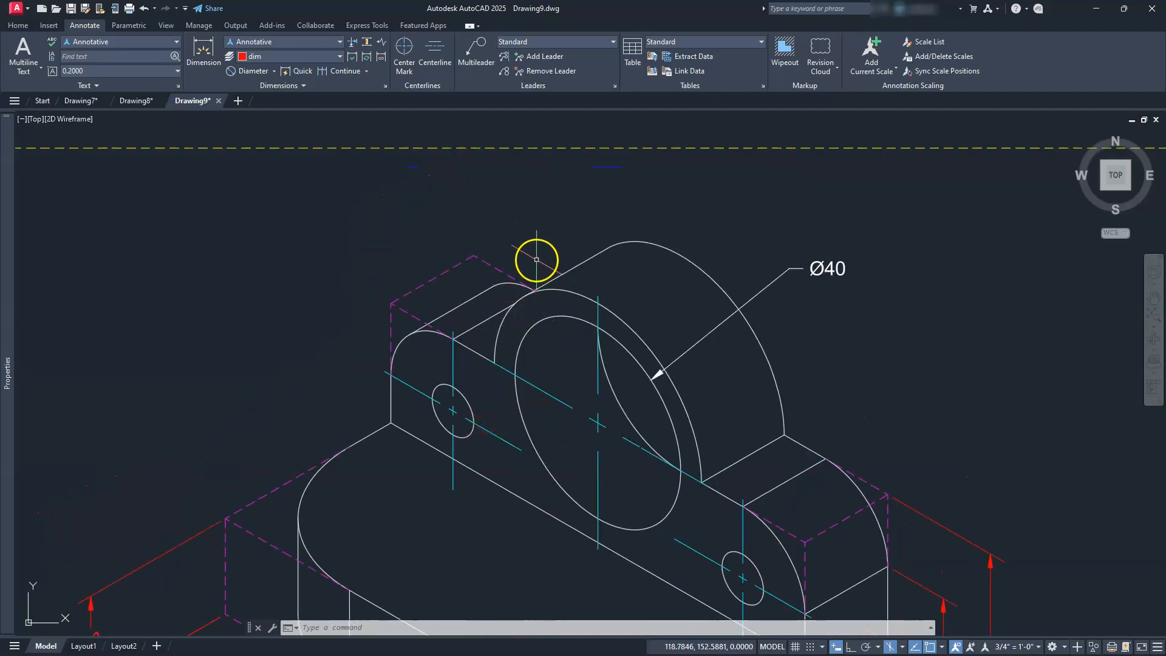
pyautogui.write('qleader')
pyautogui.press('Return')
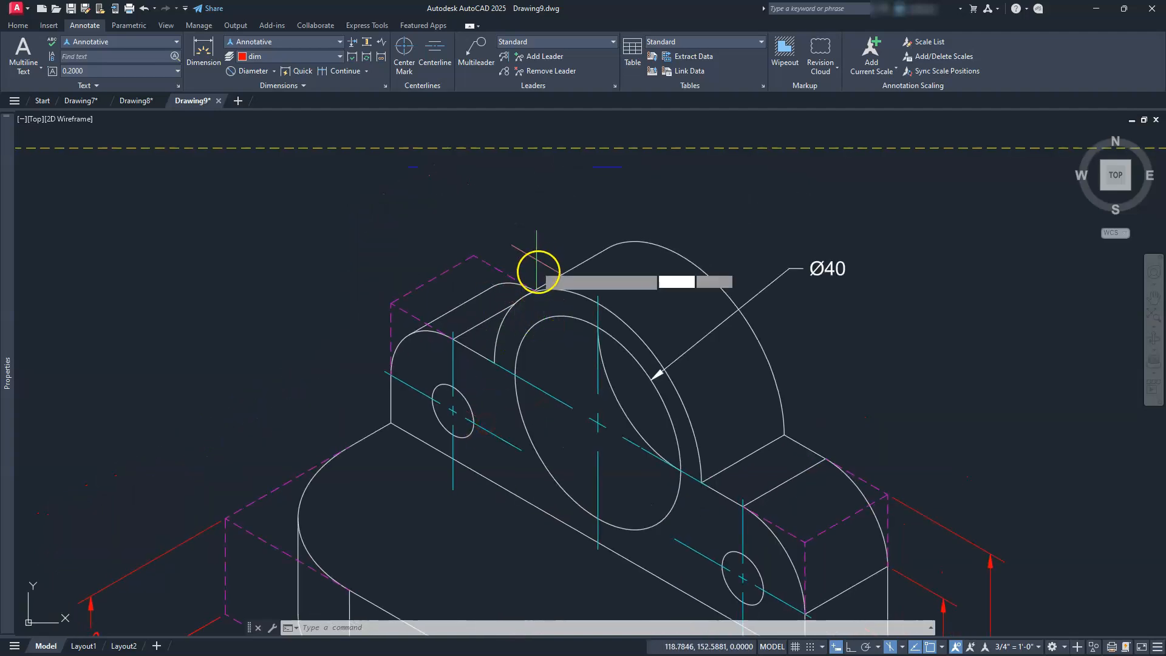
pyautogui.click(597, 422)
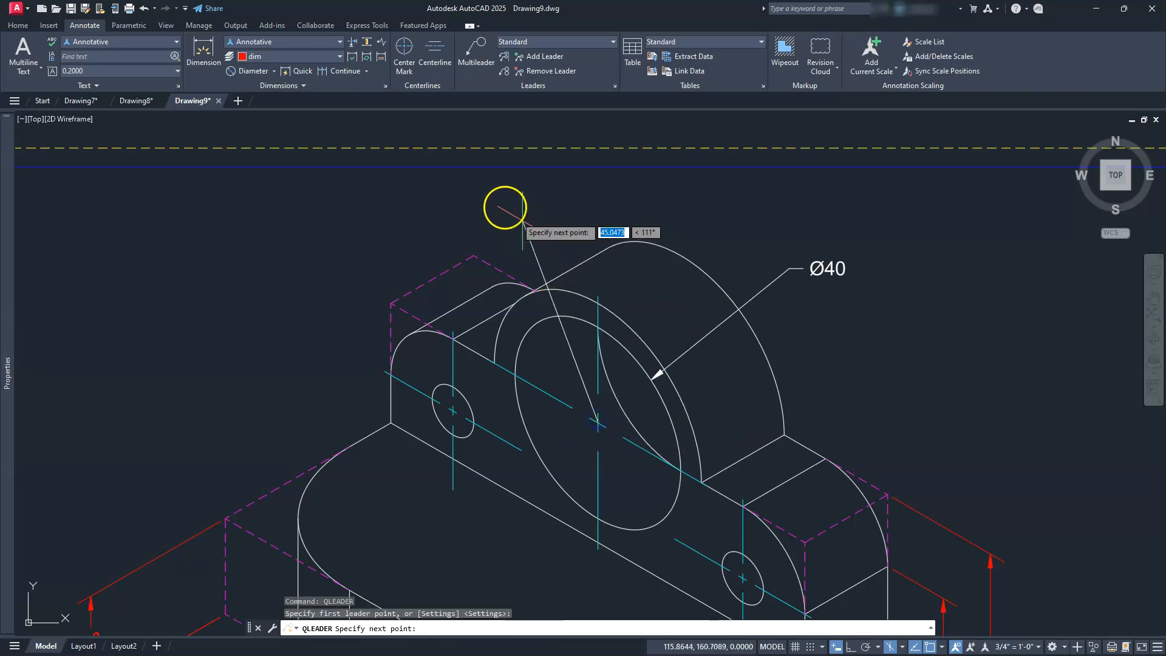
pyautogui.click(495, 213)
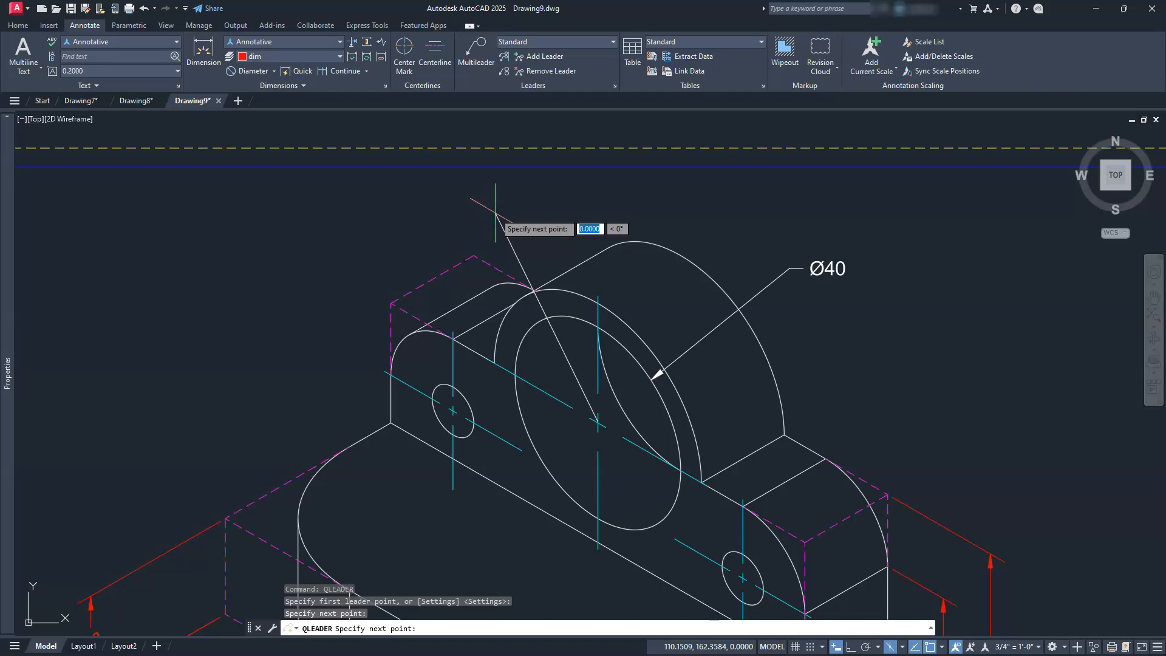
pyautogui.press('Return')
pyautogui.press('Return')
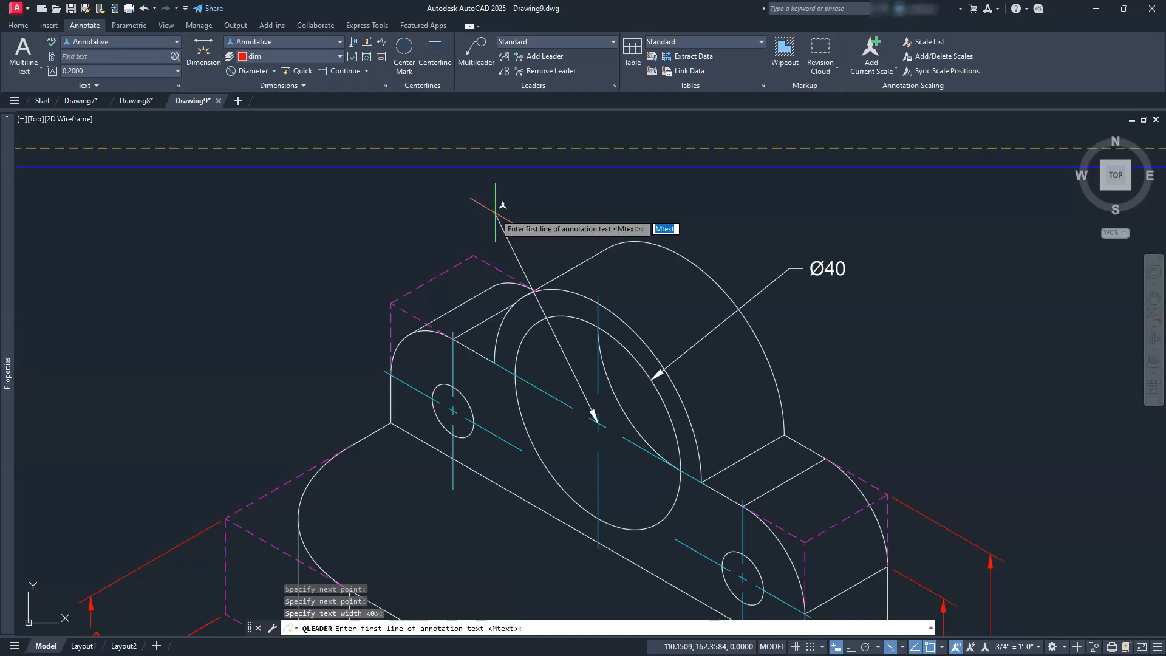
pyautogui.write('r25')
pyautogui.press('Return')
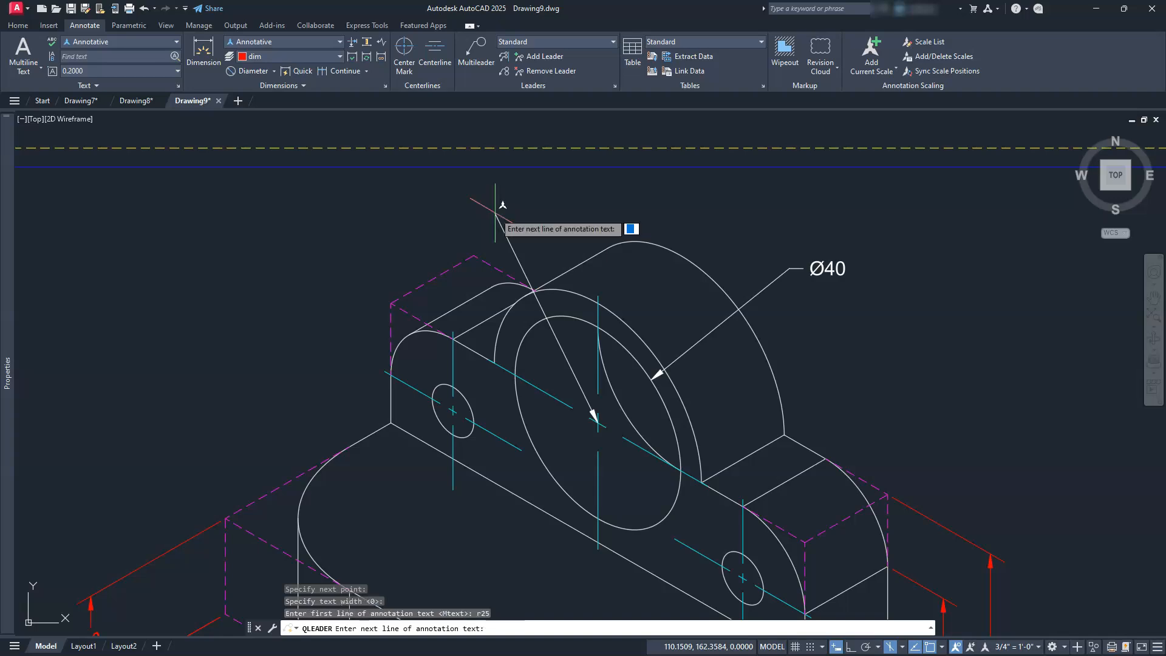
pyautogui.press('Return')
pyautogui.press('Escape')
pyautogui.press('Escape')
pyautogui.press('Escape')
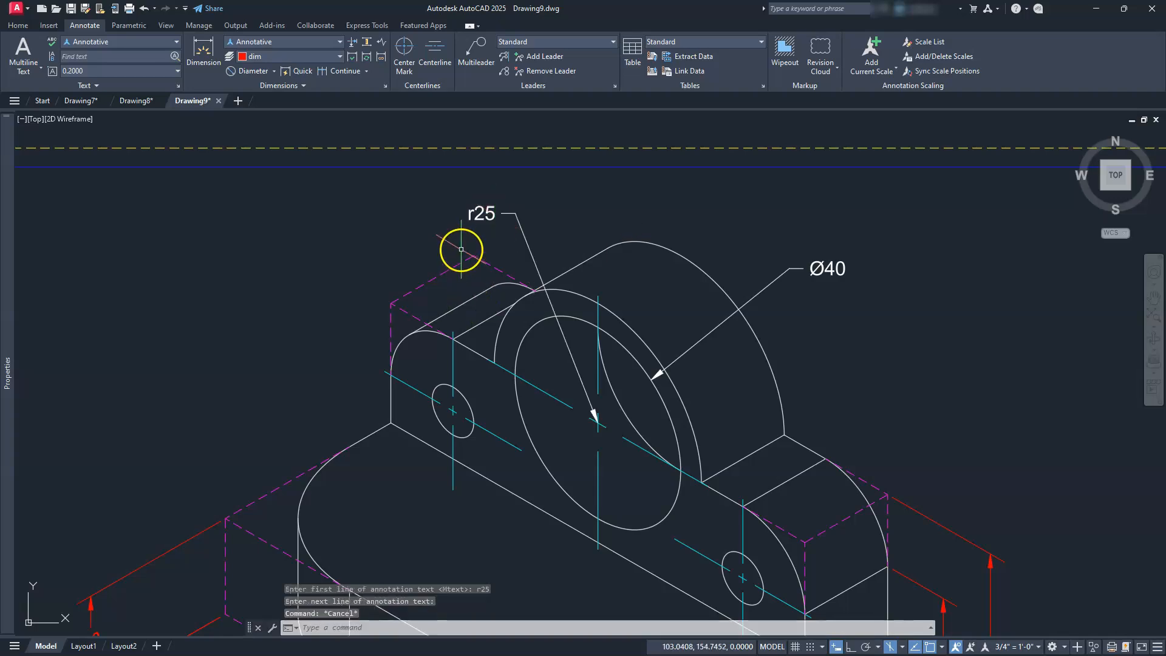
# - Edit the radius leader's text to read R25 with a capital R
pyautogui.write('ed')
pyautogui.press('Return')
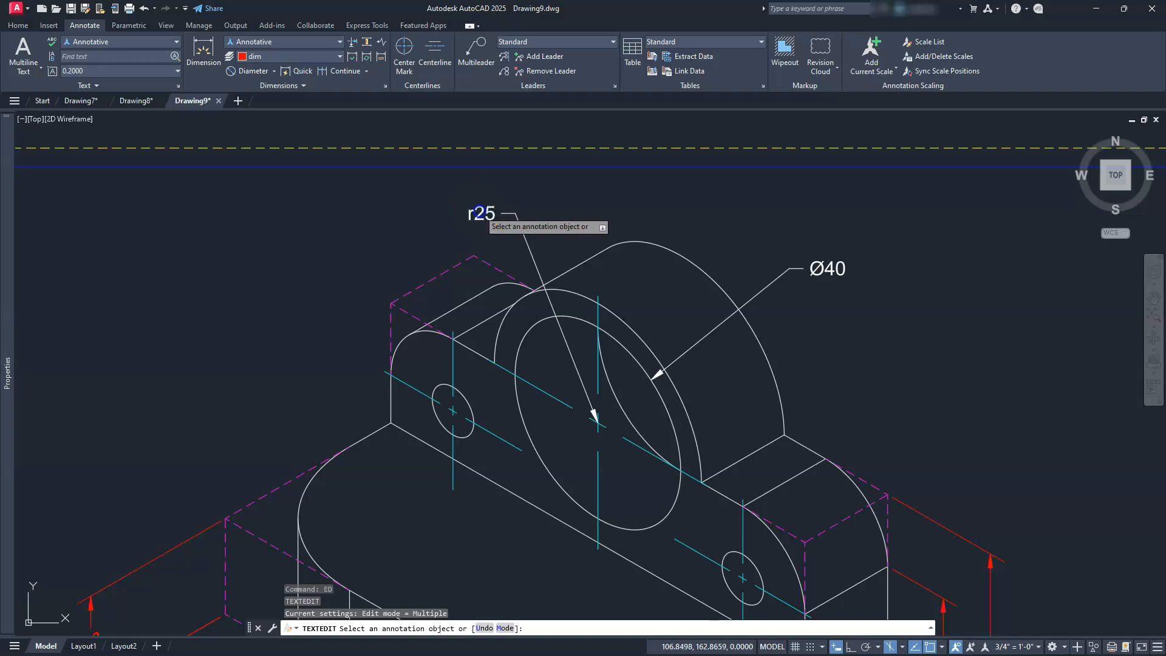
pyautogui.click(478, 212)
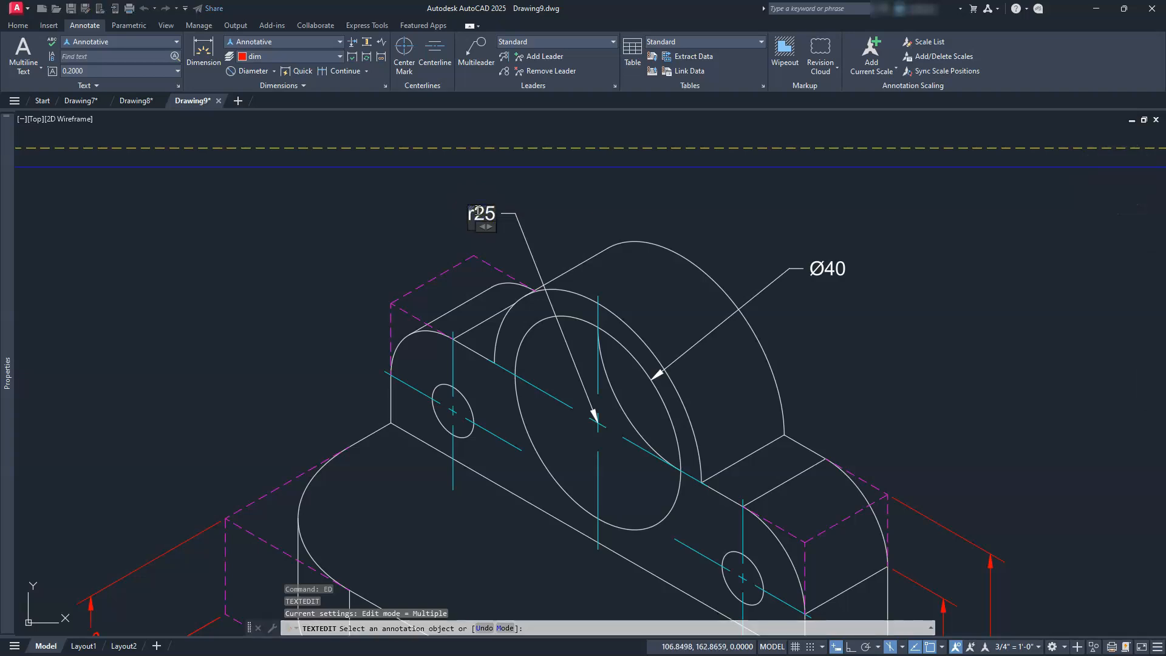
pyautogui.click(486, 209)
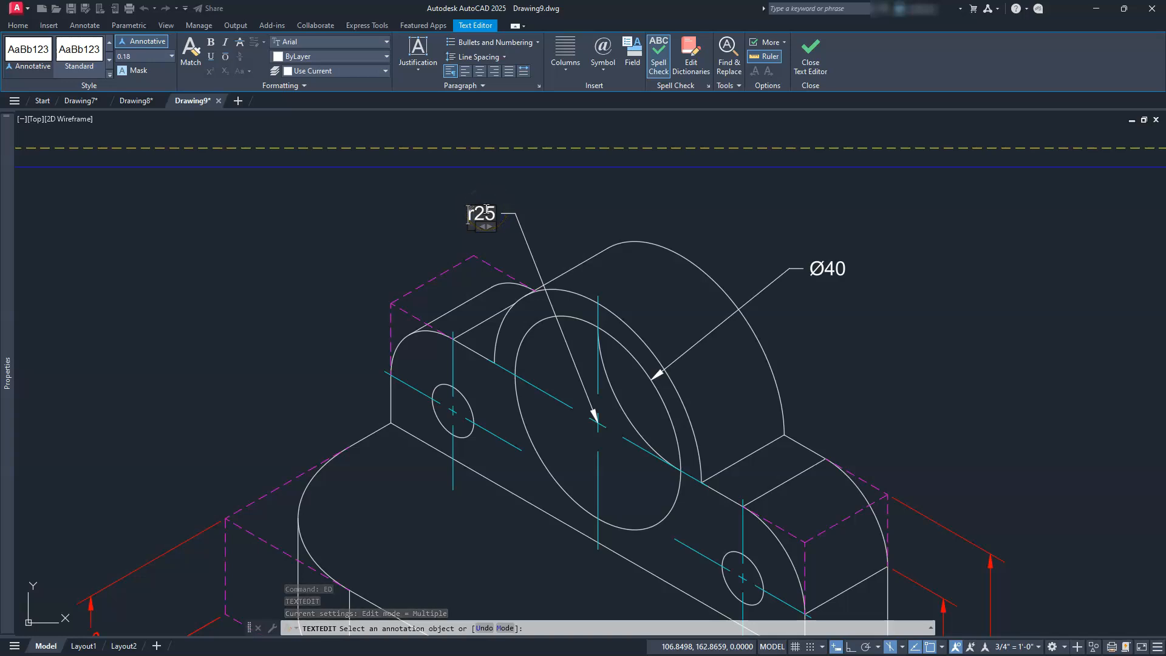
pyautogui.press('BackSpace')
pyautogui.write('R')
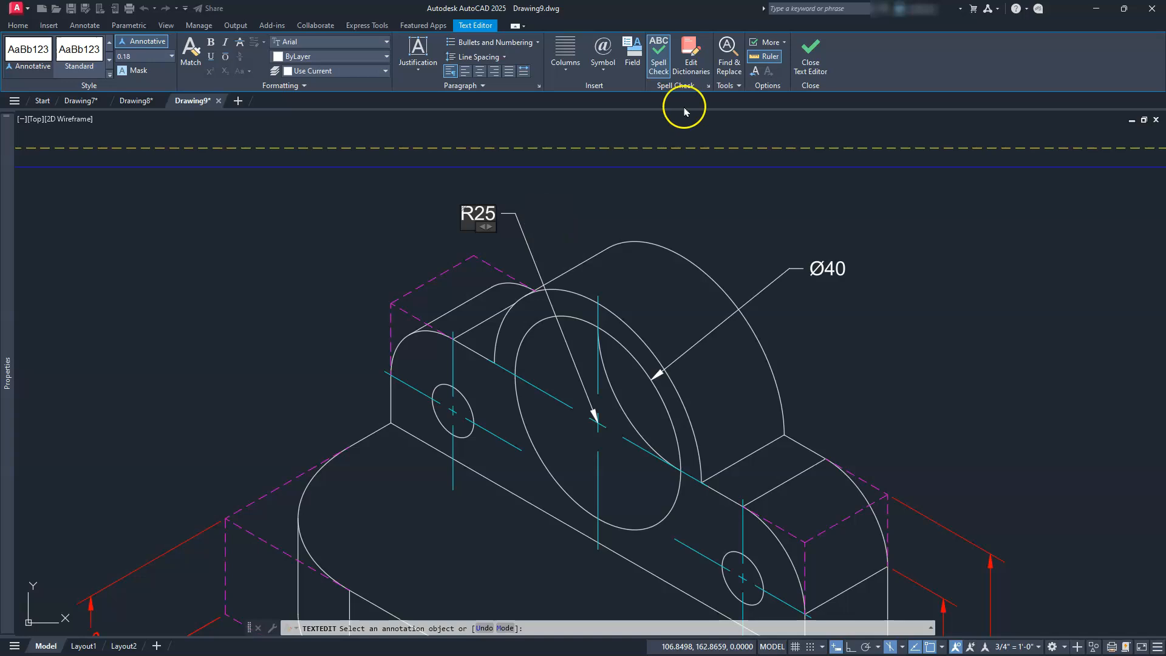
pyautogui.click(806, 51)
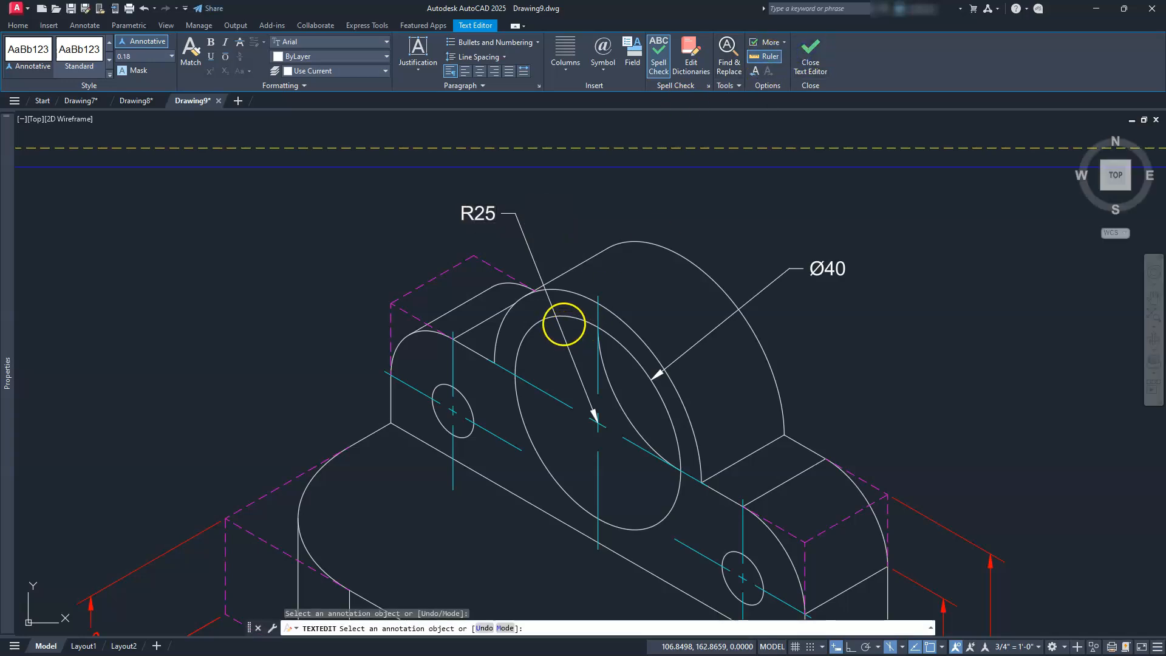
pyautogui.scroll(2, 535, 338)
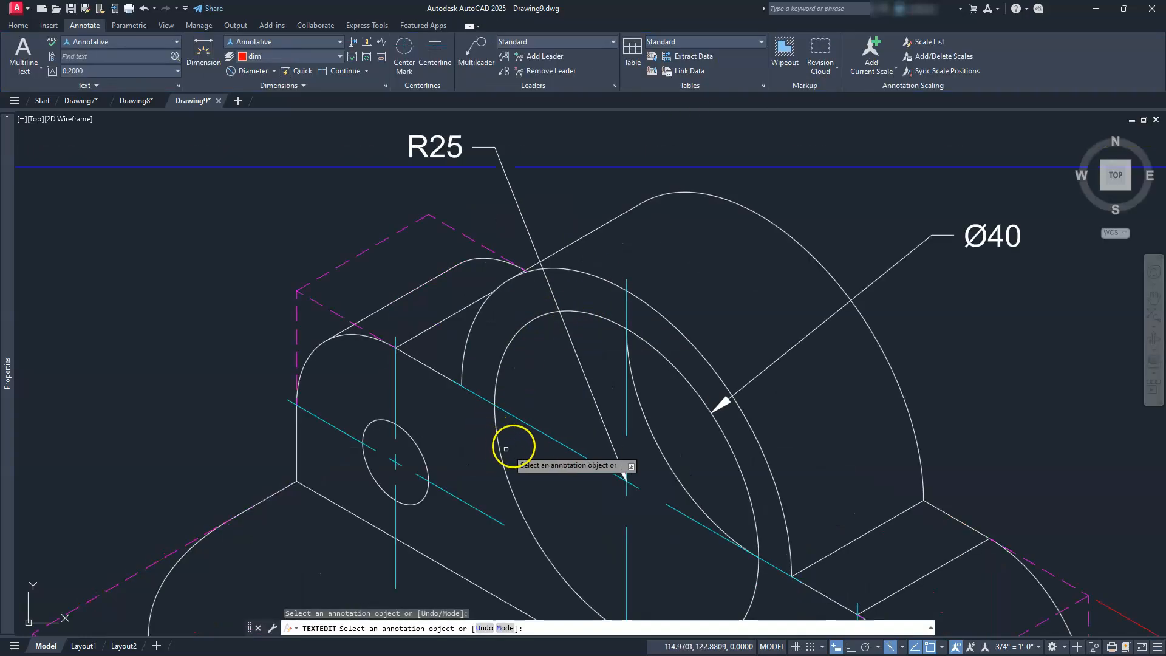
pyautogui.press('Escape')
pyautogui.press('Escape')
pyautogui.press('Escape')
# - Stretch the R25 leader's arrowhead from the large hole's centre onto the upright's front outer arc
pyautogui.click(597, 411)
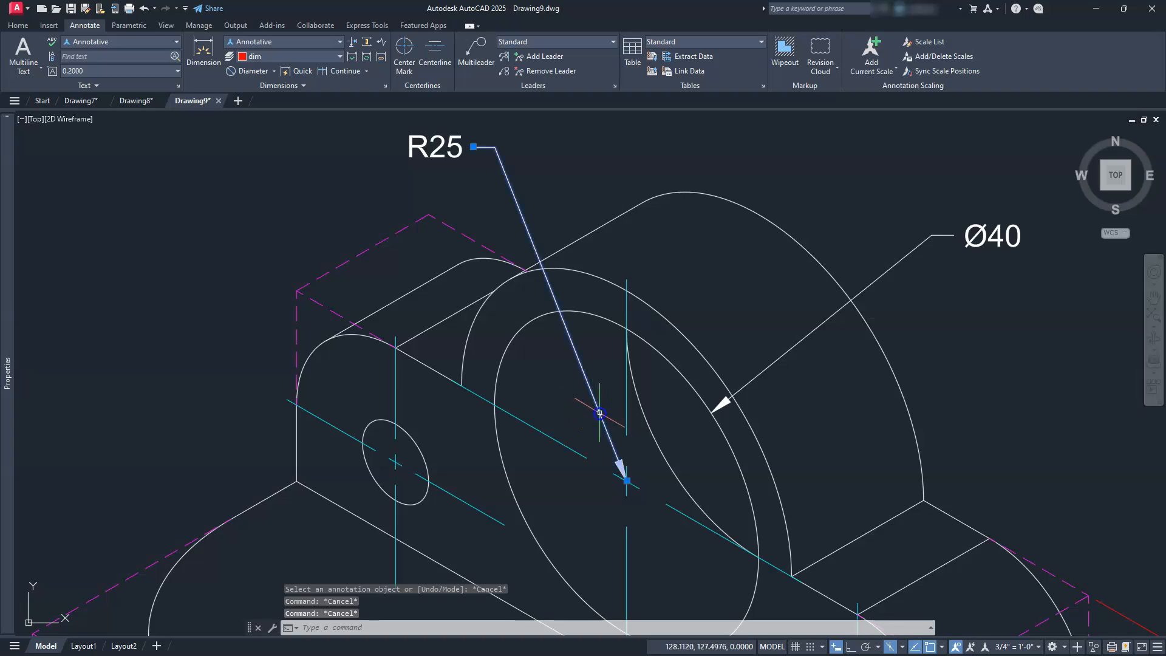
pyautogui.click(625, 480)
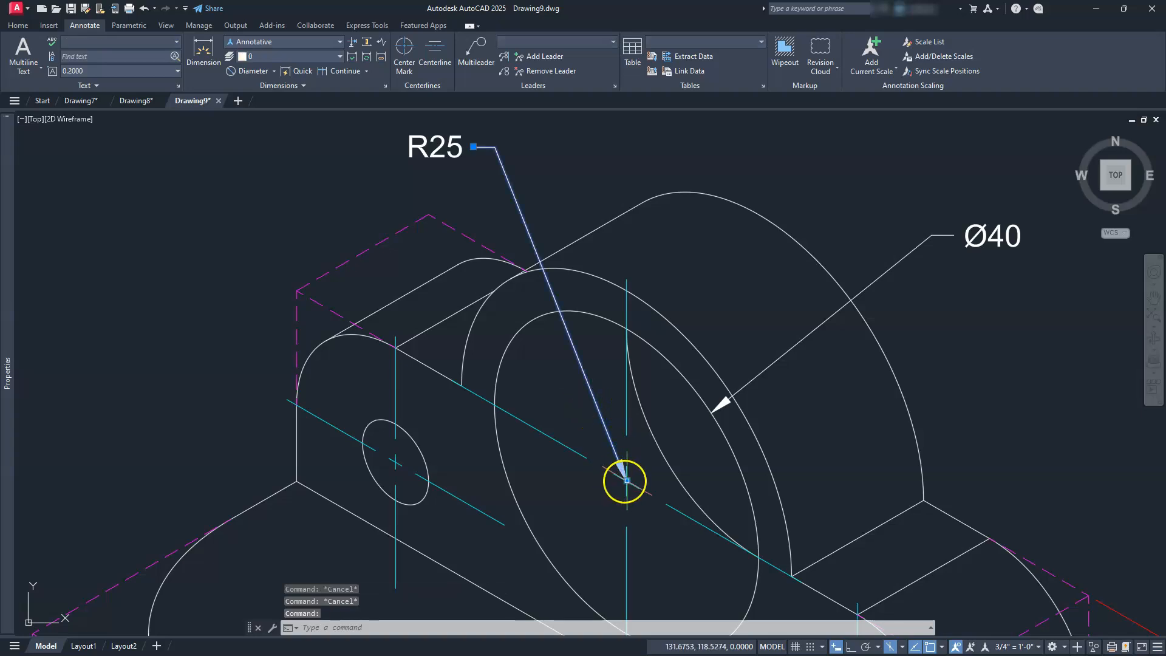
pyautogui.click(542, 267)
pyautogui.press('Escape')
pyautogui.press('Escape')
pyautogui.press('Escape')
# - Try a rotation of 30 on the R25 and Ø40 leader texts together
pyautogui.scroll(-4, 535, 283)
pyautogui.moveTo(534, 395); pyautogui.dragTo(606, 382, button='middle')
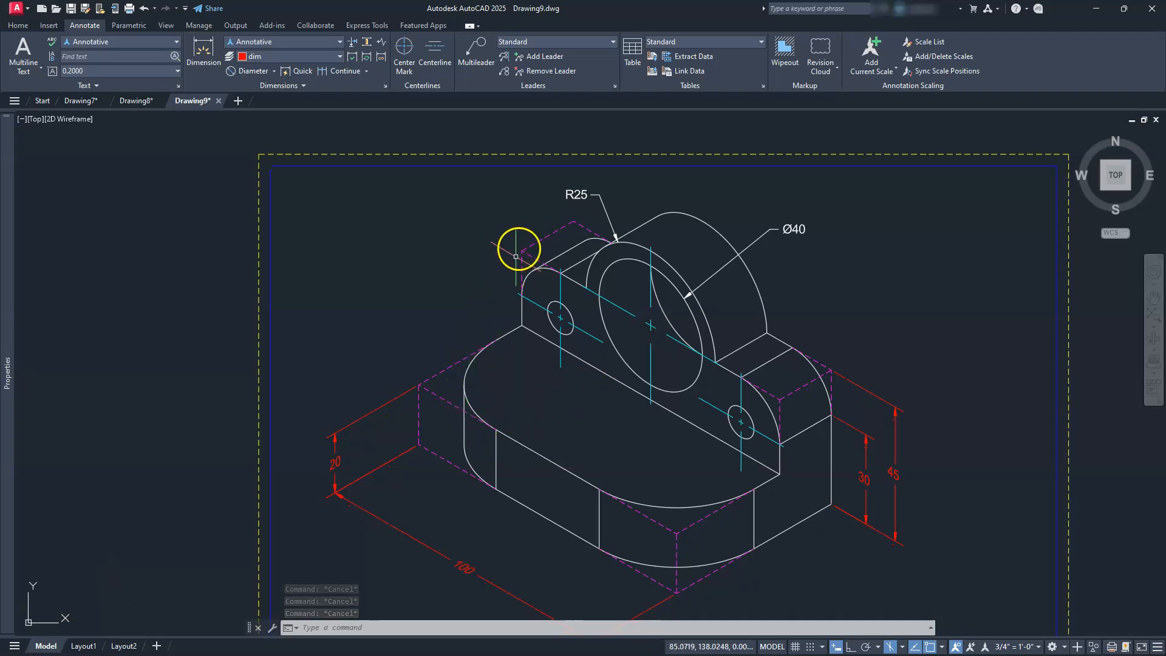
pyautogui.click(576, 192)
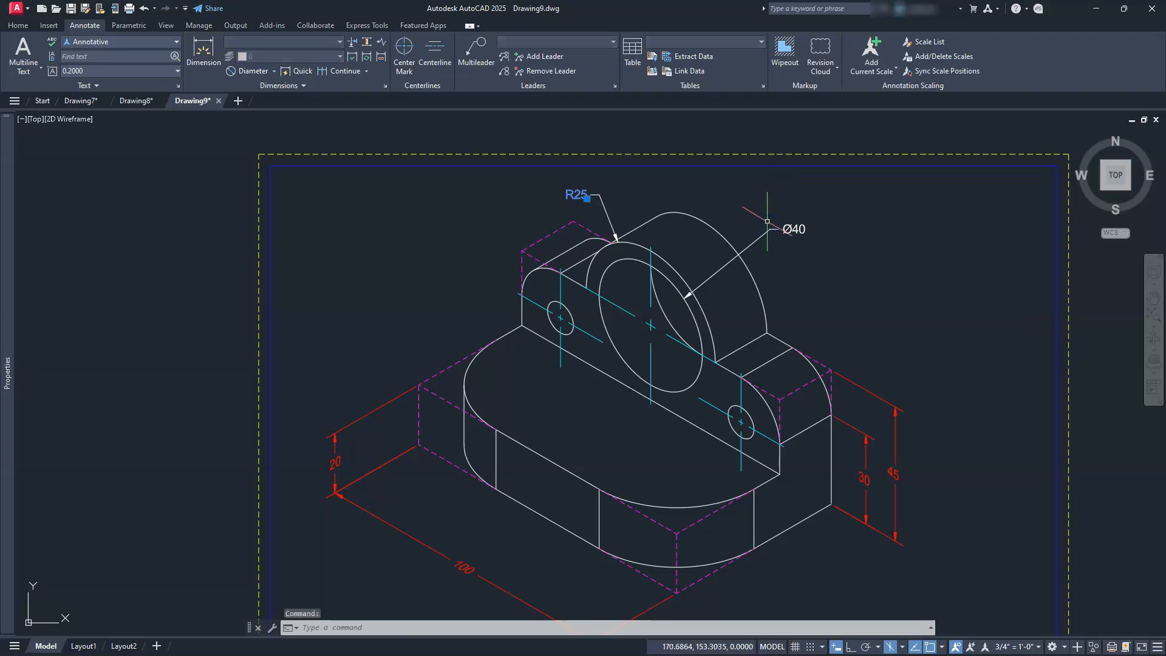
pyautogui.click(797, 229)
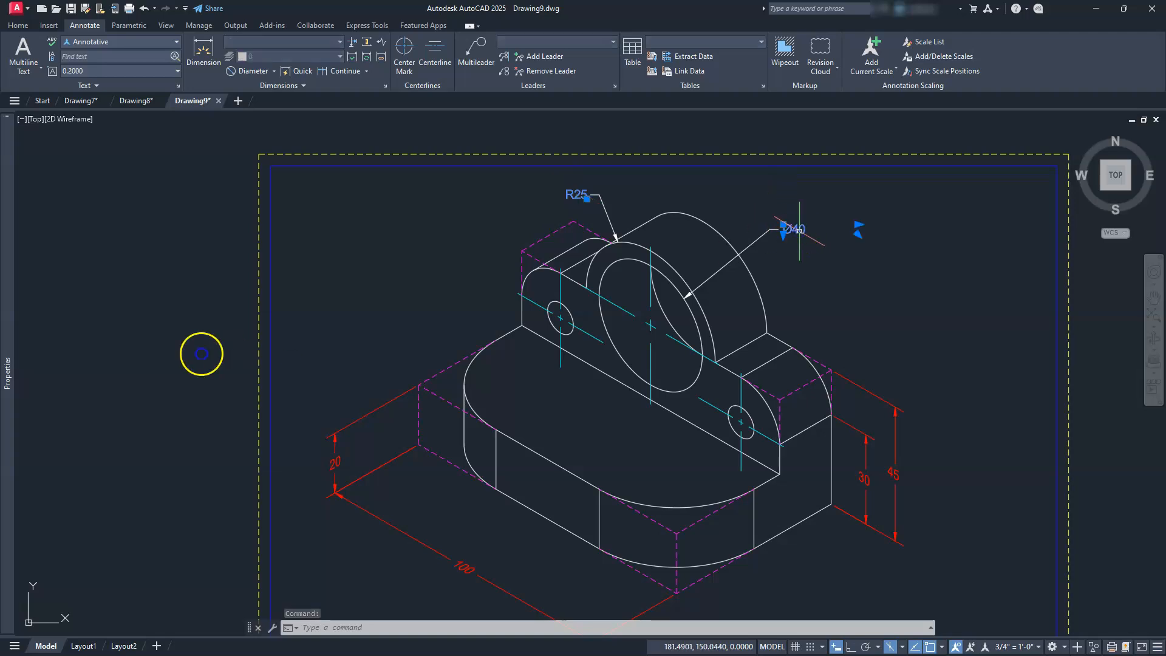
pyautogui.moveTo(7, 353)
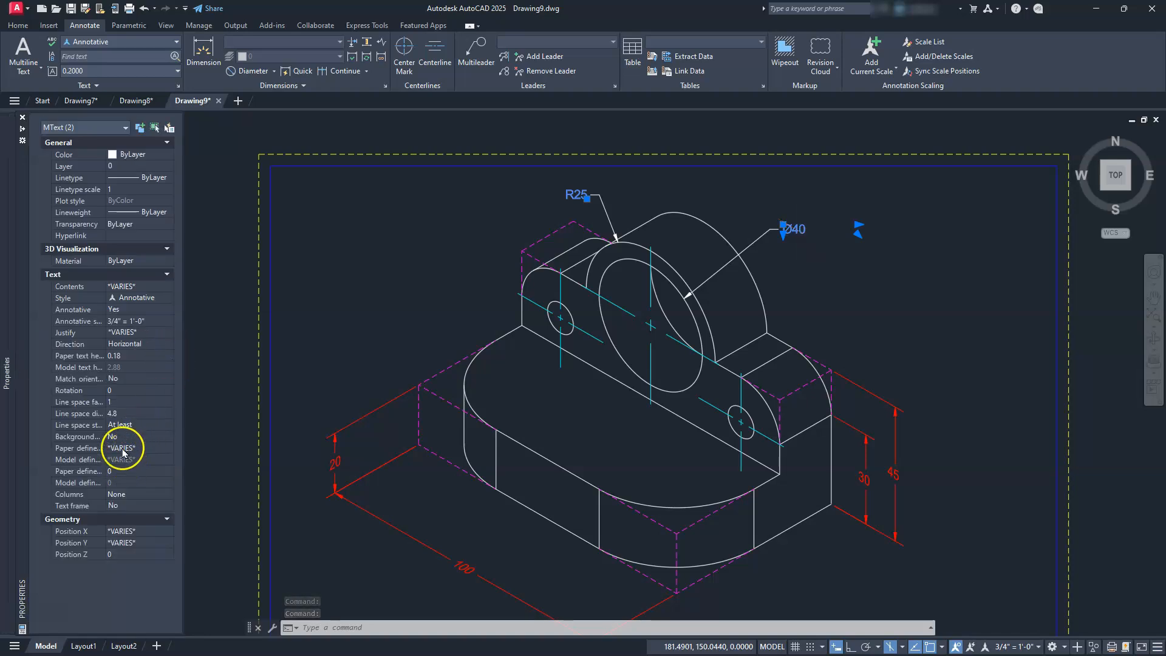
pyautogui.click(129, 390)
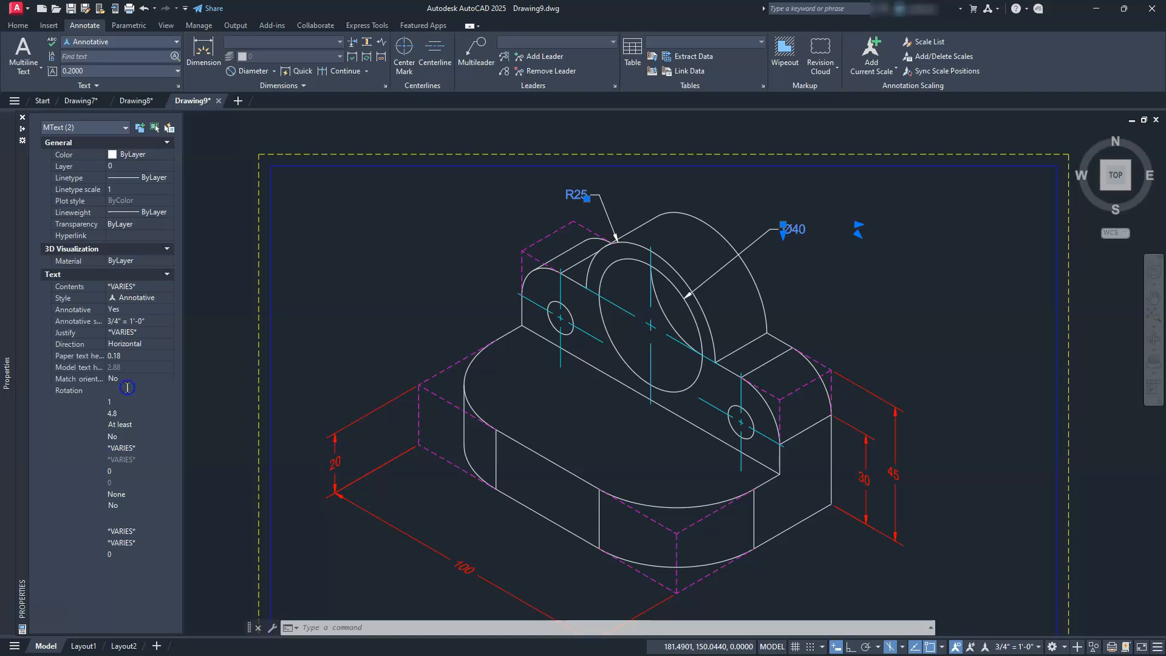
pyautogui.press('Return')
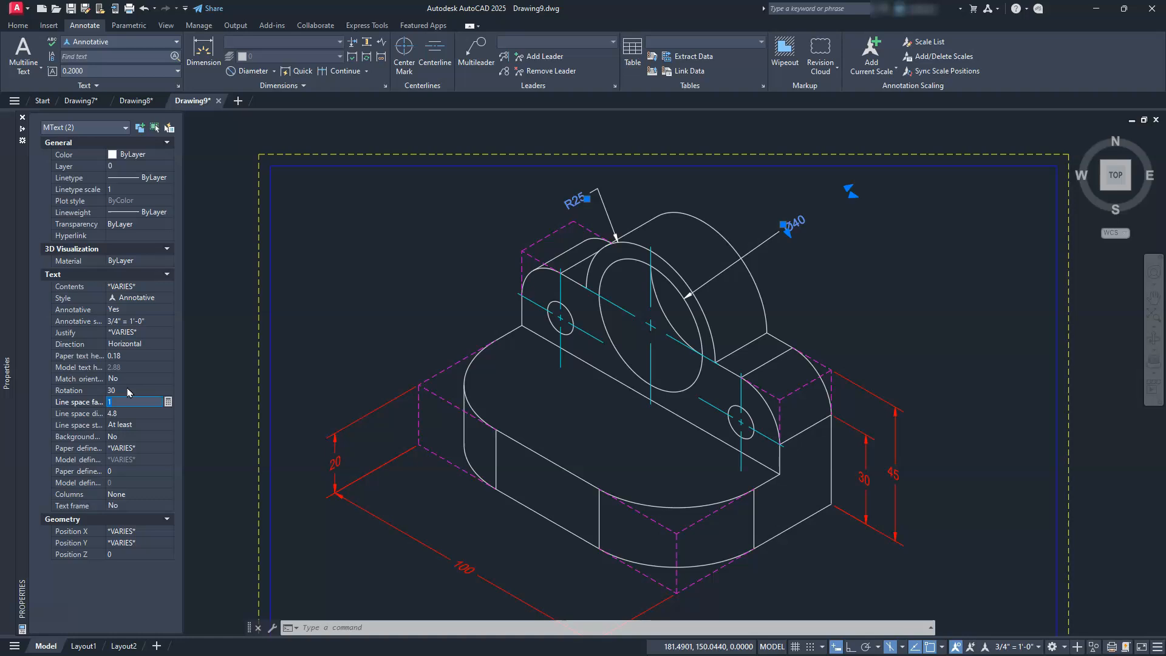
# - Try a rotation of -30 on the two leader texts, and return their rotation to 0
pyautogui.click(119, 390)
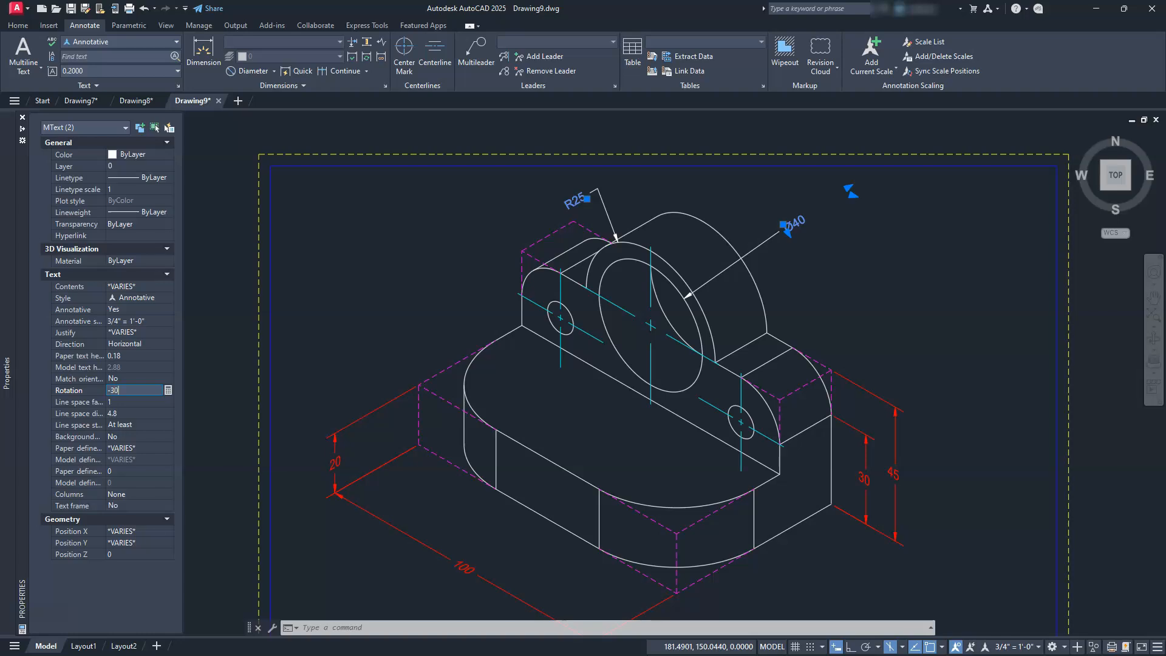
pyautogui.write('-30')
pyautogui.press('Return')
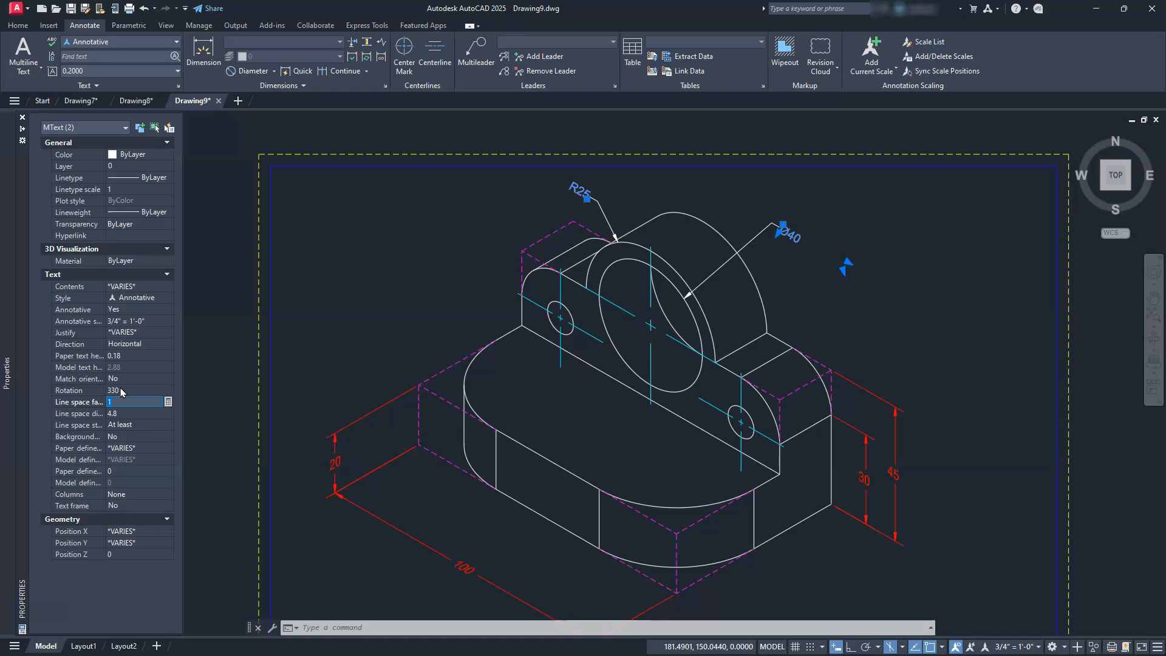
pyautogui.click(121, 390)
pyautogui.write('0')
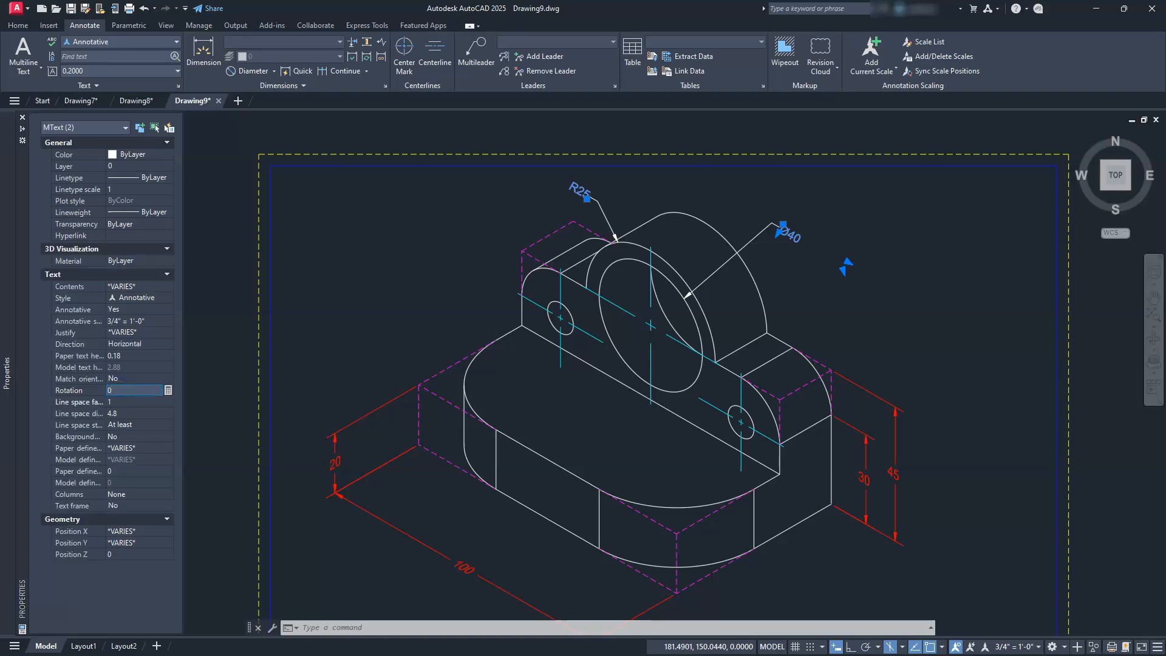
pyautogui.press('Return')
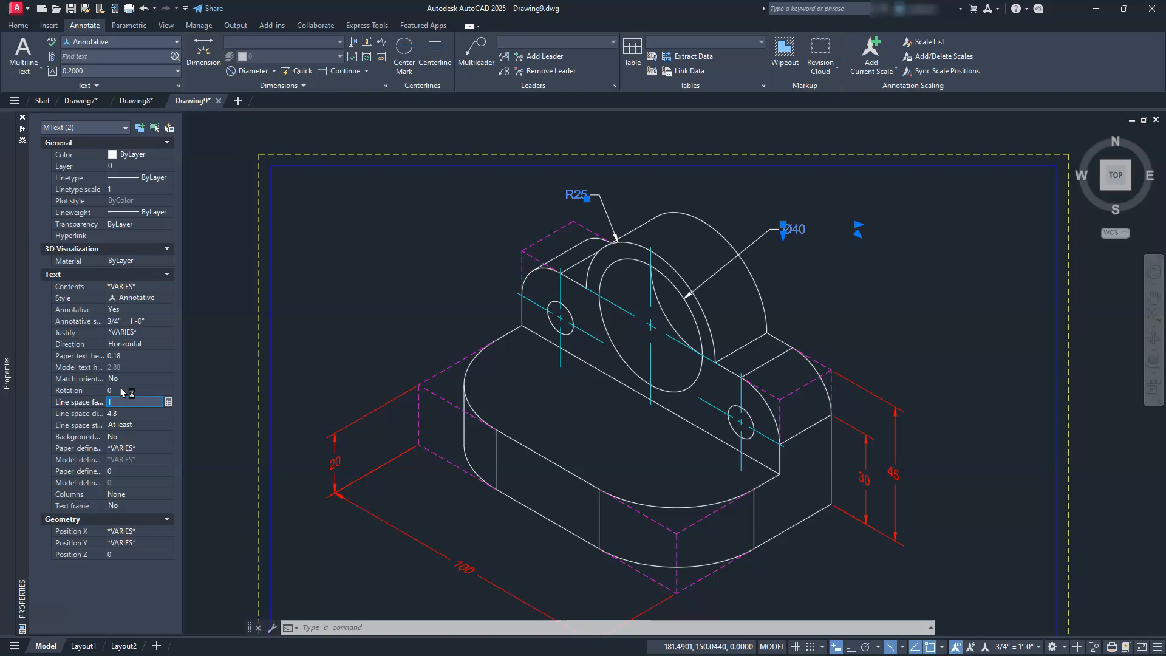
pyautogui.press('Escape')
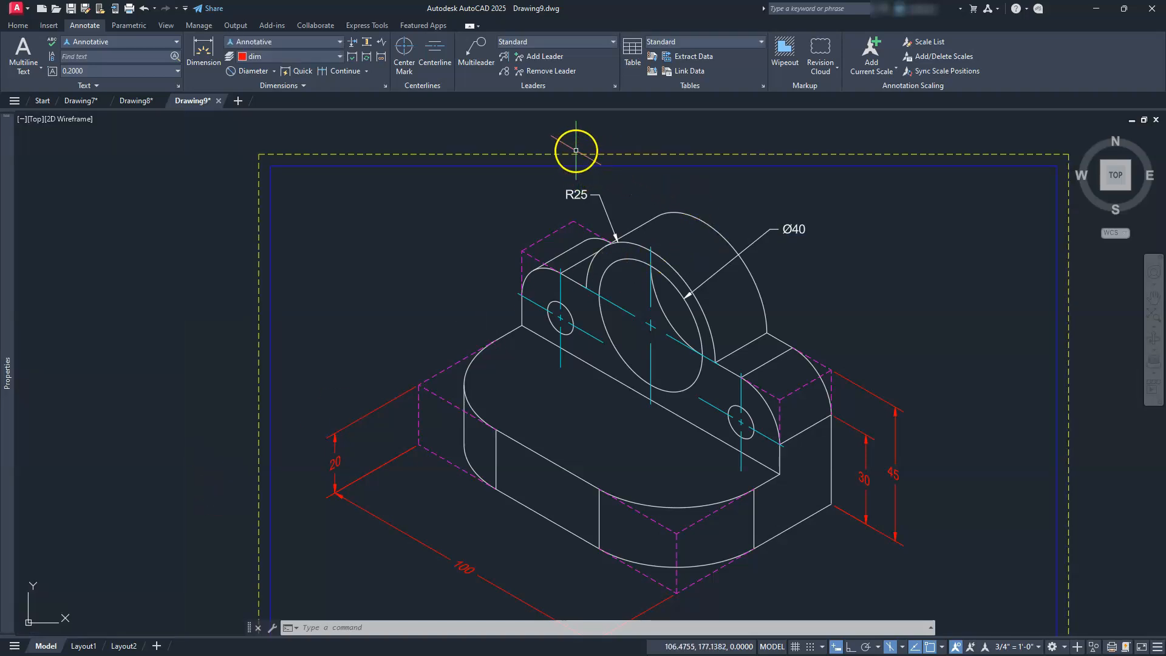
# - Move the R25 and Ø40 leaders with their texts to the dim layer
pyautogui.click(606, 192)
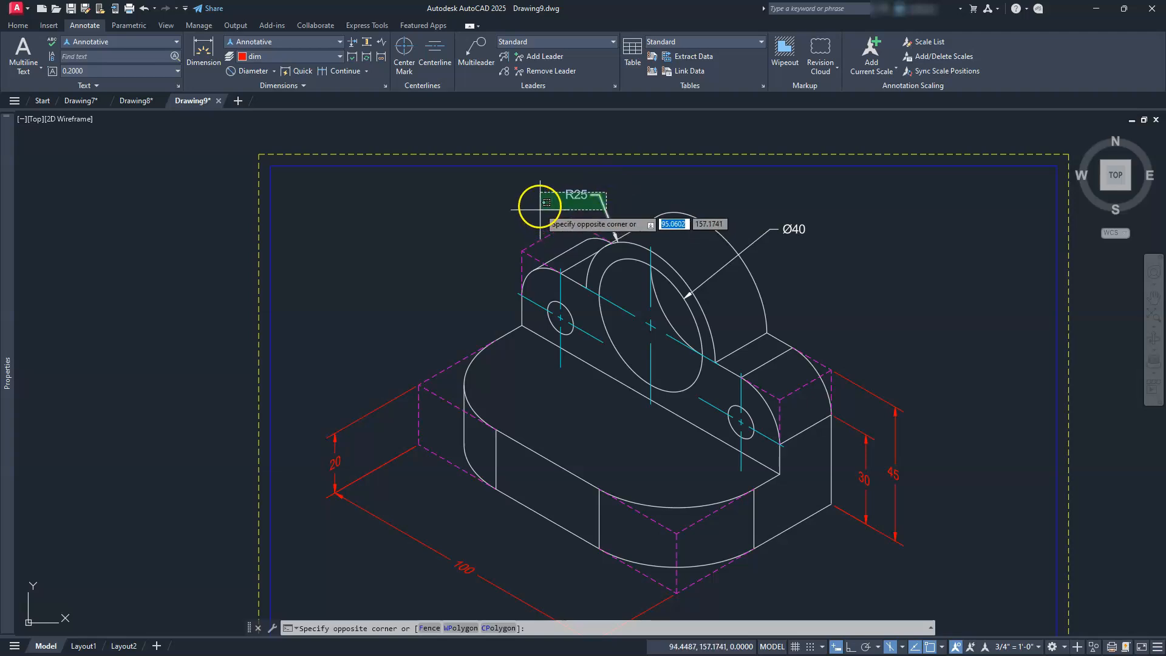
pyautogui.click(547, 202)
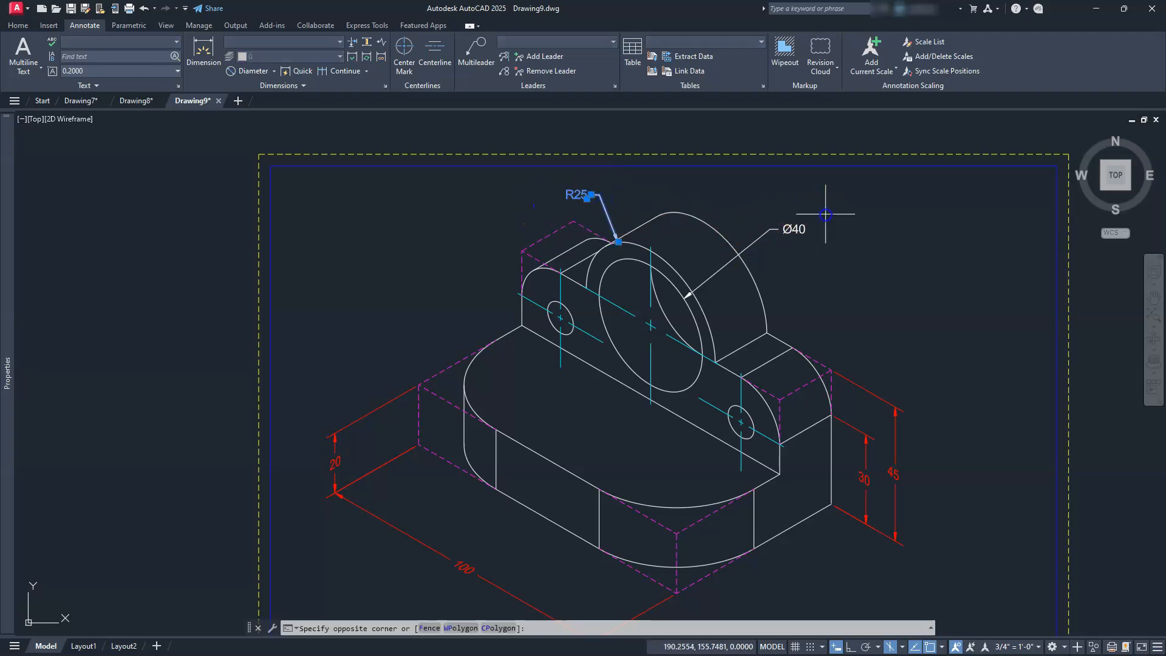
pyautogui.click(763, 229)
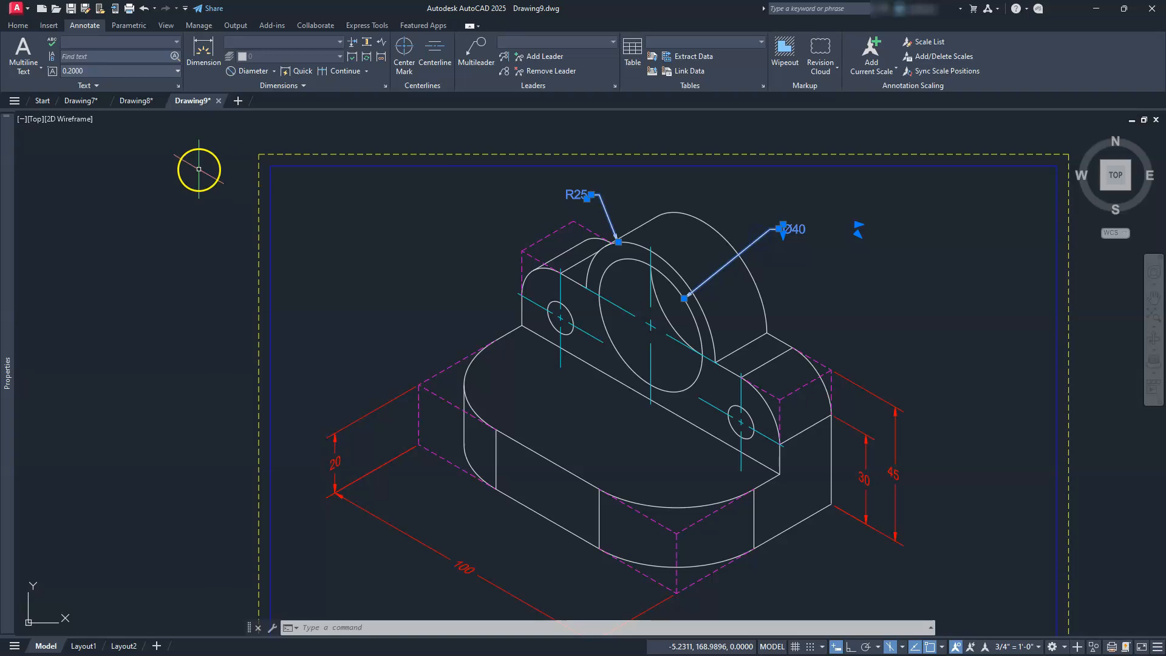
pyautogui.click(19, 26)
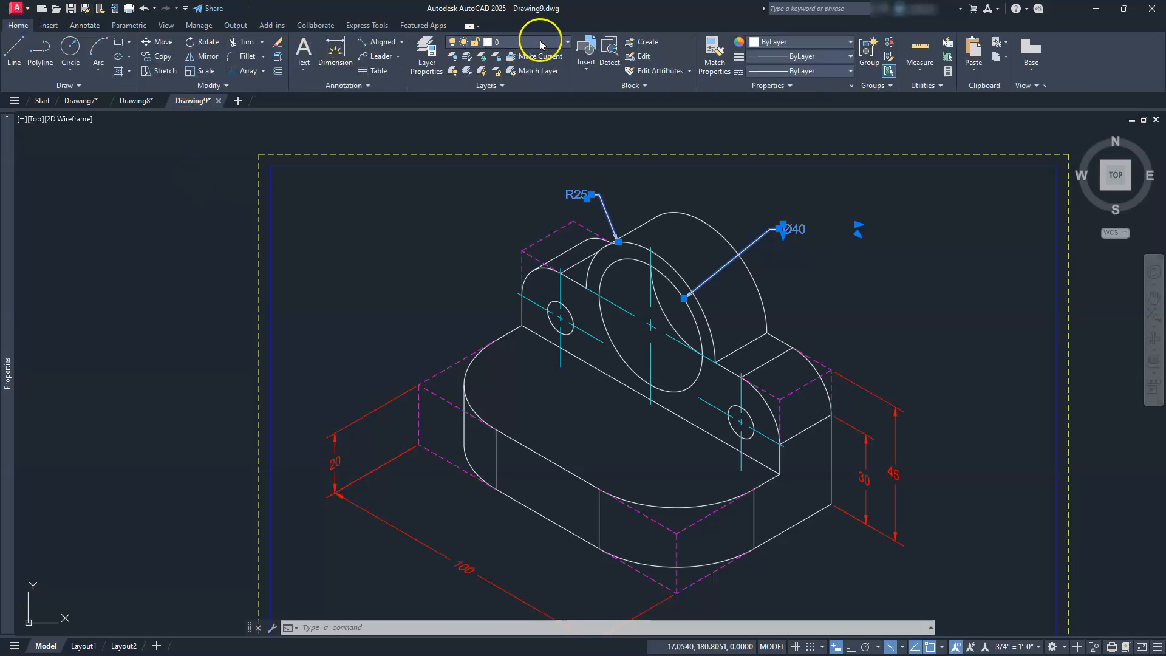
pyautogui.click(565, 42)
pyautogui.click(507, 115)
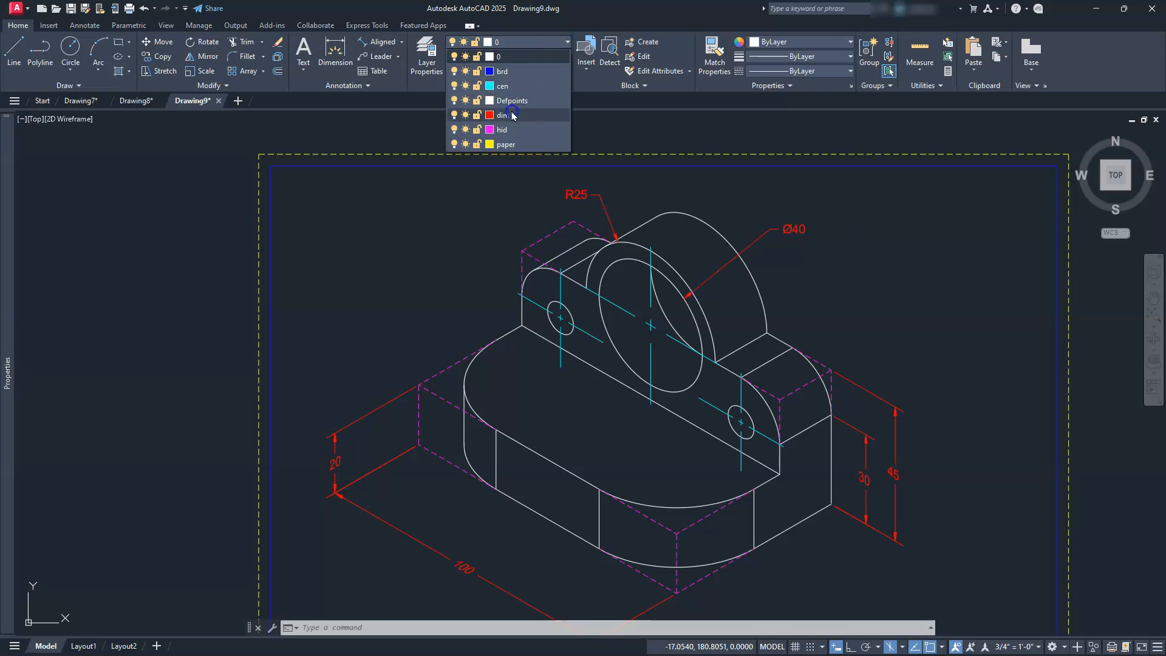
pyautogui.click(799, 292)
pyautogui.click(785, 297)
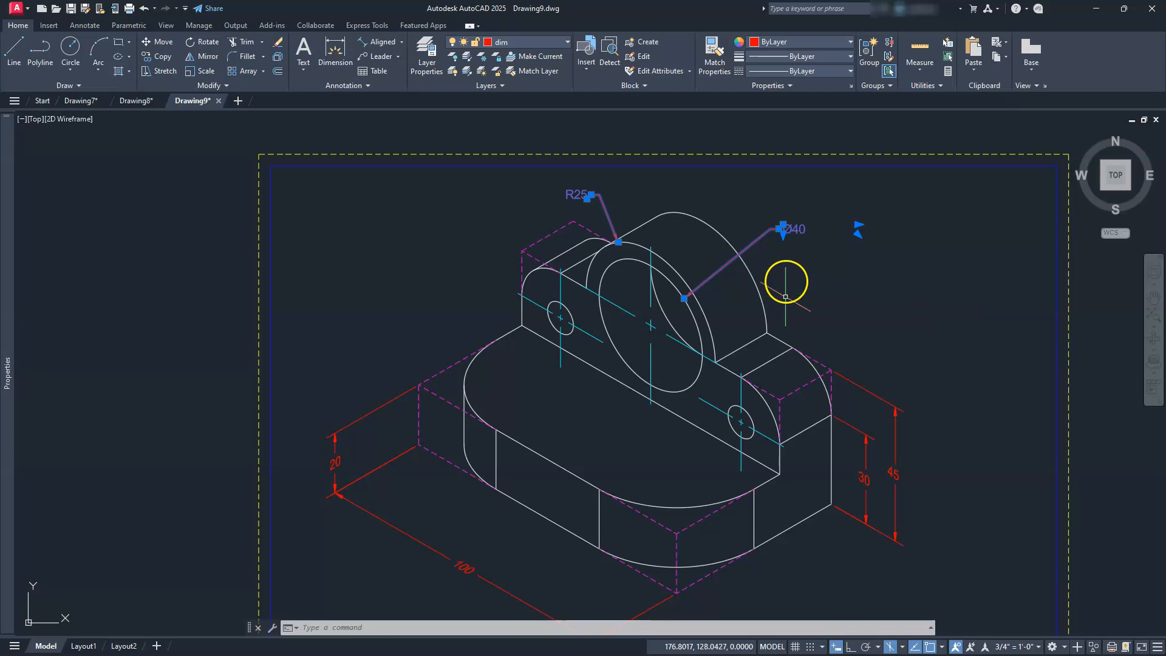
pyautogui.press('Escape')
pyautogui.press('Escape')
pyautogui.press('Escape')
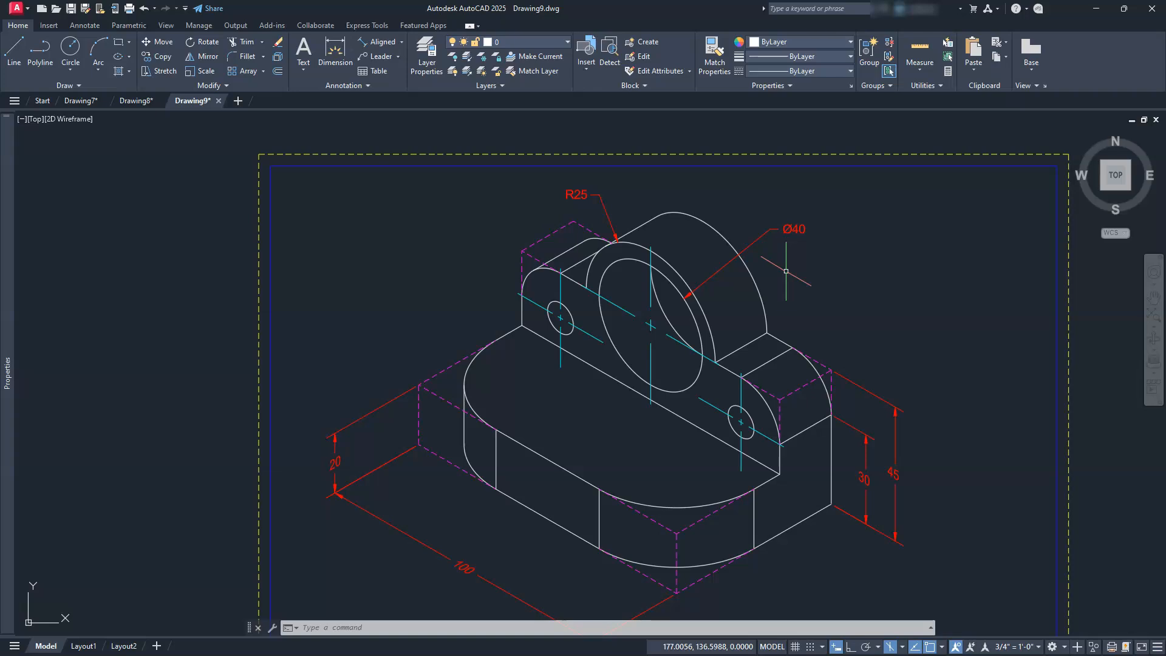
pyautogui.moveTo(786, 272); pyautogui.dragTo(760, 204, button='middle')
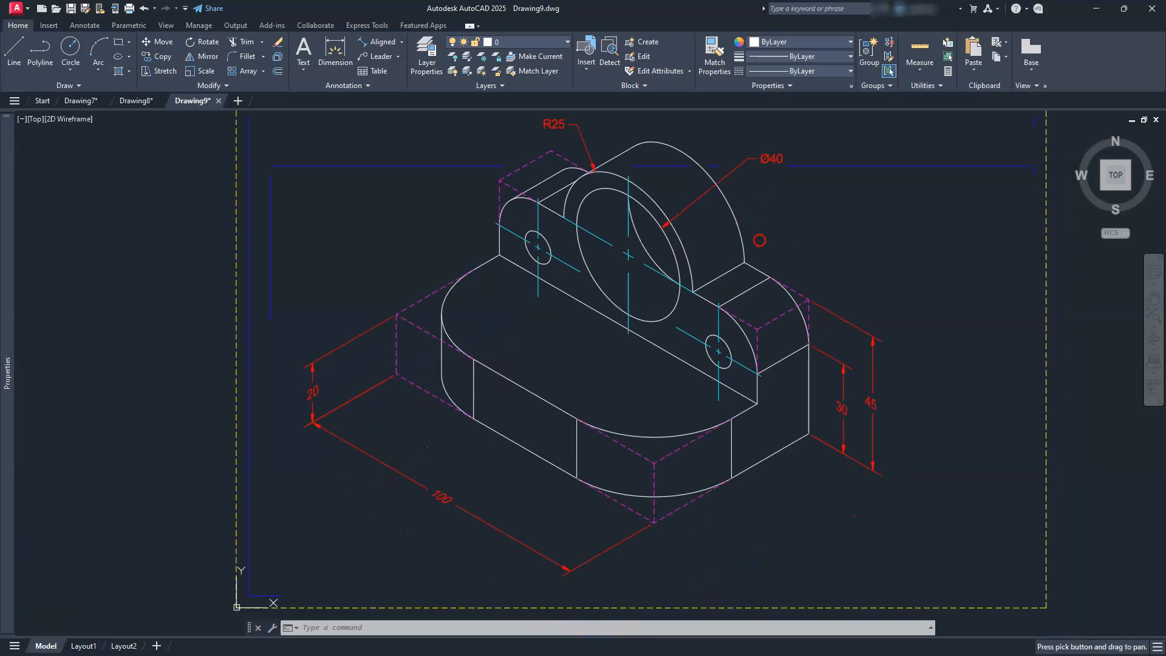
pyautogui.middleClick(755, 312)
pyautogui.middleClick(755, 312)
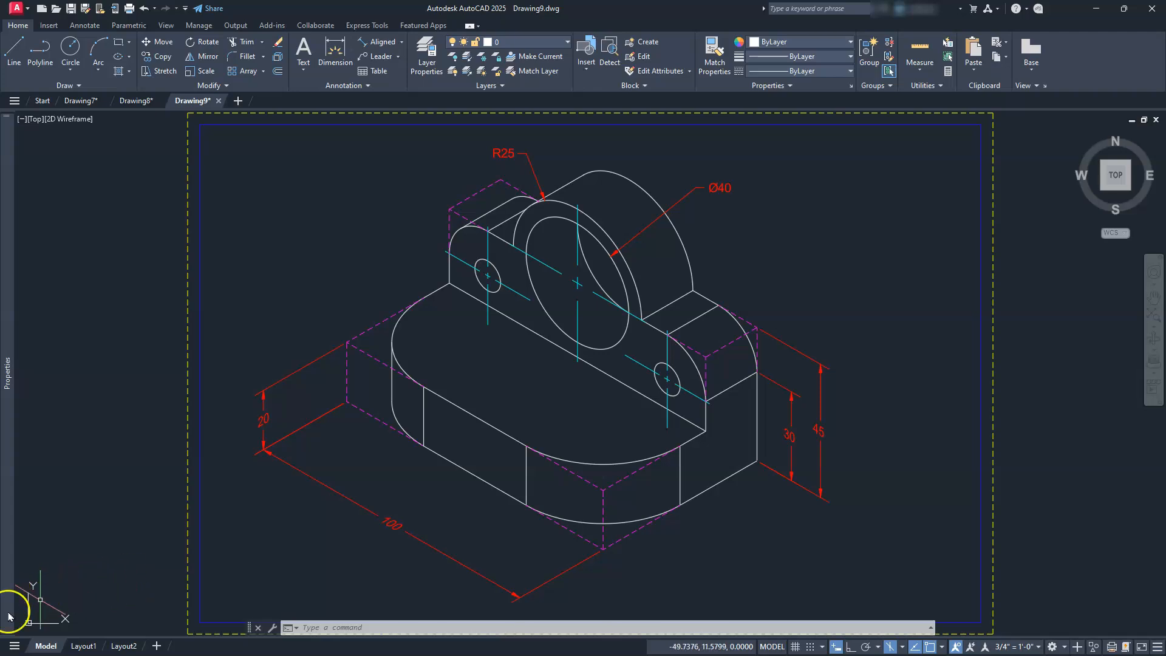
pyautogui.moveTo(8, 611)
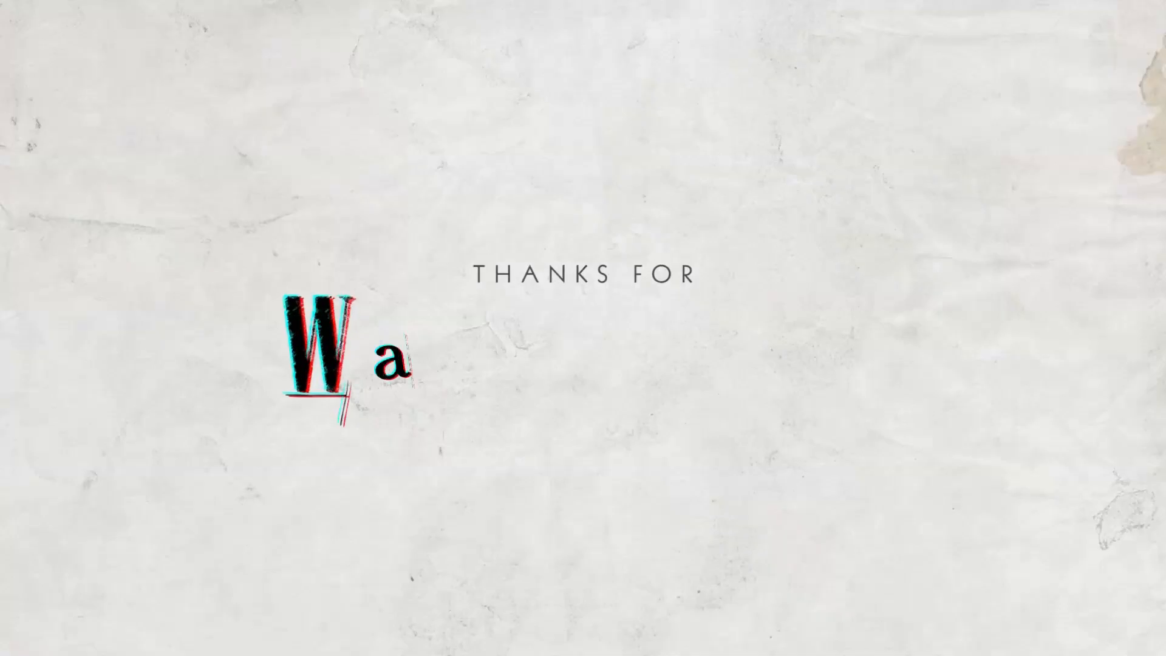